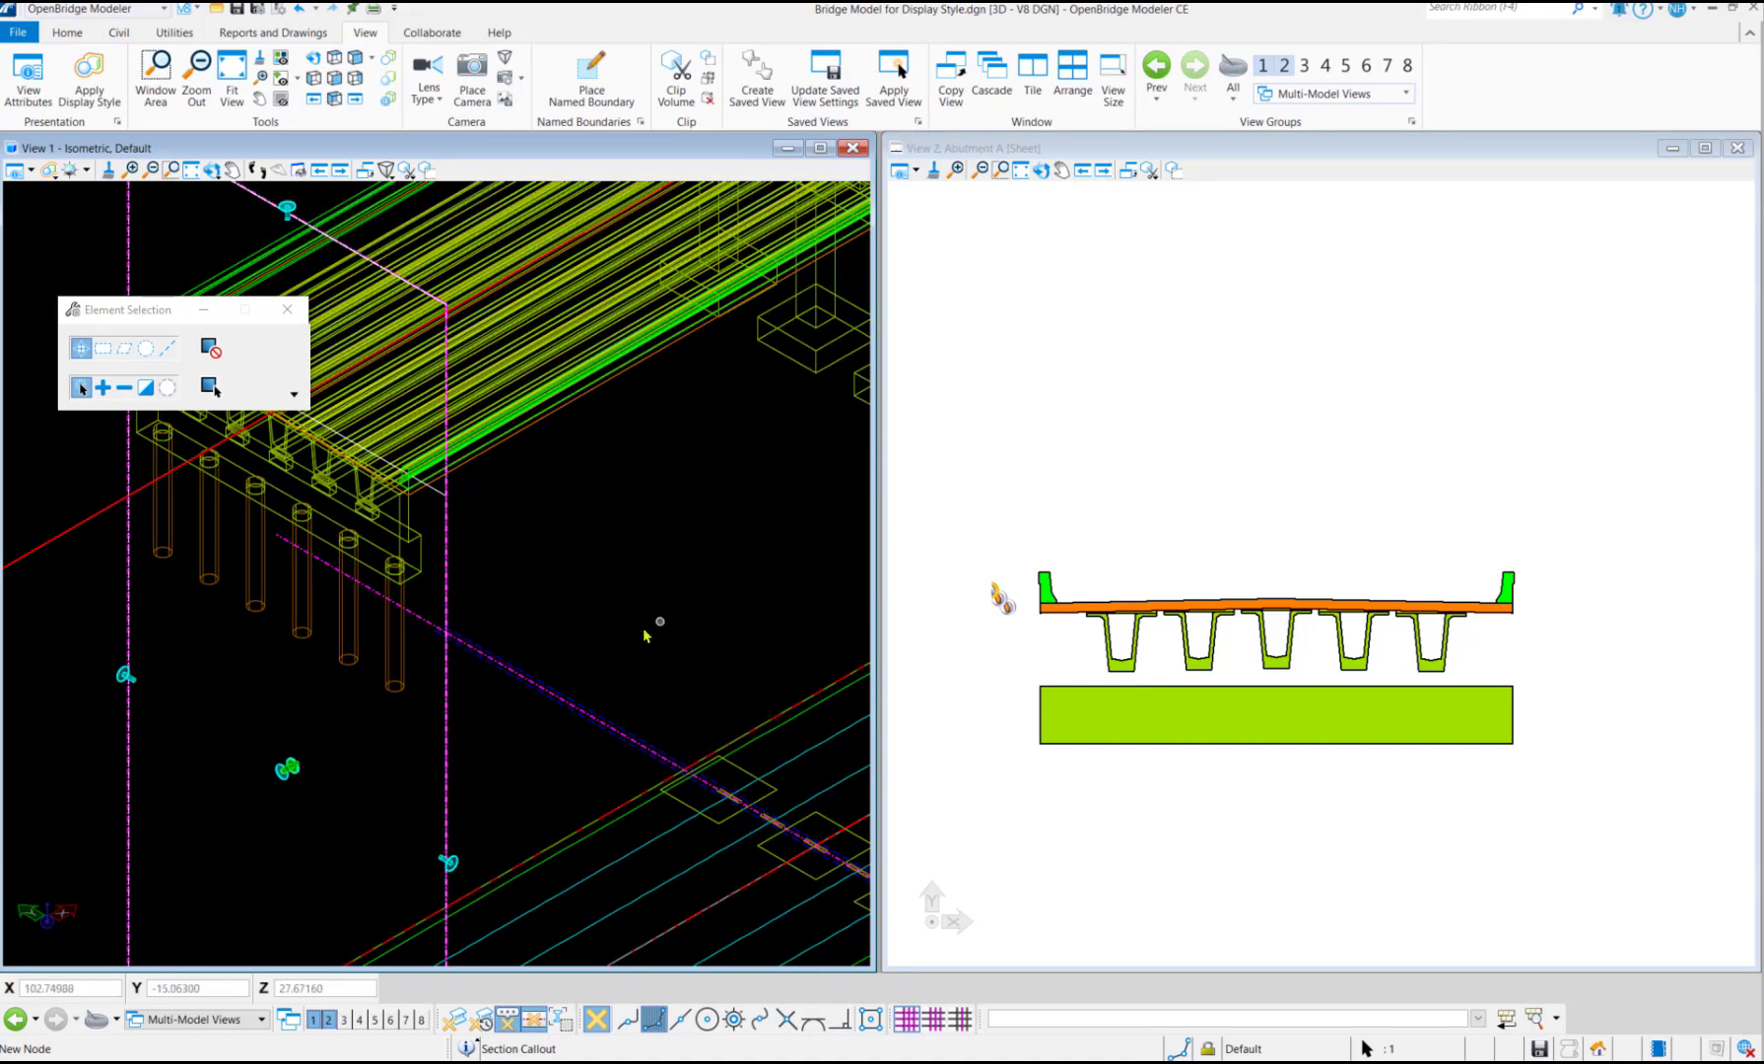
# Examine the abutment and its section cut location in a top view of the 3D bridge model
pyautogui.scroll(-2, 645, 636)
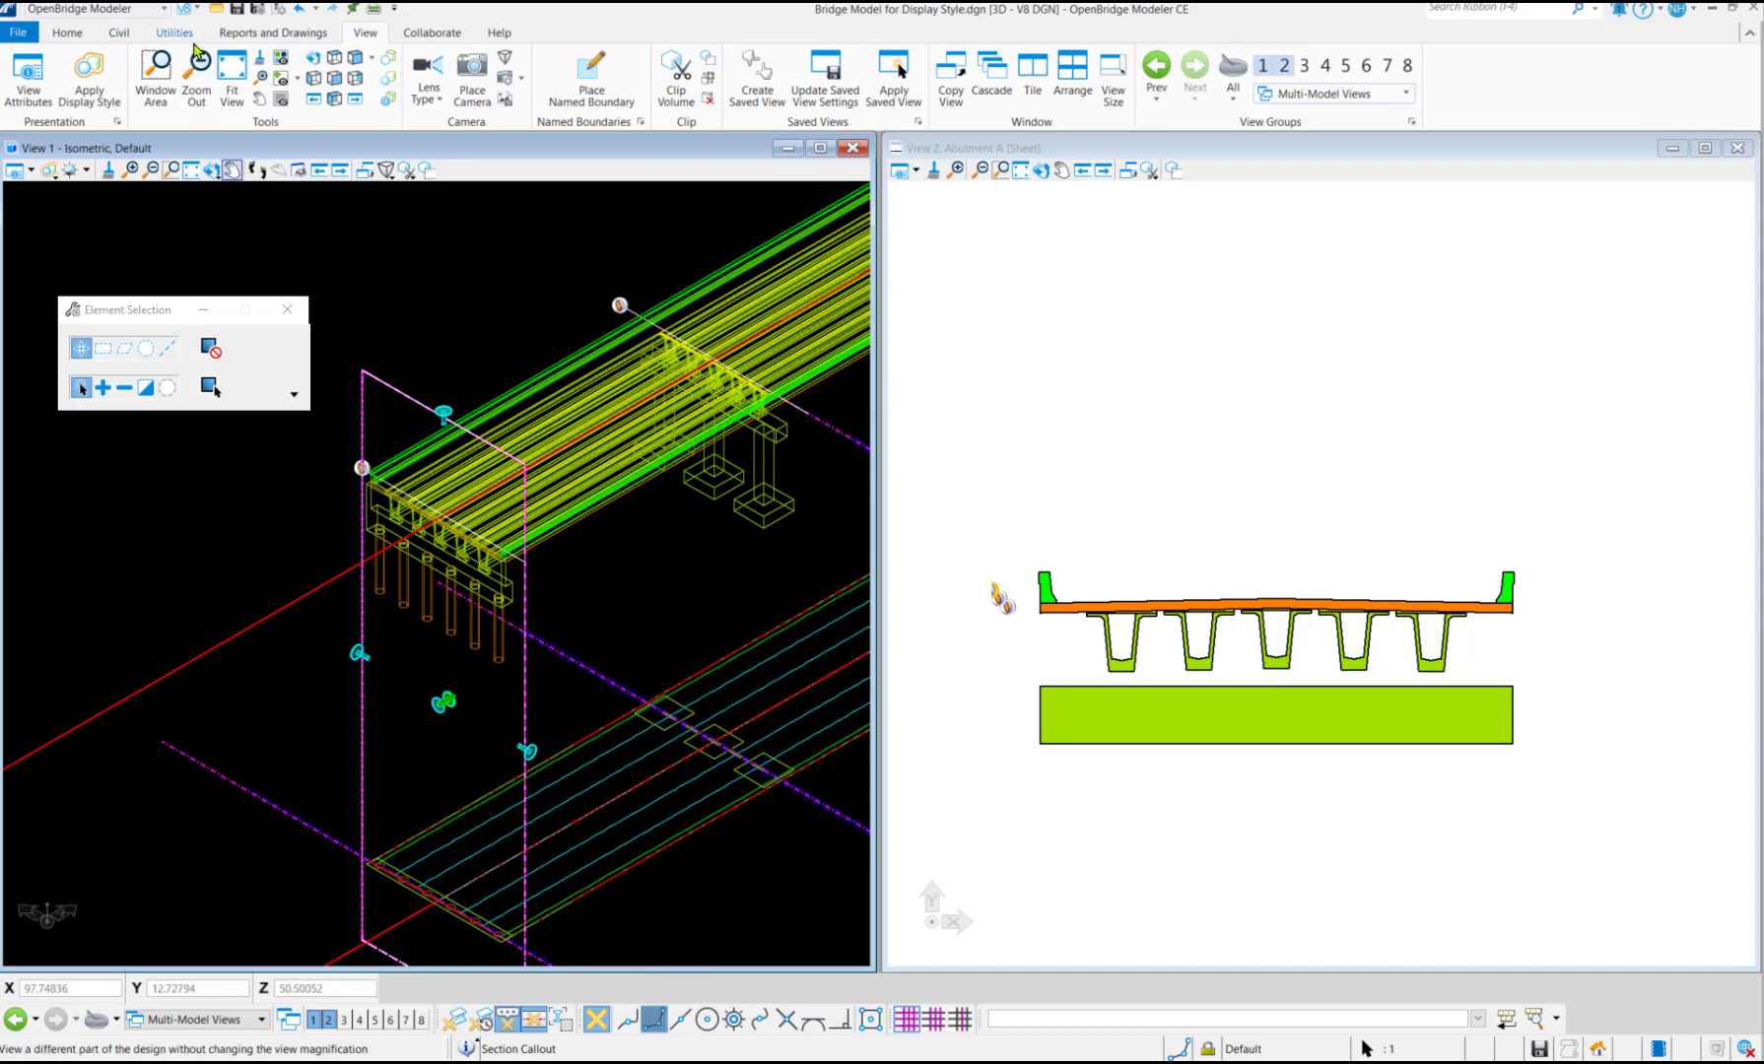
pyautogui.click(335, 57)
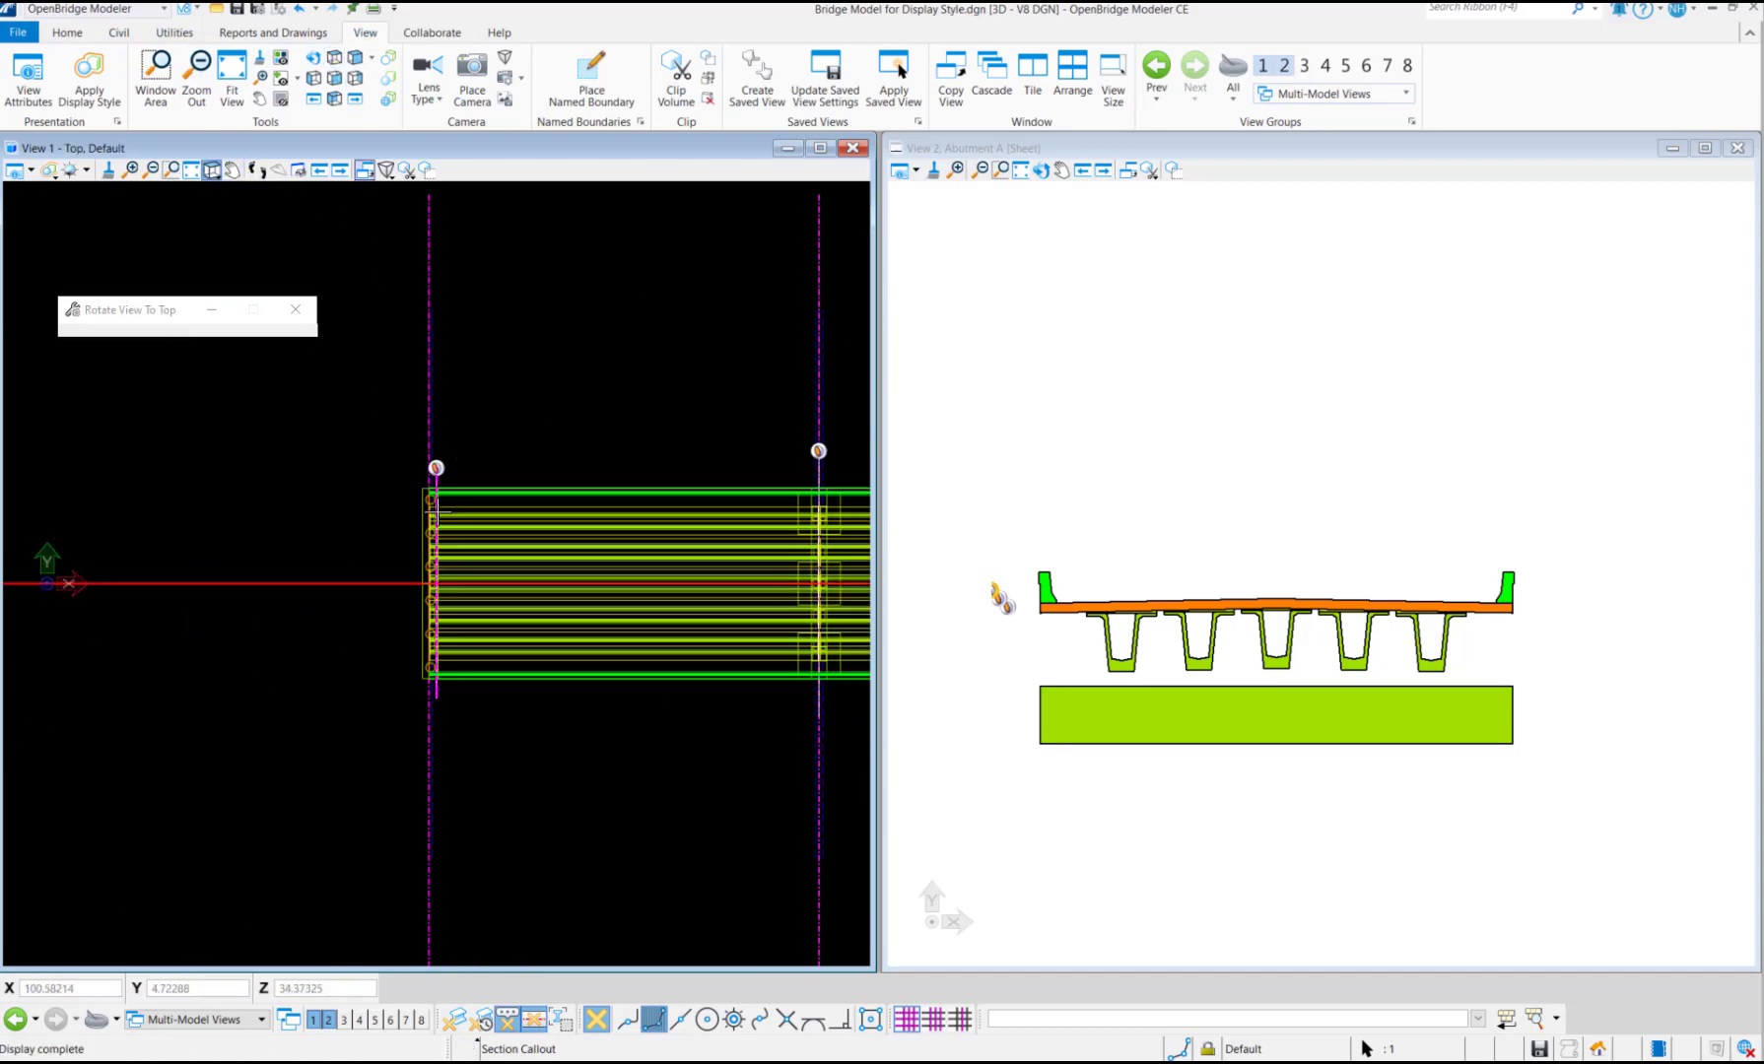
pyautogui.scroll(5, 436, 507)
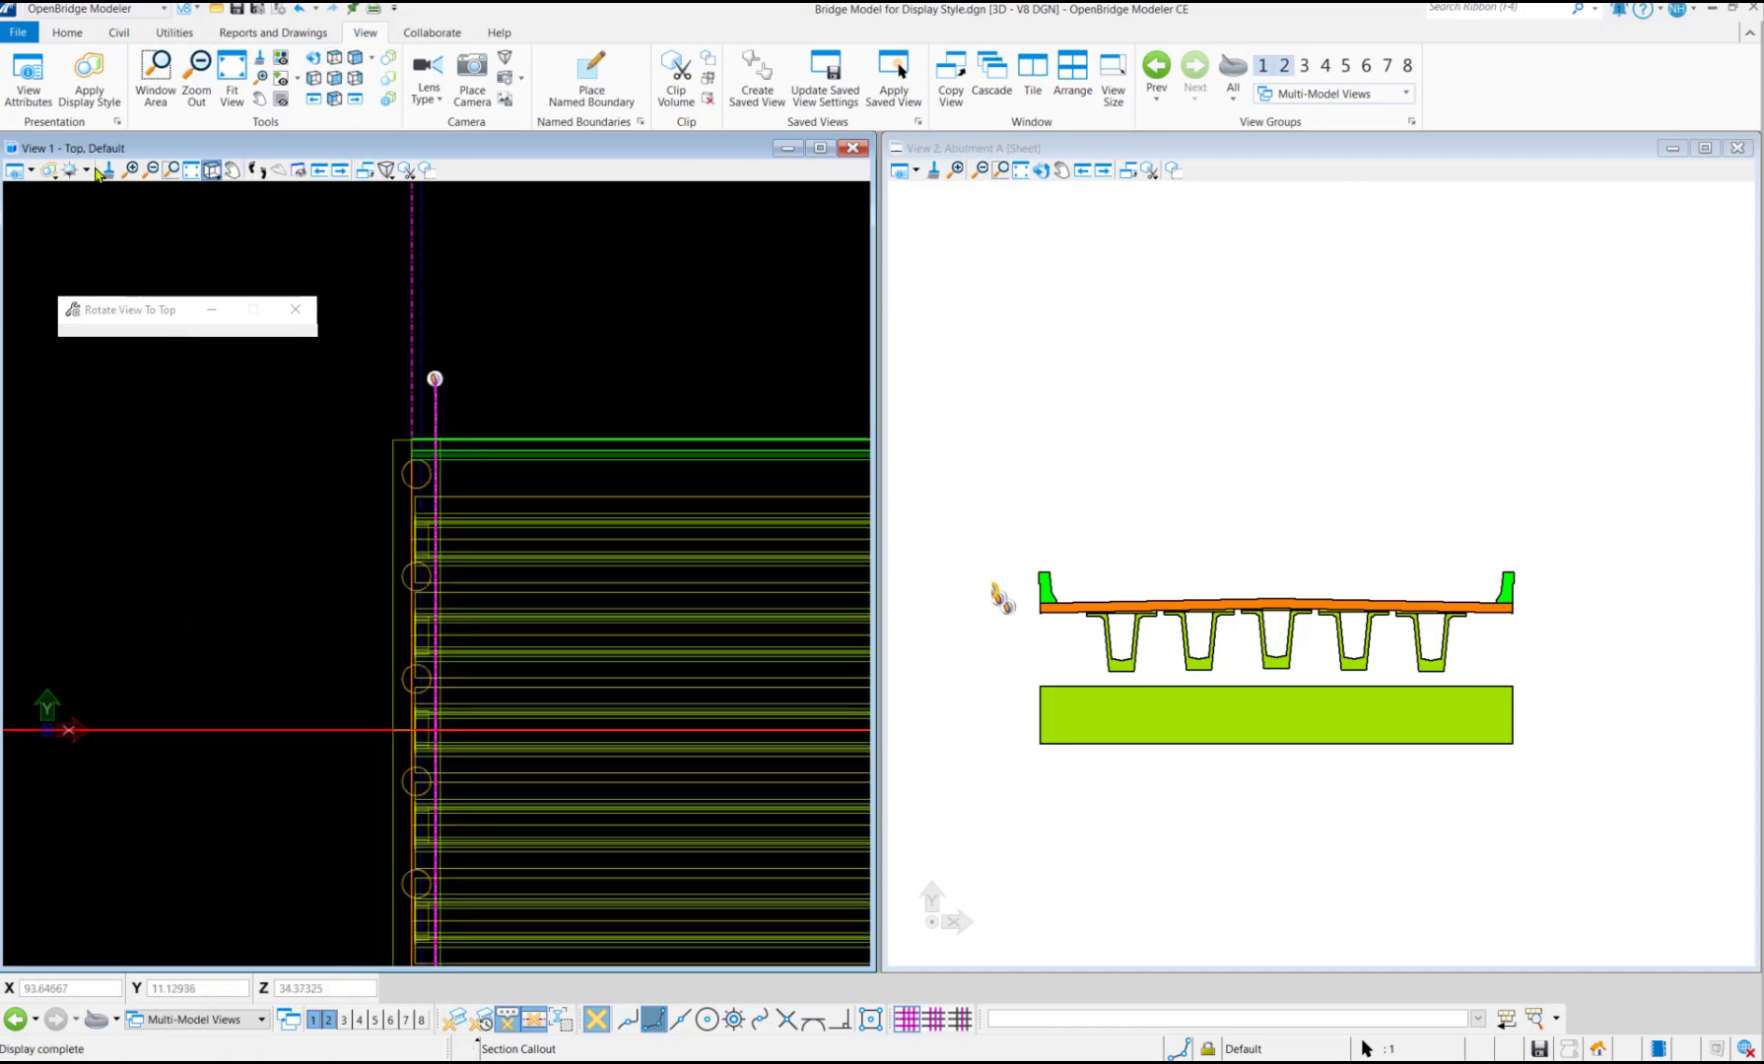
pyautogui.click(67, 32)
pyautogui.click(144, 71)
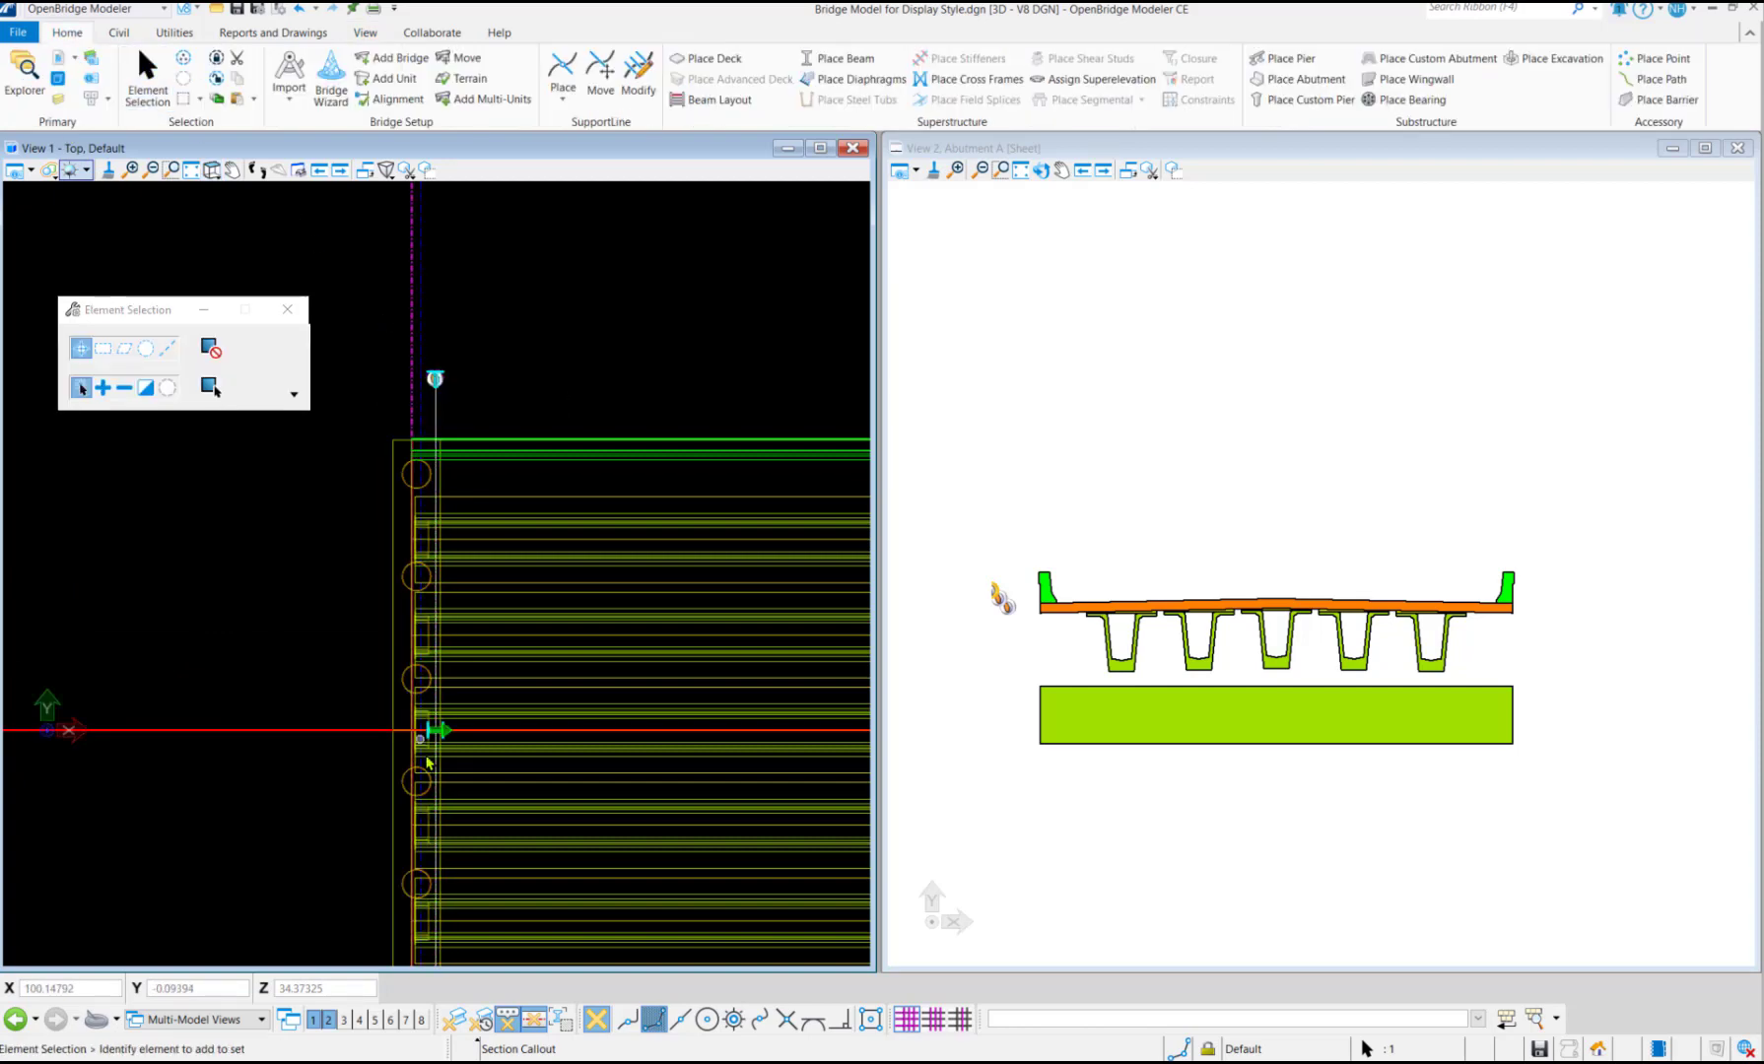
pyautogui.scroll(2, 431, 759)
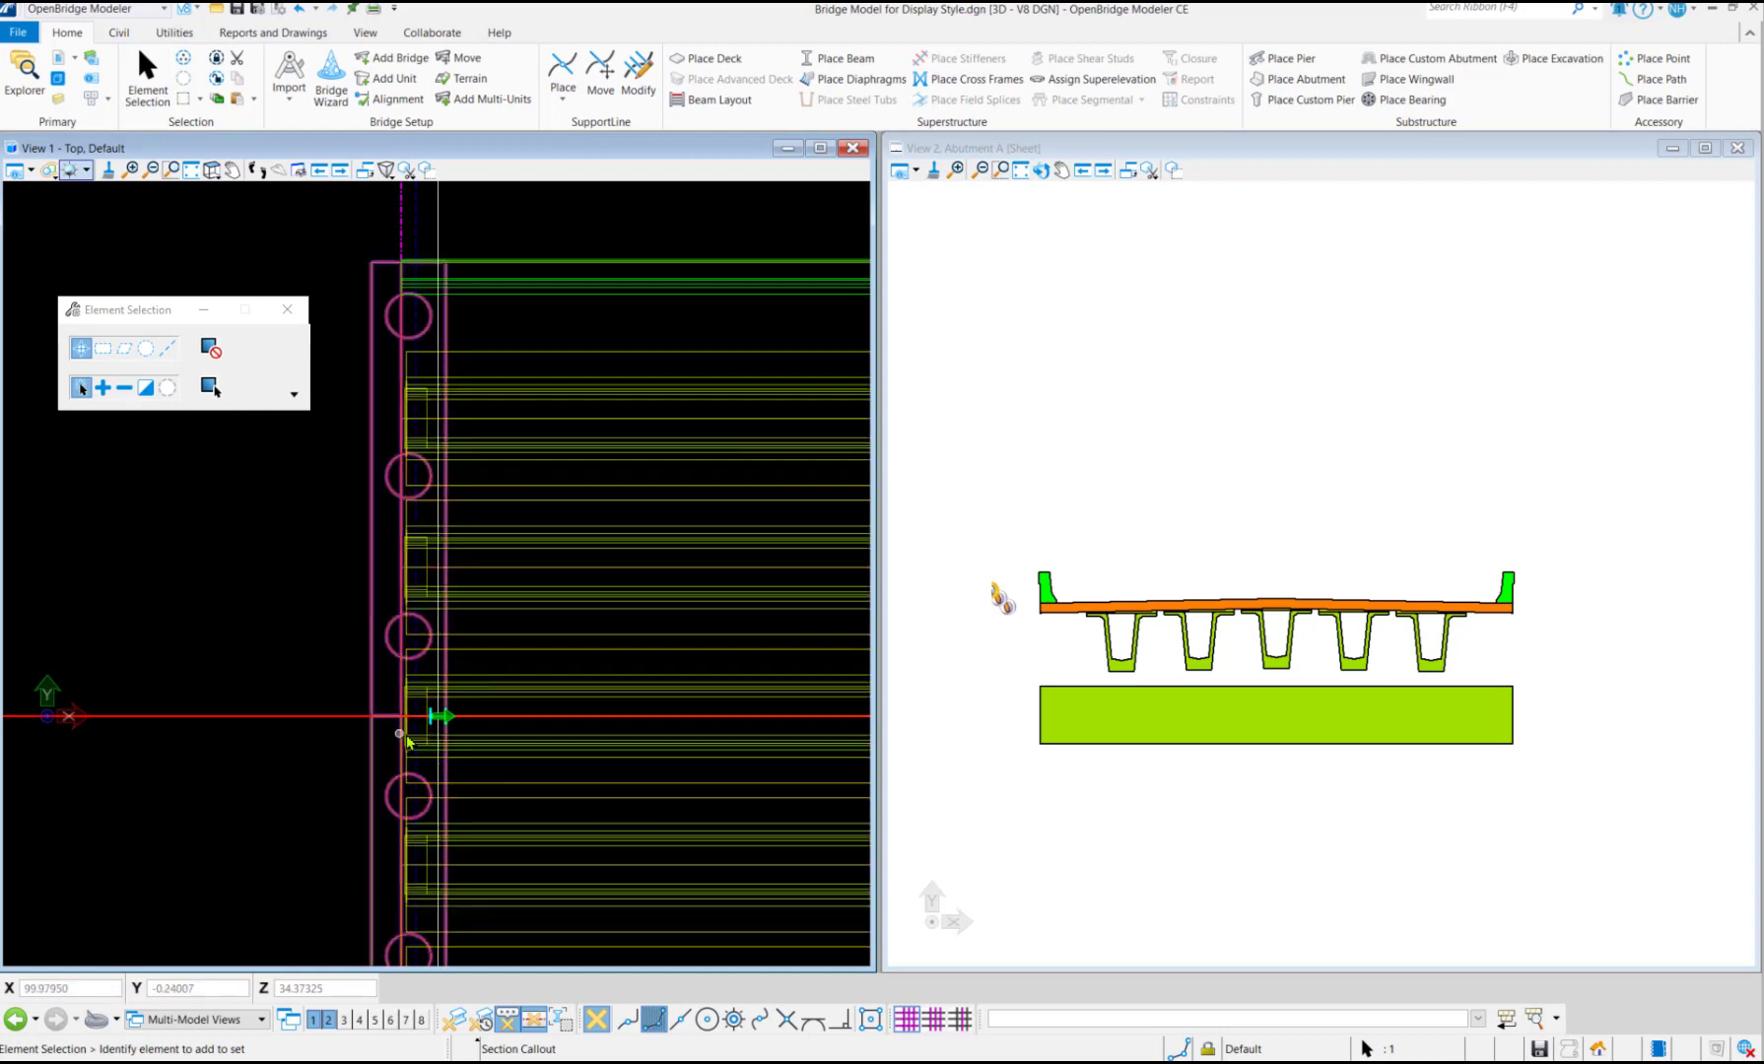
pyautogui.scroll(3, 406, 731)
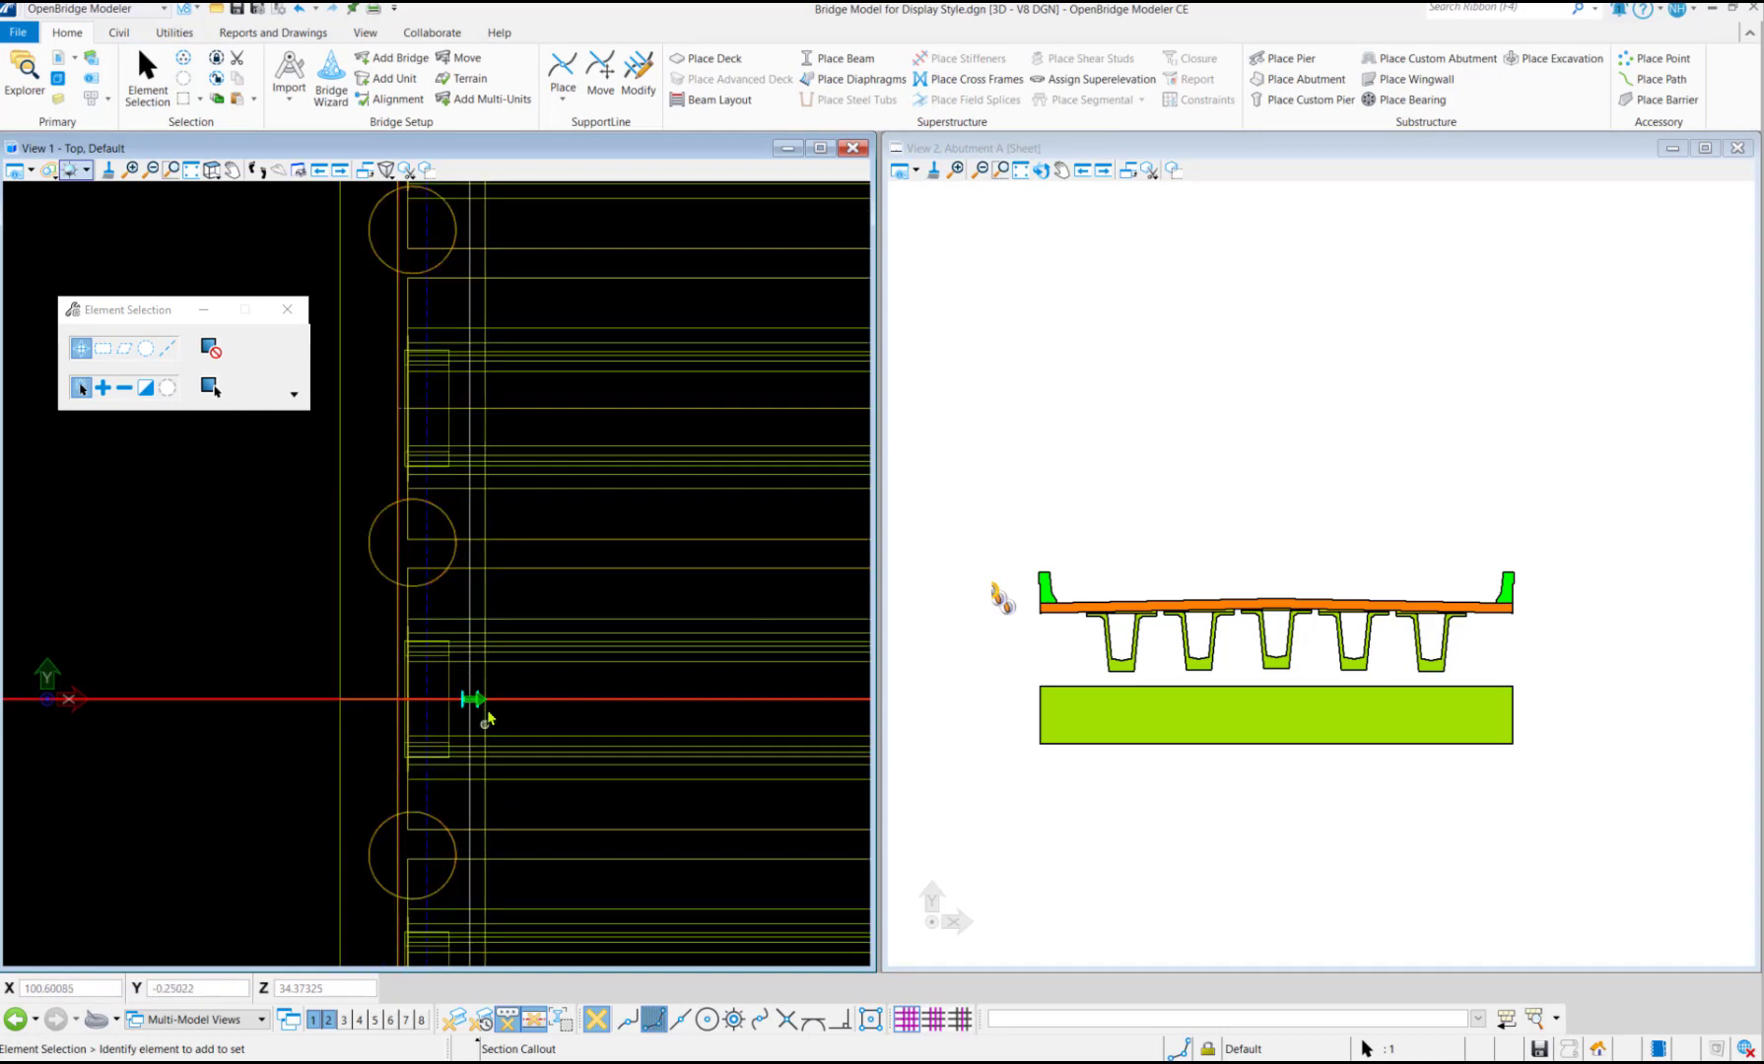
pyautogui.scroll(-2, 491, 710)
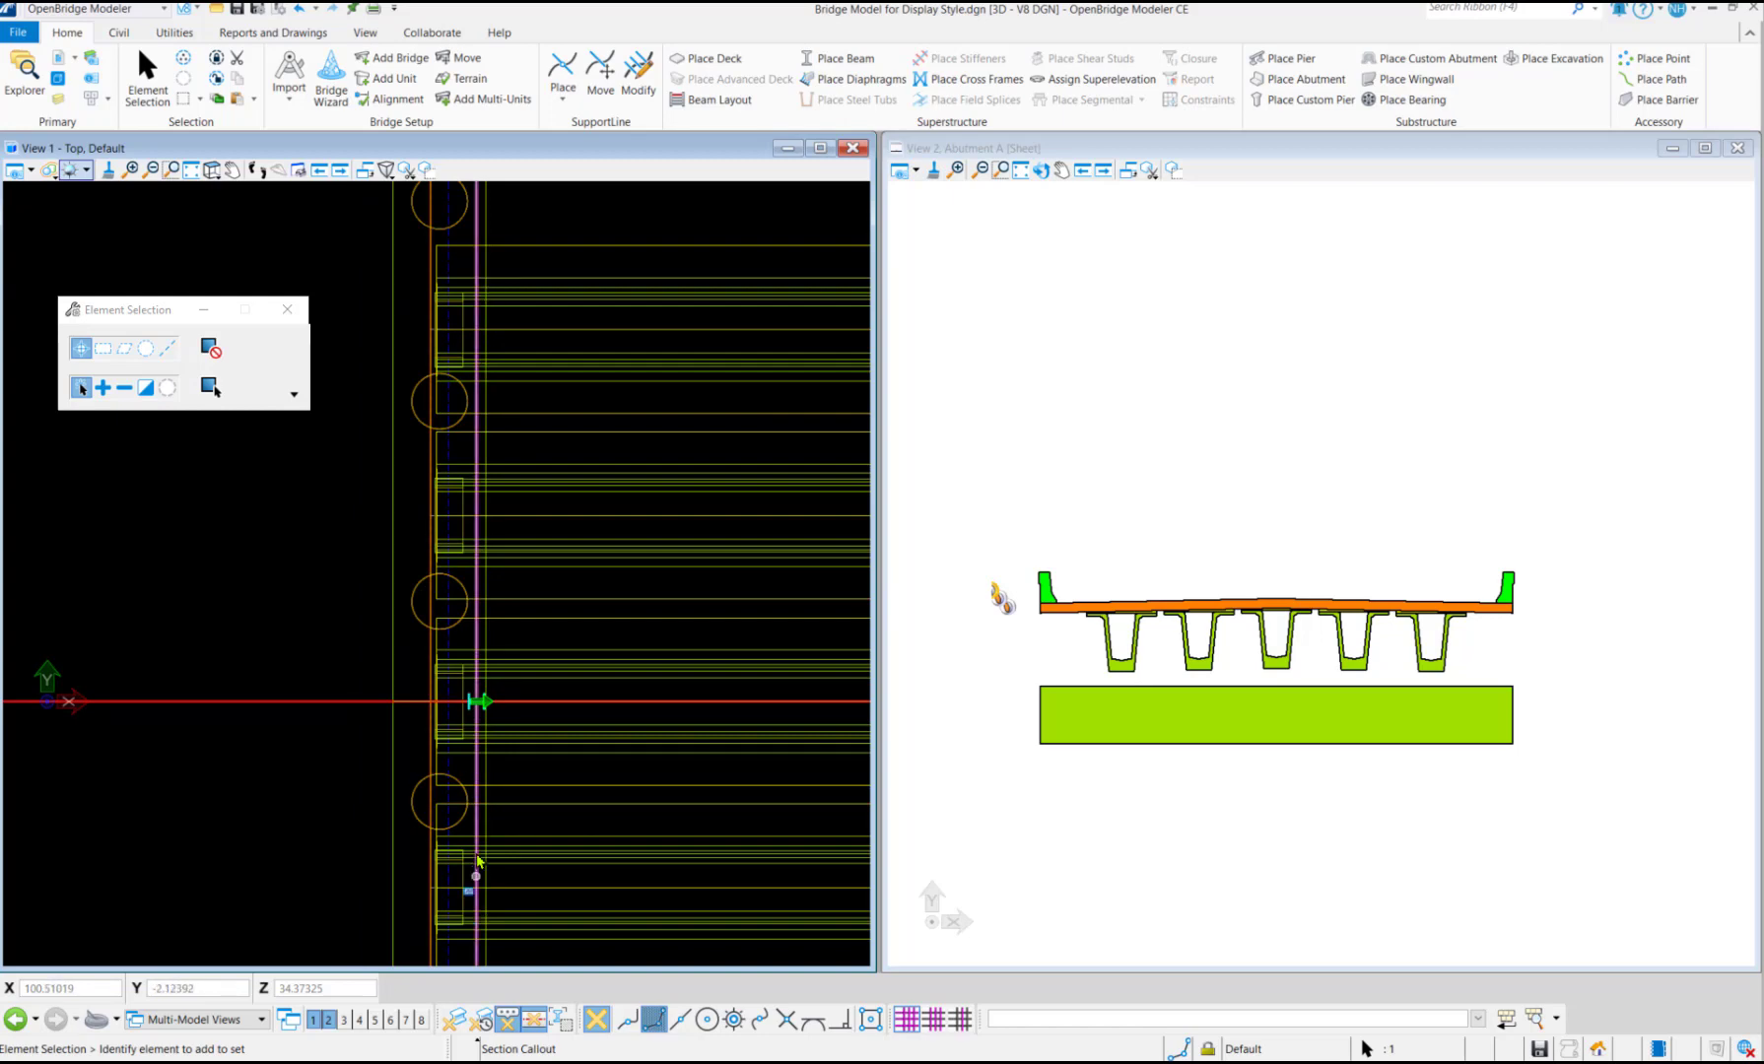
pyautogui.scroll(-1, 619, 769)
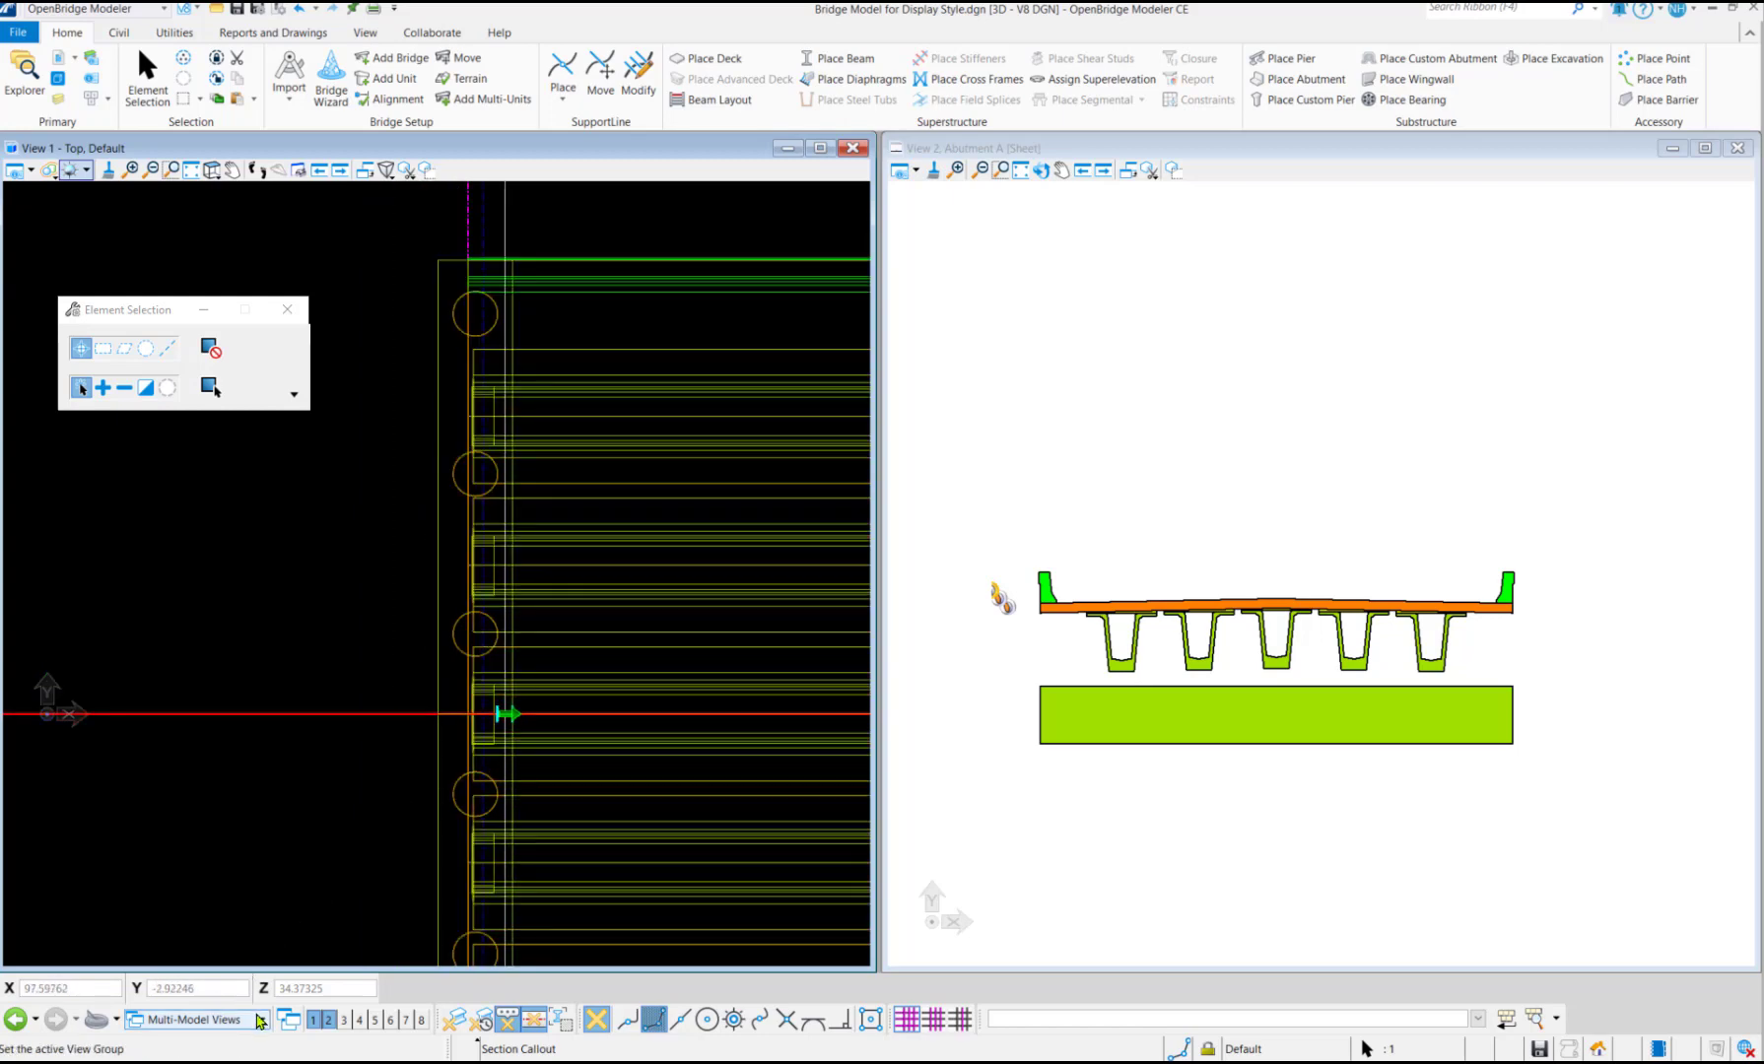
# Close the 3D model view, display the Abutment A [Sheet] Views group and switch to the Abutment A Views group
pyautogui.click(261, 1019)
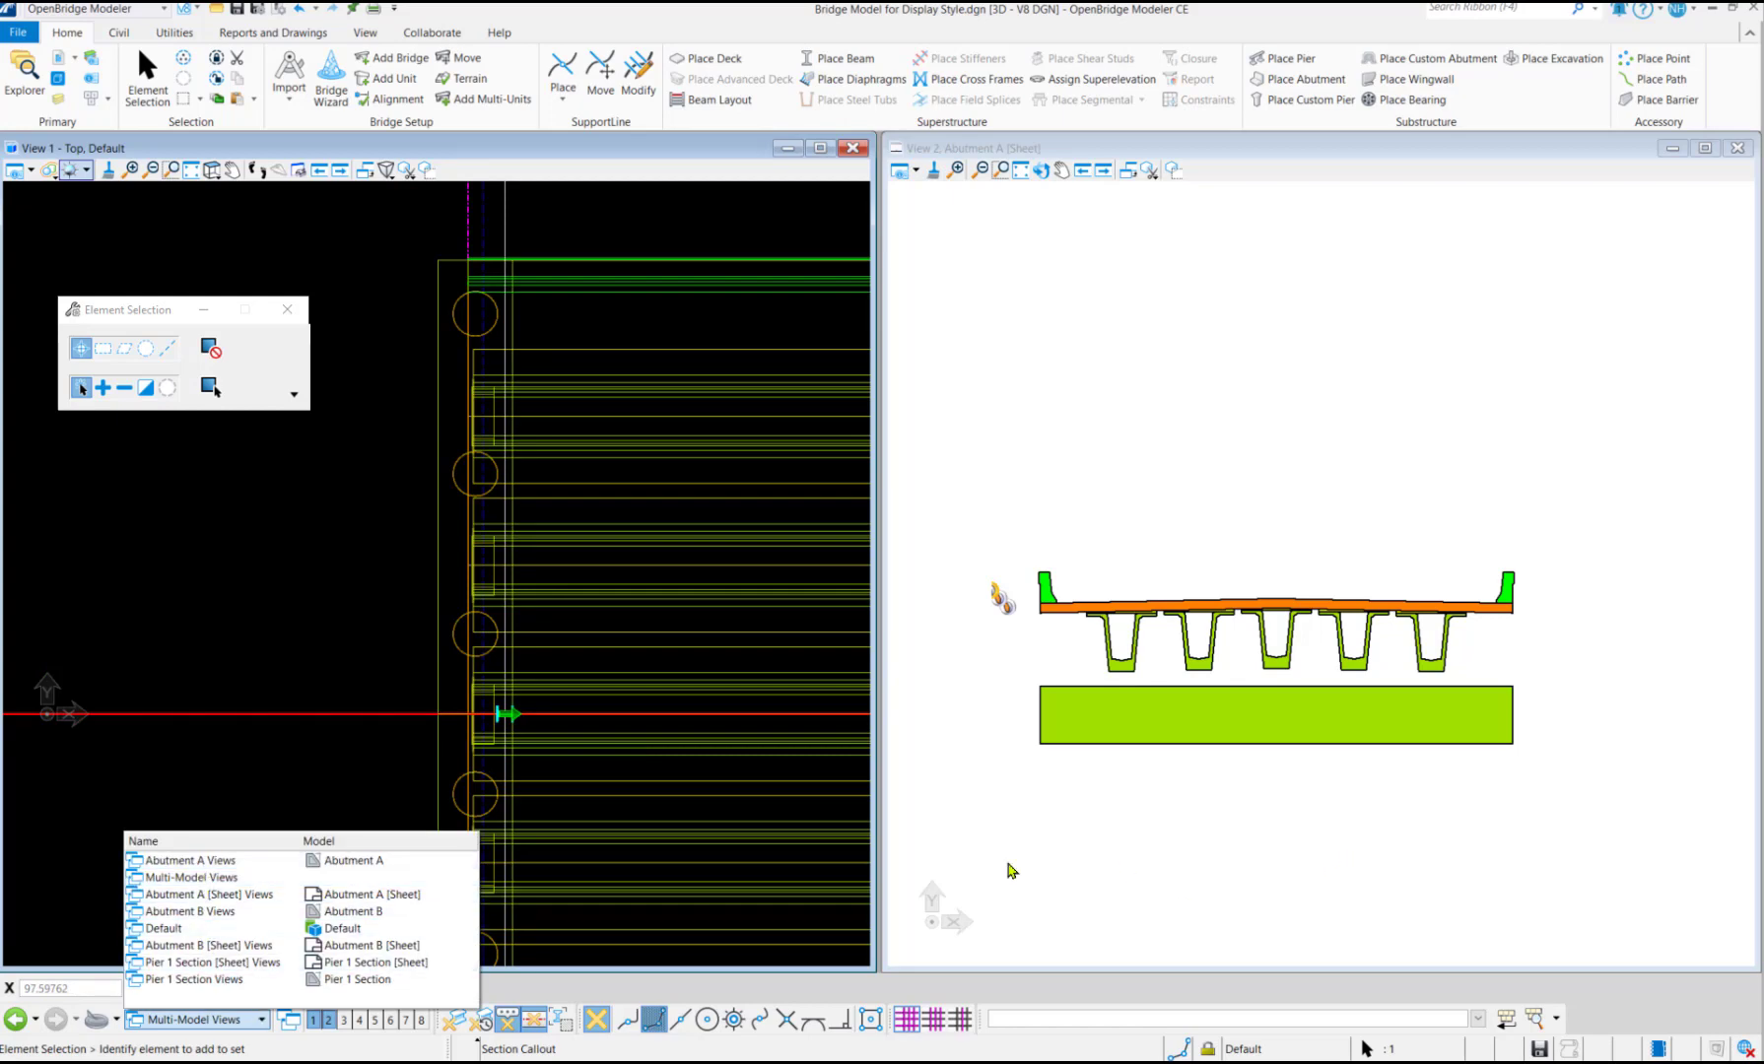
pyautogui.click(1260, 796)
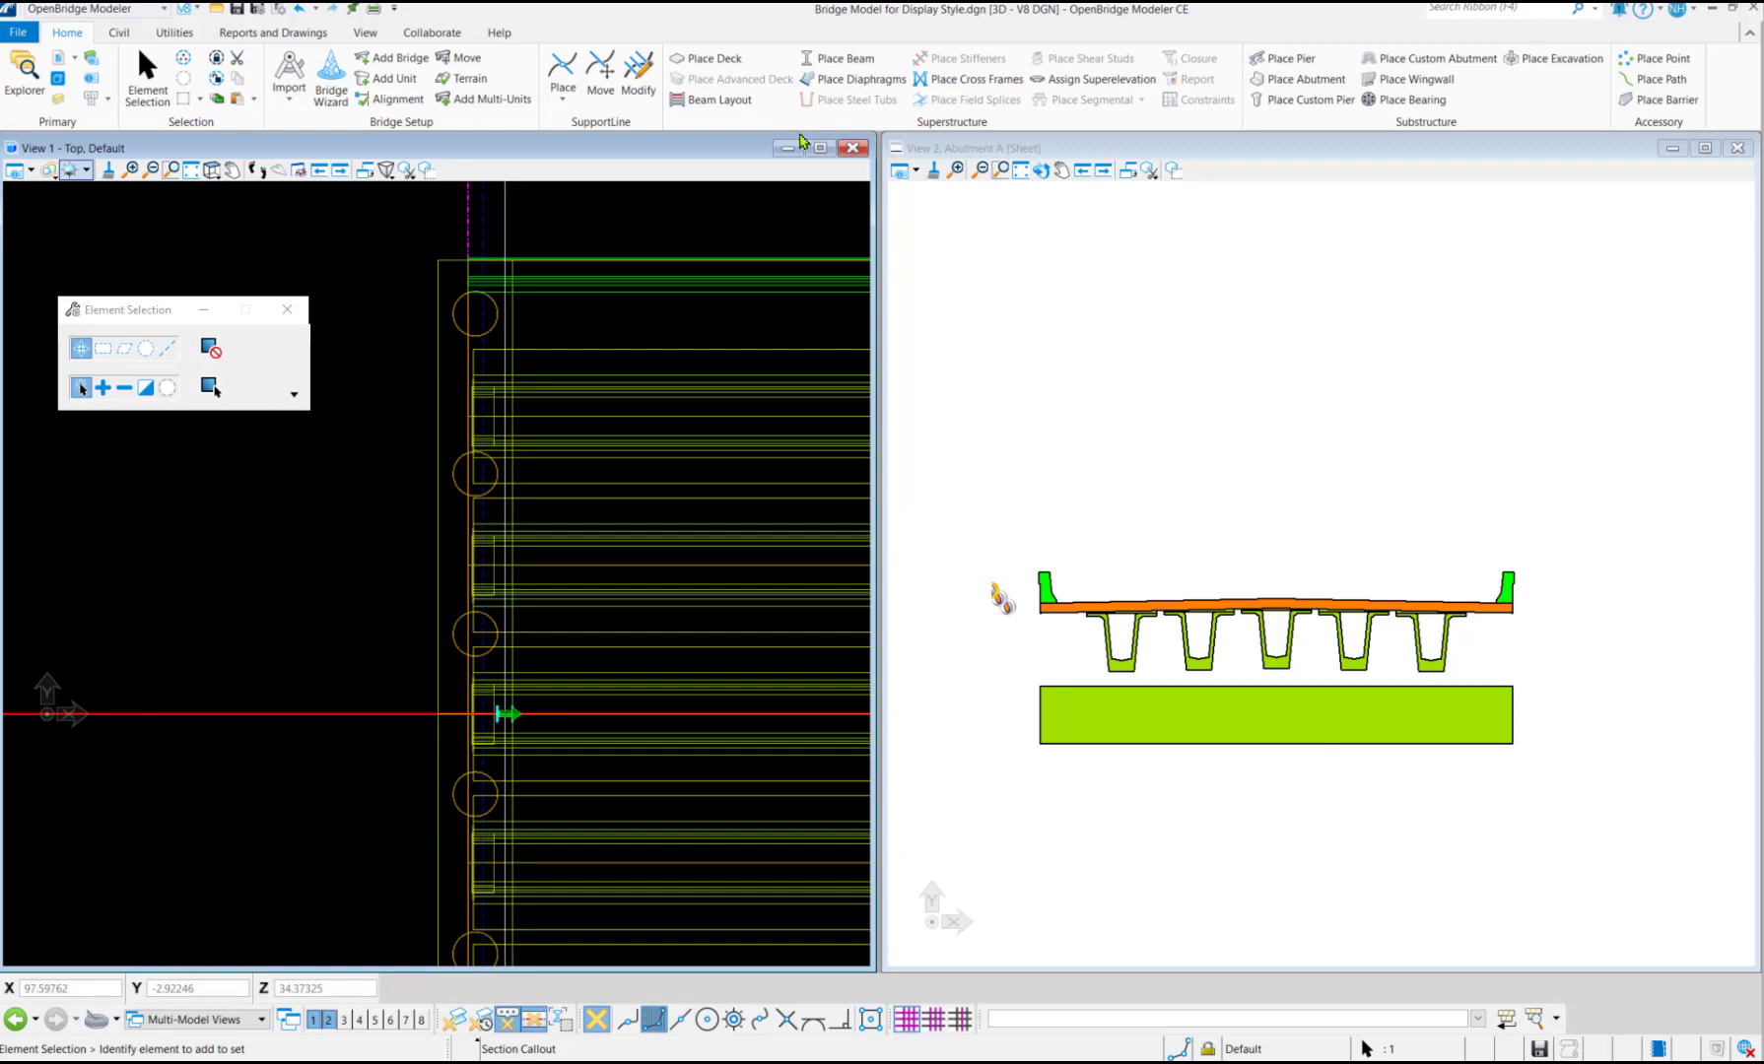
pyautogui.click(853, 150)
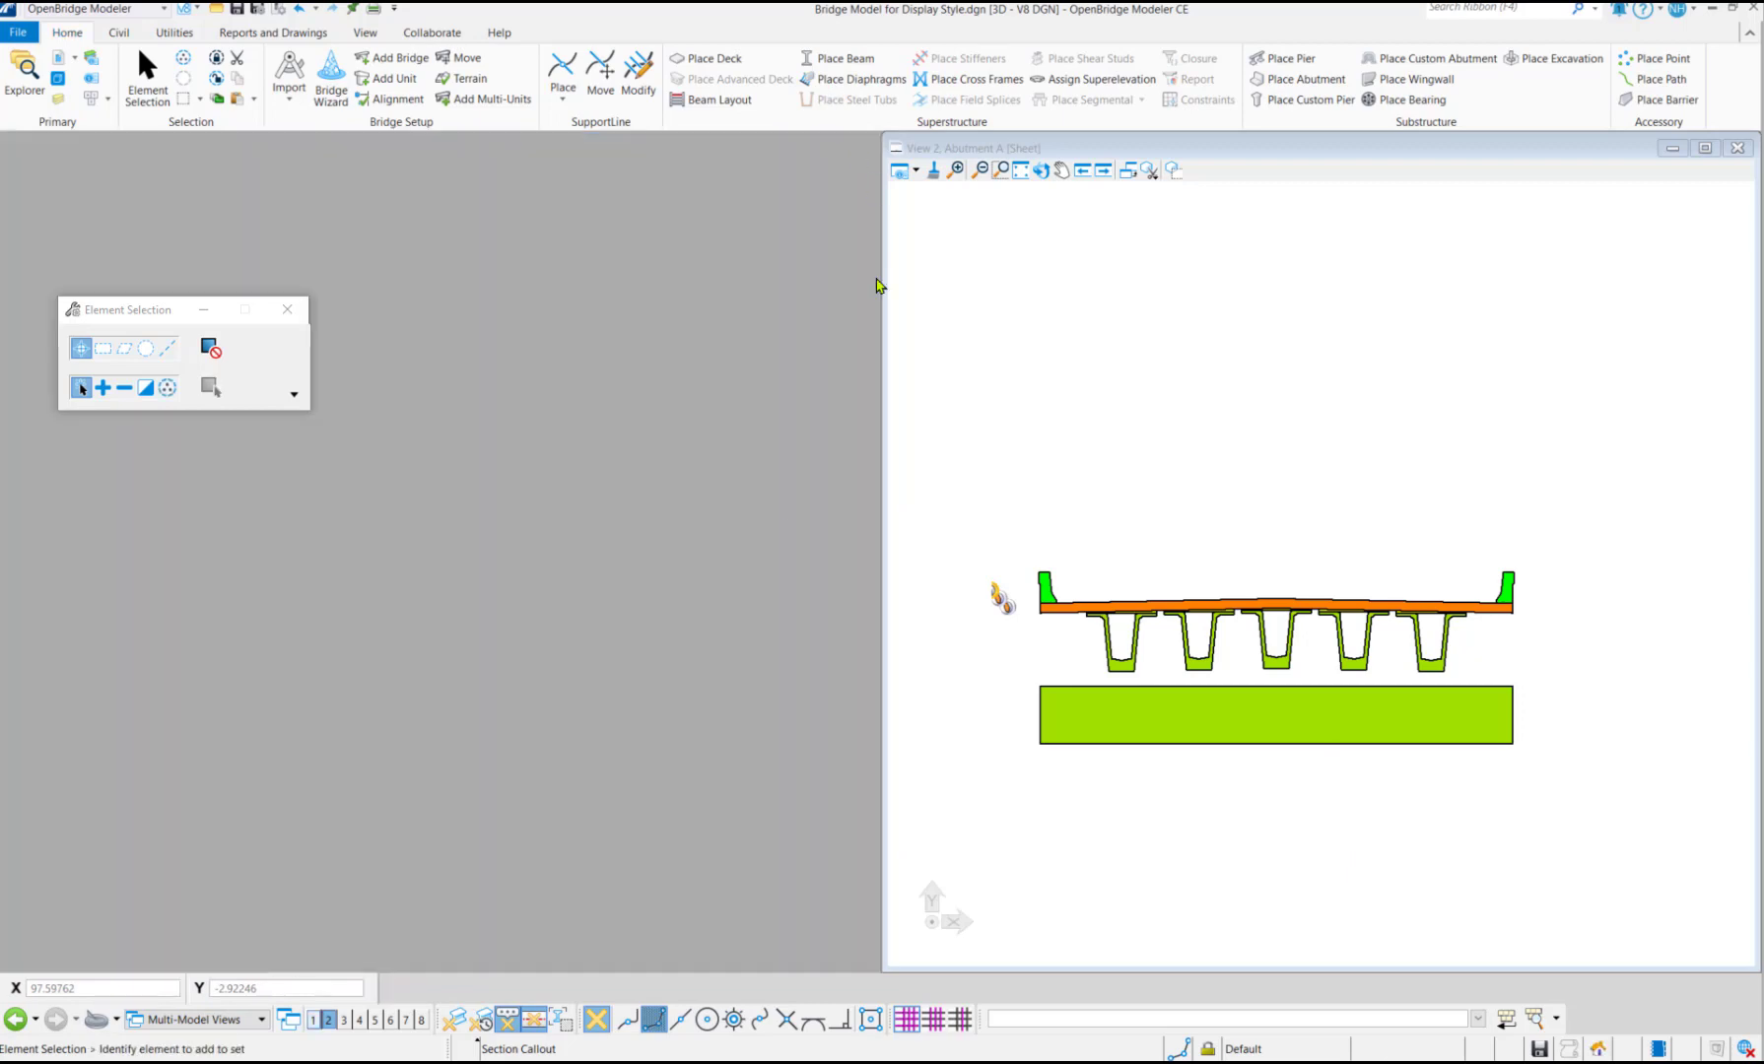
pyautogui.click(261, 1019)
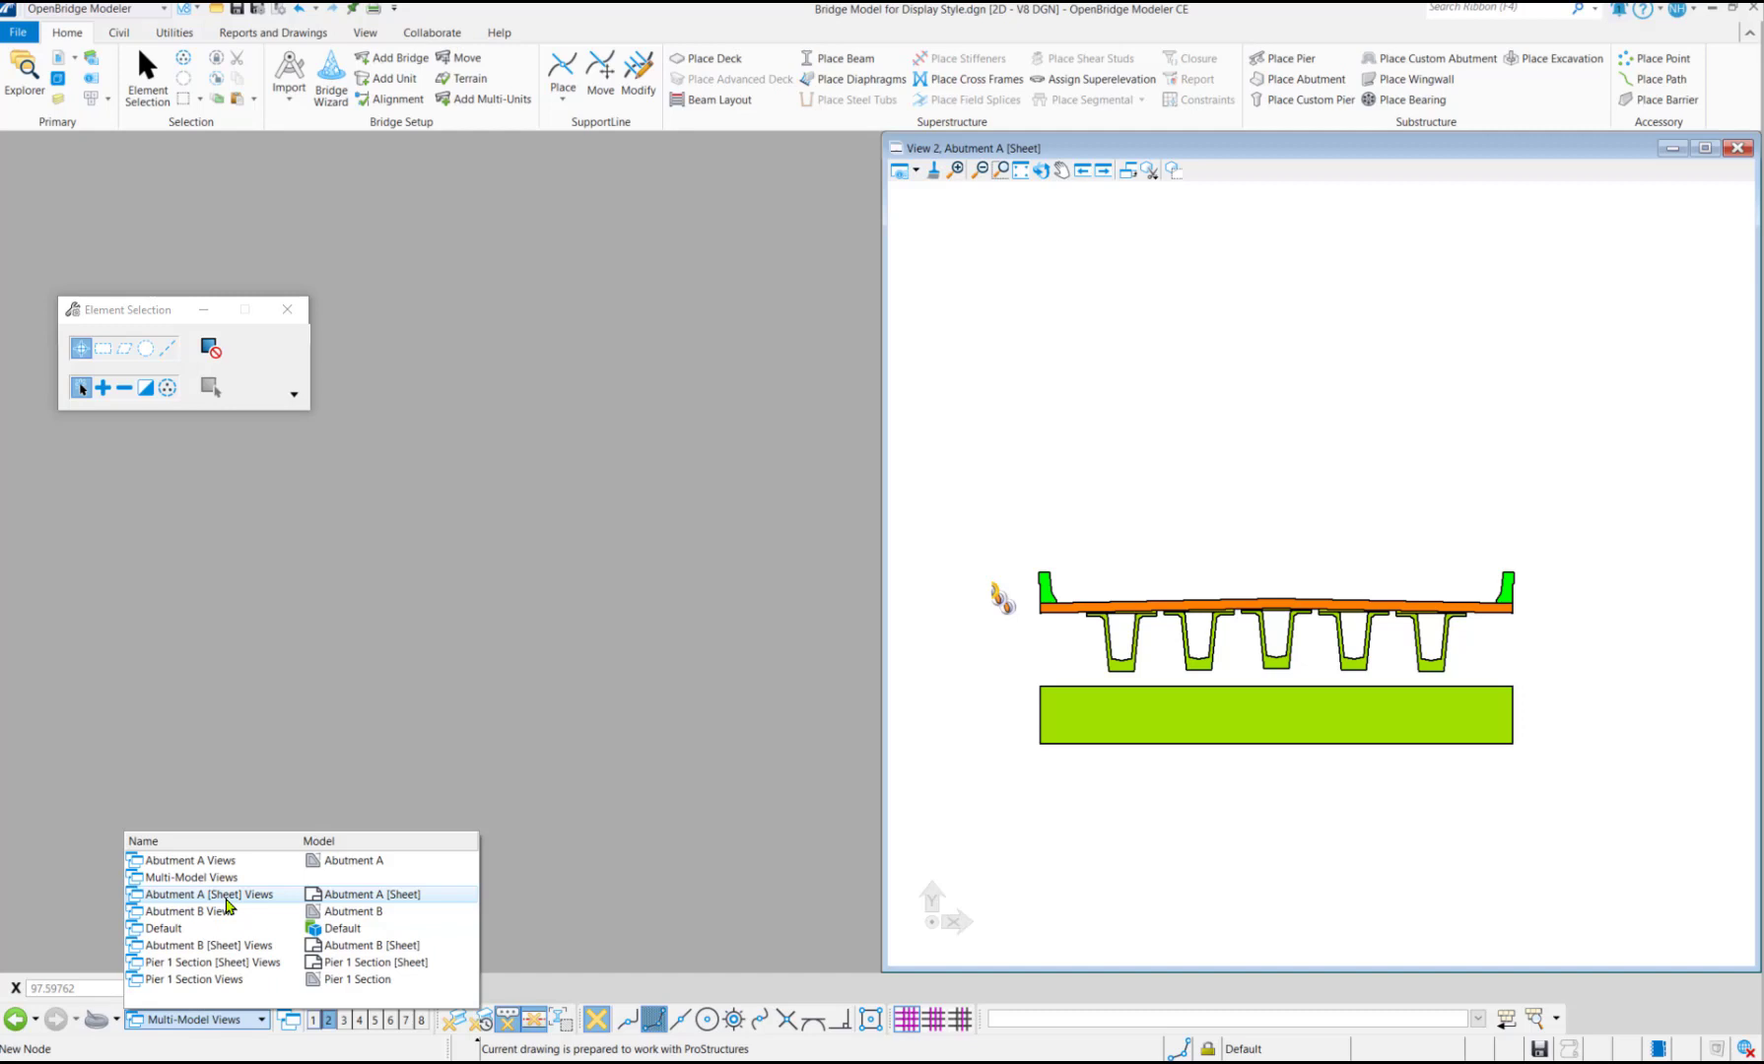
pyautogui.click(226, 896)
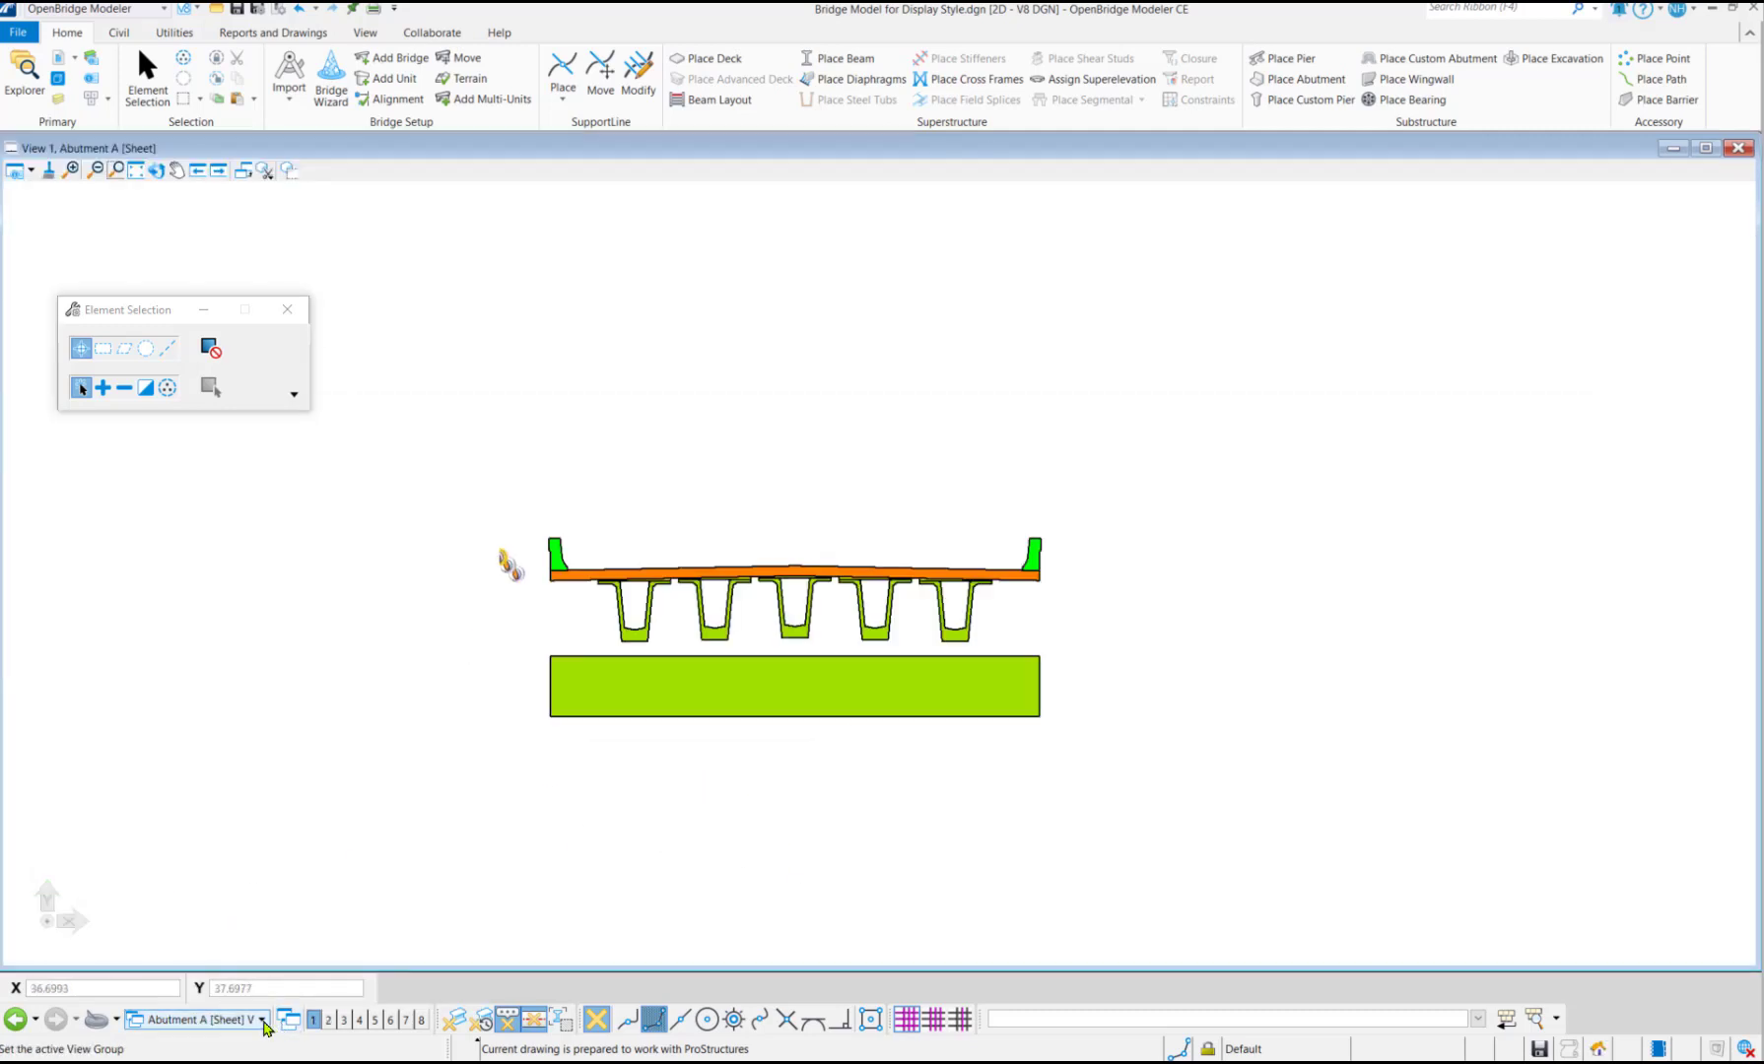
pyautogui.click(262, 1021)
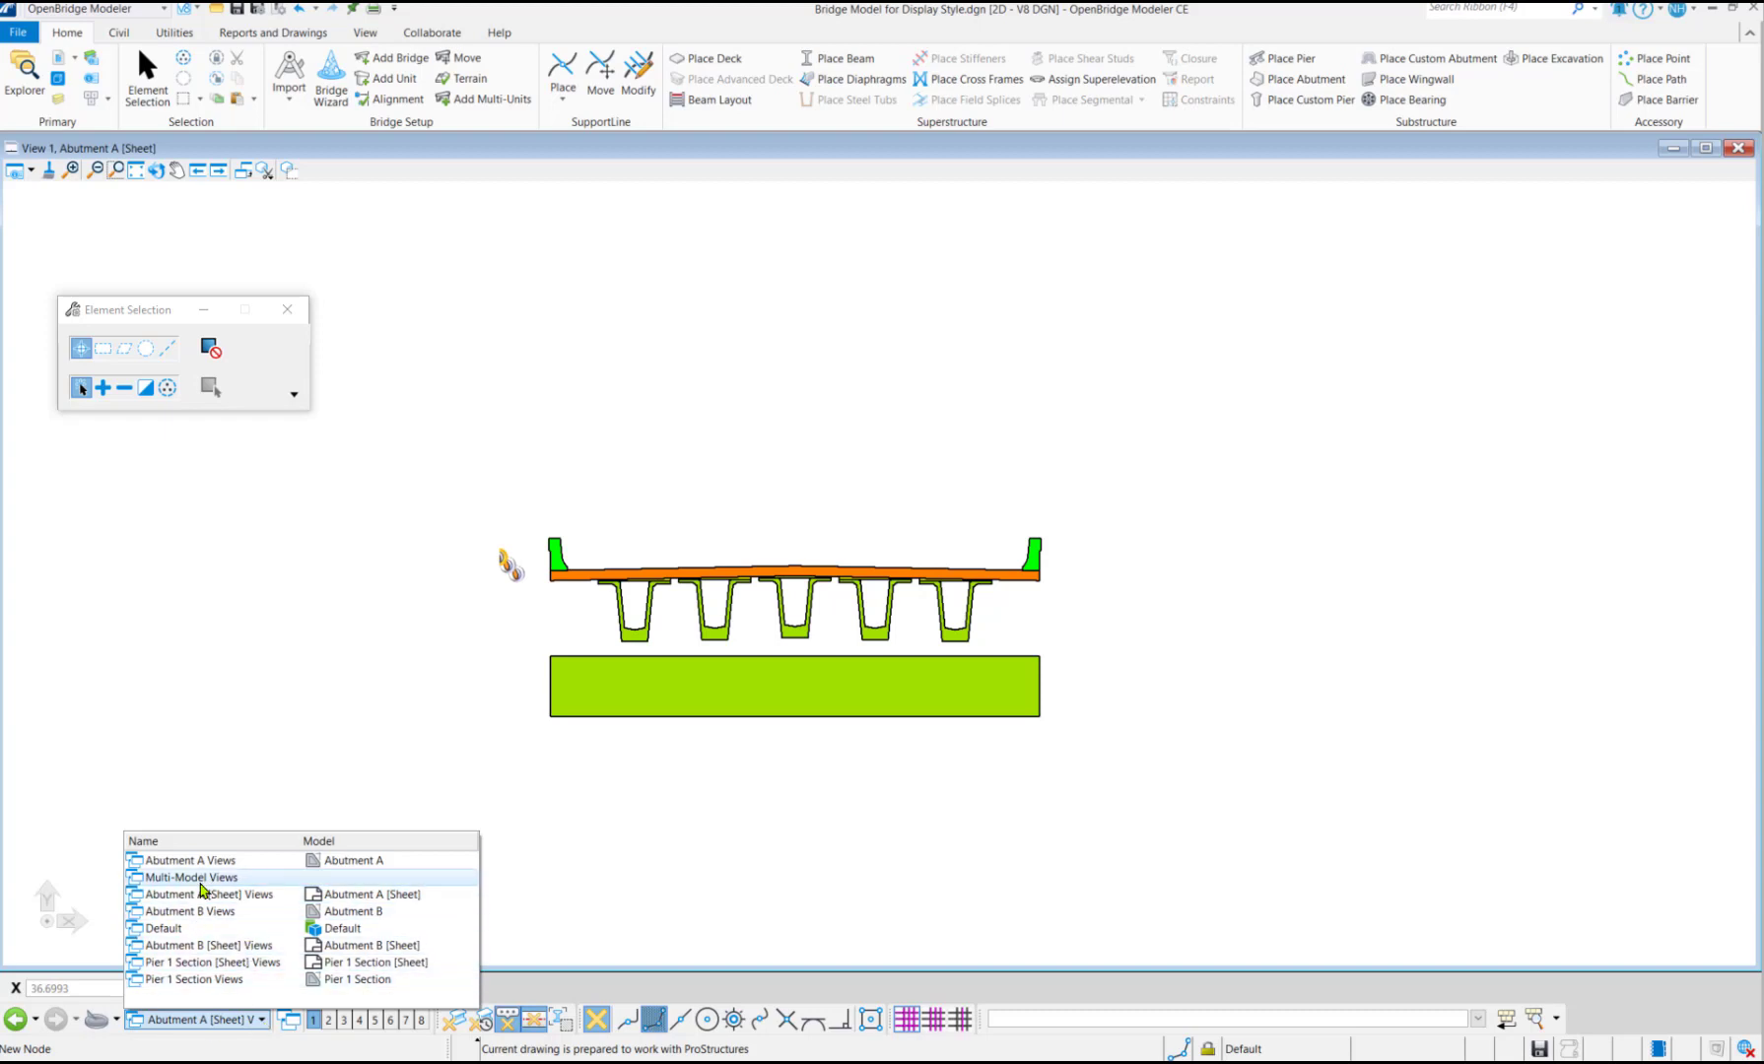
pyautogui.click(204, 862)
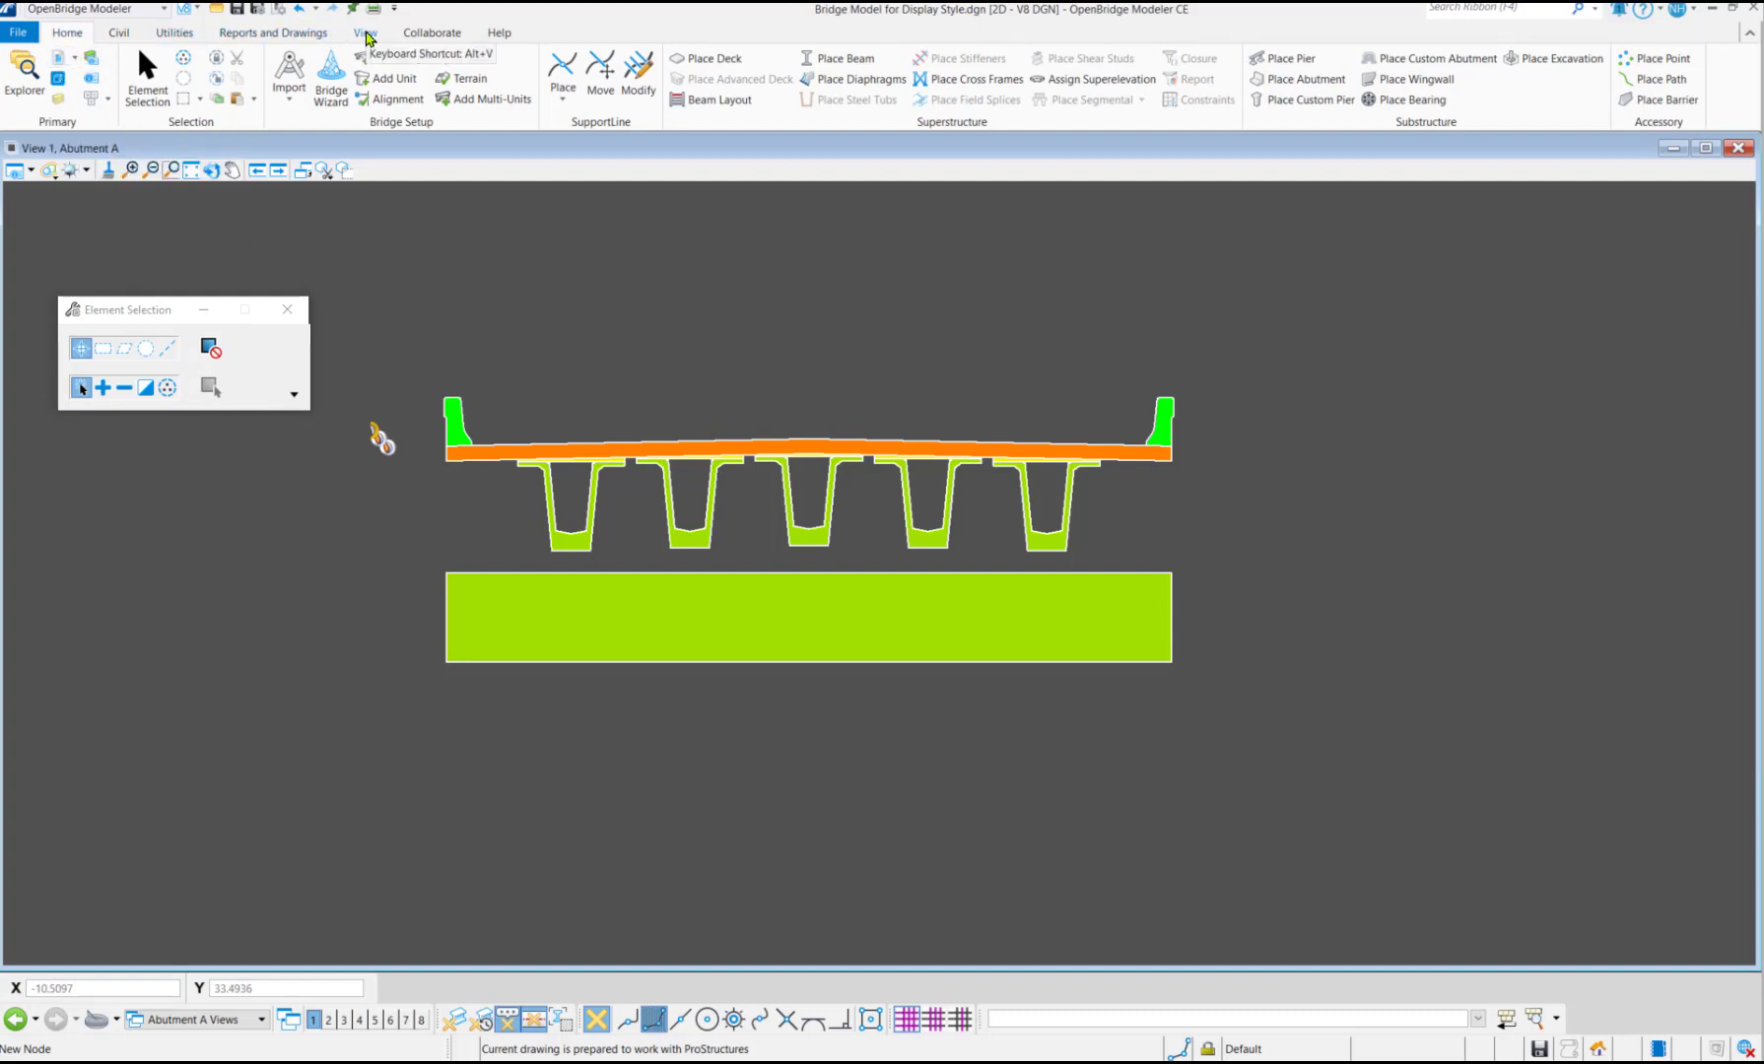
# Review the presentation and clip volume settings of the bridge model reference attached to the Abutment A drawing
pyautogui.click(366, 36)
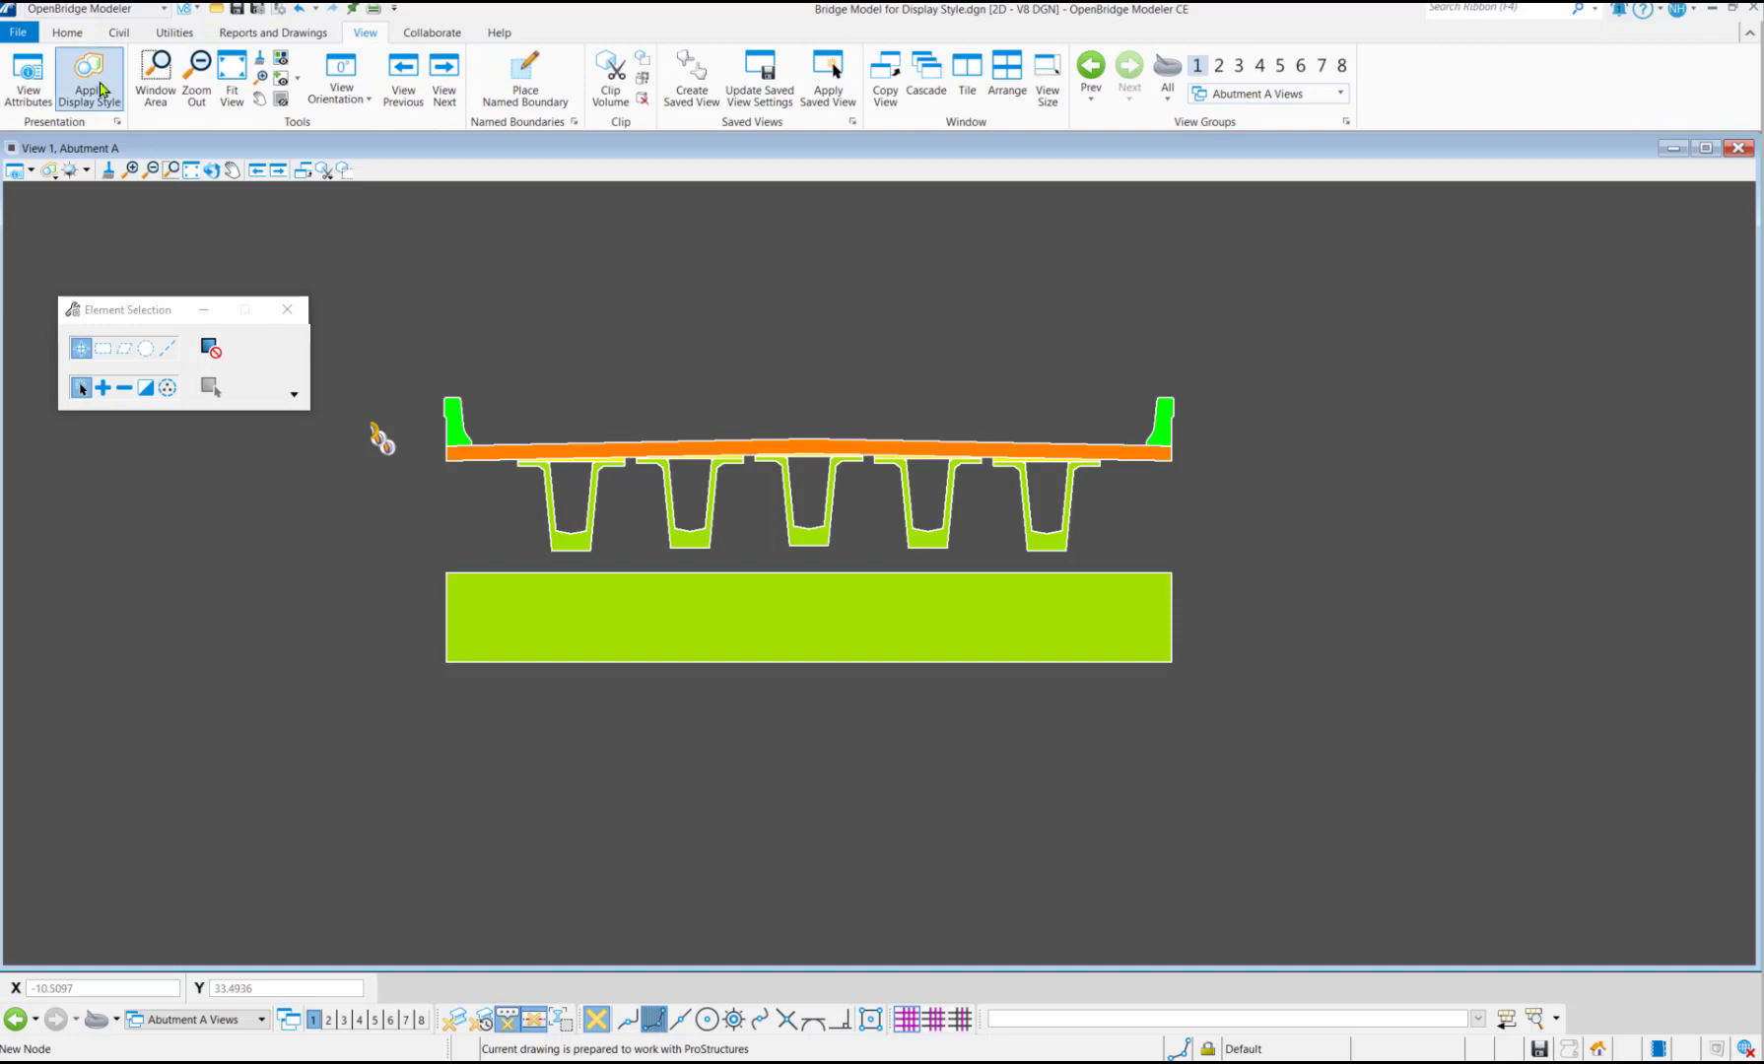
pyautogui.click(80, 36)
pyautogui.click(58, 57)
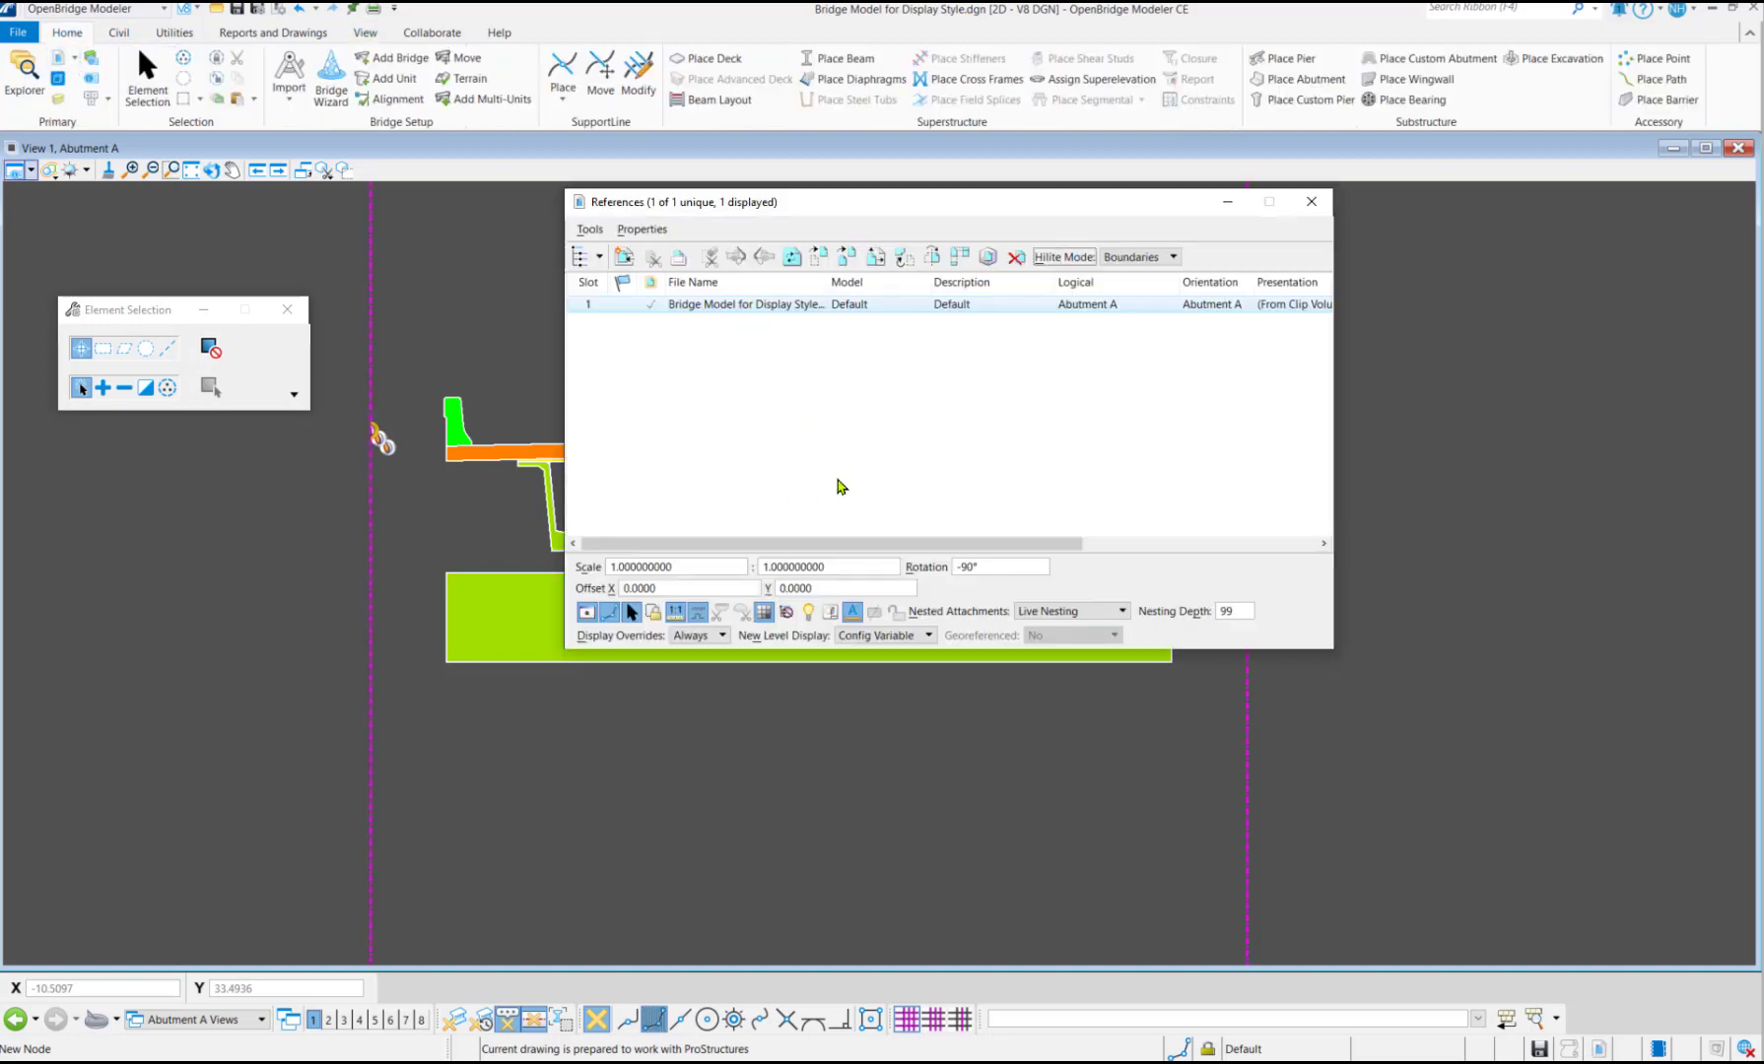
pyautogui.rightClick(914, 308)
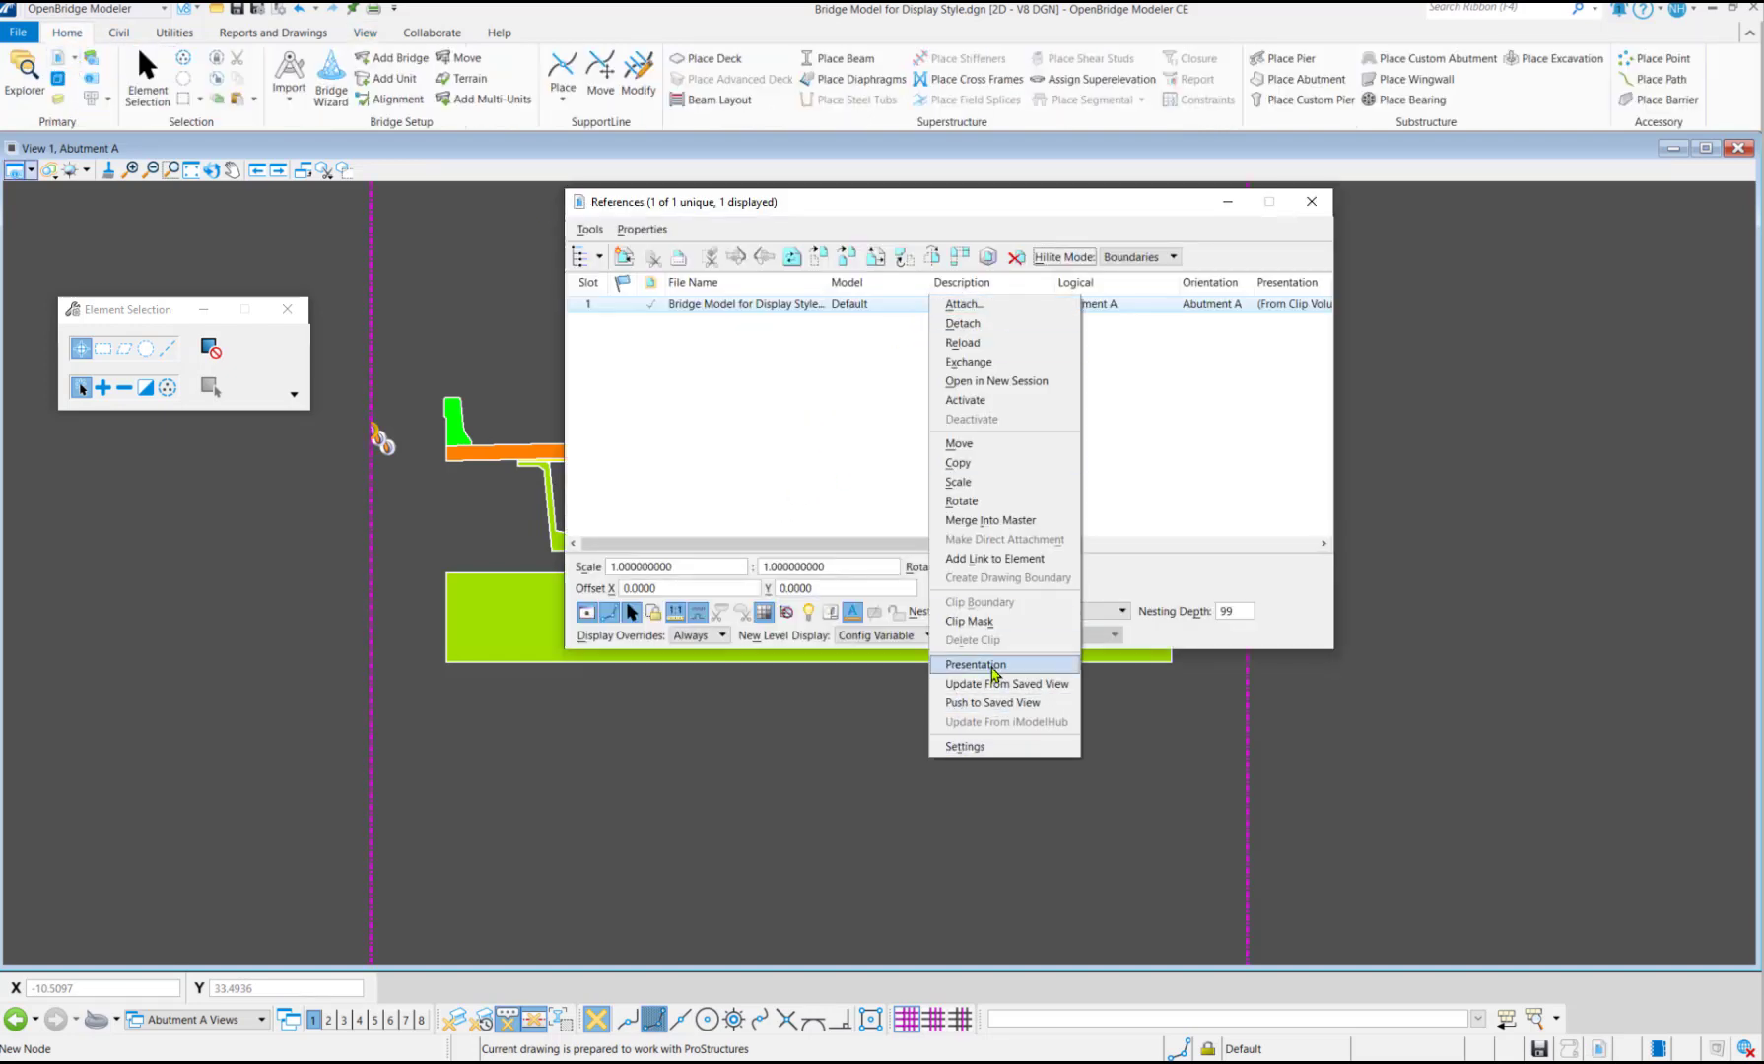
pyautogui.click(976, 665)
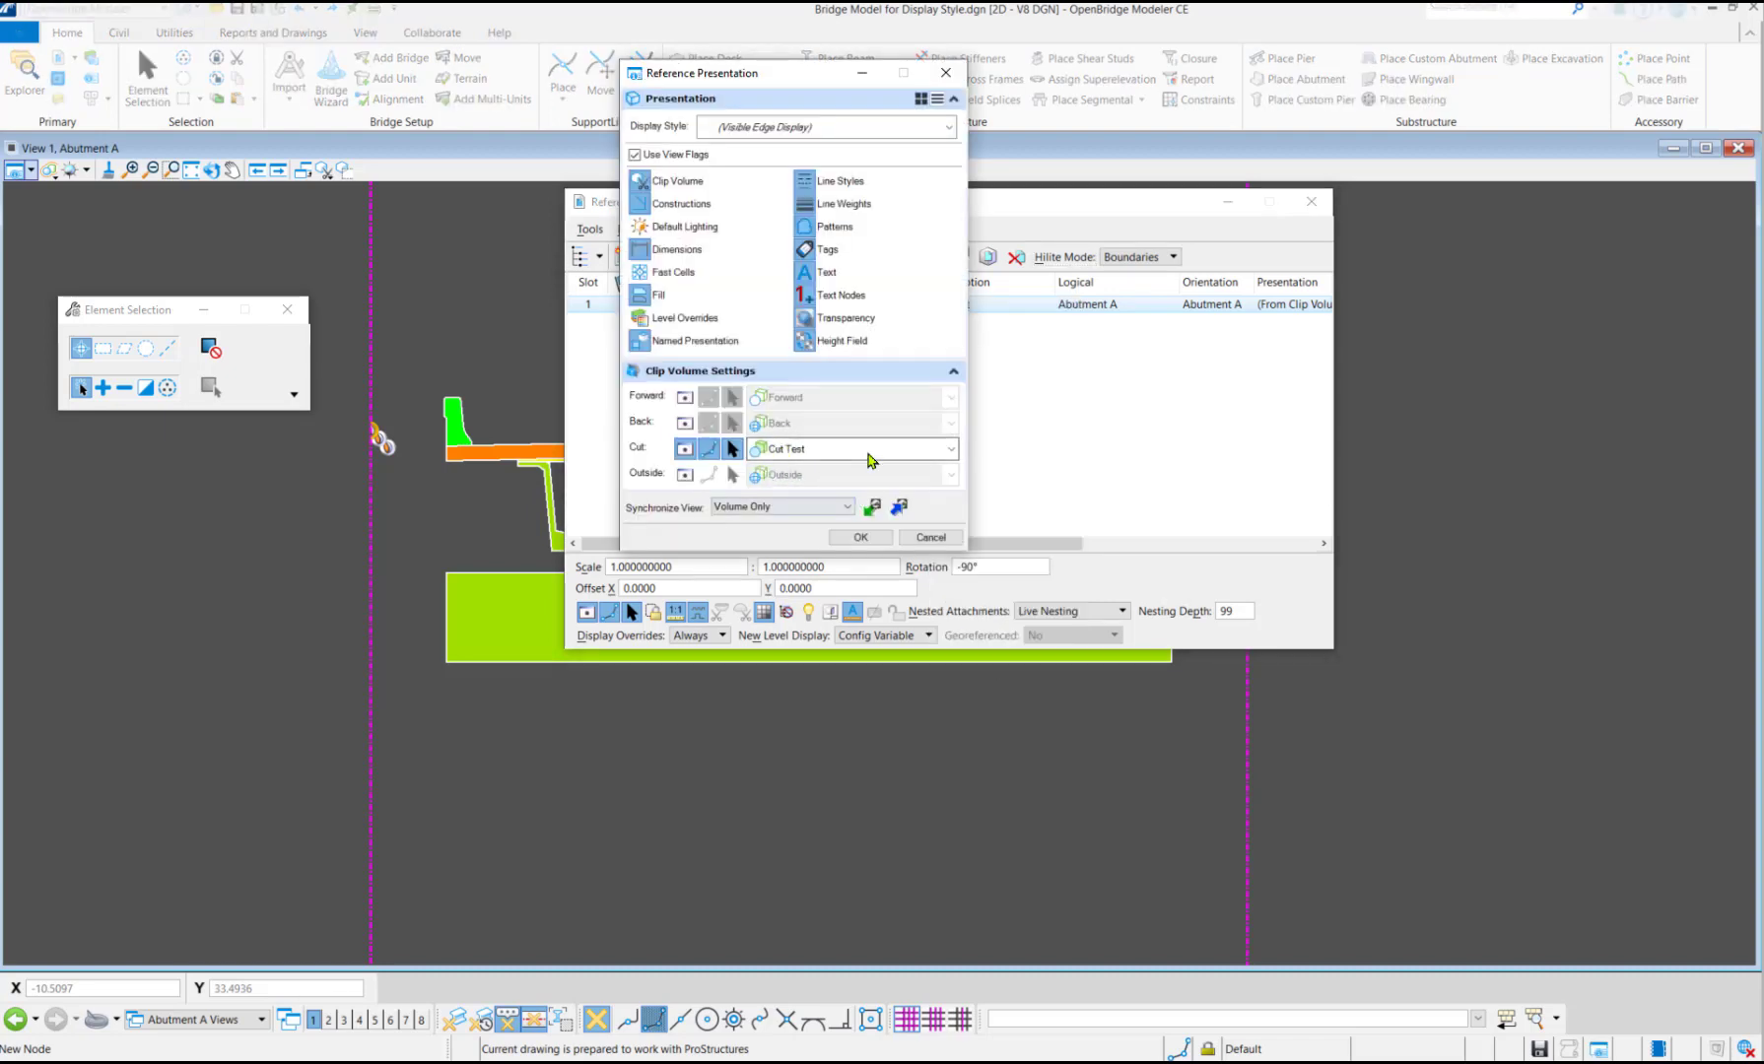
pyautogui.click(946, 72)
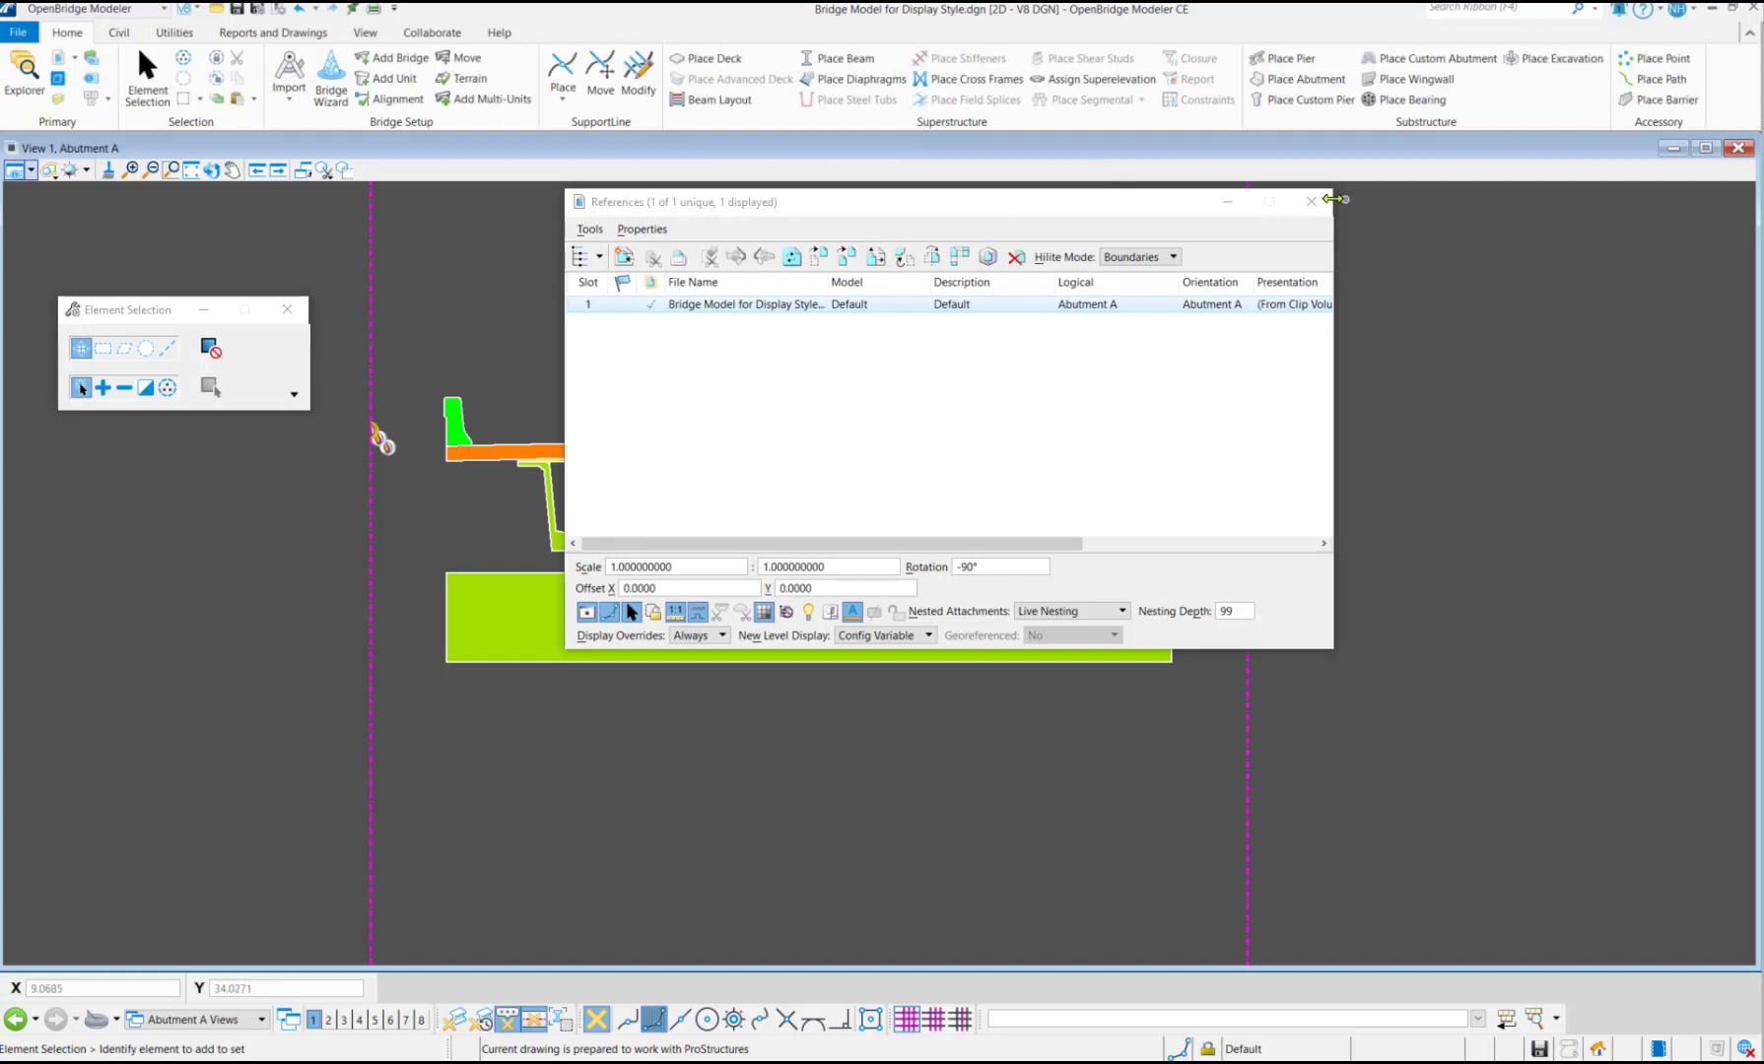
pyautogui.click(1311, 201)
# Open the display style definitions and select the Cut Test style
pyautogui.click(364, 32)
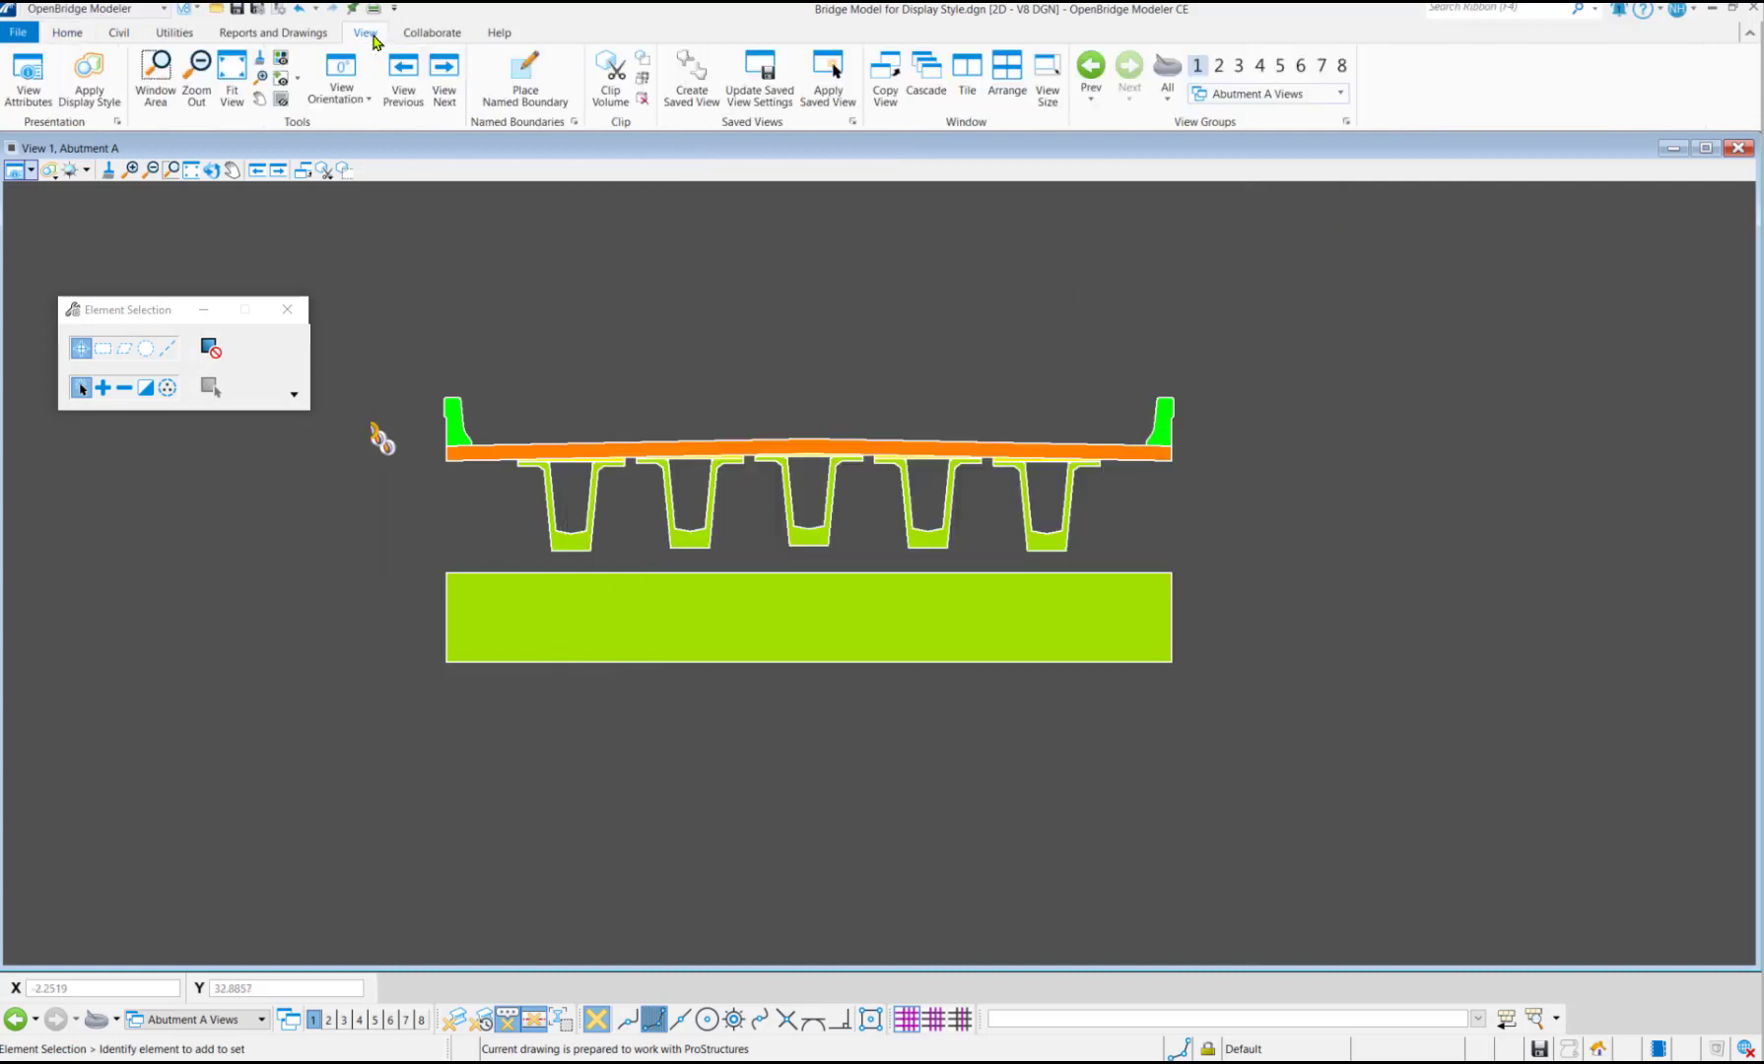
pyautogui.click(117, 122)
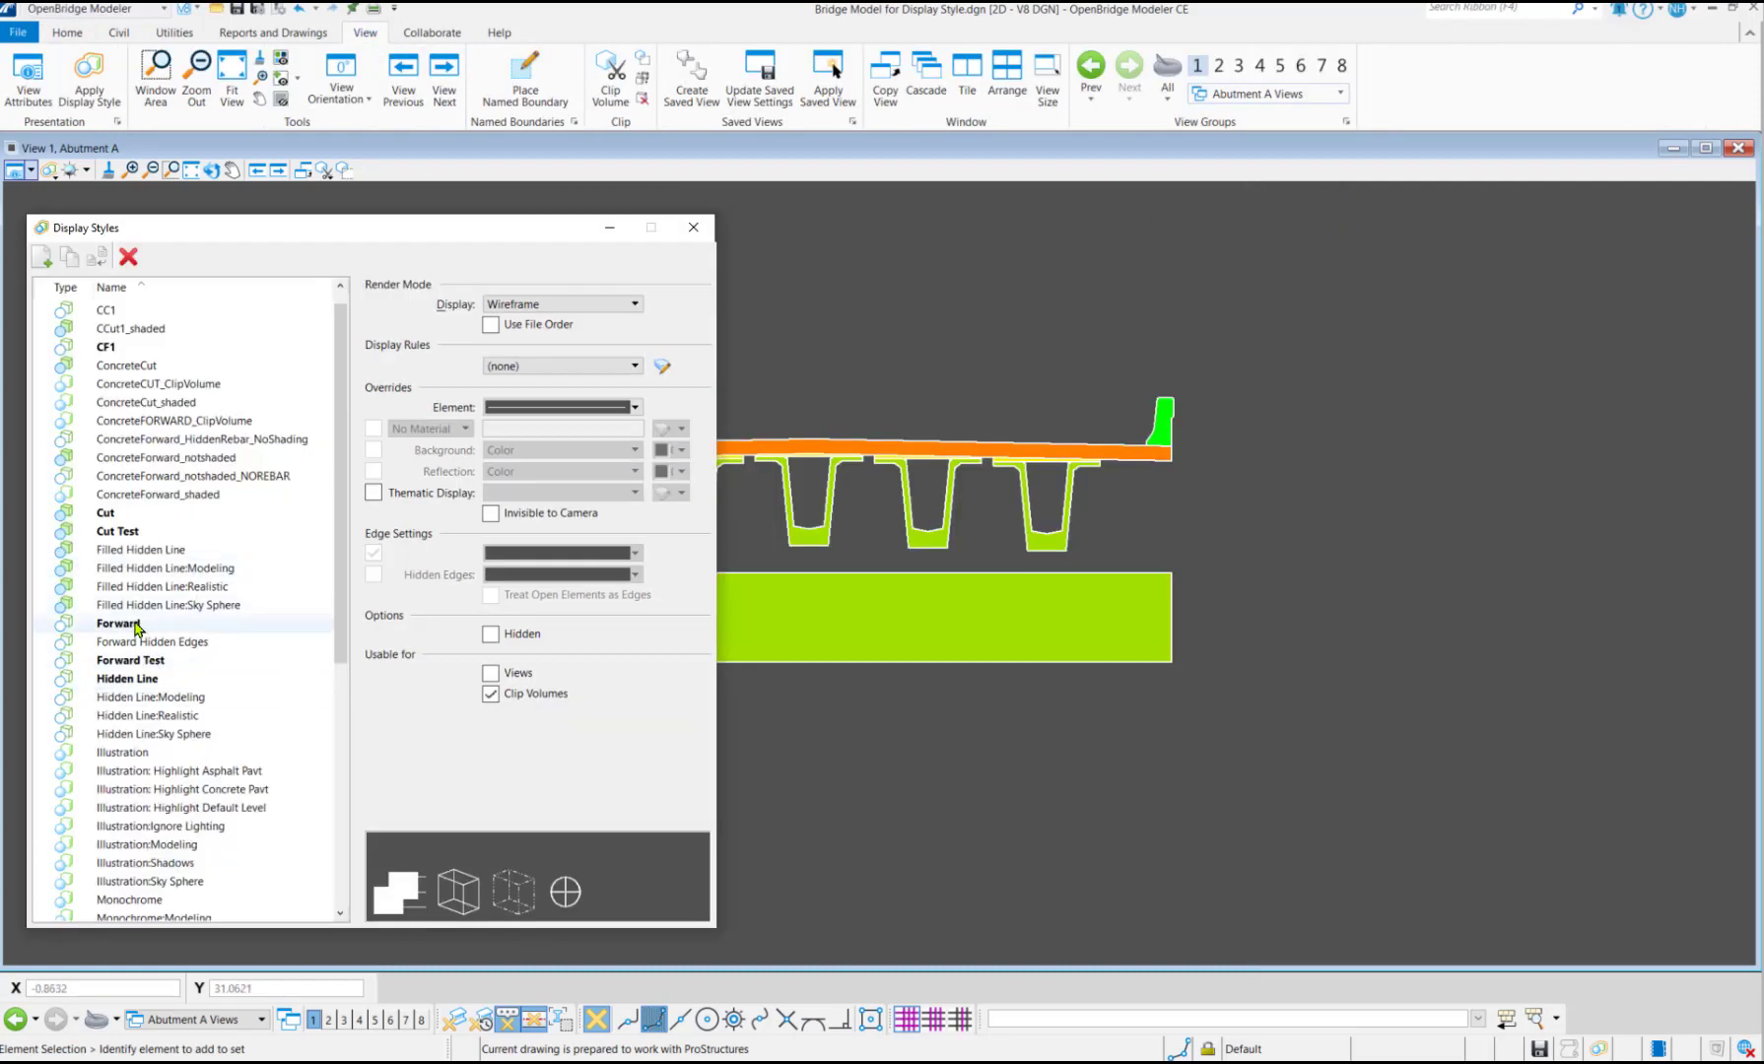
pyautogui.click(128, 530)
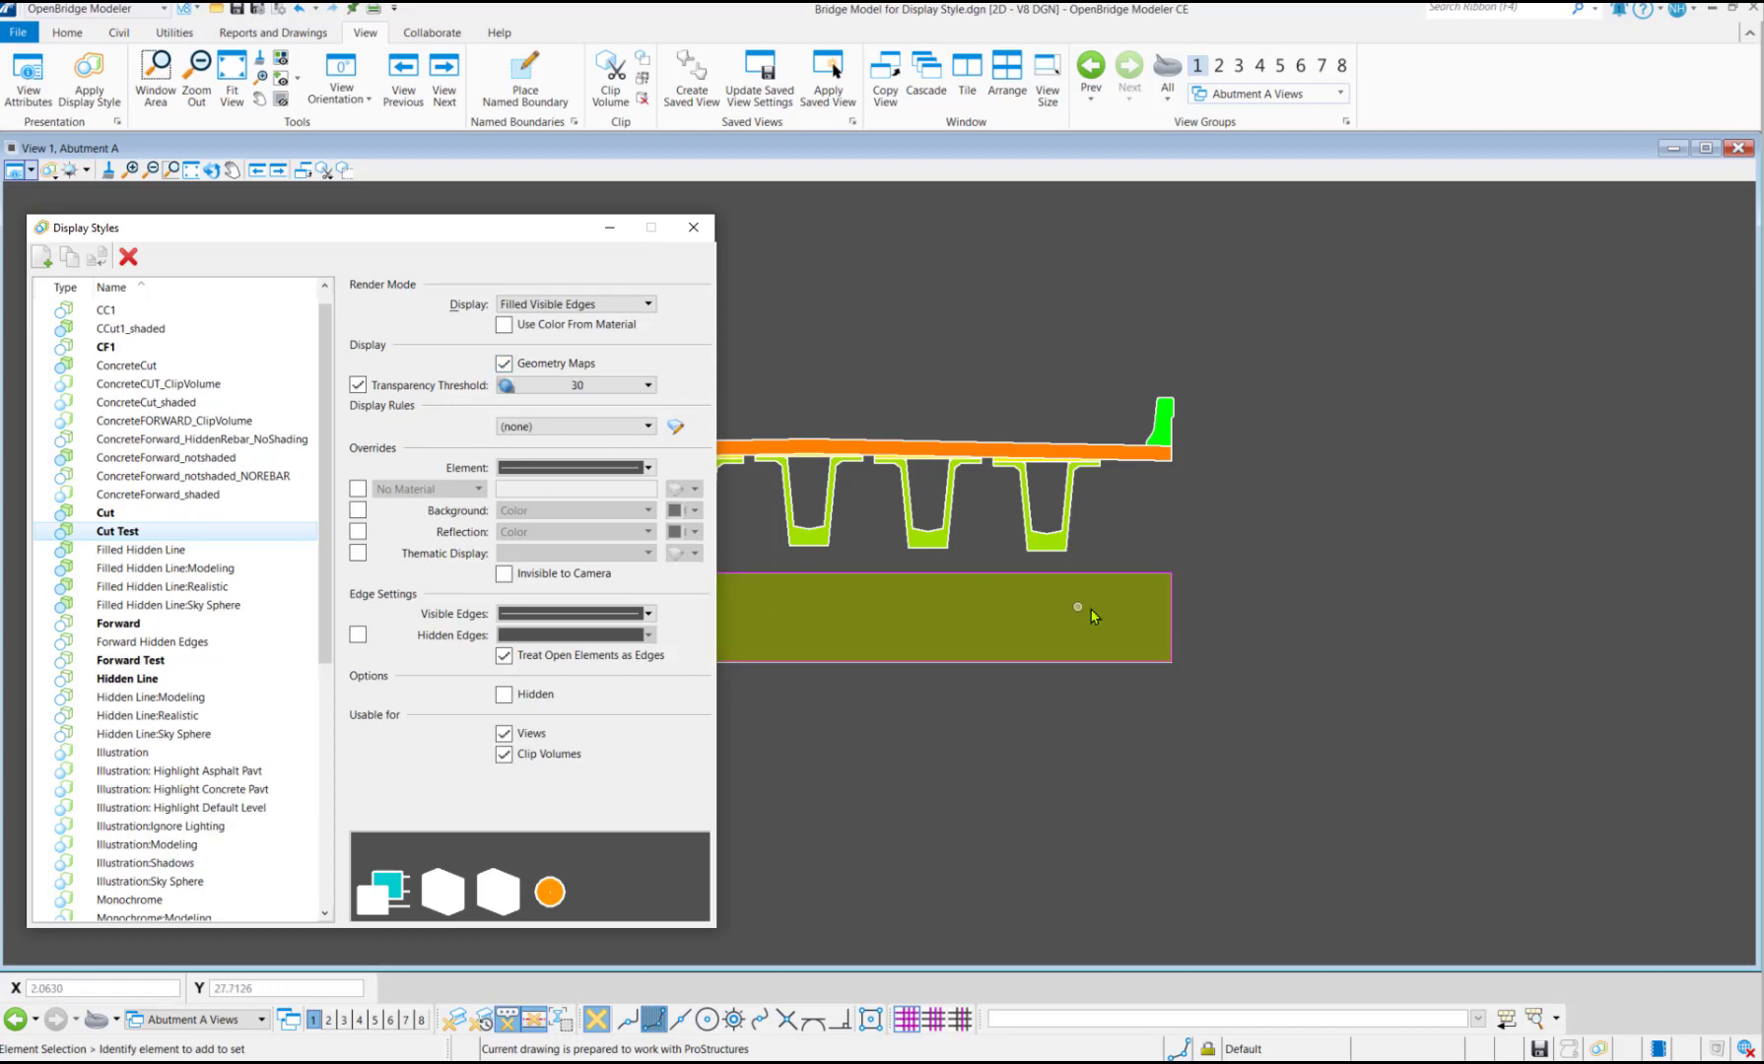
pyautogui.scroll(-4, 1084, 603)
pyautogui.scroll(4, 914, 613)
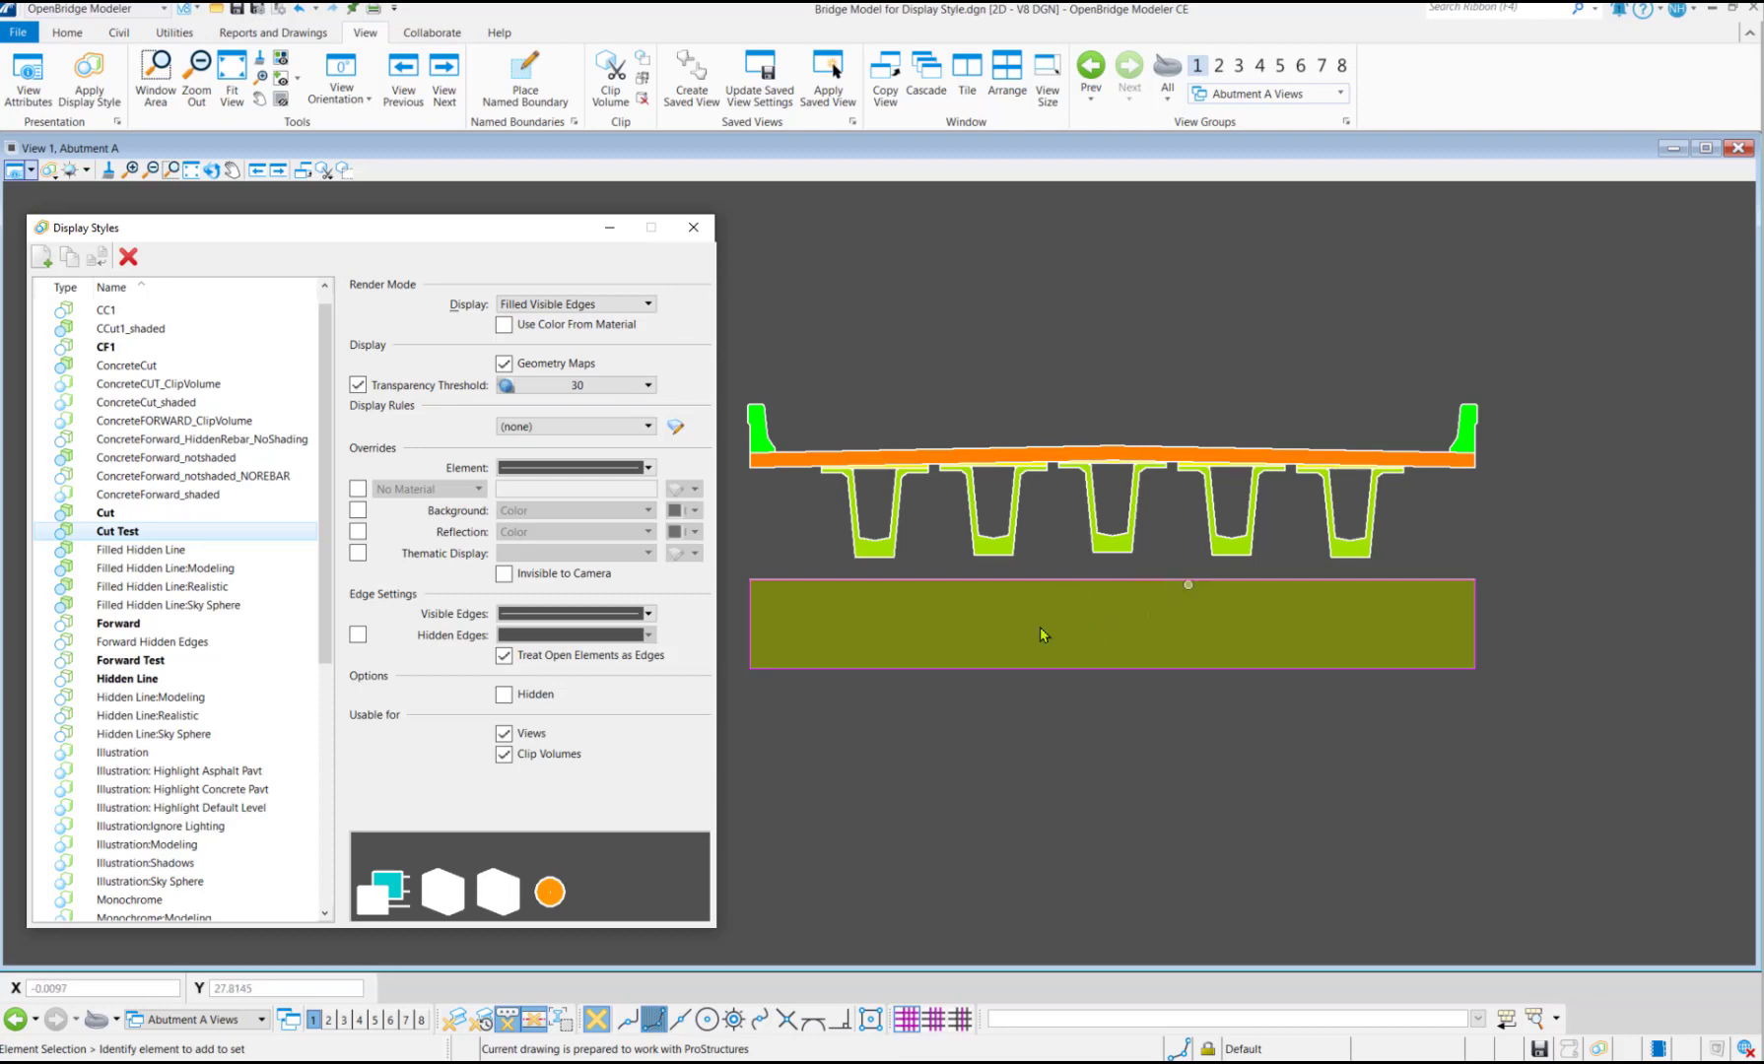
# Inspect the element overrides and the visible edge settings of the Cut Test display style
pyautogui.click(650, 468)
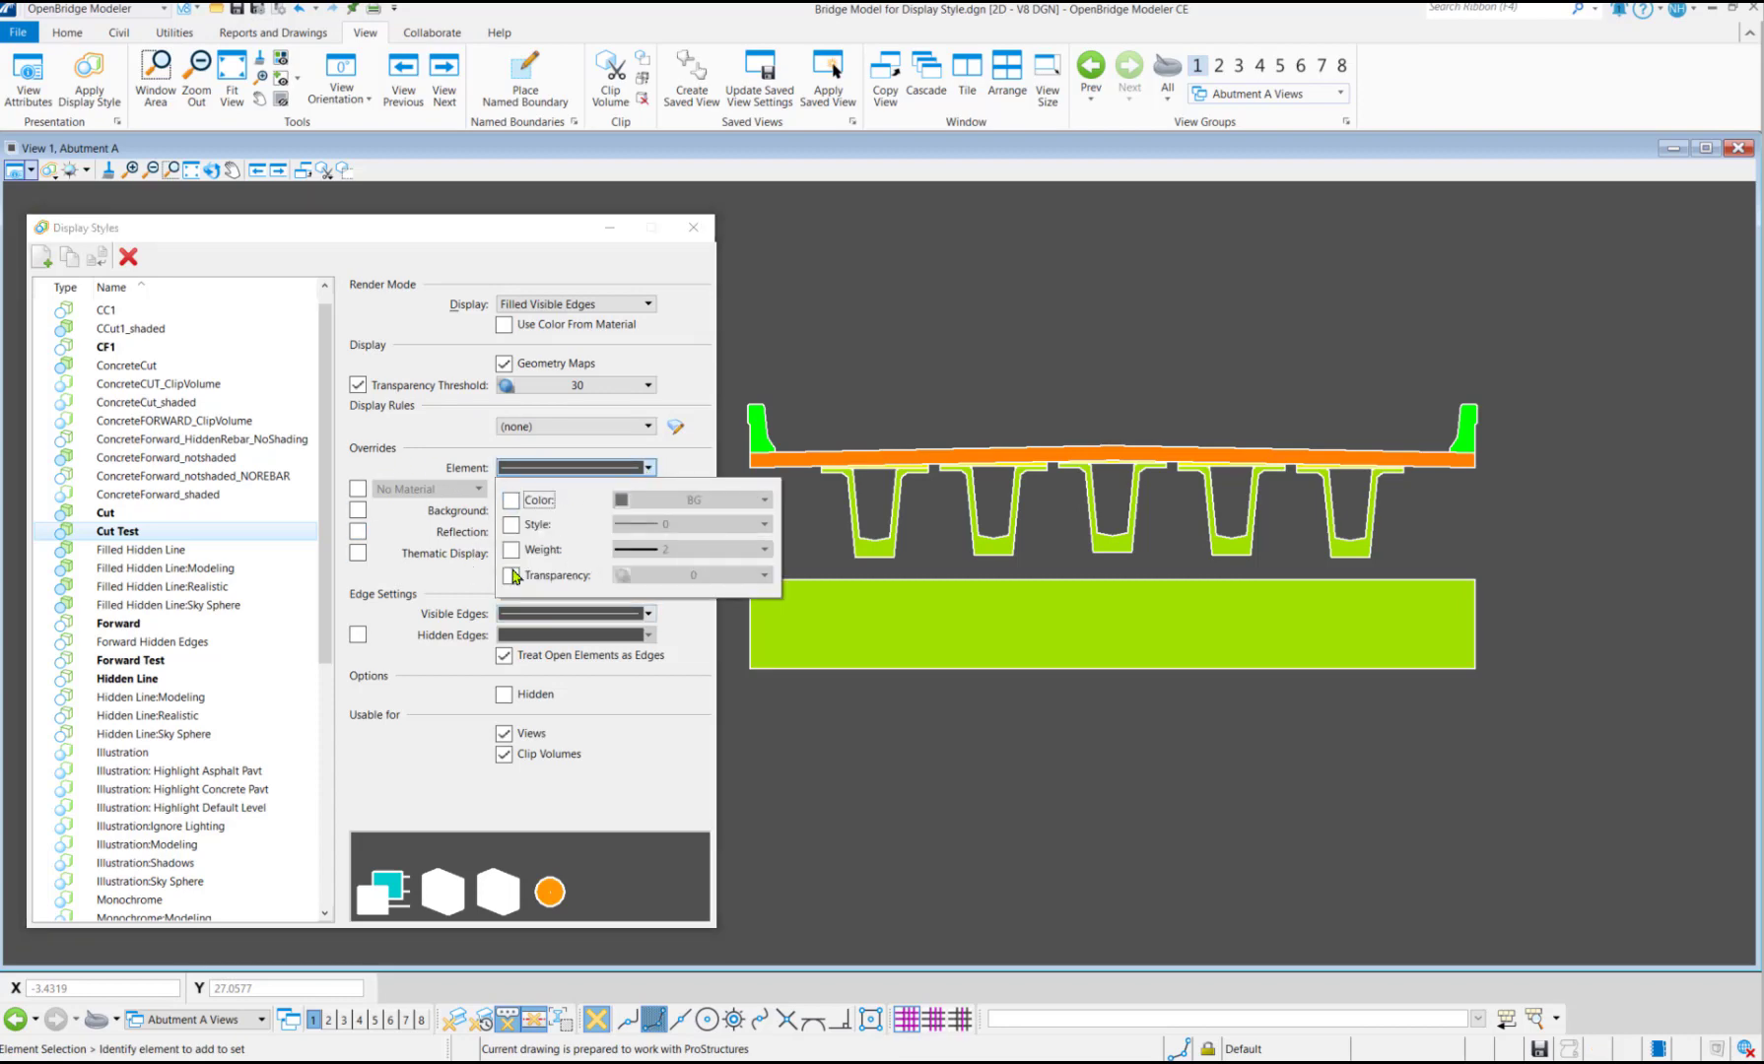
pyautogui.click(877, 611)
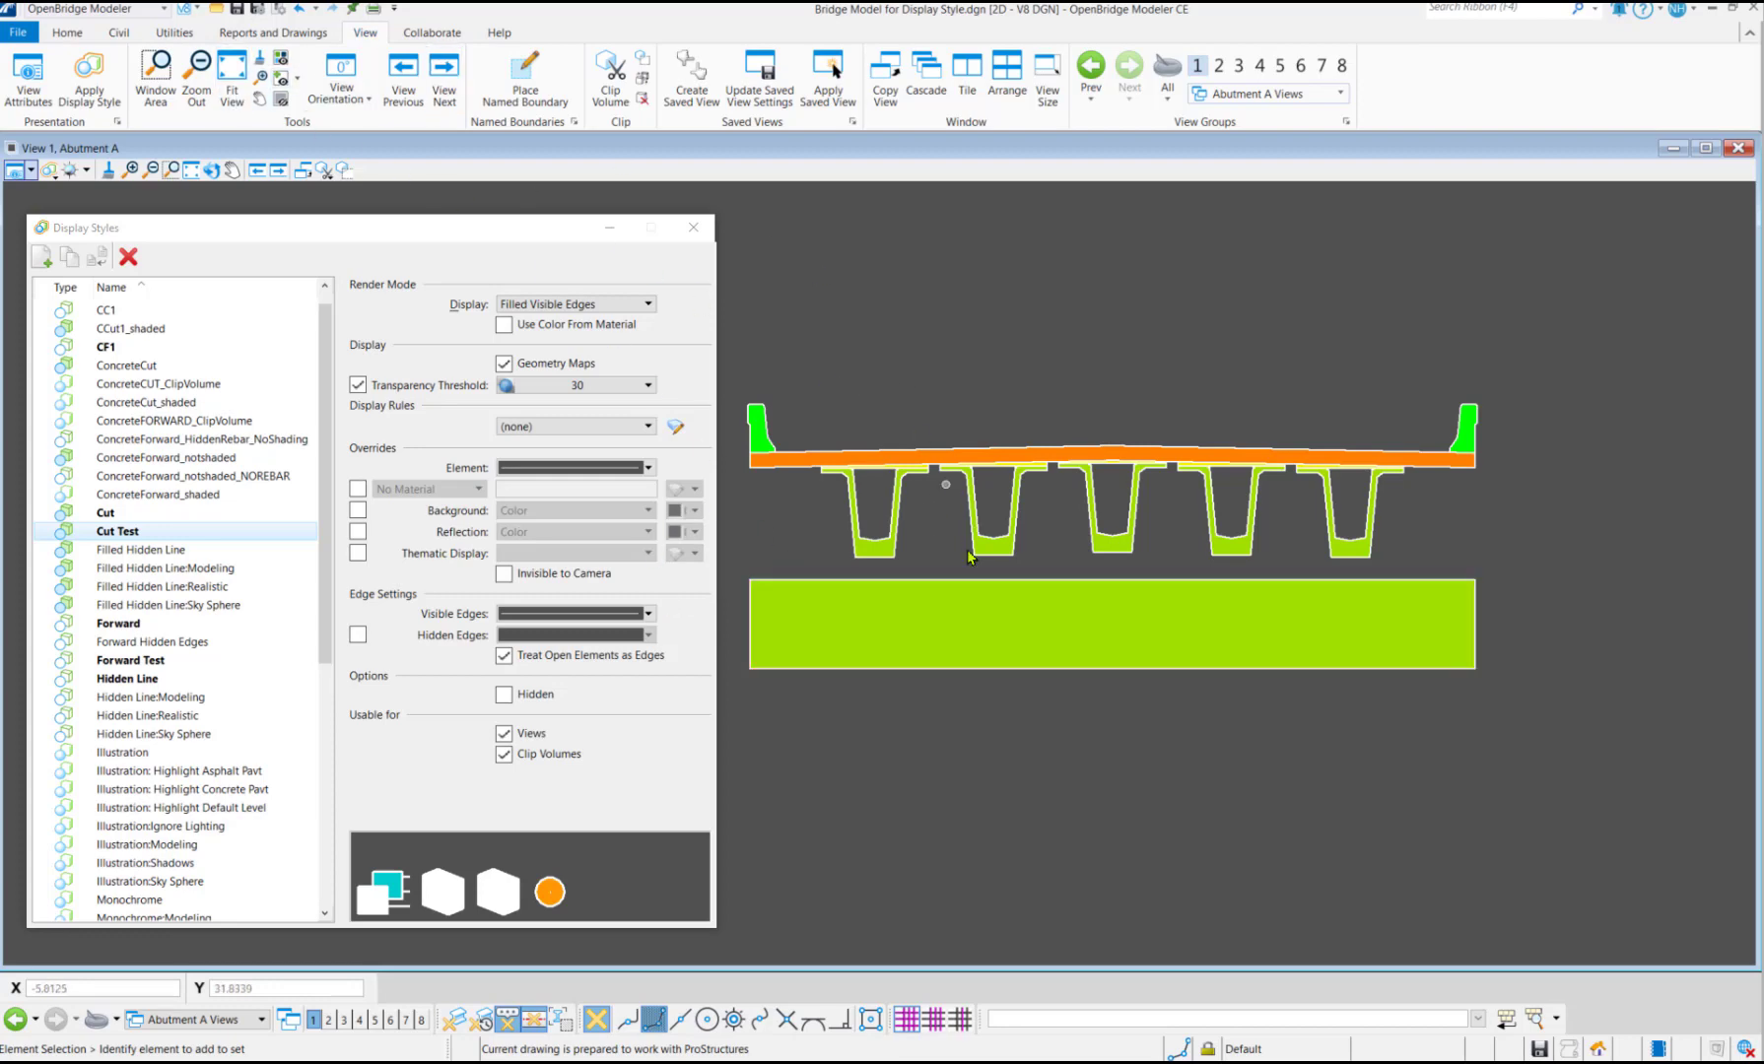
pyautogui.click(650, 615)
pyautogui.click(360, 615)
pyautogui.click(649, 614)
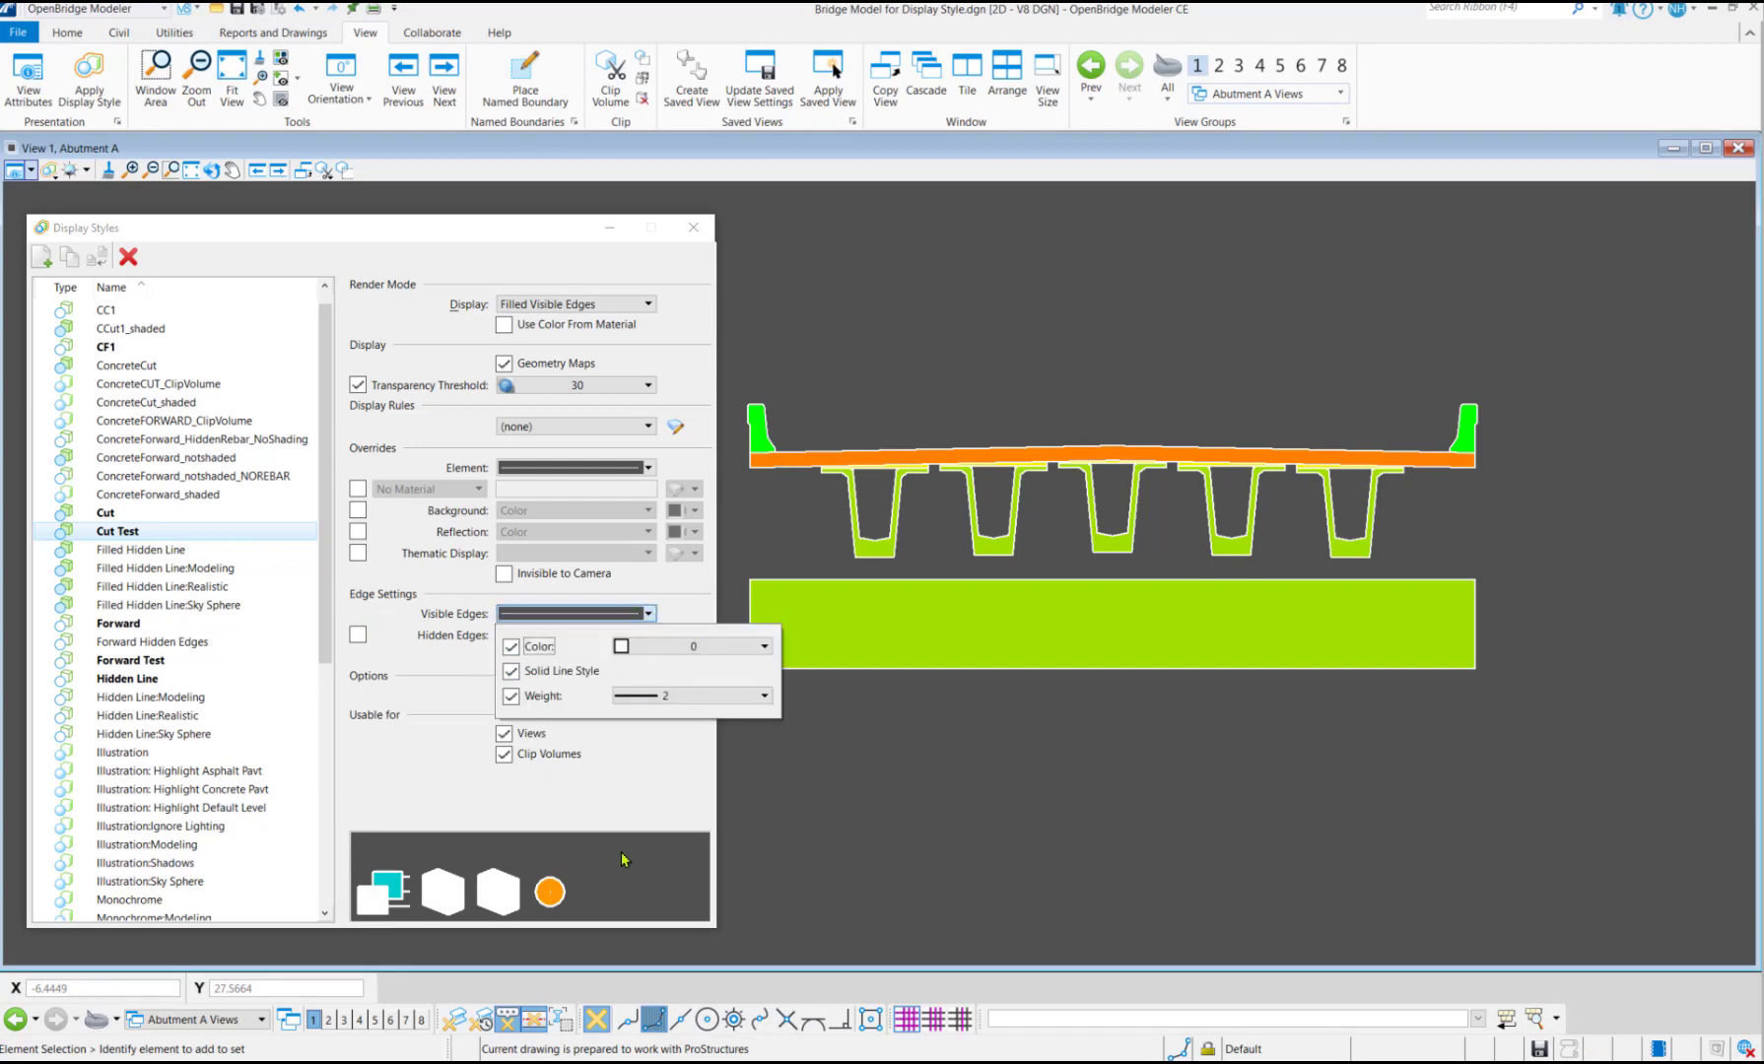
pyautogui.click(638, 740)
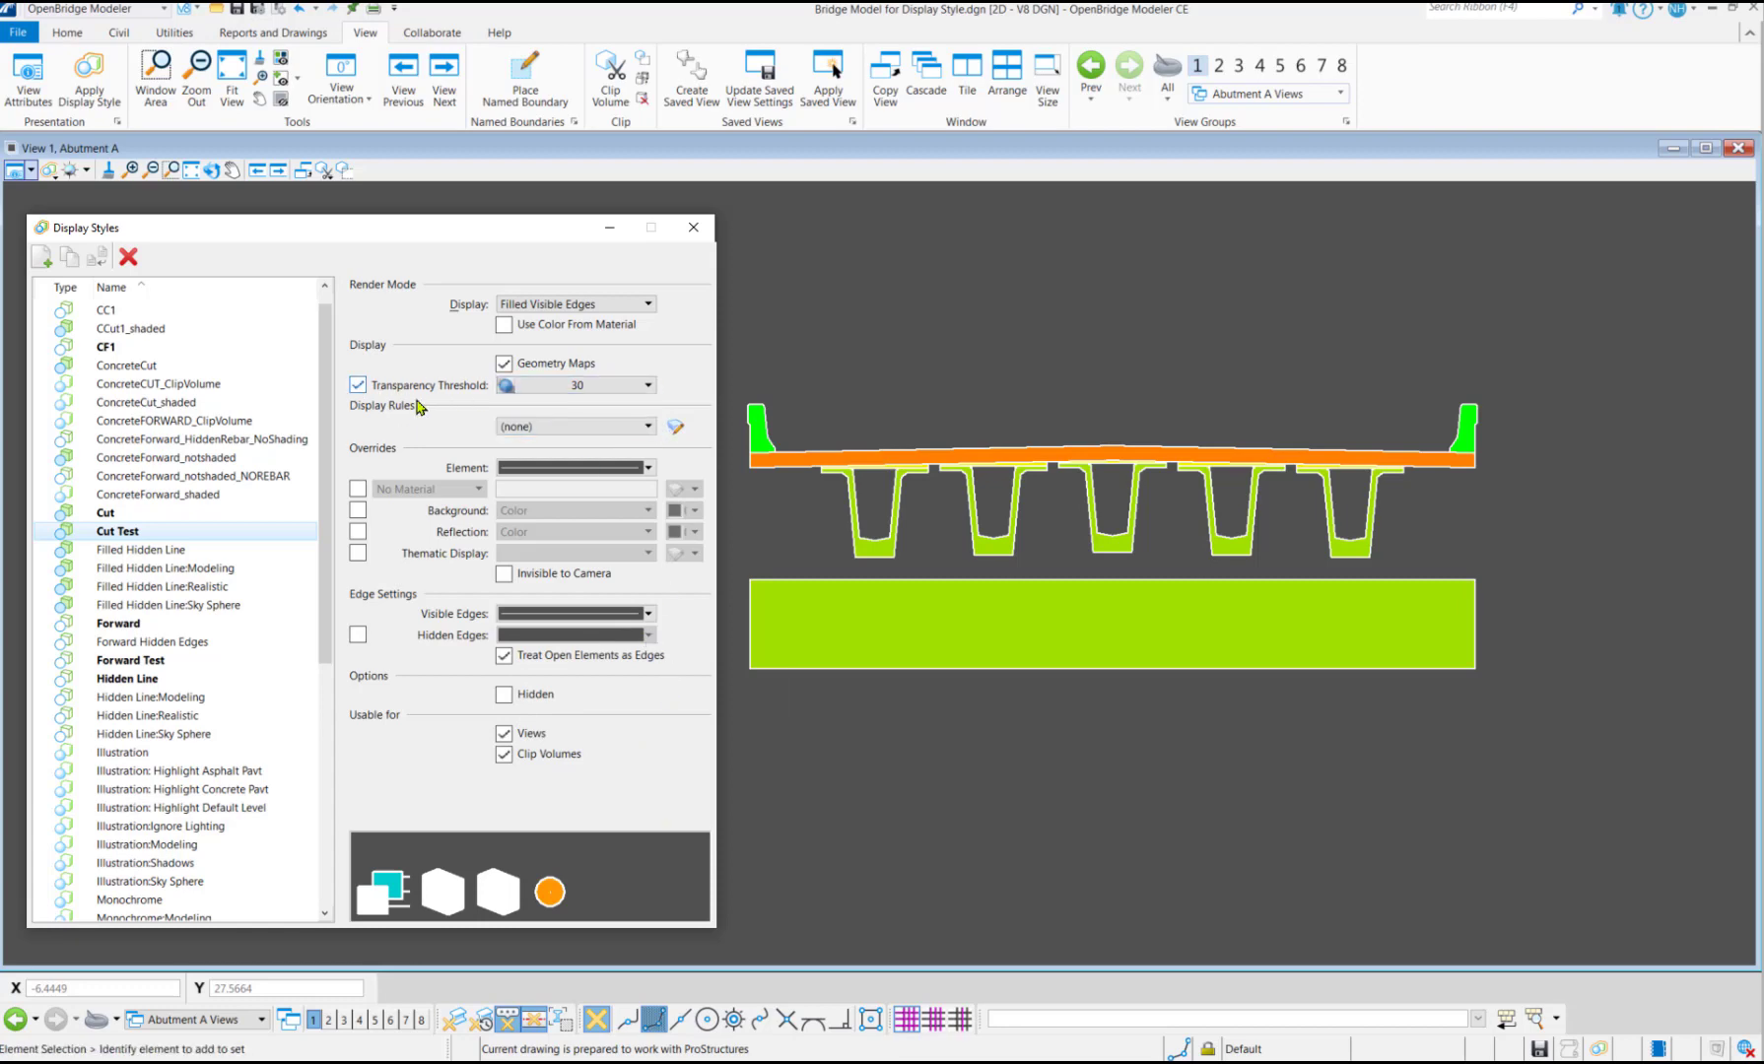
# Review the display rule sets that can be assigned to the Cut Test style
pyautogui.click(654, 426)
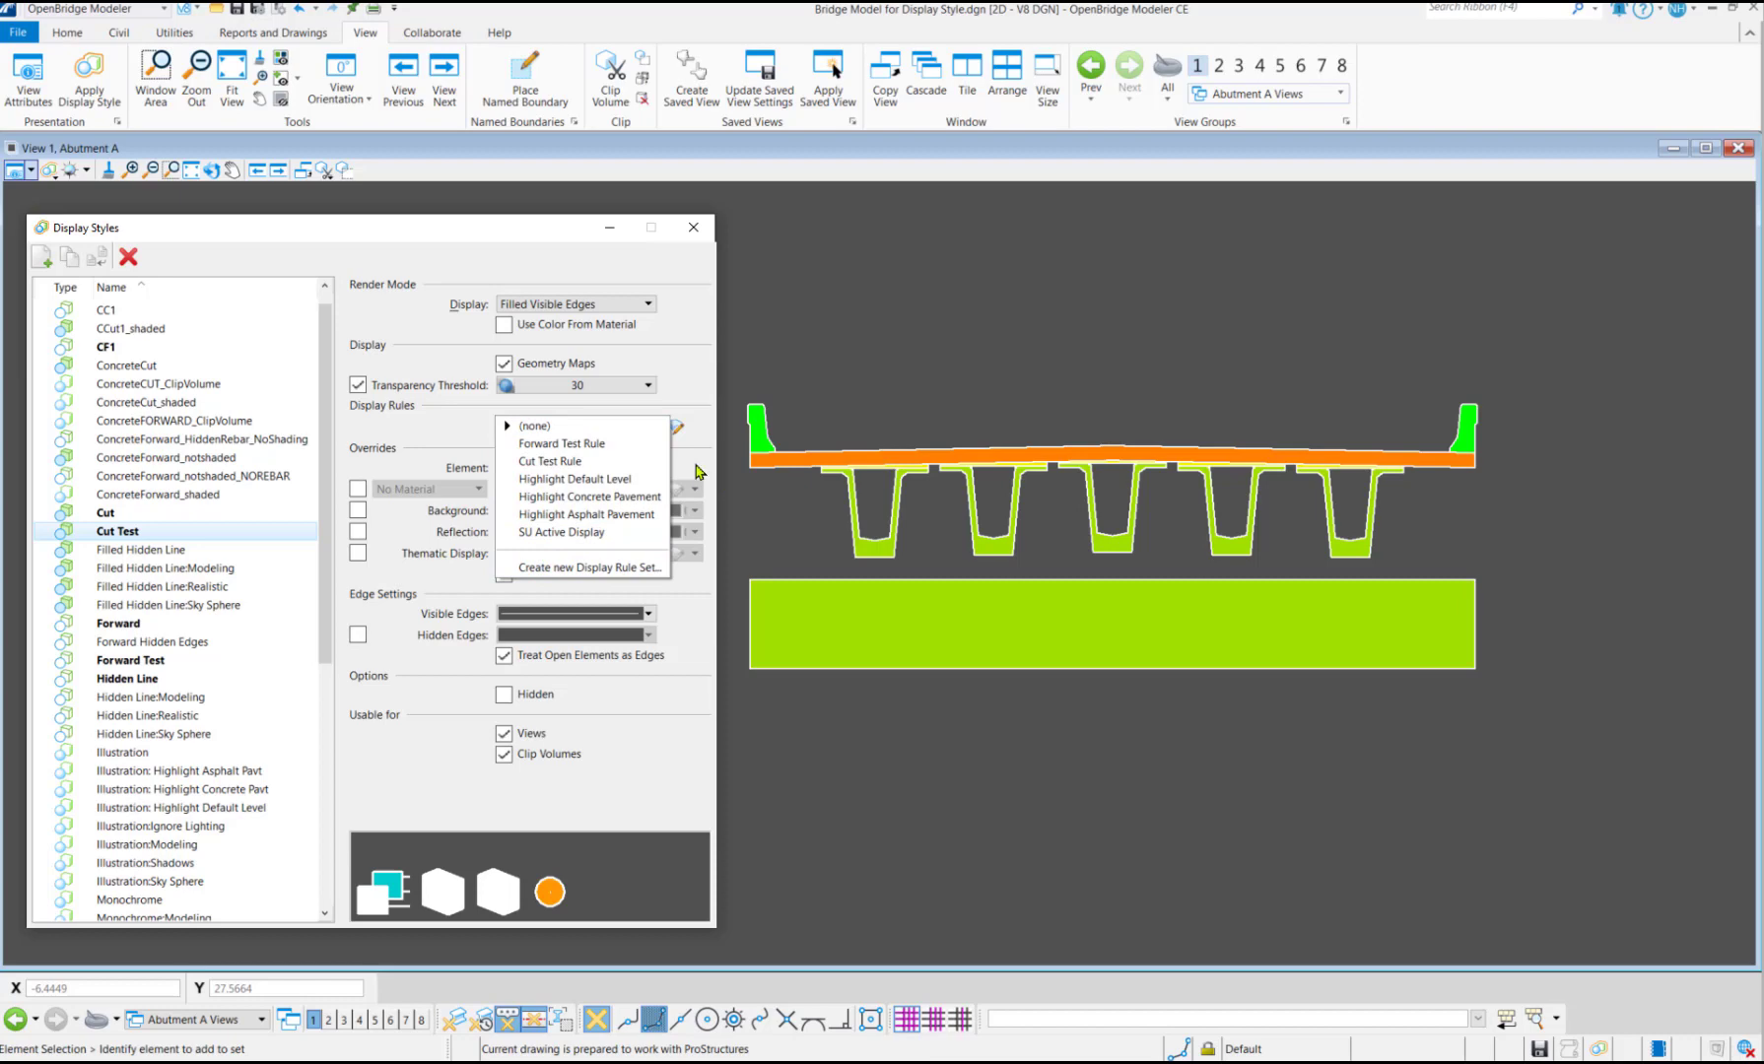
pyautogui.click(698, 471)
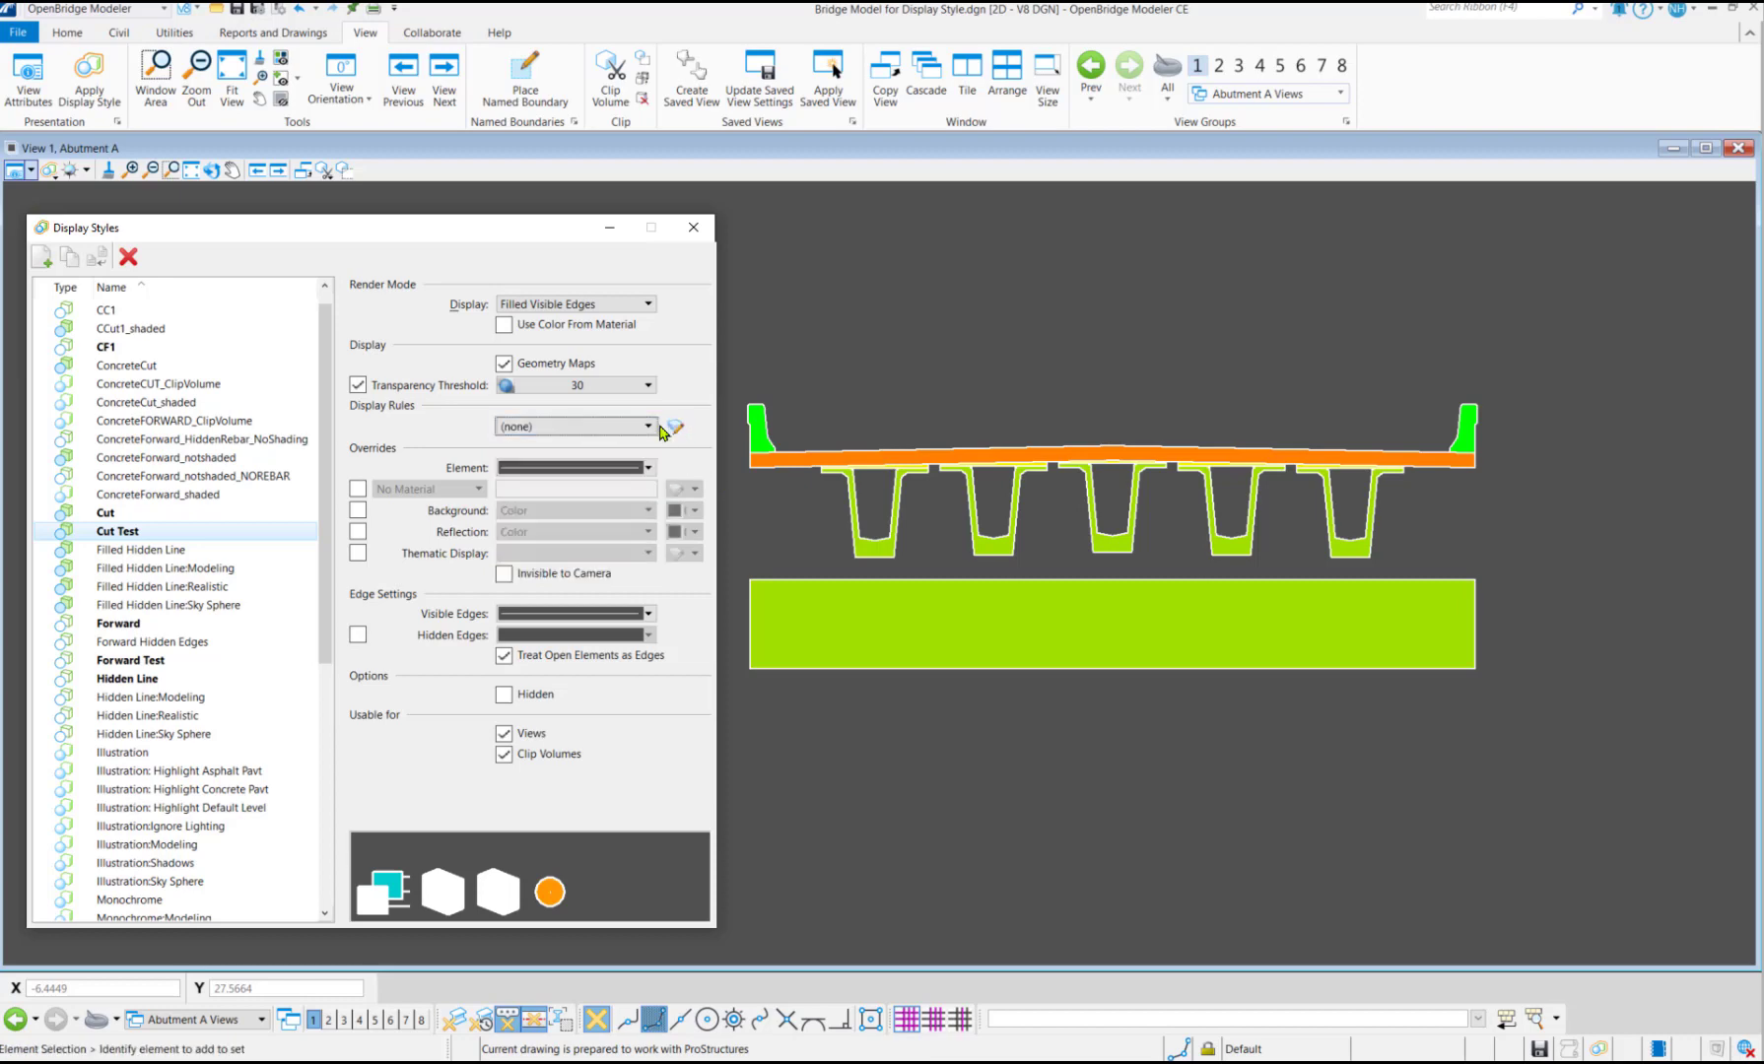
pyautogui.click(651, 427)
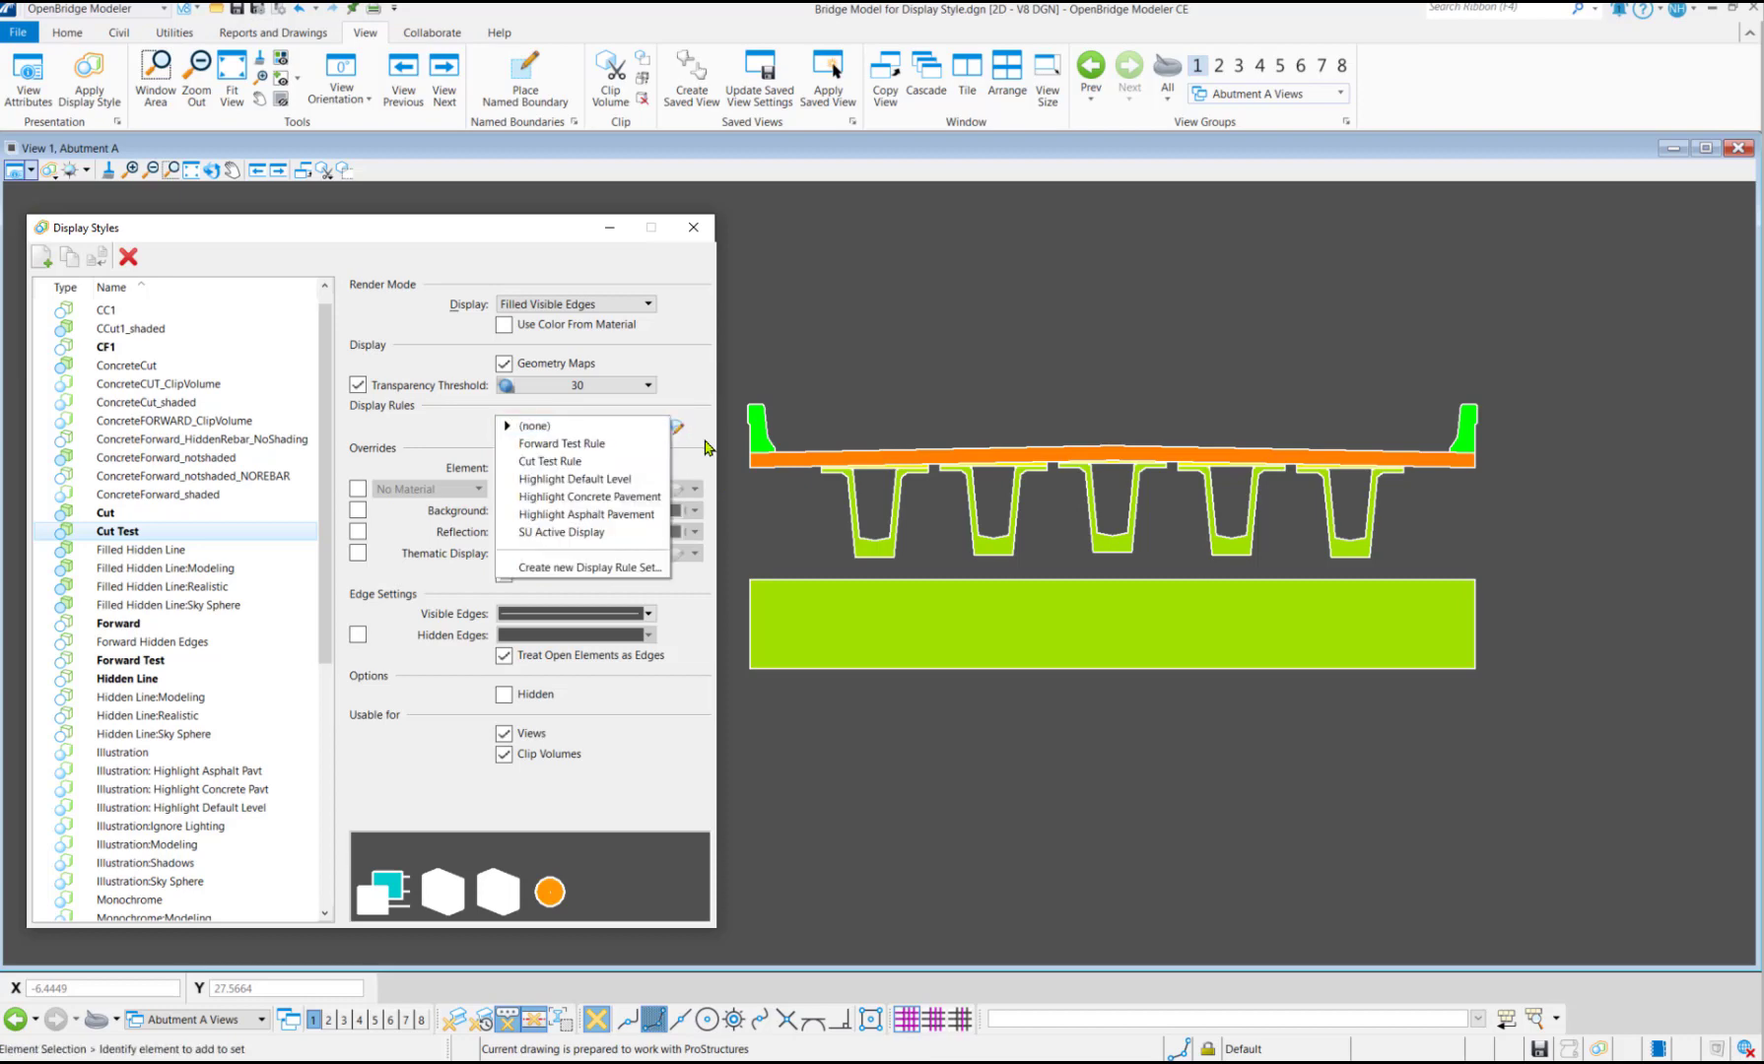
pyautogui.click(702, 448)
pyautogui.click(654, 424)
pyautogui.click(682, 470)
# Open the Display Rules editor and examine the conditions of the Cut Test Rule, Forward Test Rule and Highlight Concrete Pavement sets
pyautogui.click(675, 426)
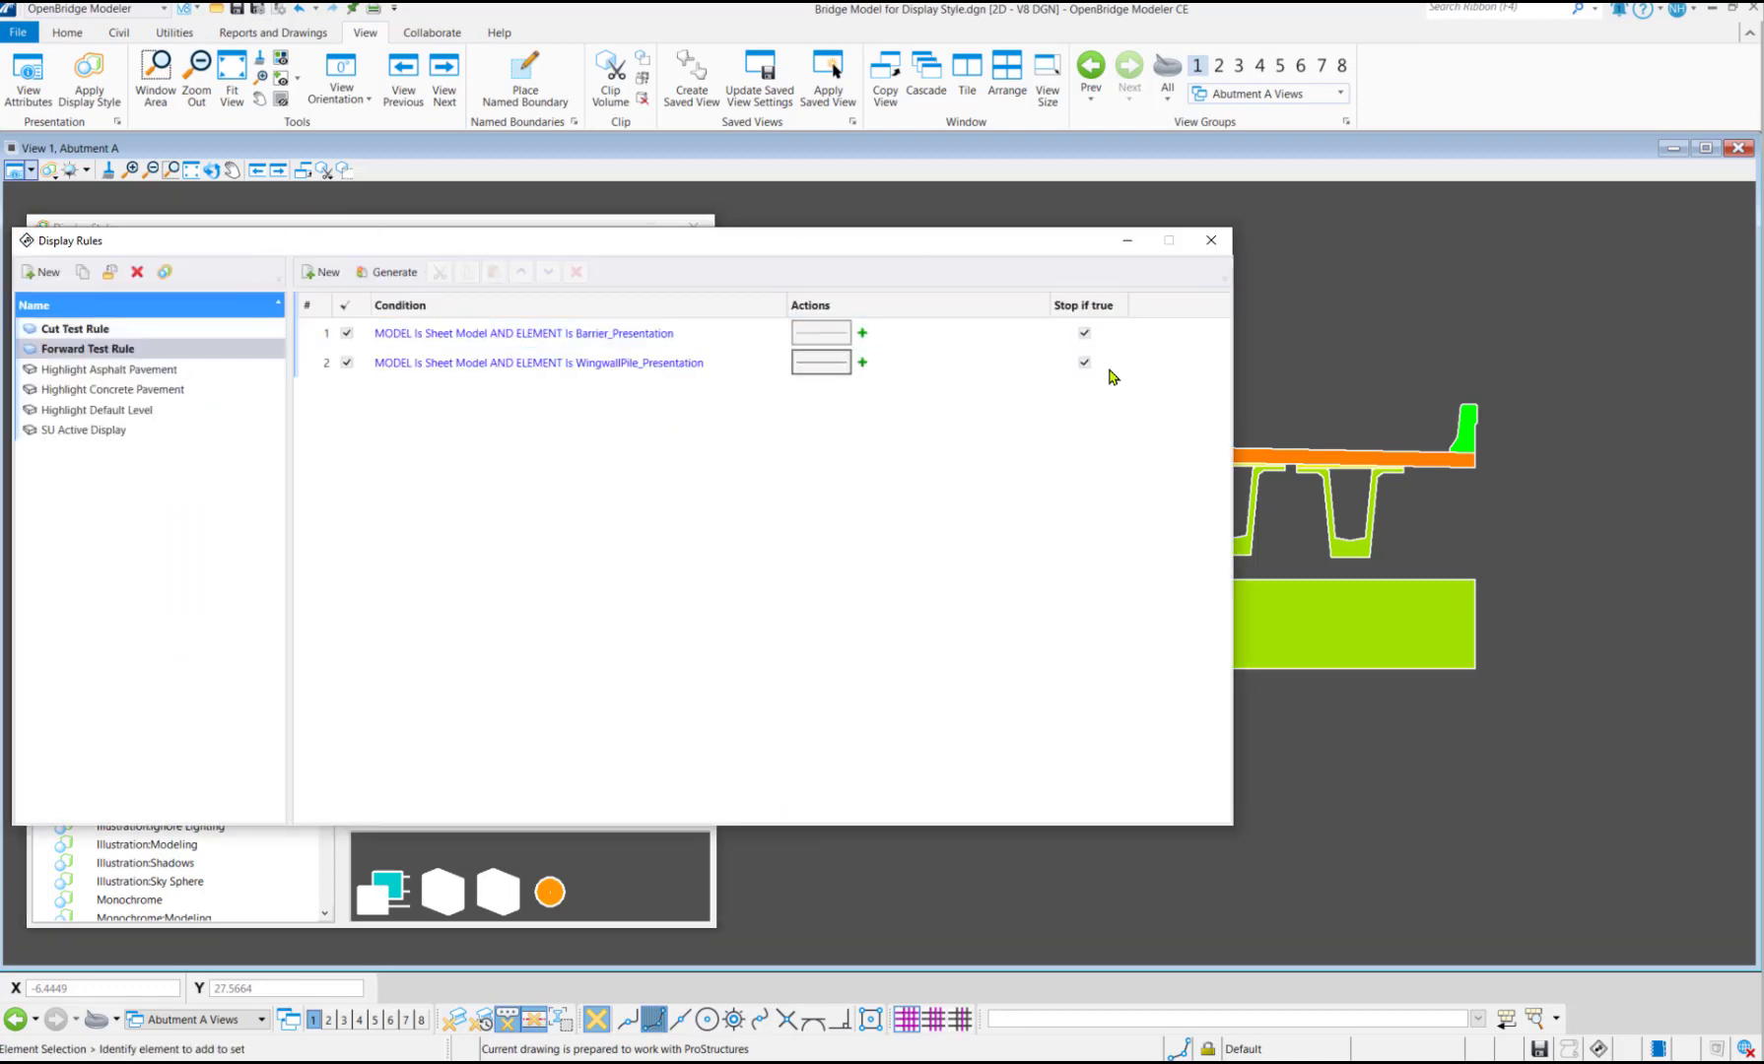
pyautogui.moveTo(697, 253); pyautogui.dragTo(902, 243)
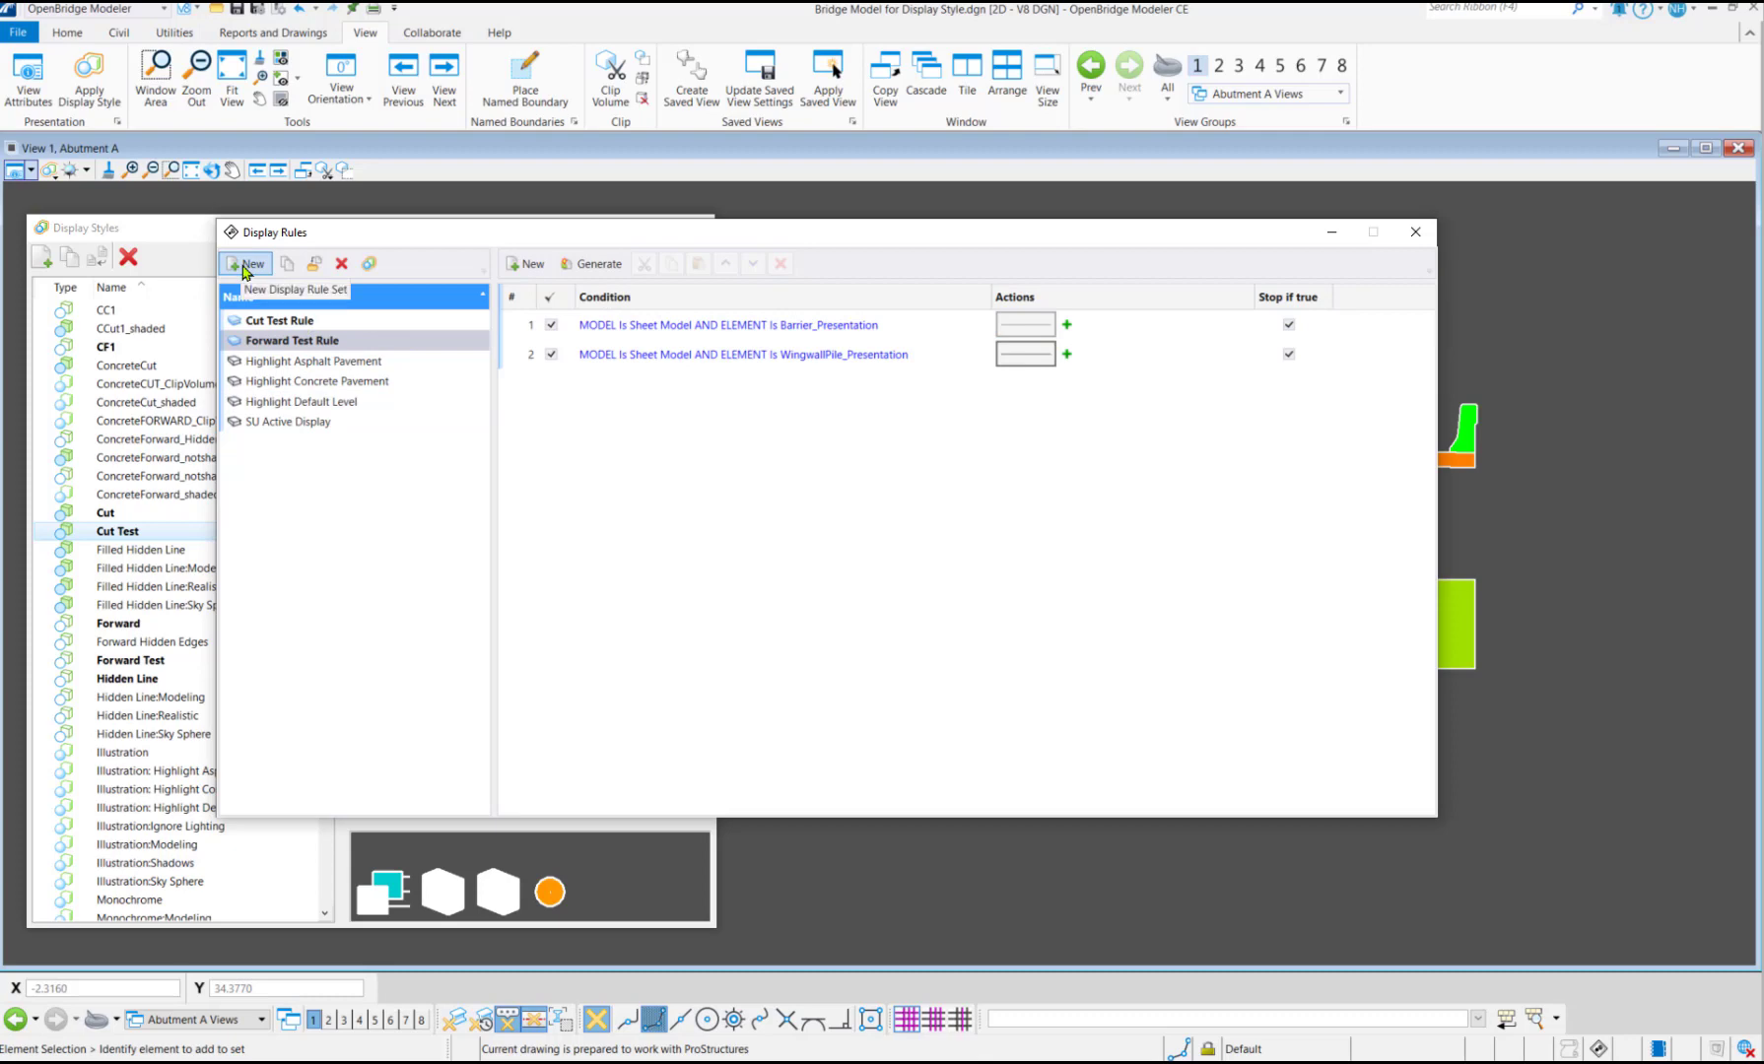
pyautogui.click(272, 323)
pyautogui.click(274, 341)
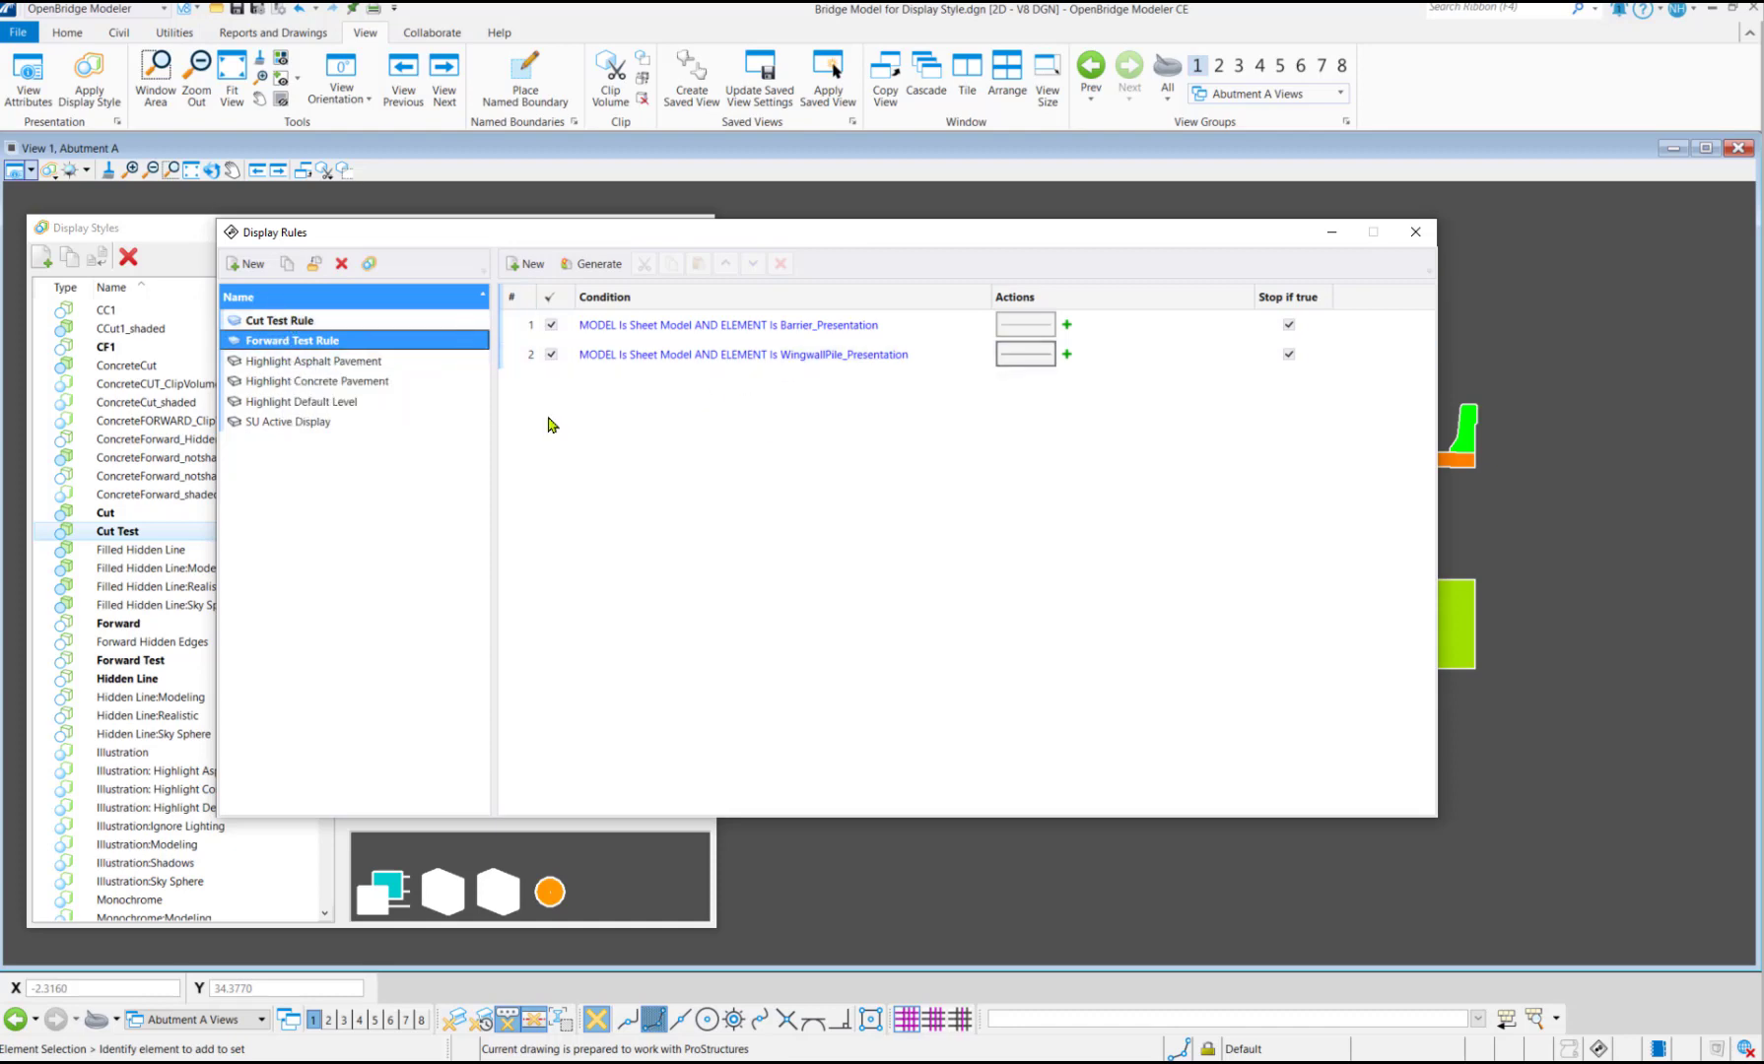
pyautogui.click(269, 383)
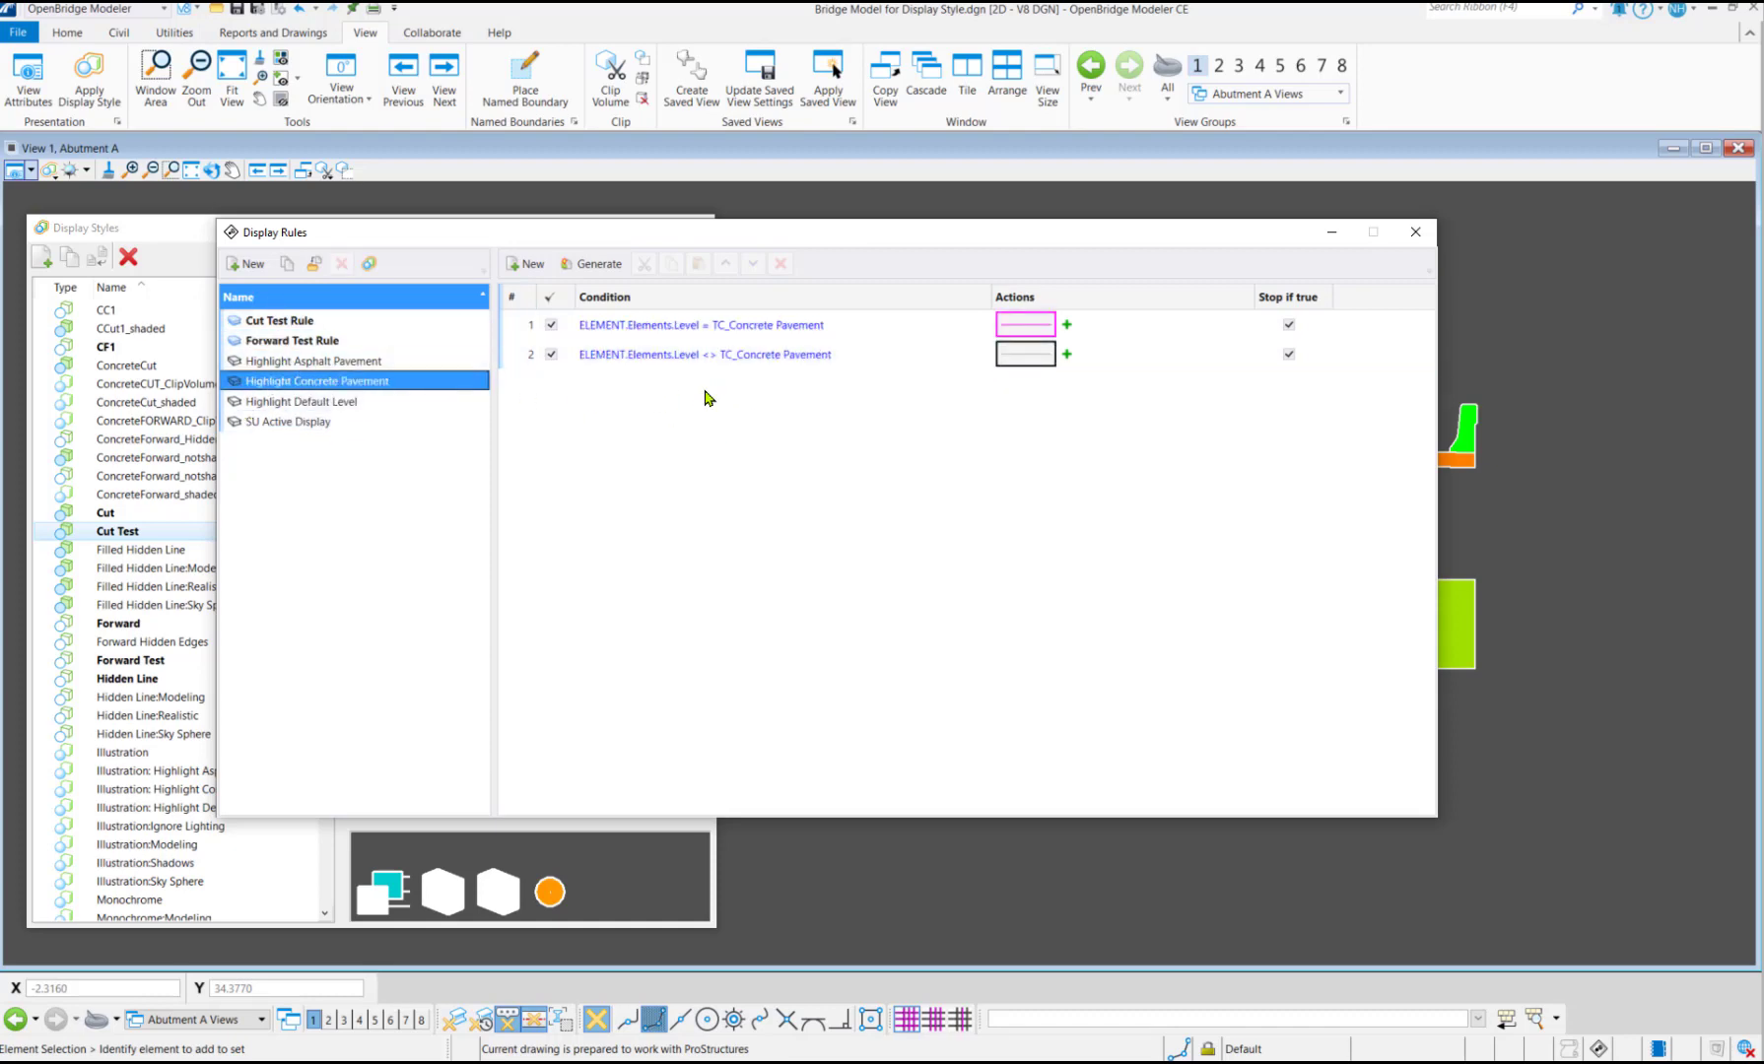
# Copy the Forward Test Rule set and rename the copy to dfsdfs
pyautogui.click(324, 365)
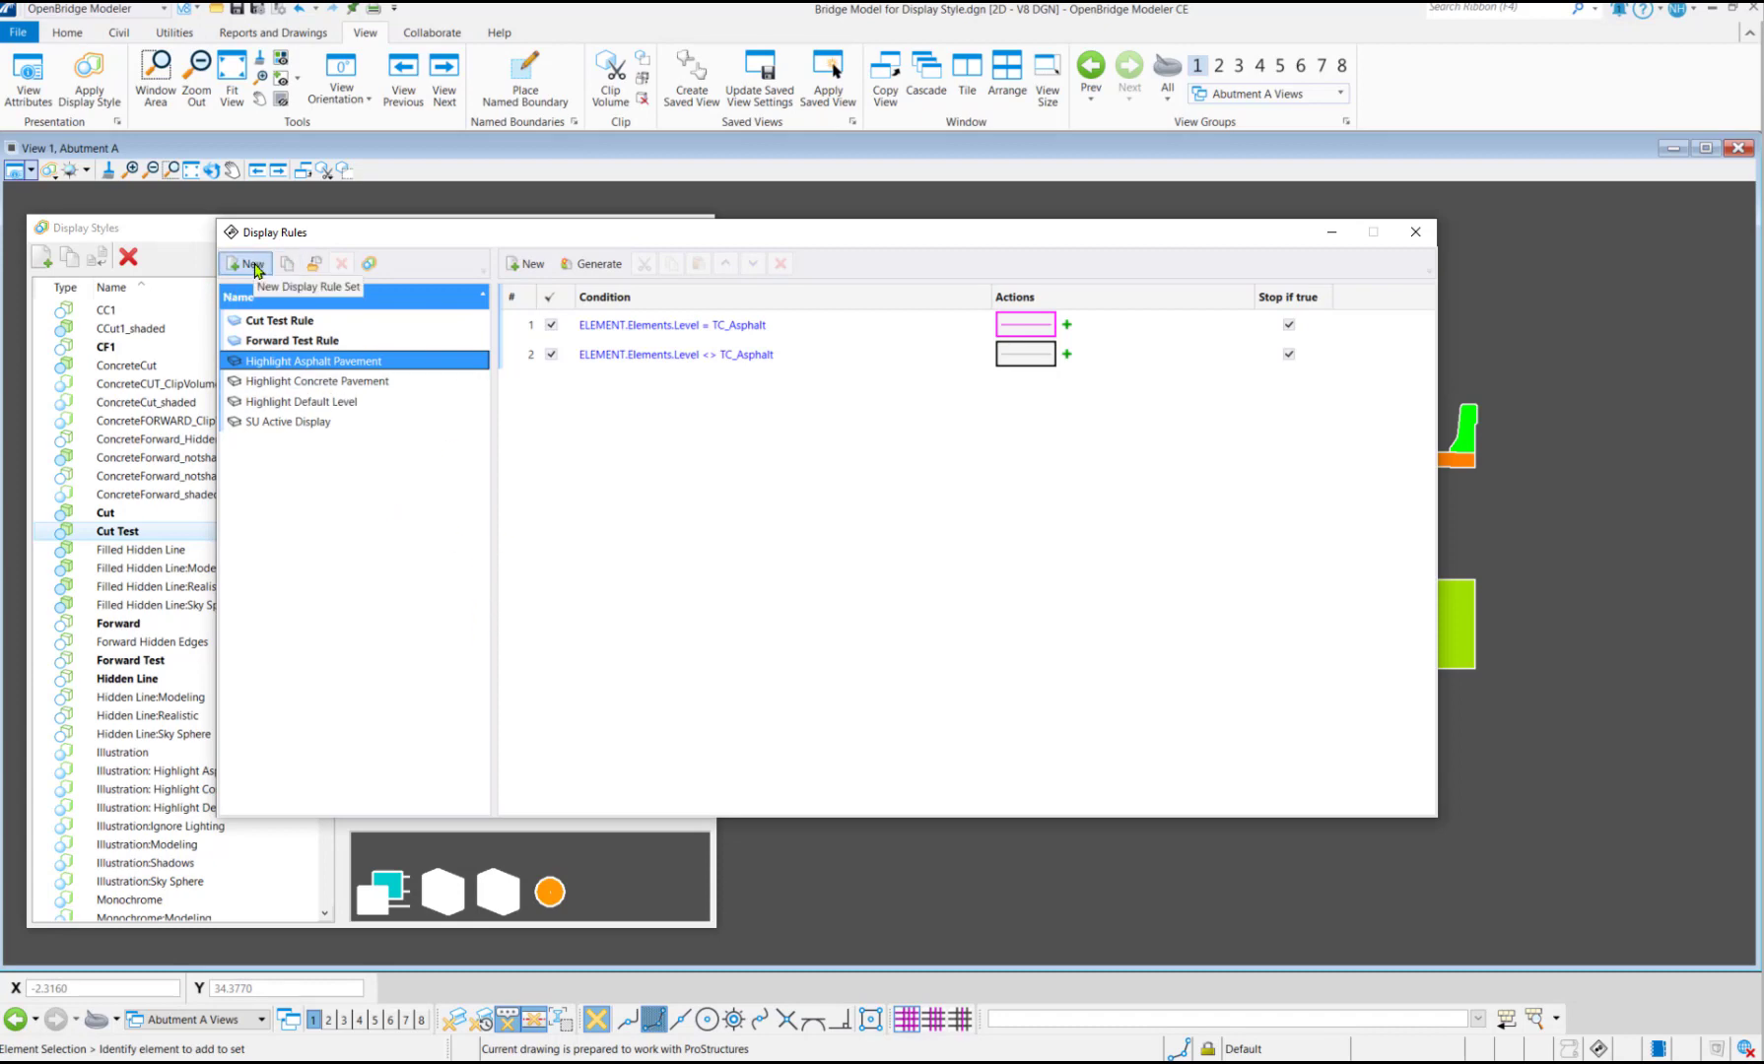
pyautogui.click(296, 341)
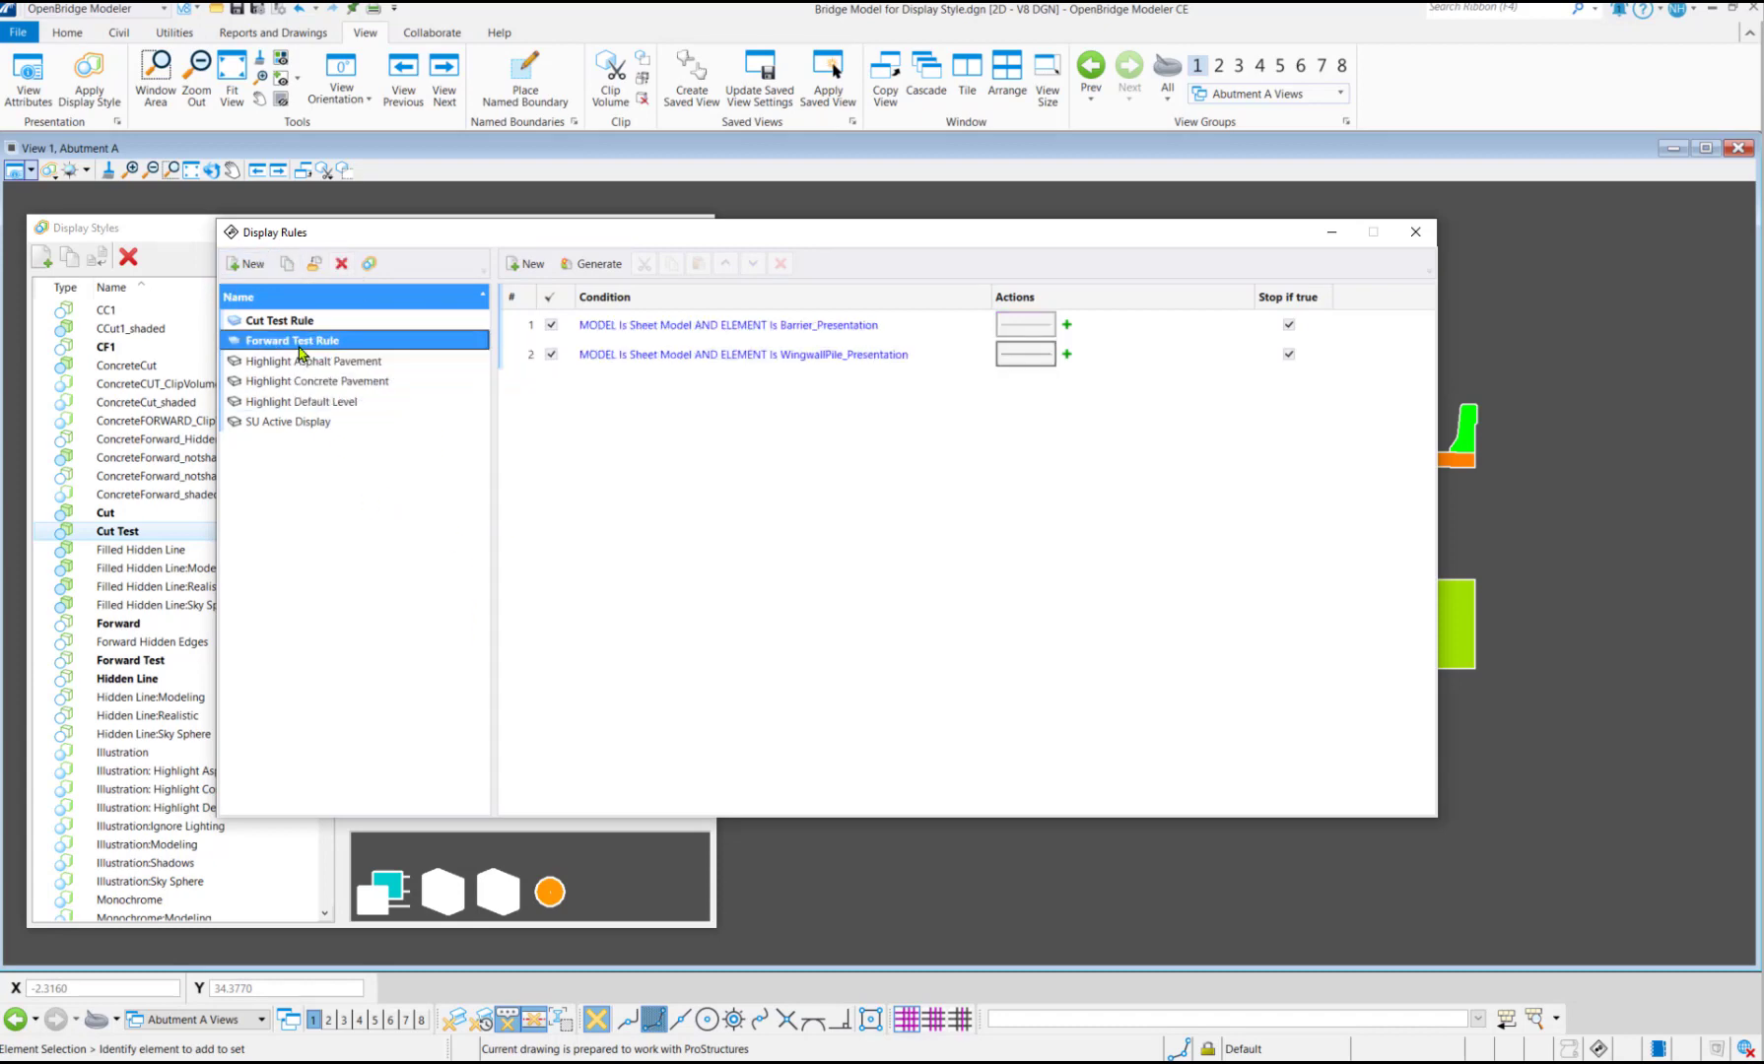
pyautogui.click(287, 263)
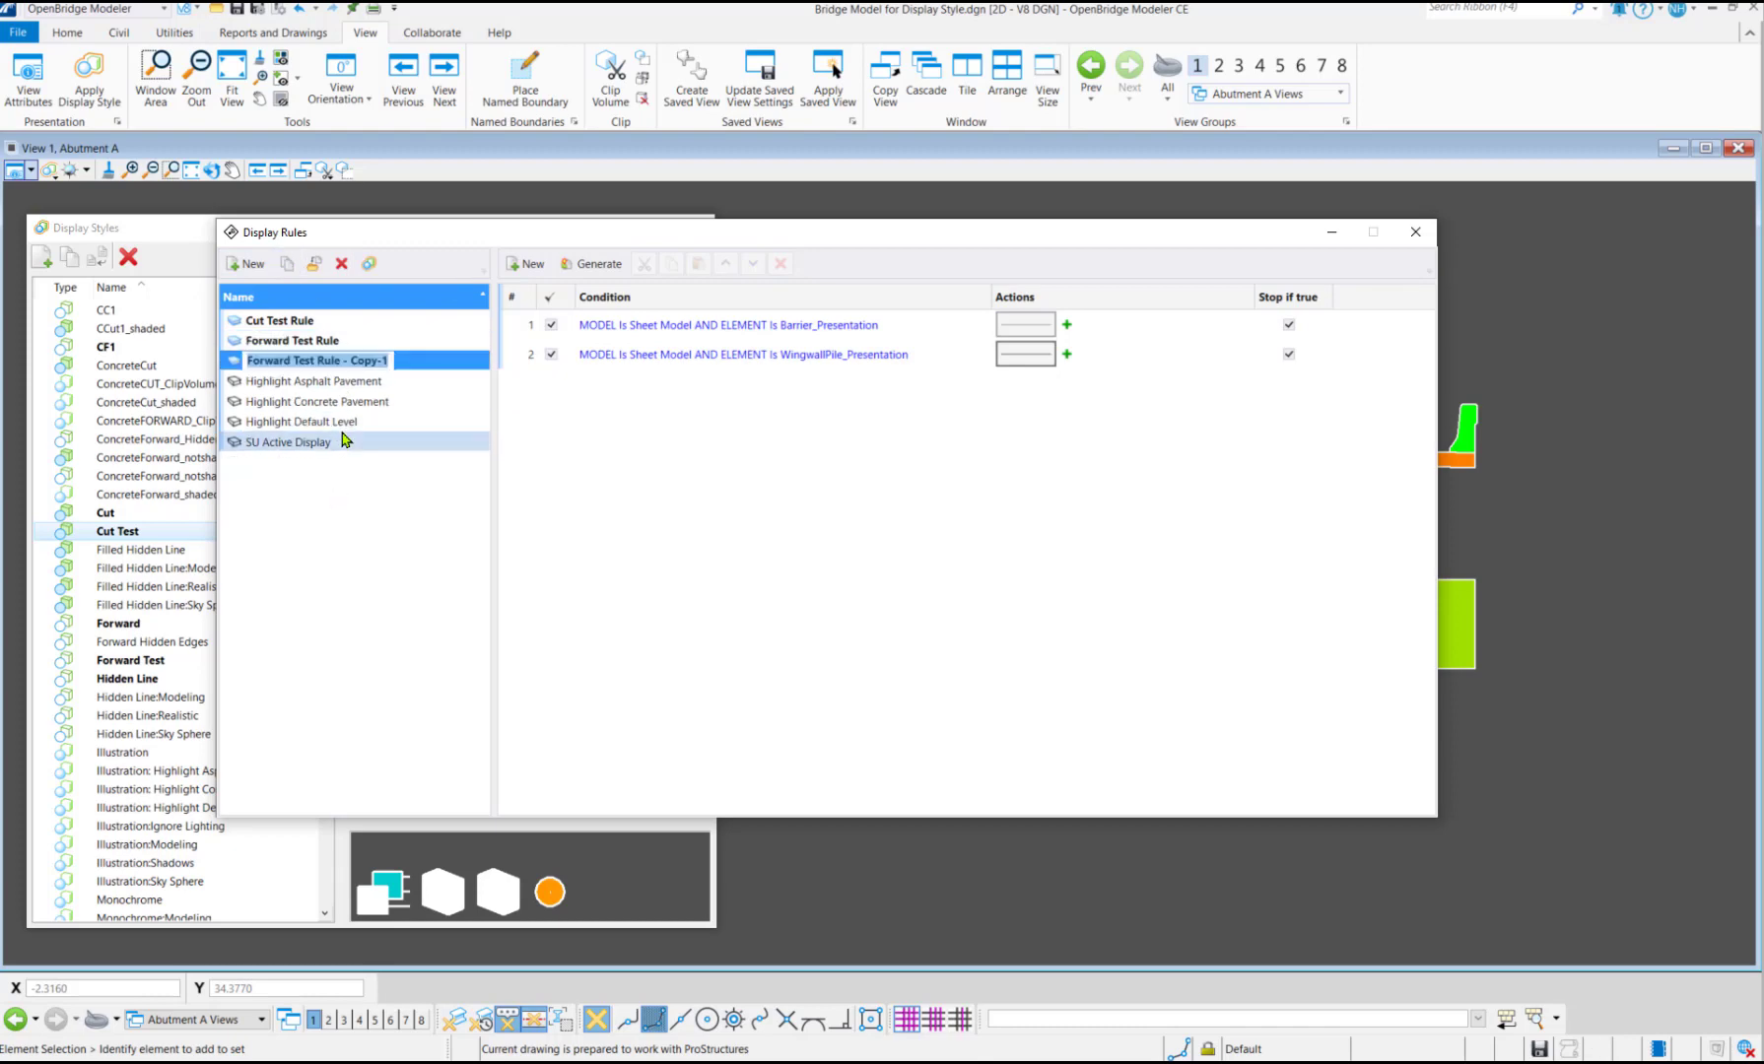
pyautogui.rightClick(354, 362)
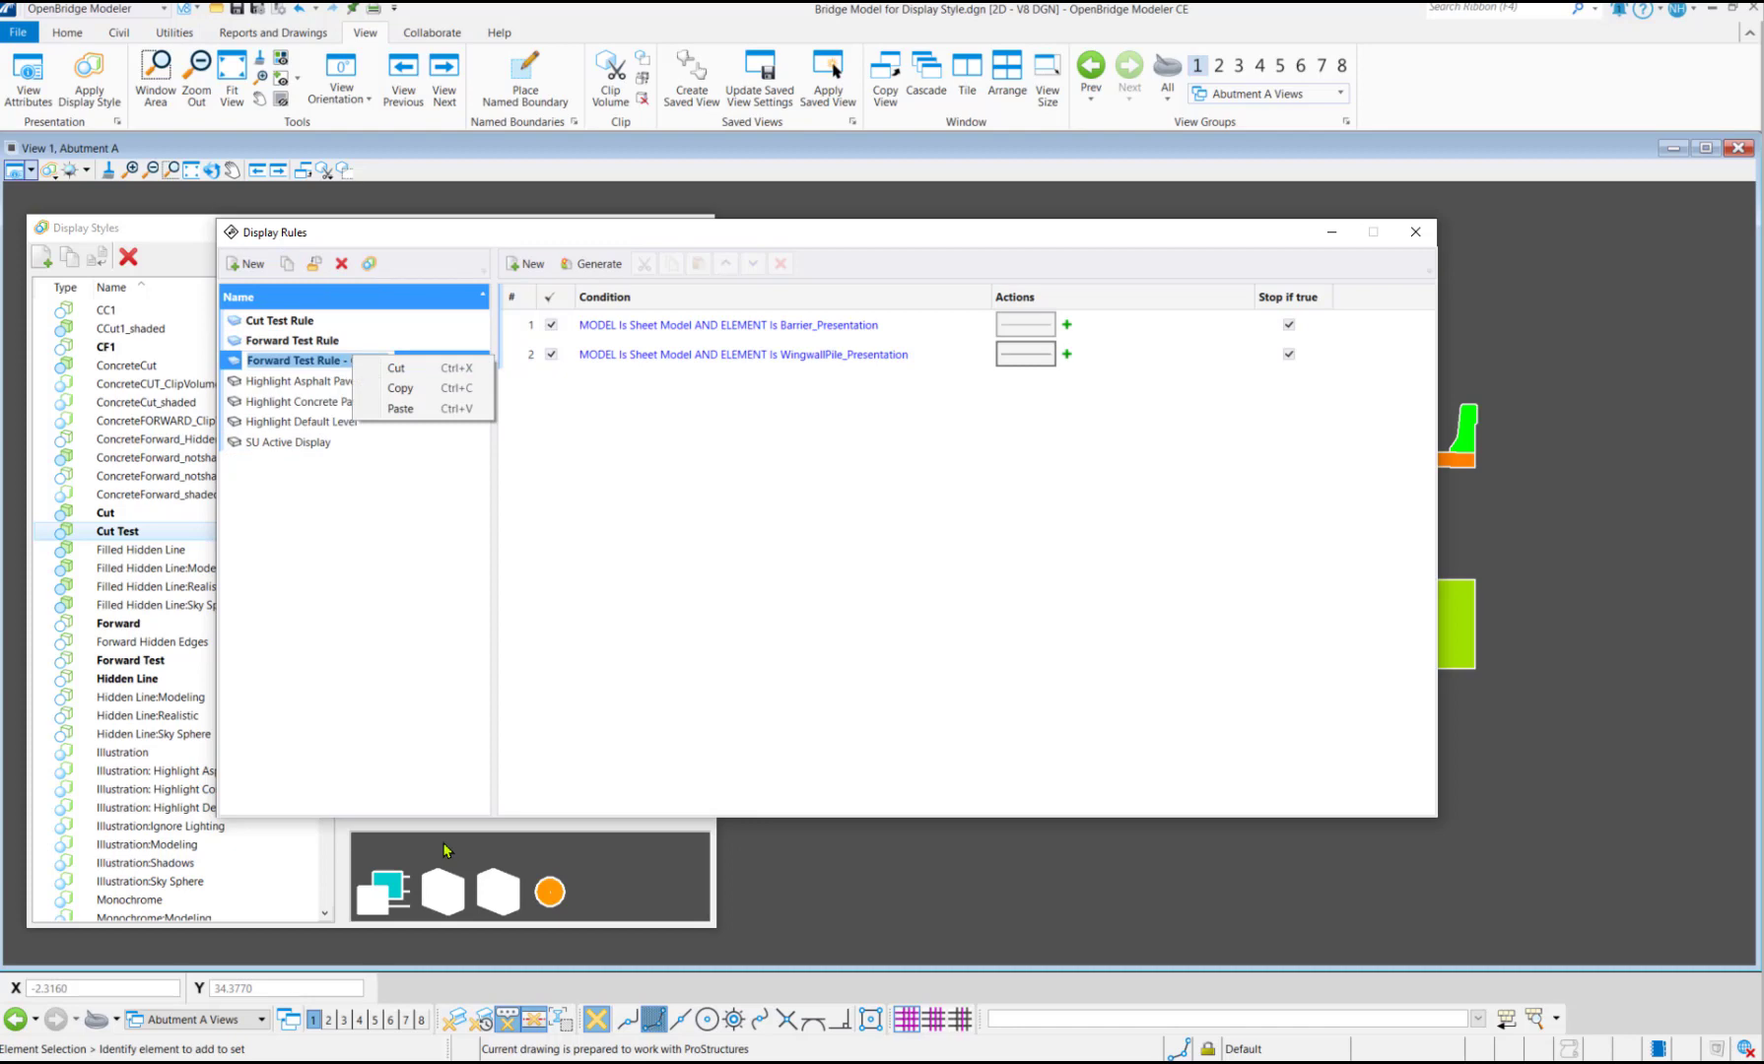
pyautogui.click(363, 666)
pyautogui.rightClick(380, 363)
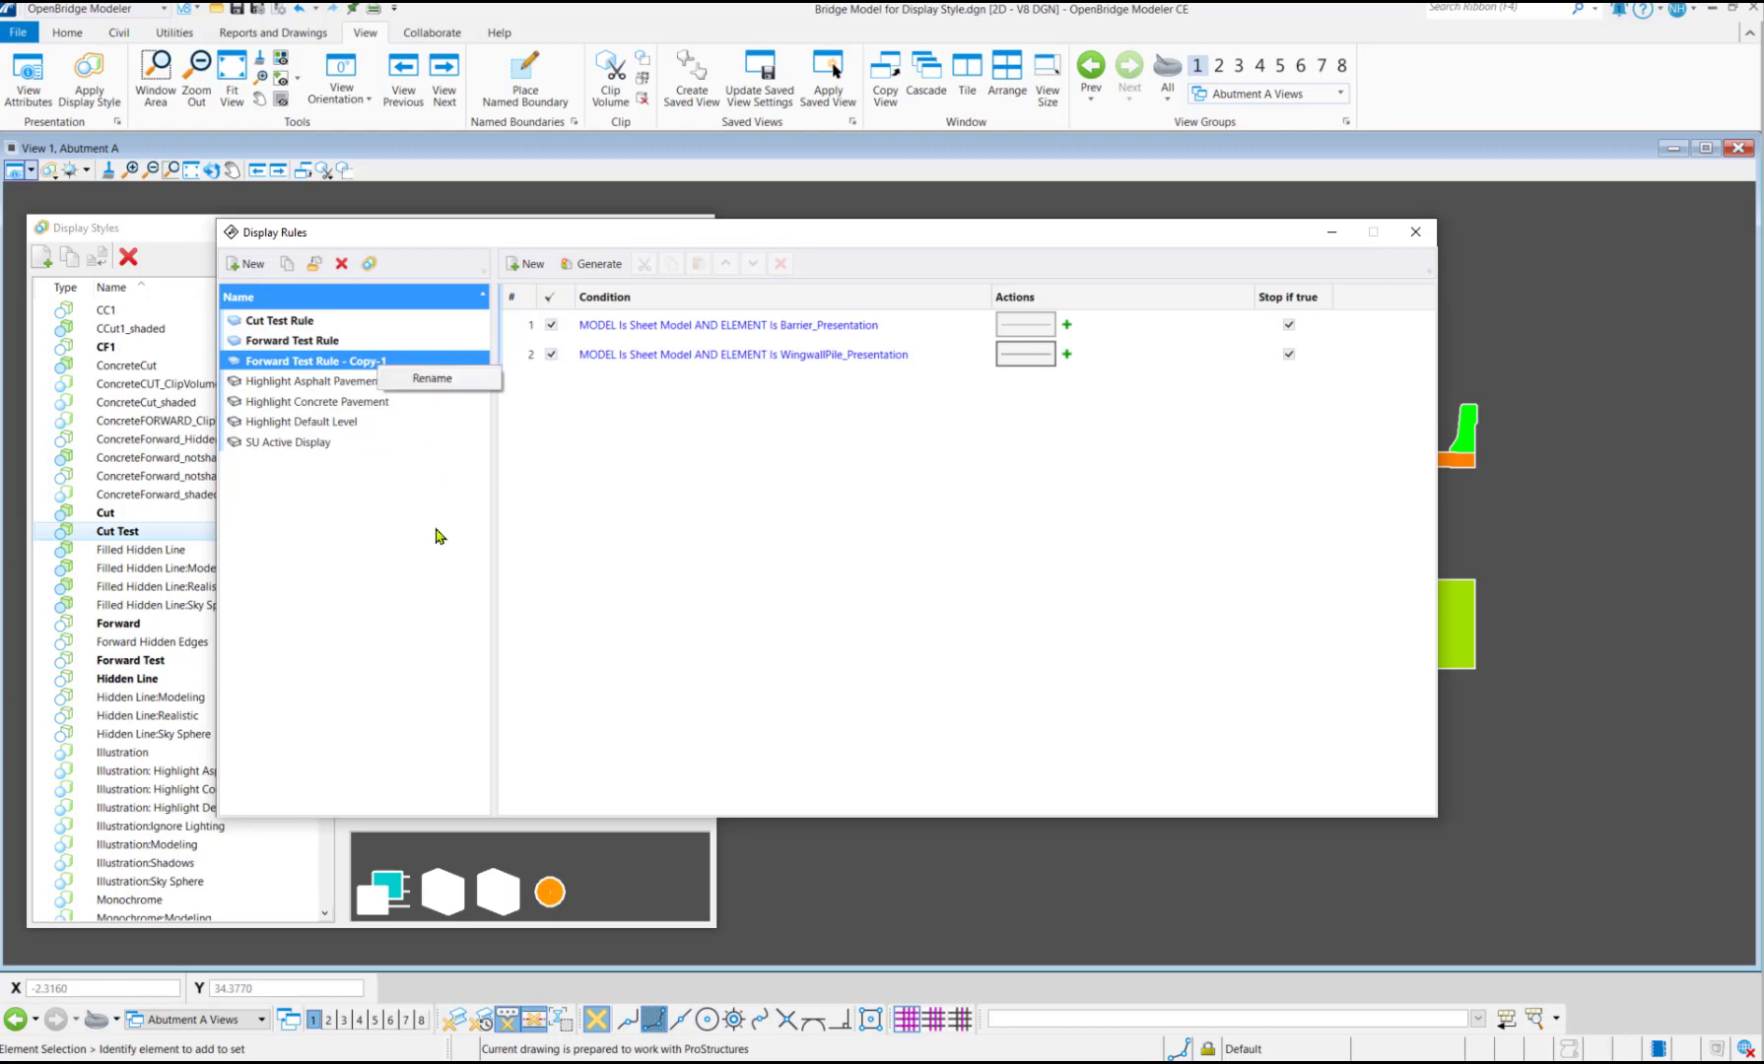
pyautogui.click(432, 378)
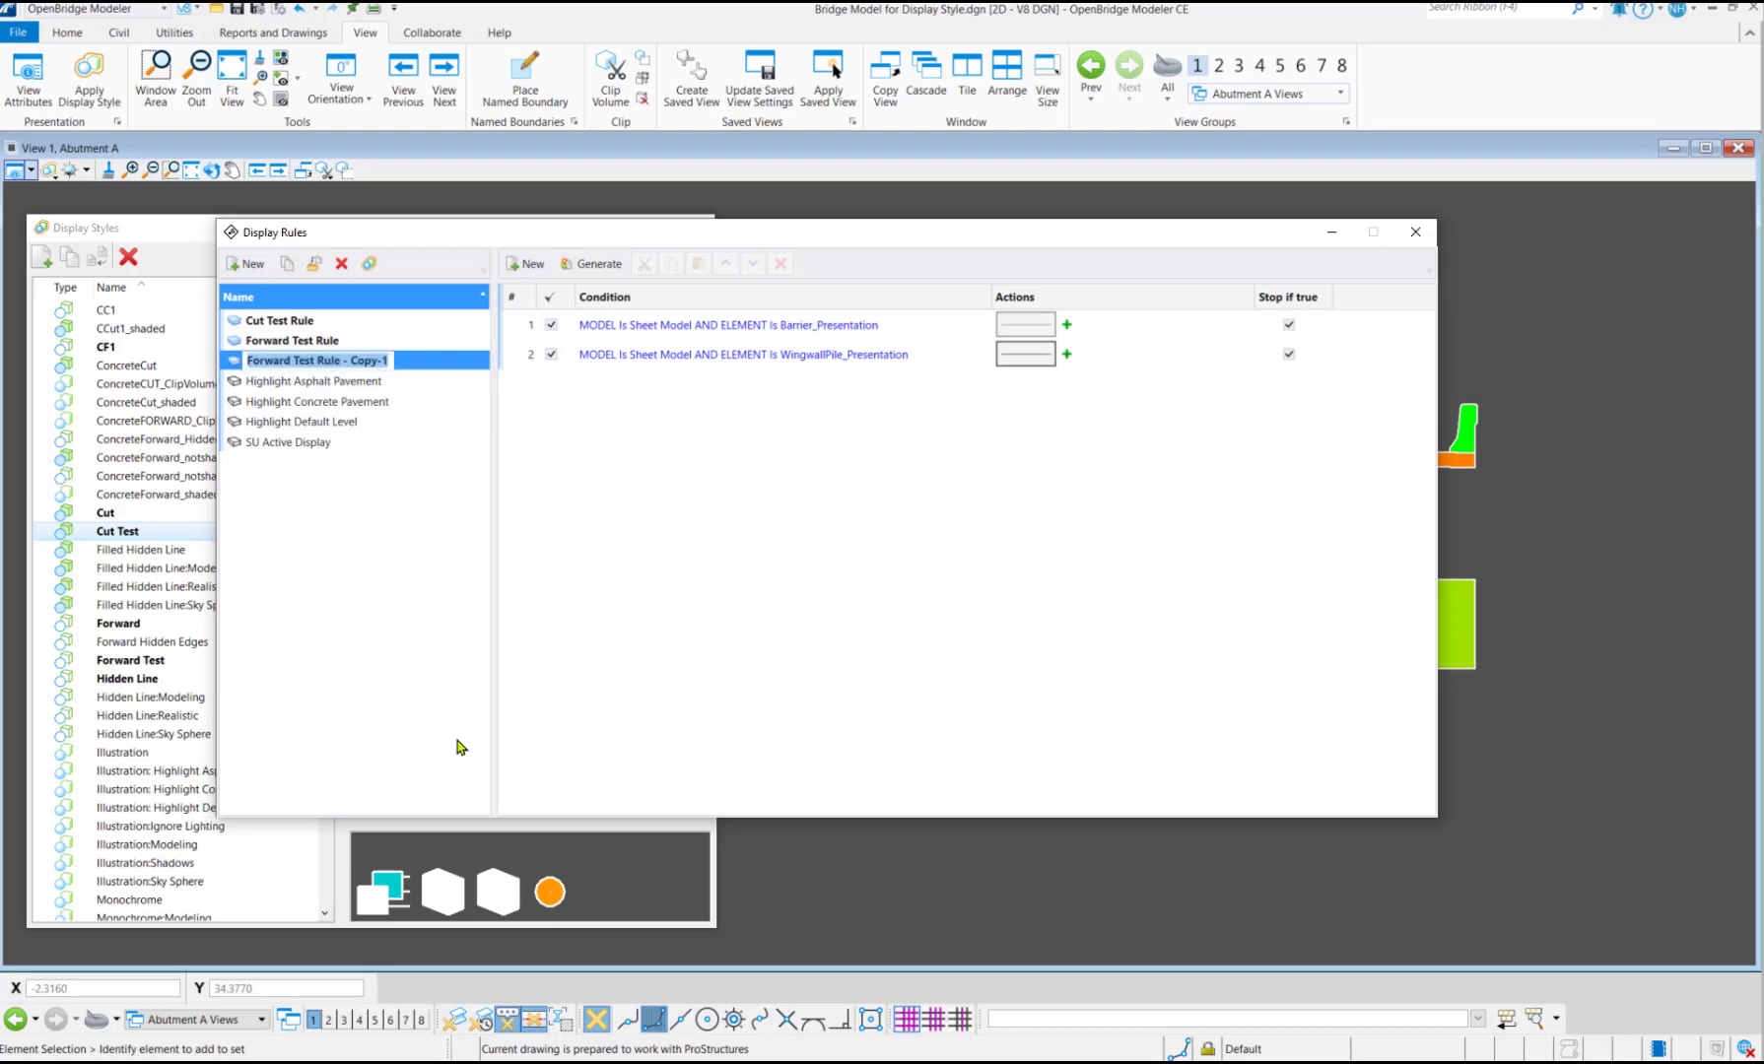
pyautogui.write('dfsdfs')
pyautogui.click(355, 640)
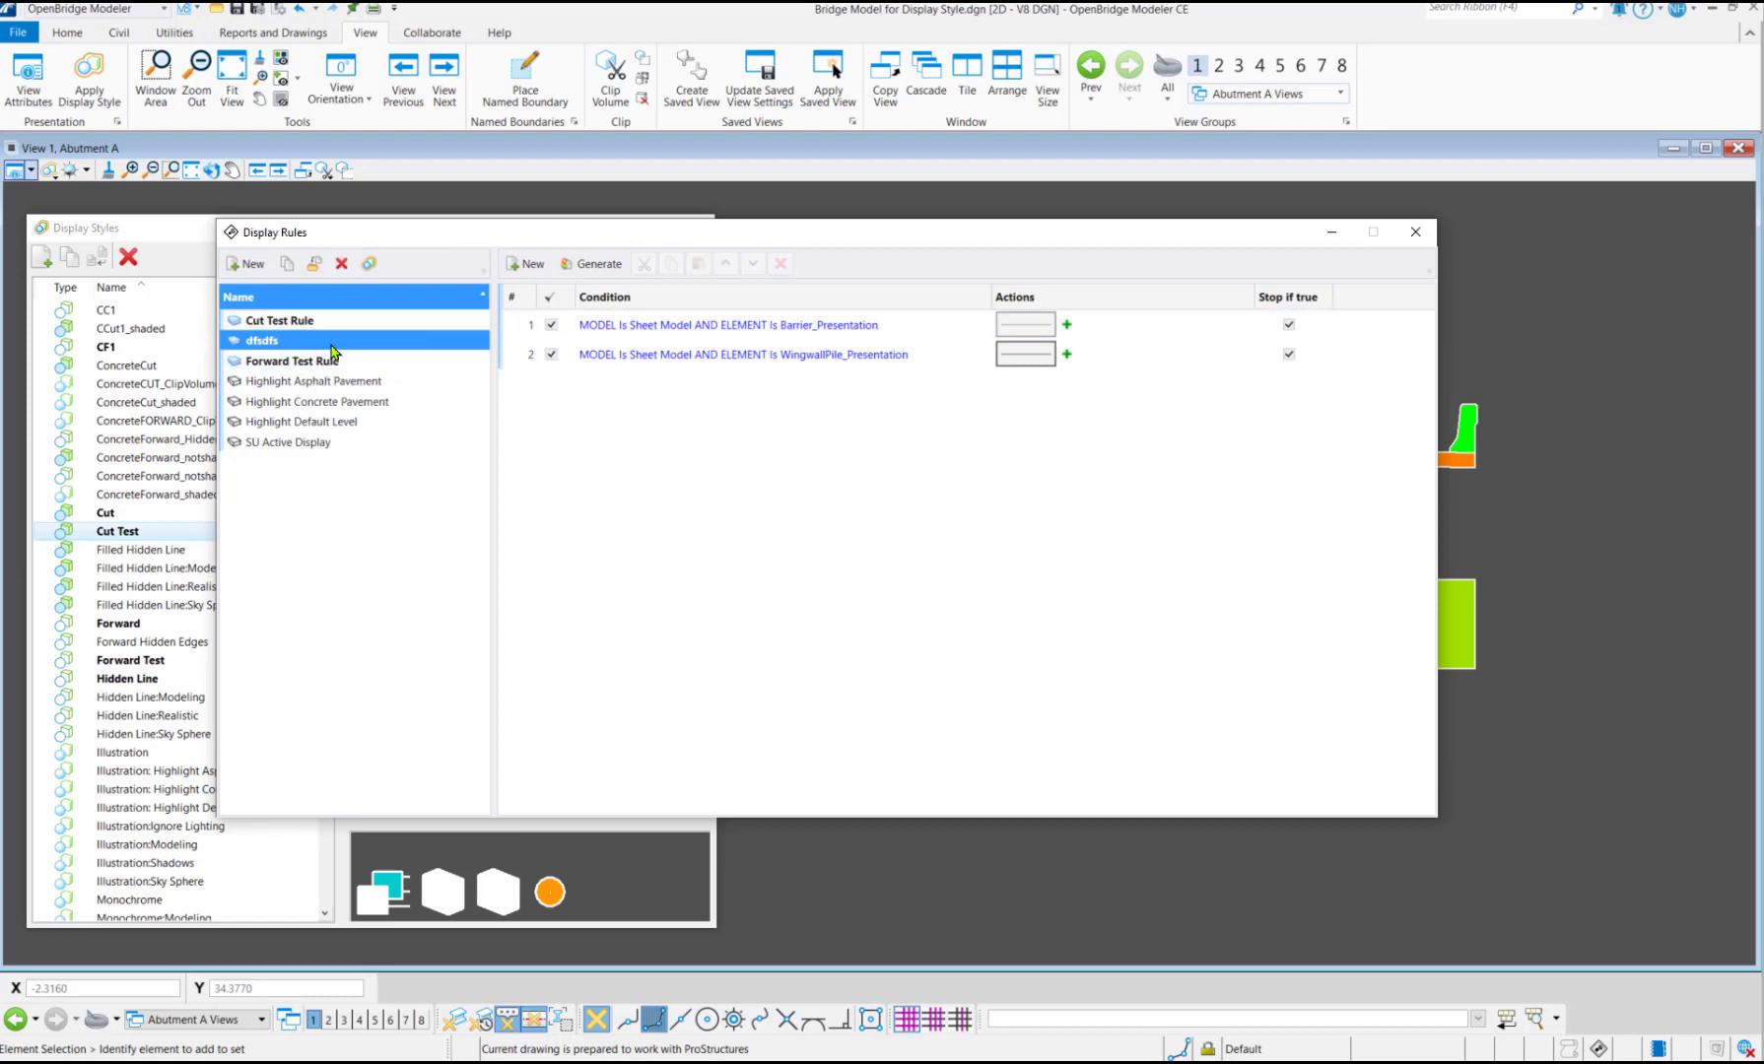
# Create a new display rule set and name it Test Rules
pyautogui.click(246, 263)
pyautogui.click(291, 580)
pyautogui.click(273, 467)
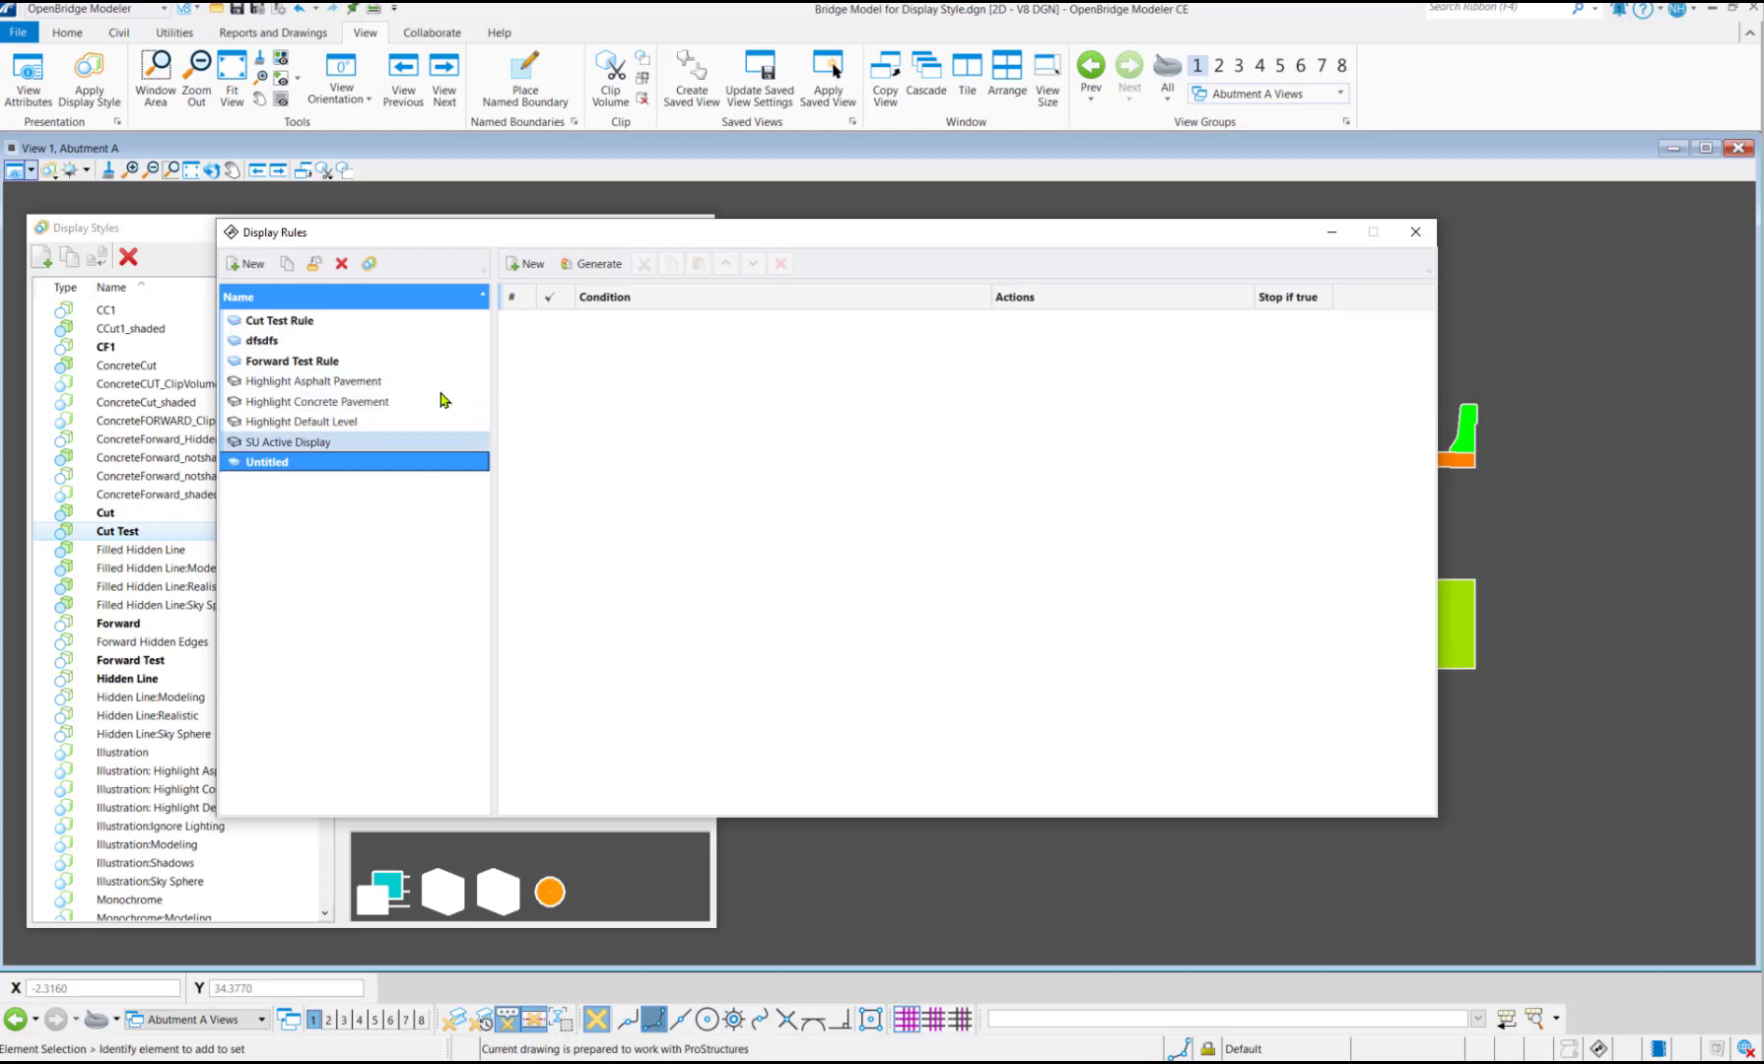
pyautogui.rightClick(284, 462)
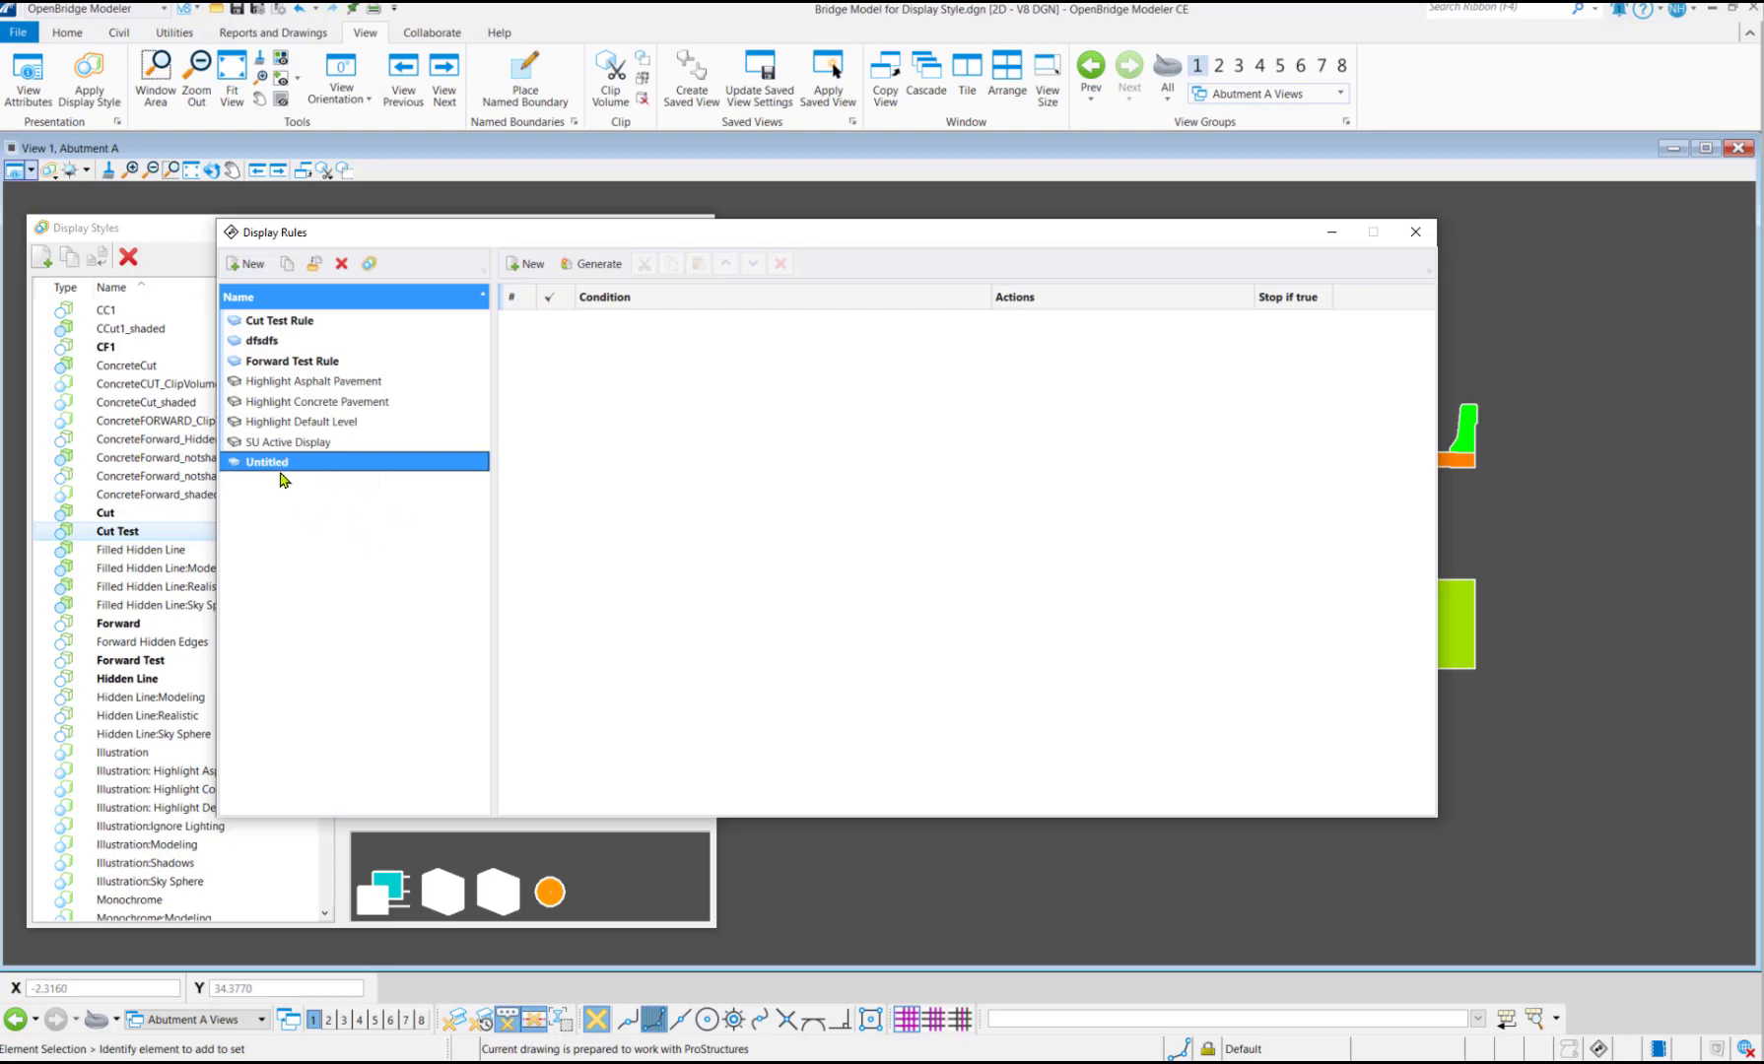
pyautogui.rightClick(284, 467)
pyautogui.click(339, 480)
pyautogui.write('Test Rules')
pyautogui.press('Return')
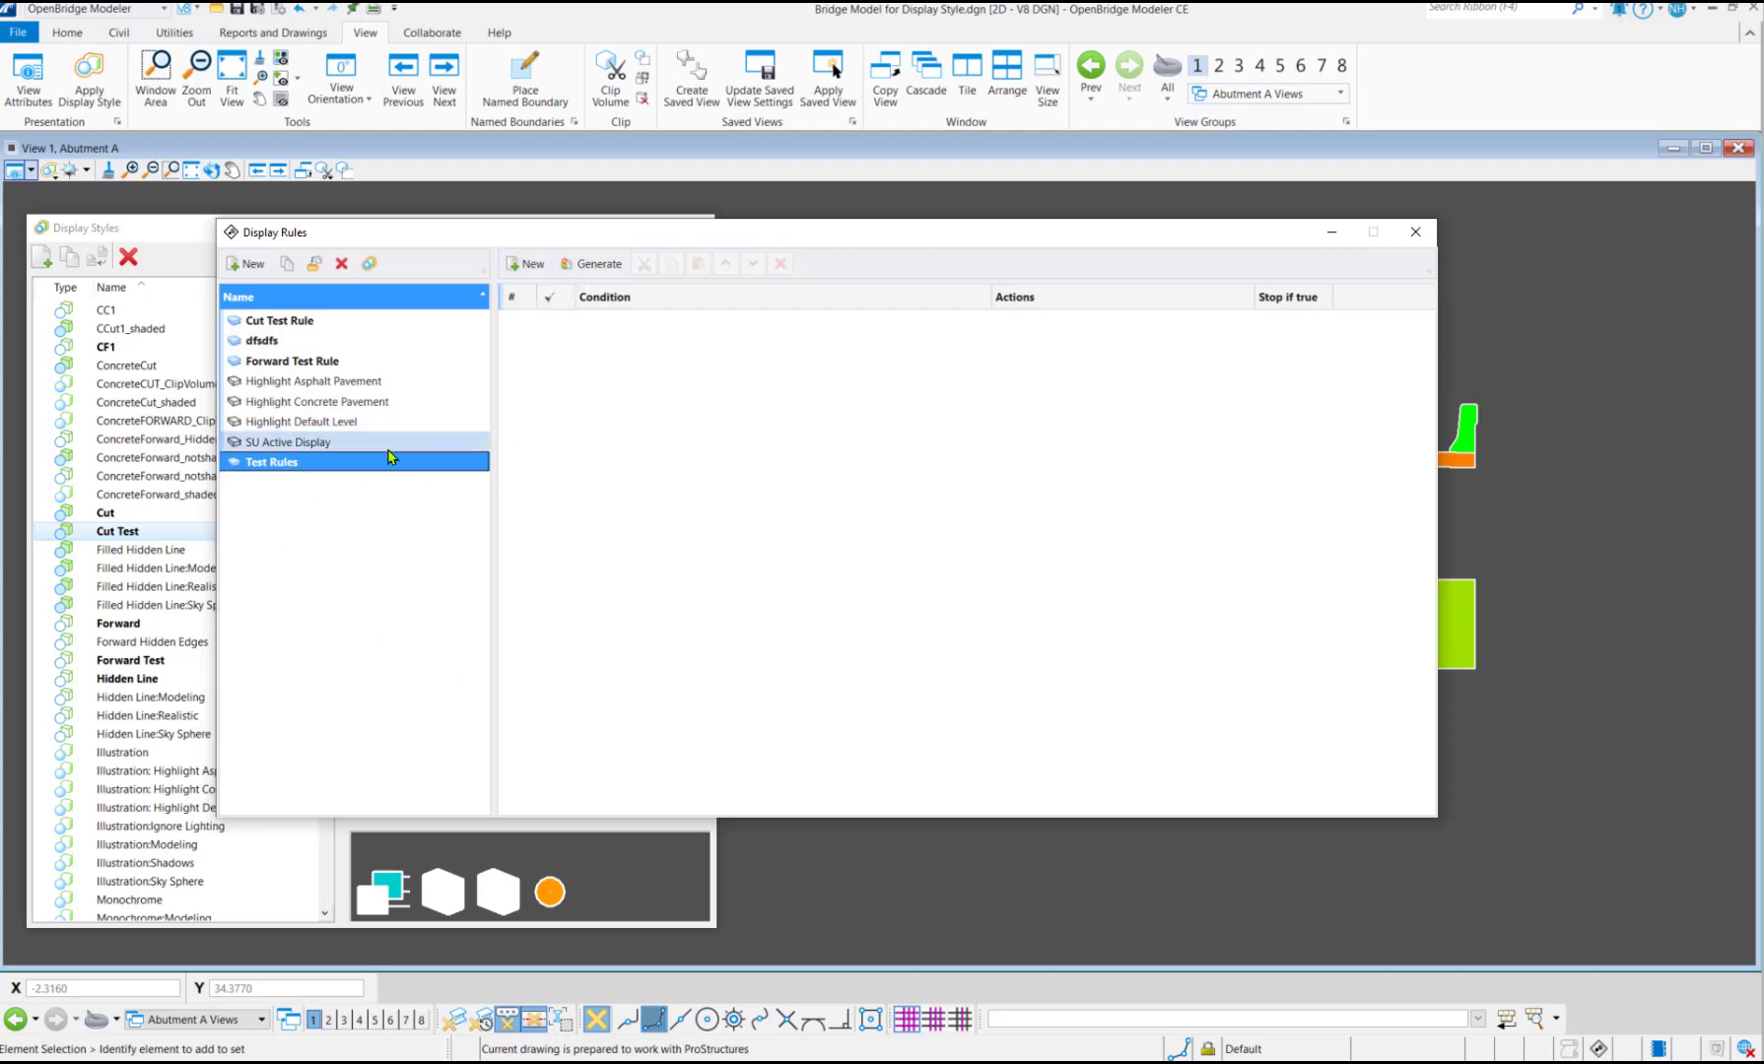
# Add a new rule to the Test Rules set, view its Condition Editor, and close the display rule and style dialogs
pyautogui.click(522, 264)
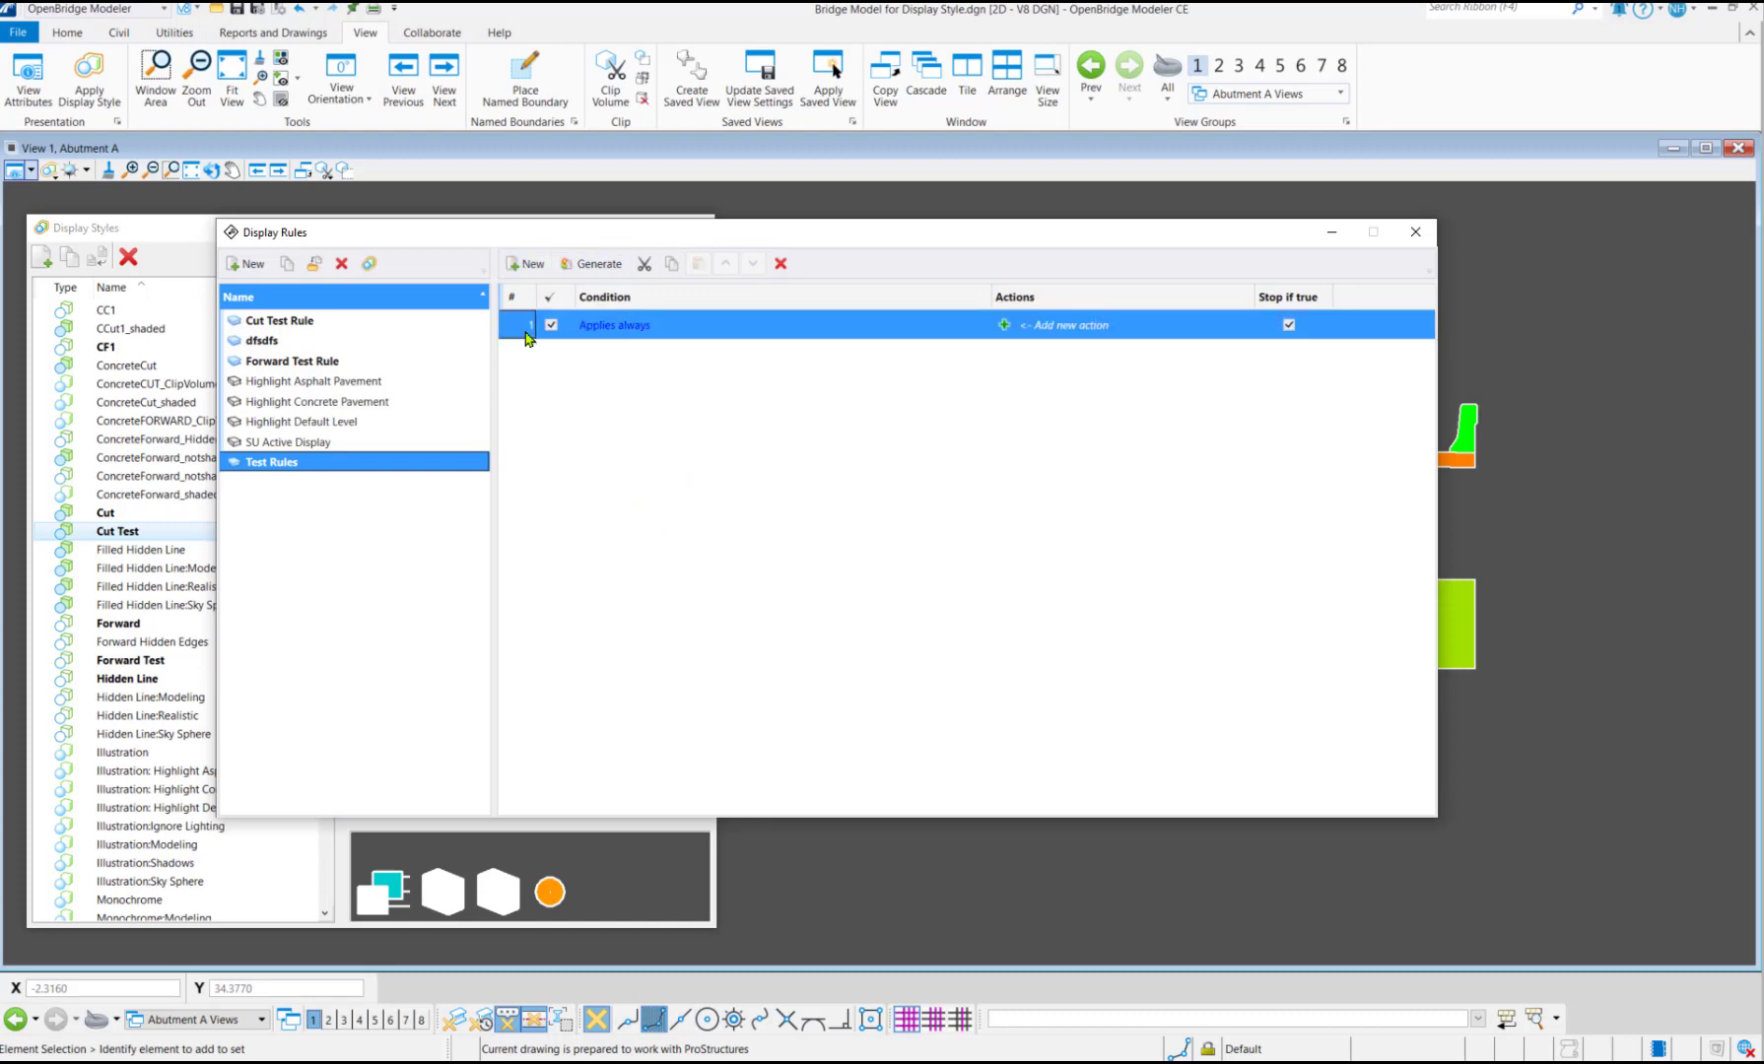
pyautogui.click(611, 332)
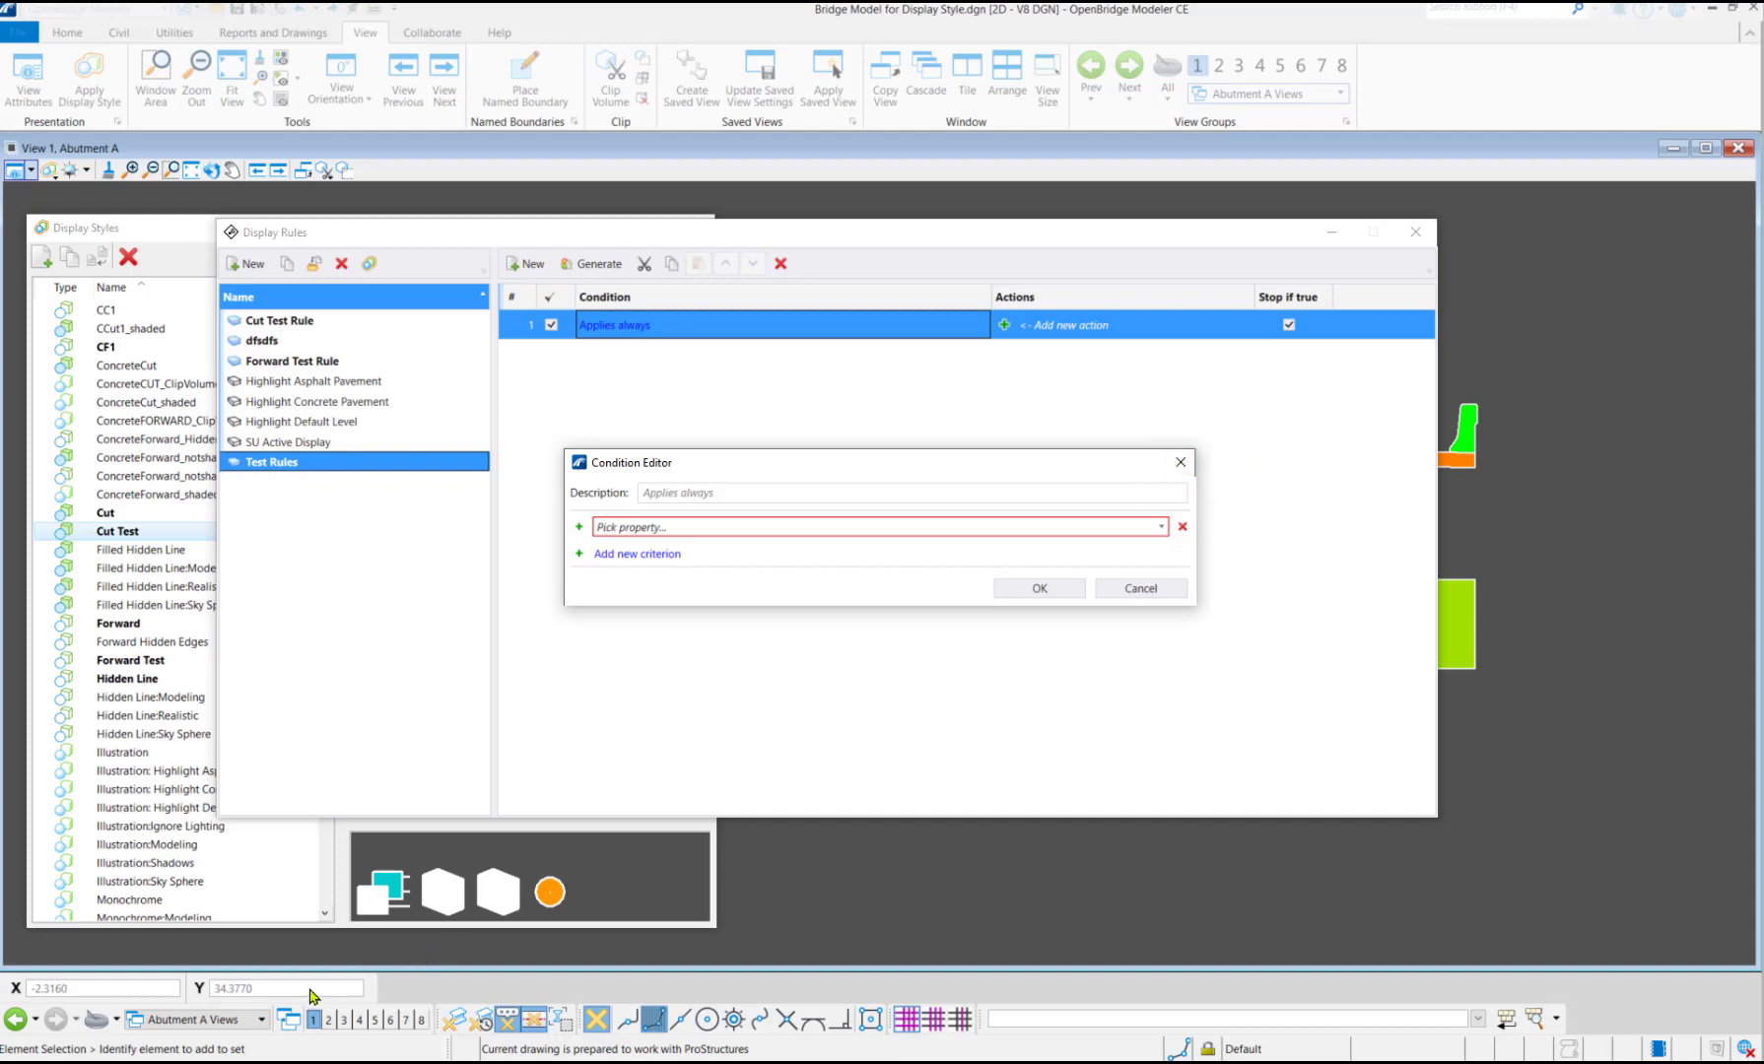
pyautogui.click(263, 1016)
pyautogui.click(1180, 462)
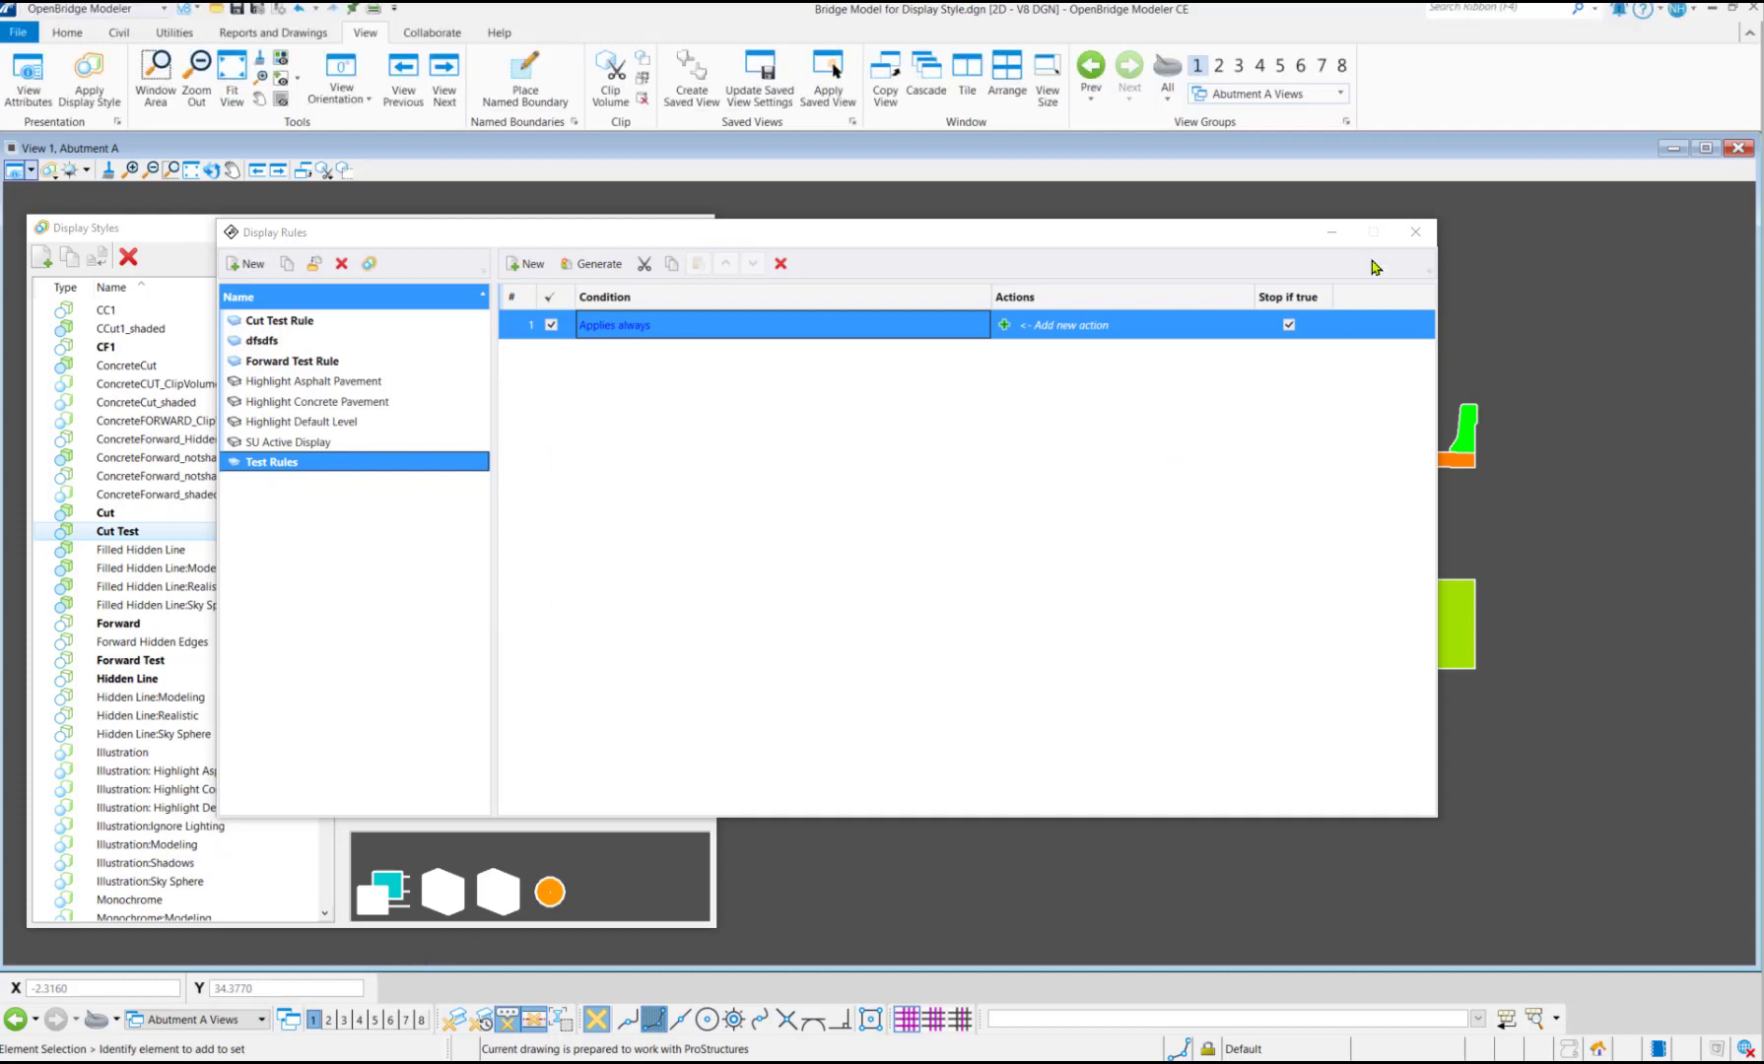
pyautogui.click(1414, 233)
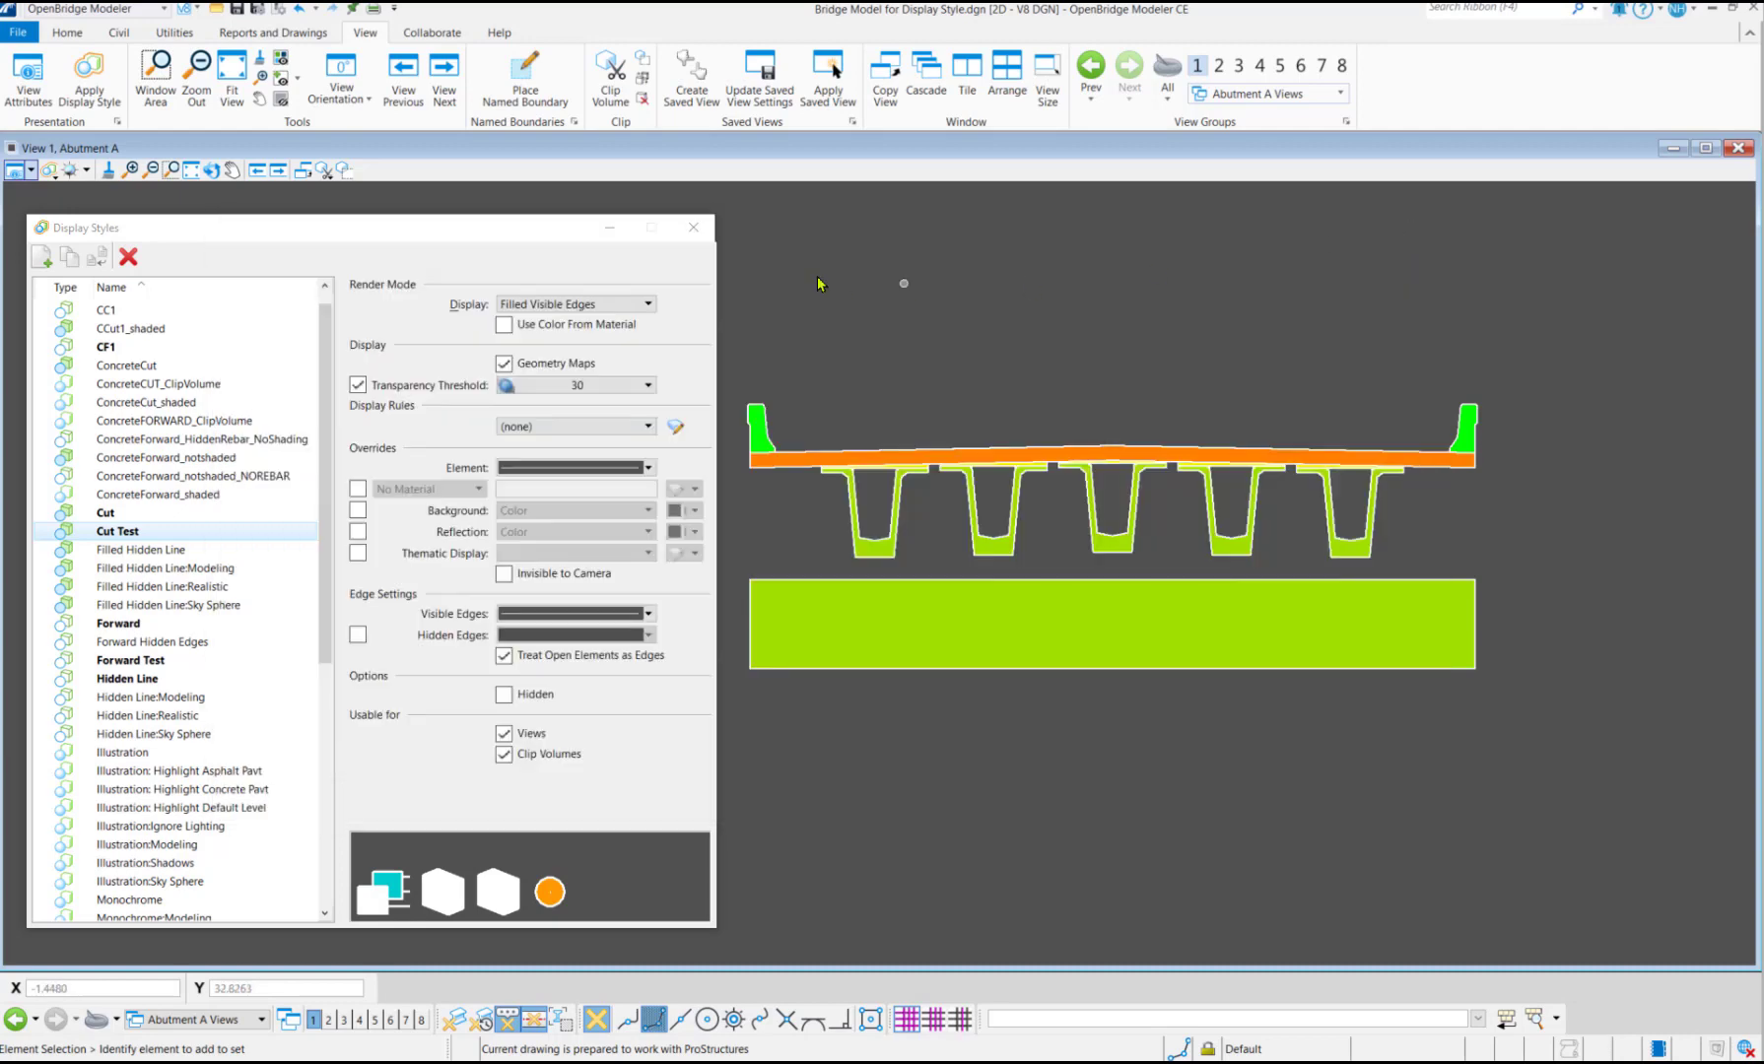
pyautogui.click(693, 227)
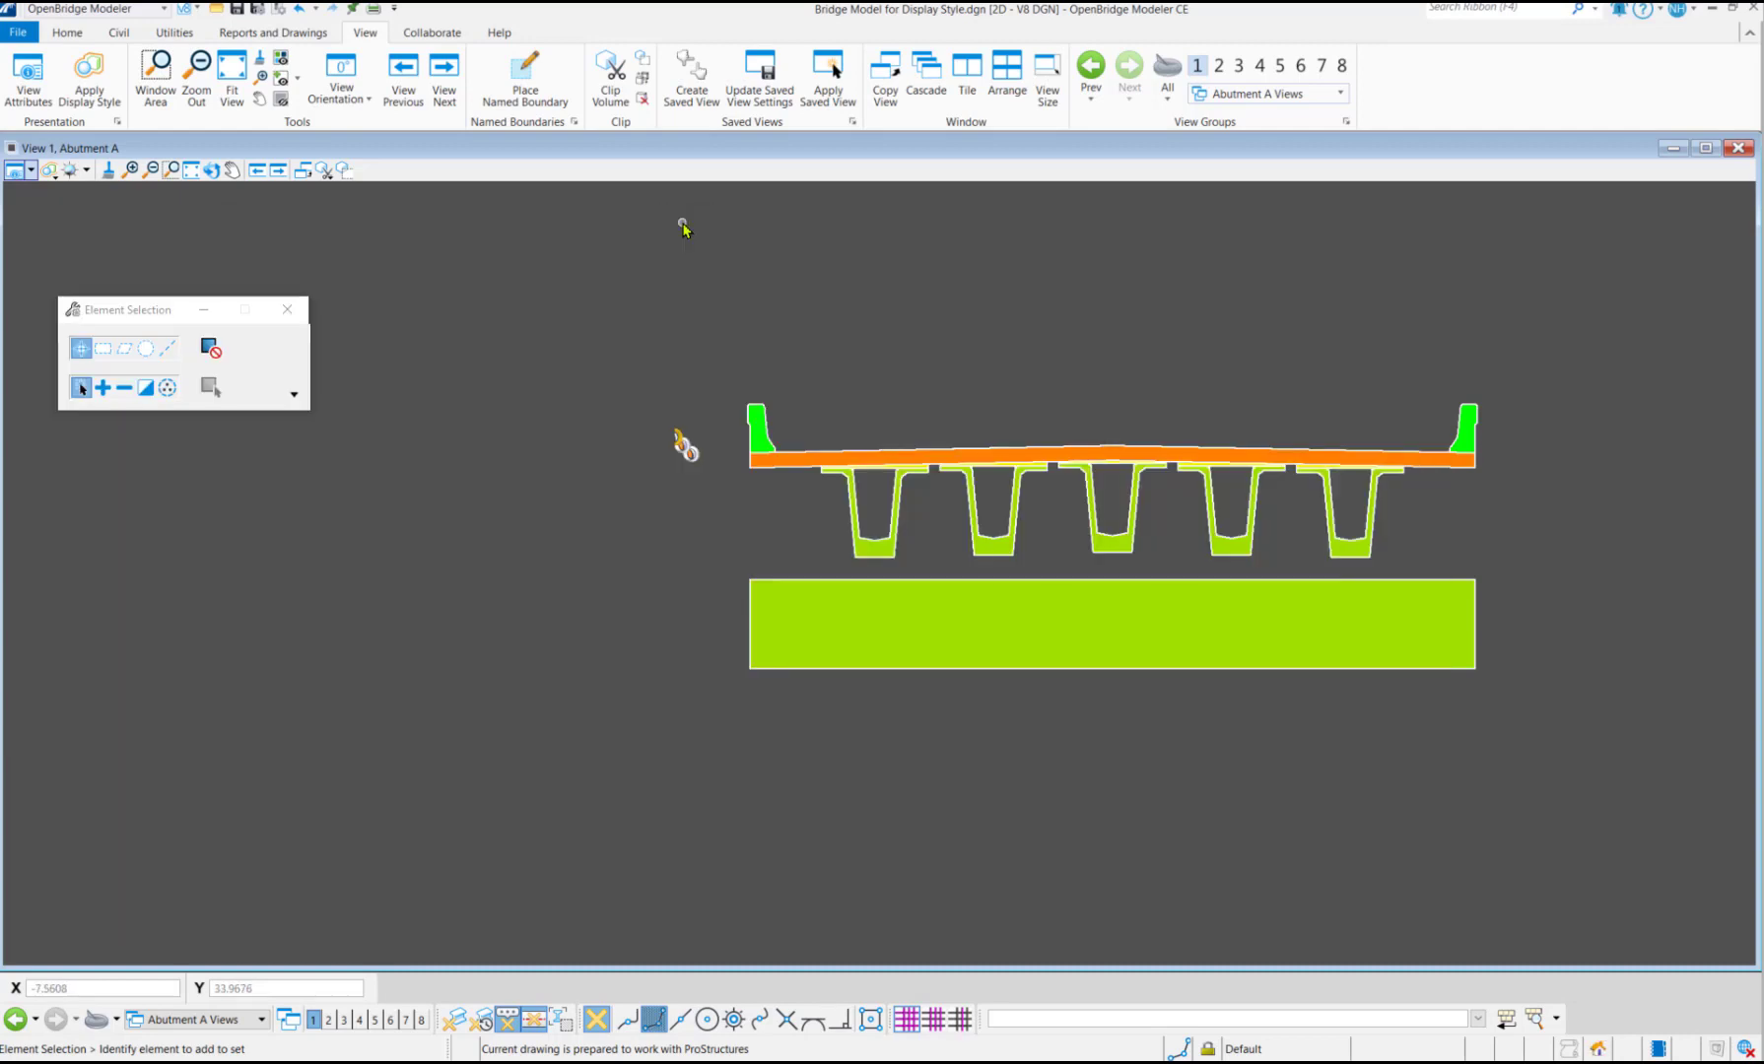
# Open the Default model's views and examine the bridge's deck, beams, abutment and piers in both 3D views
pyautogui.click(260, 1021)
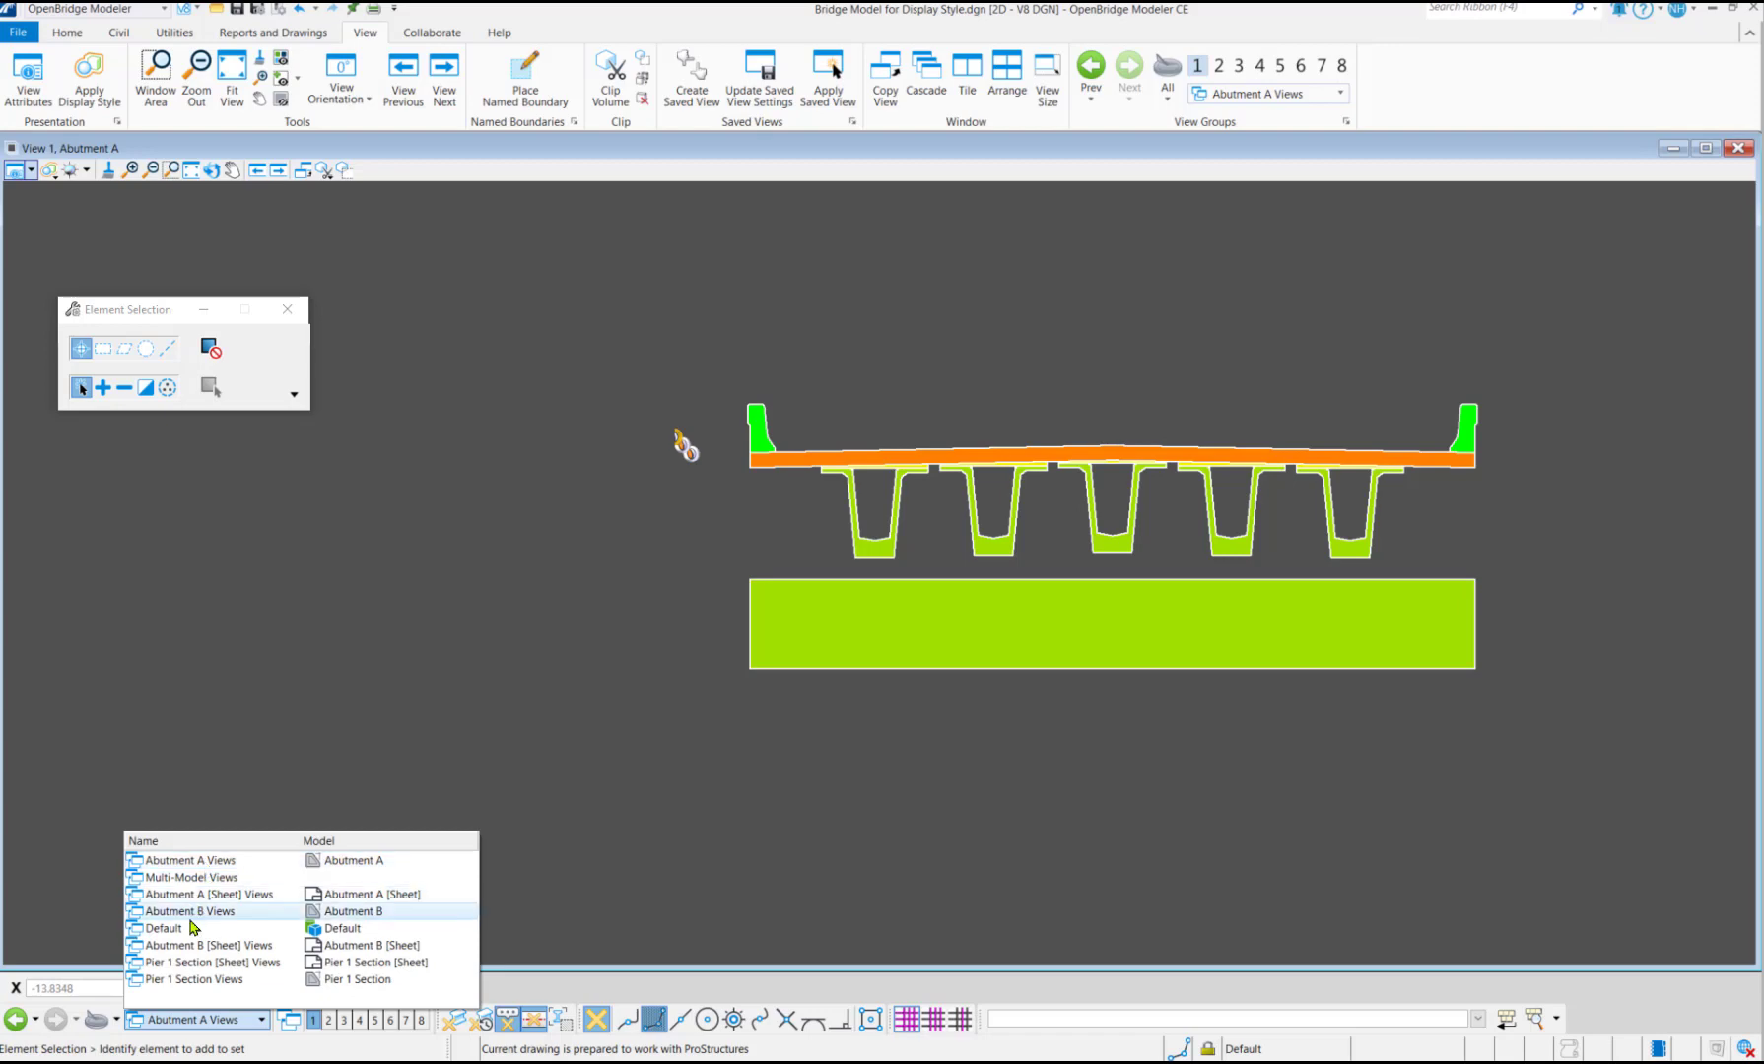
pyautogui.click(193, 927)
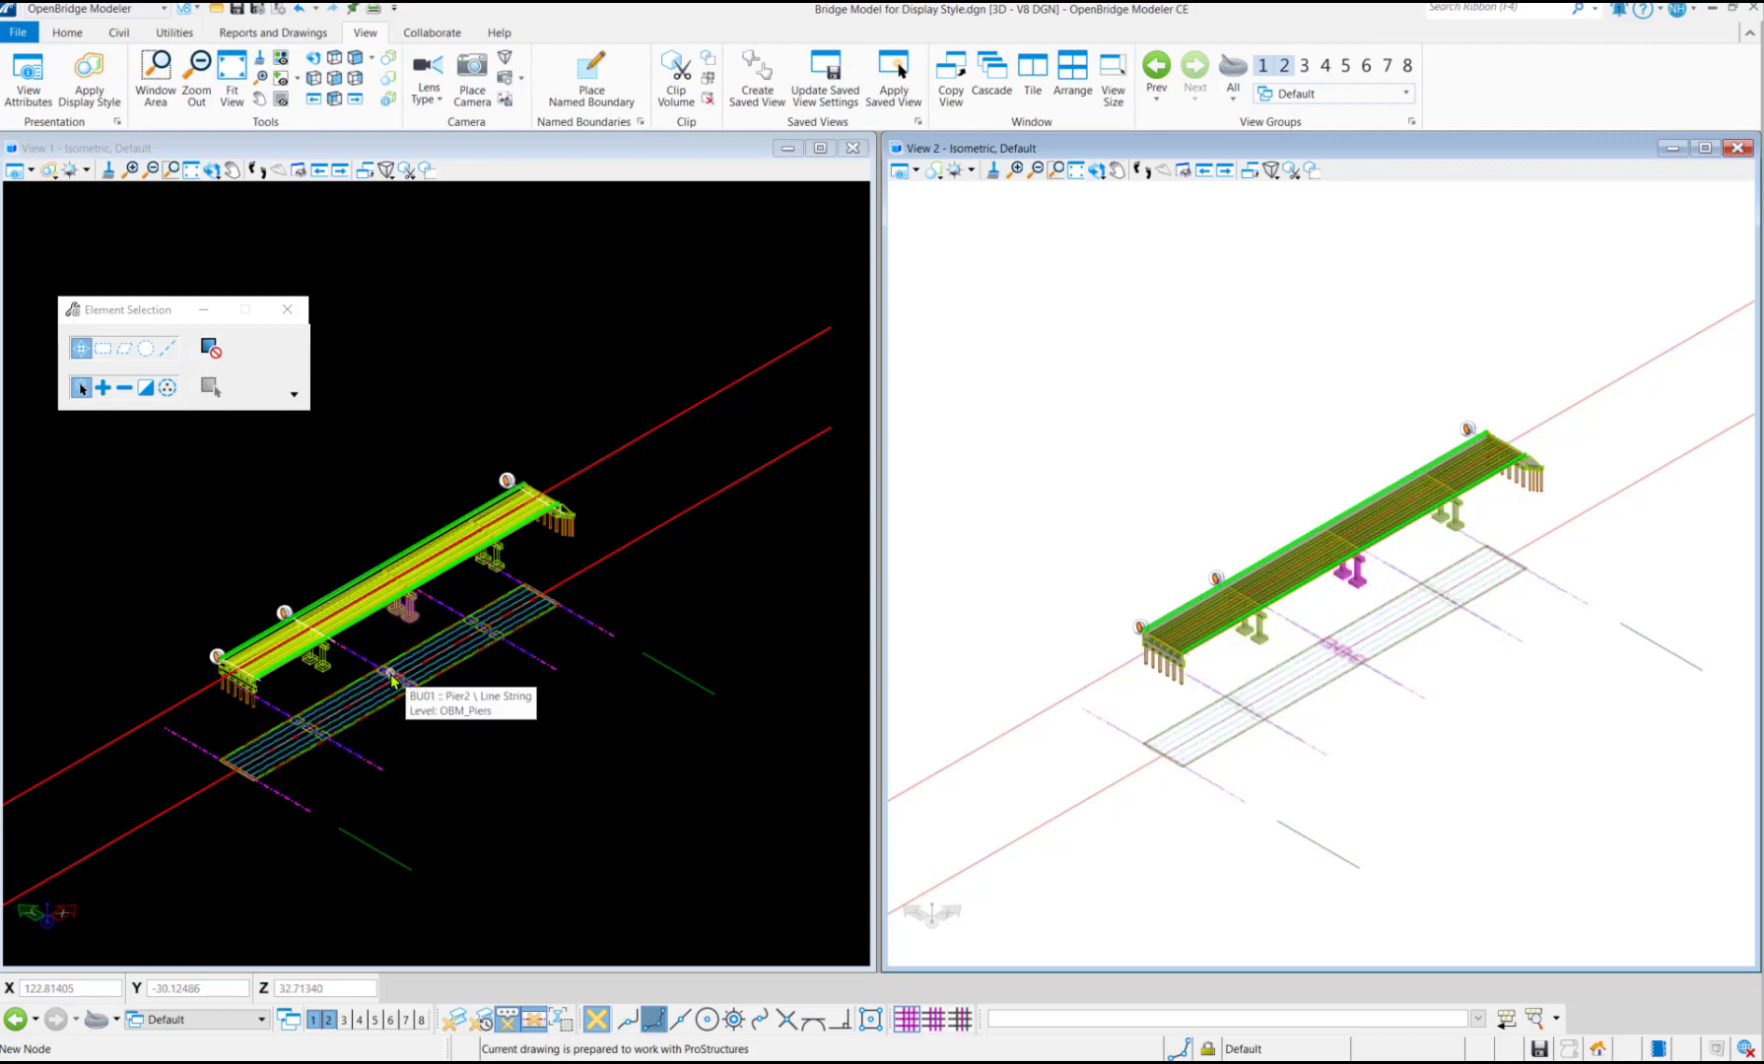
pyautogui.scroll(2, 242, 687)
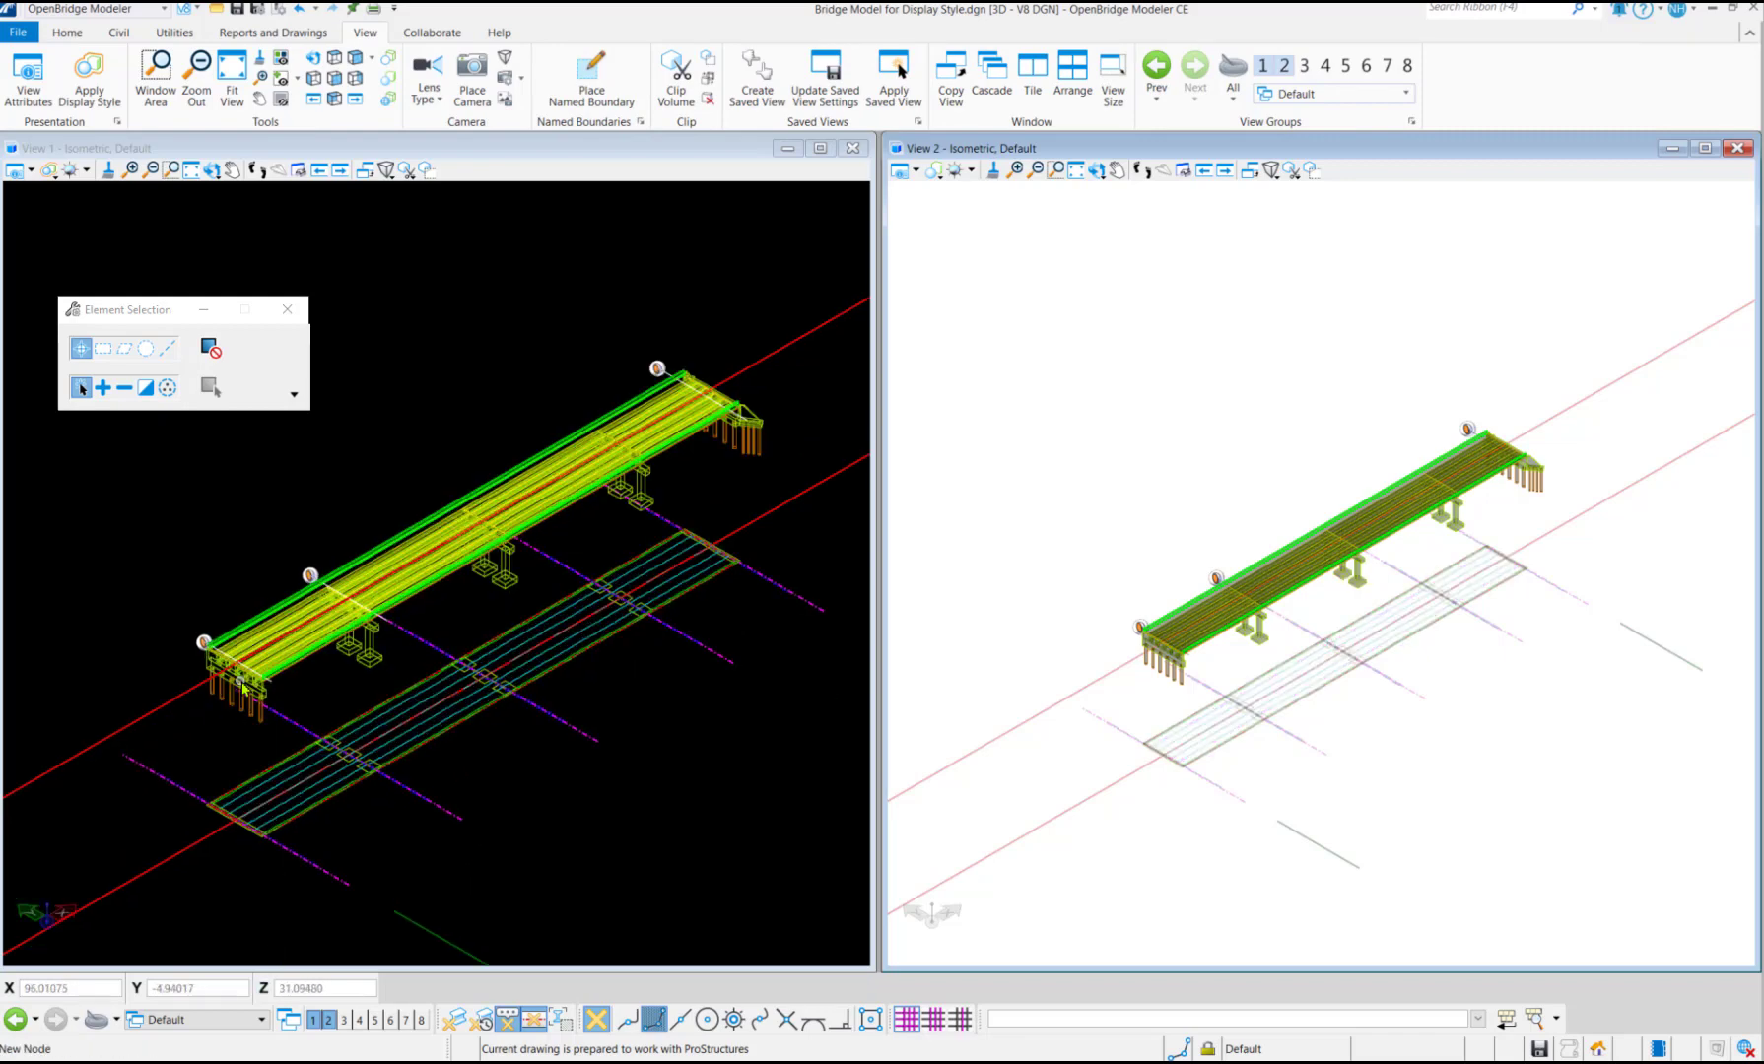
pyautogui.scroll(1, 243, 688)
pyautogui.scroll(1, 173, 601)
pyautogui.scroll(1, 218, 618)
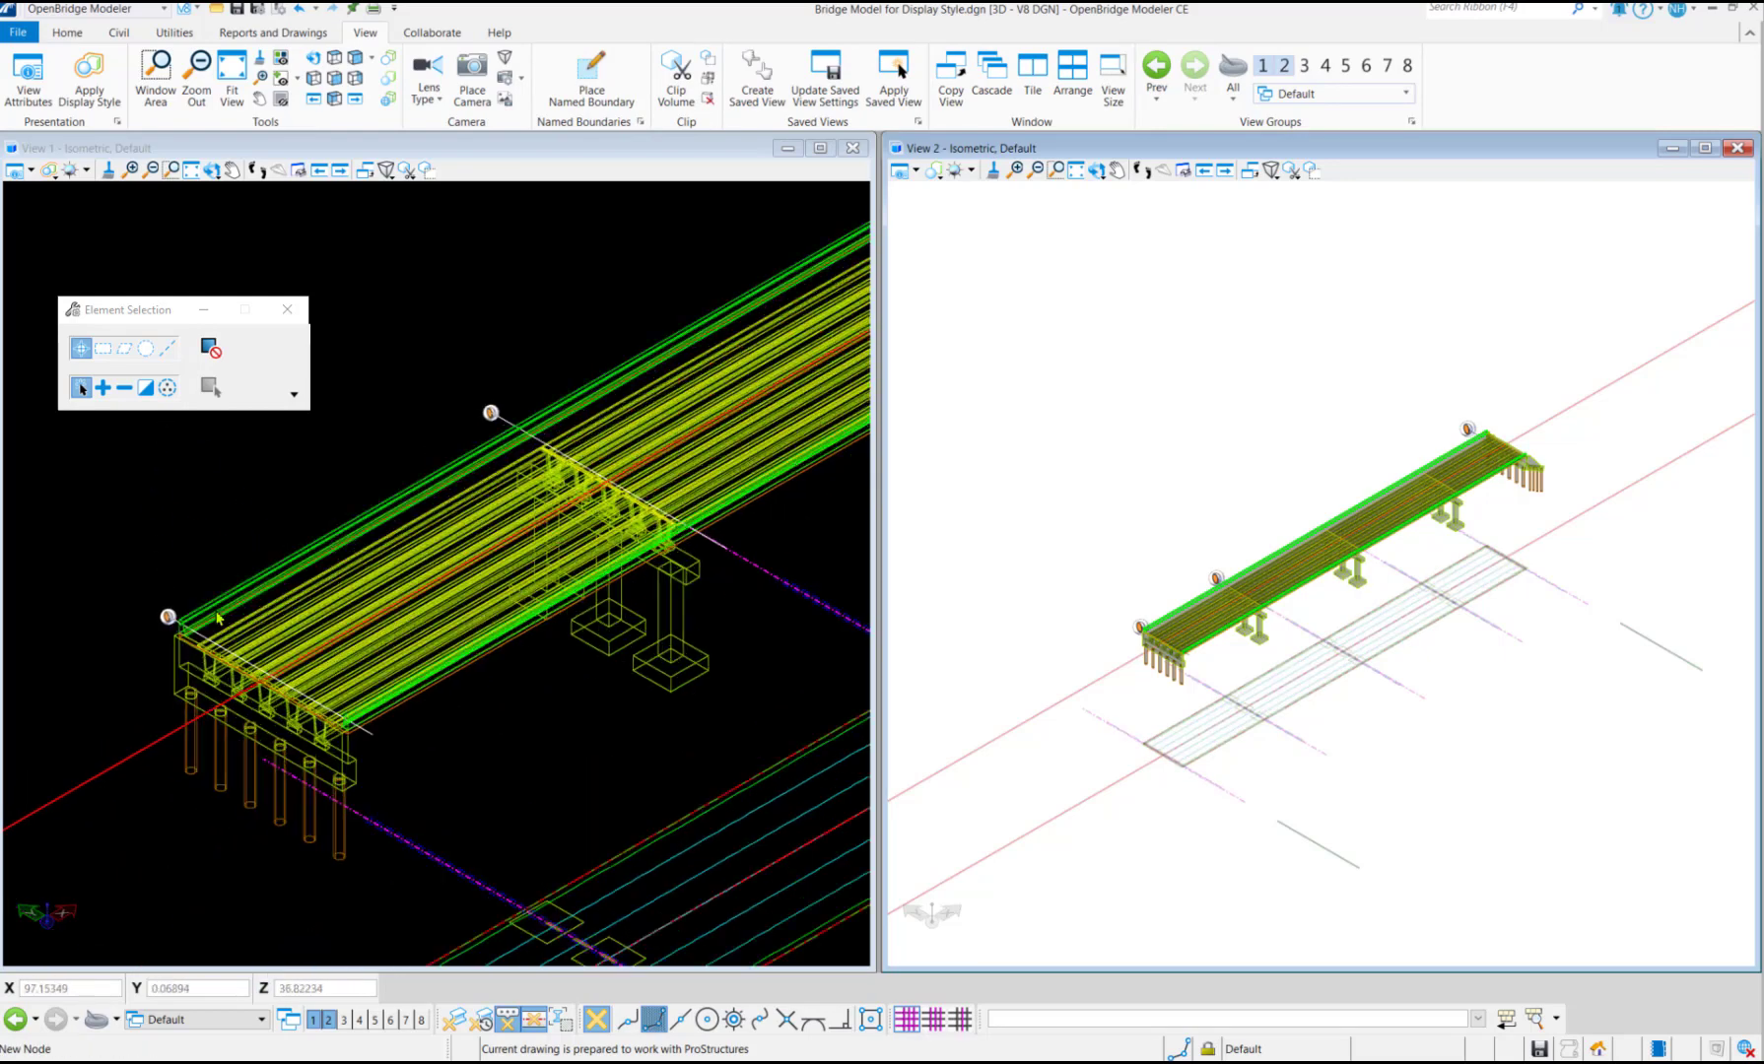
pyautogui.scroll(1, 216, 611)
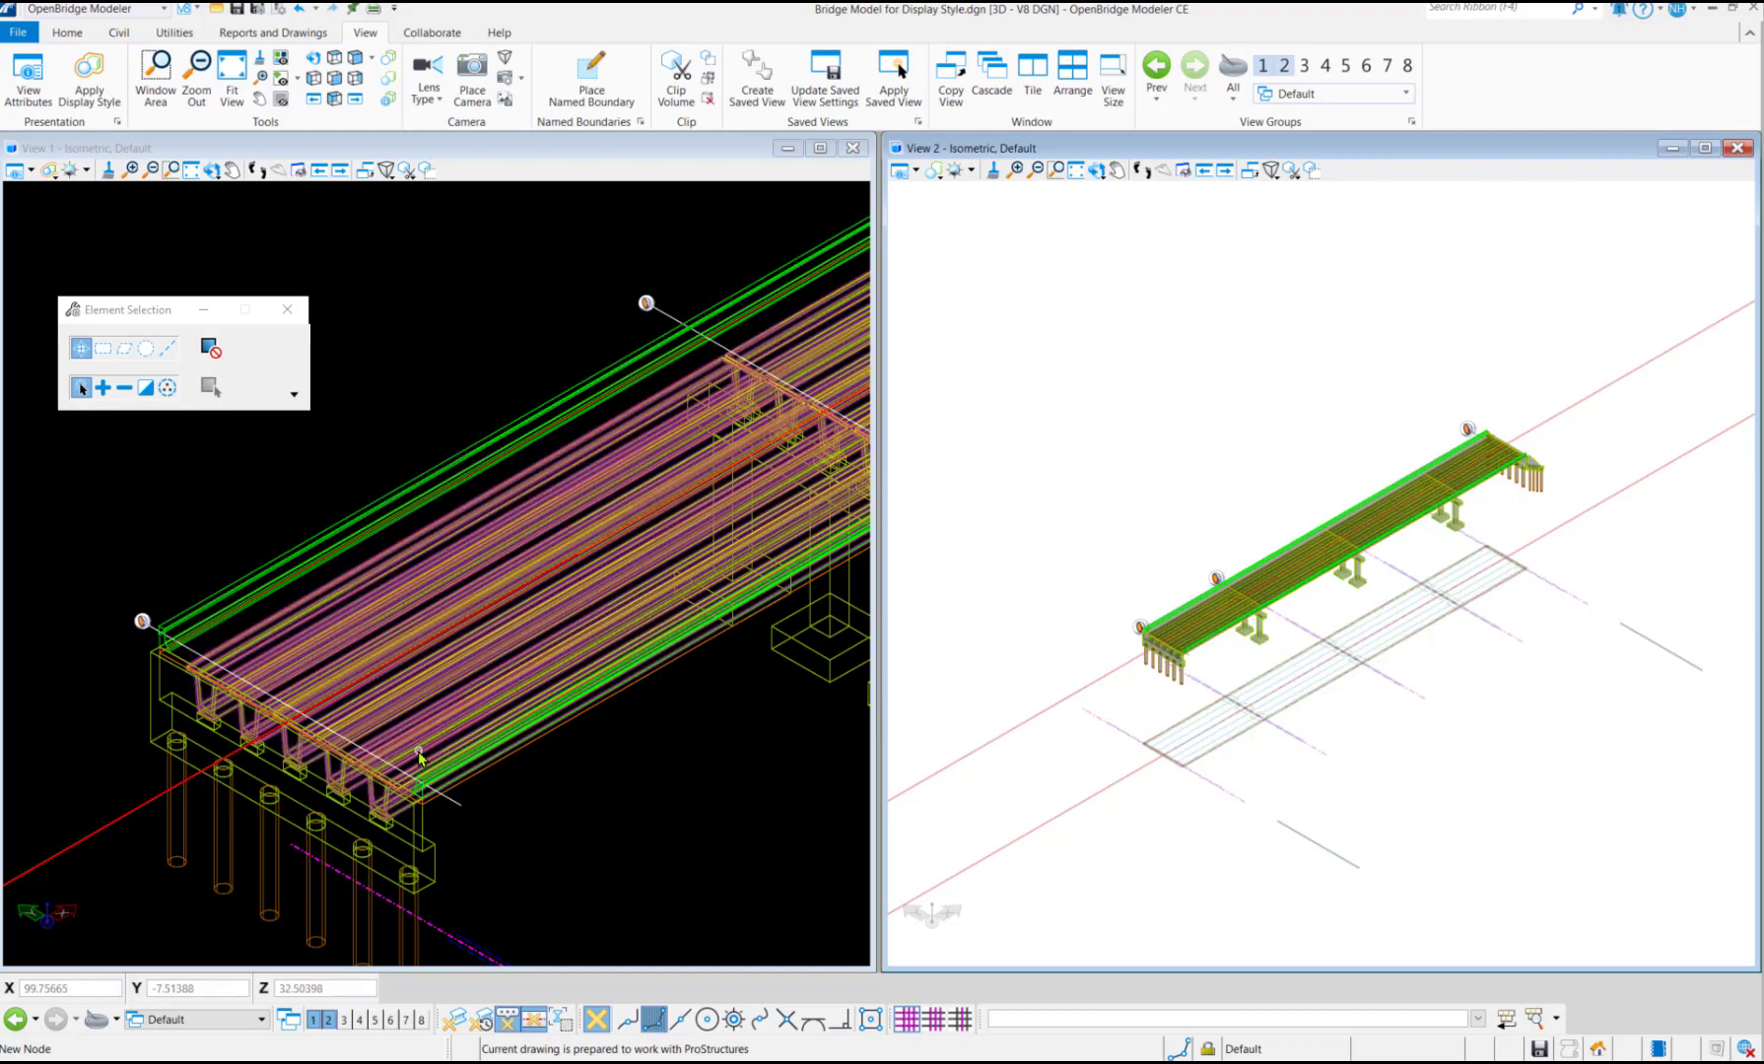
pyautogui.scroll(-2, 414, 758)
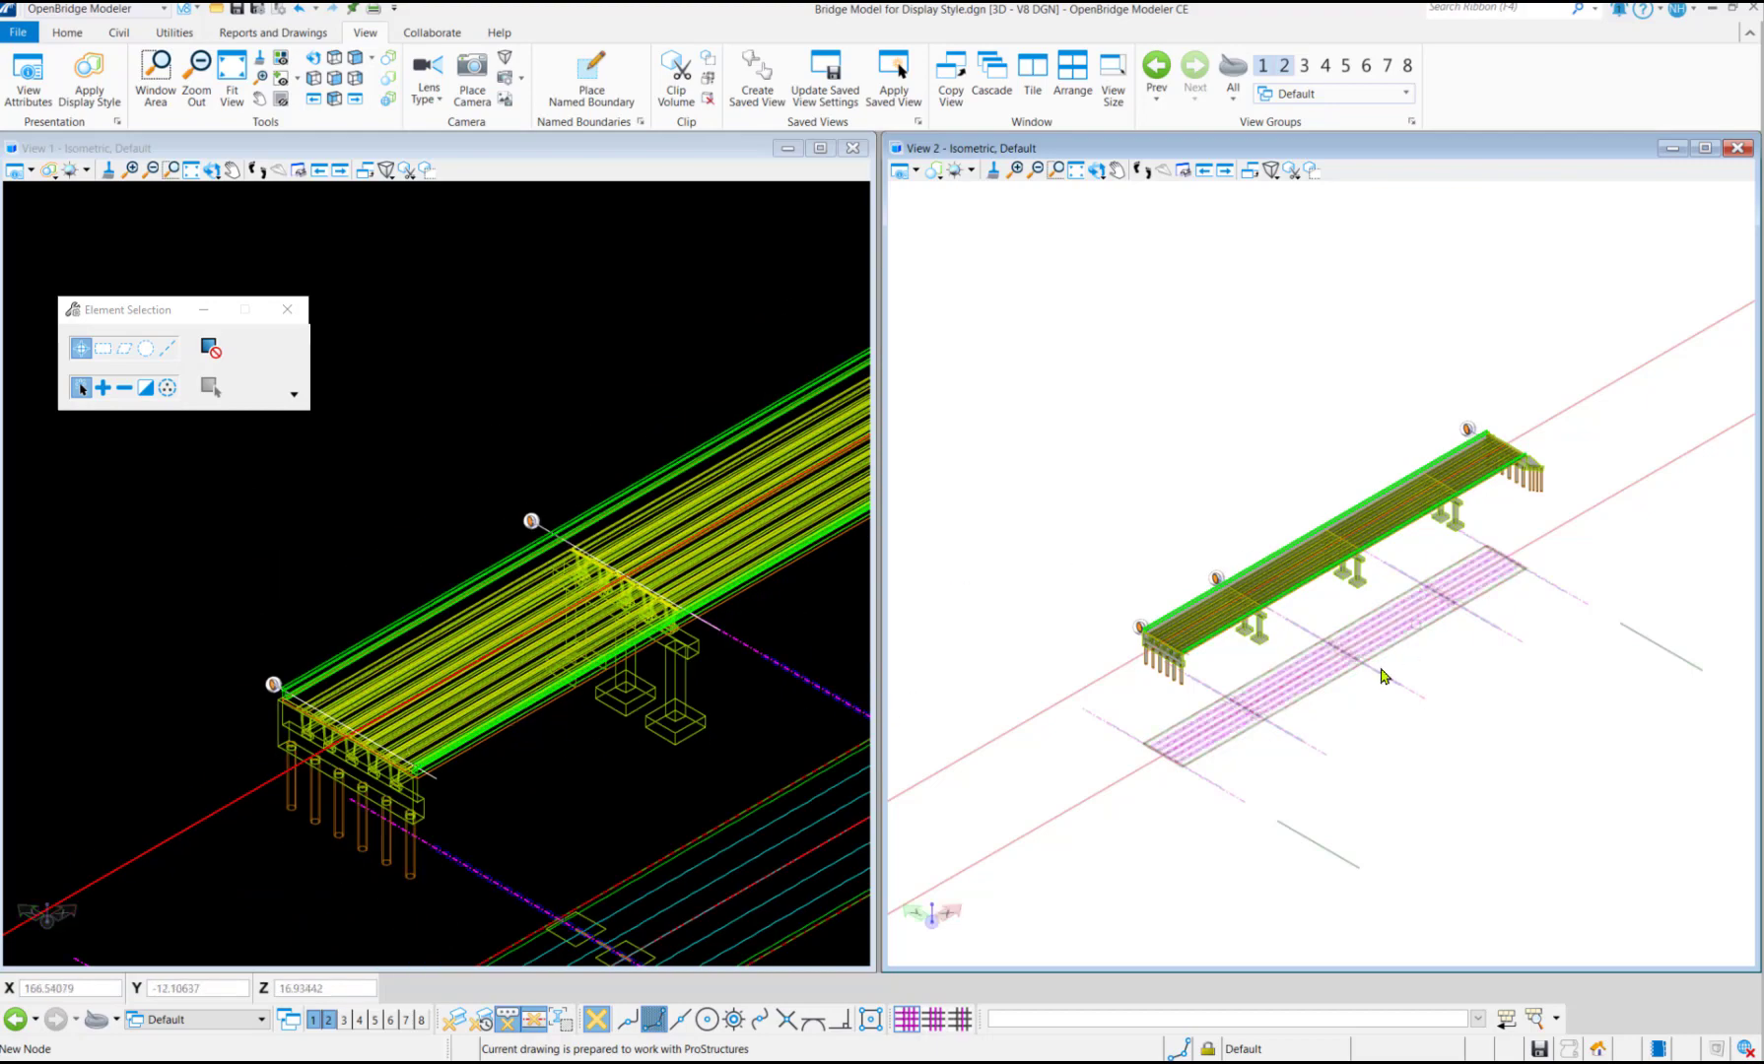
pyautogui.scroll(3, 1178, 636)
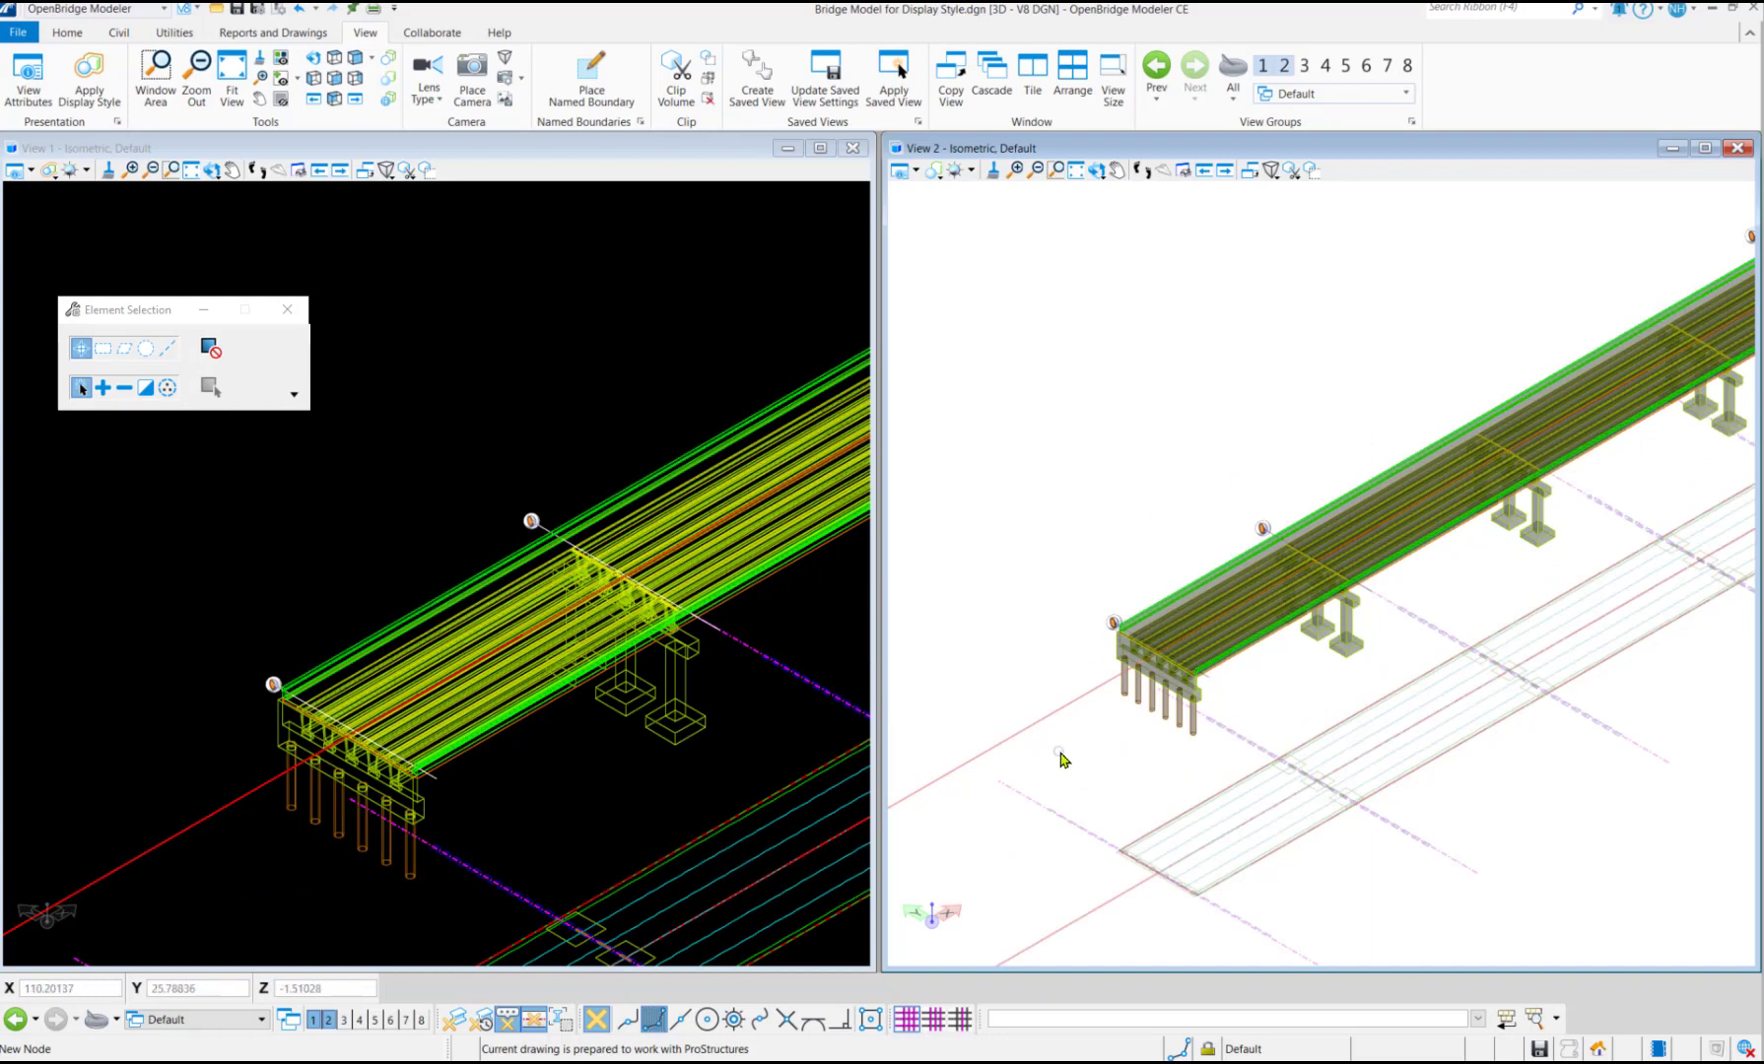
pyautogui.scroll(3, 1140, 692)
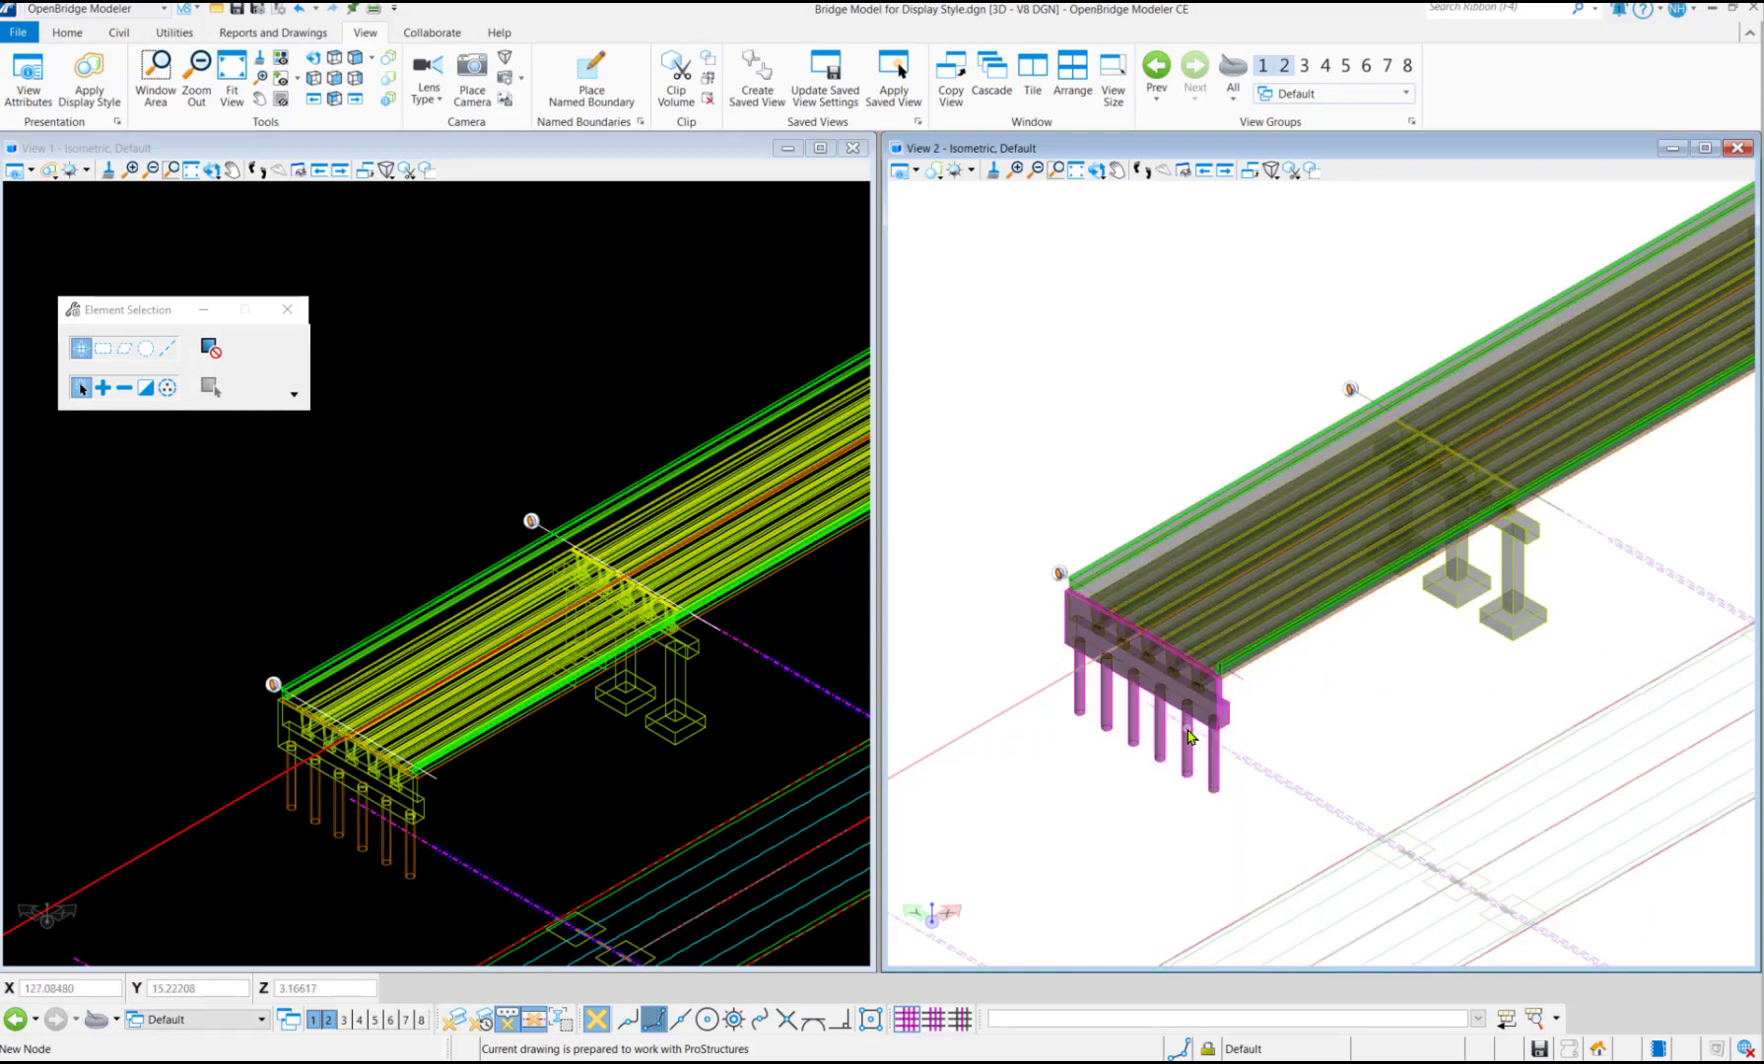
pyautogui.scroll(-3, 1189, 739)
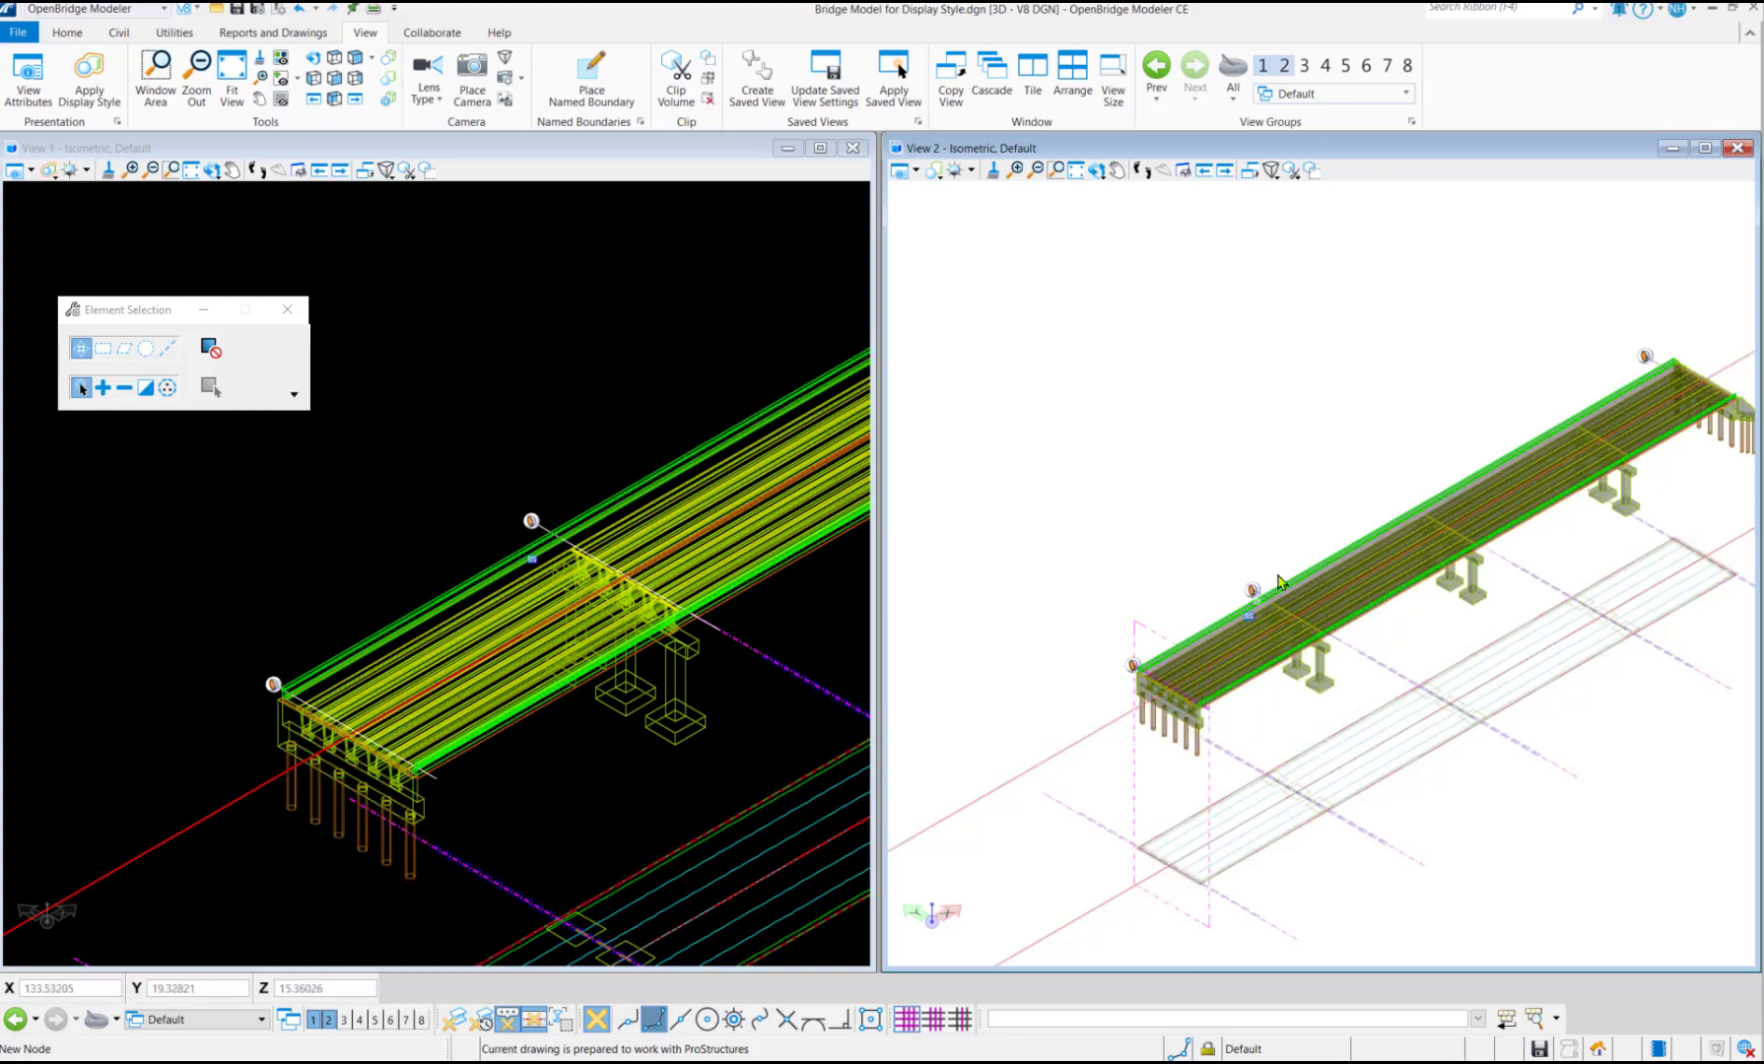
pyautogui.click(931, 173)
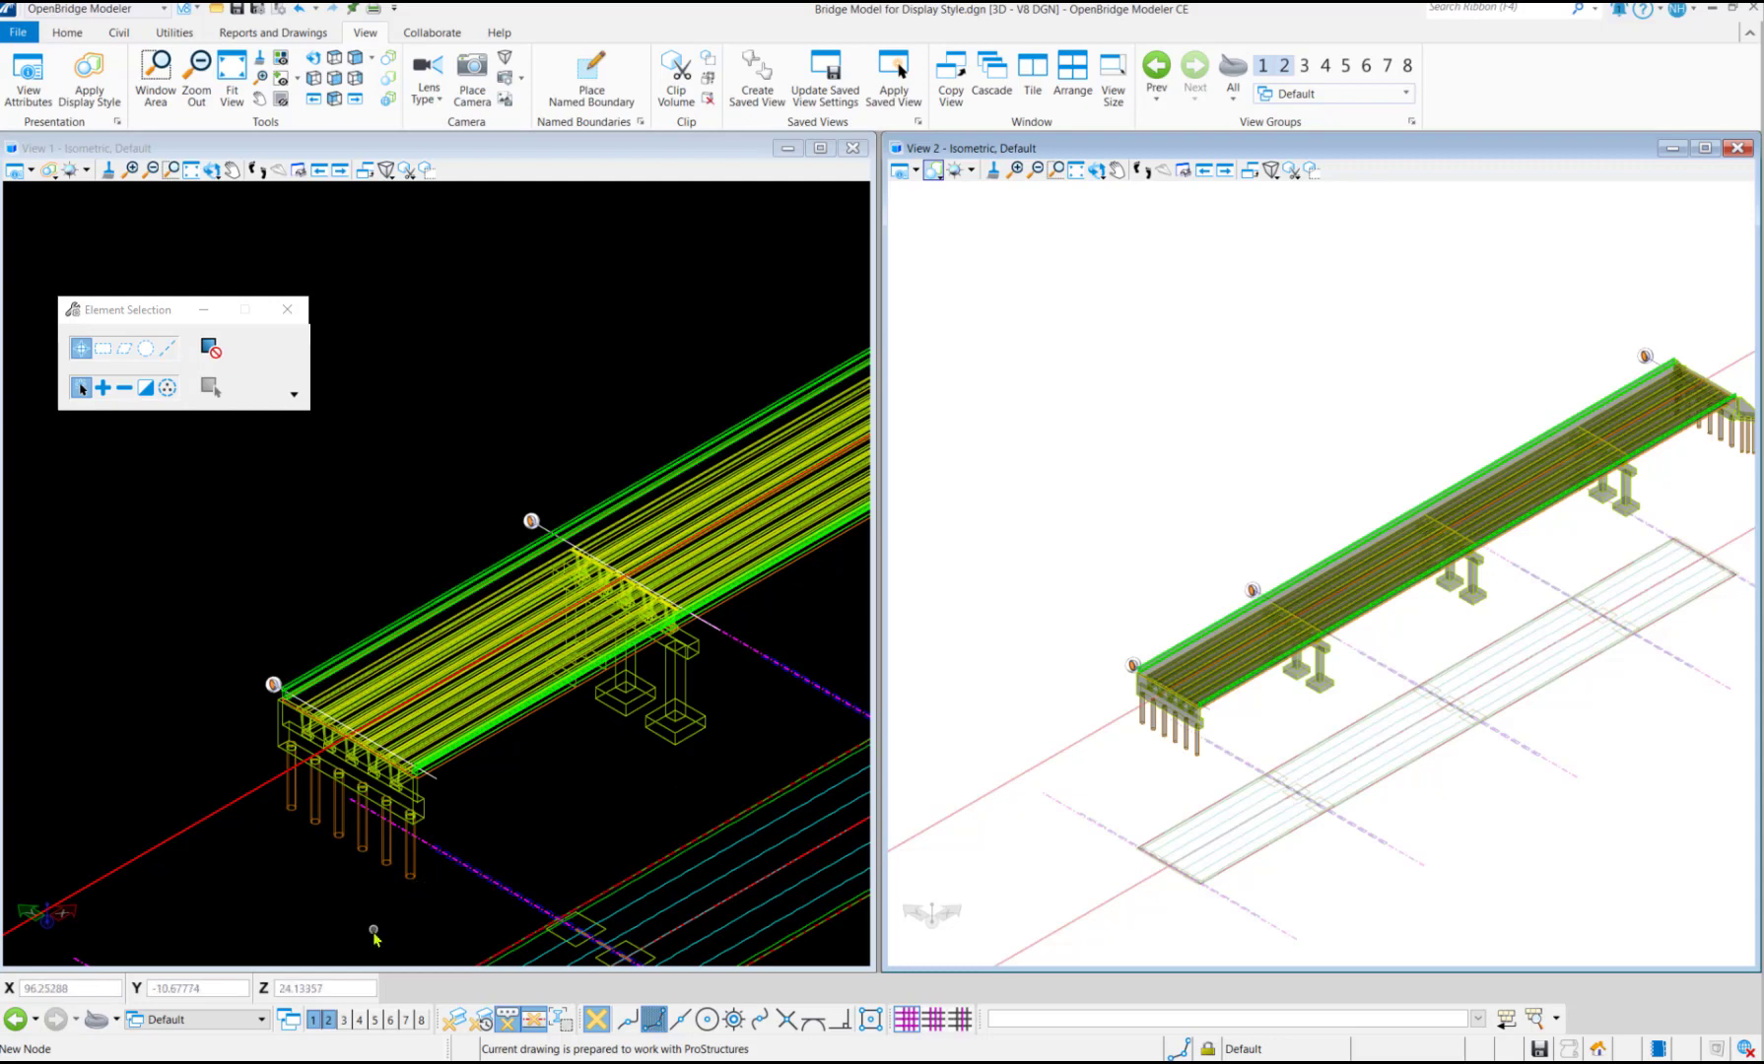
# Return to the Abutment A Views group, and switch from it to the Abutment A [Sheet] Views group
pyautogui.click(244, 1019)
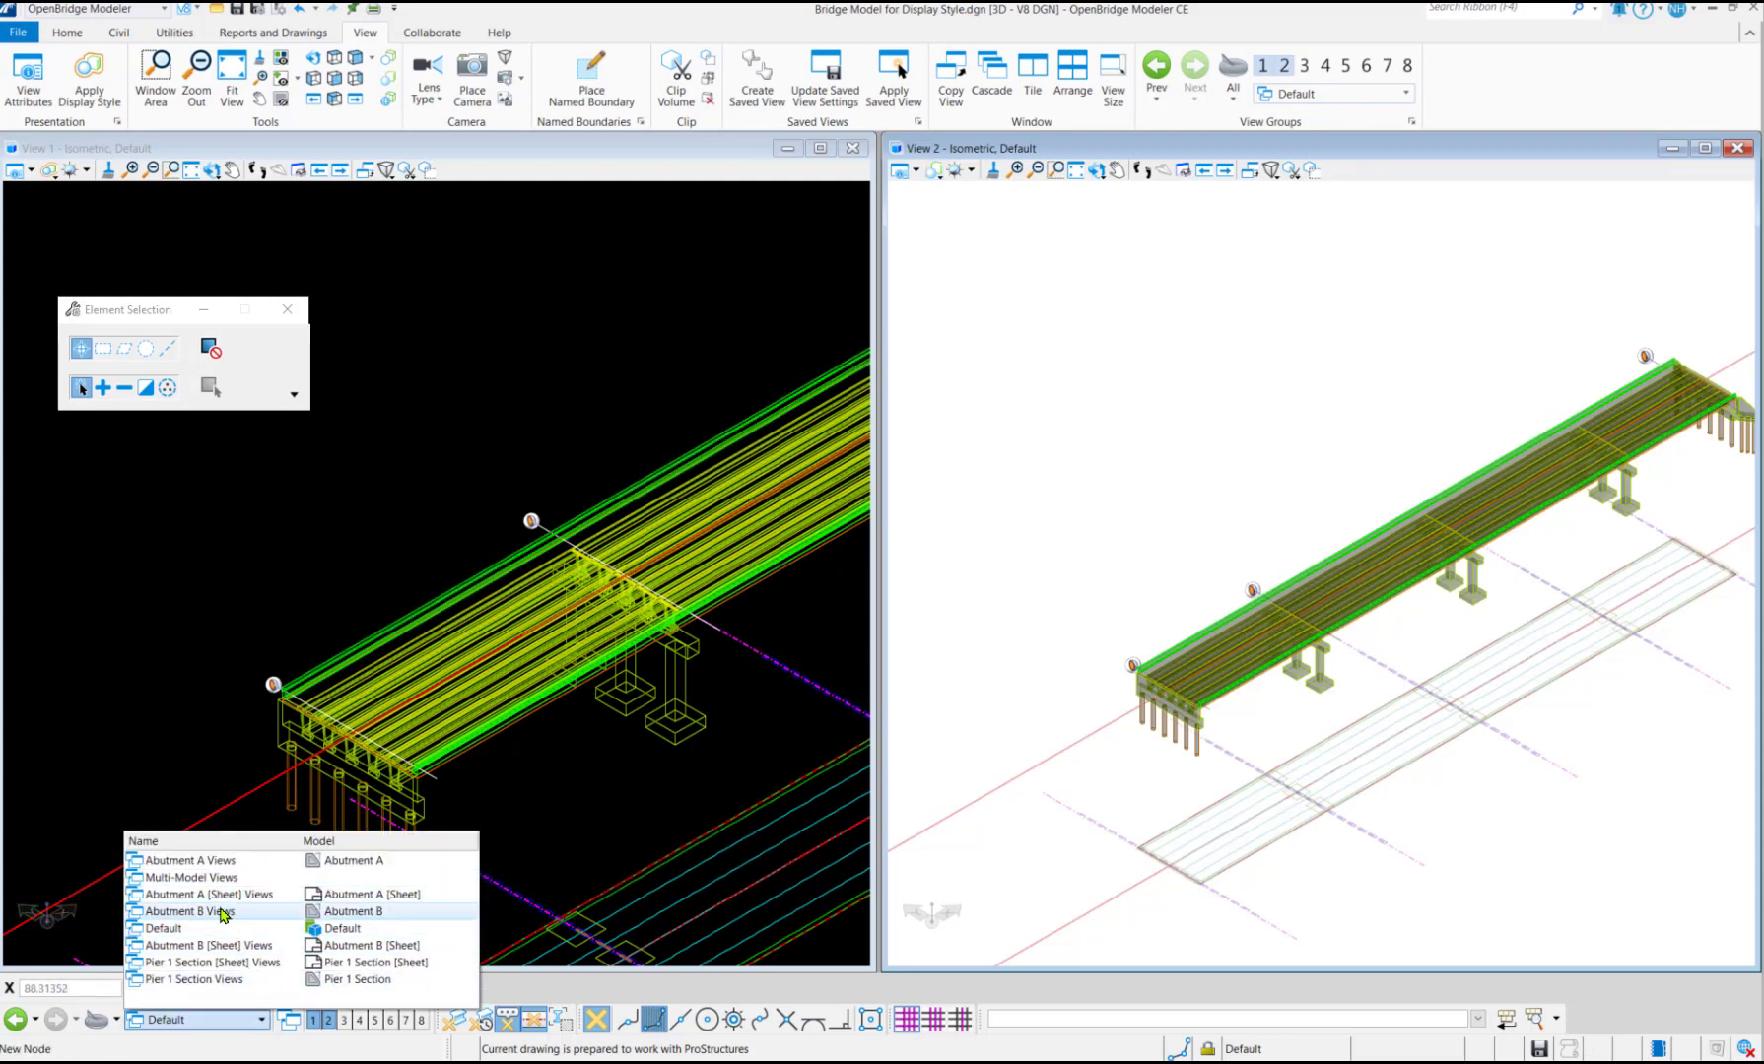
pyautogui.click(217, 860)
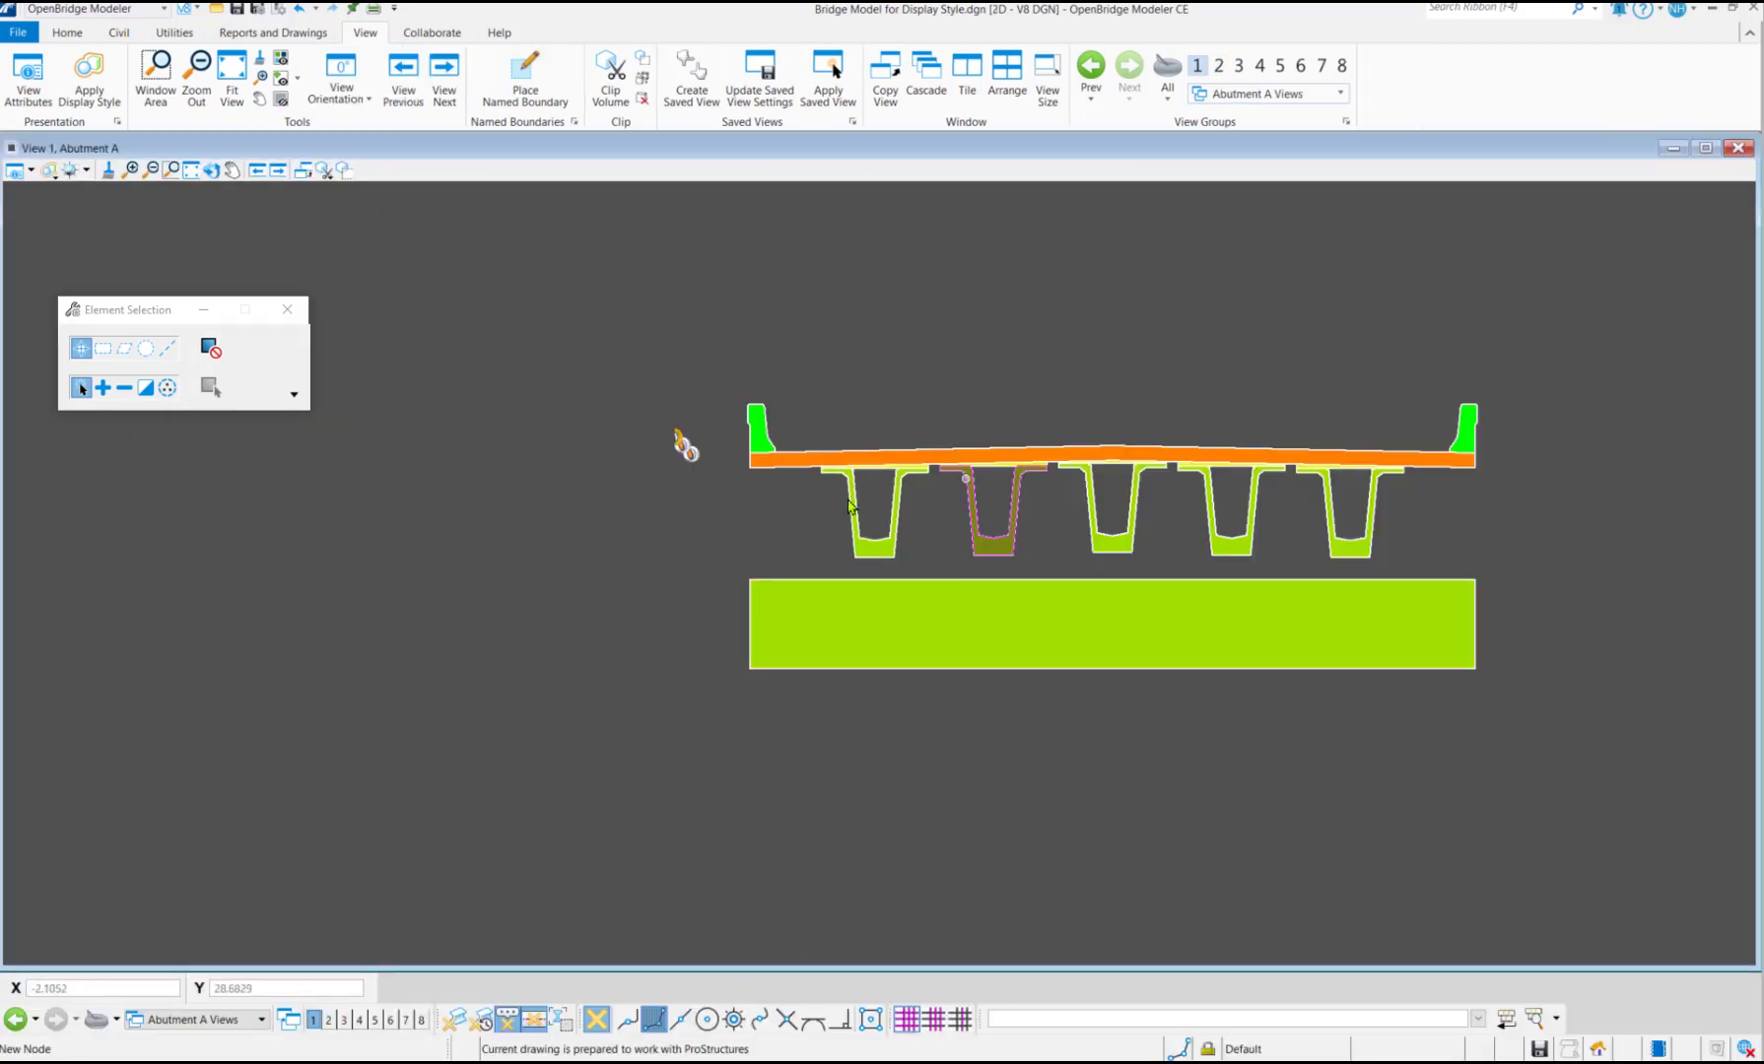
pyautogui.click(261, 1019)
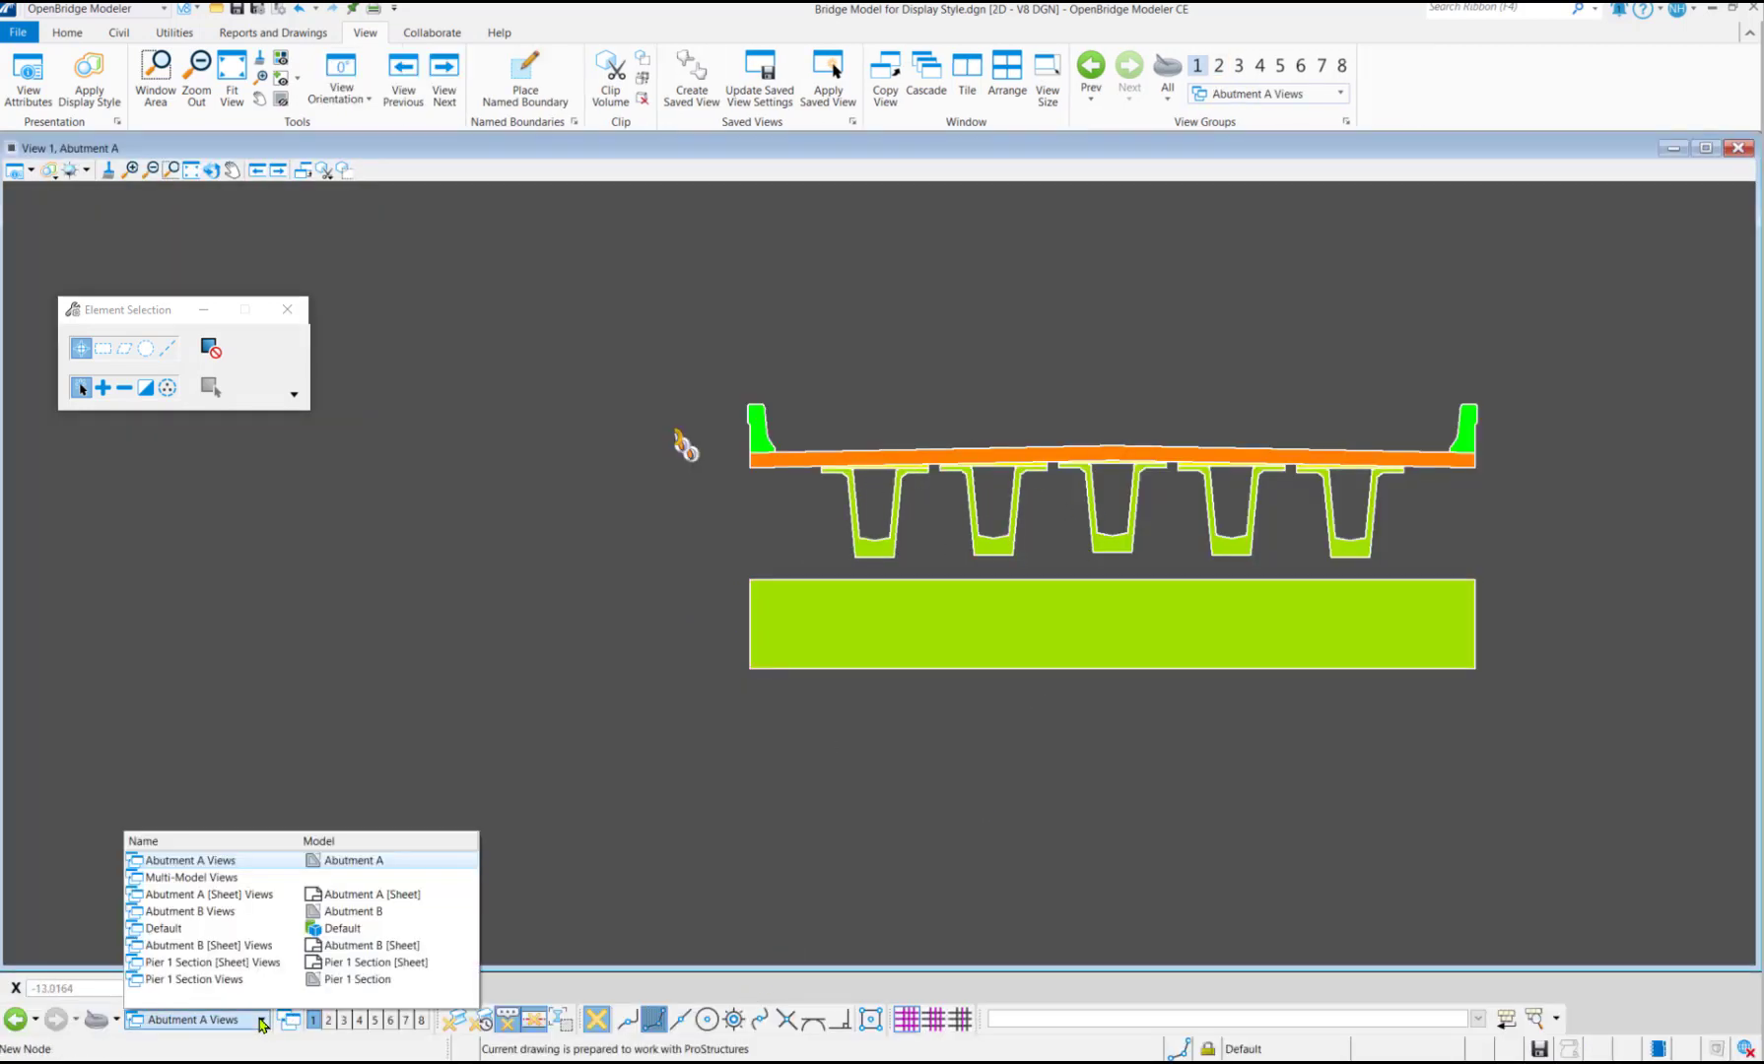
pyautogui.click(206, 894)
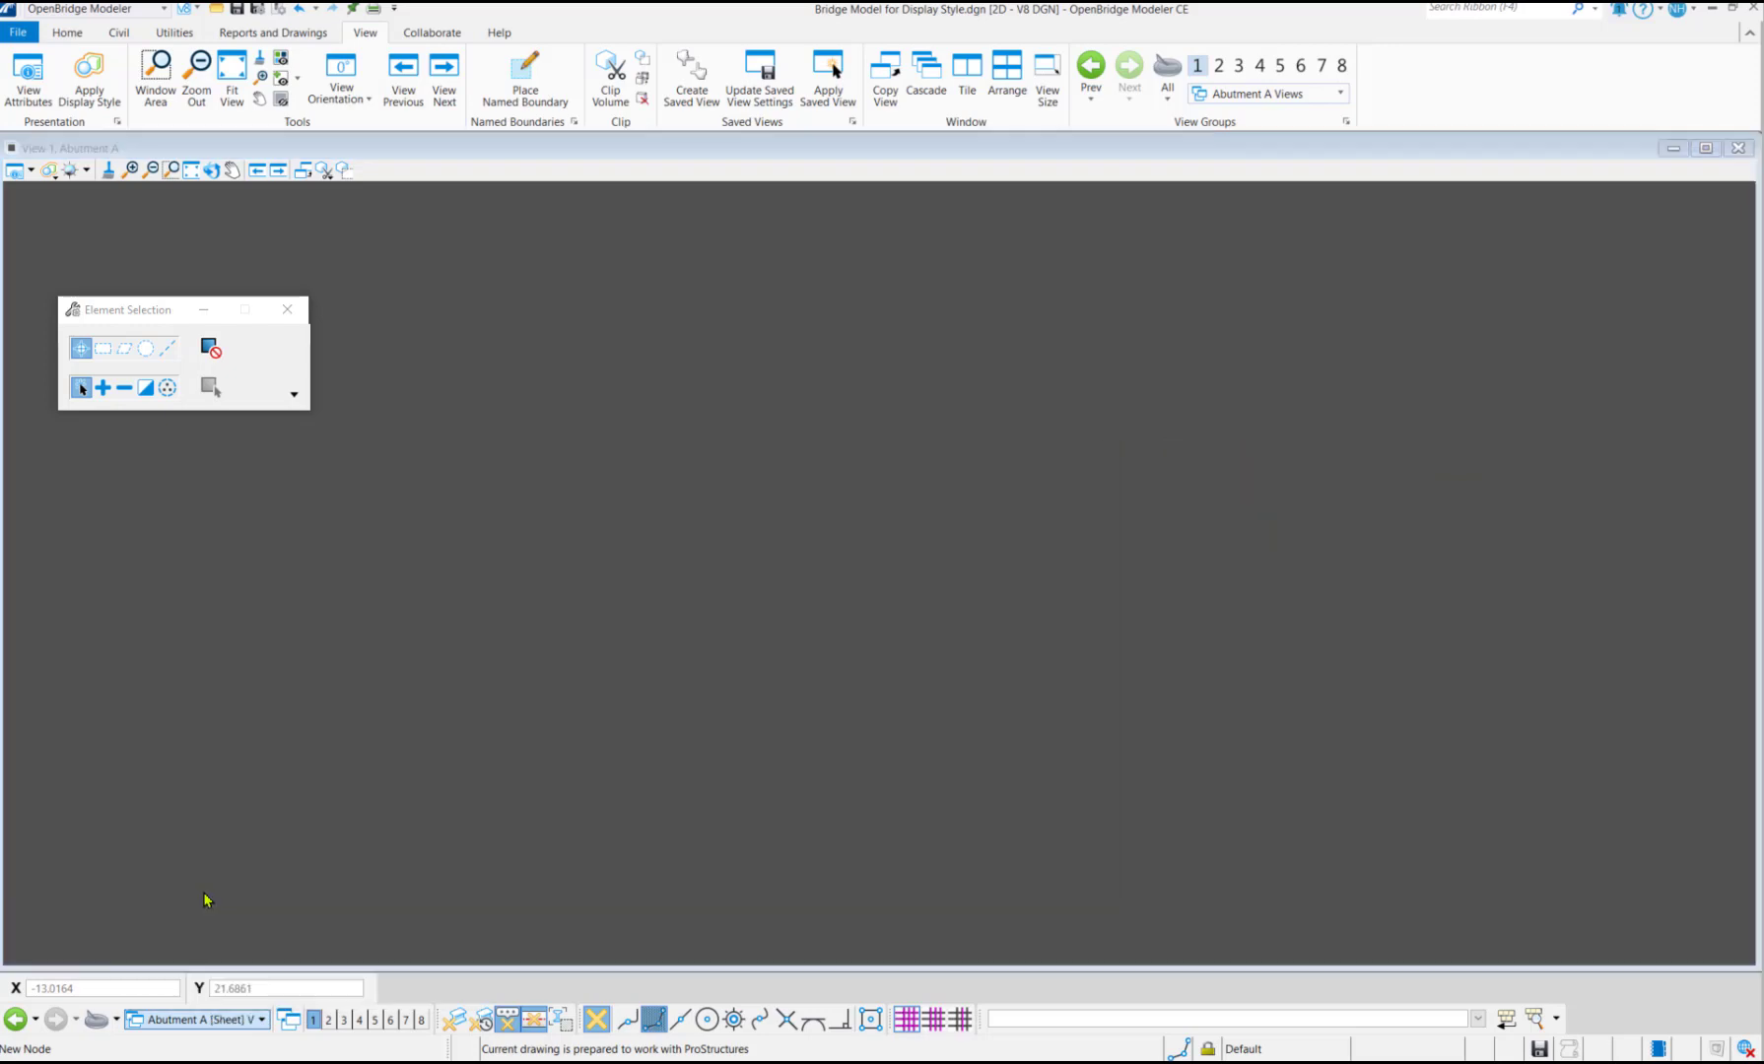
# Examine the barrier and deck section cut graphics in the Abutment A section placed on the sheet
pyautogui.scroll(-5, 771, 711)
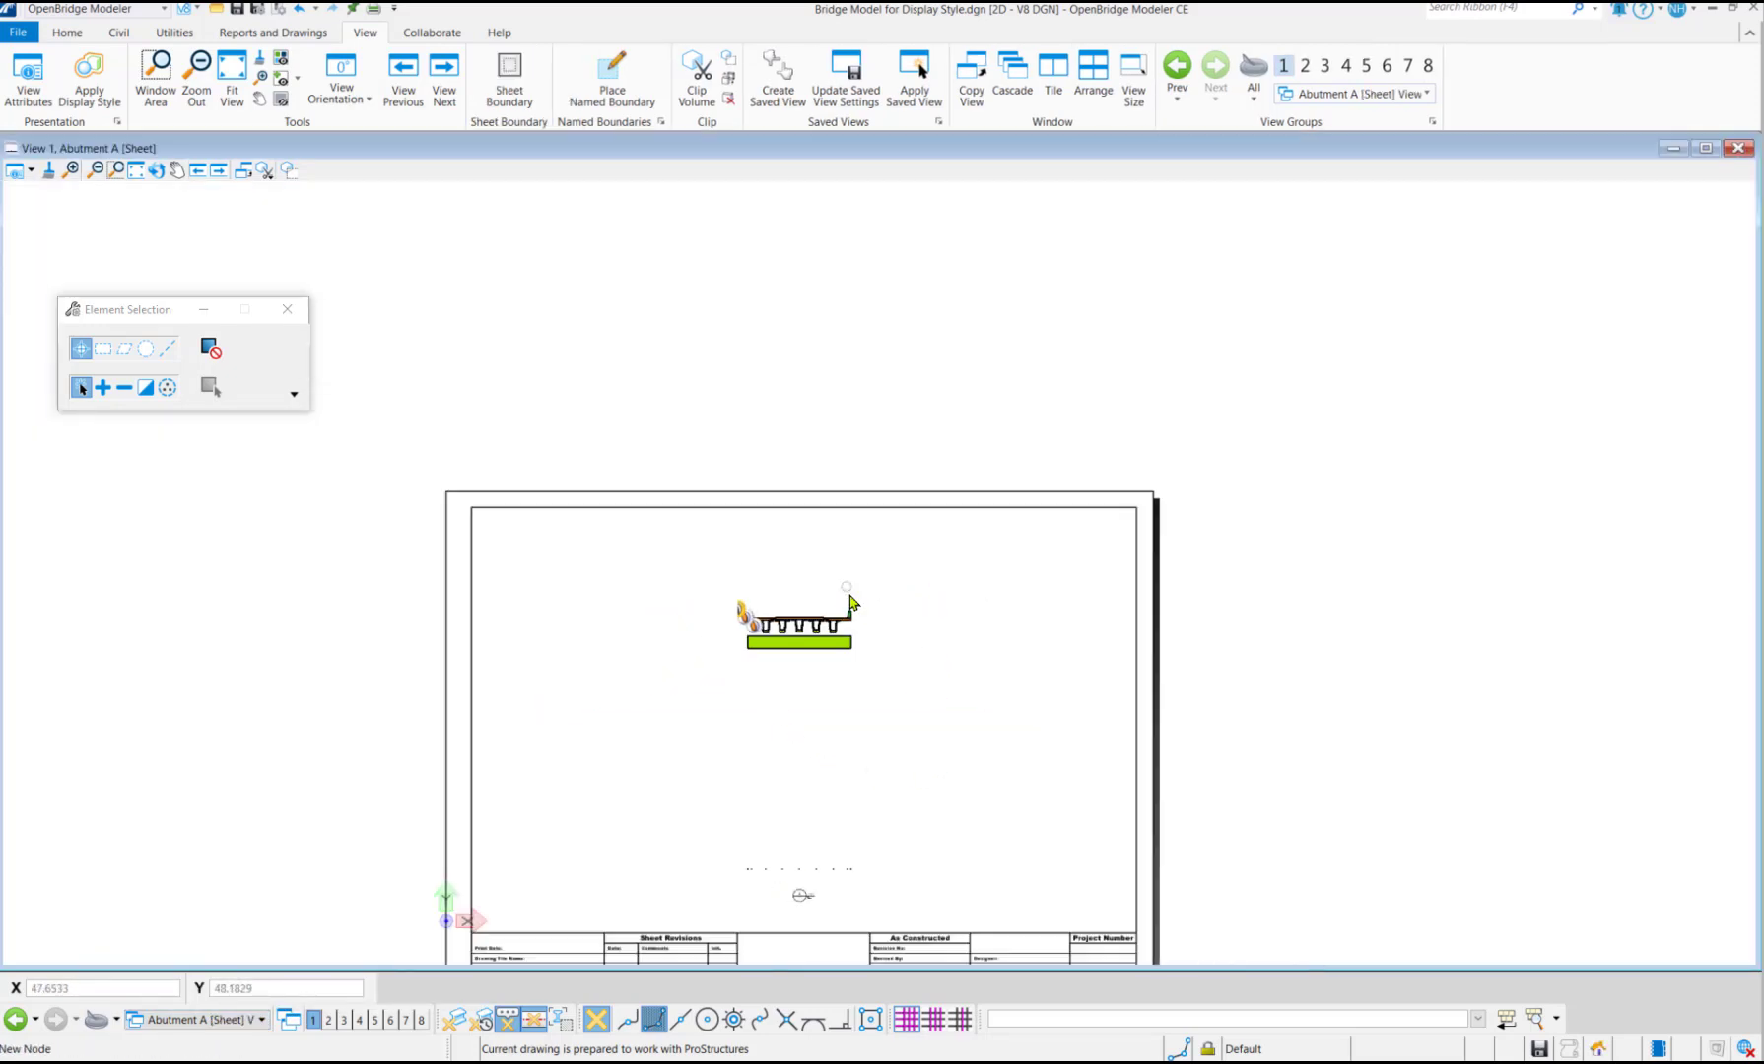
pyautogui.scroll(4, 794, 702)
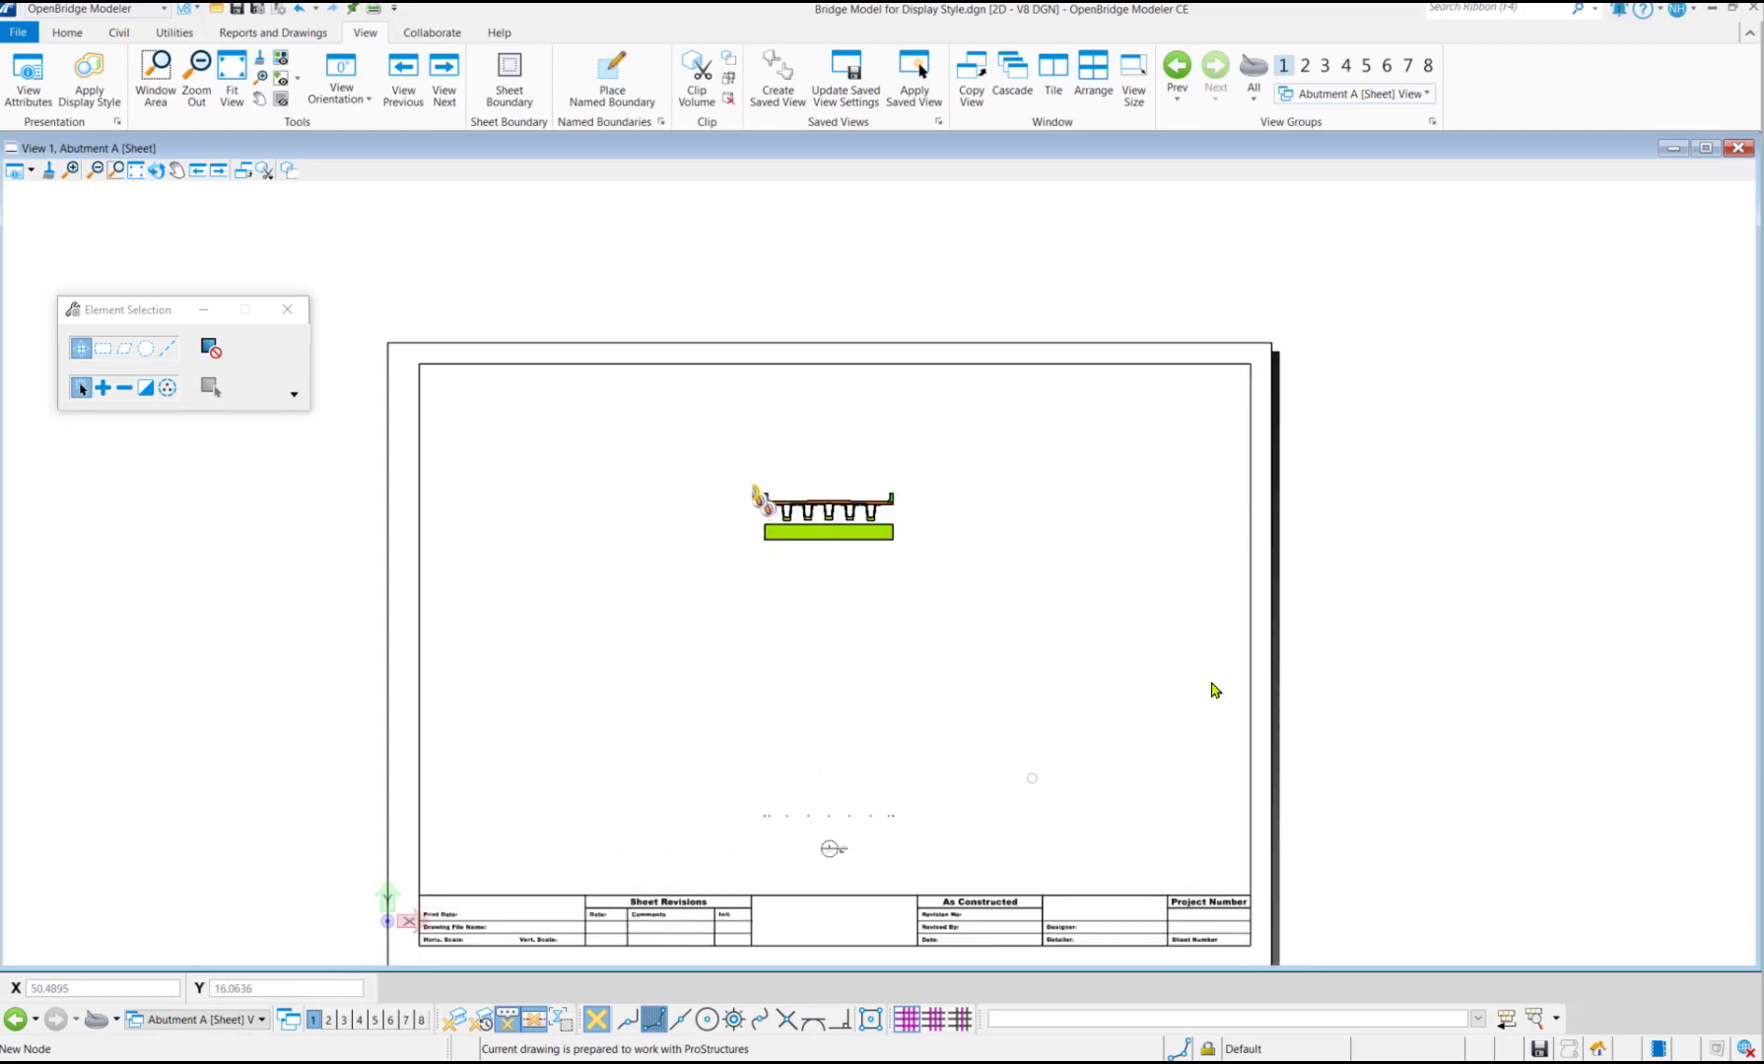
pyautogui.scroll(3, 872, 486)
pyautogui.scroll(3, 879, 486)
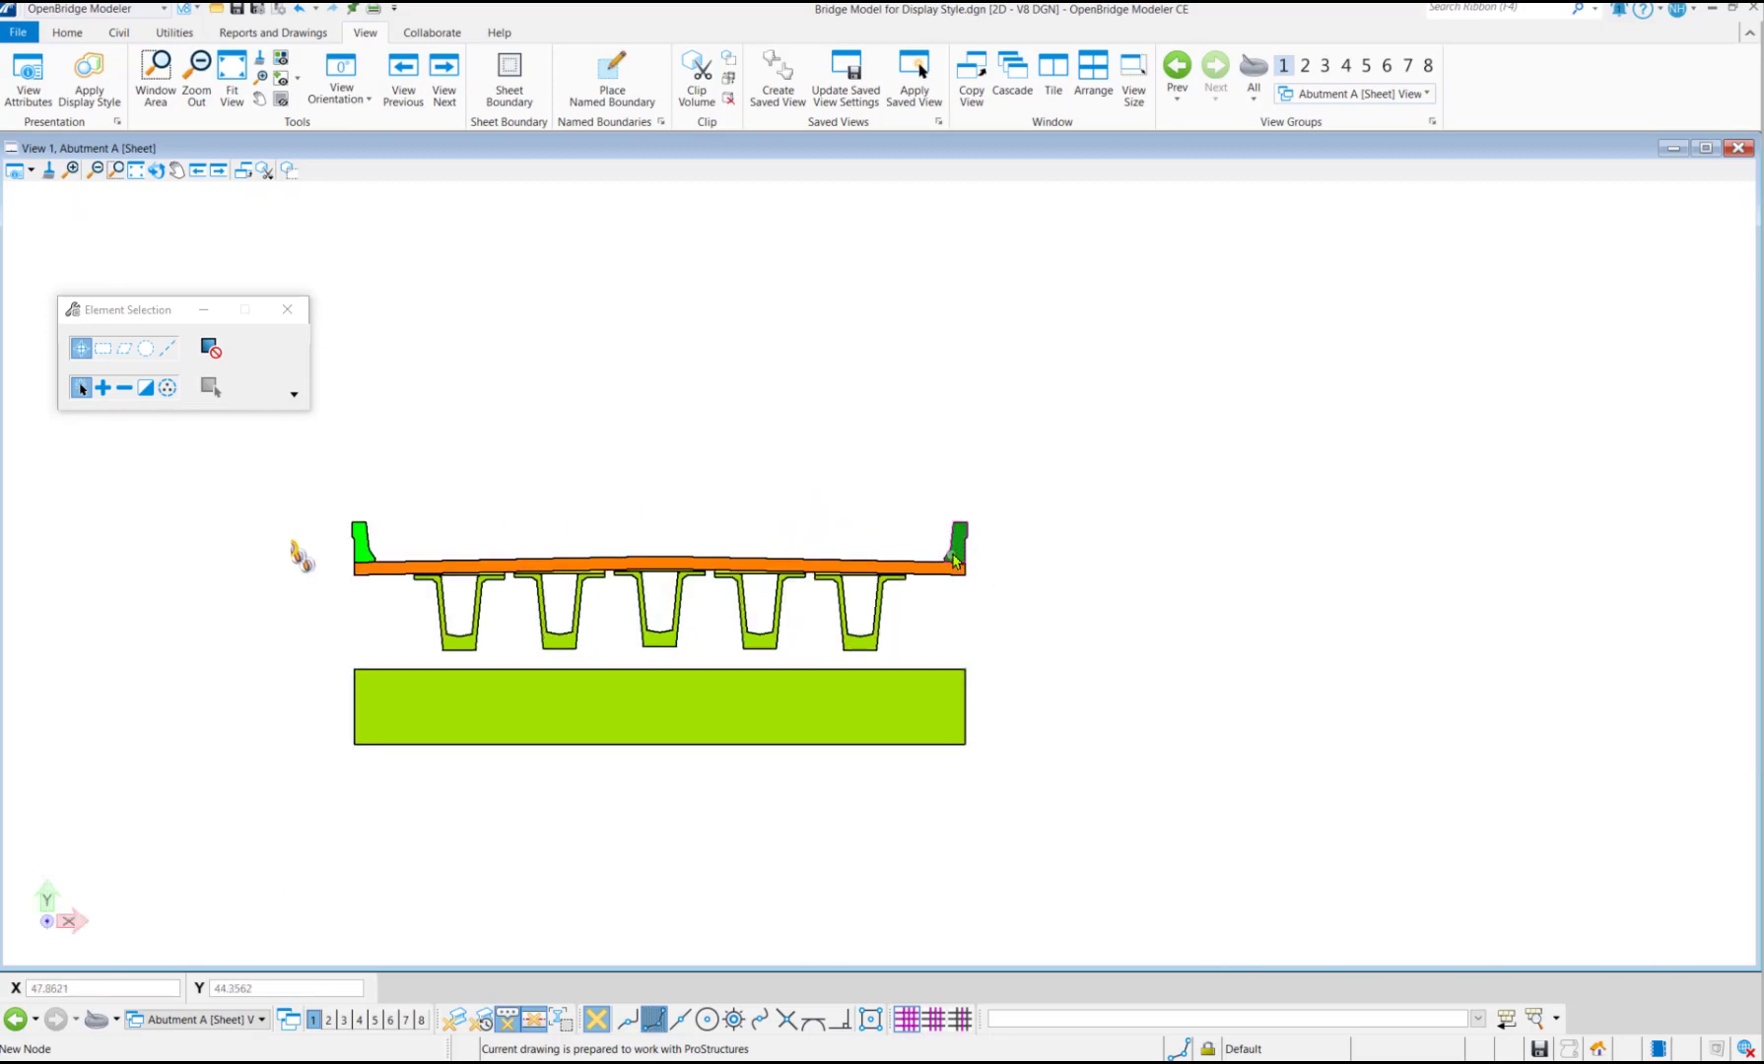
pyautogui.scroll(3, 956, 567)
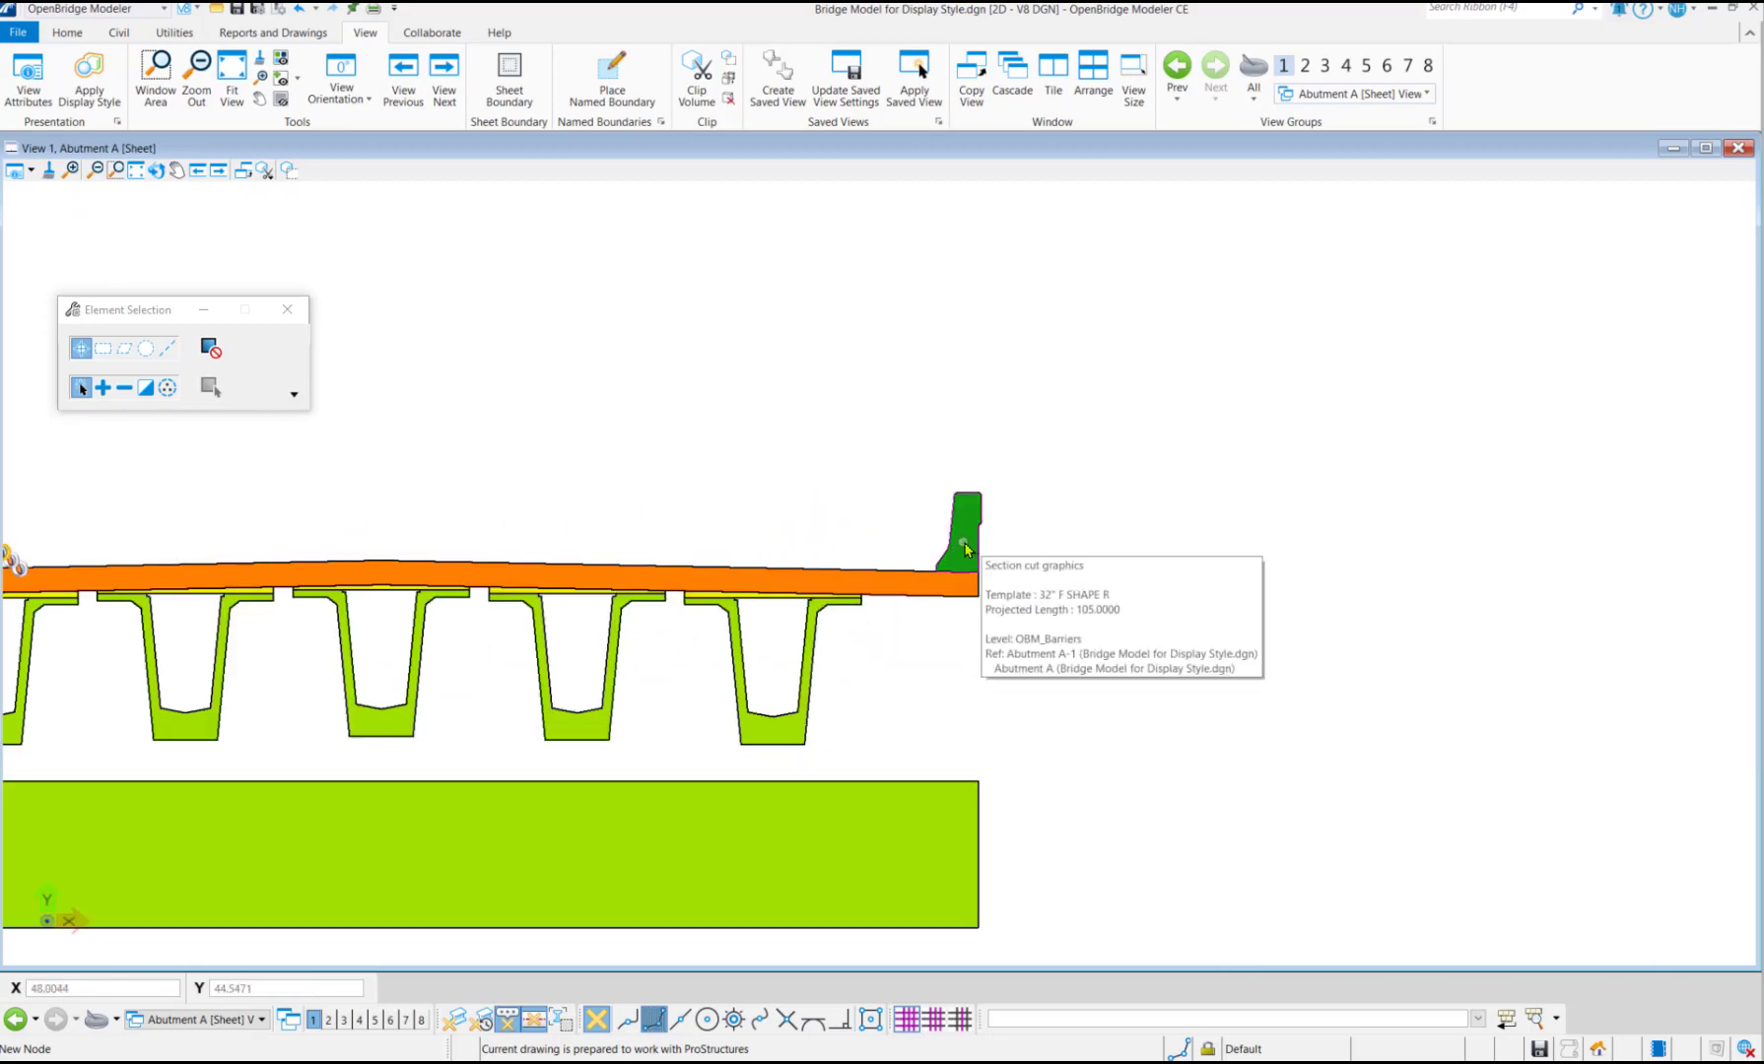
pyautogui.moveTo(961, 556)
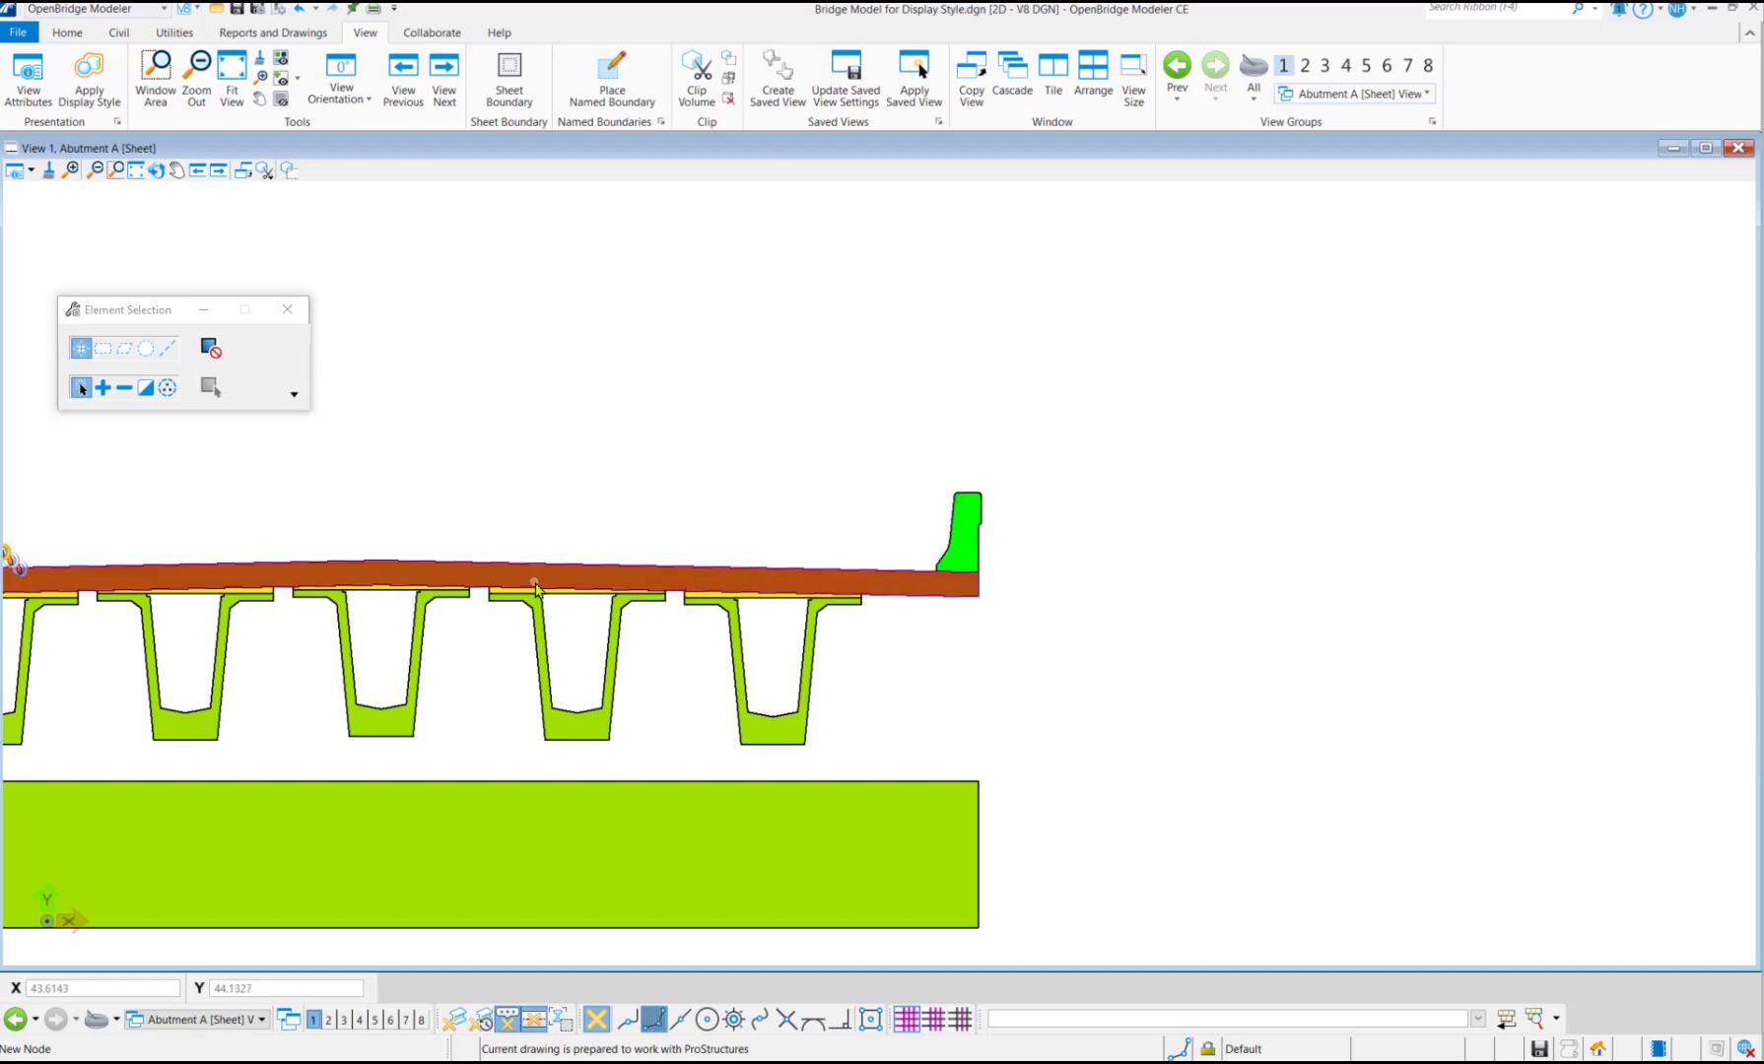
pyautogui.moveTo(536, 589)
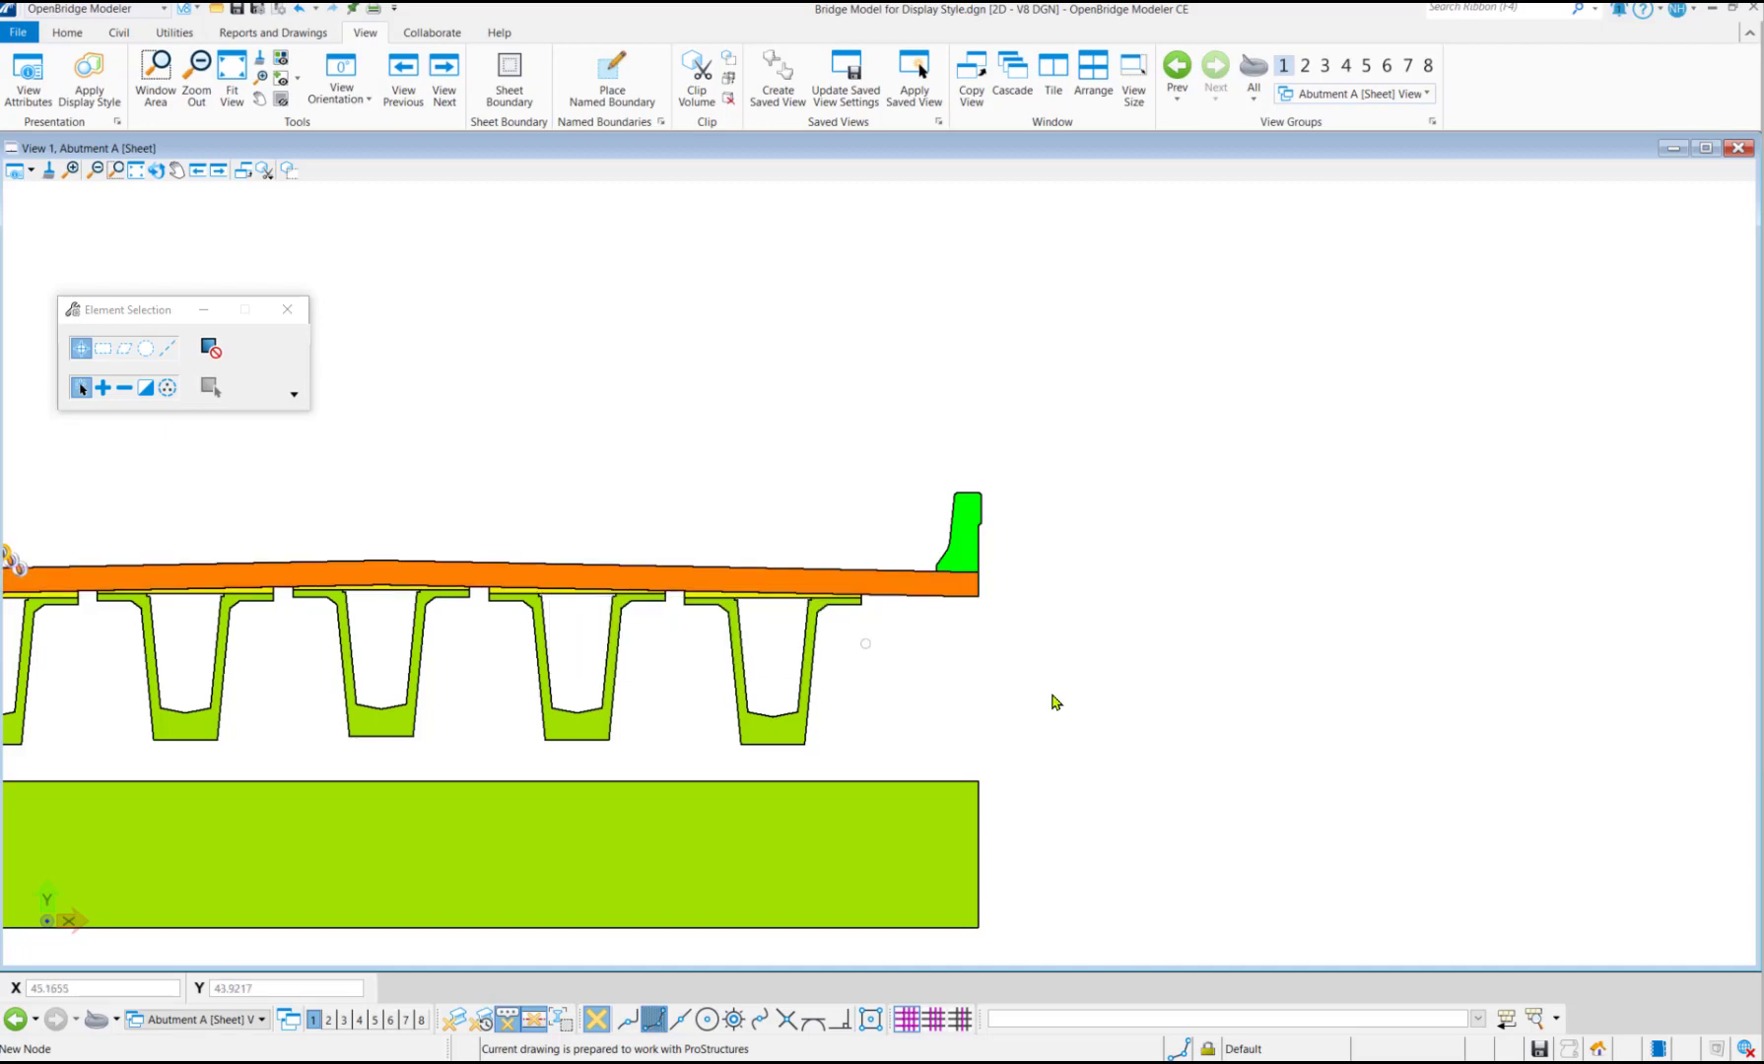
# Inspect the cap's section cut graphics on the Abutment A sheet, and switch to the Default view group to see the 3D bridge
pyautogui.scroll(-2, 1199, 712)
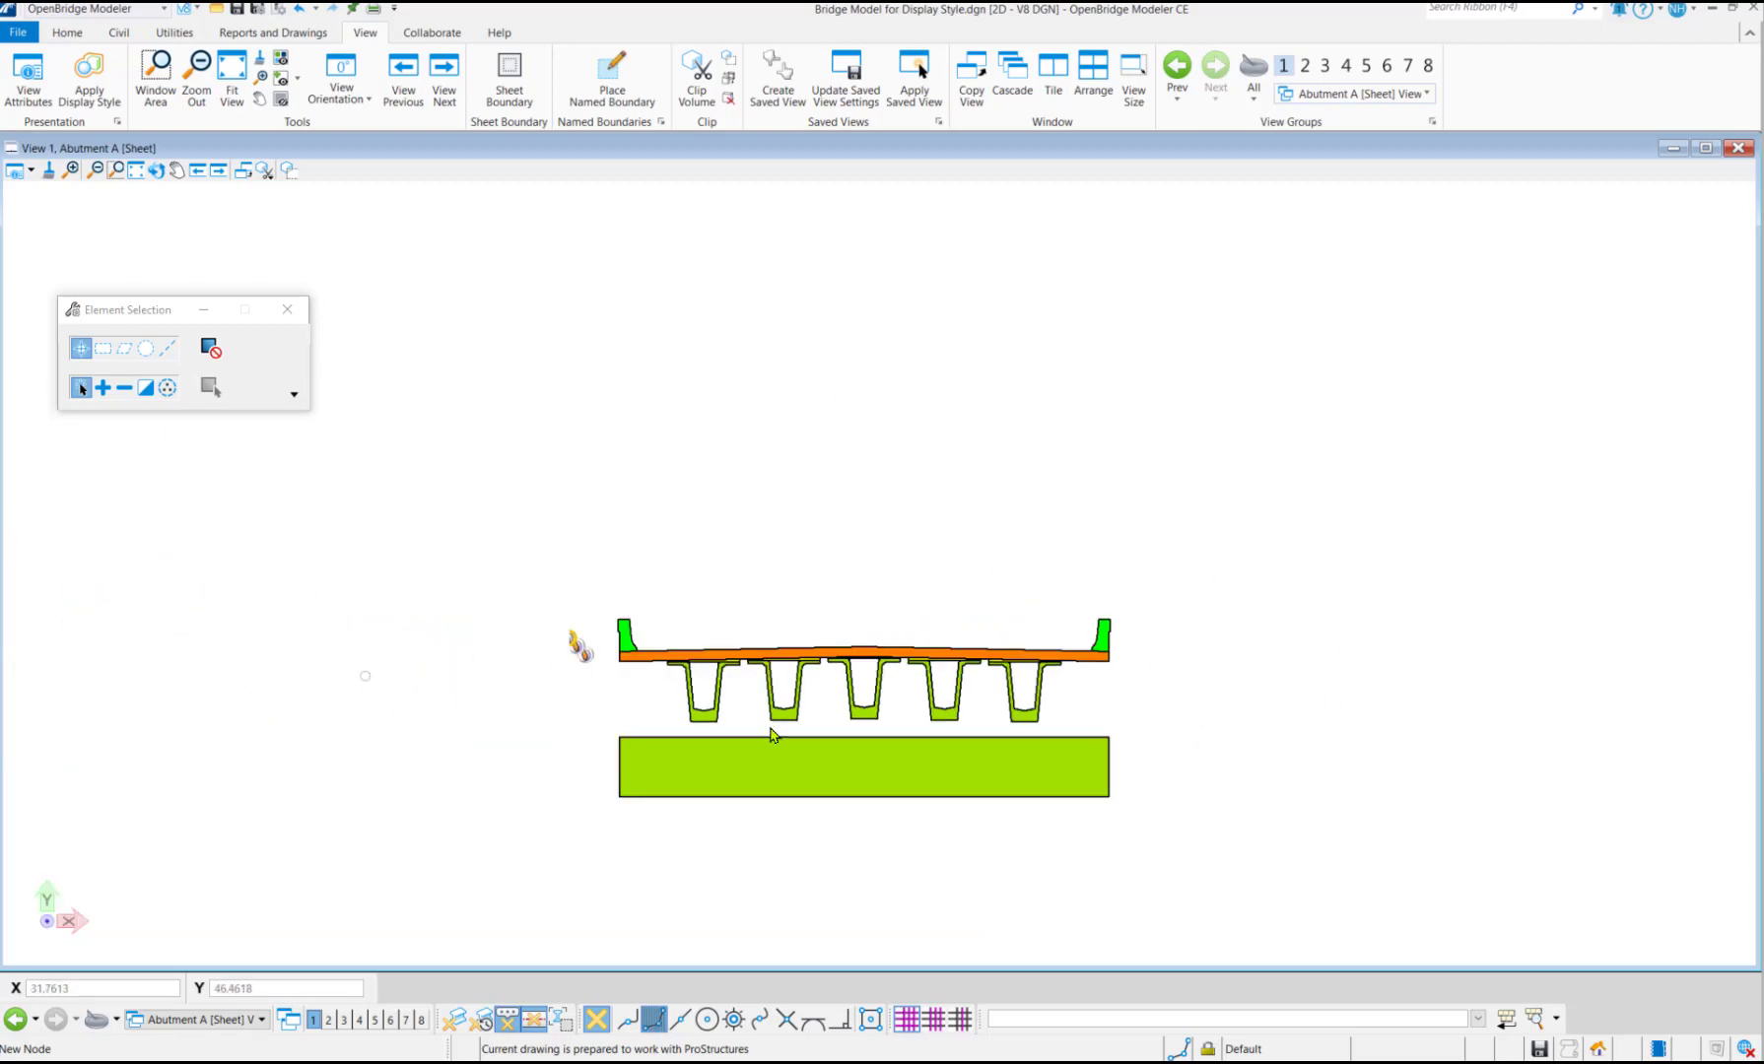
pyautogui.moveTo(698, 741)
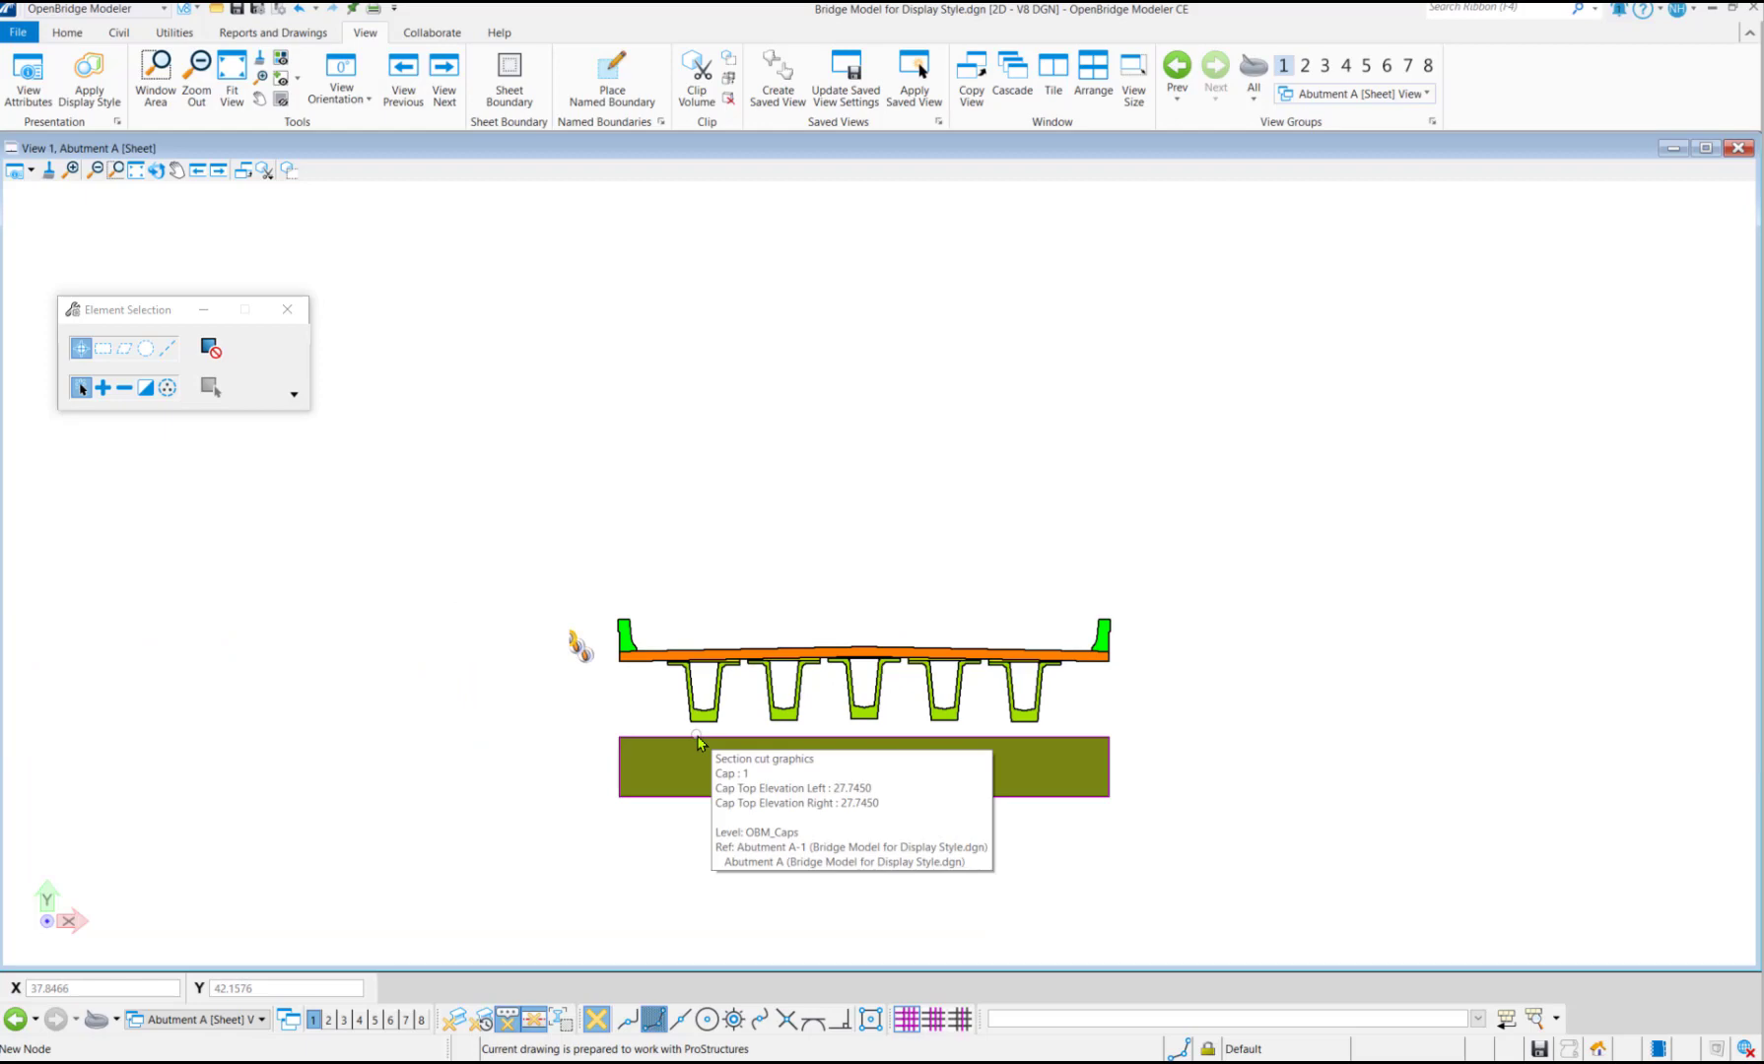
pyautogui.click(260, 1019)
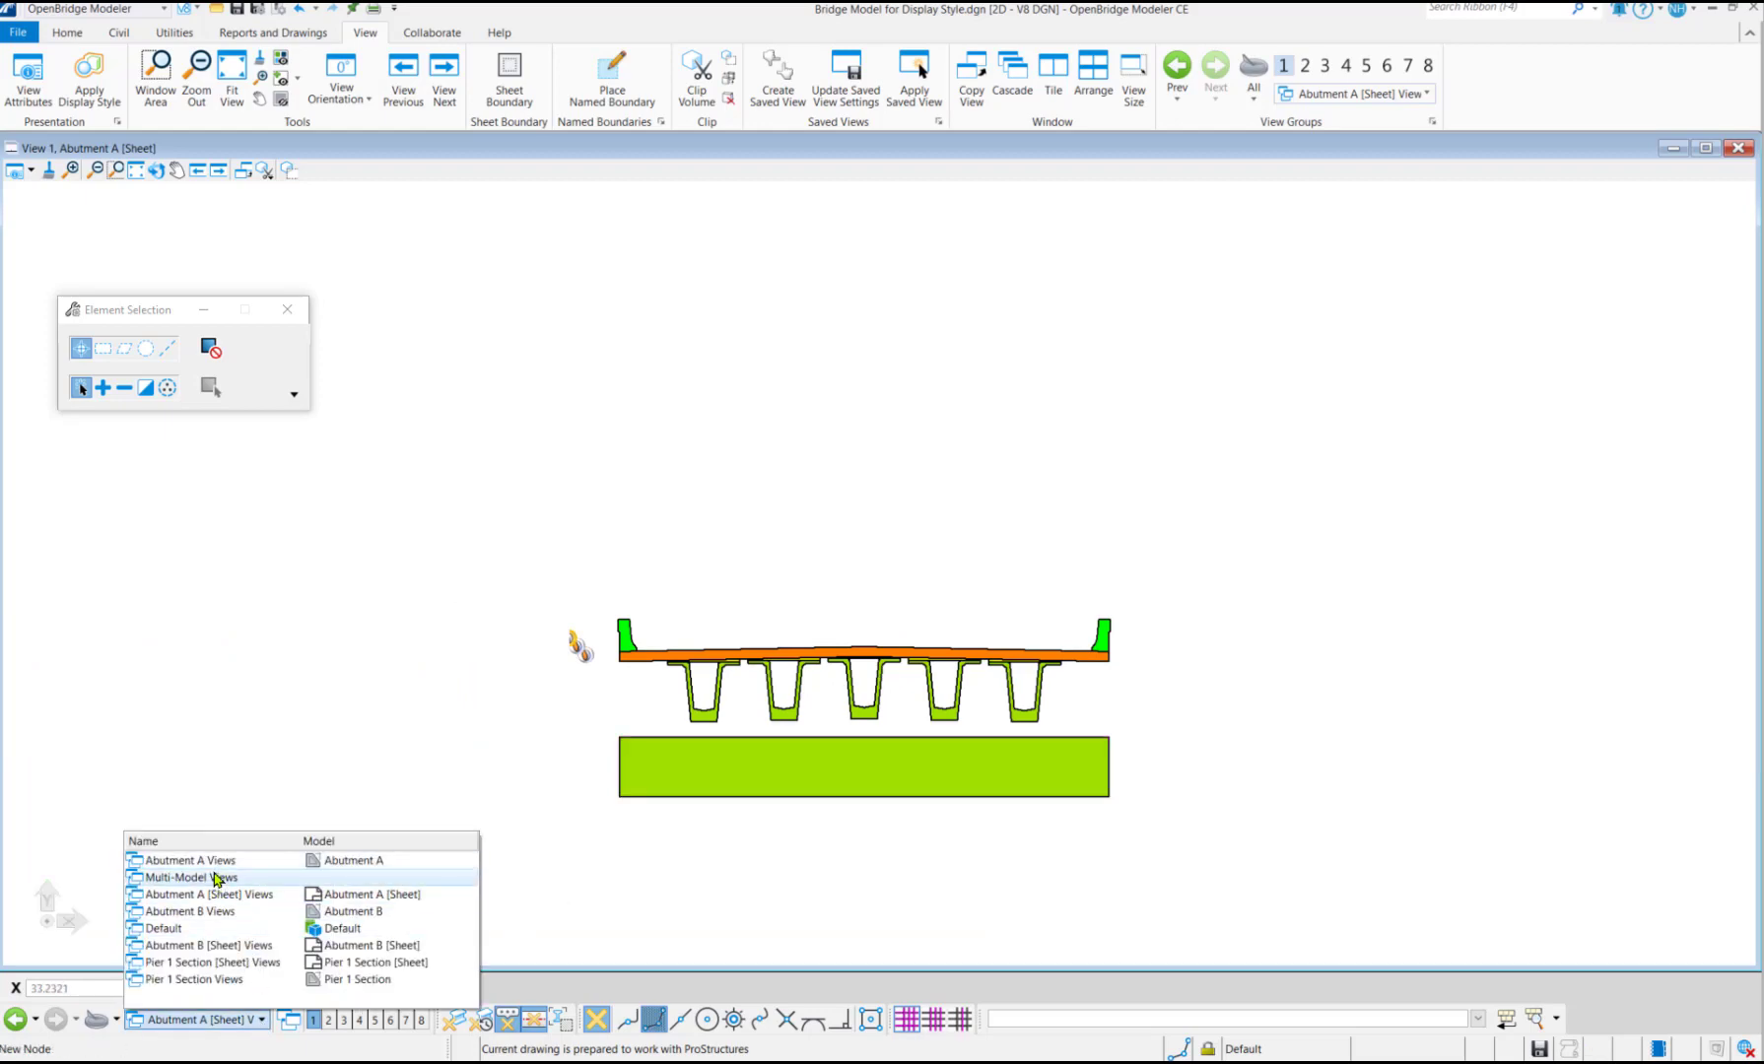
pyautogui.click(181, 928)
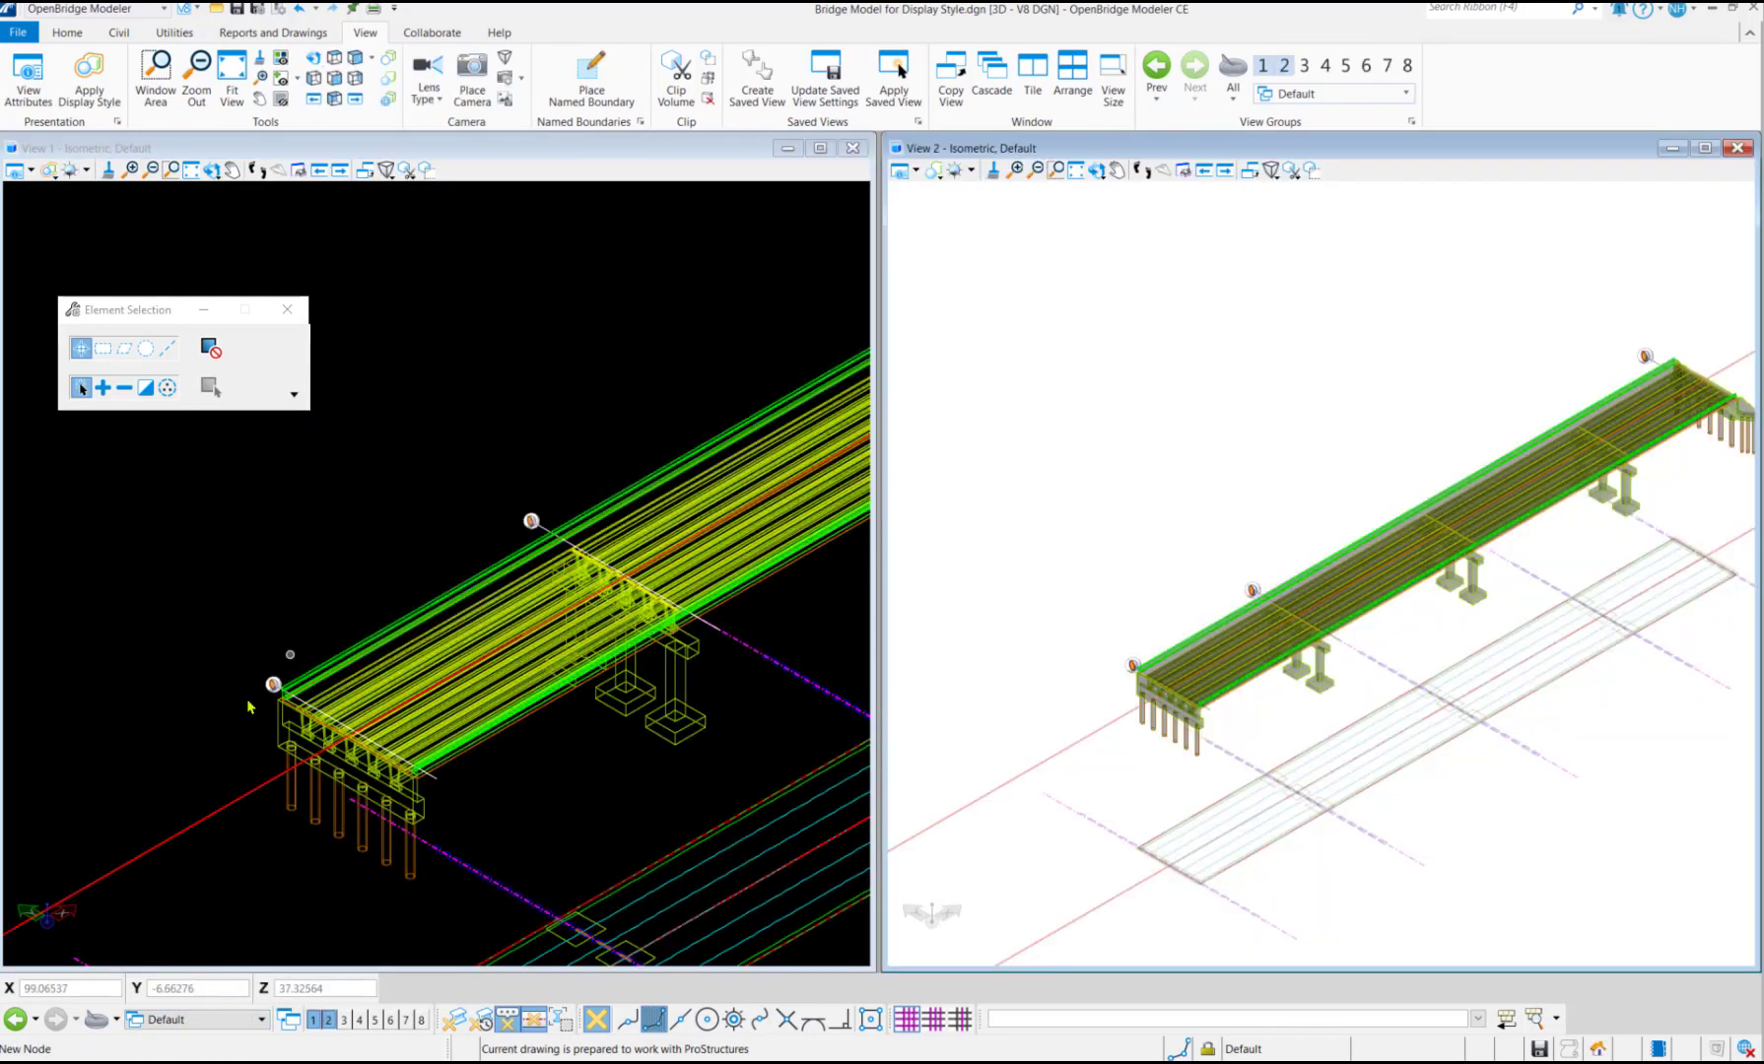
# Compare the Abutment A drawing with its sheet by switching between their view groups, ending in Abutment A Views
pyautogui.click(246, 1022)
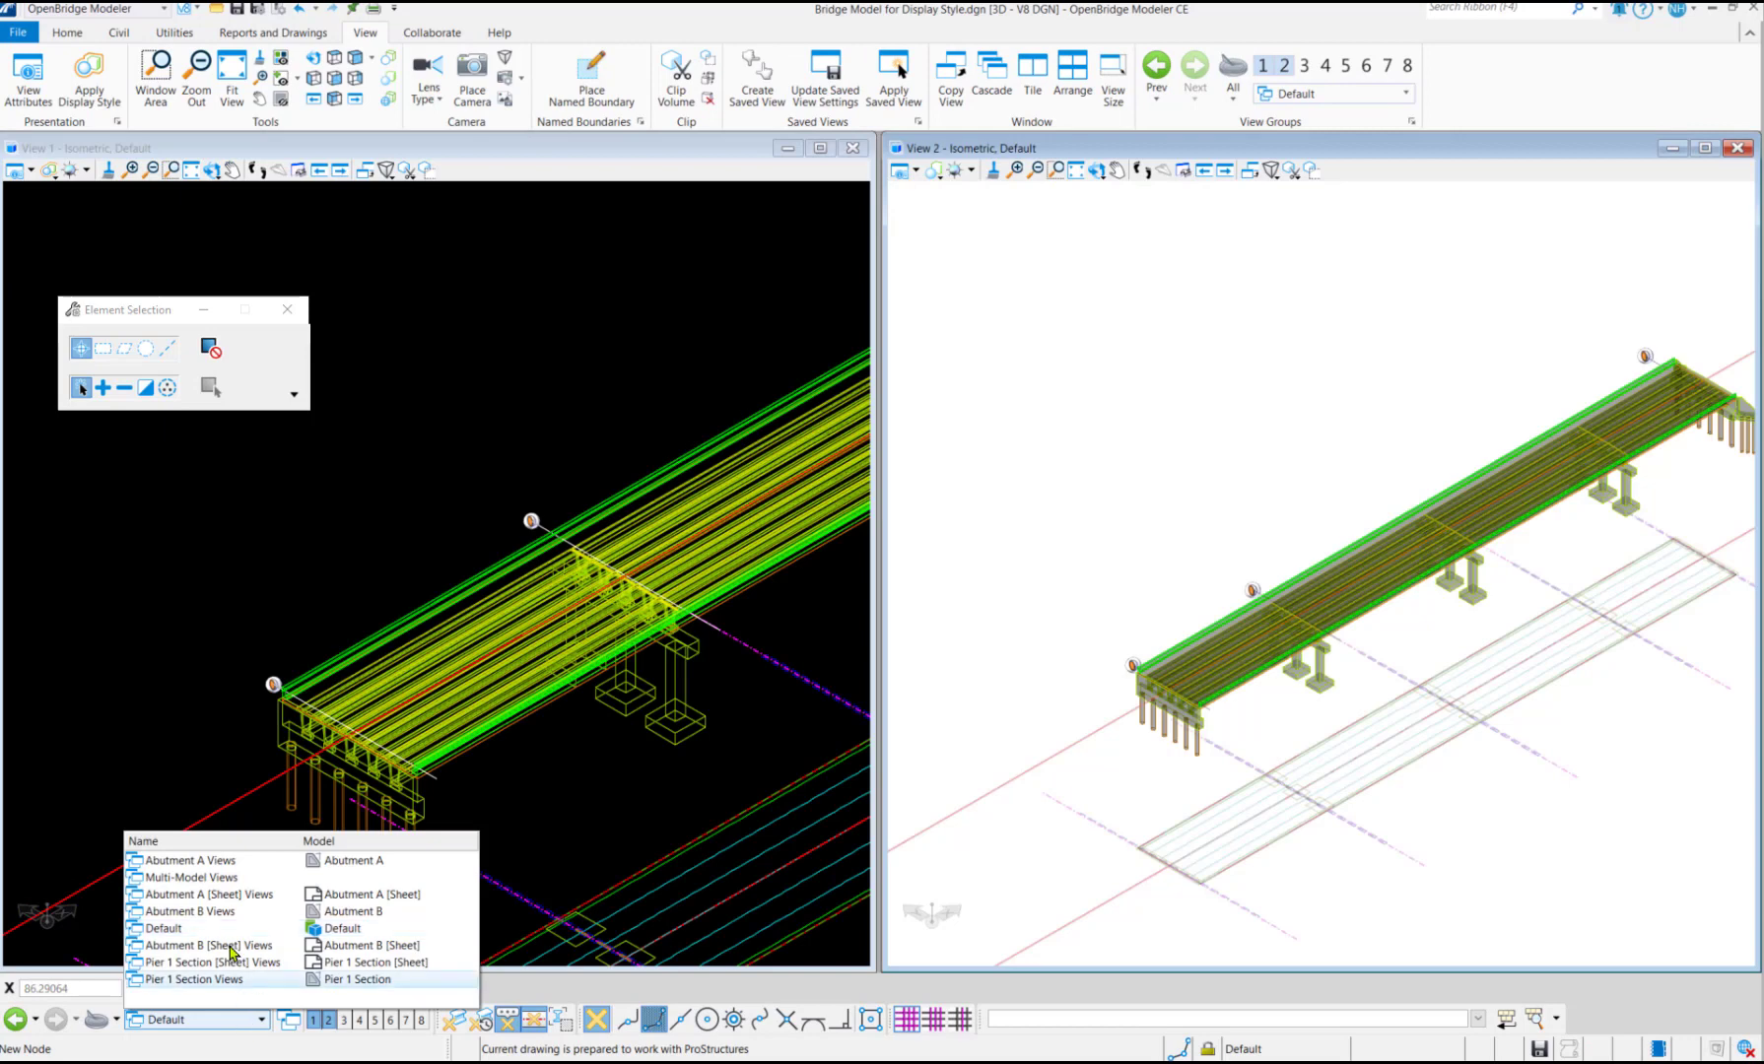
pyautogui.click(209, 862)
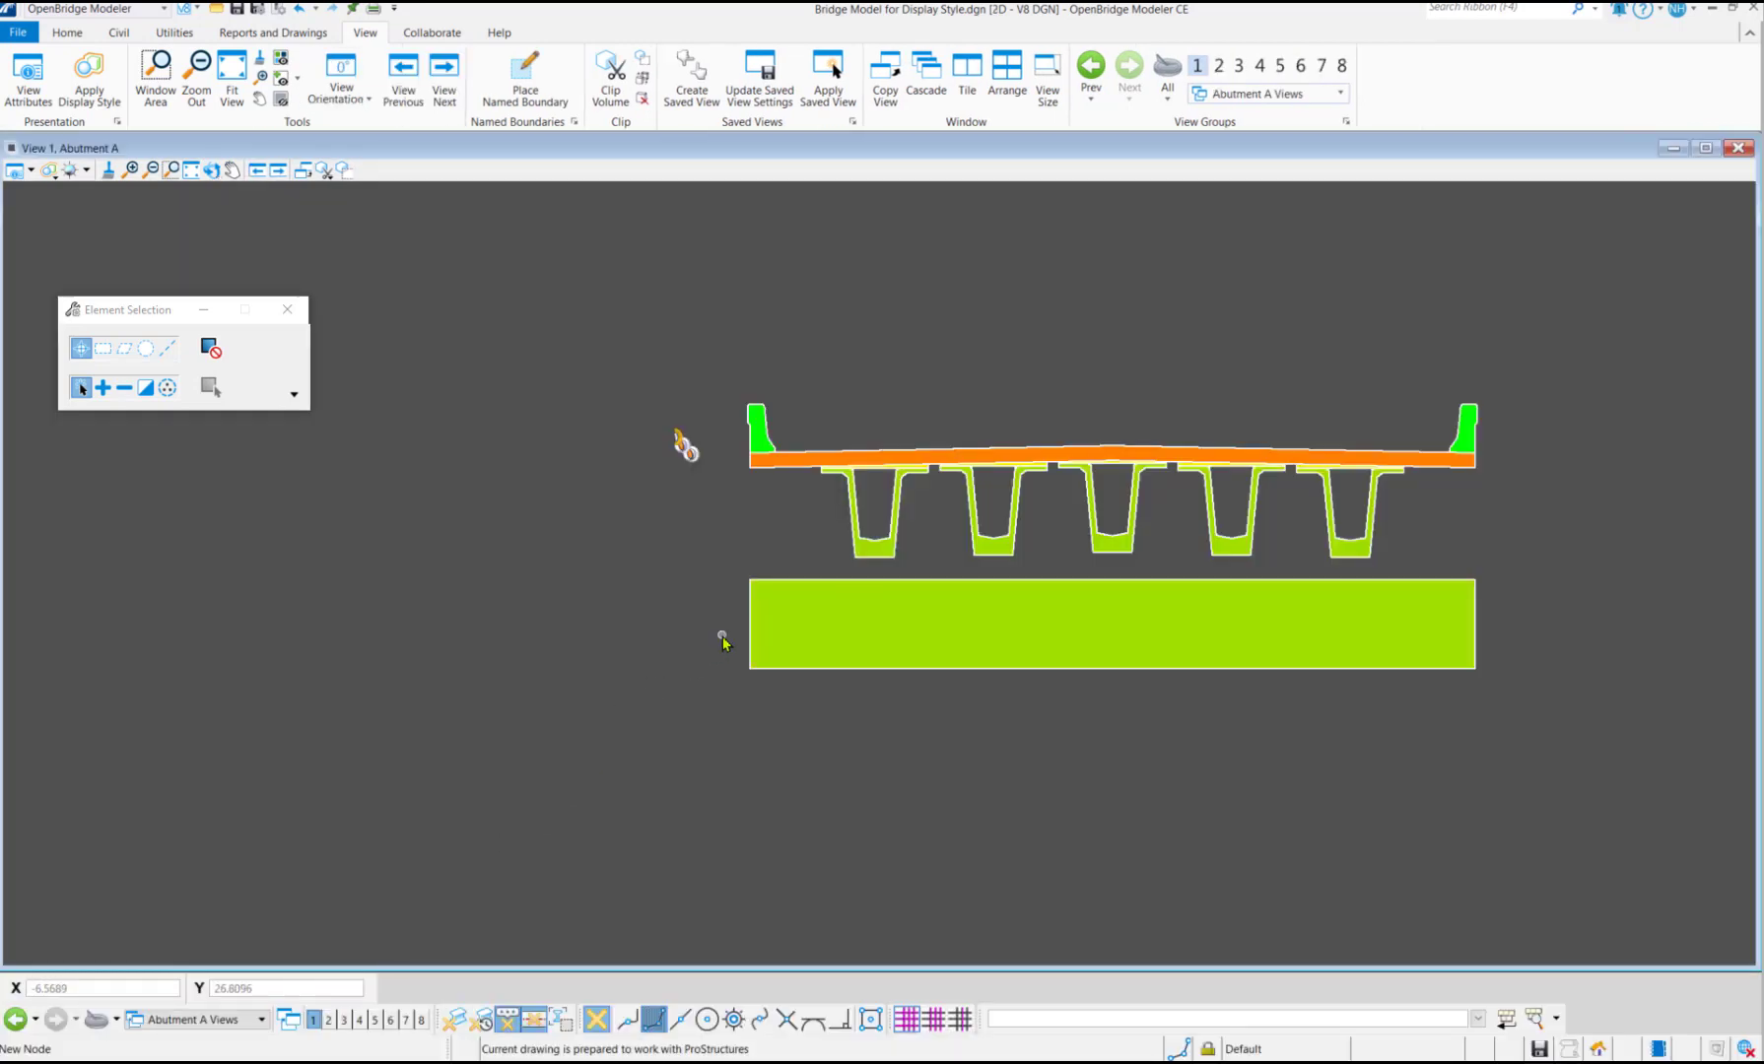
pyautogui.click(262, 1019)
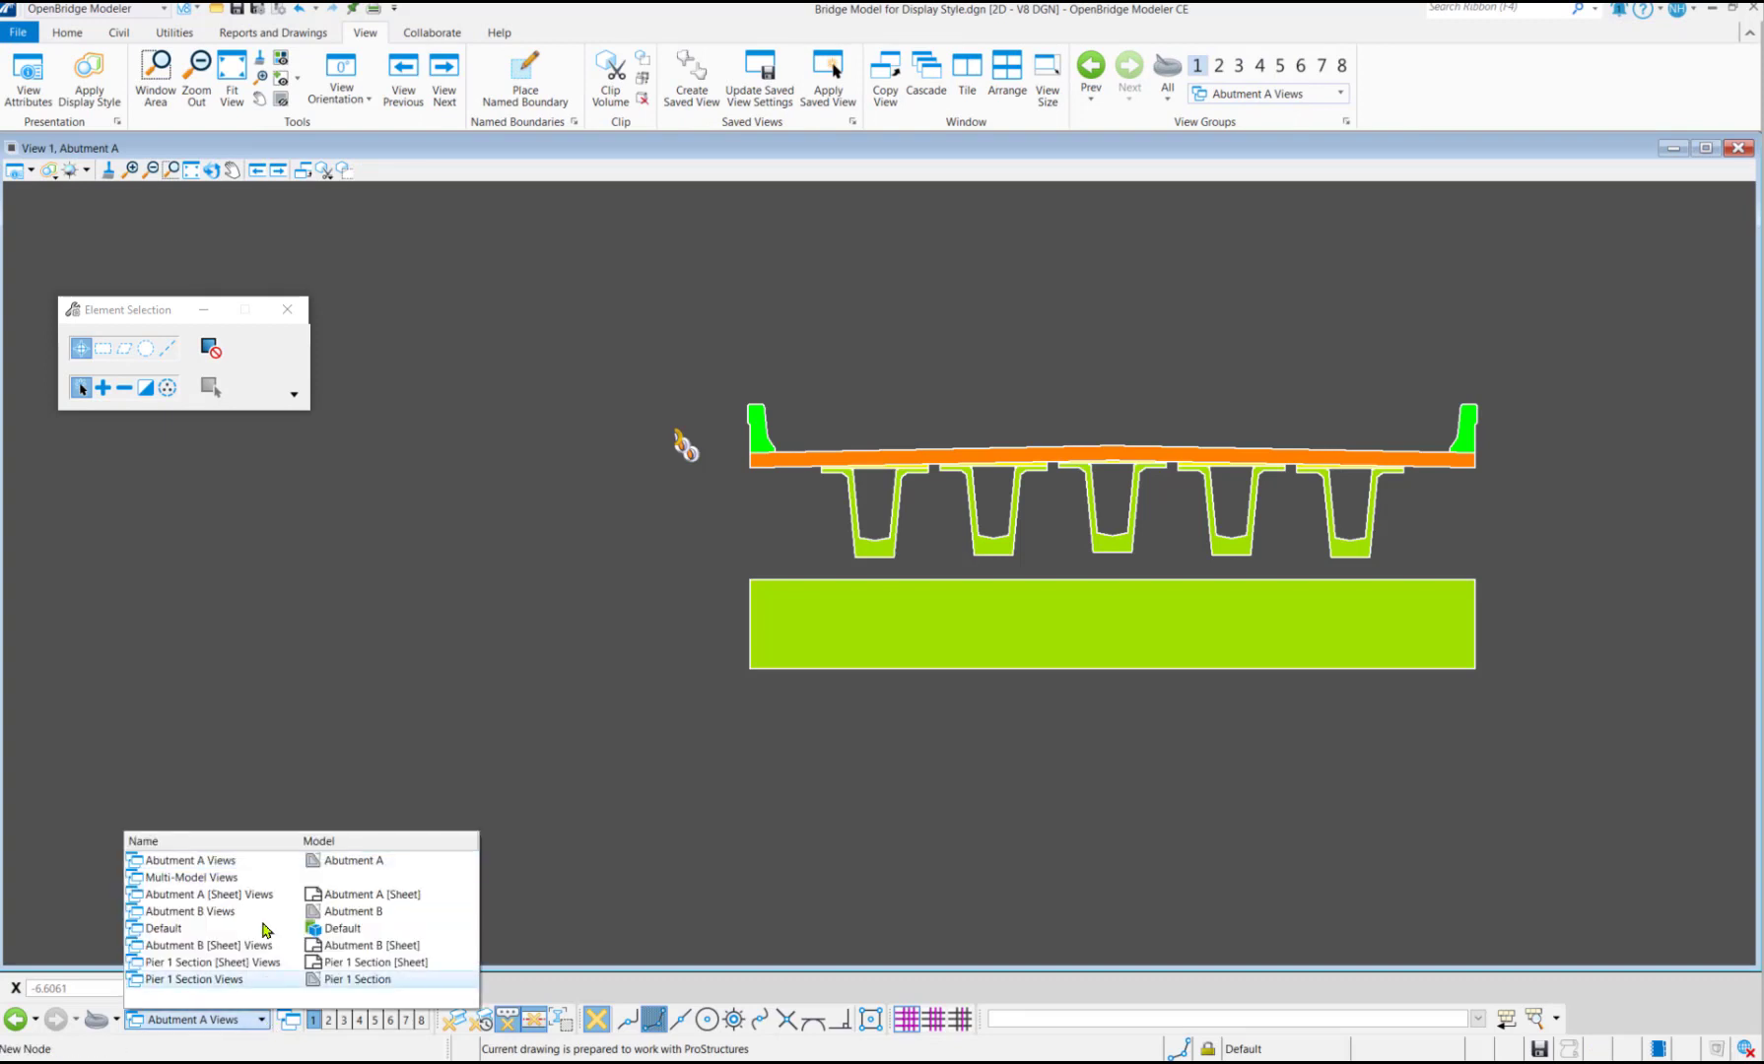
pyautogui.click(254, 894)
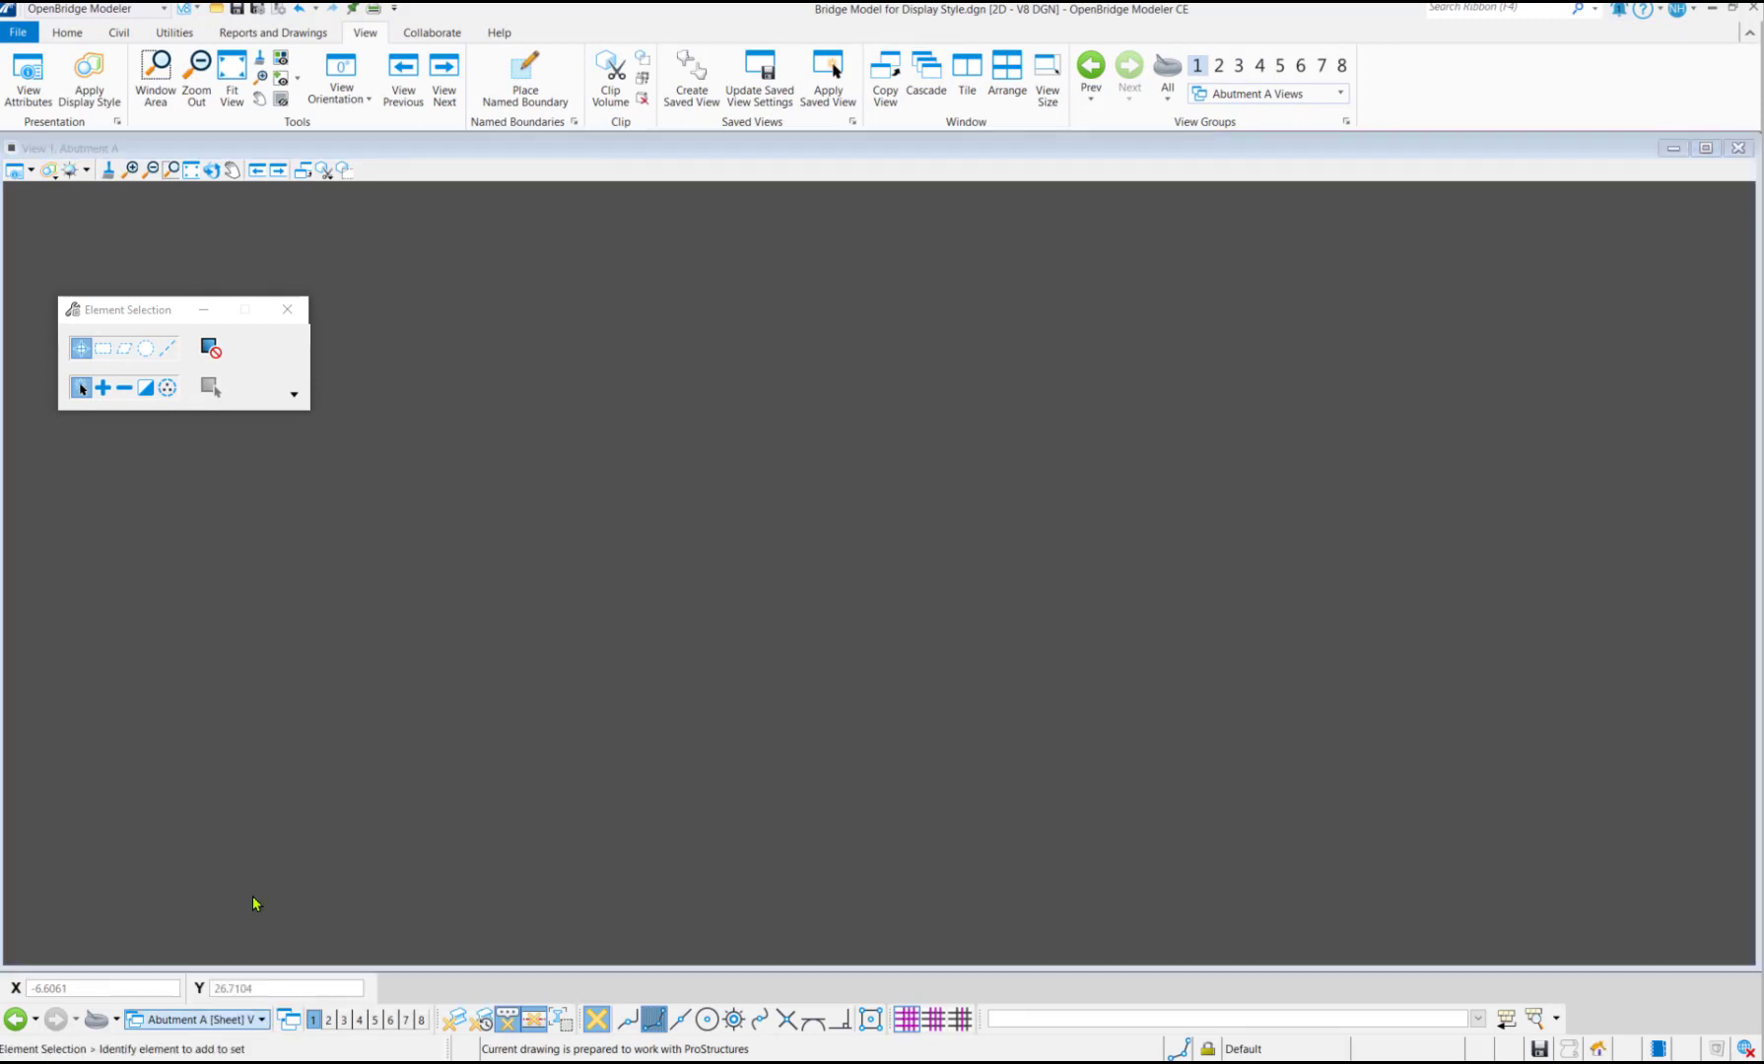
pyautogui.click(230, 1012)
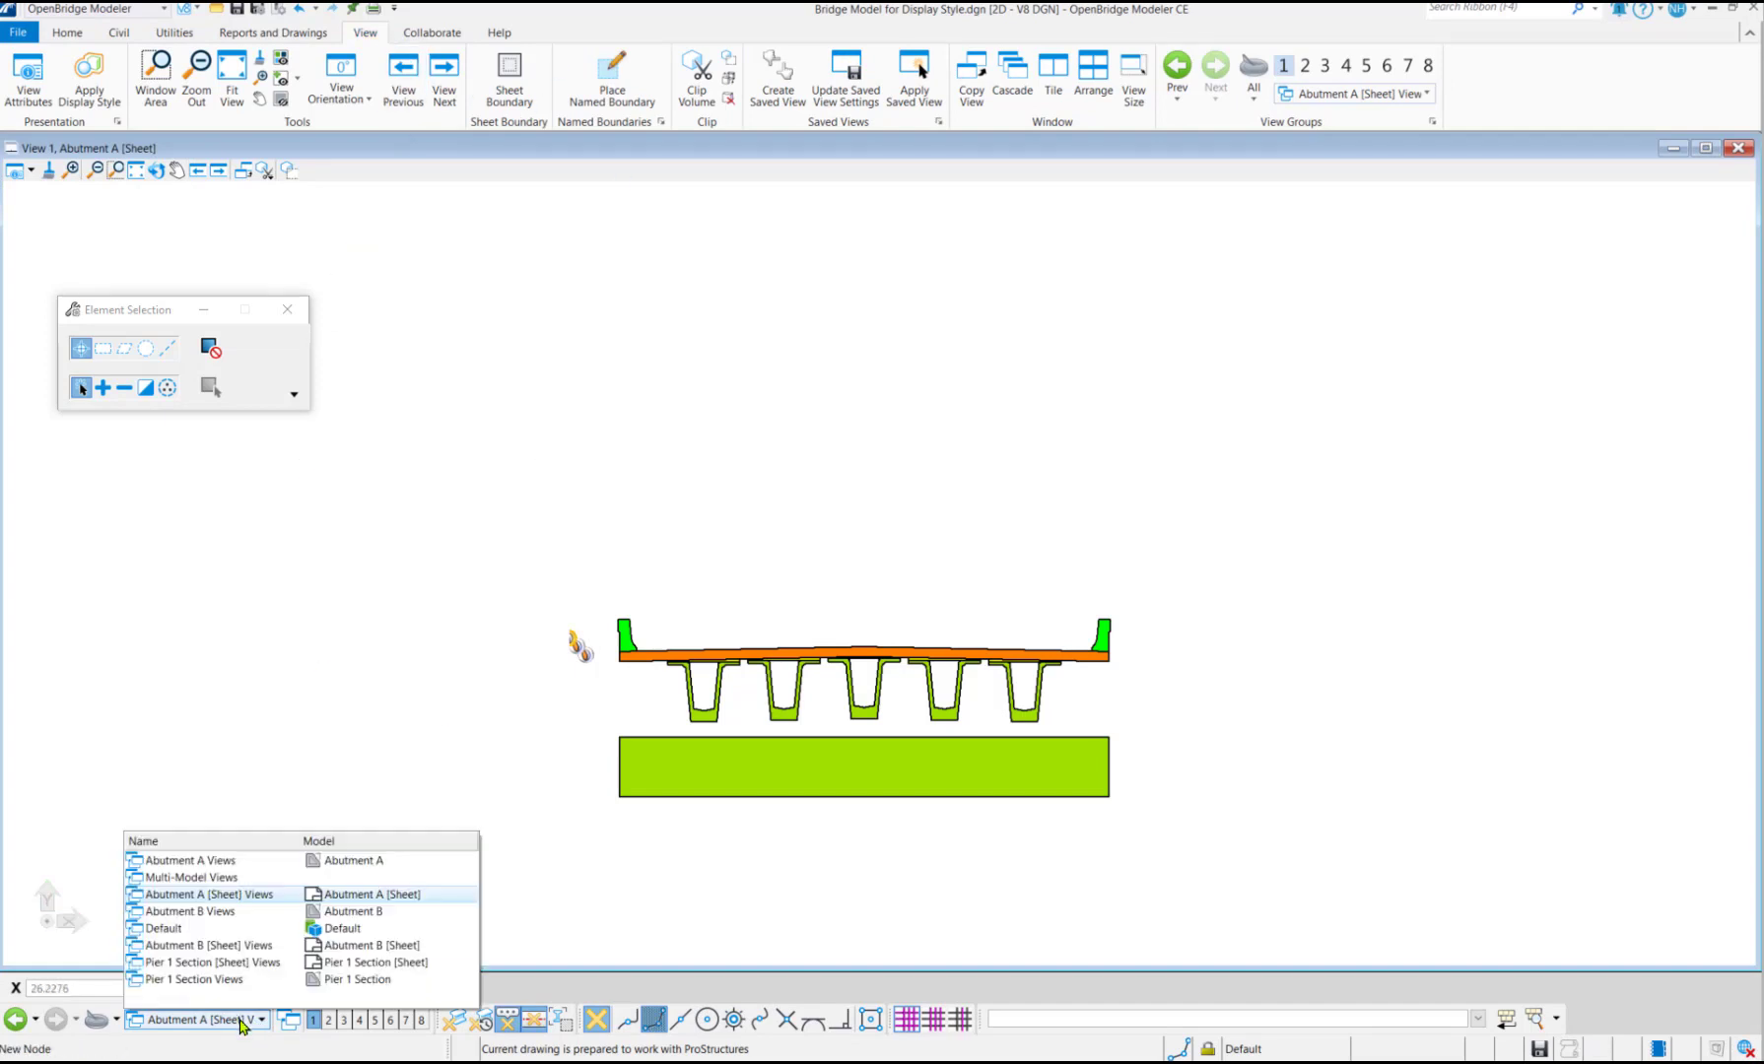
pyautogui.click(209, 863)
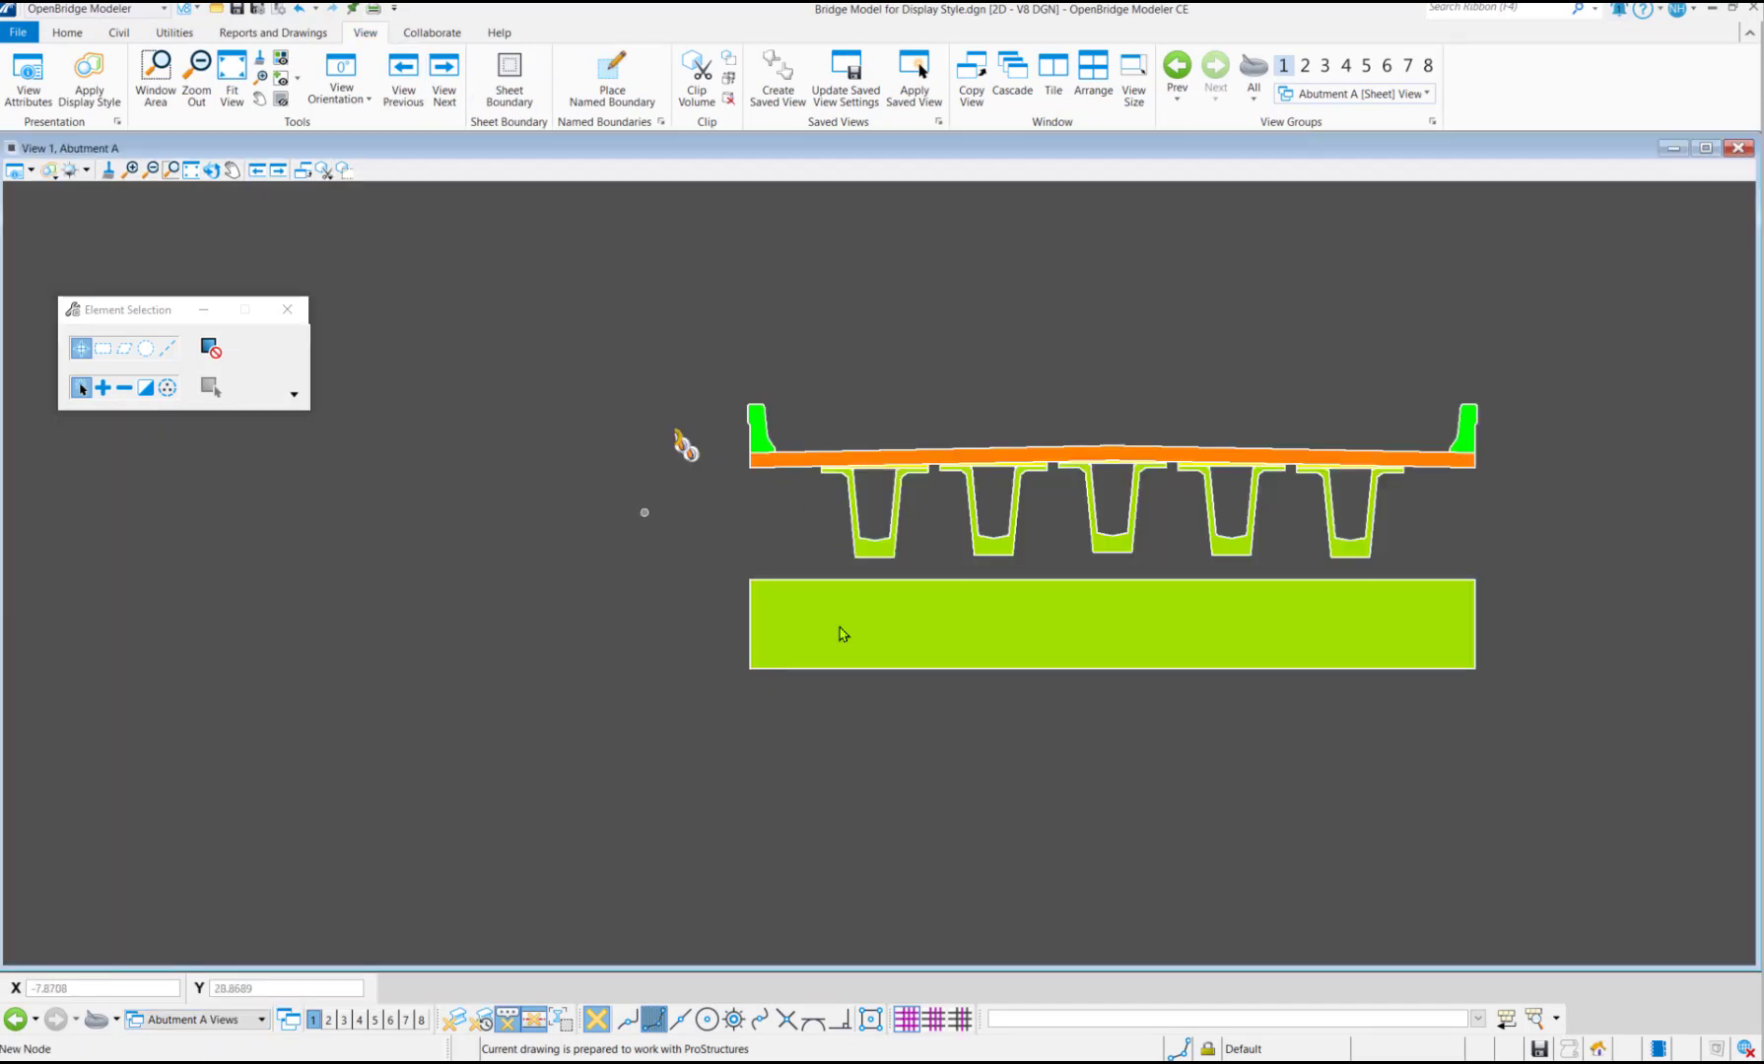
# Open the display rules from the Cut Test display style and select the Test Rules set
pyautogui.click(118, 123)
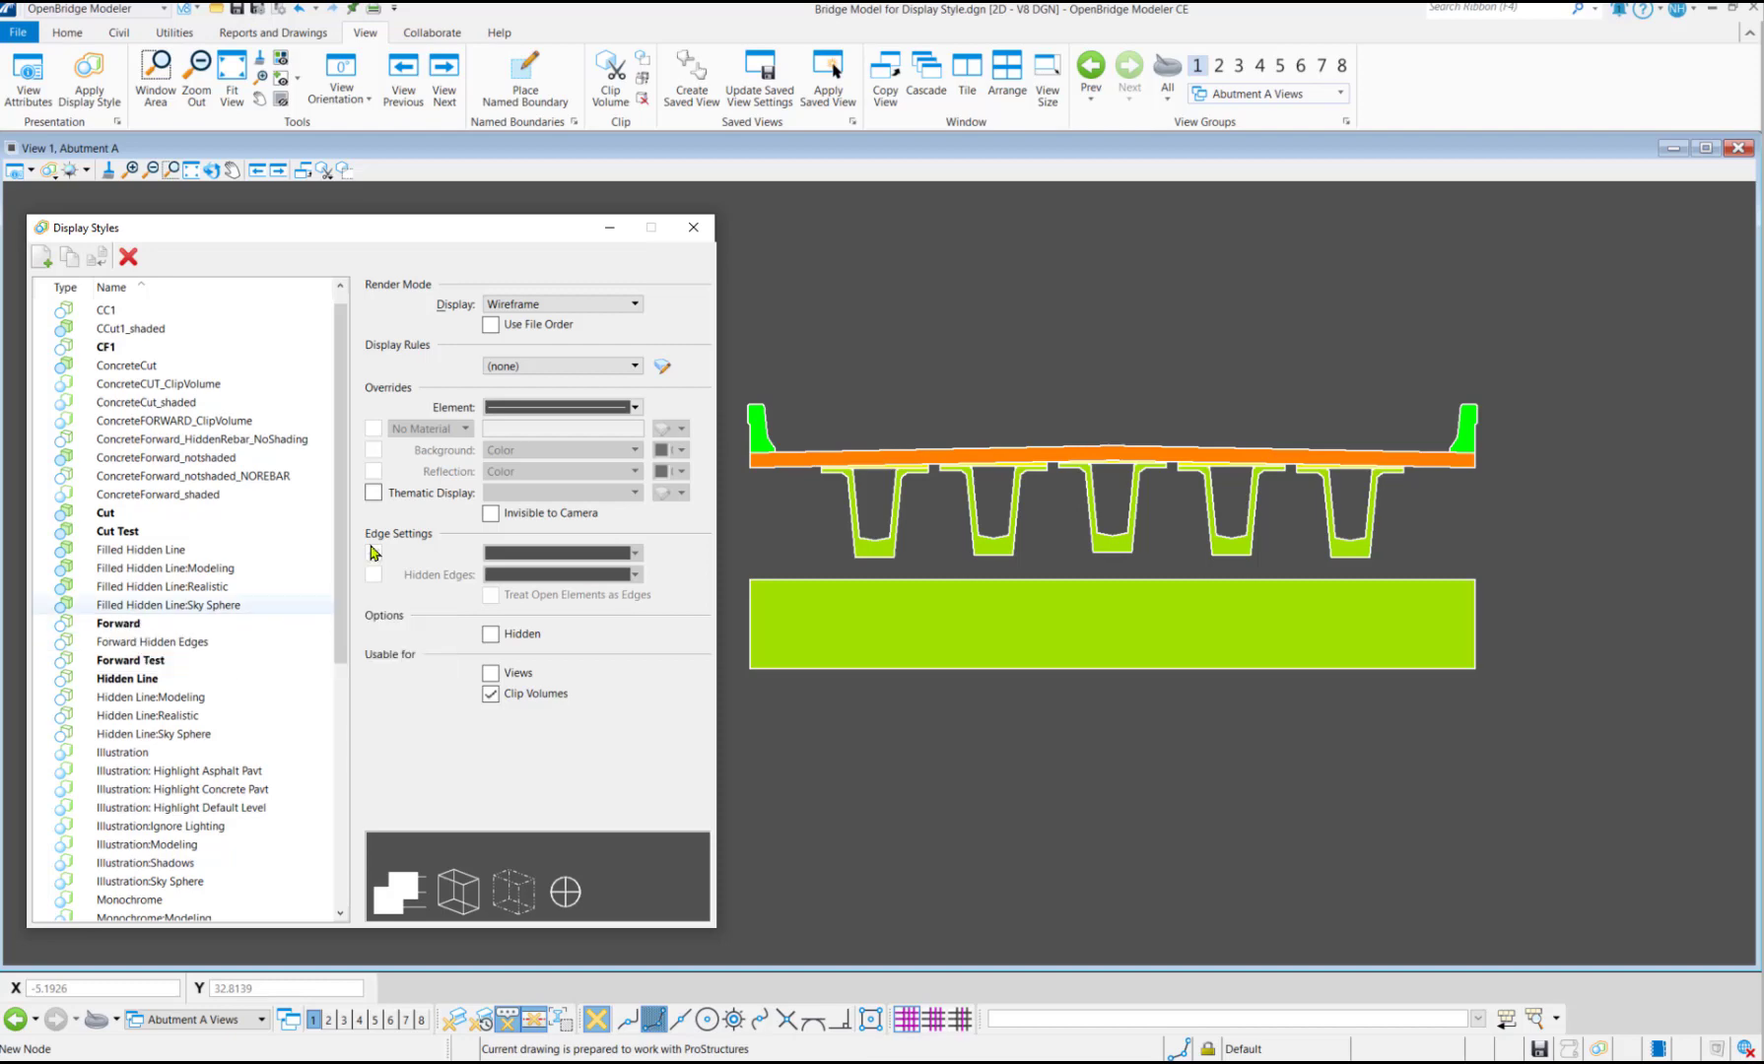
pyautogui.click(690, 225)
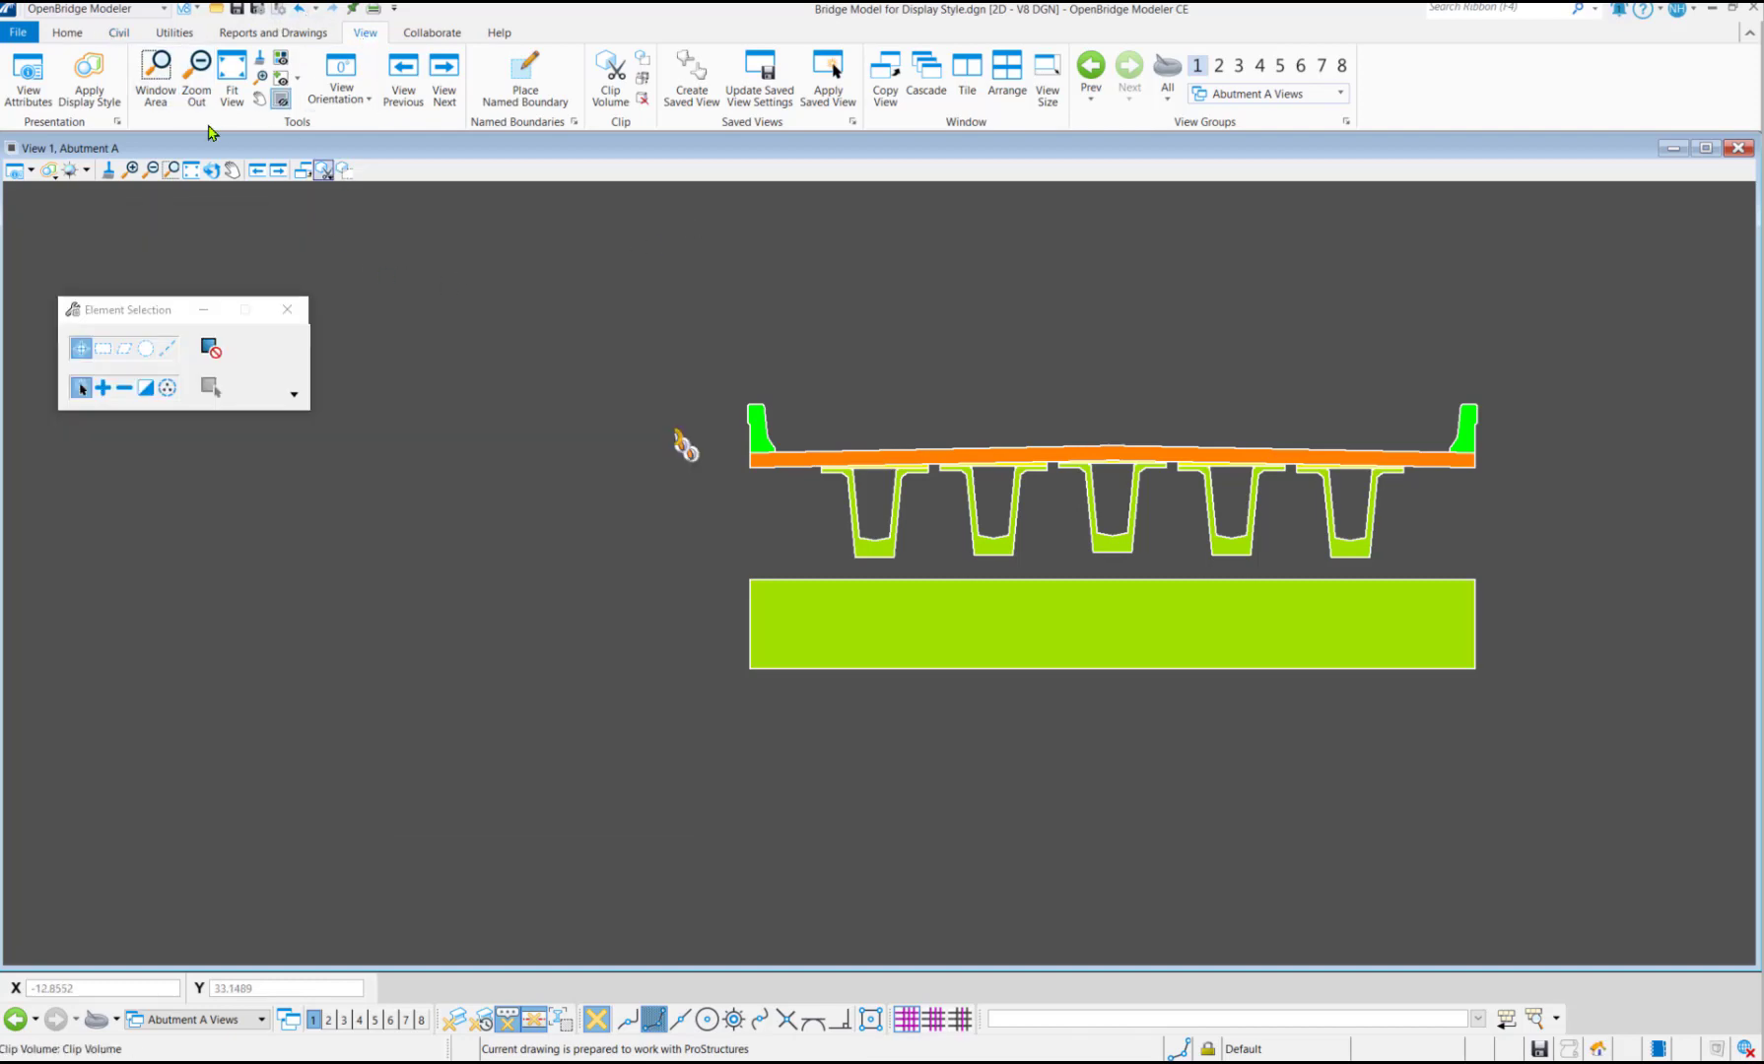
pyautogui.click(117, 121)
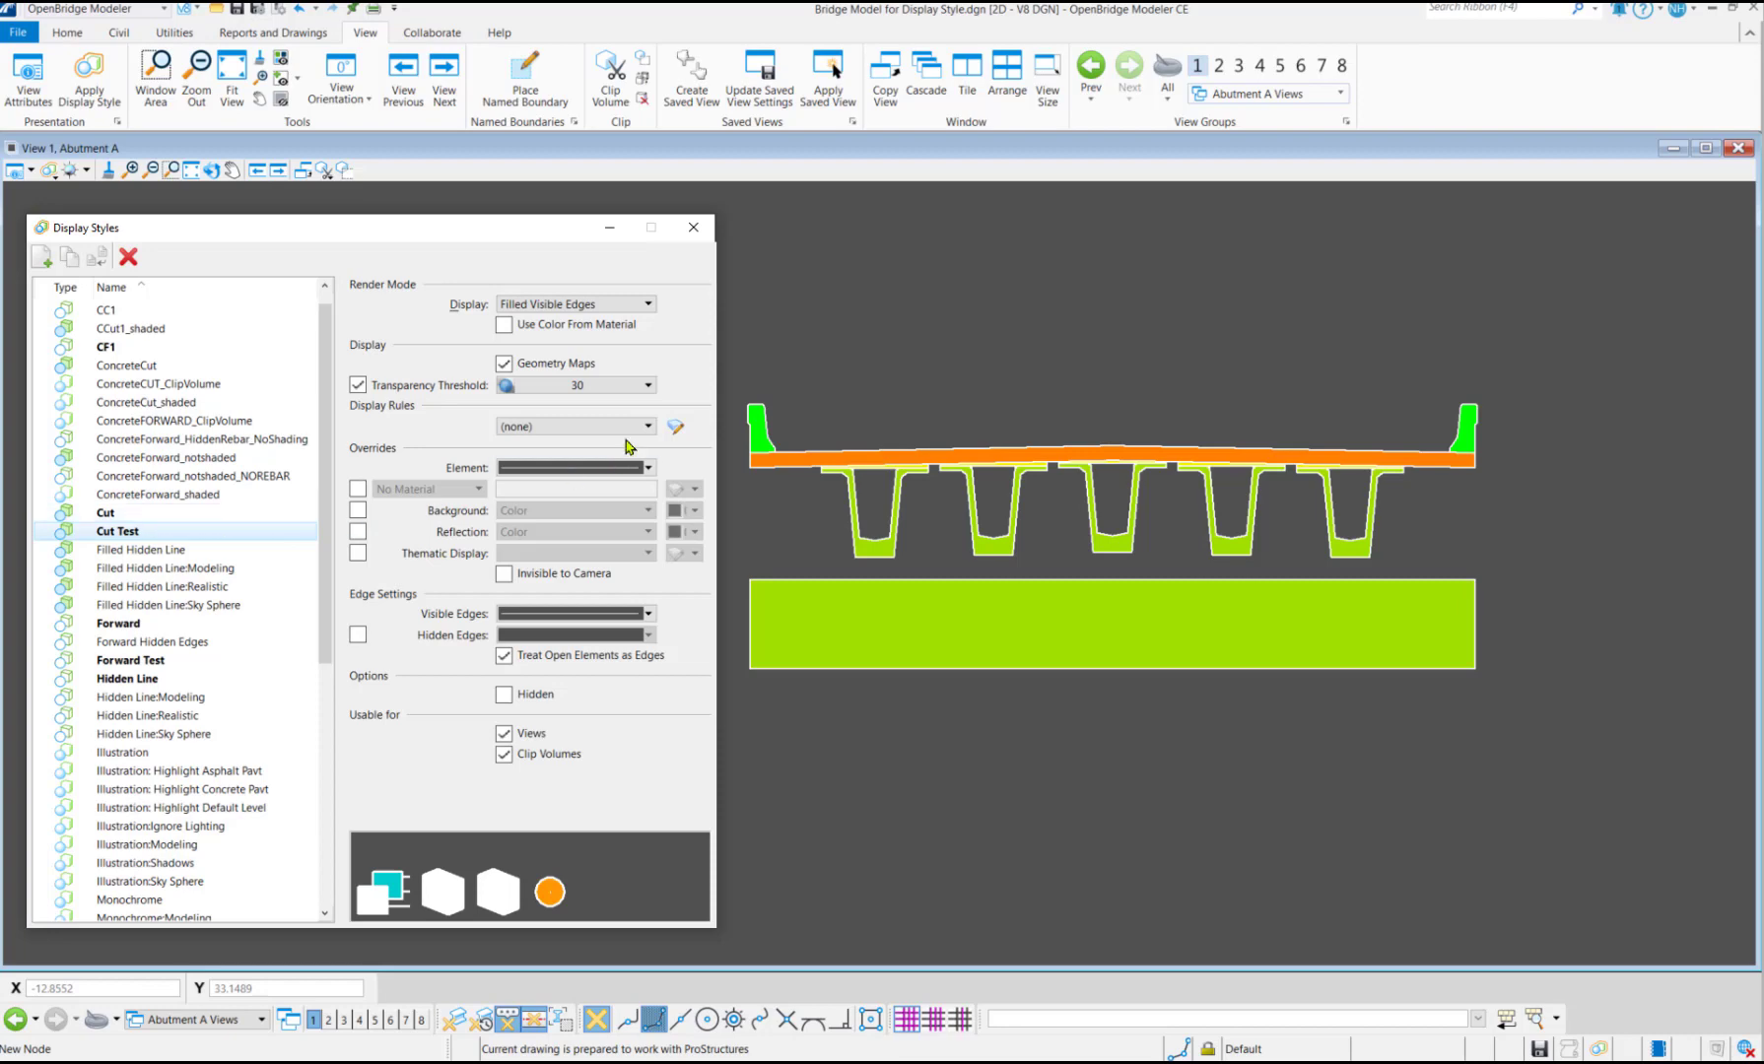
pyautogui.click(674, 427)
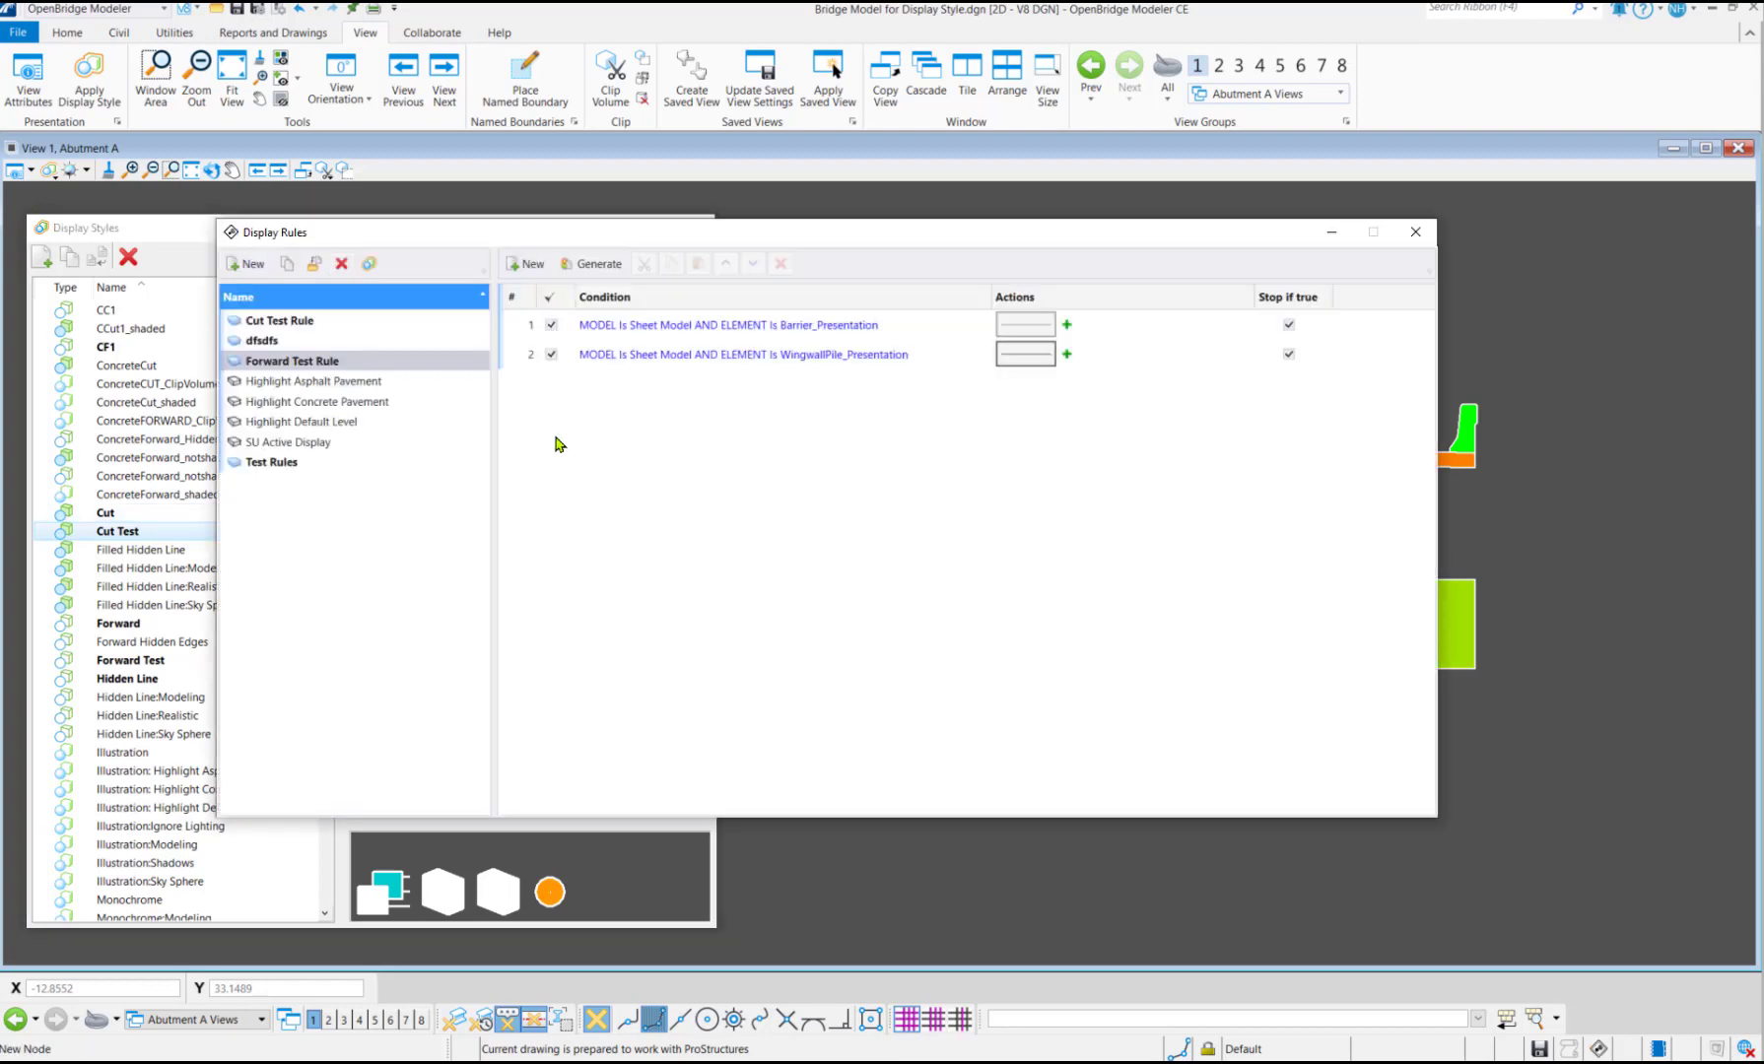
pyautogui.click(287, 323)
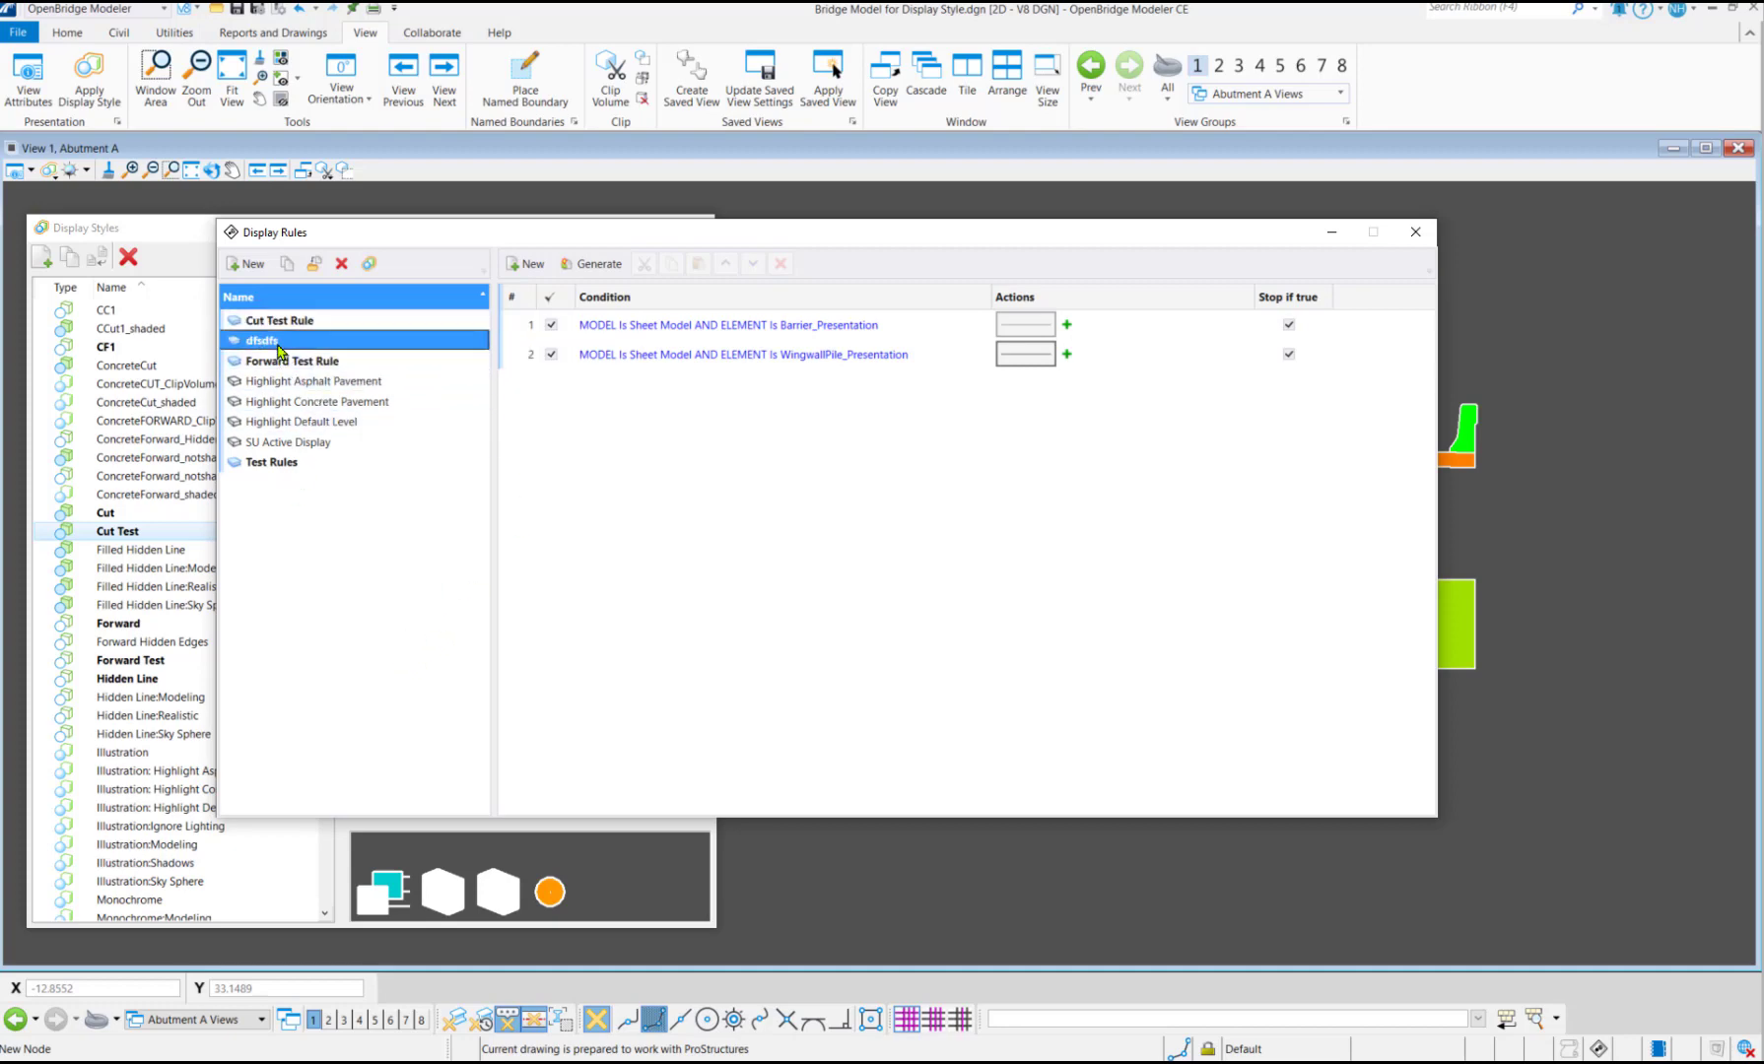
pyautogui.click(276, 462)
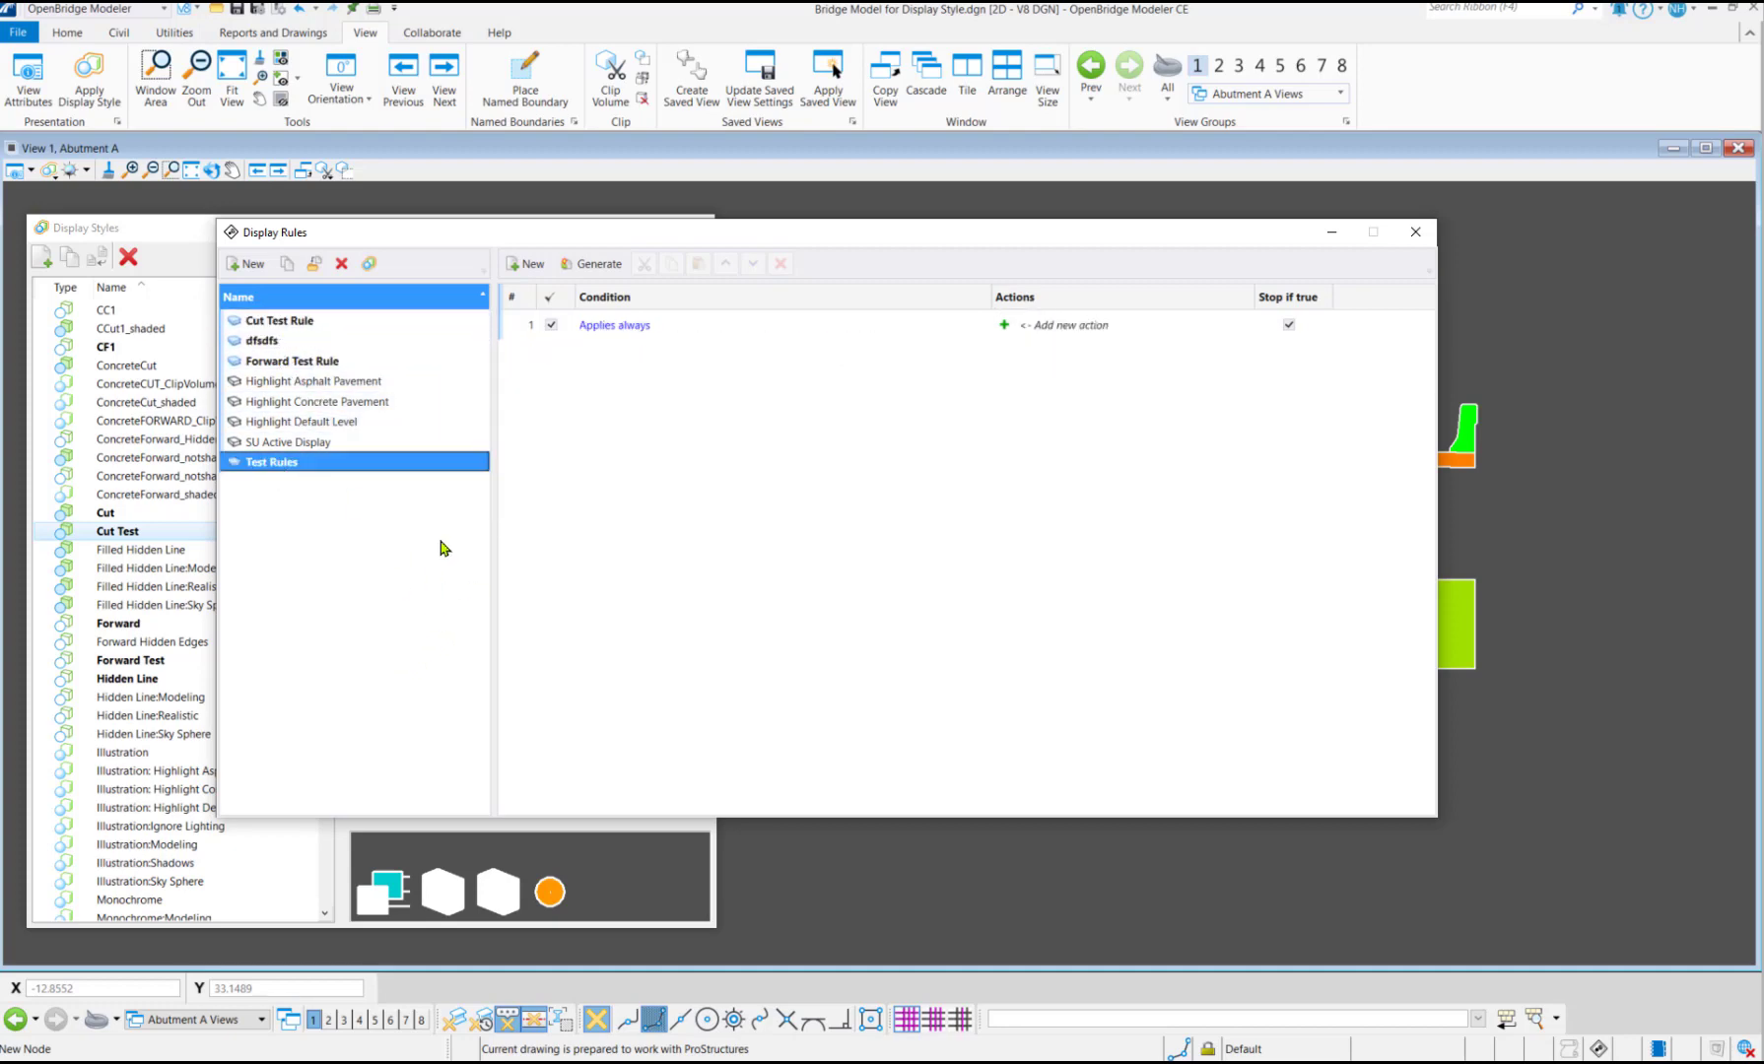
# Edit the condition of the first rule in Test Rules and set its criterion to MODEL Is Sheet Model
pyautogui.click(634, 326)
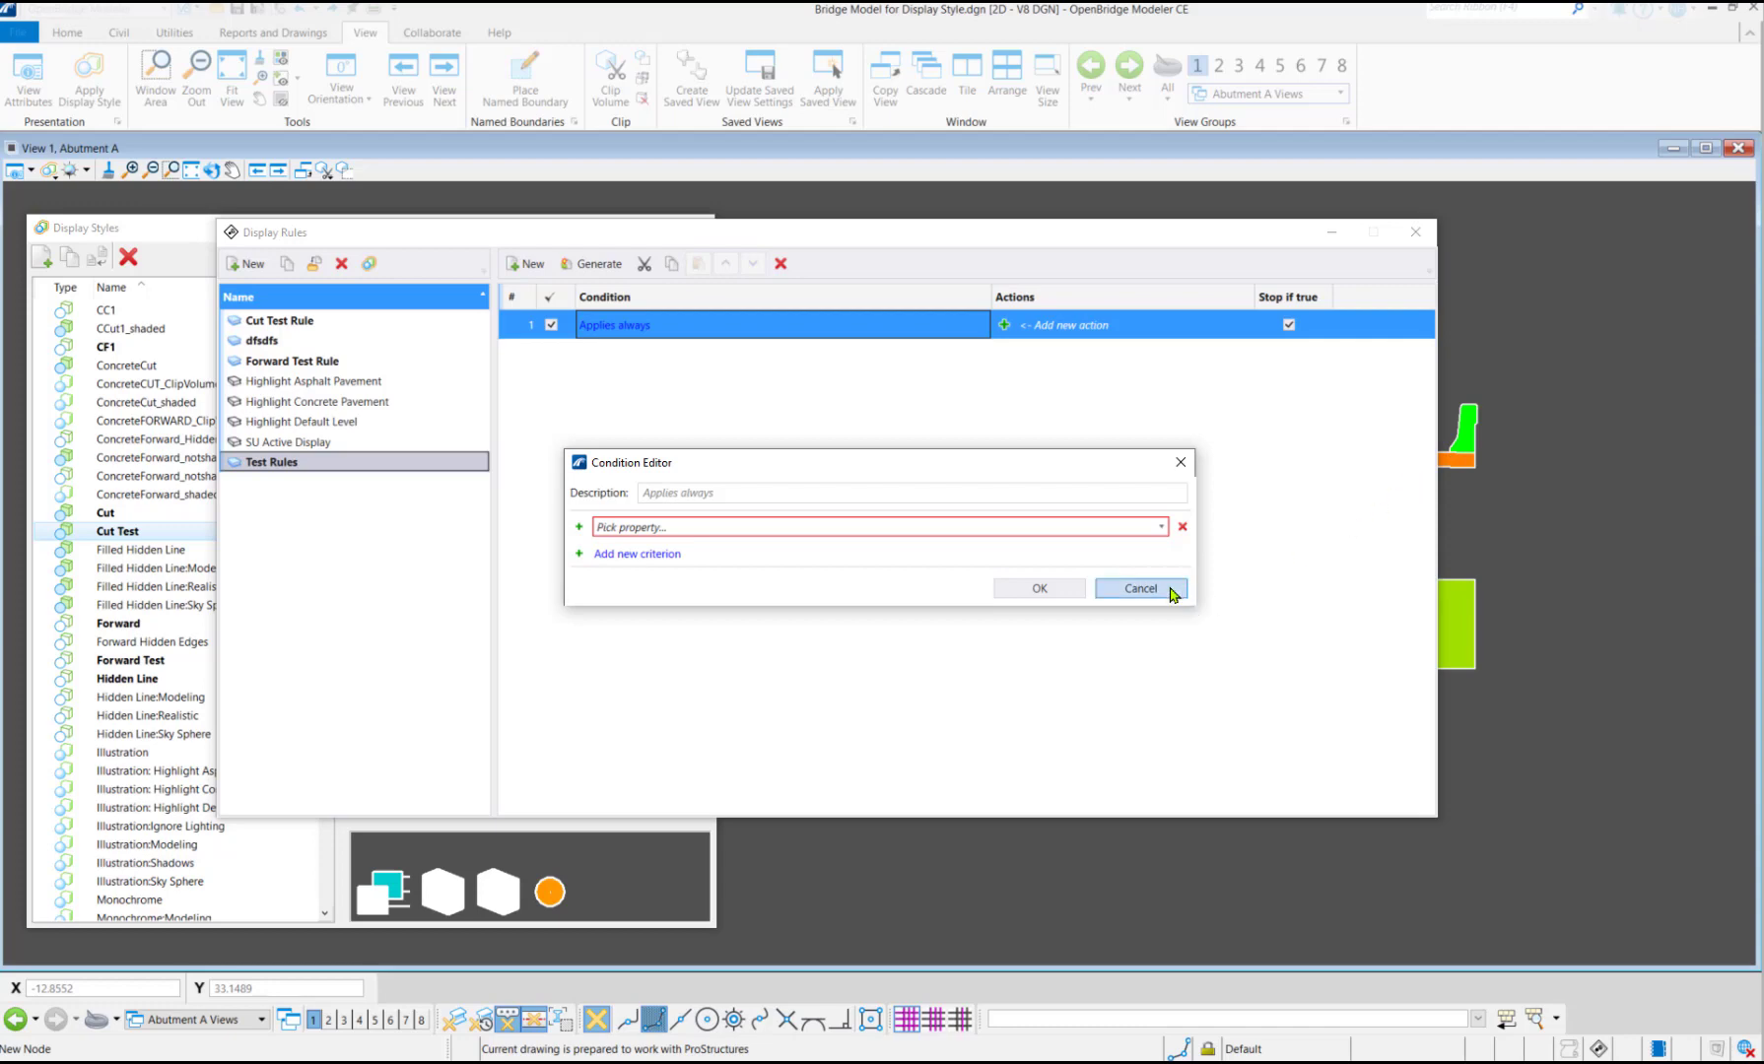
pyautogui.click(1149, 530)
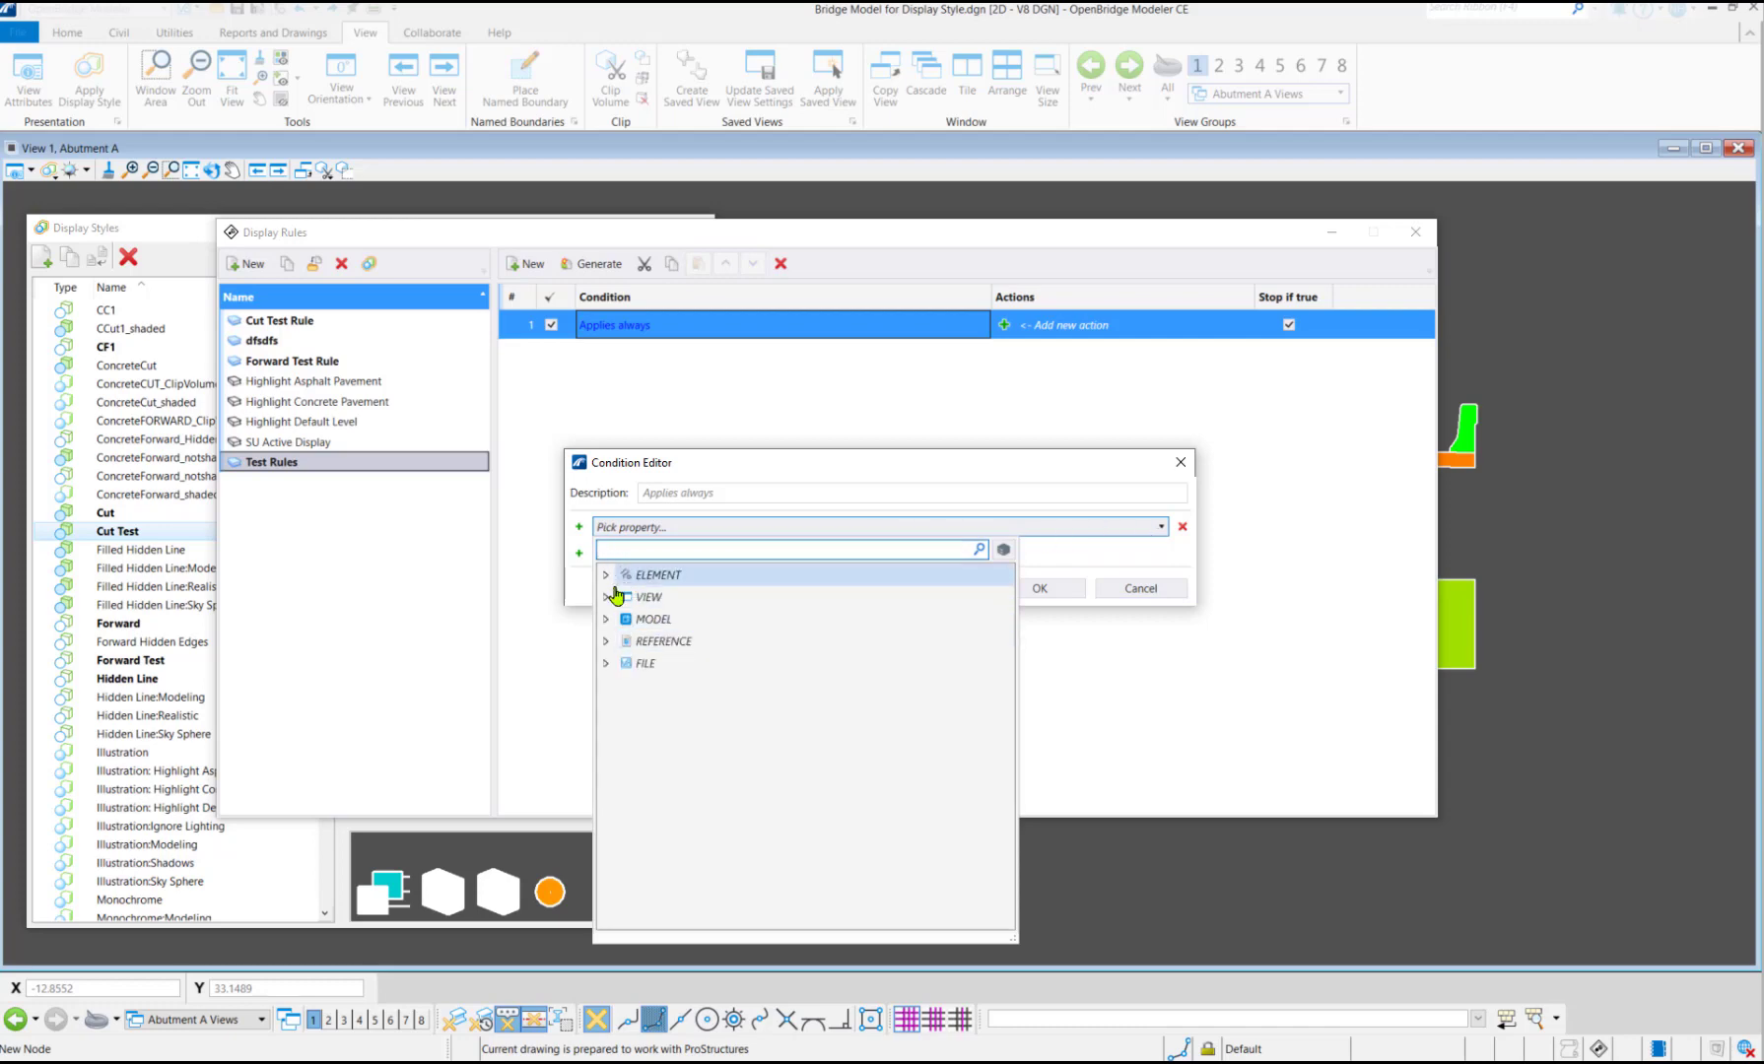
pyautogui.click(606, 620)
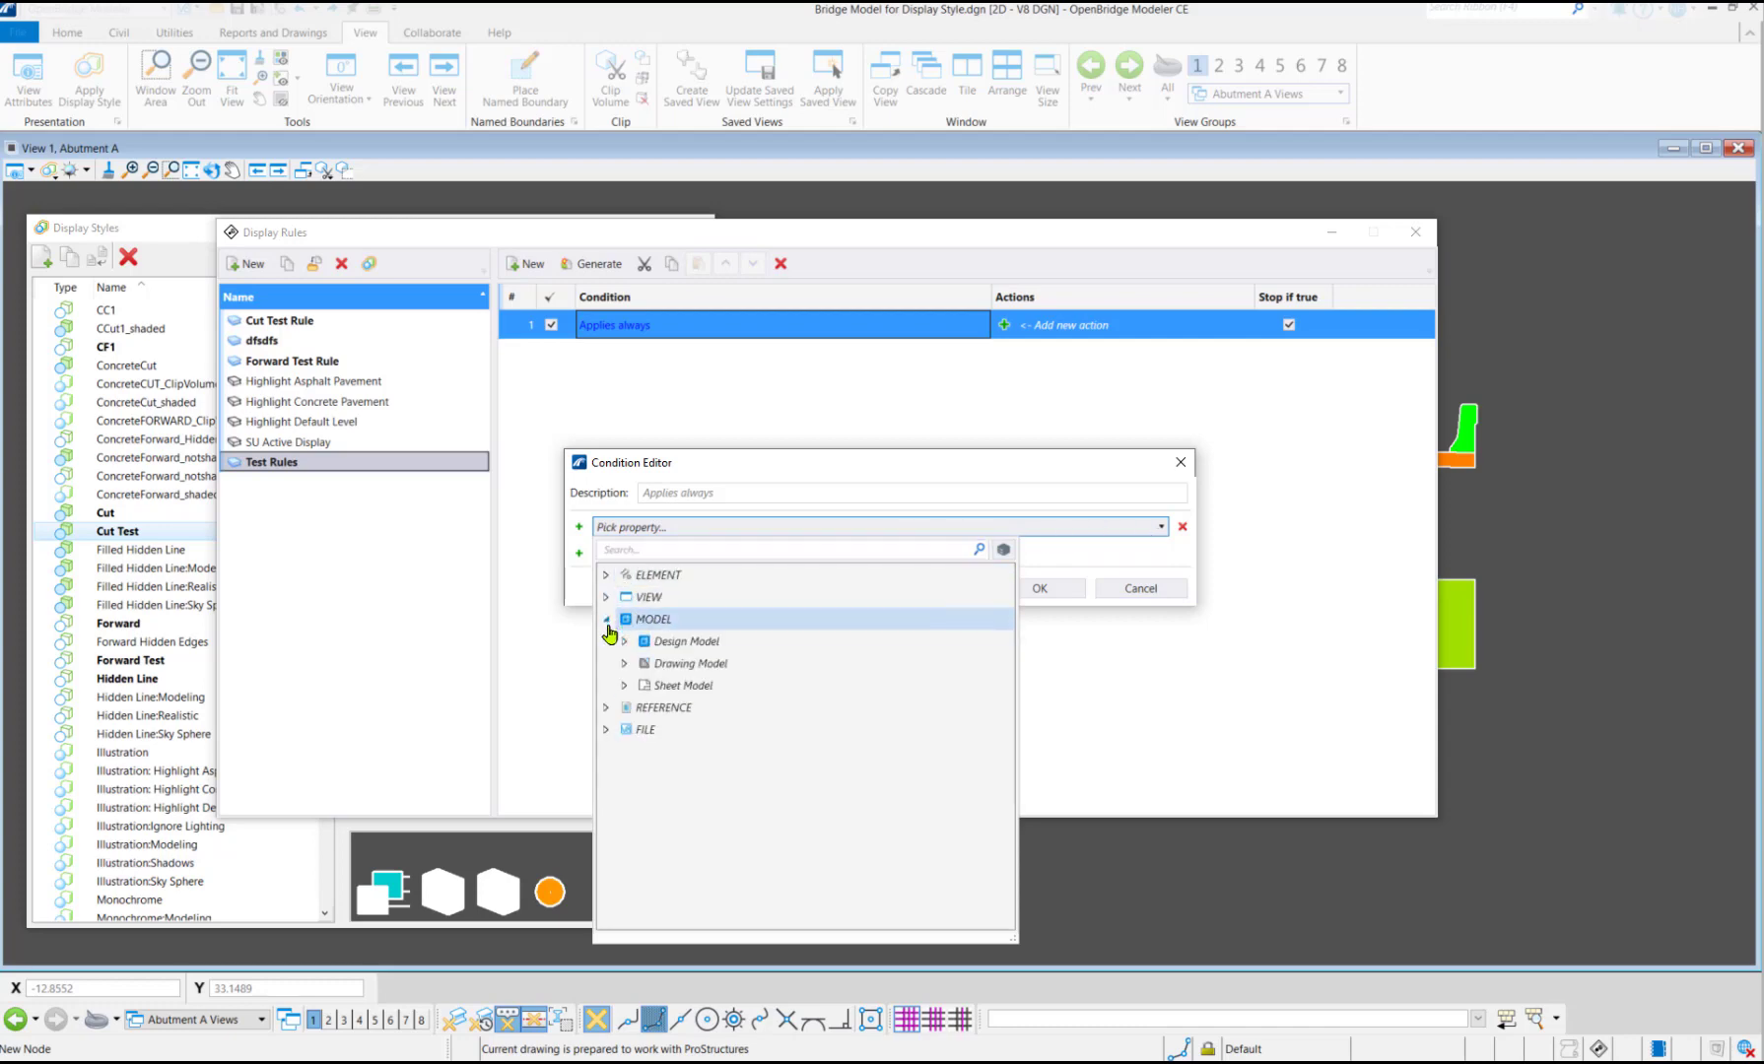
pyautogui.click(626, 686)
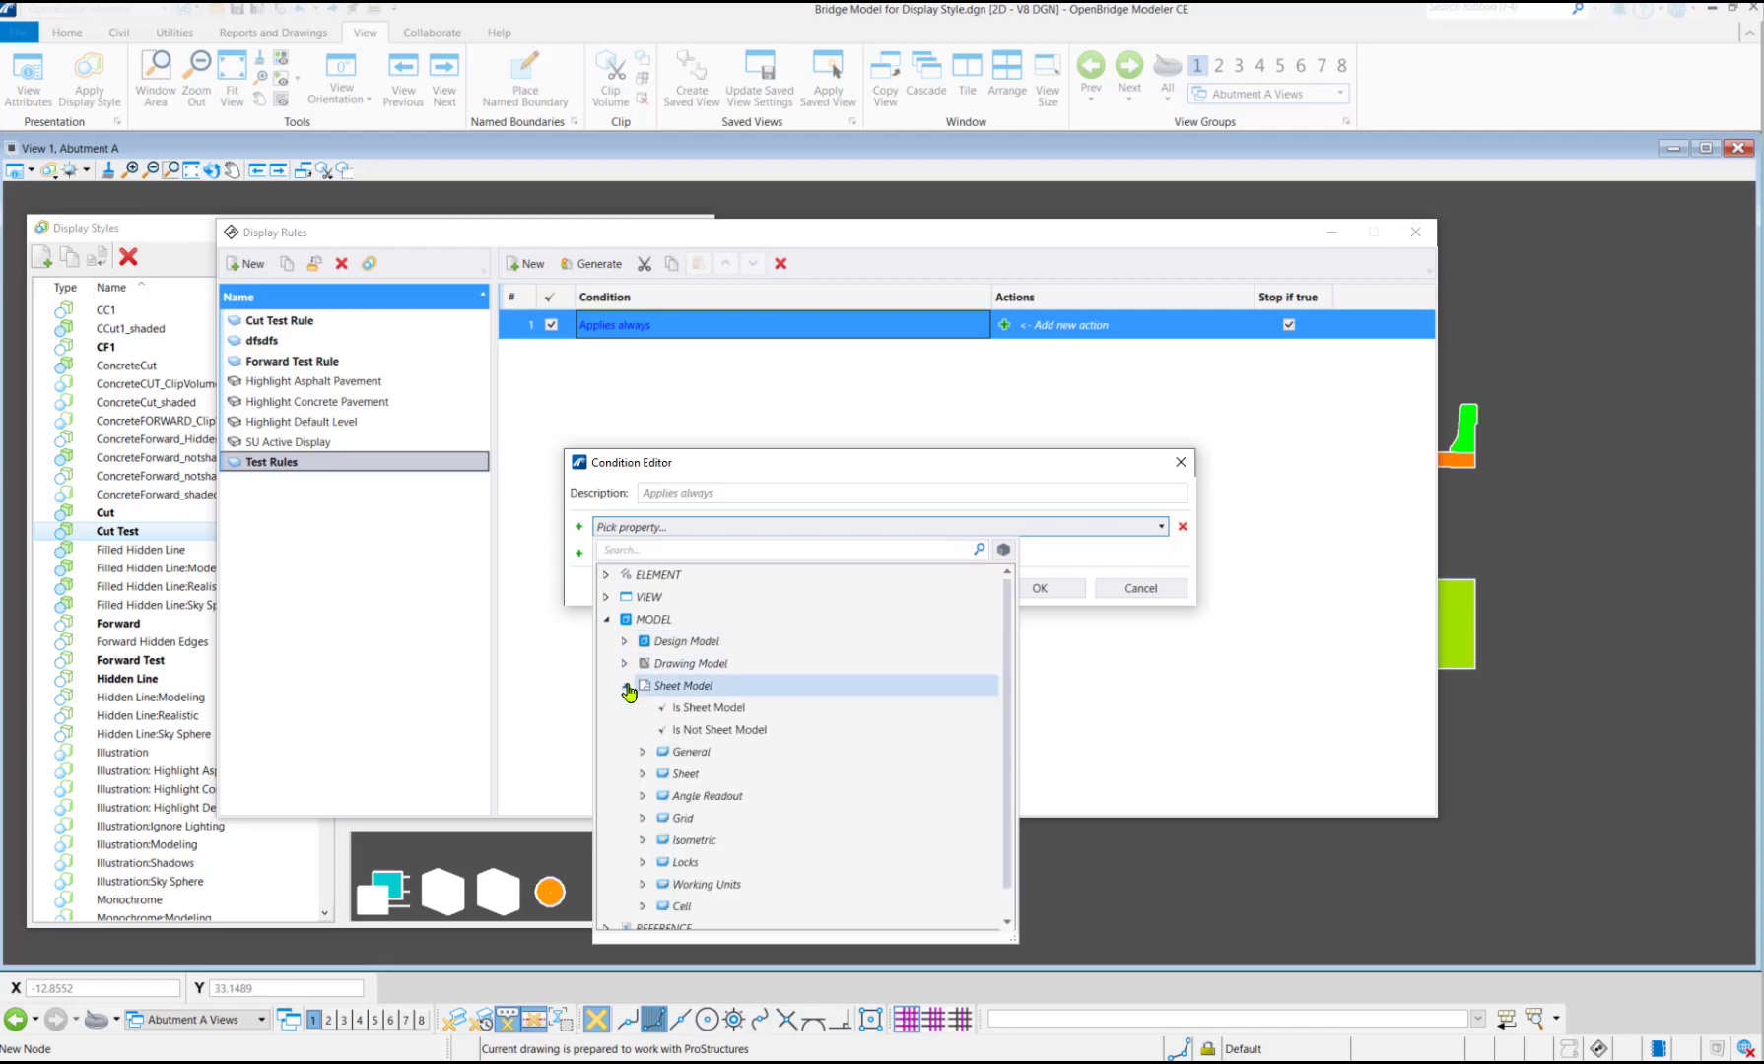
pyautogui.click(714, 709)
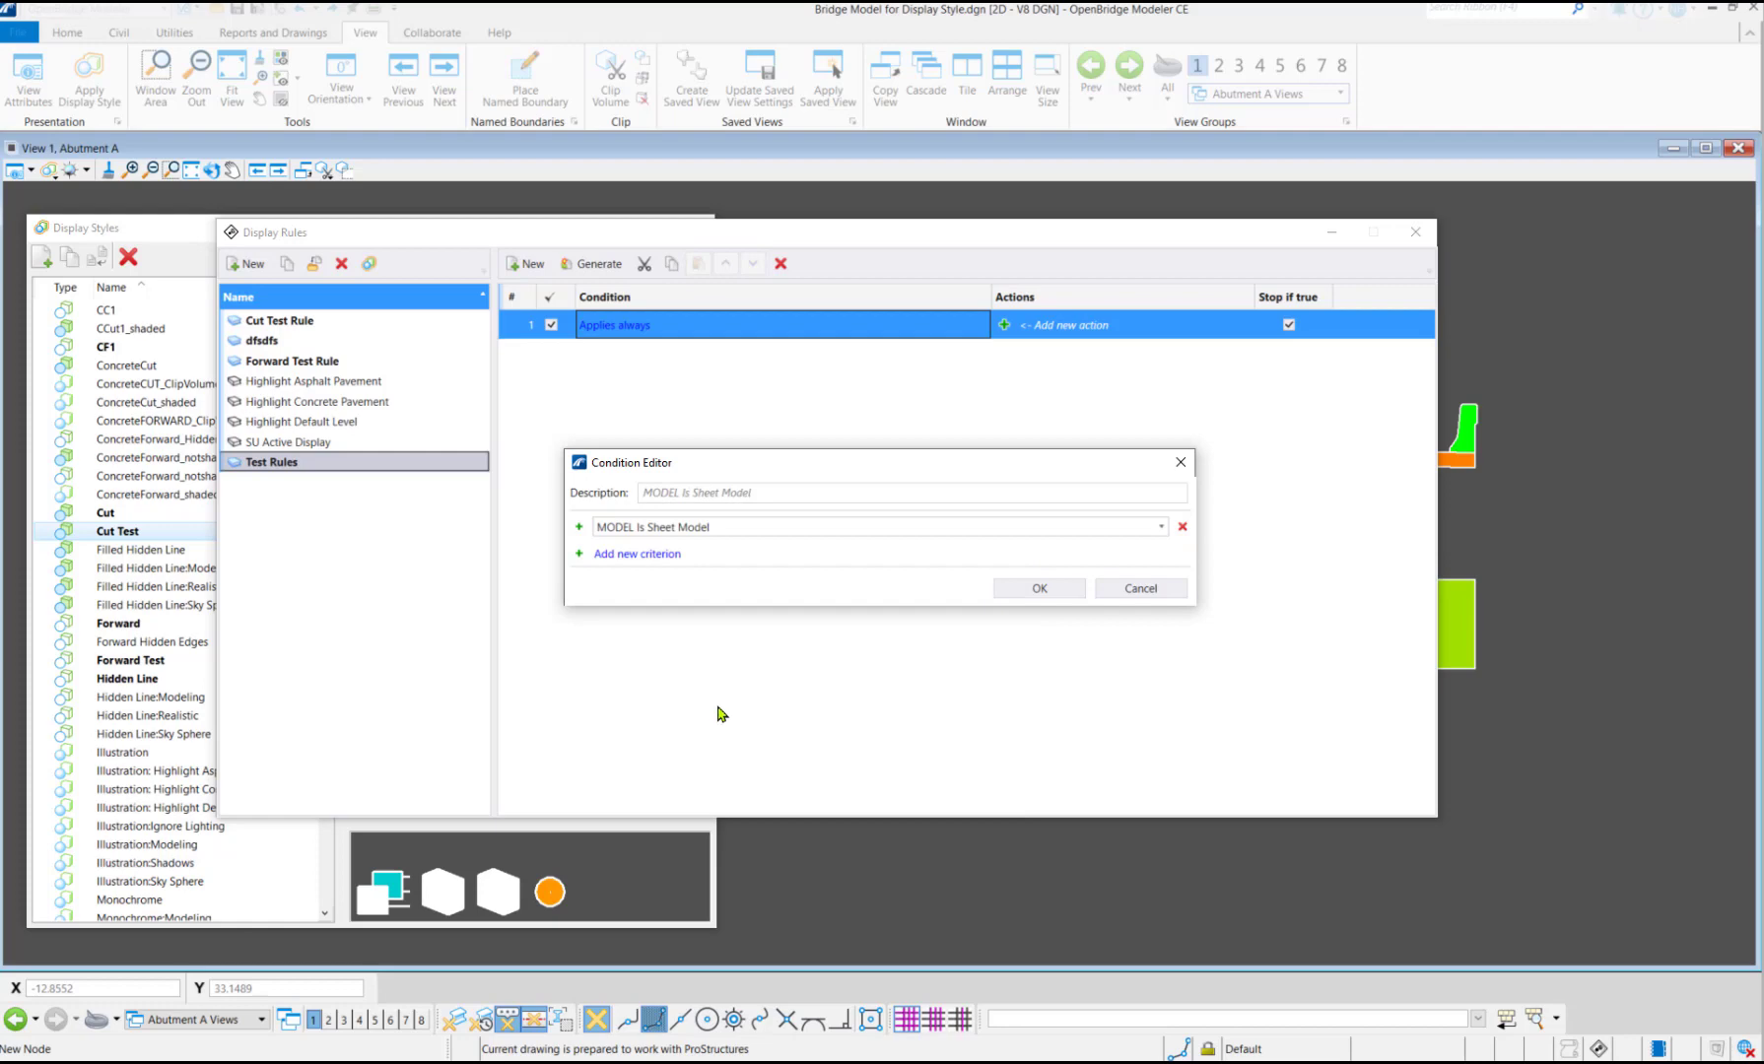
# Add an AND criterion, search the properties for "barrier", choose ELEMENT Is Barrier_Presentation, and accept the condition
pyautogui.click(657, 555)
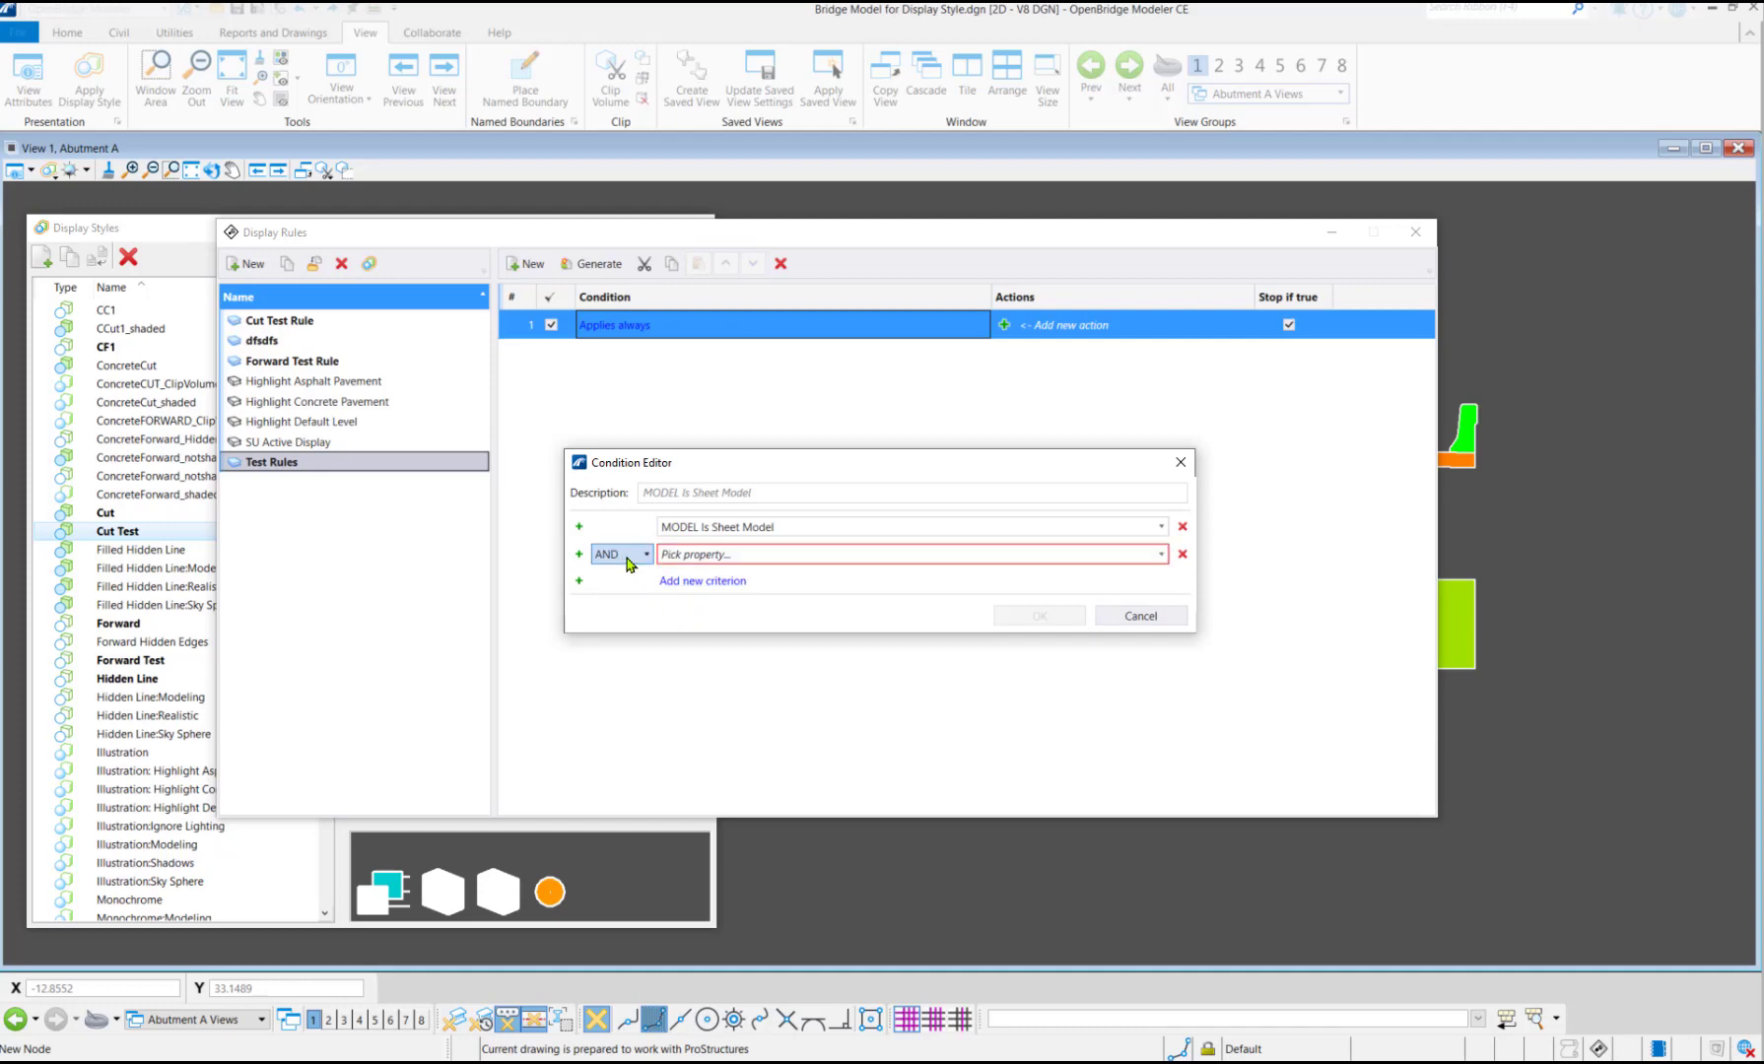
pyautogui.click(642, 556)
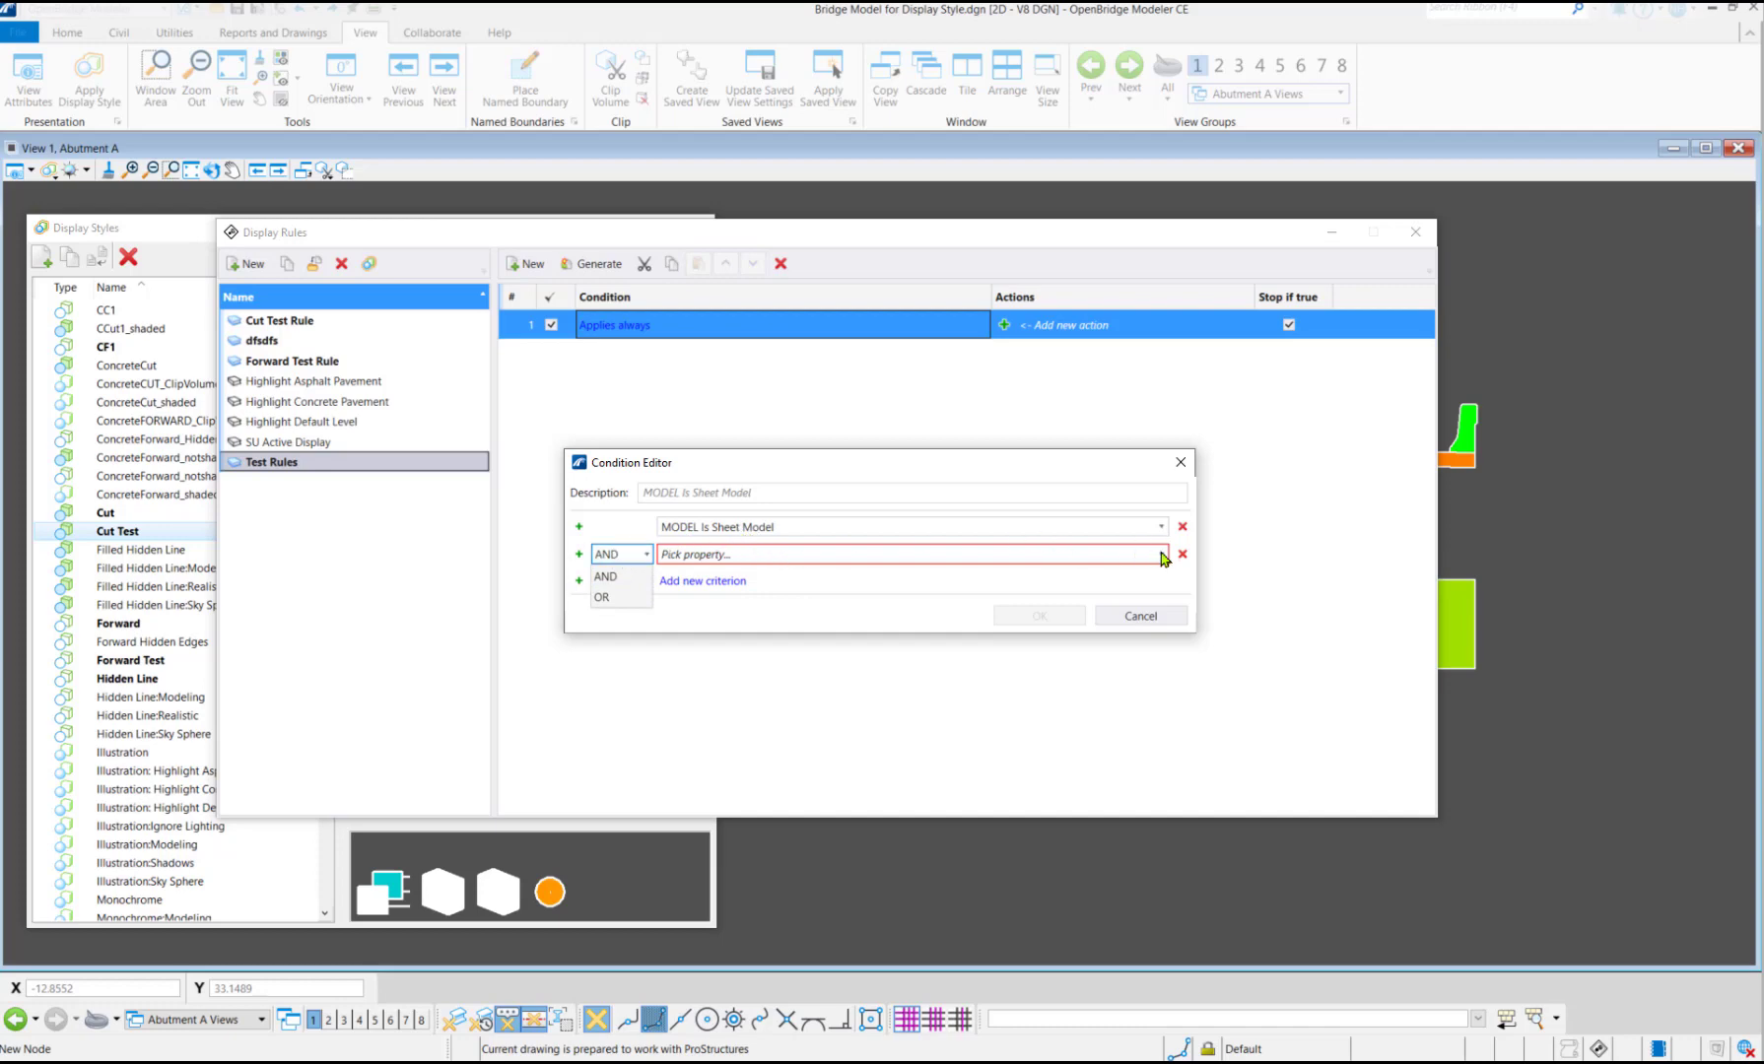
pyautogui.click(1128, 561)
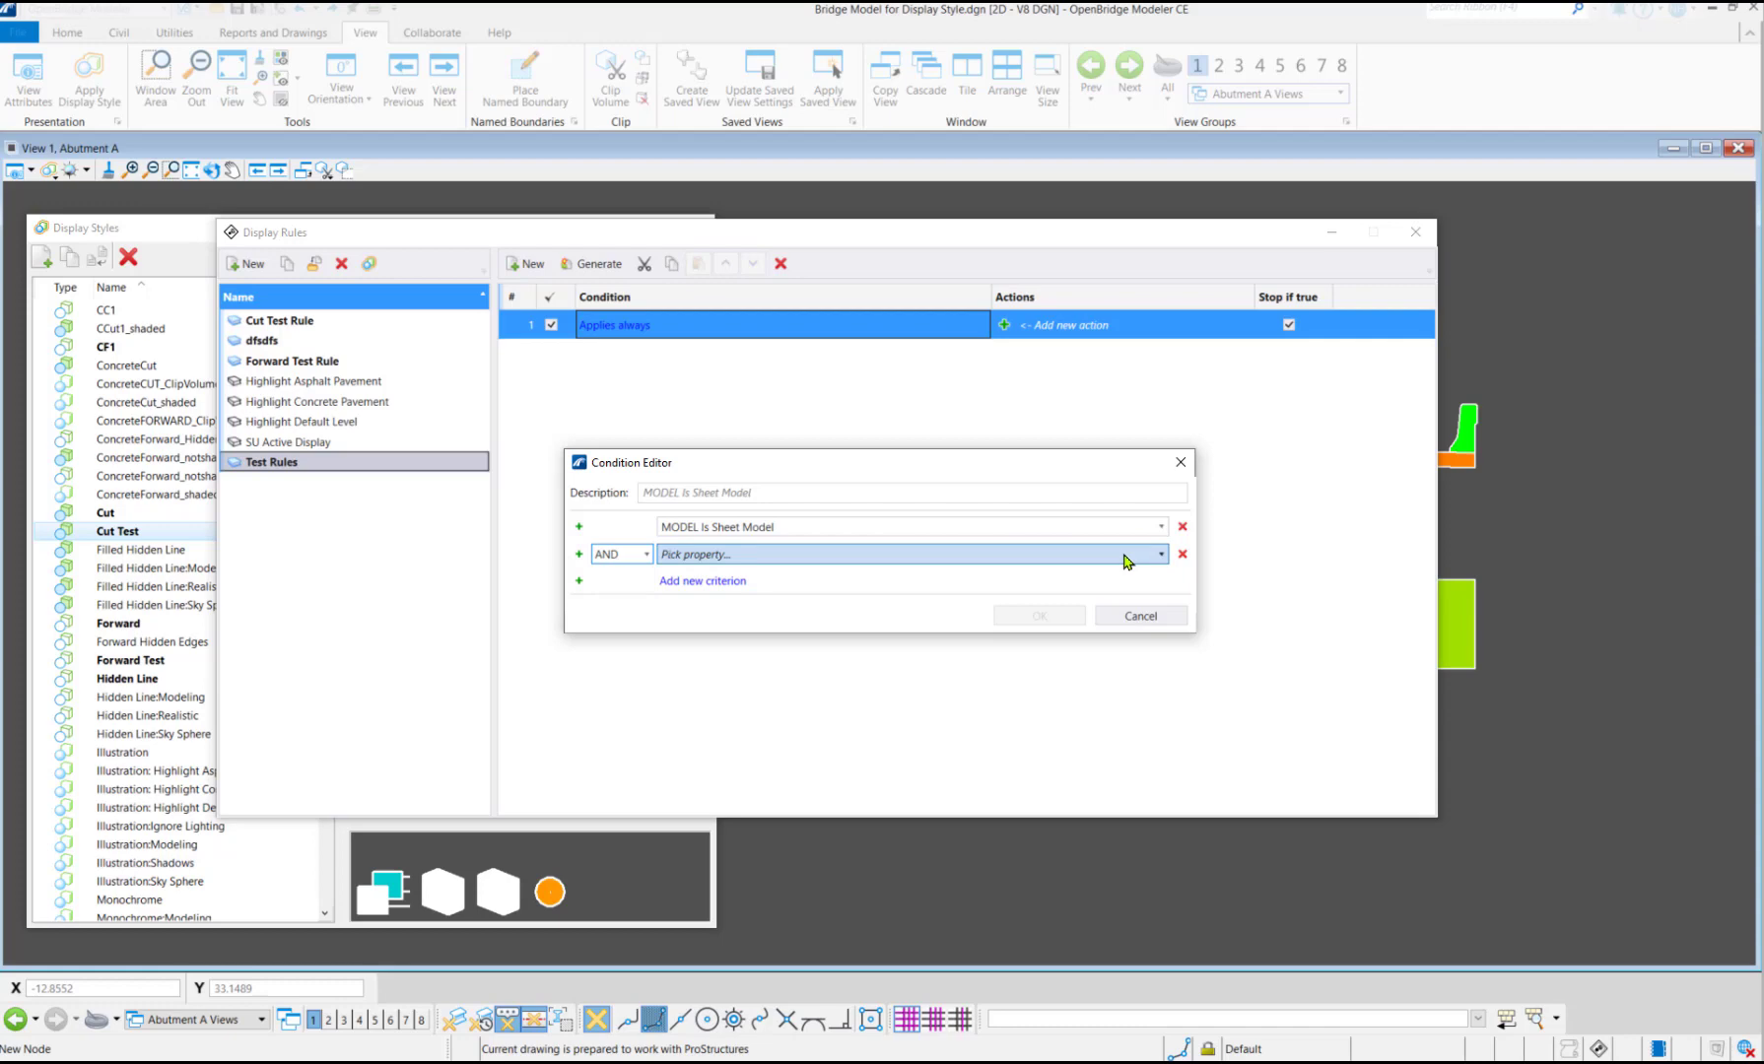
pyautogui.click(1128, 560)
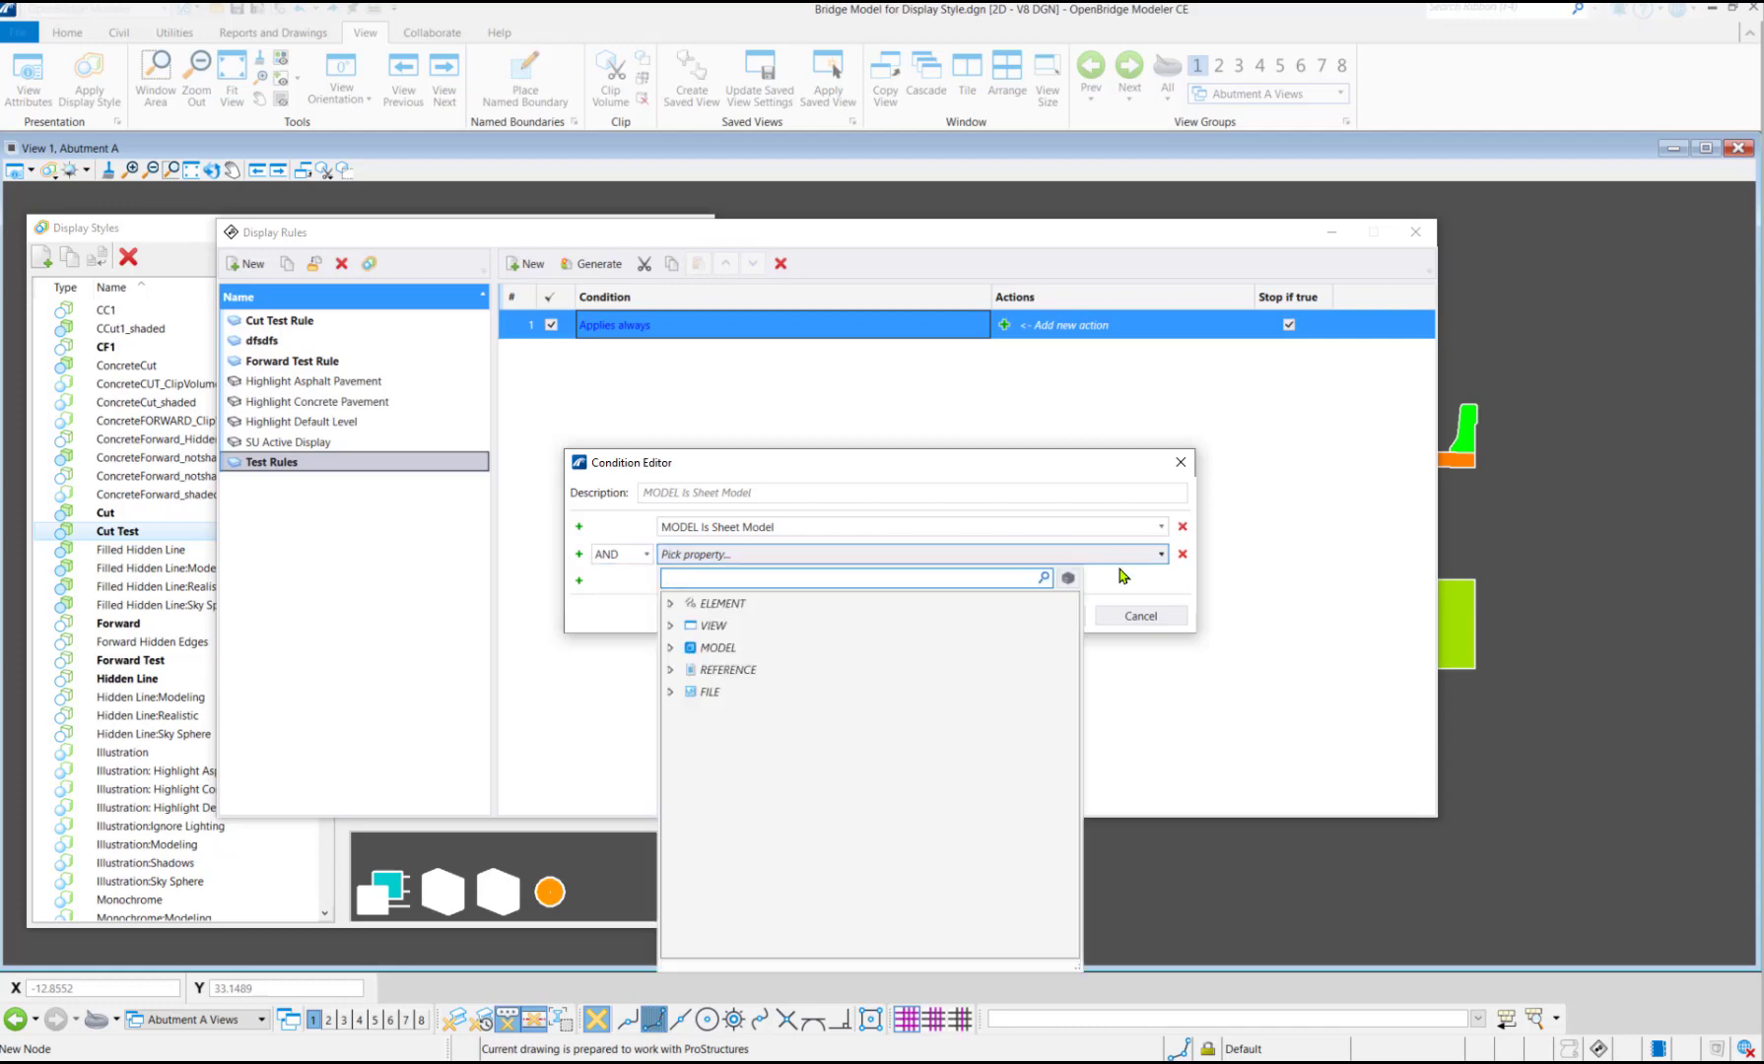
pyautogui.write('barrier')
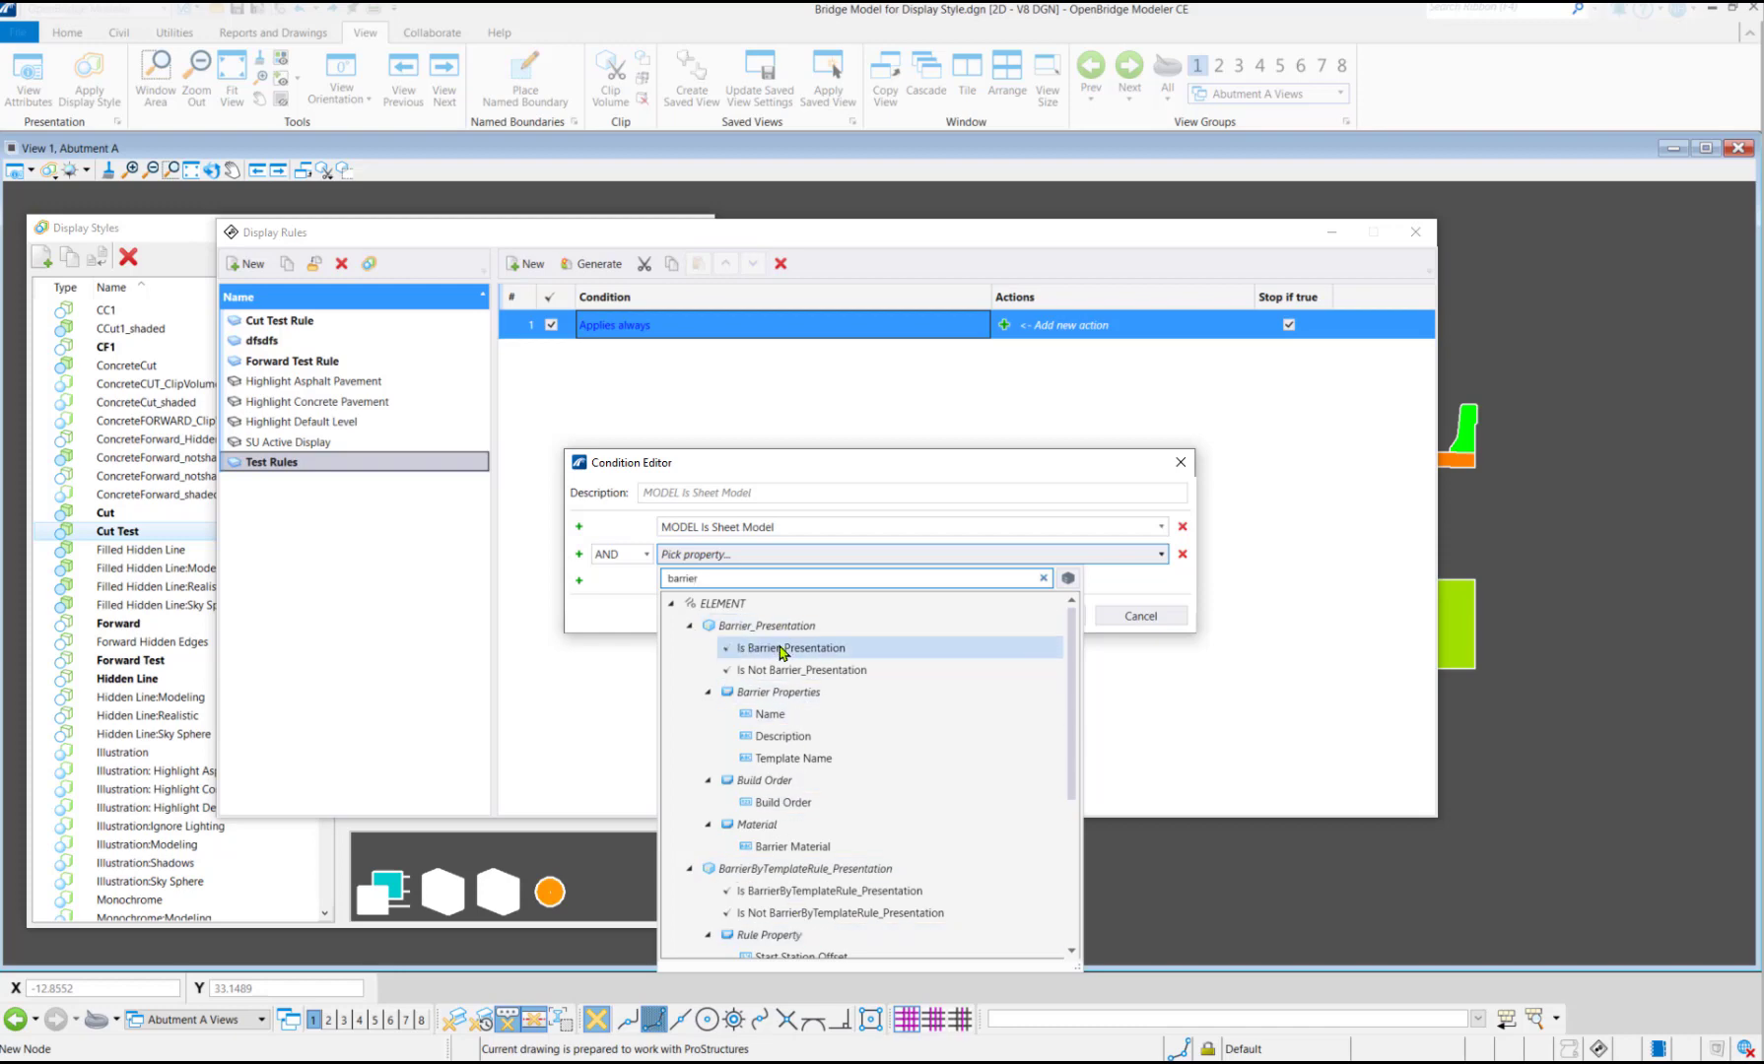
pyautogui.click(1163, 557)
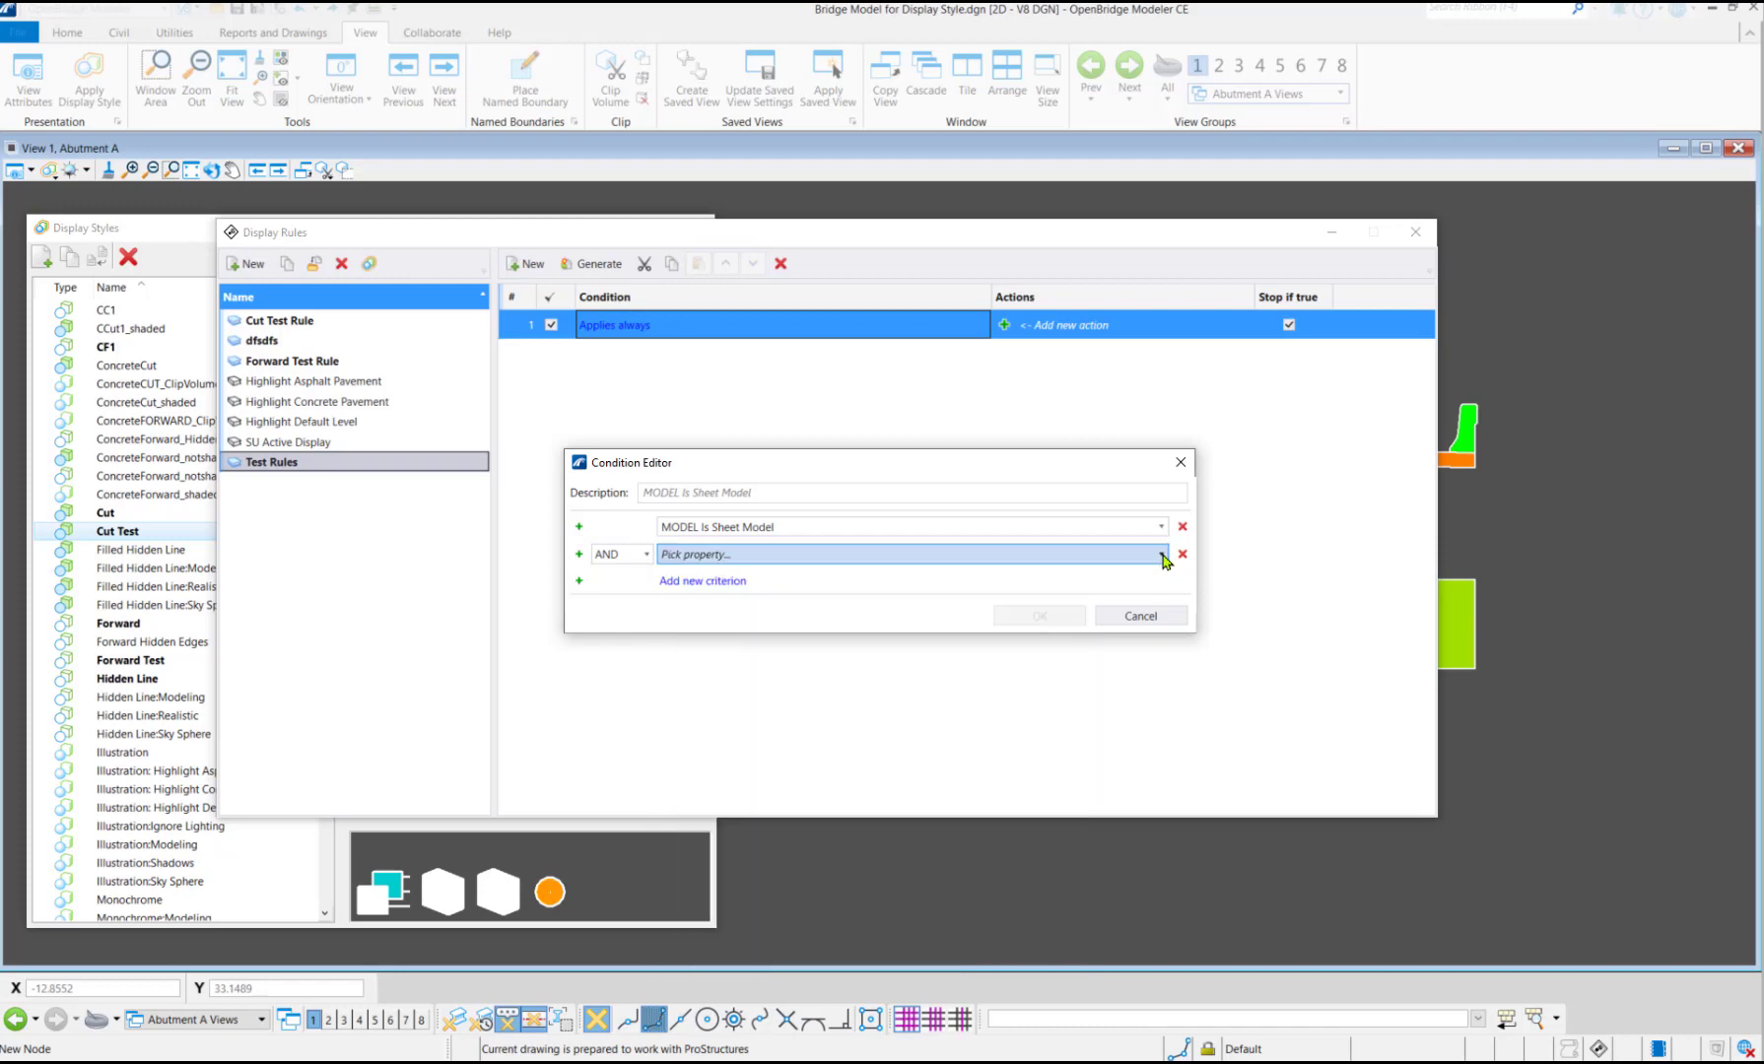
pyautogui.click(1161, 557)
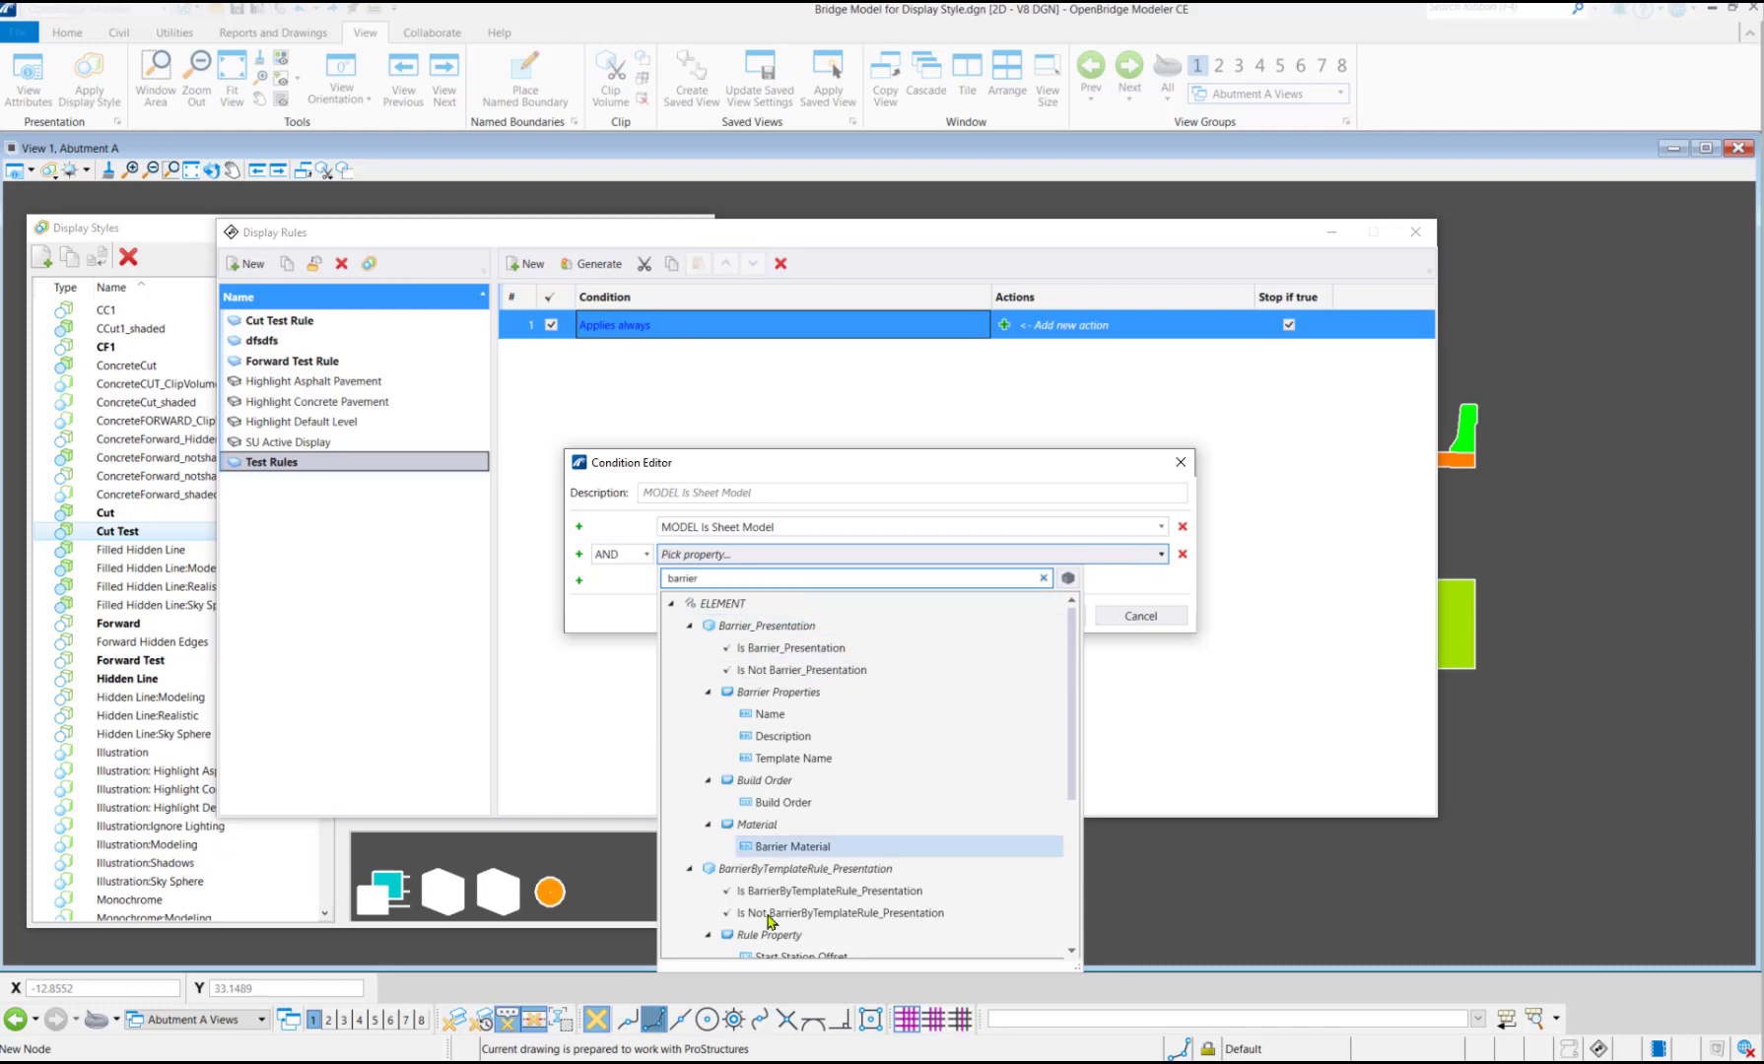
pyautogui.scroll(-2, 1076, 836)
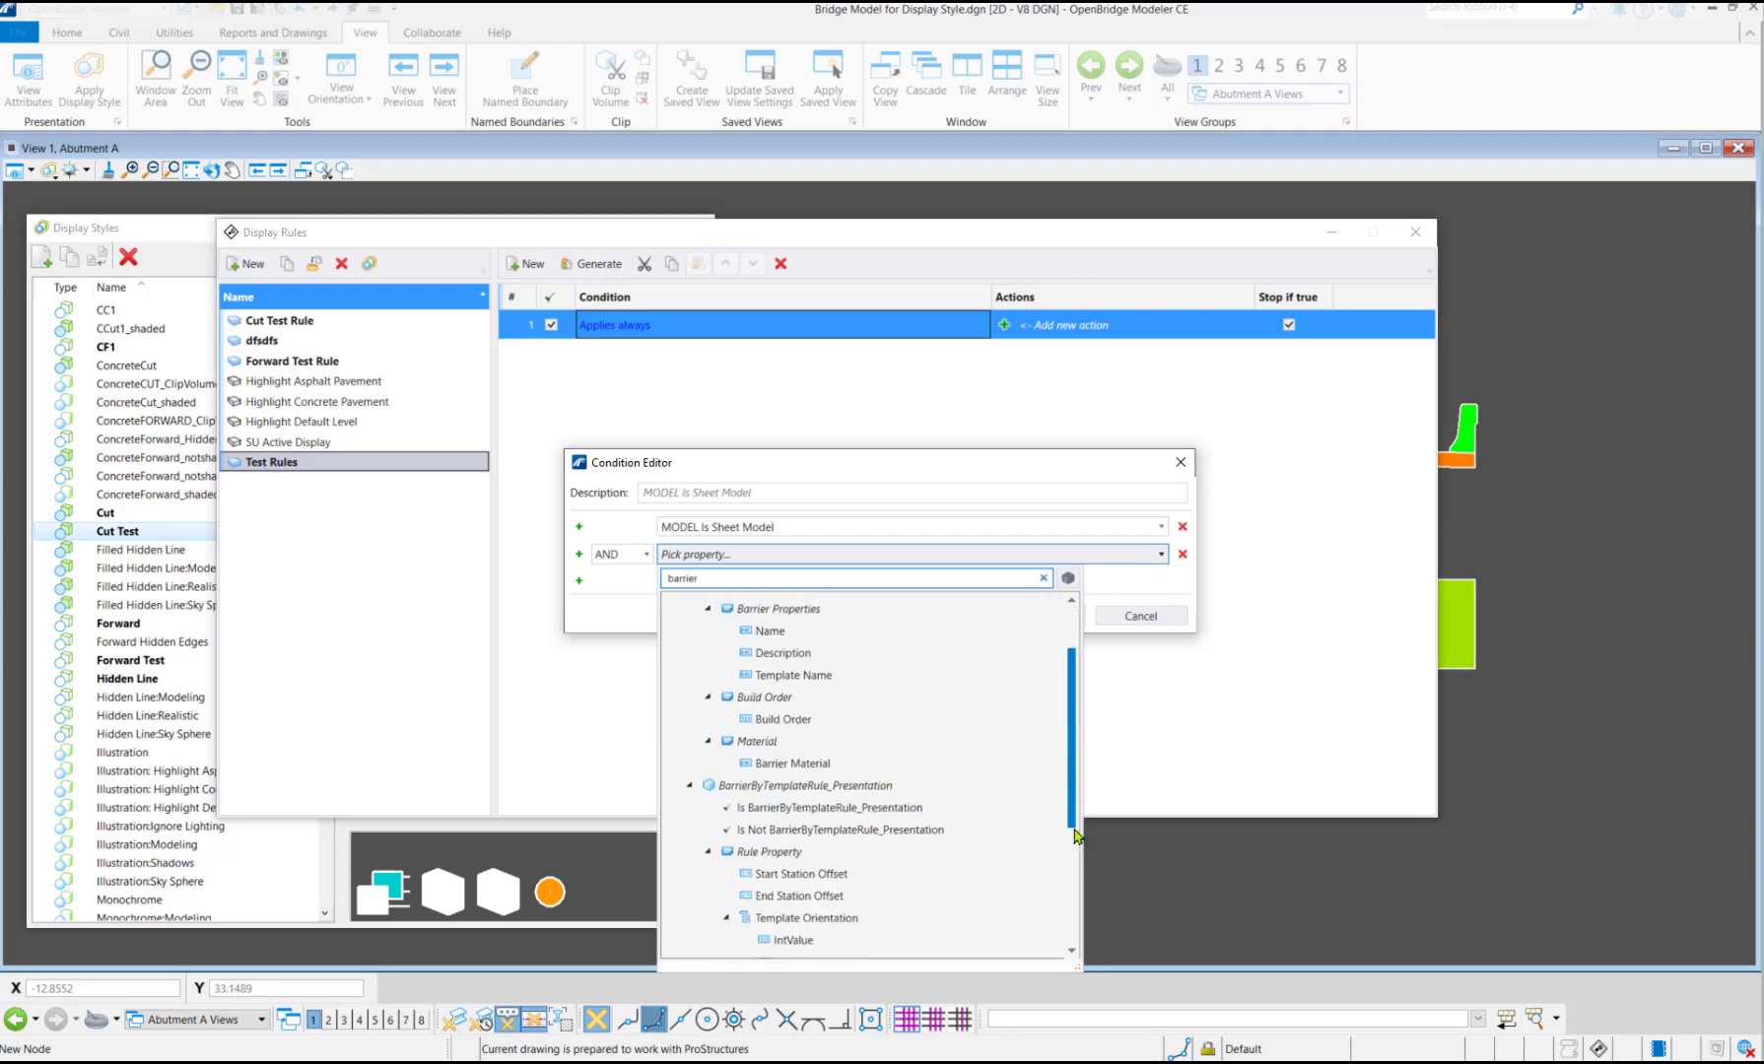
pyautogui.scroll(2, 986, 690)
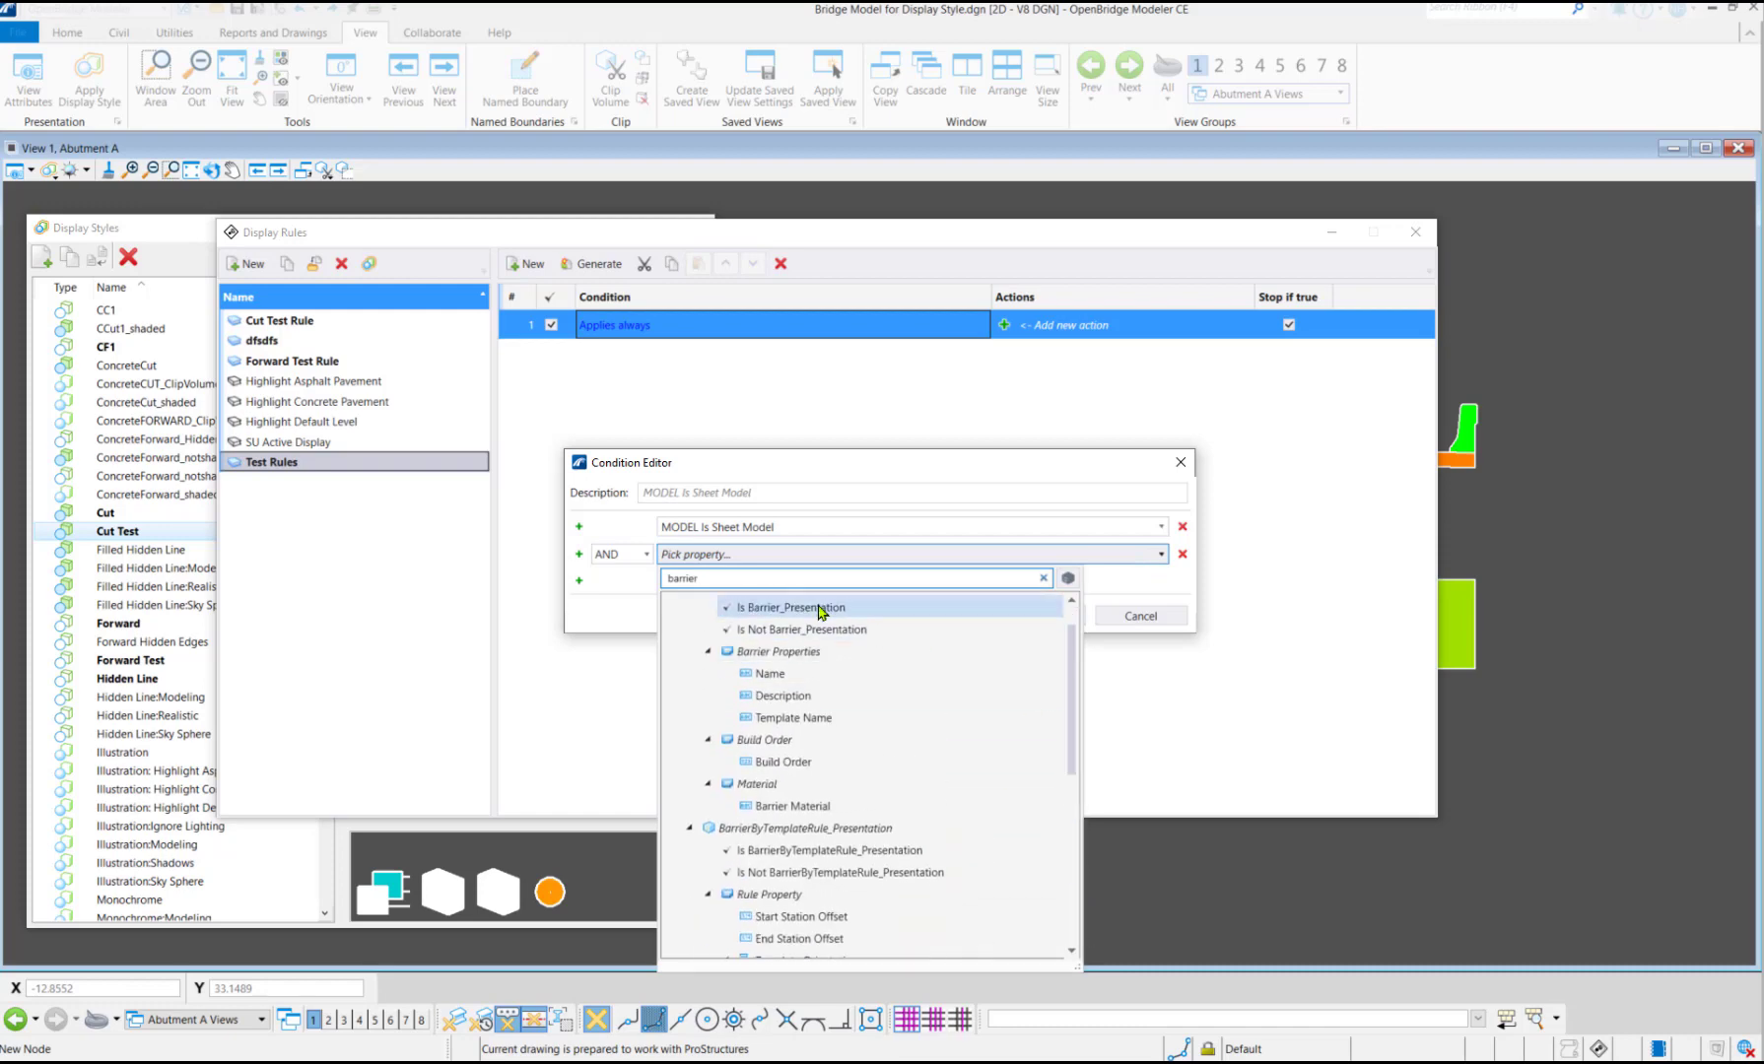
pyautogui.scroll(1, 877, 660)
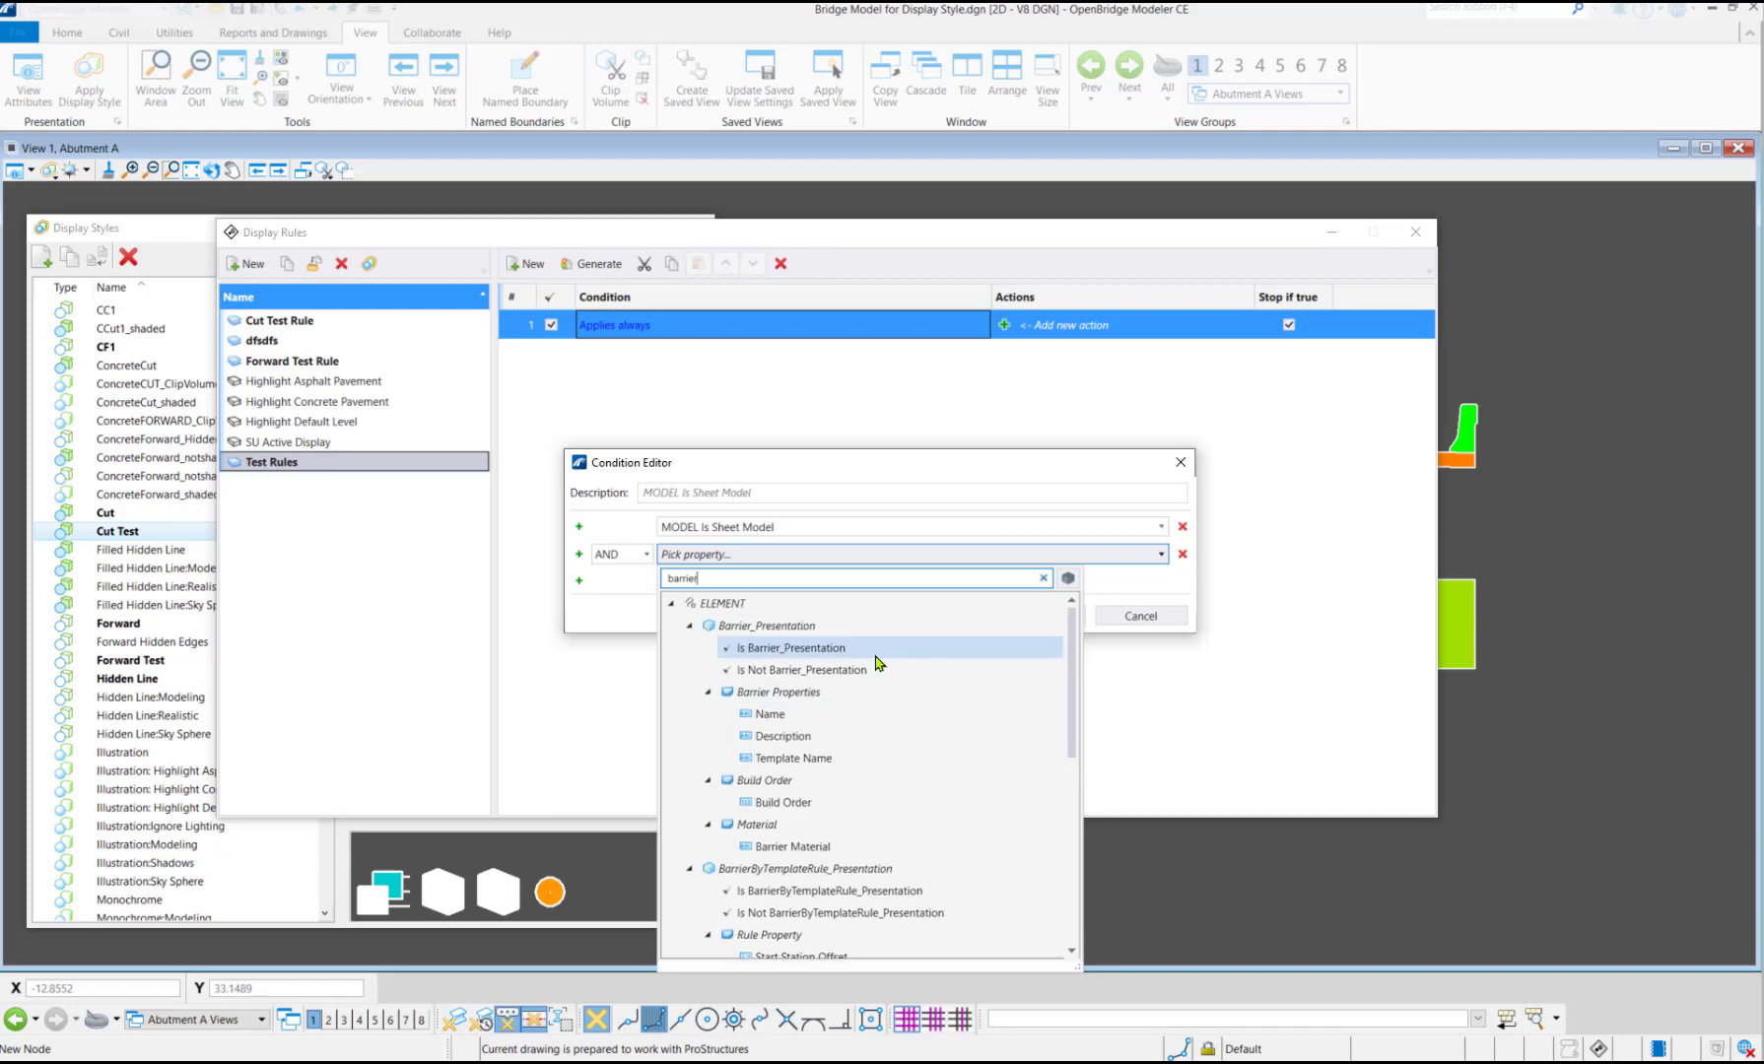
pyautogui.click(784, 649)
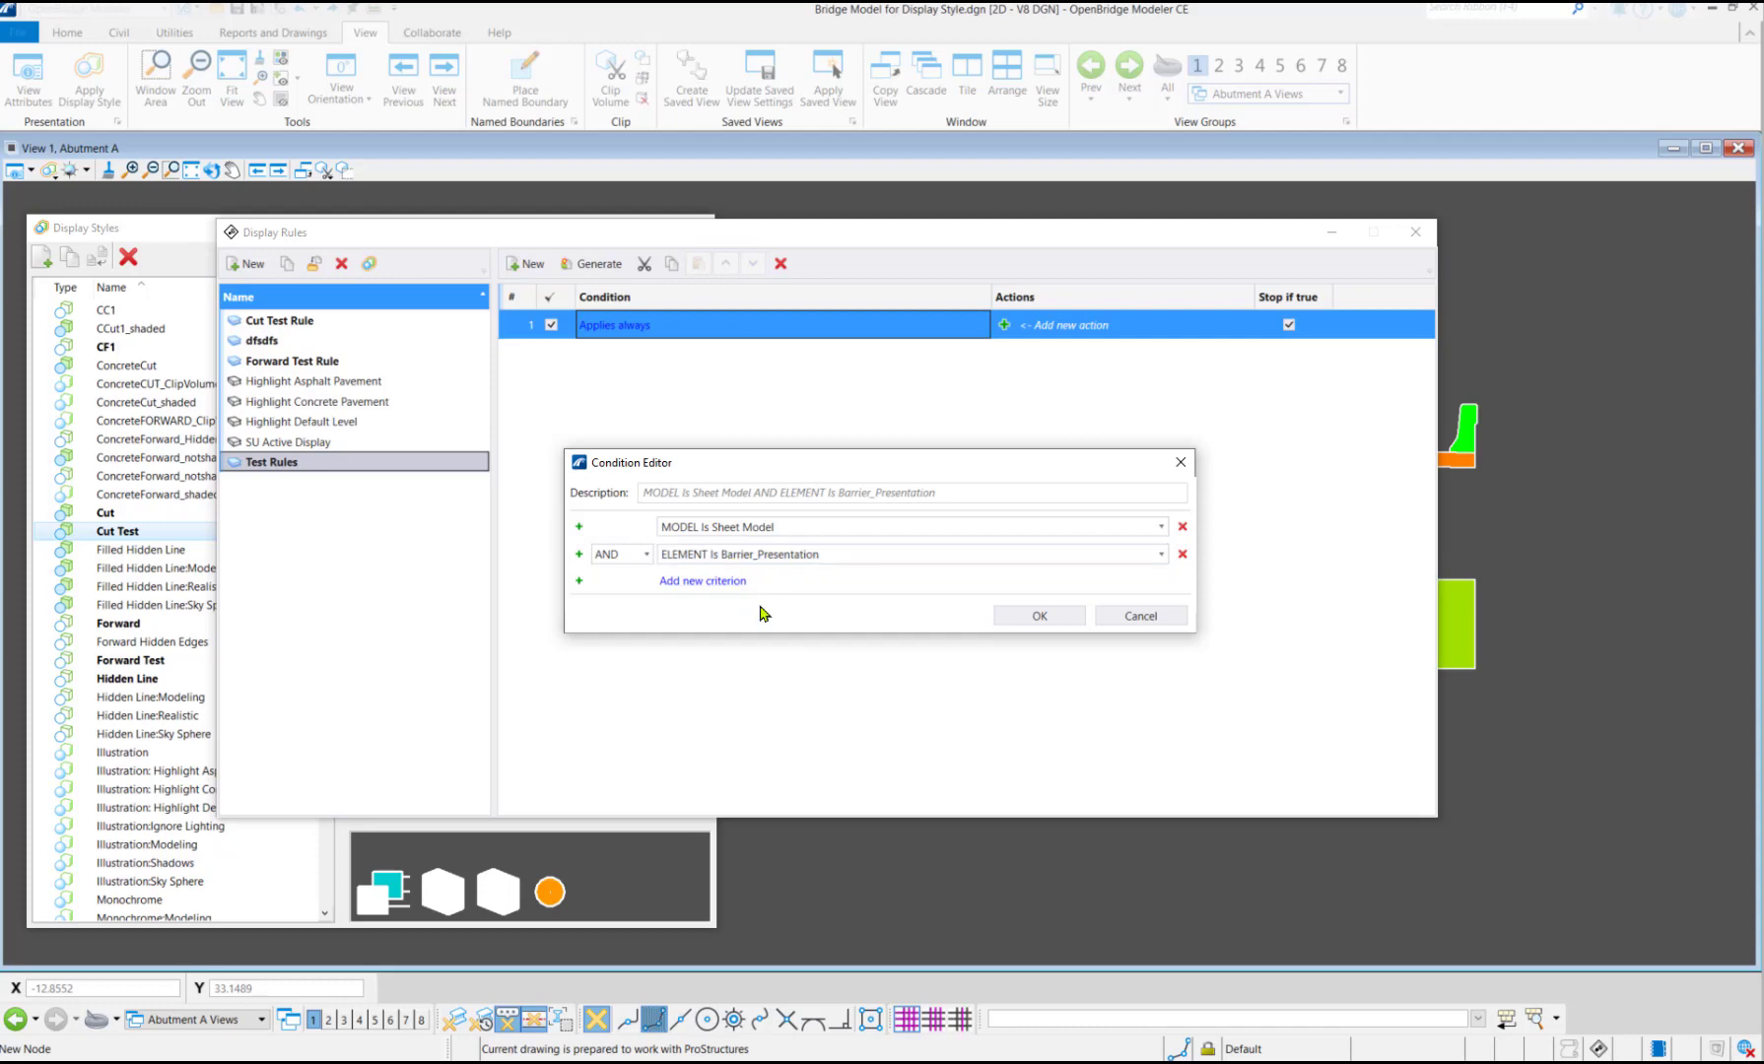
pyautogui.click(1059, 621)
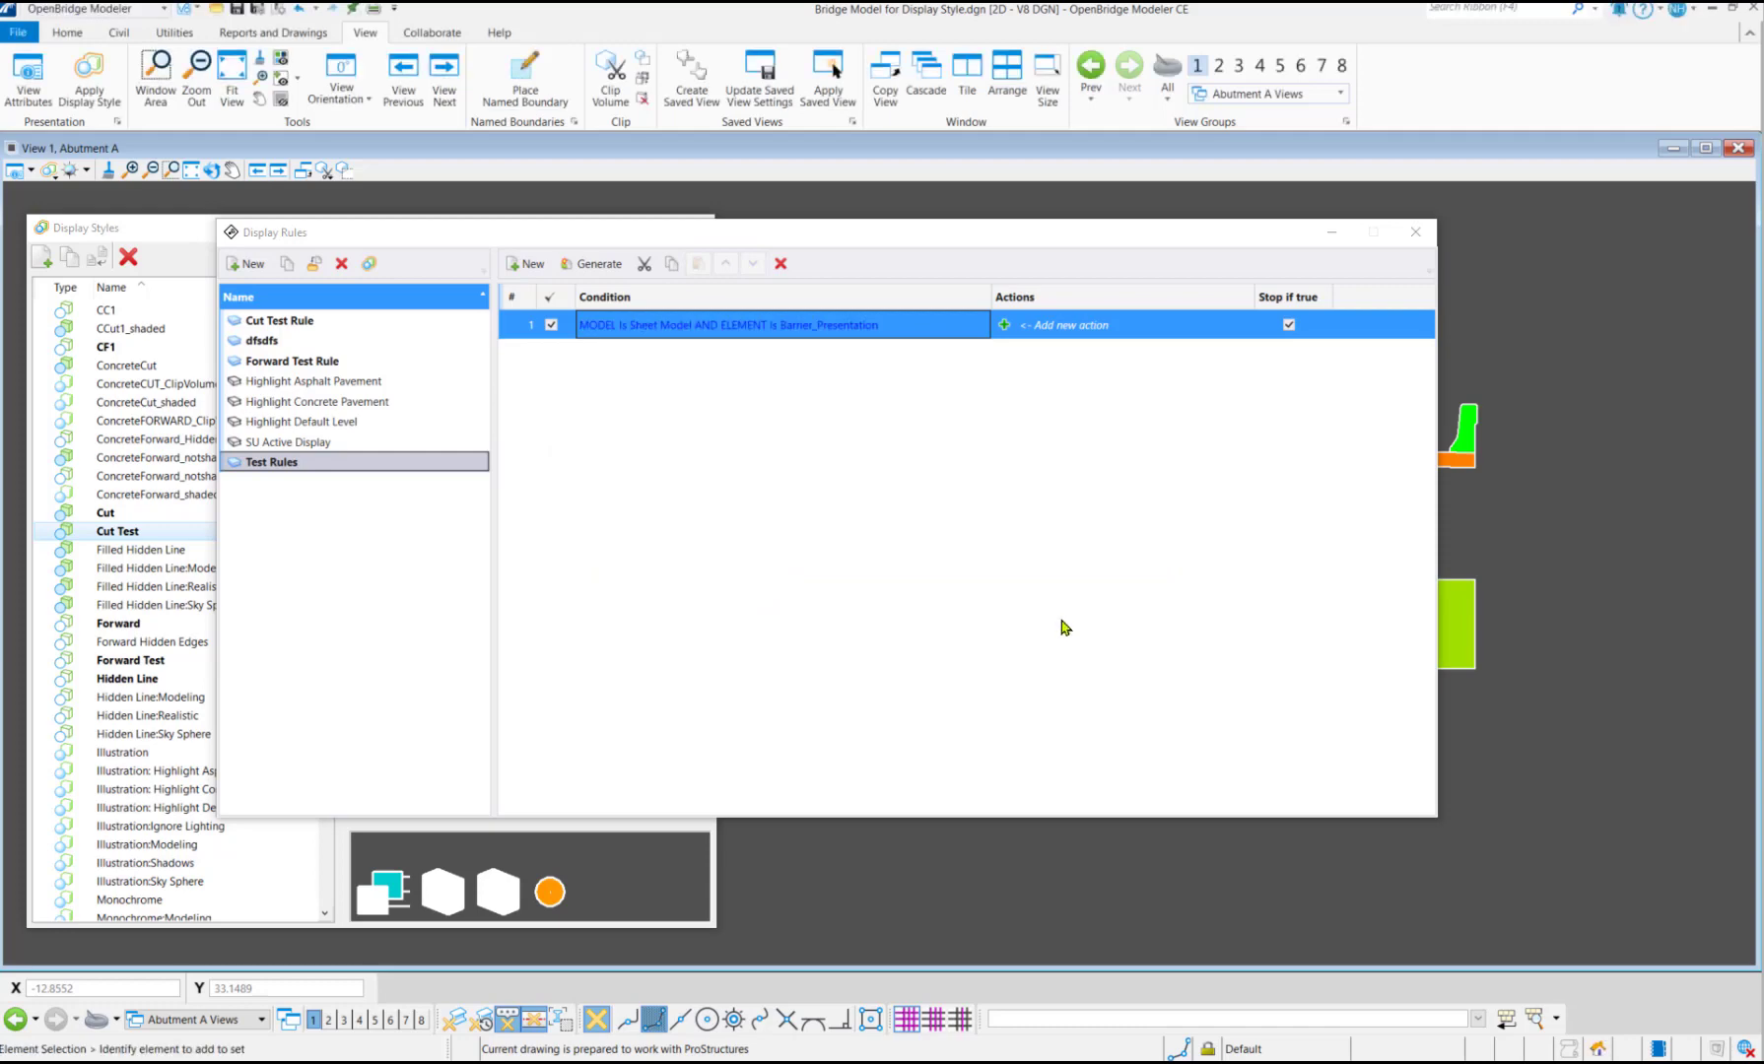
# Add a Symbology Overrides action to the sheet-model barrier rule in Test Rules and check the available action types
pyautogui.click(1053, 333)
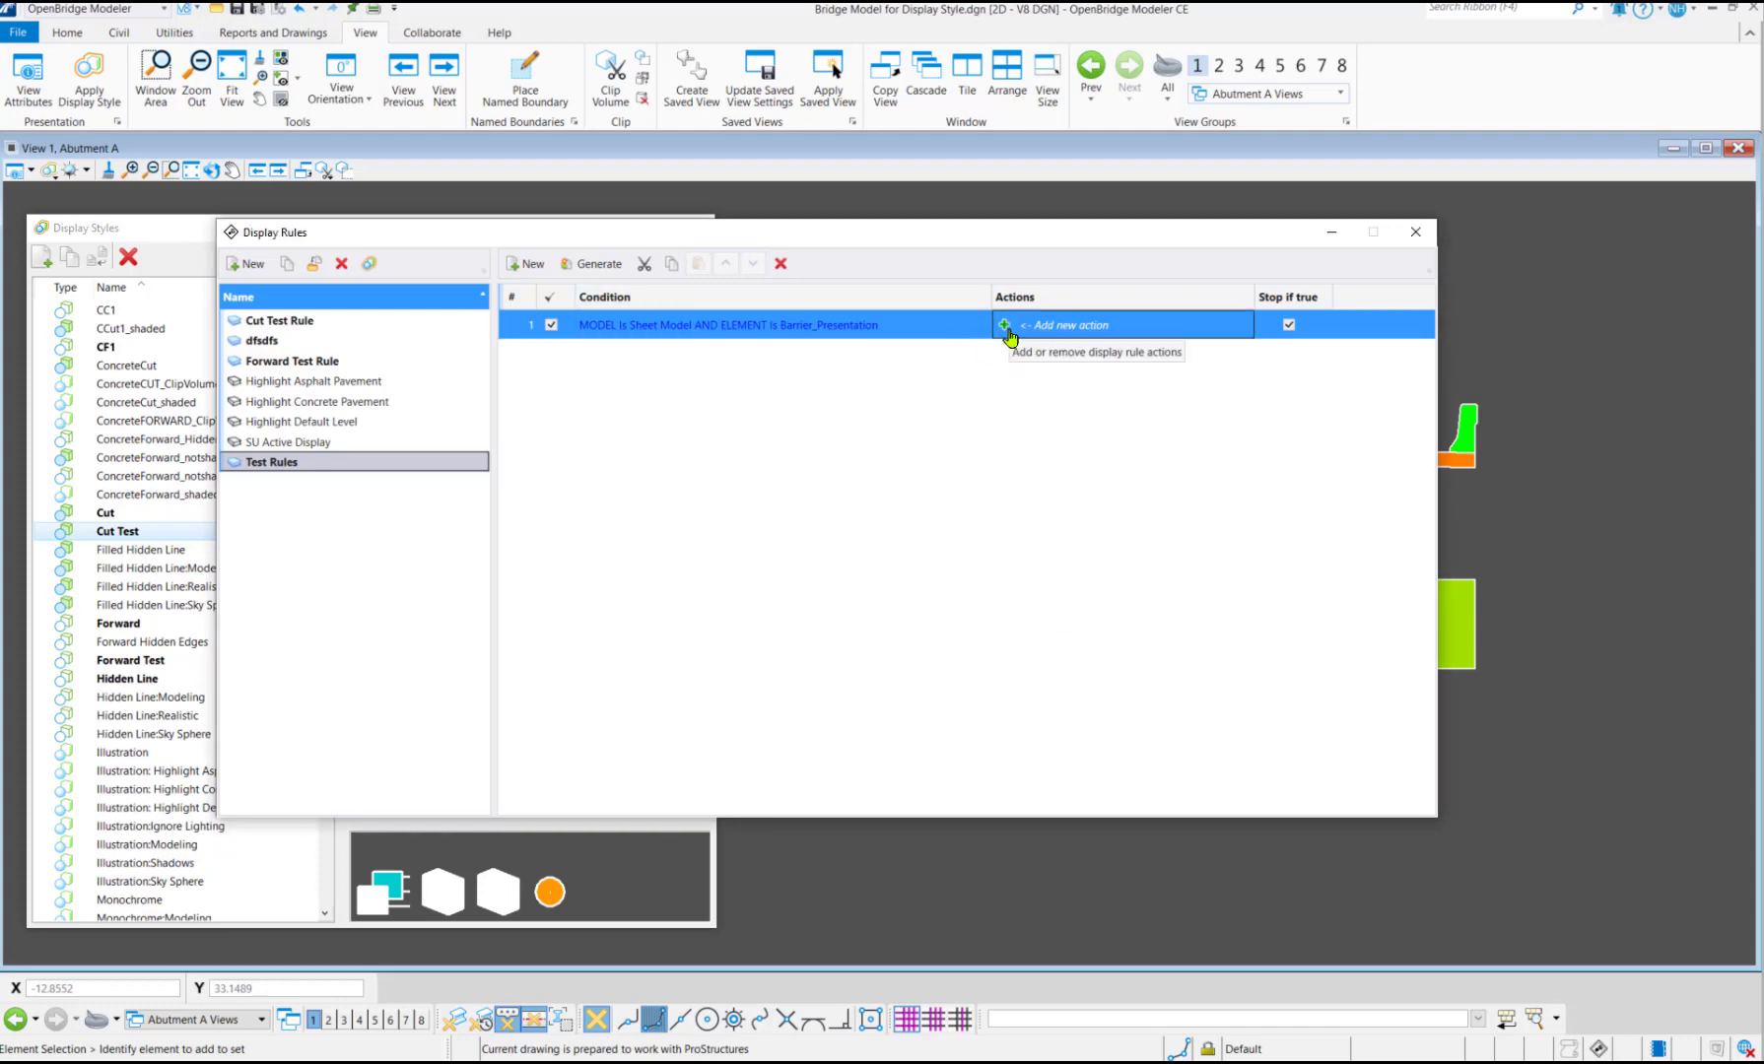
pyautogui.click(1006, 327)
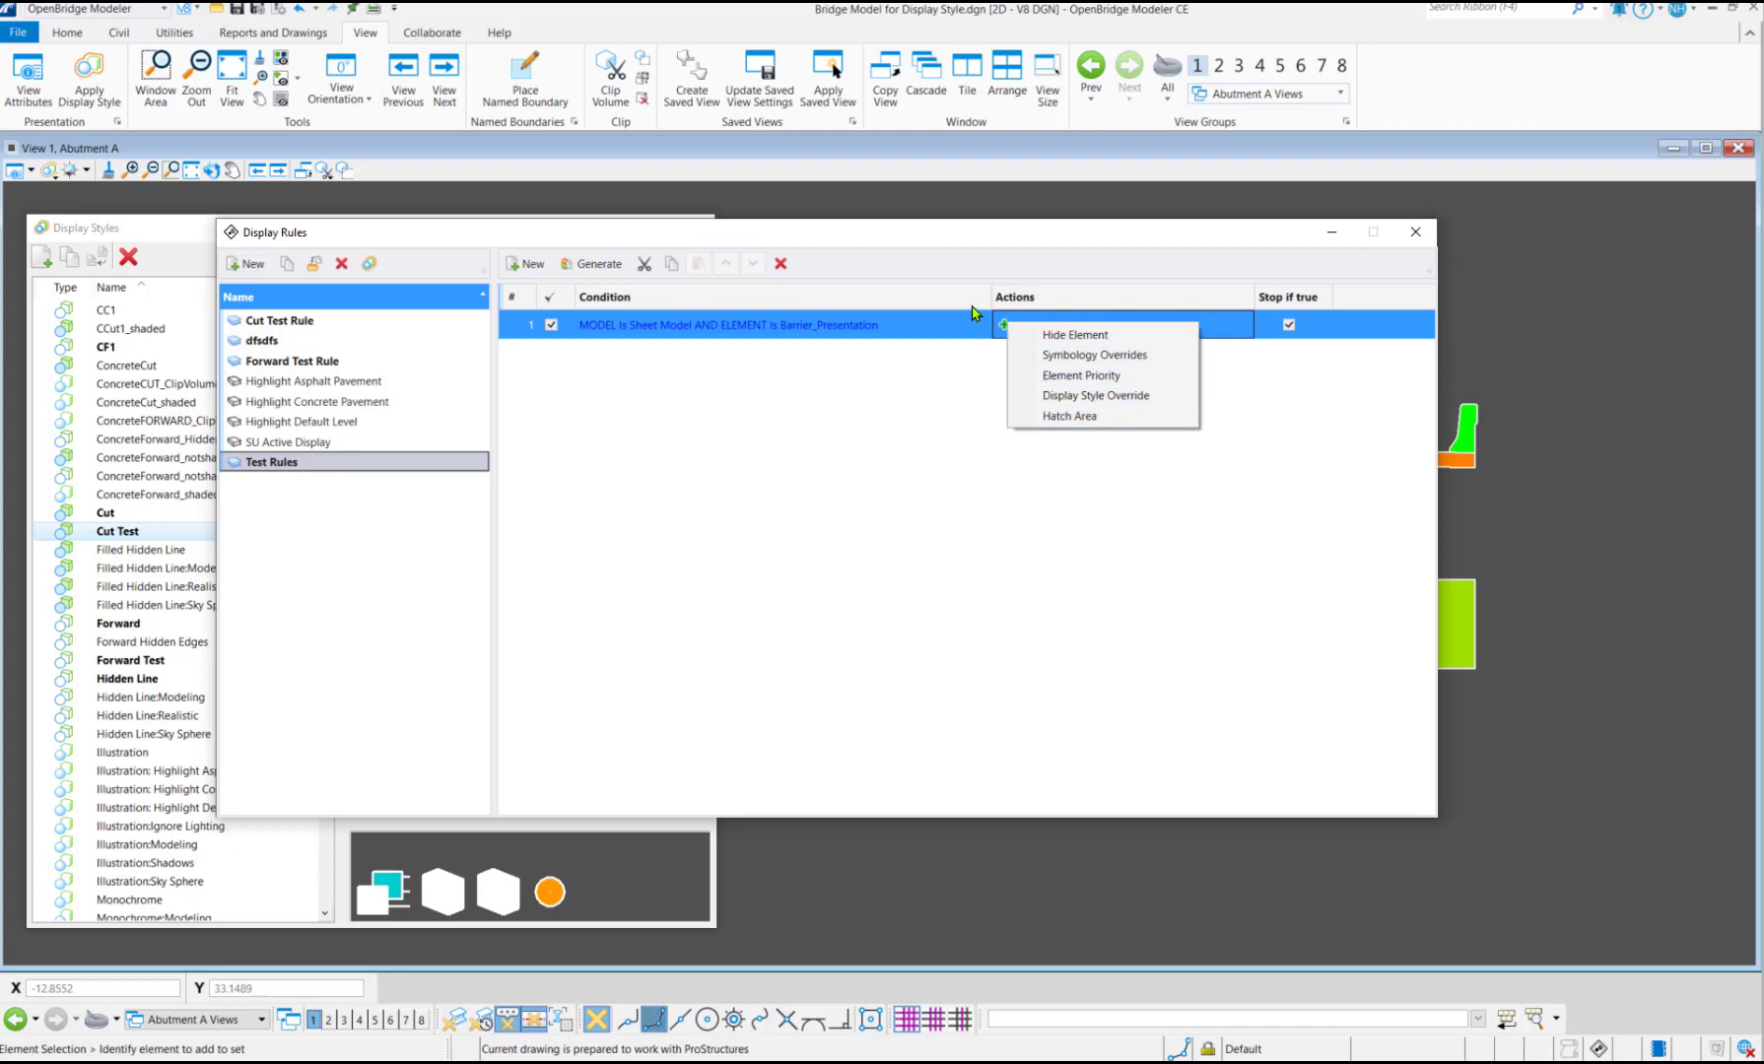
pyautogui.click(1025, 361)
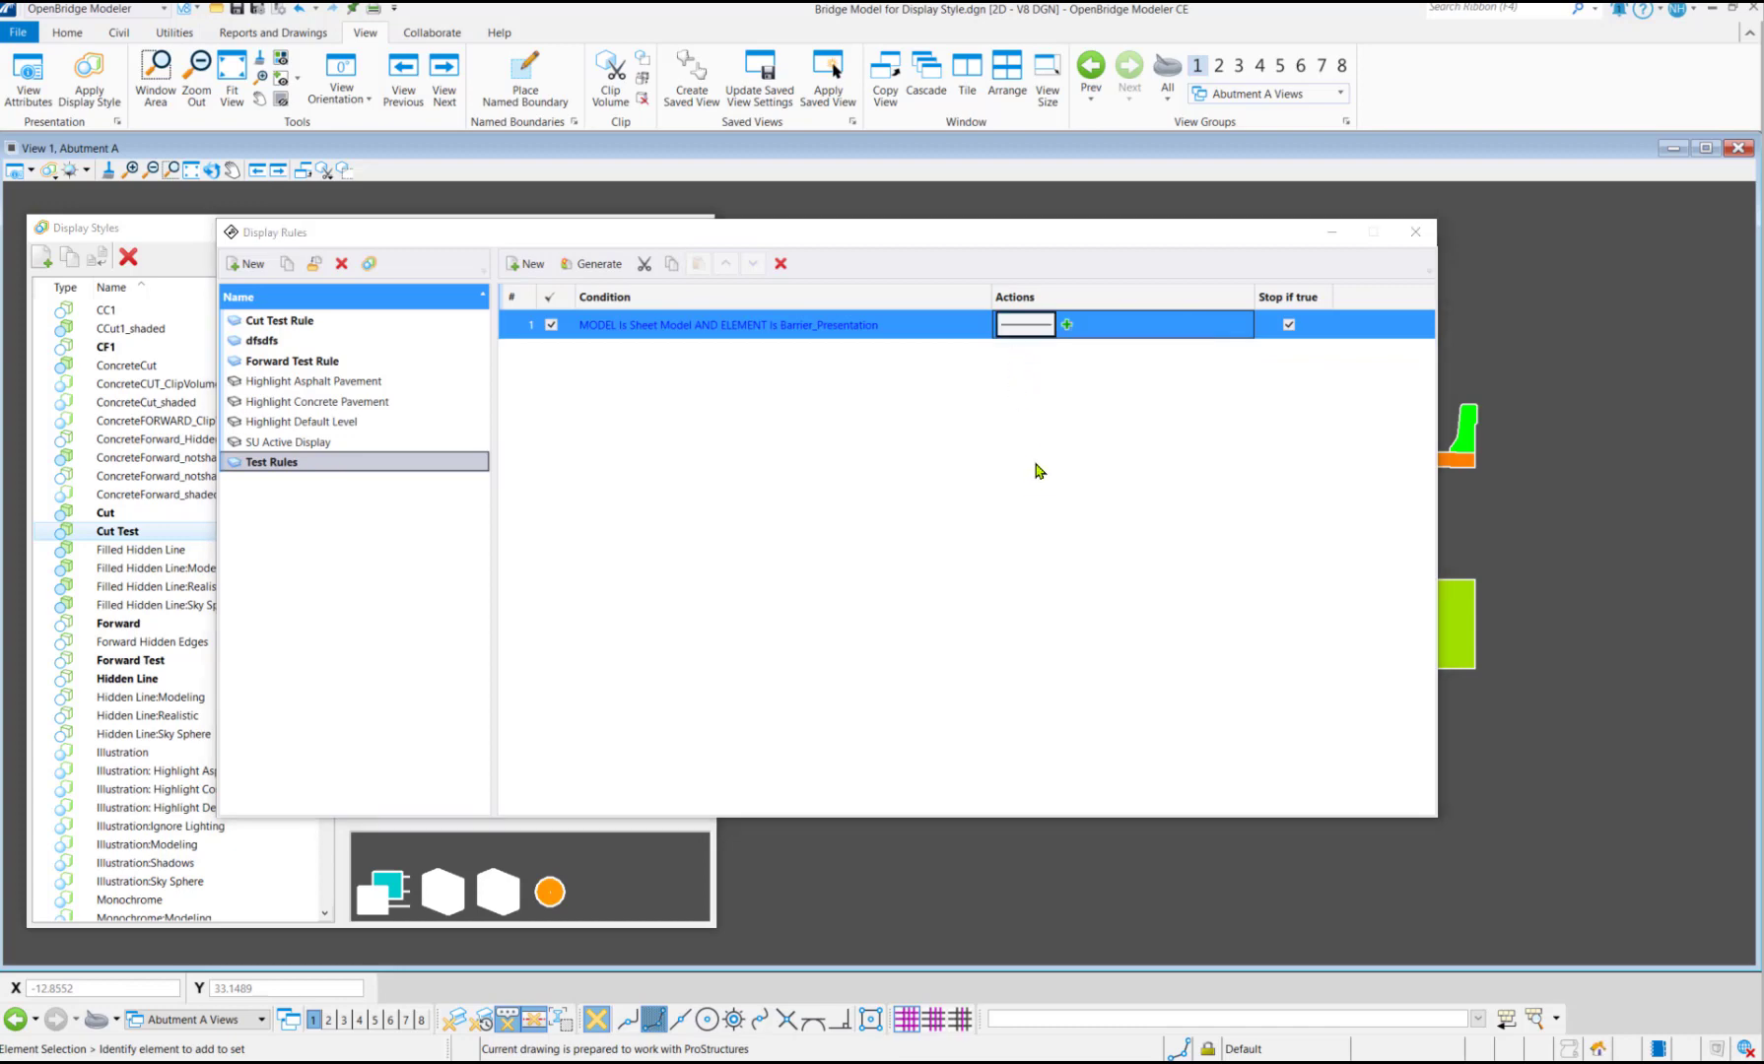
pyautogui.click(1065, 326)
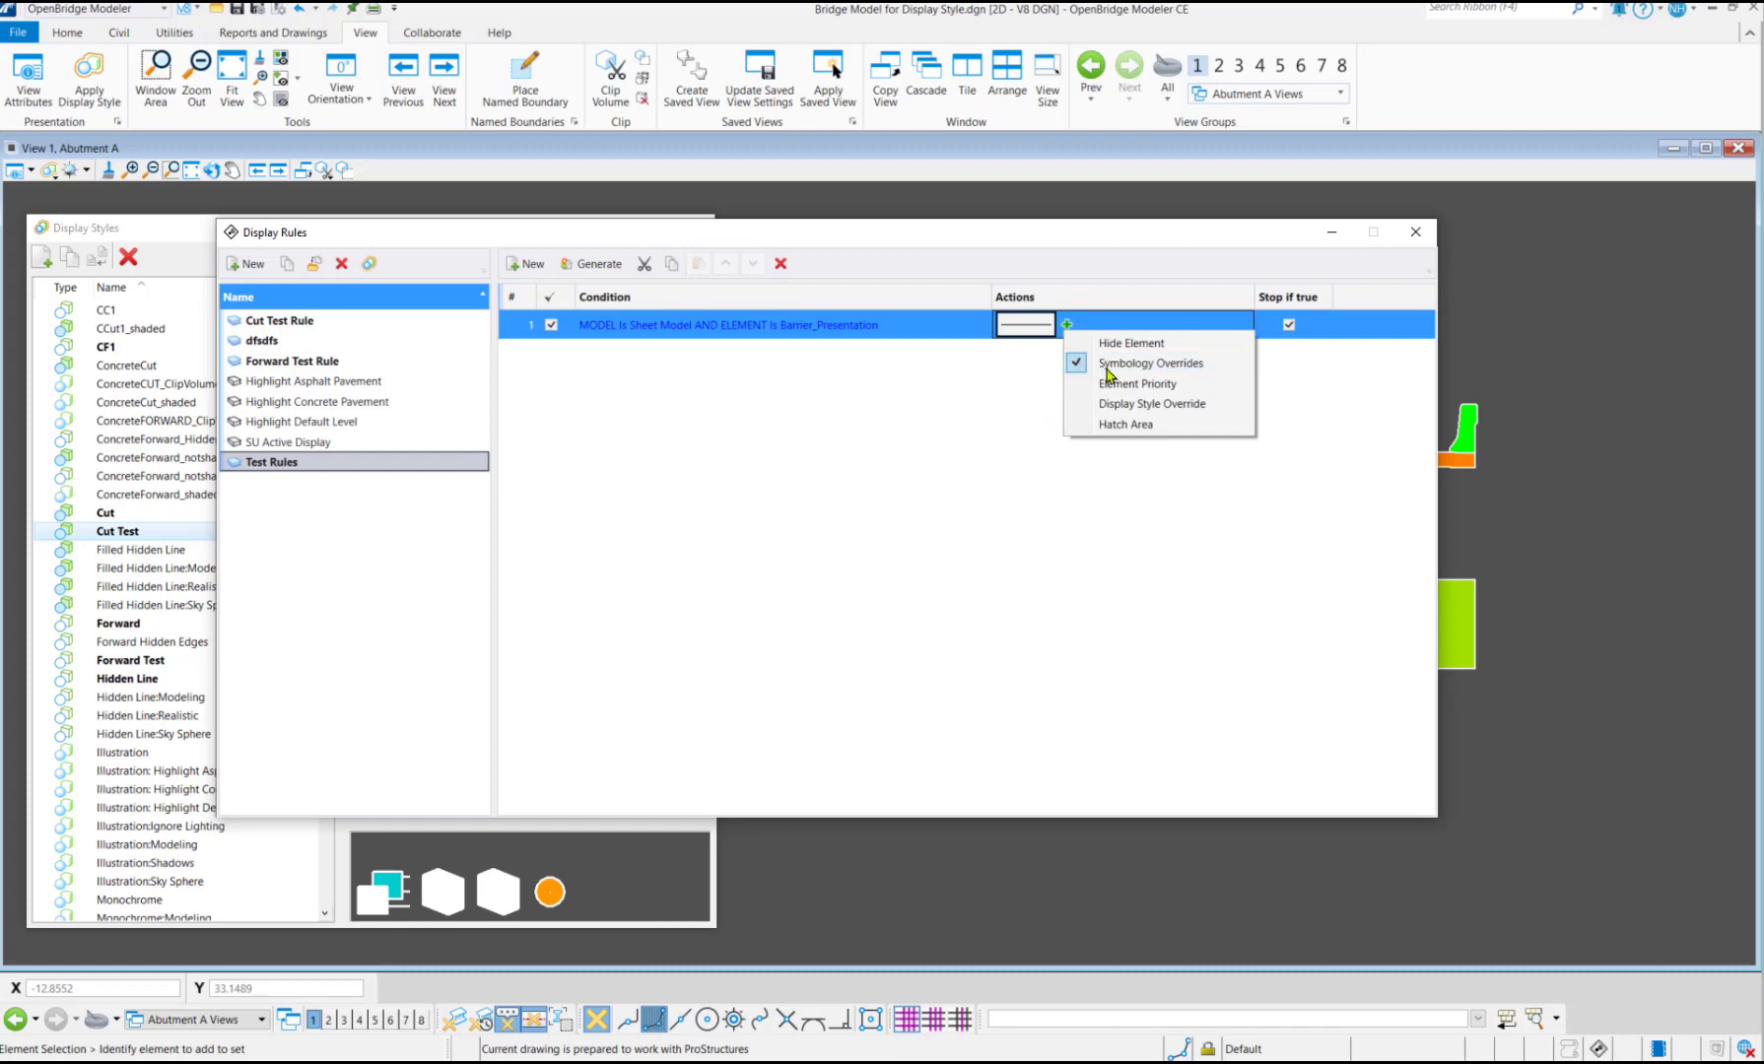
pyautogui.click(1038, 325)
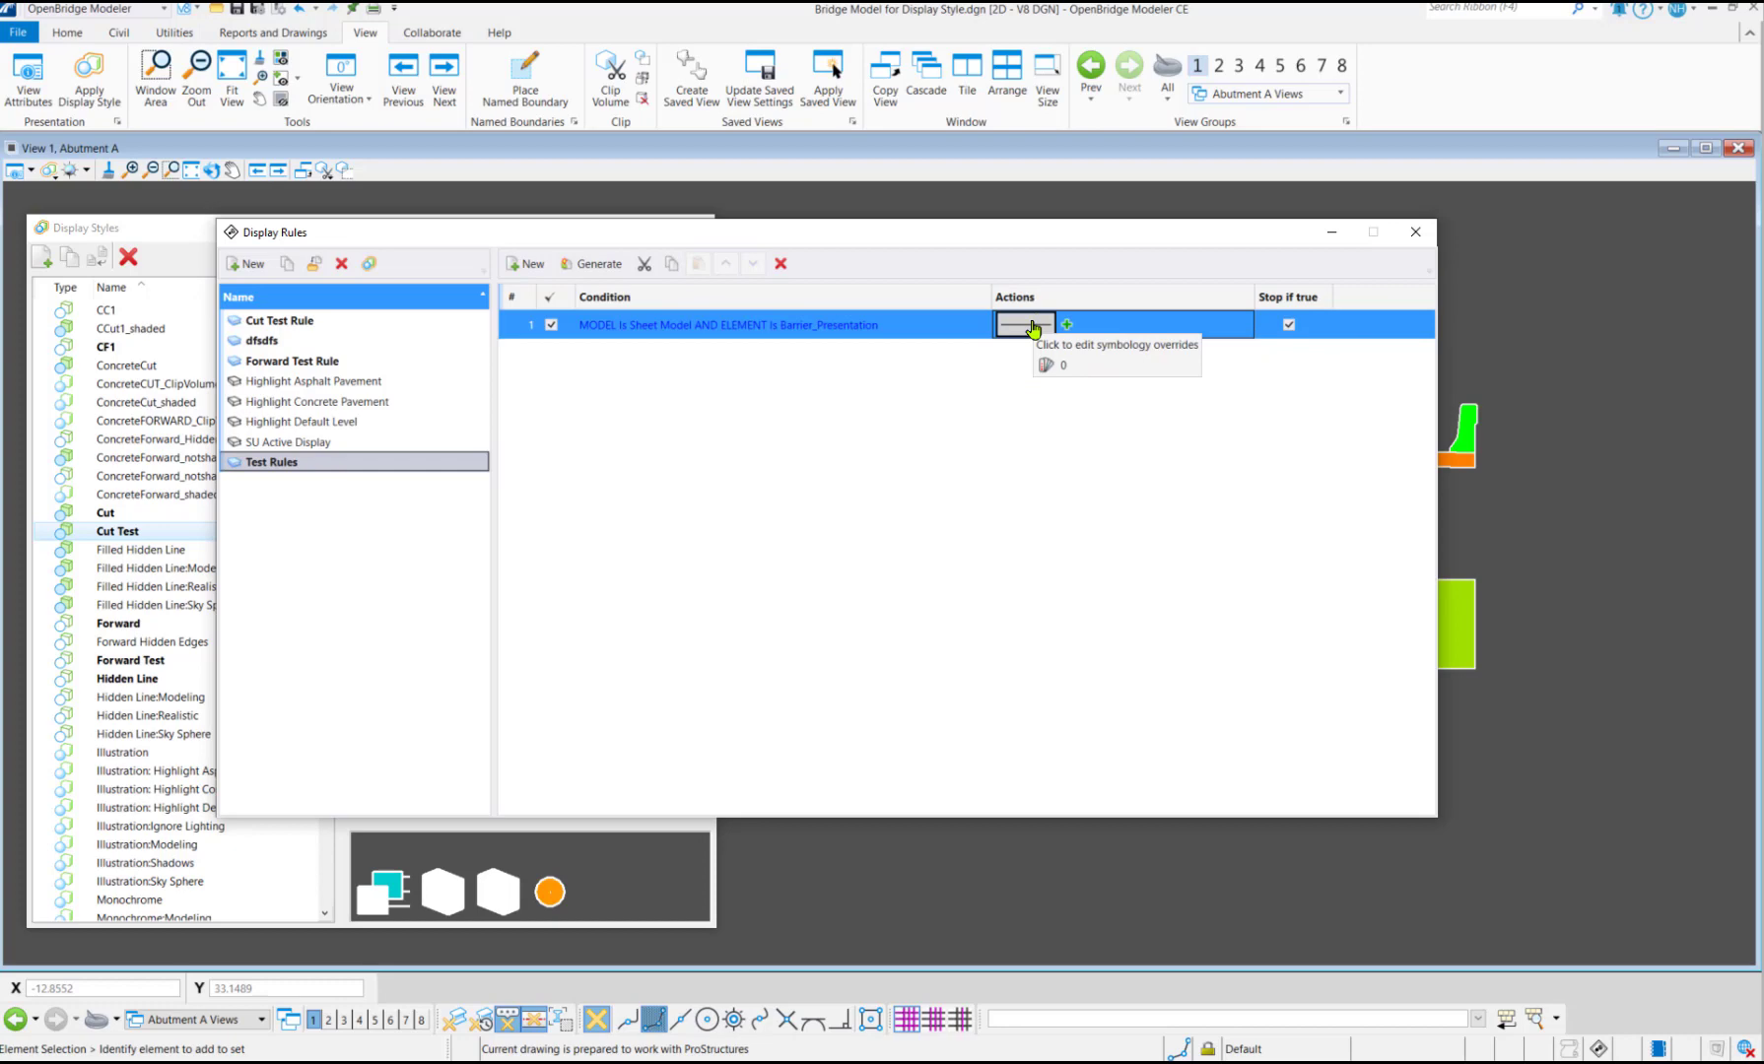
# Set the colour override of the barrier rule's symbology action to grey index colour 104
pyautogui.click(1033, 326)
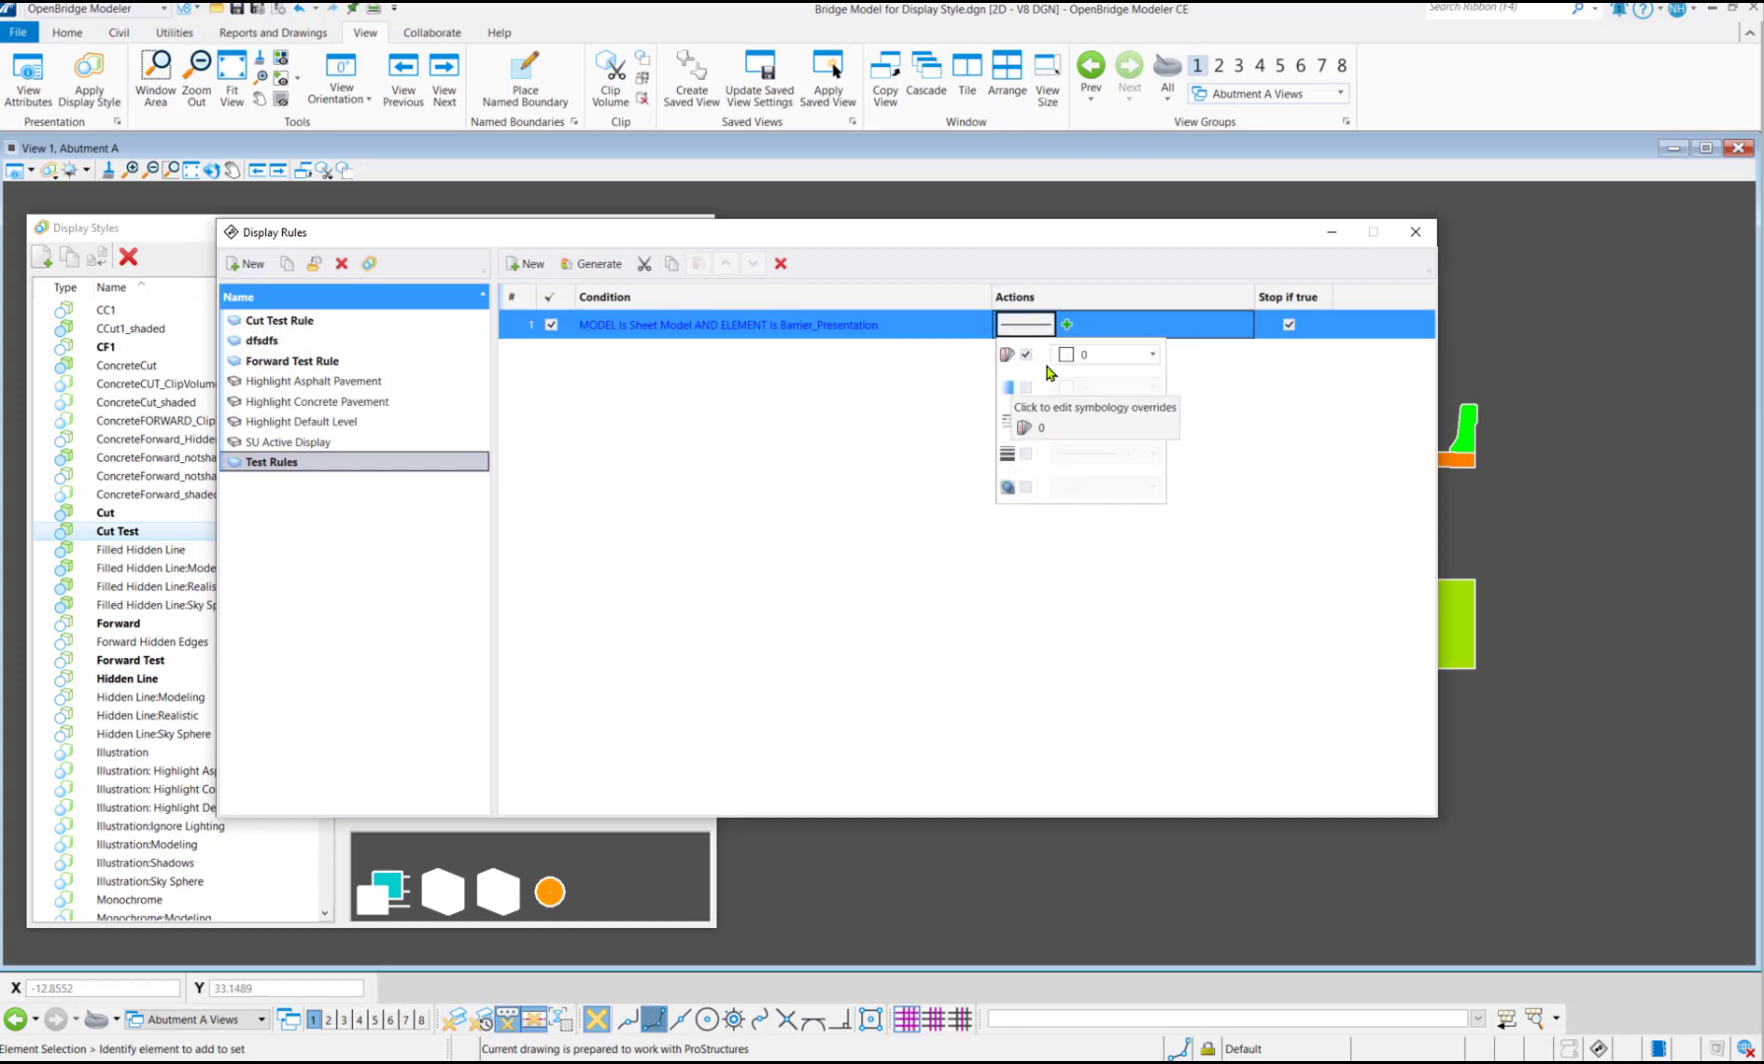
pyautogui.click(1155, 356)
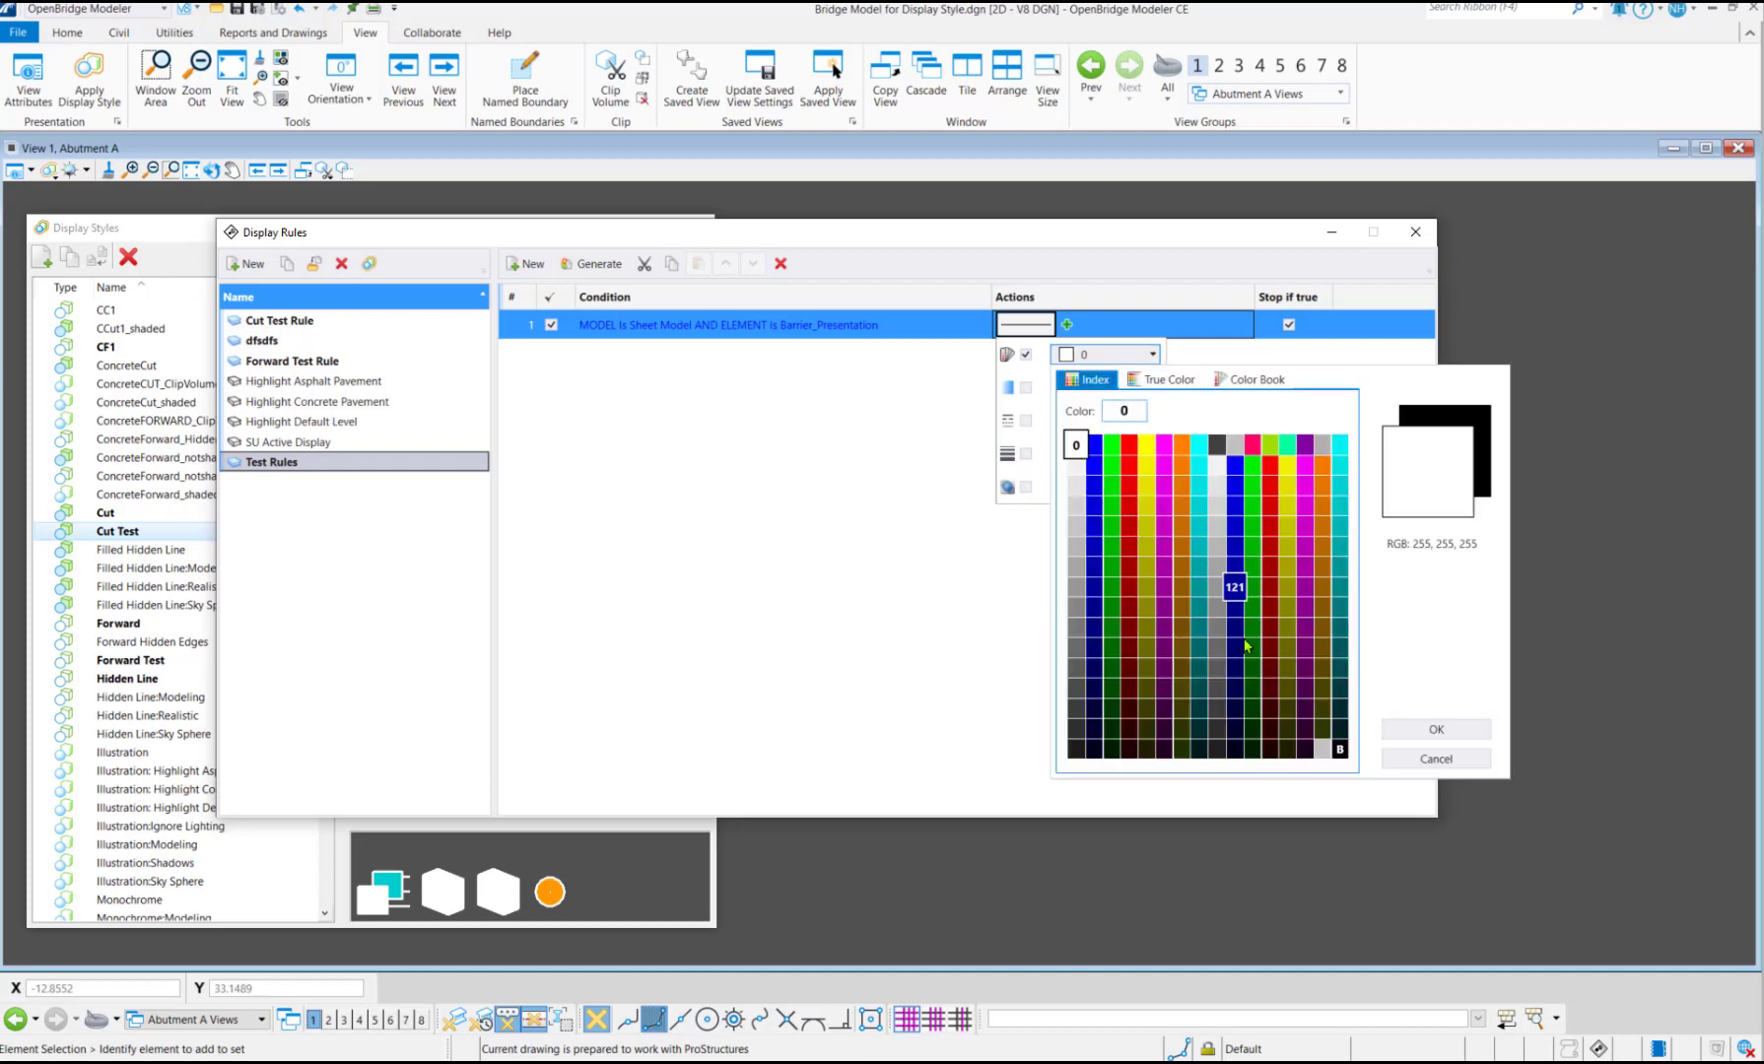
pyautogui.click(1217, 569)
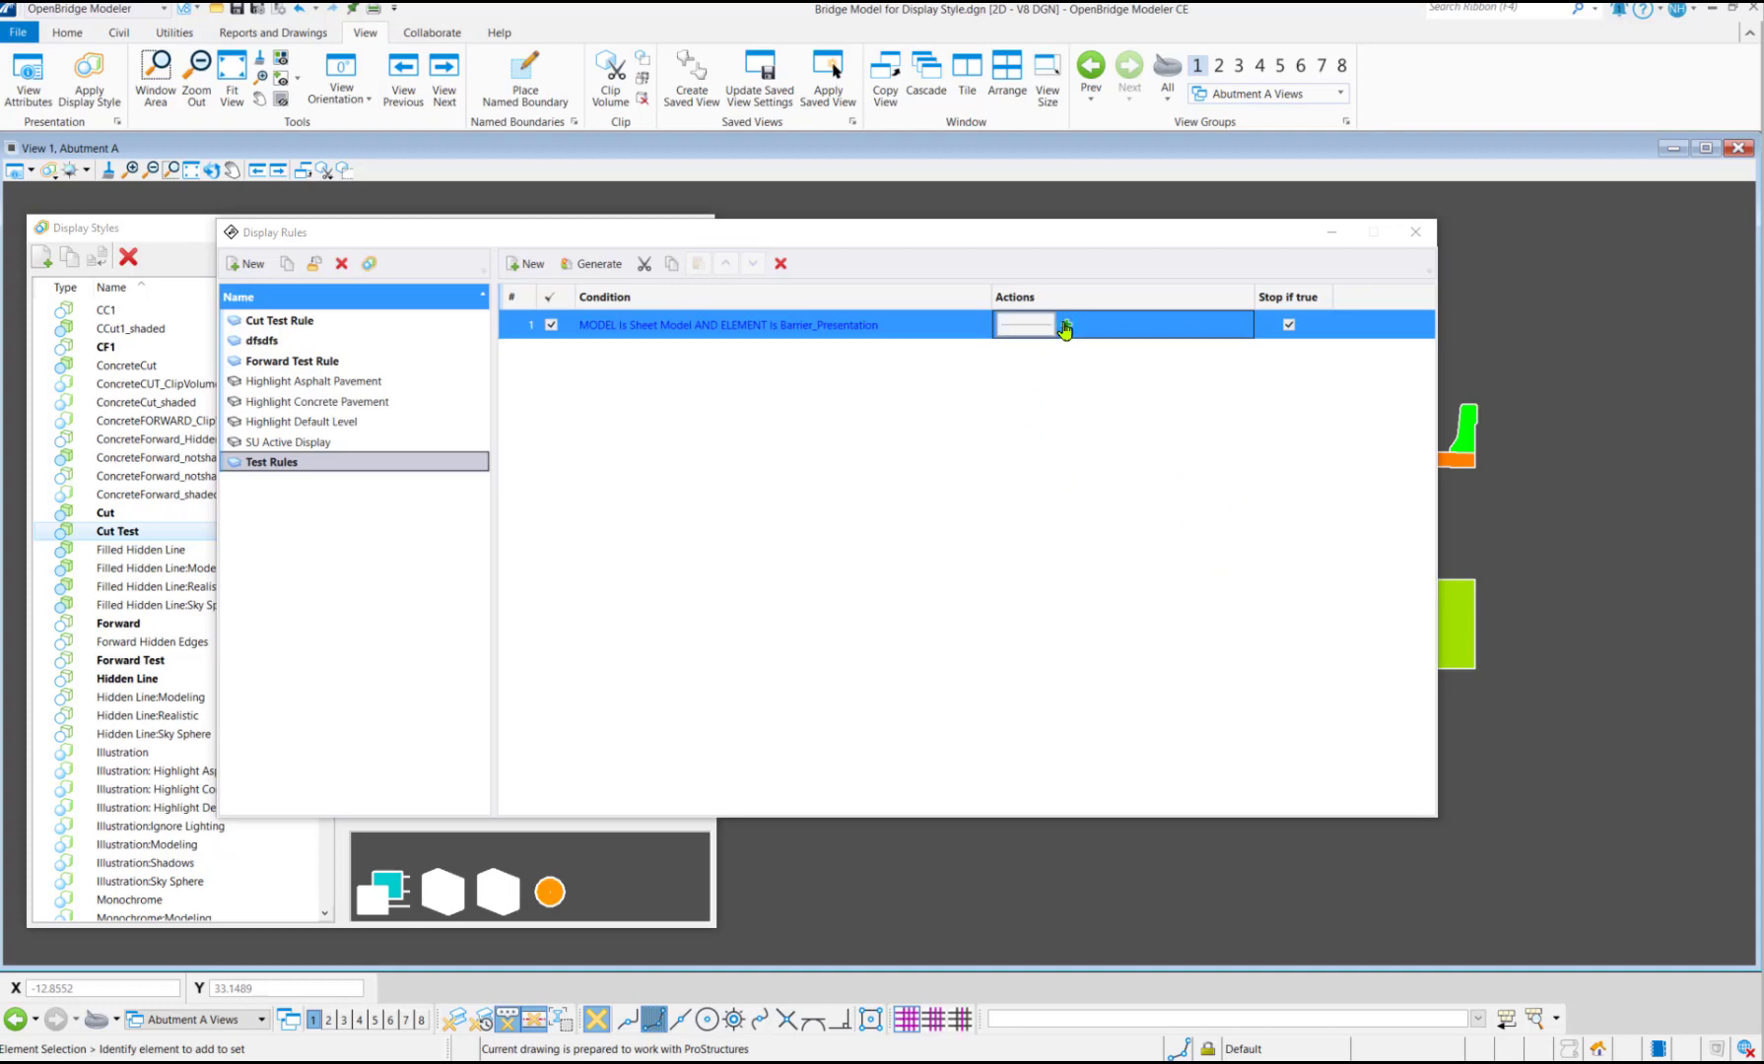
pyautogui.click(1044, 327)
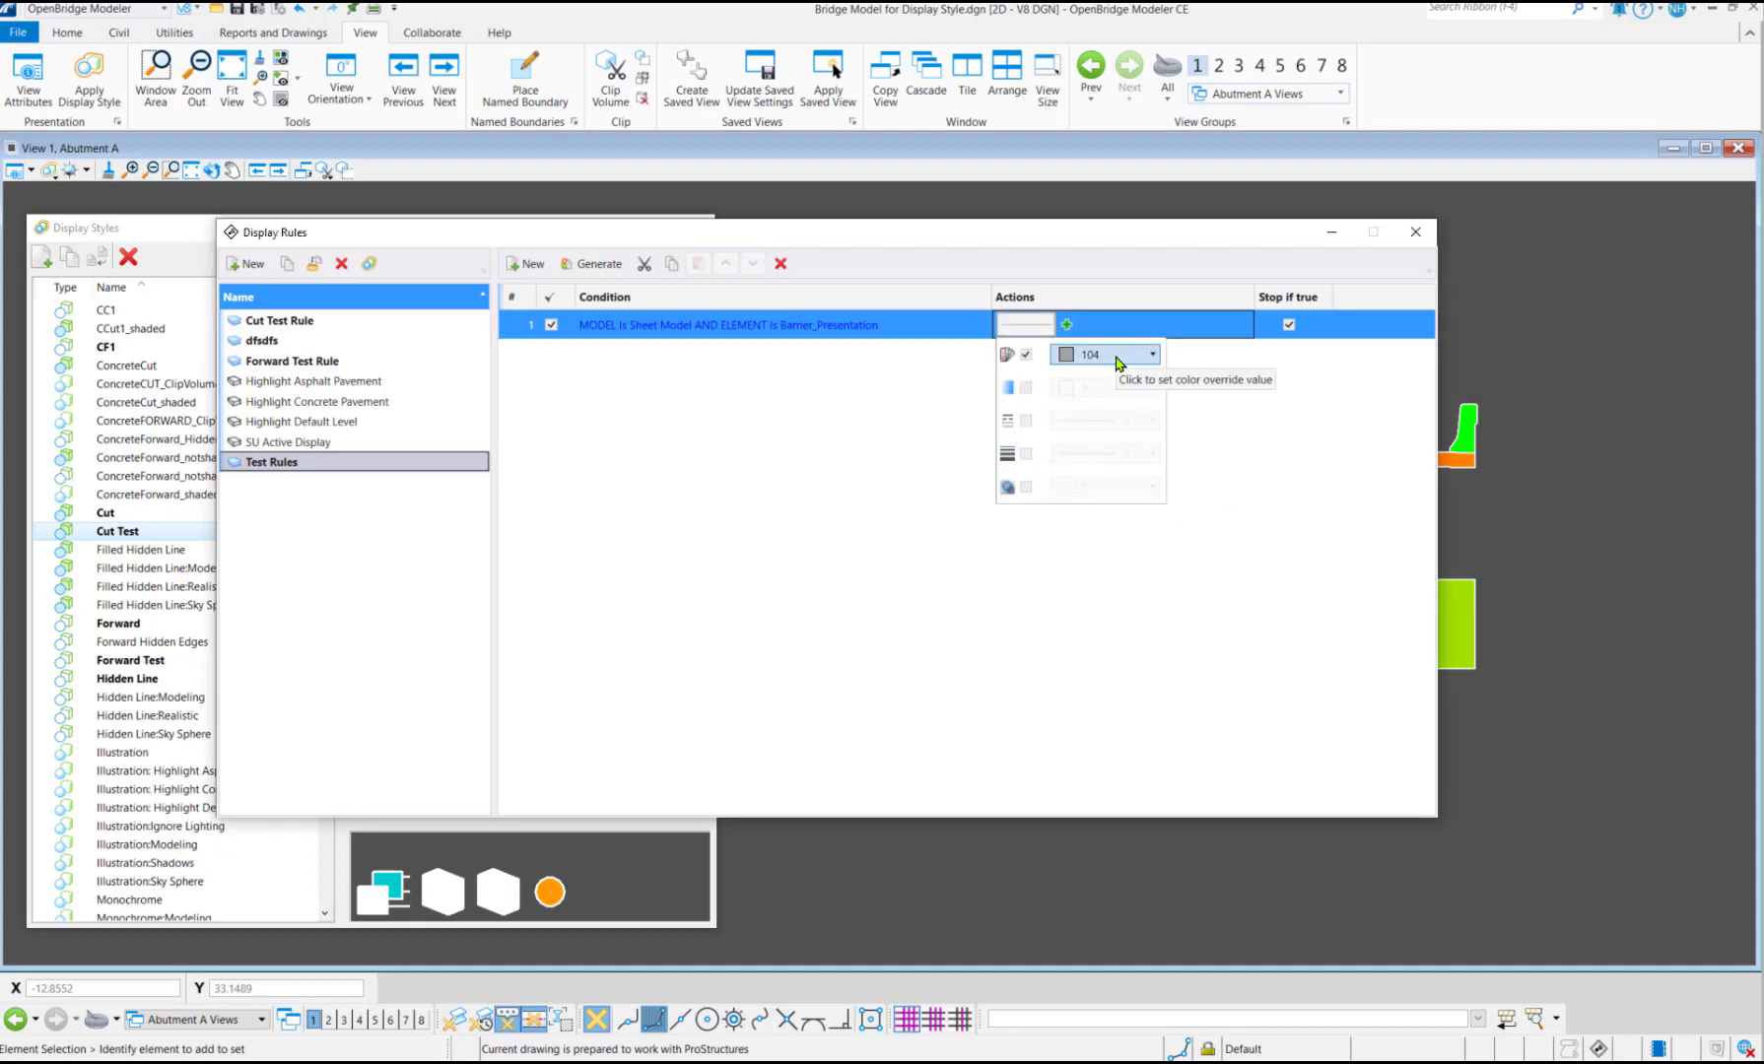
pyautogui.click(1289, 509)
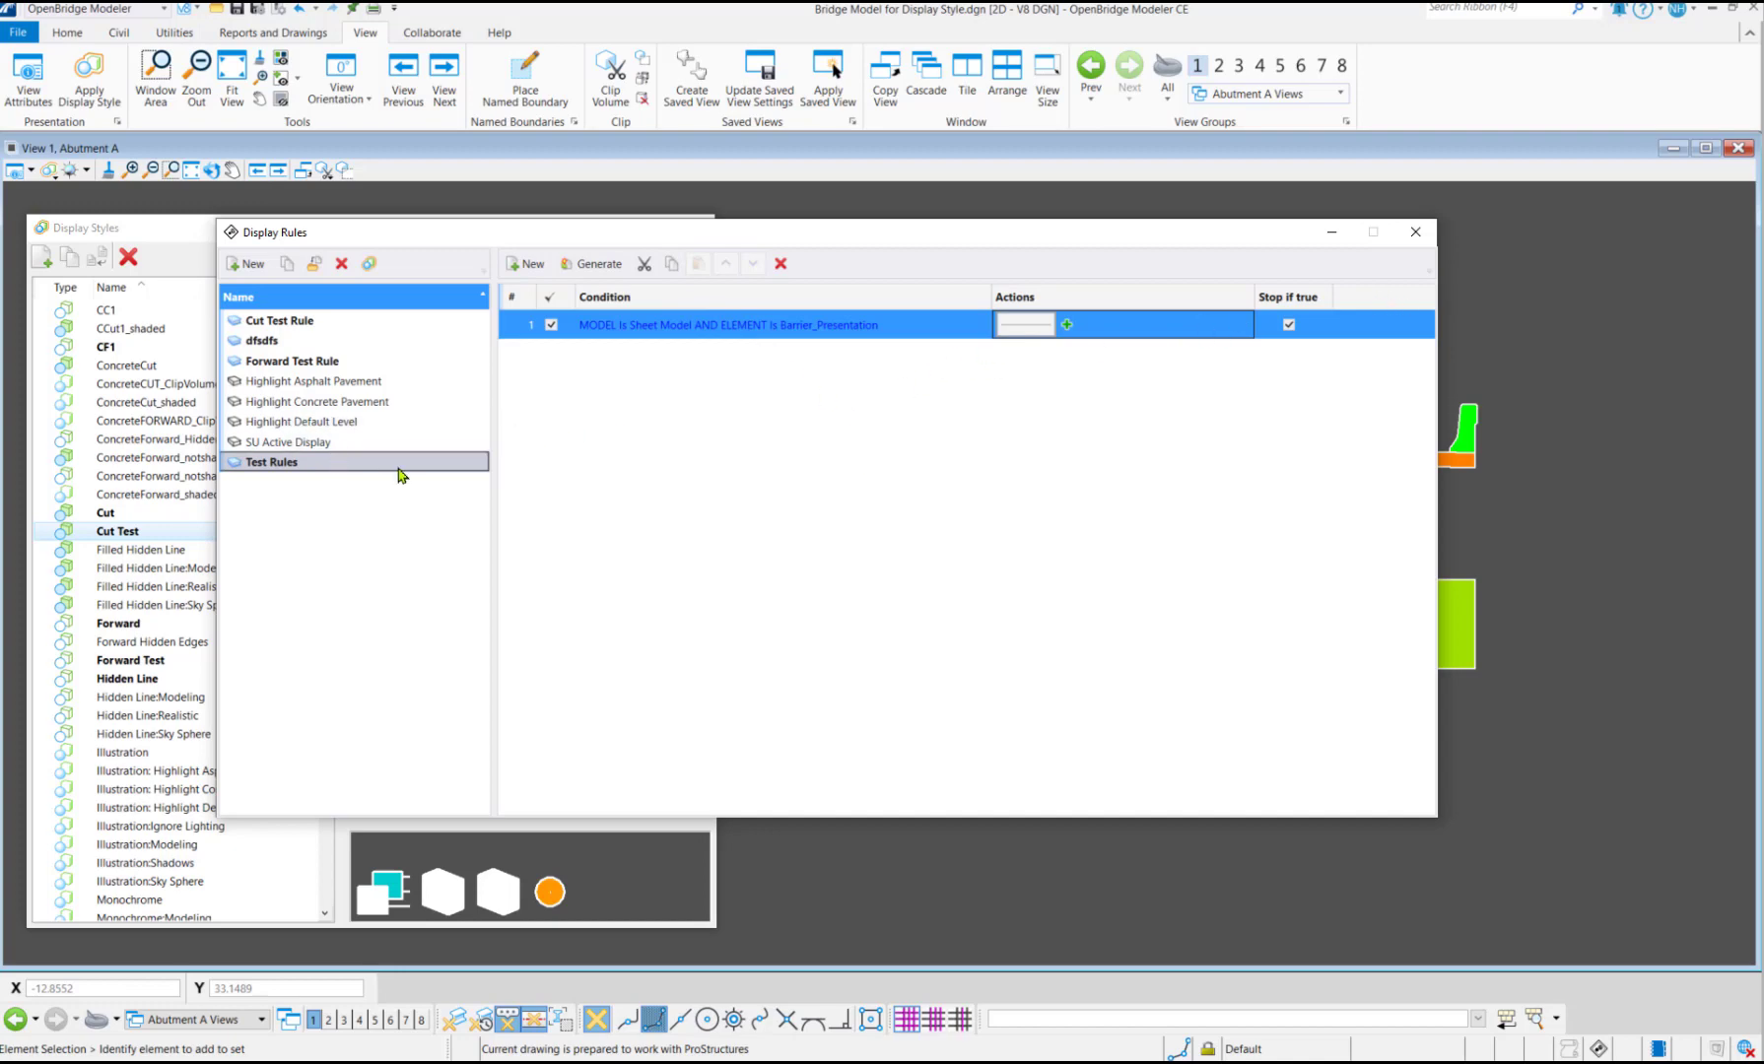
# Assign Test Rules as the display rules of the Cut Test style and inspect the Abutment A drawing
pyautogui.click(1414, 234)
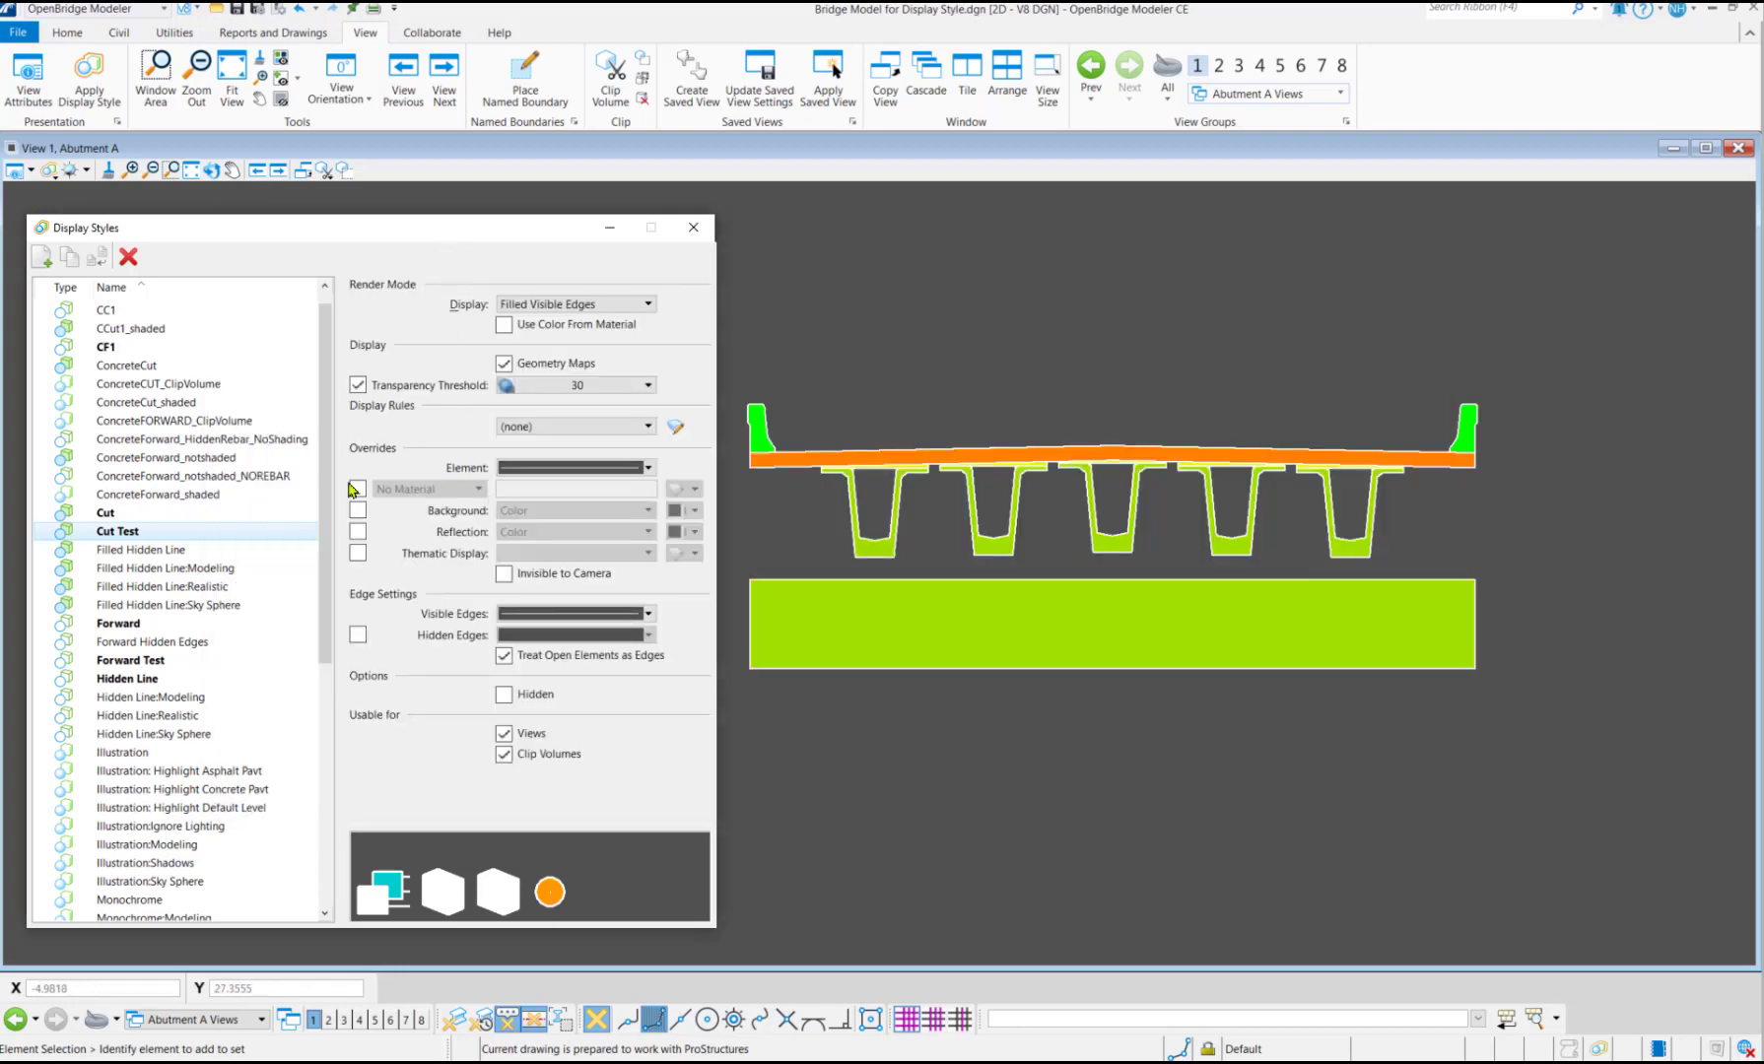
pyautogui.click(649, 428)
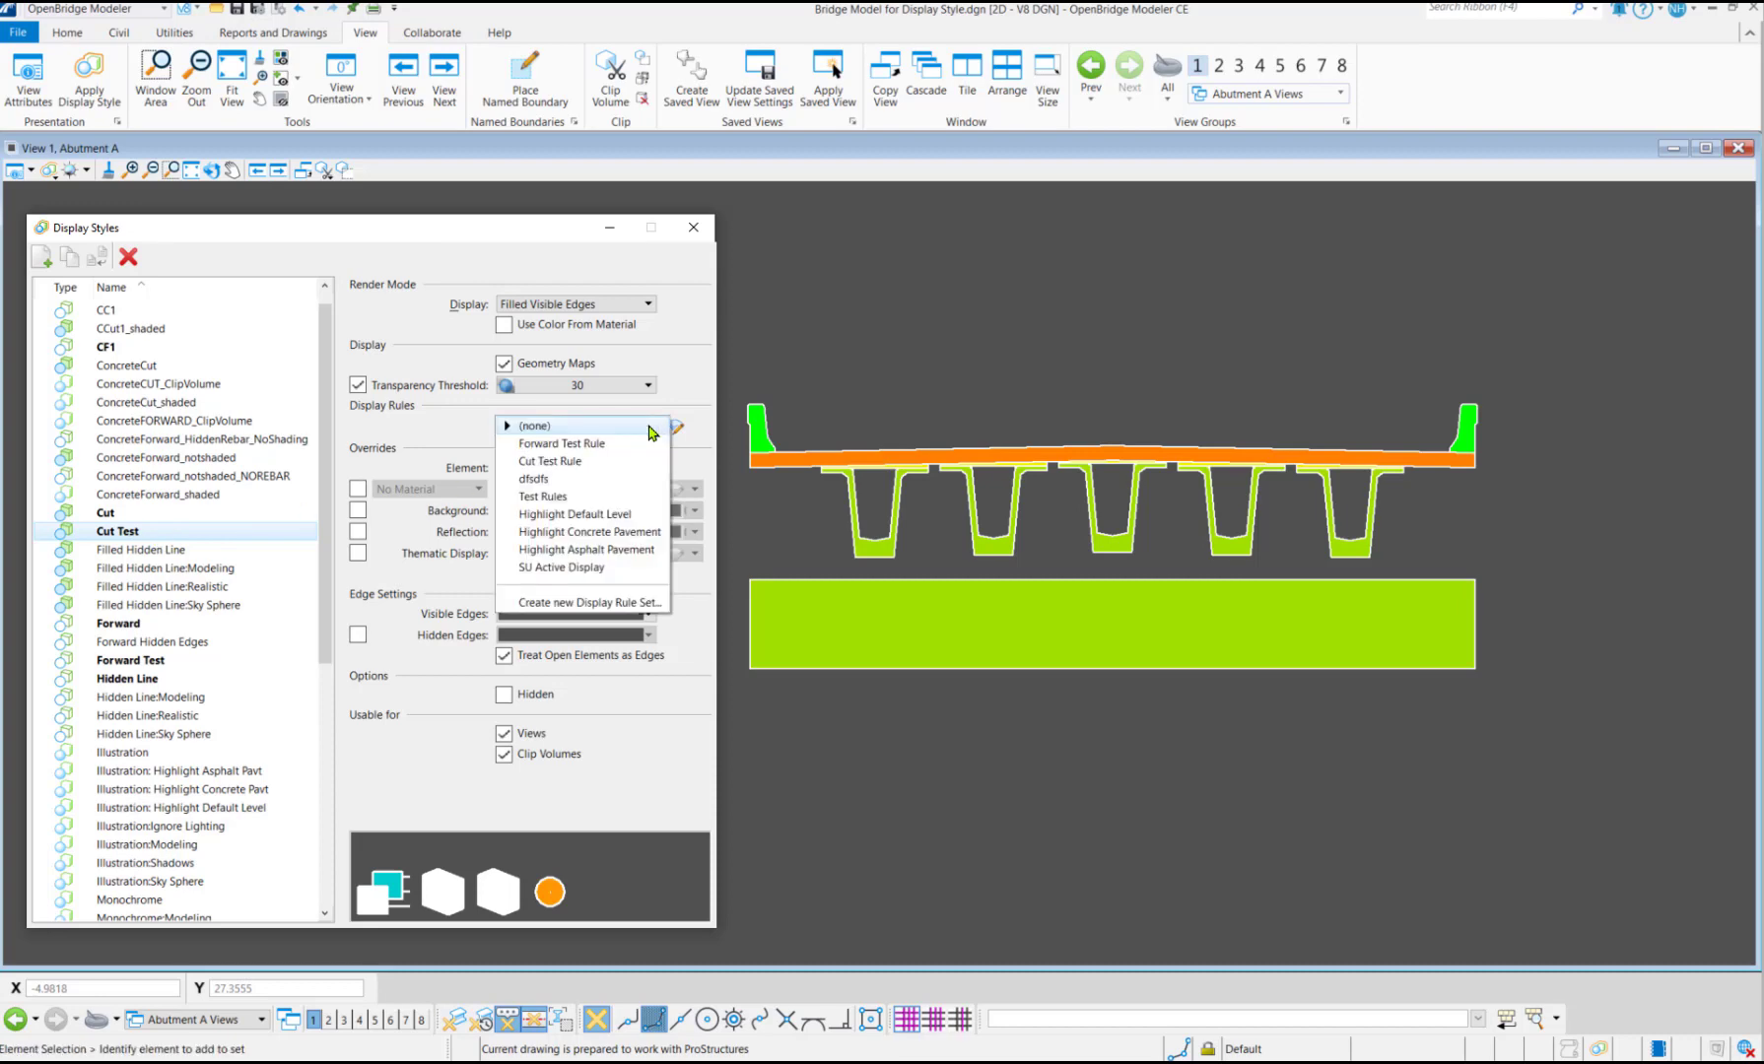
pyautogui.click(549, 496)
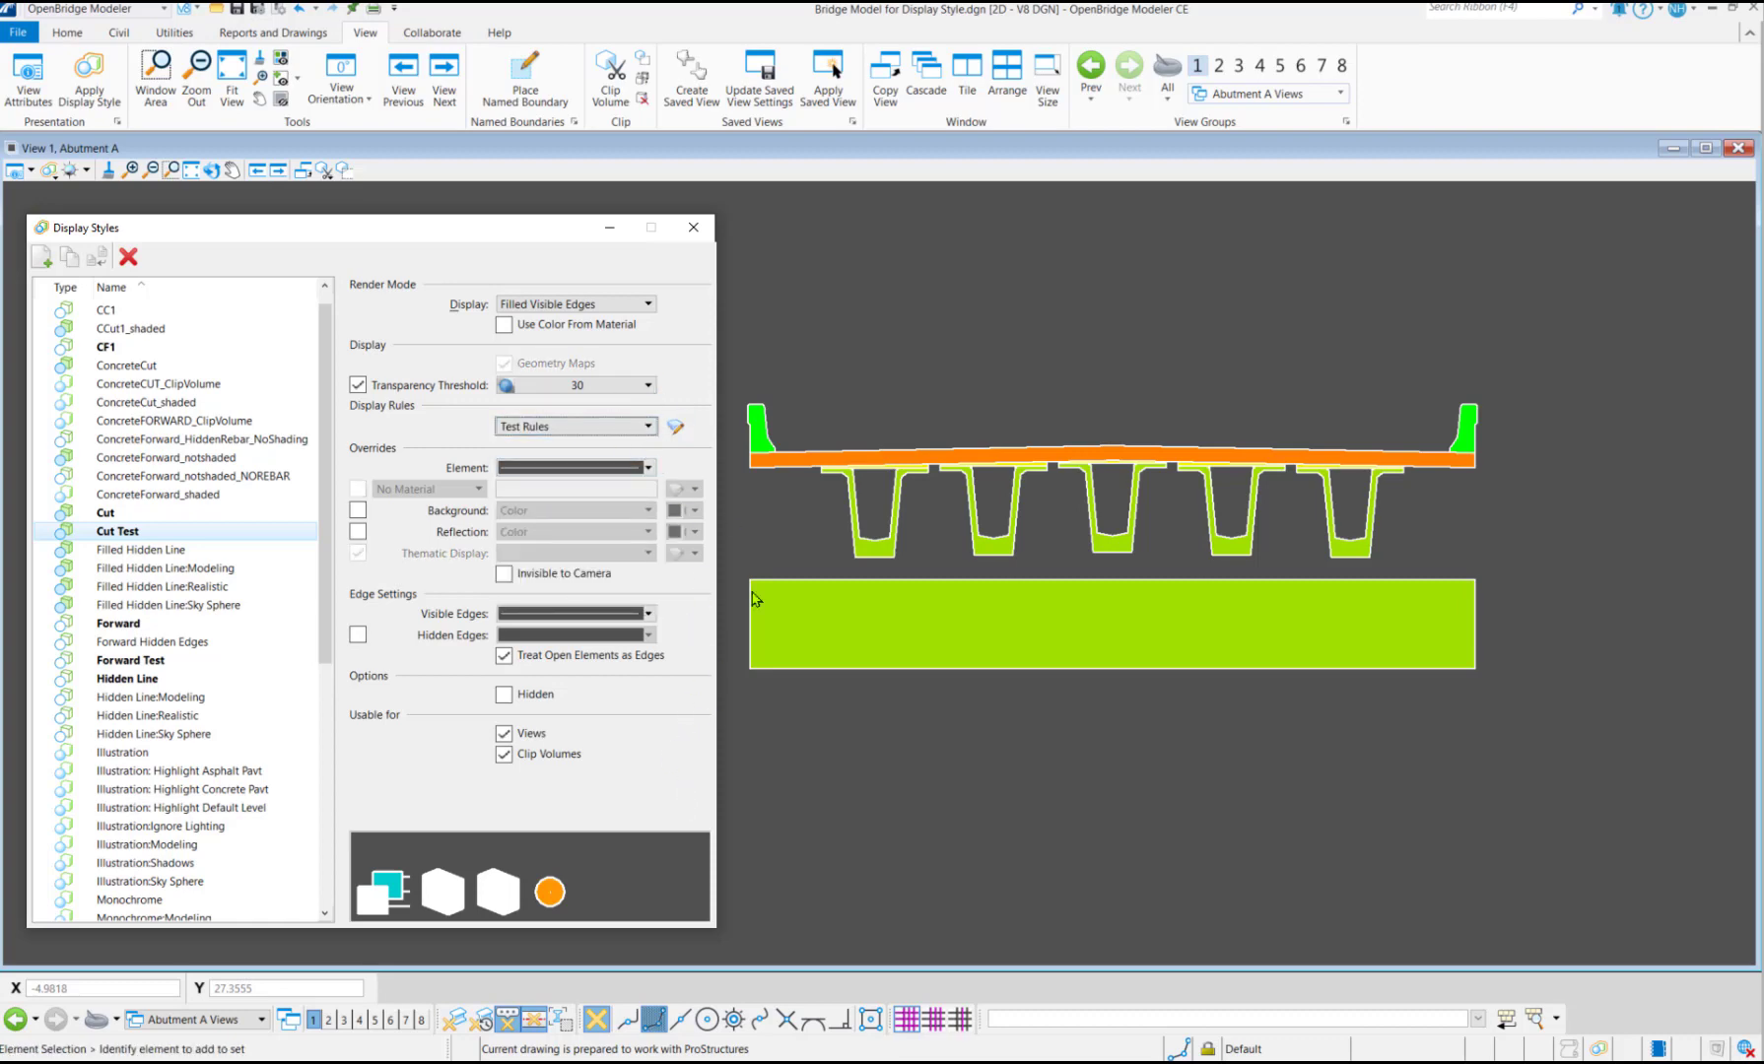
pyautogui.click(693, 226)
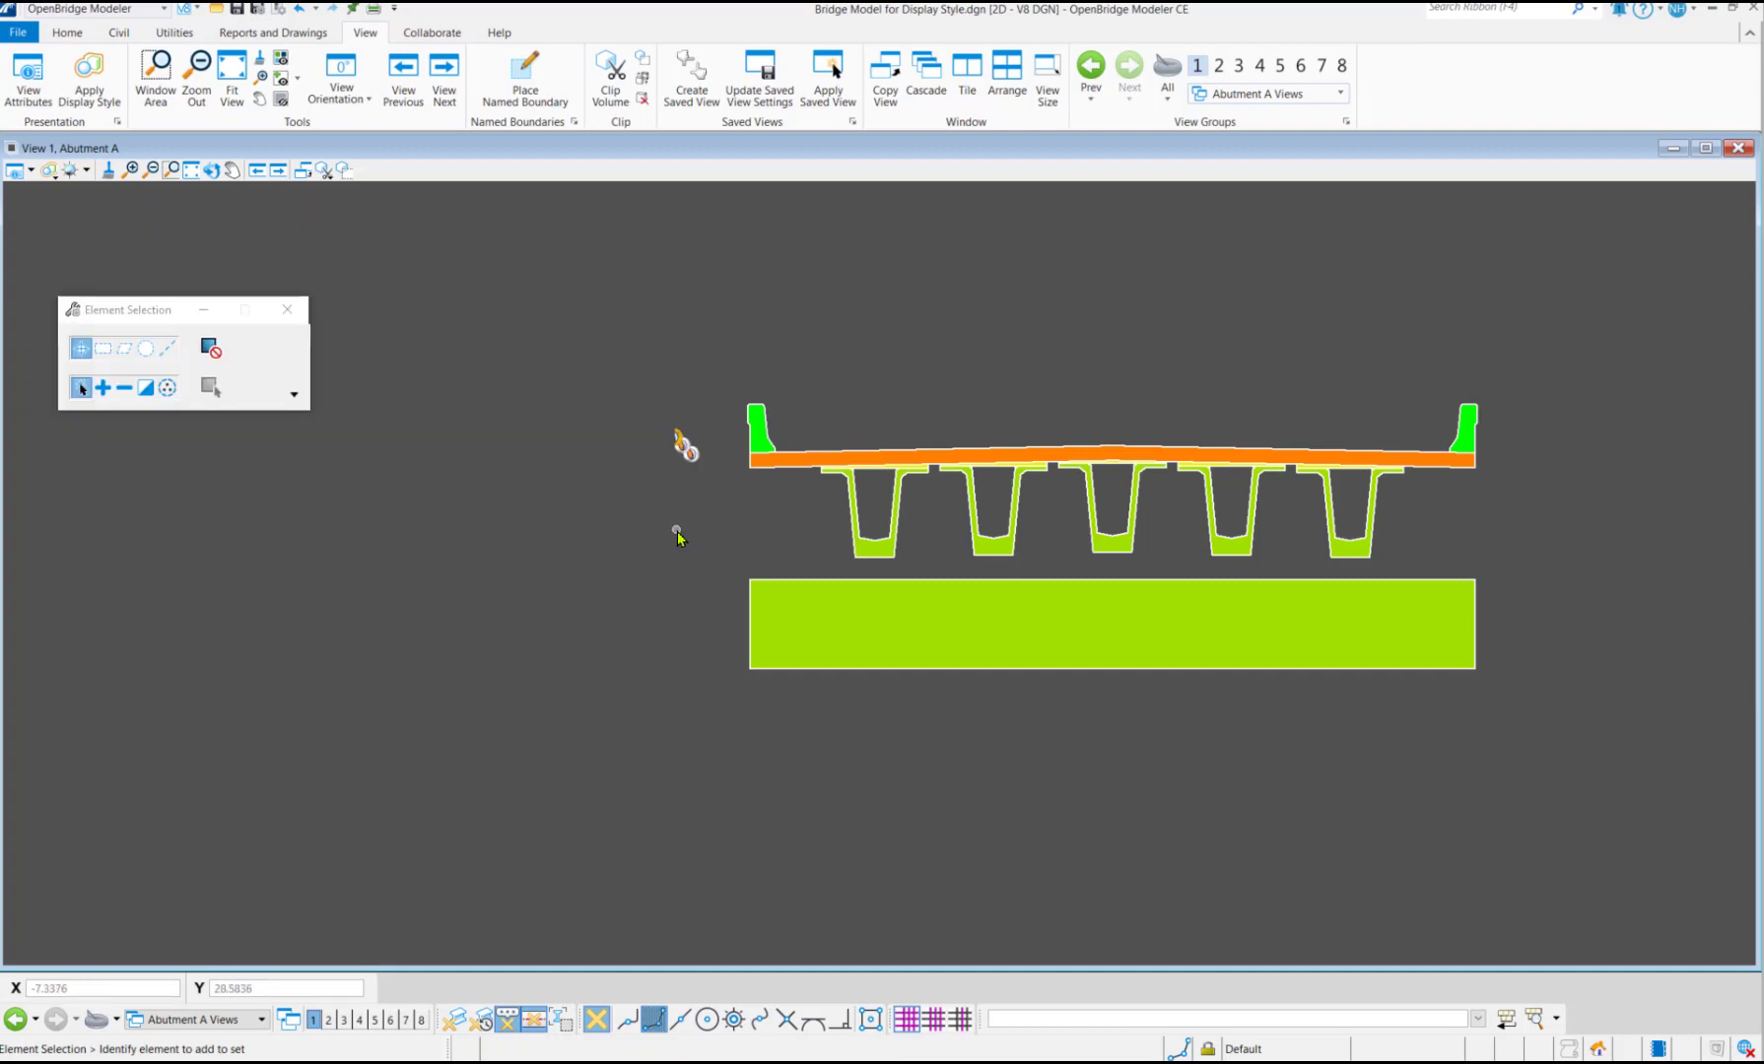
pyautogui.scroll(-1, 679, 529)
pyautogui.scroll(3, 680, 532)
pyautogui.scroll(-4, 680, 532)
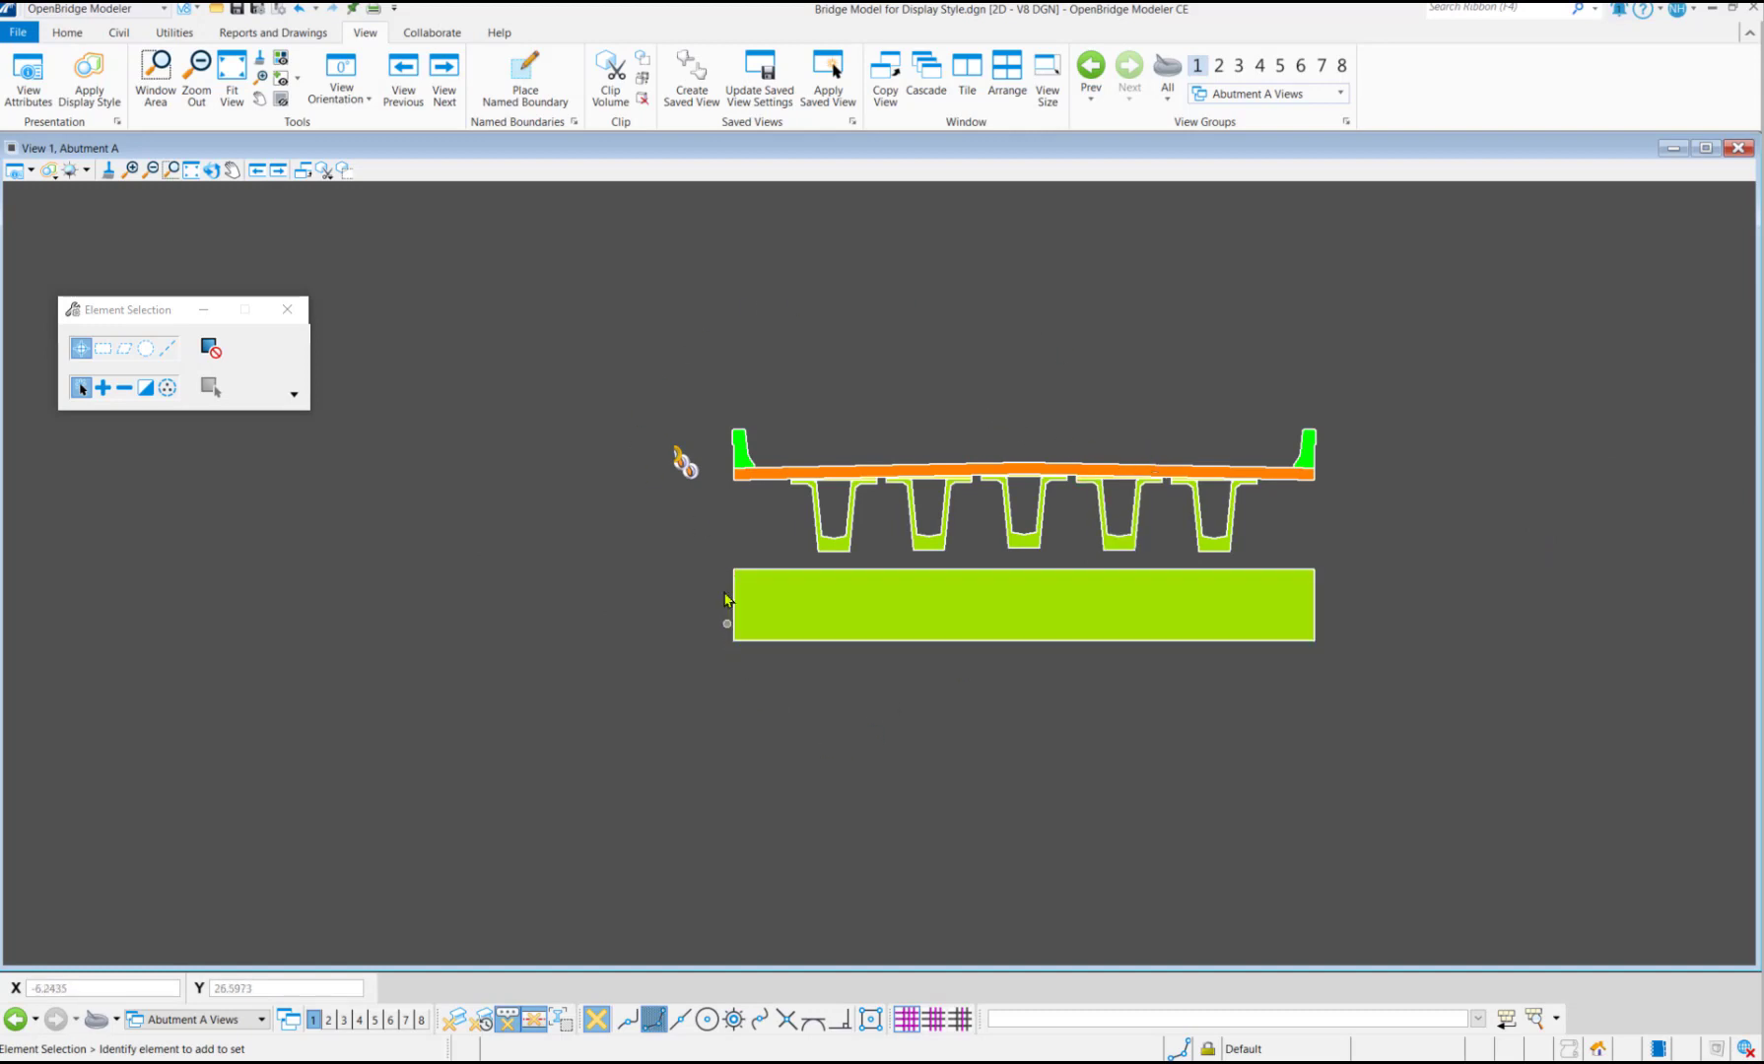
pyautogui.moveTo(915, 598)
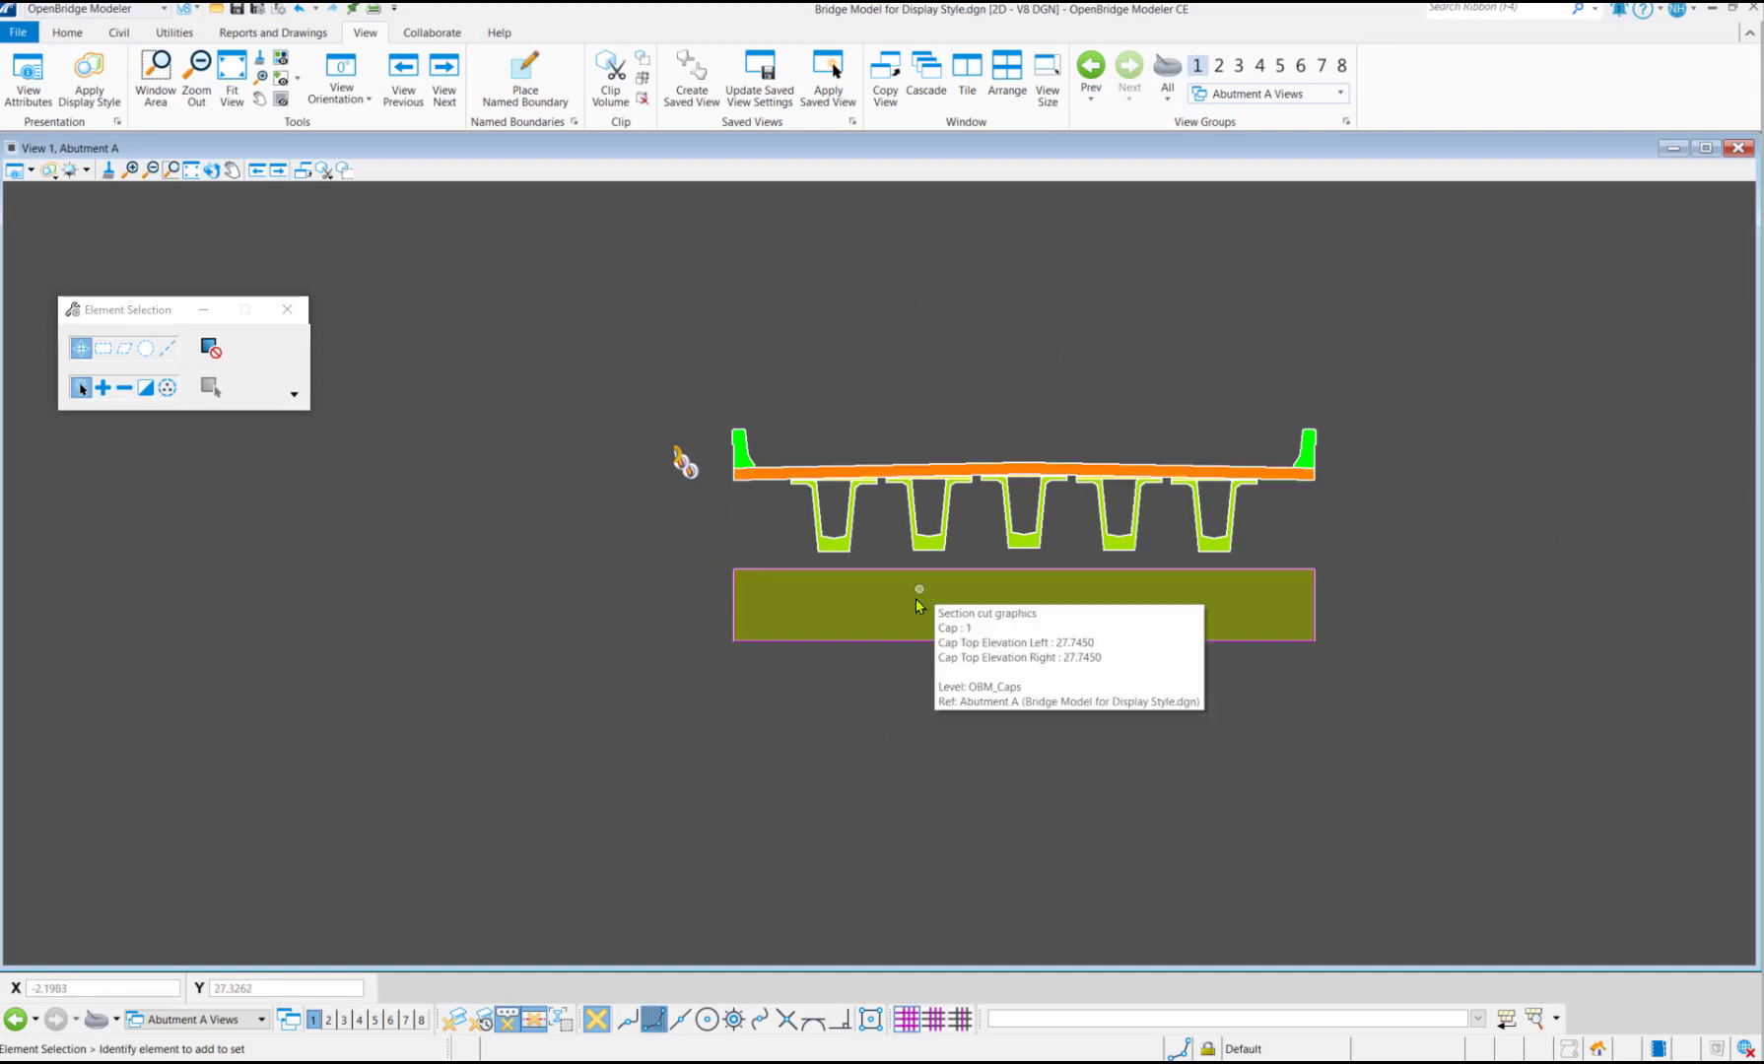
# Switch to the Abutment A [Sheet] Views group and examine how the barriers are coloured on the sheet
pyautogui.click(260, 1019)
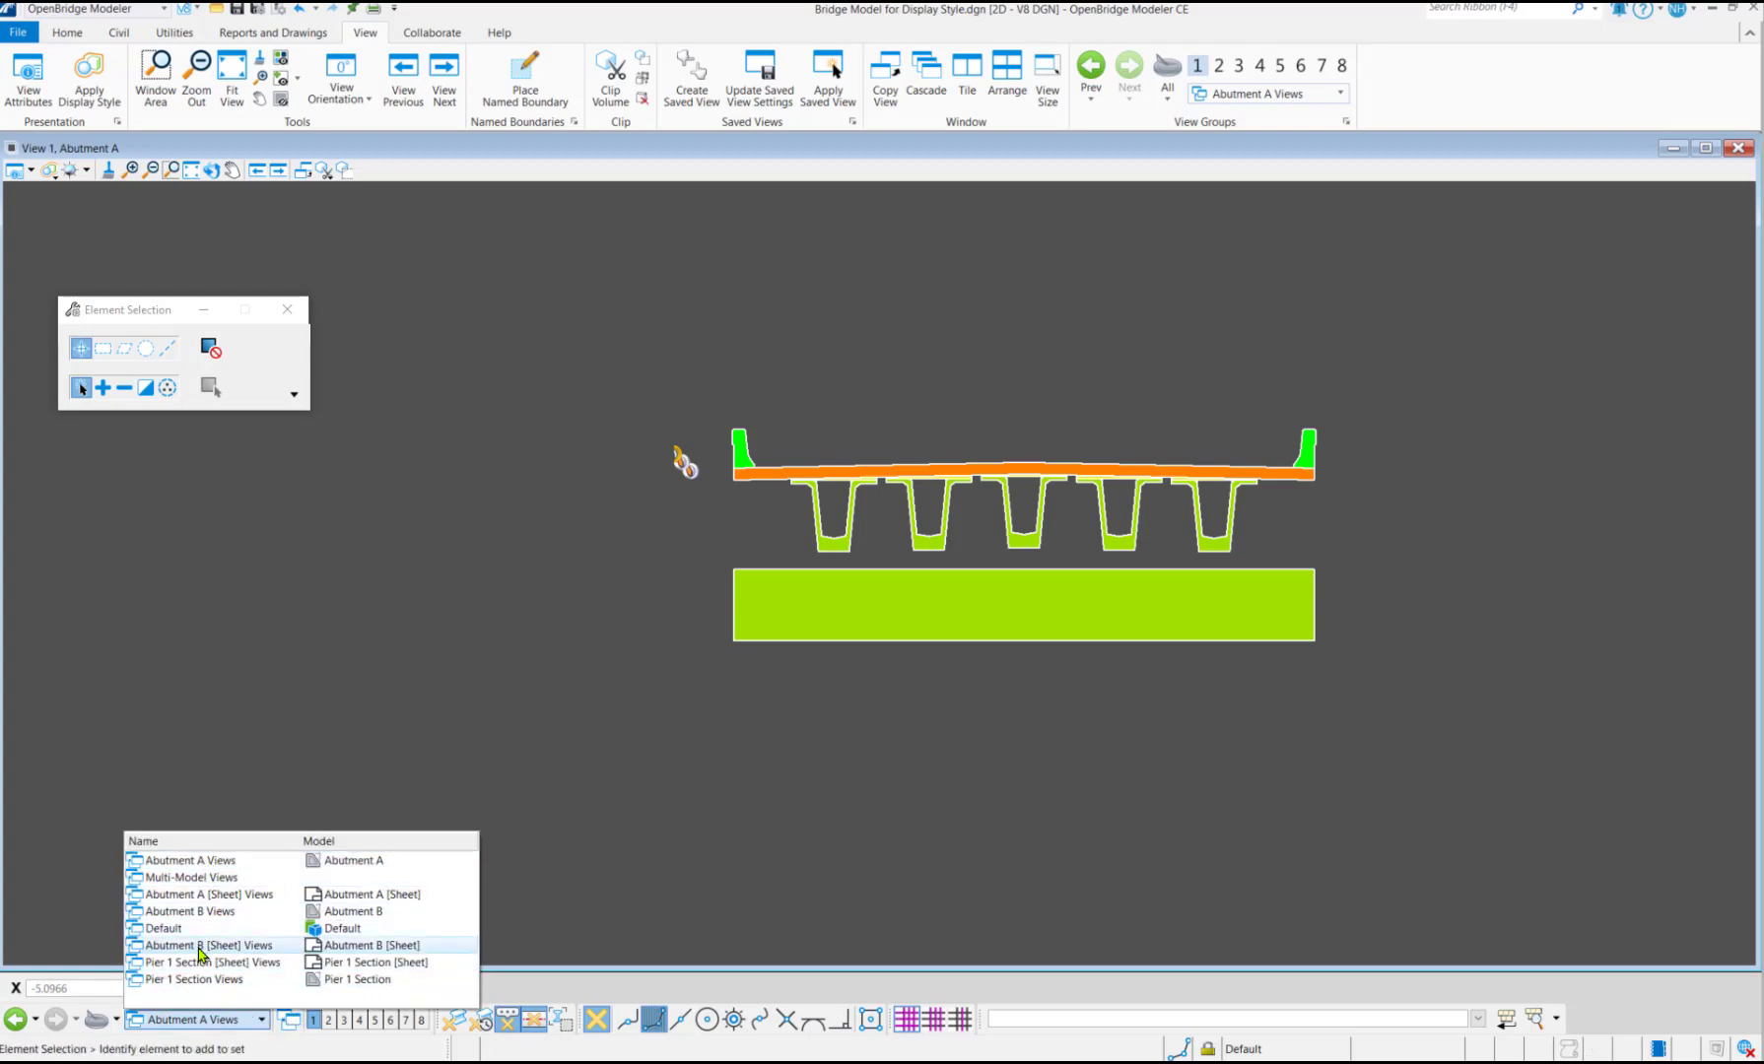
pyautogui.click(204, 896)
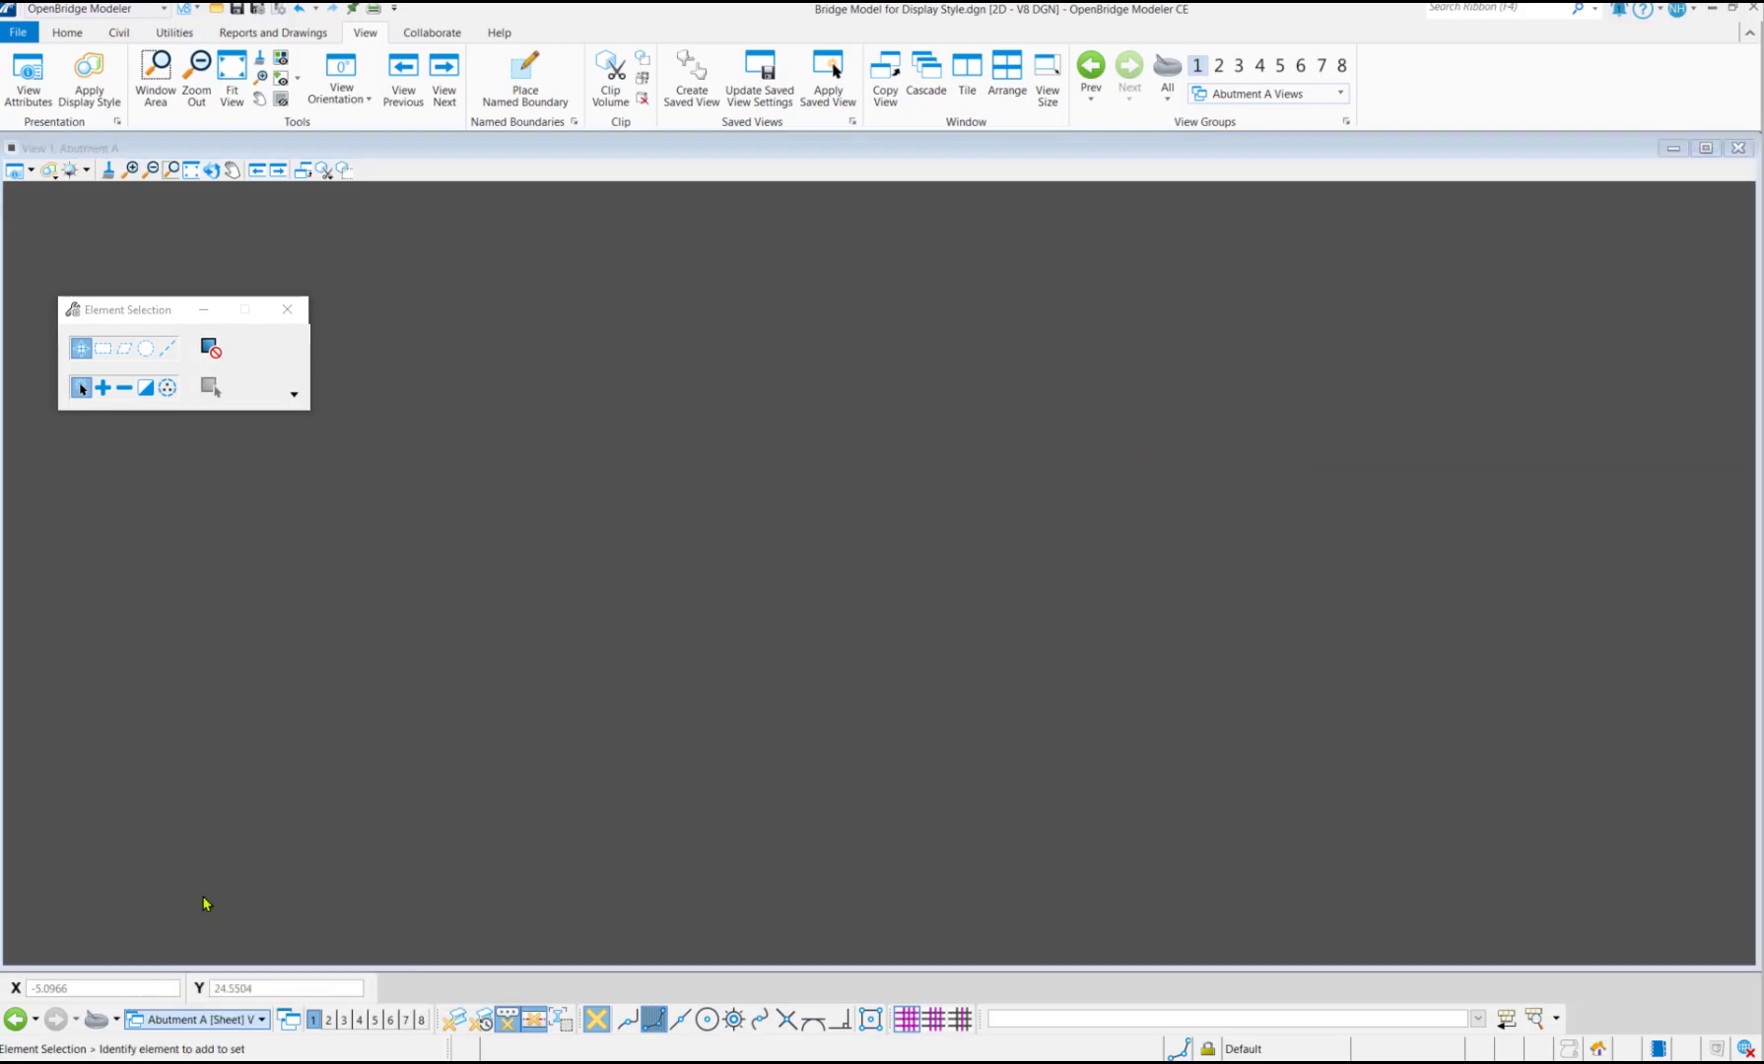
pyautogui.scroll(6, 773, 785)
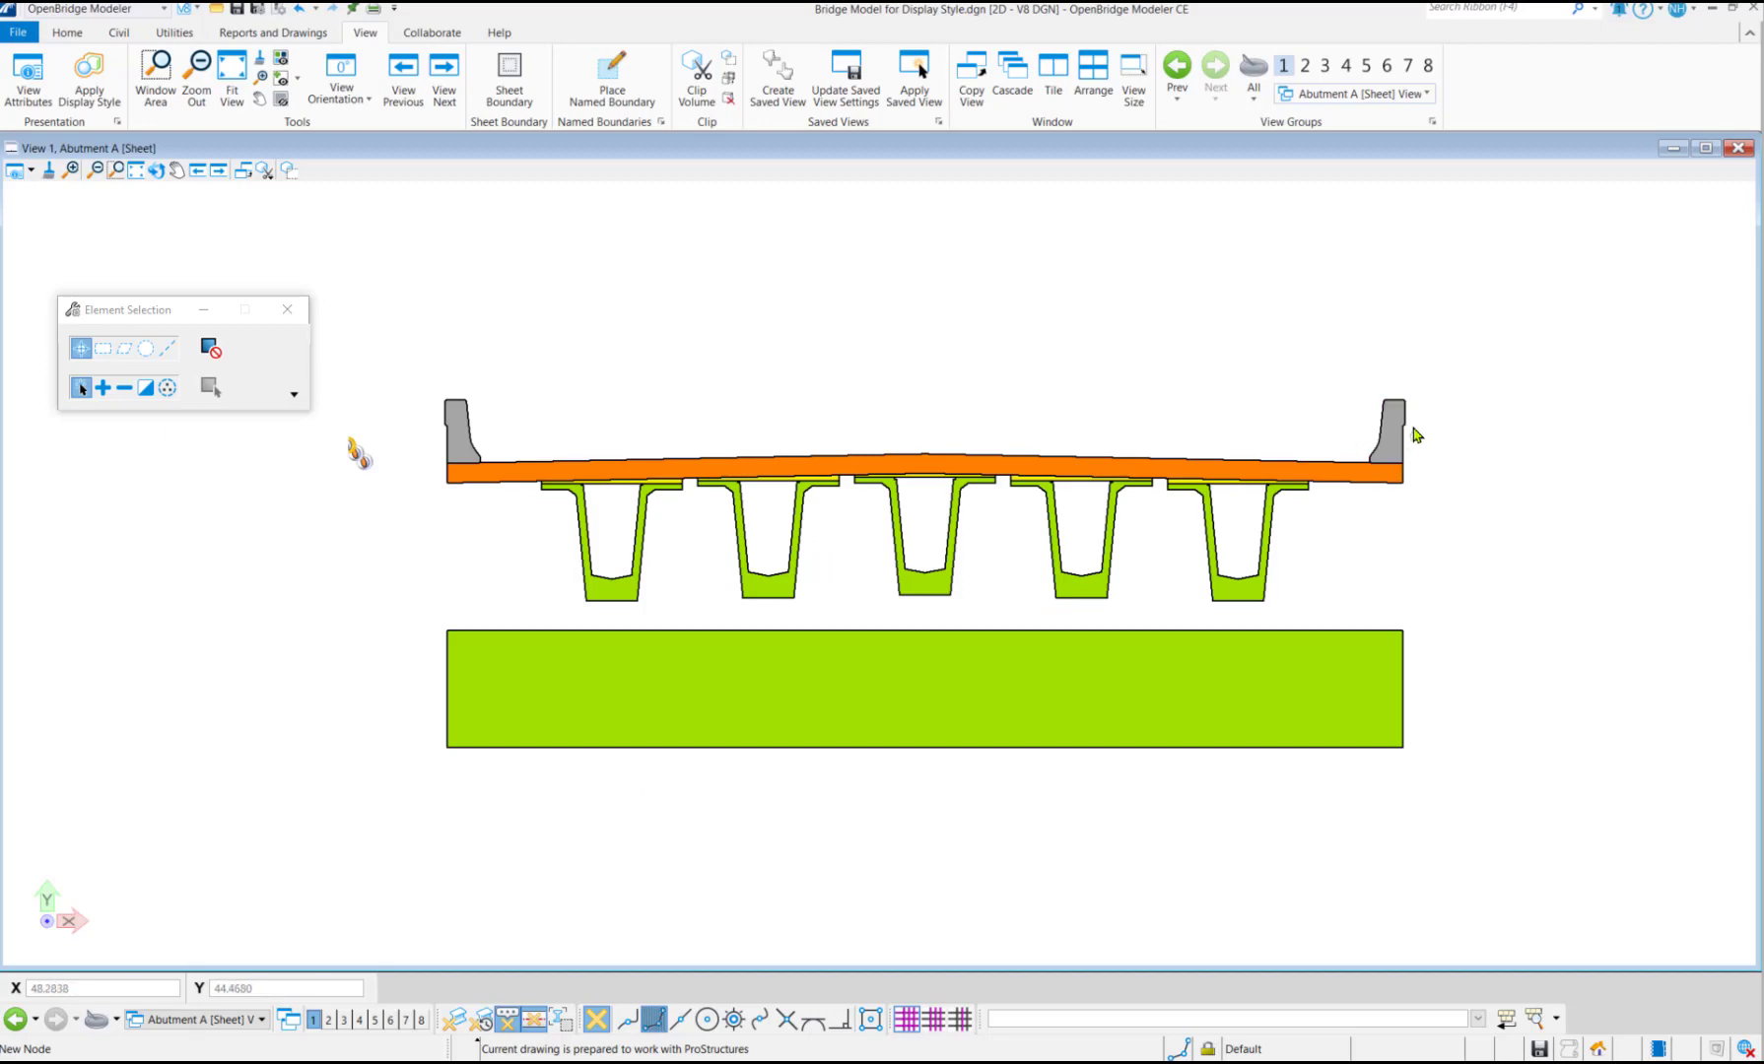
pyautogui.scroll(5, 1409, 443)
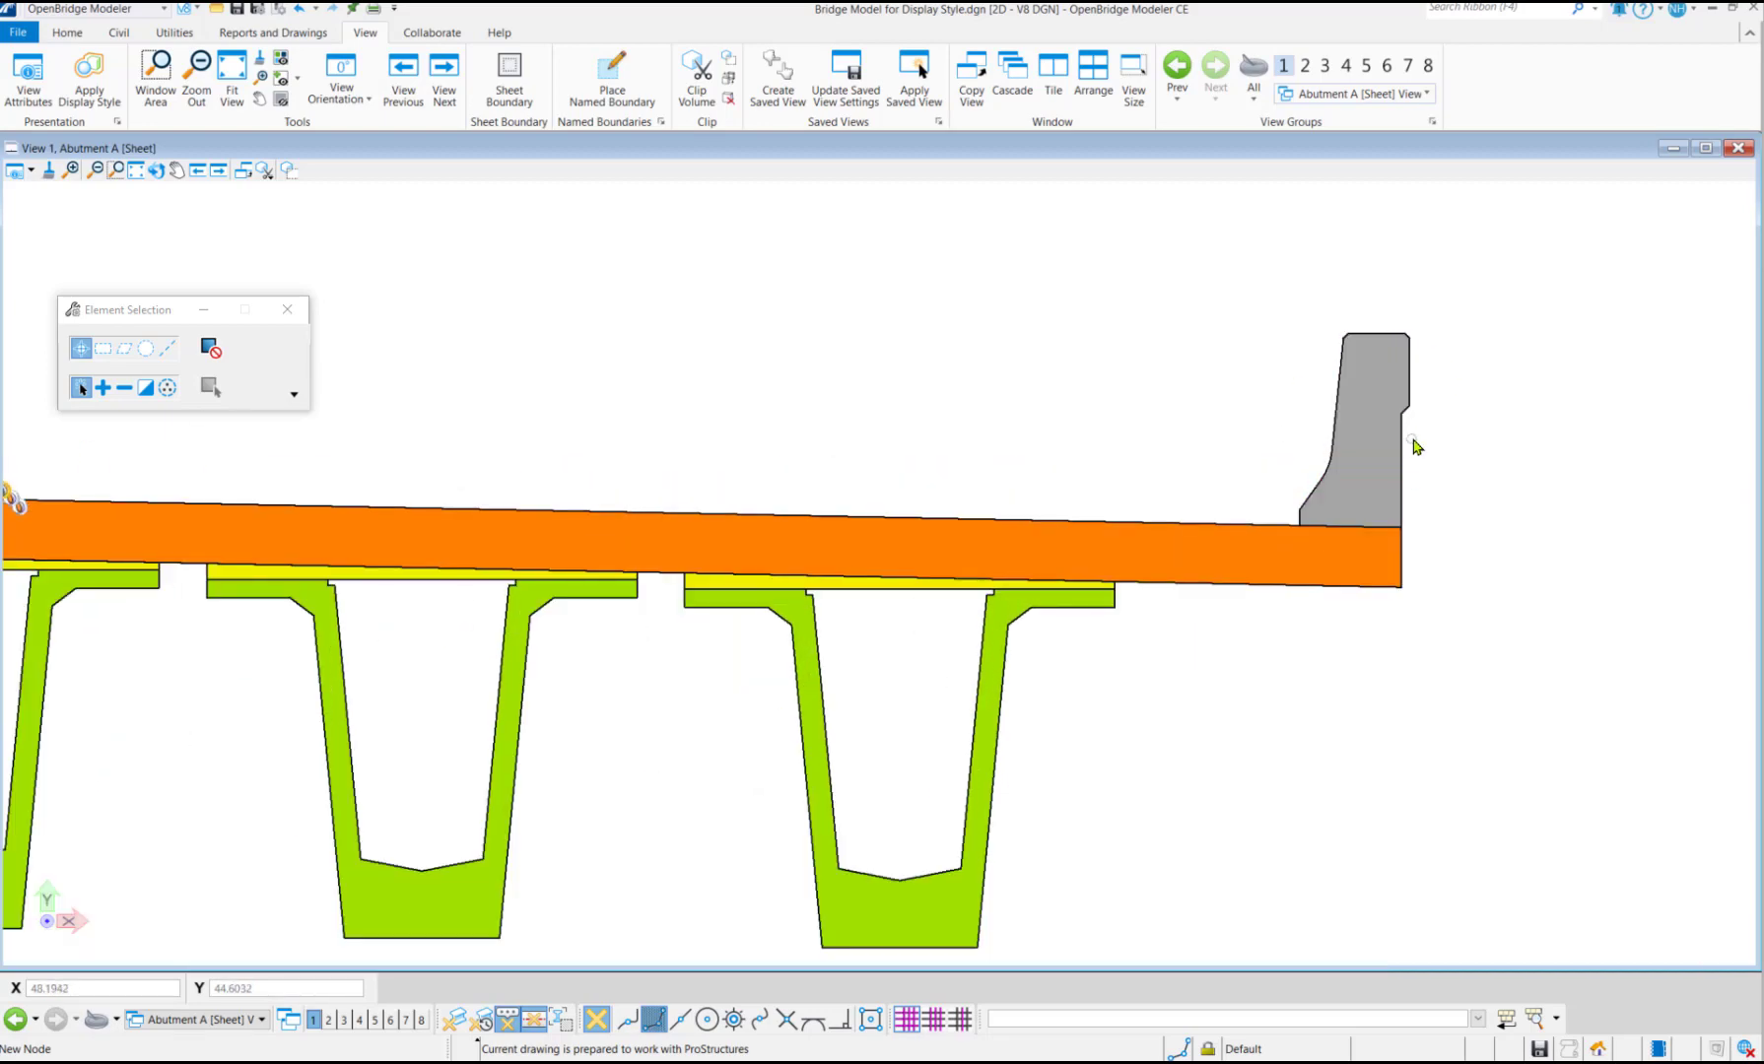
pyautogui.scroll(-3, 1163, 587)
pyautogui.scroll(-2, 798, 601)
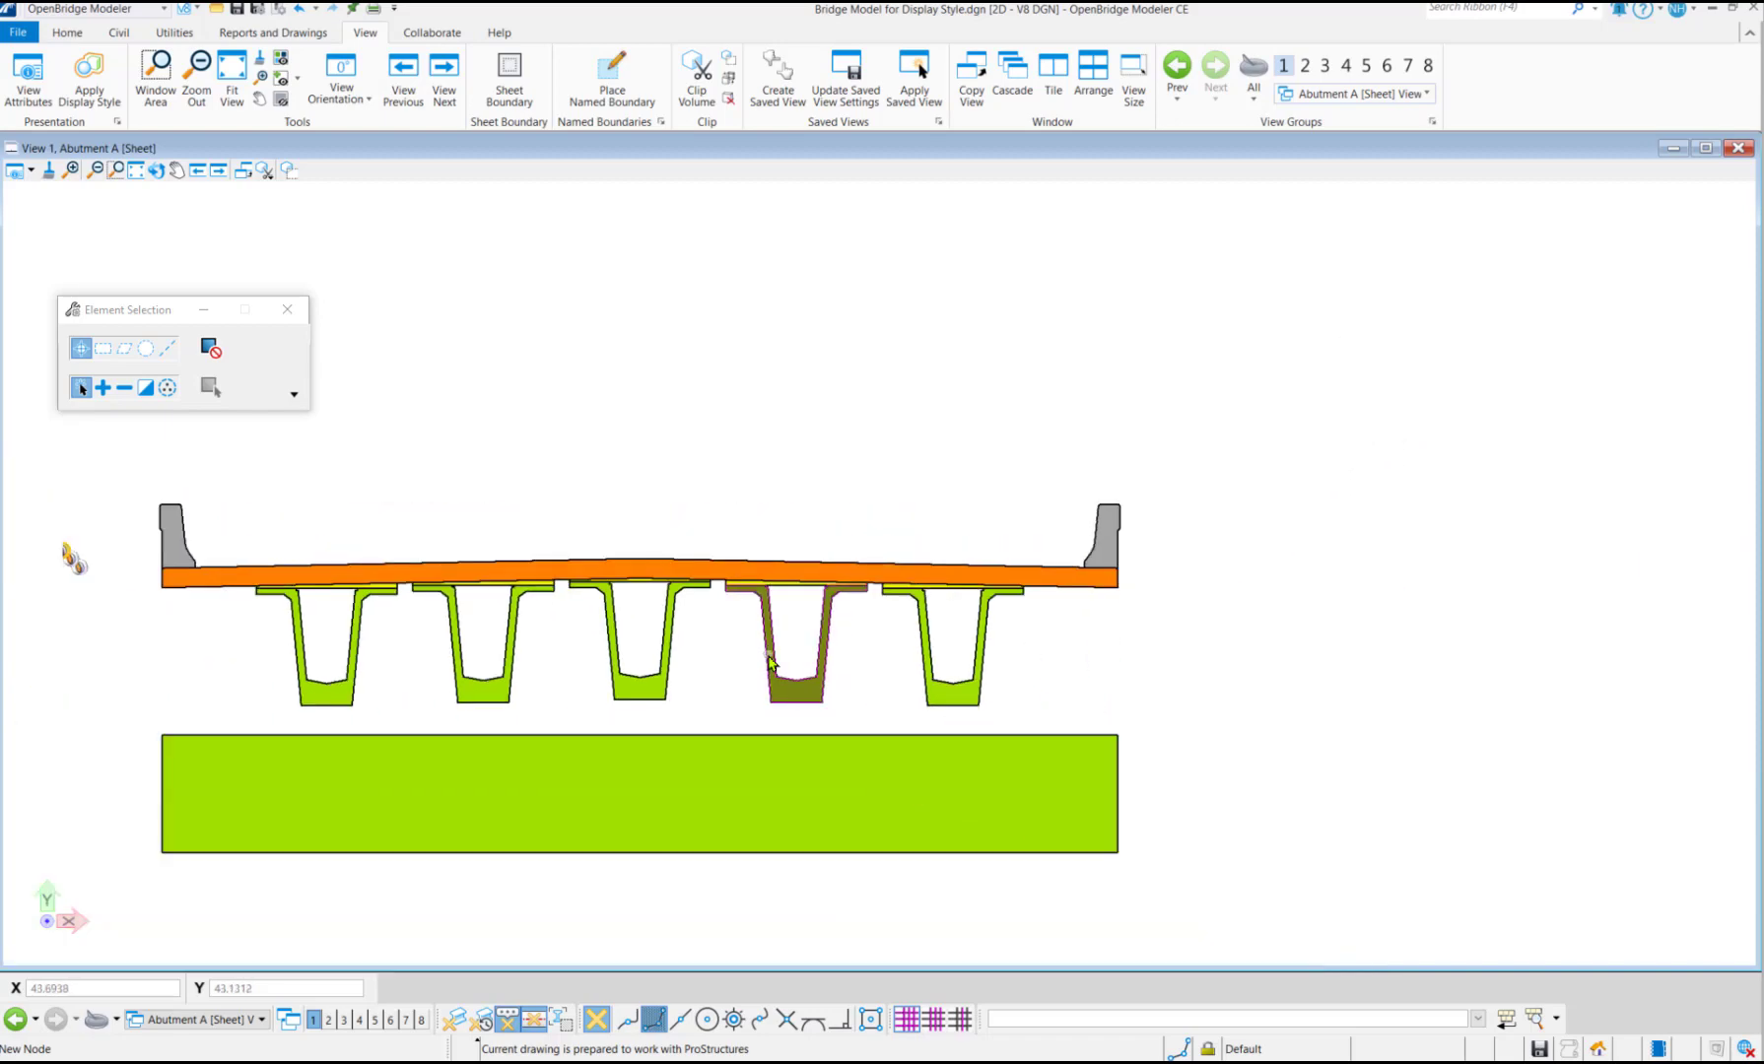
pyautogui.moveTo(1102, 557)
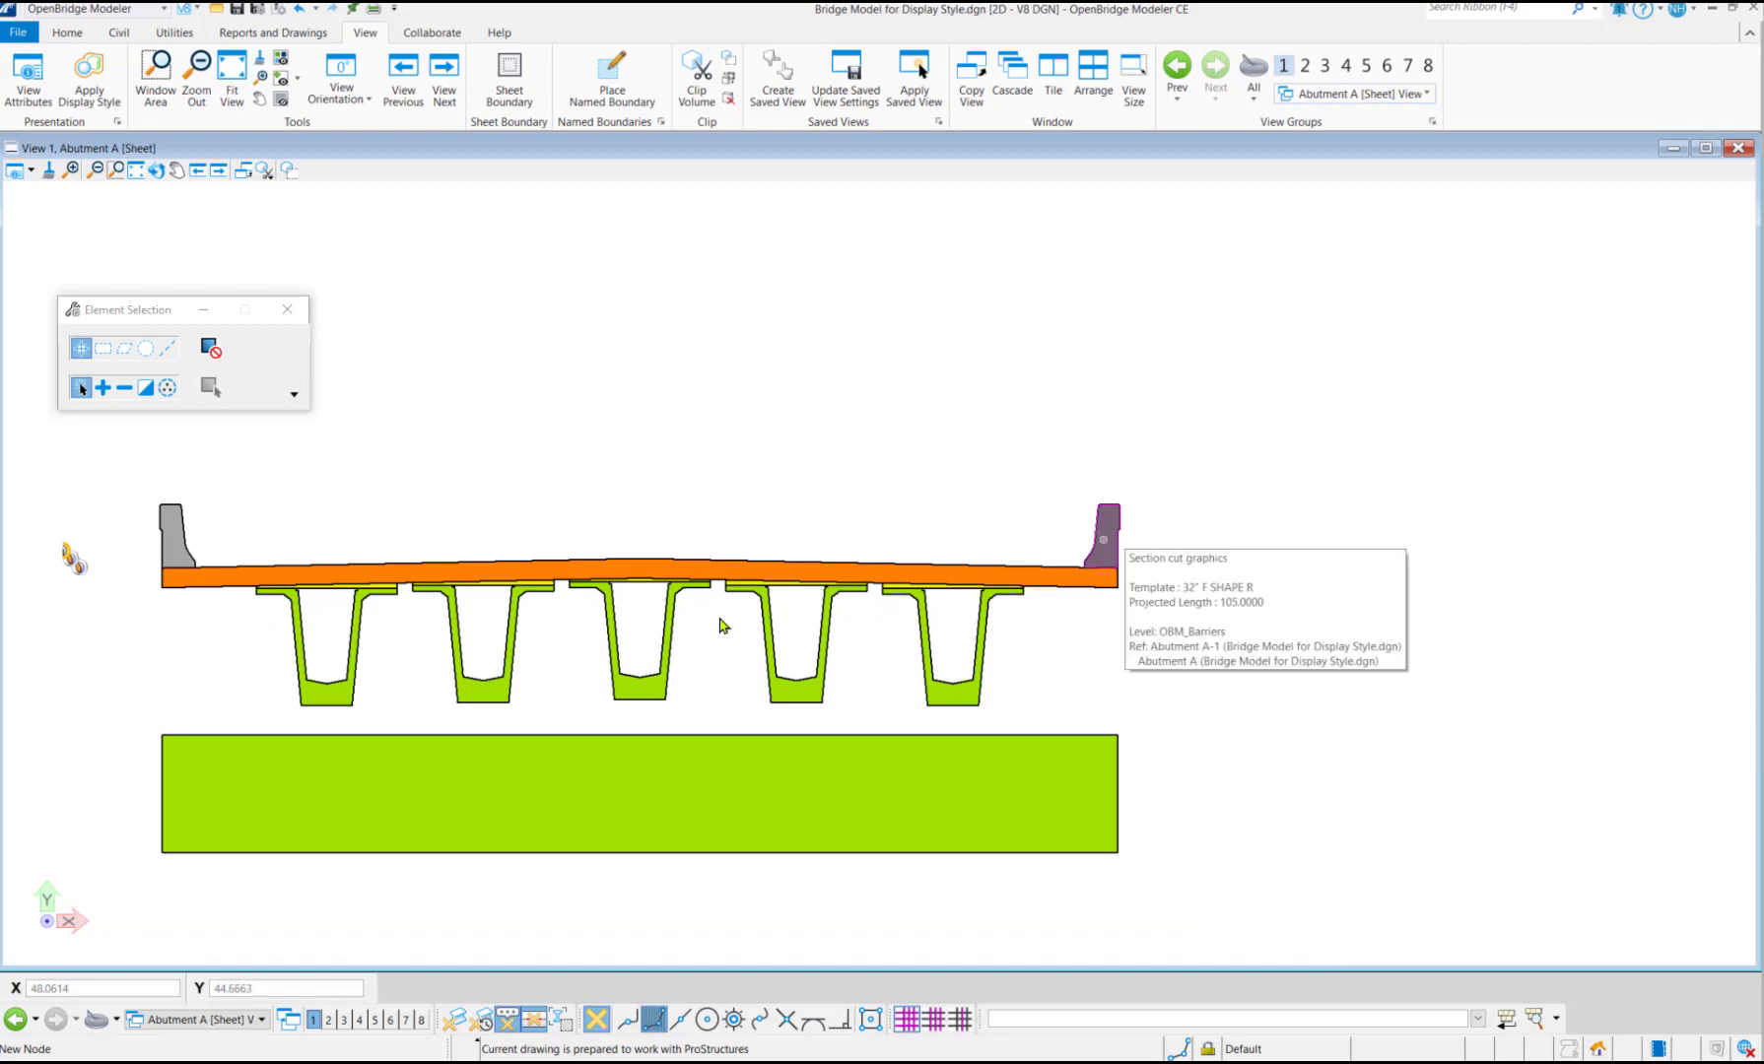
pyautogui.scroll(-3, 429, 631)
pyautogui.scroll(3, 416, 623)
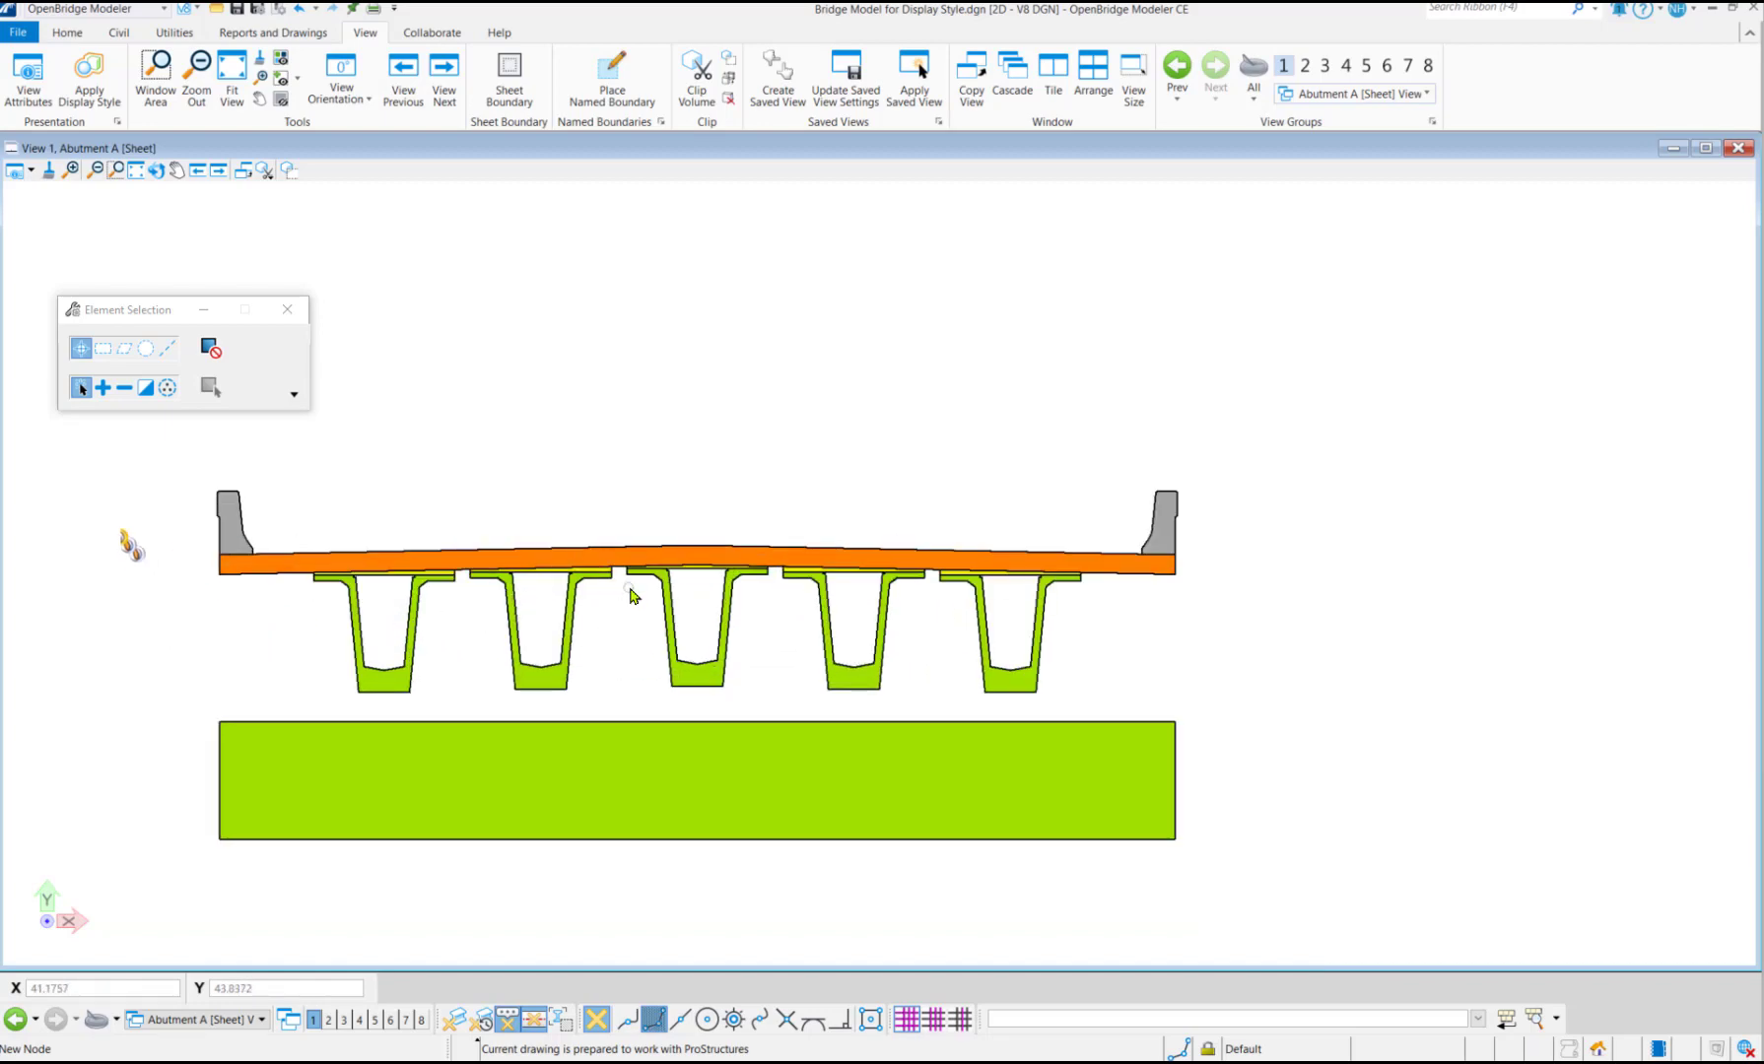
pyautogui.scroll(-3, 631, 591)
pyautogui.scroll(4, 591, 587)
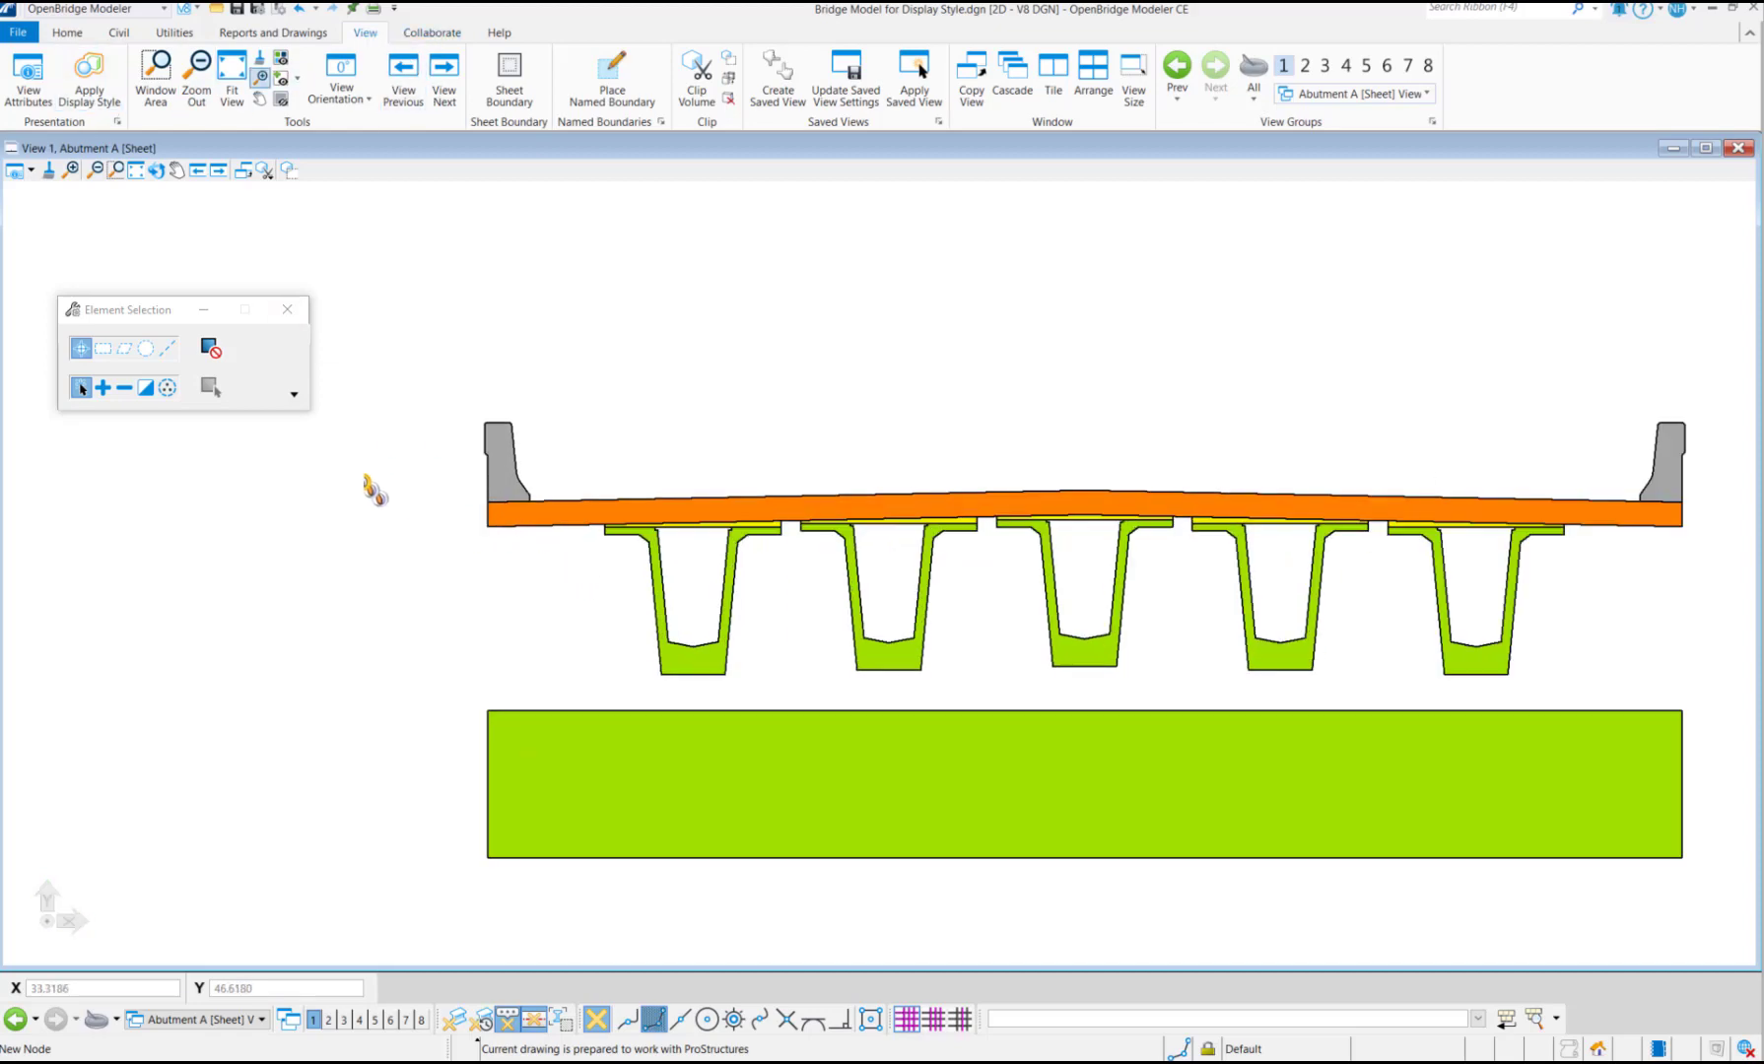
# Set the display rules of the Cut Test style to (none) and inspect the barriers on the sheet
pyautogui.click(117, 121)
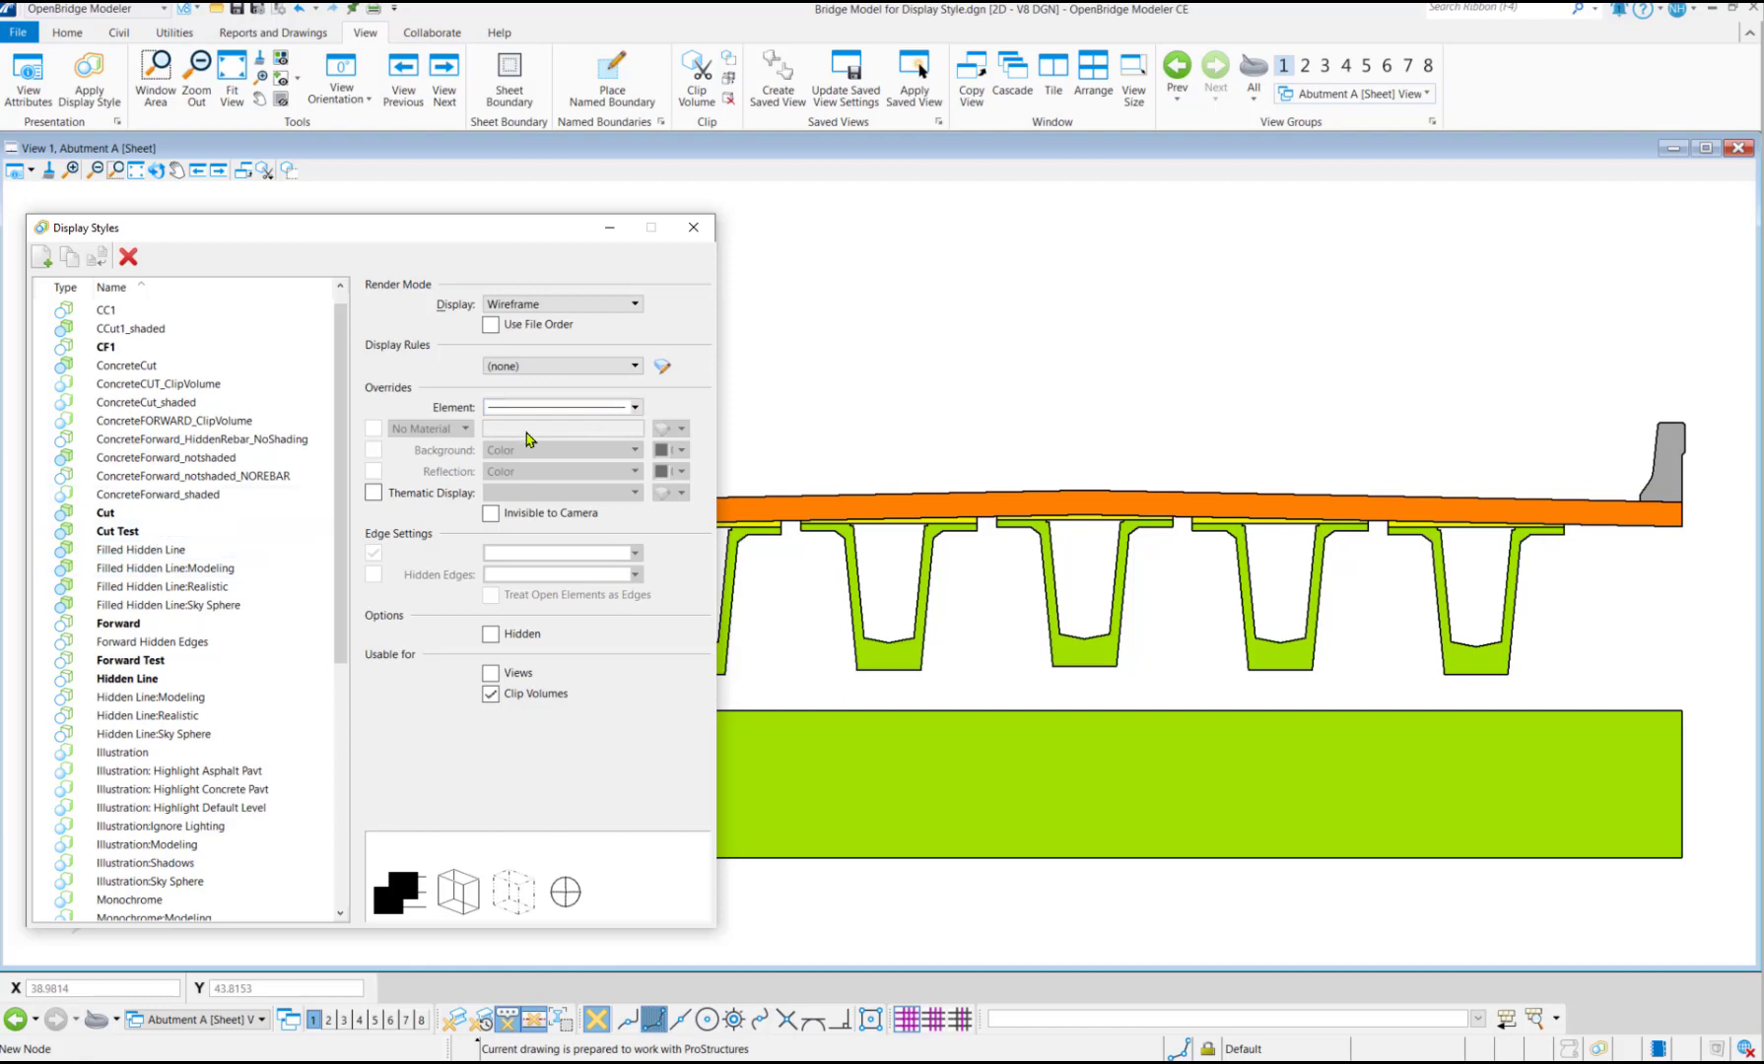
pyautogui.click(167, 531)
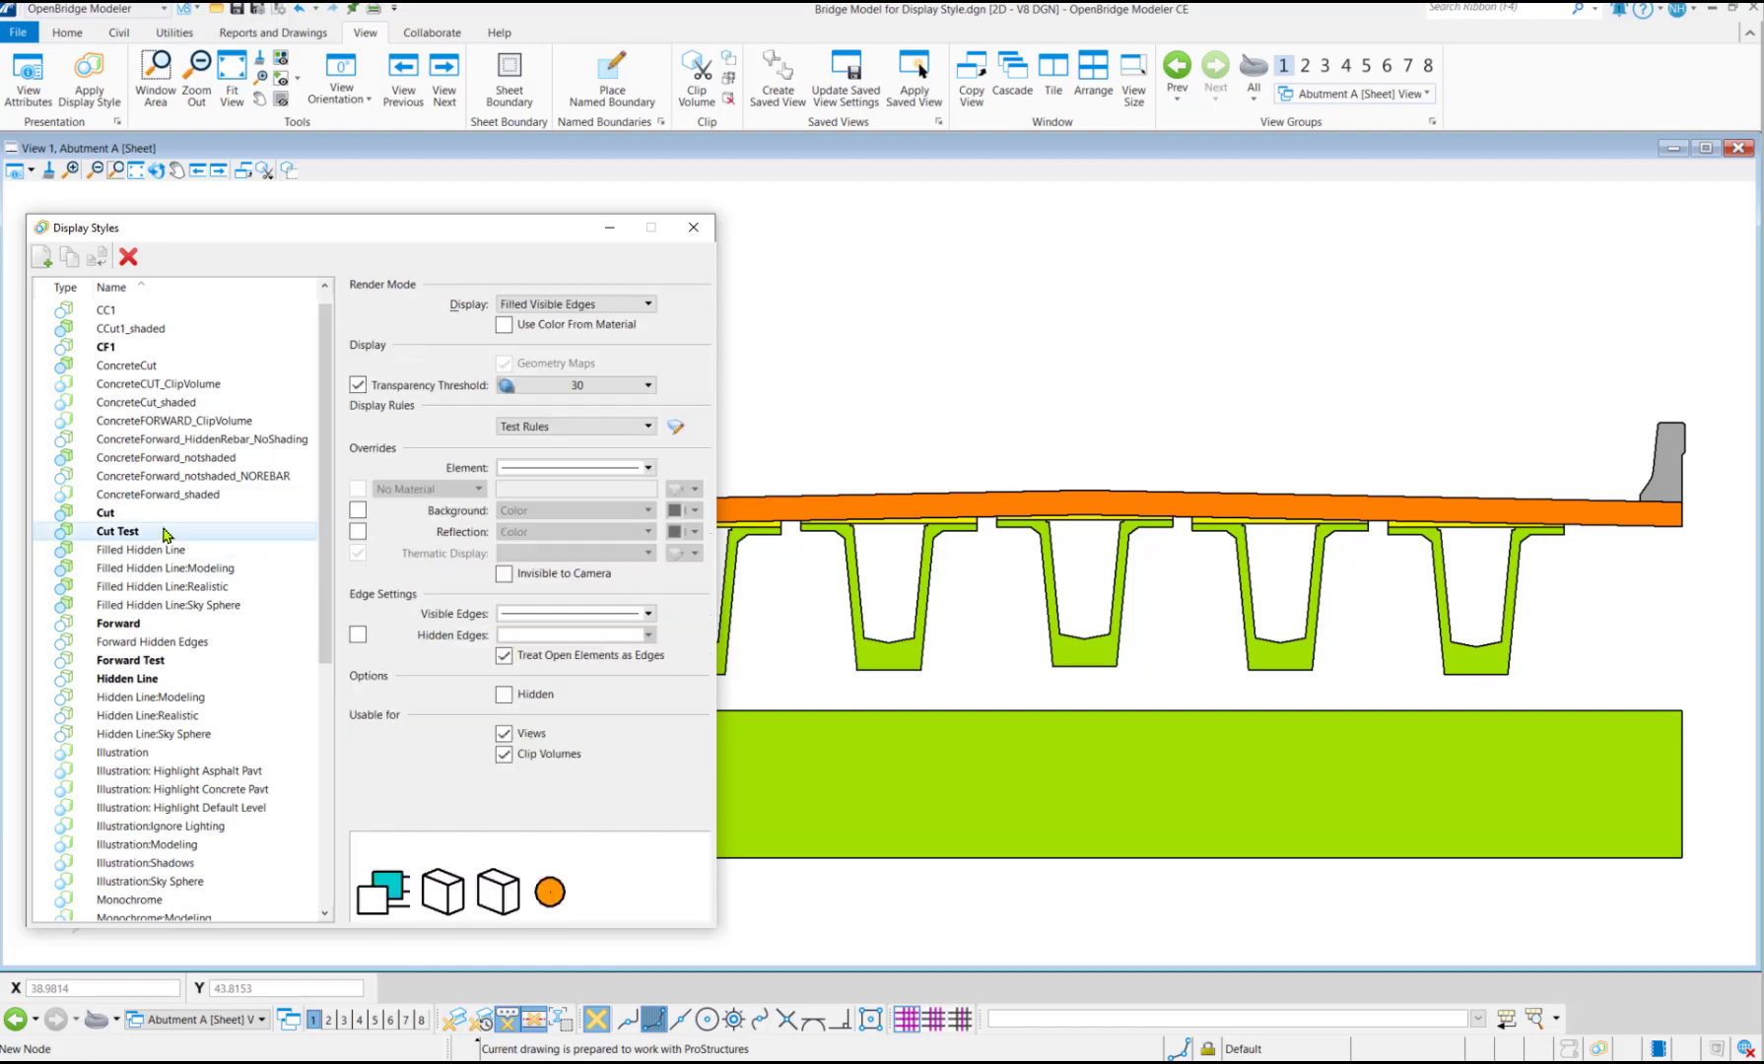
pyautogui.click(647, 428)
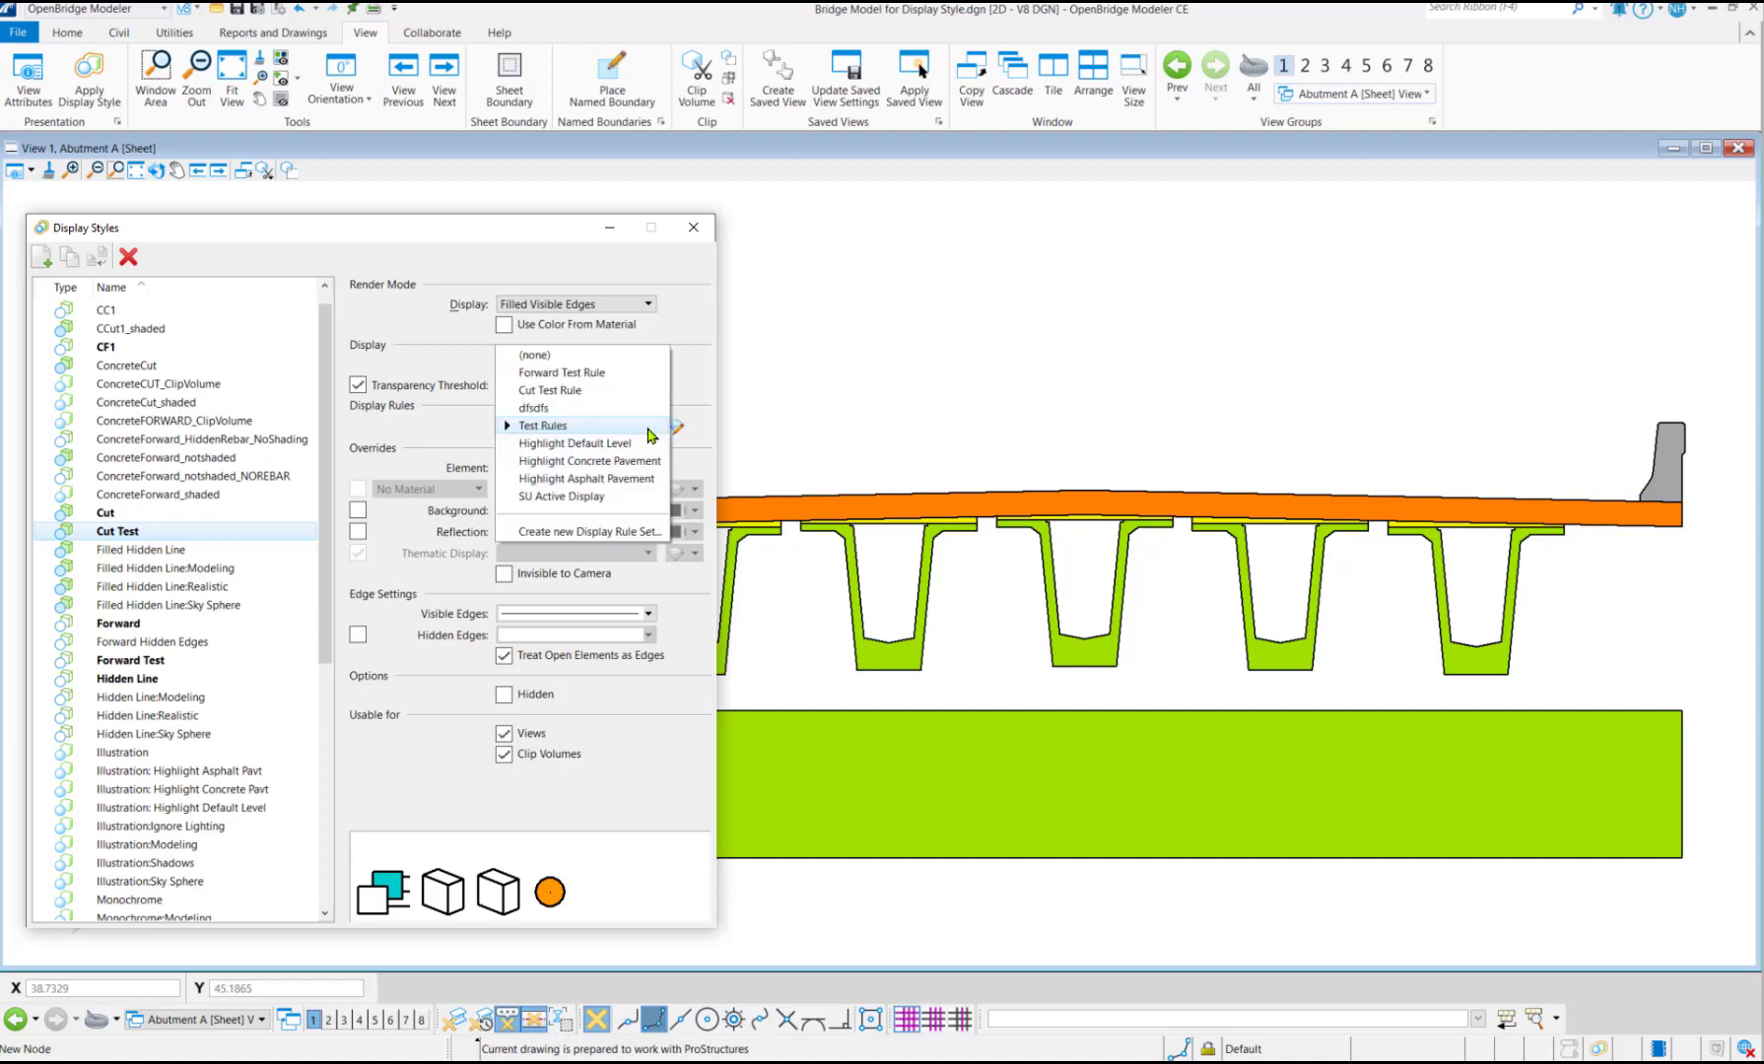
pyautogui.click(540, 356)
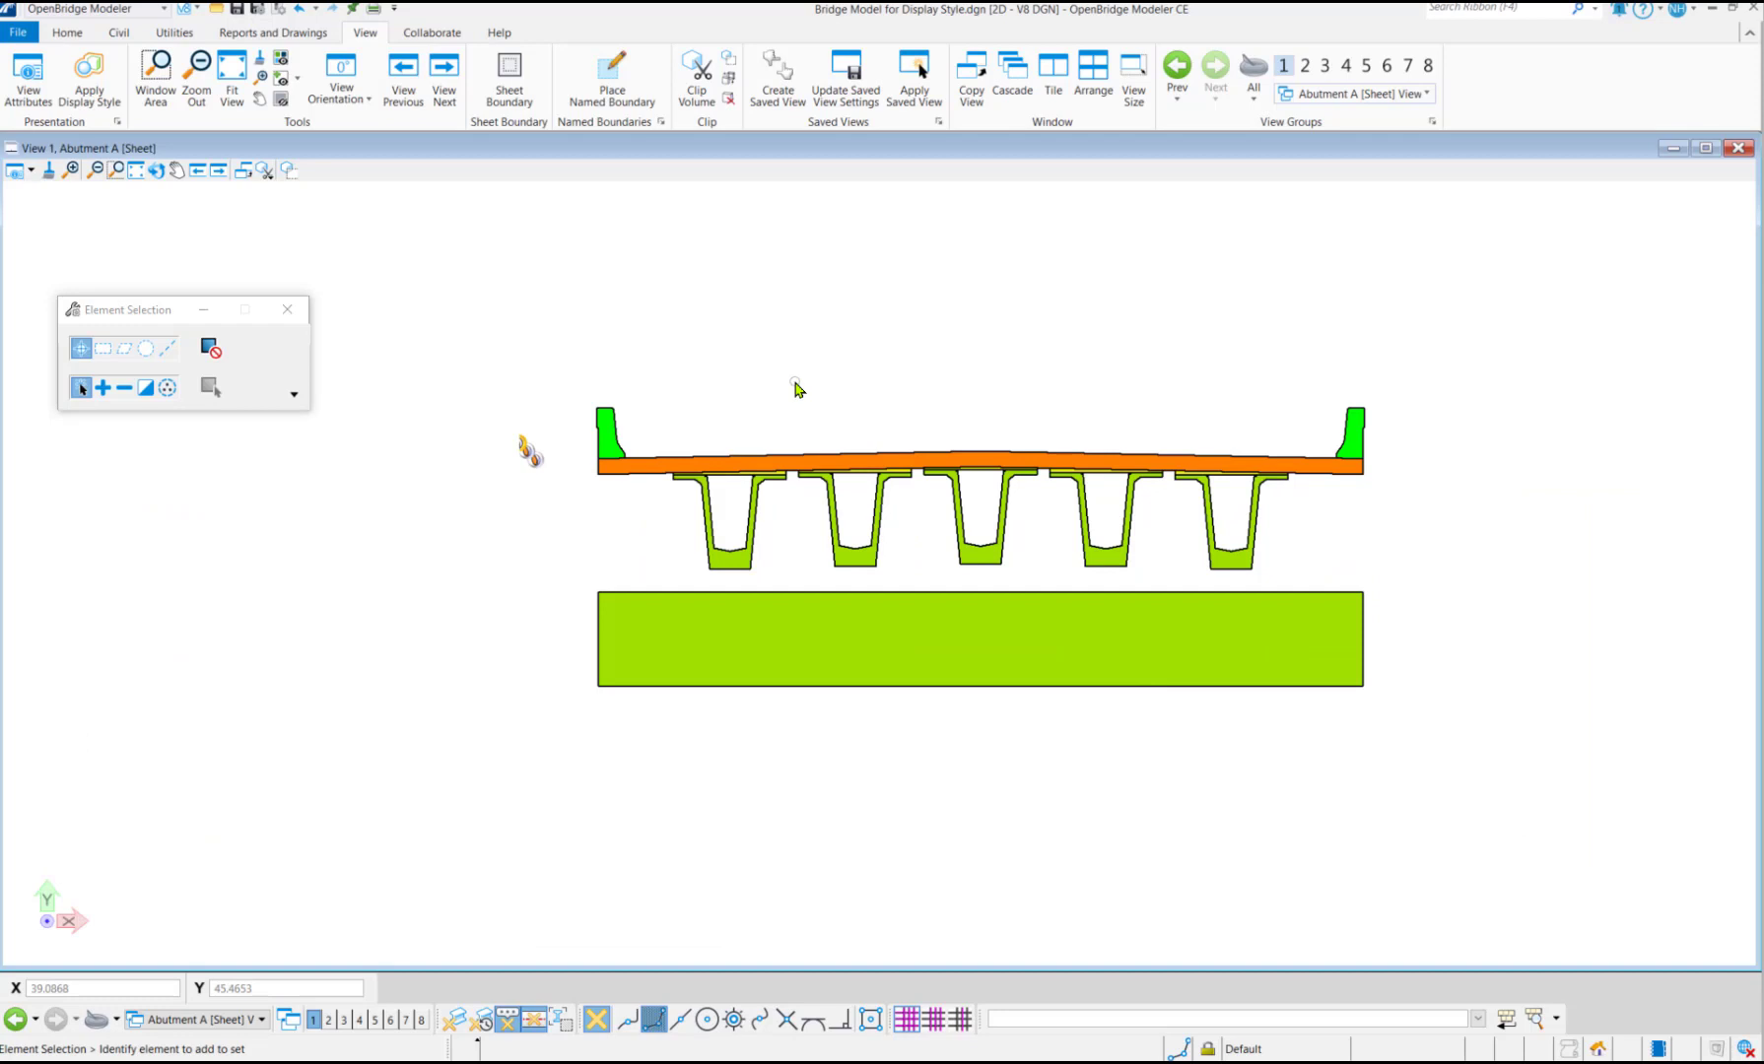
pyautogui.scroll(3, 798, 389)
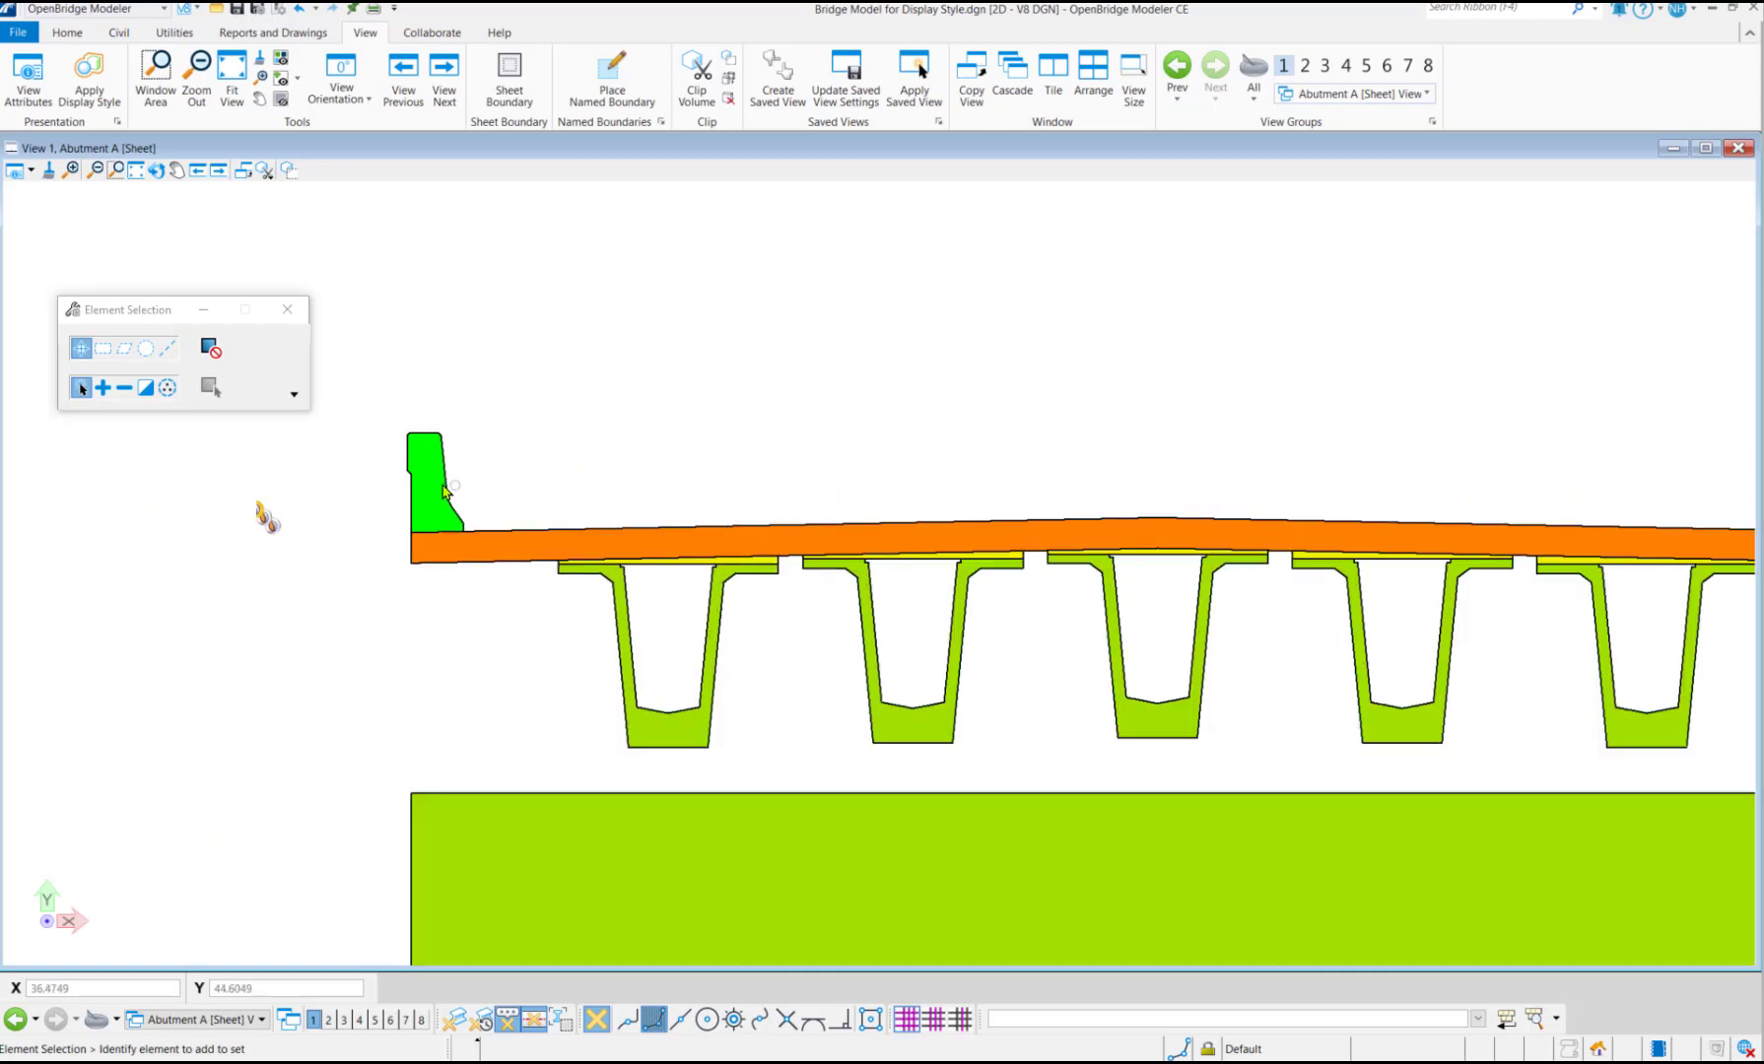
pyautogui.scroll(-1, 423, 489)
pyautogui.scroll(-1, 422, 488)
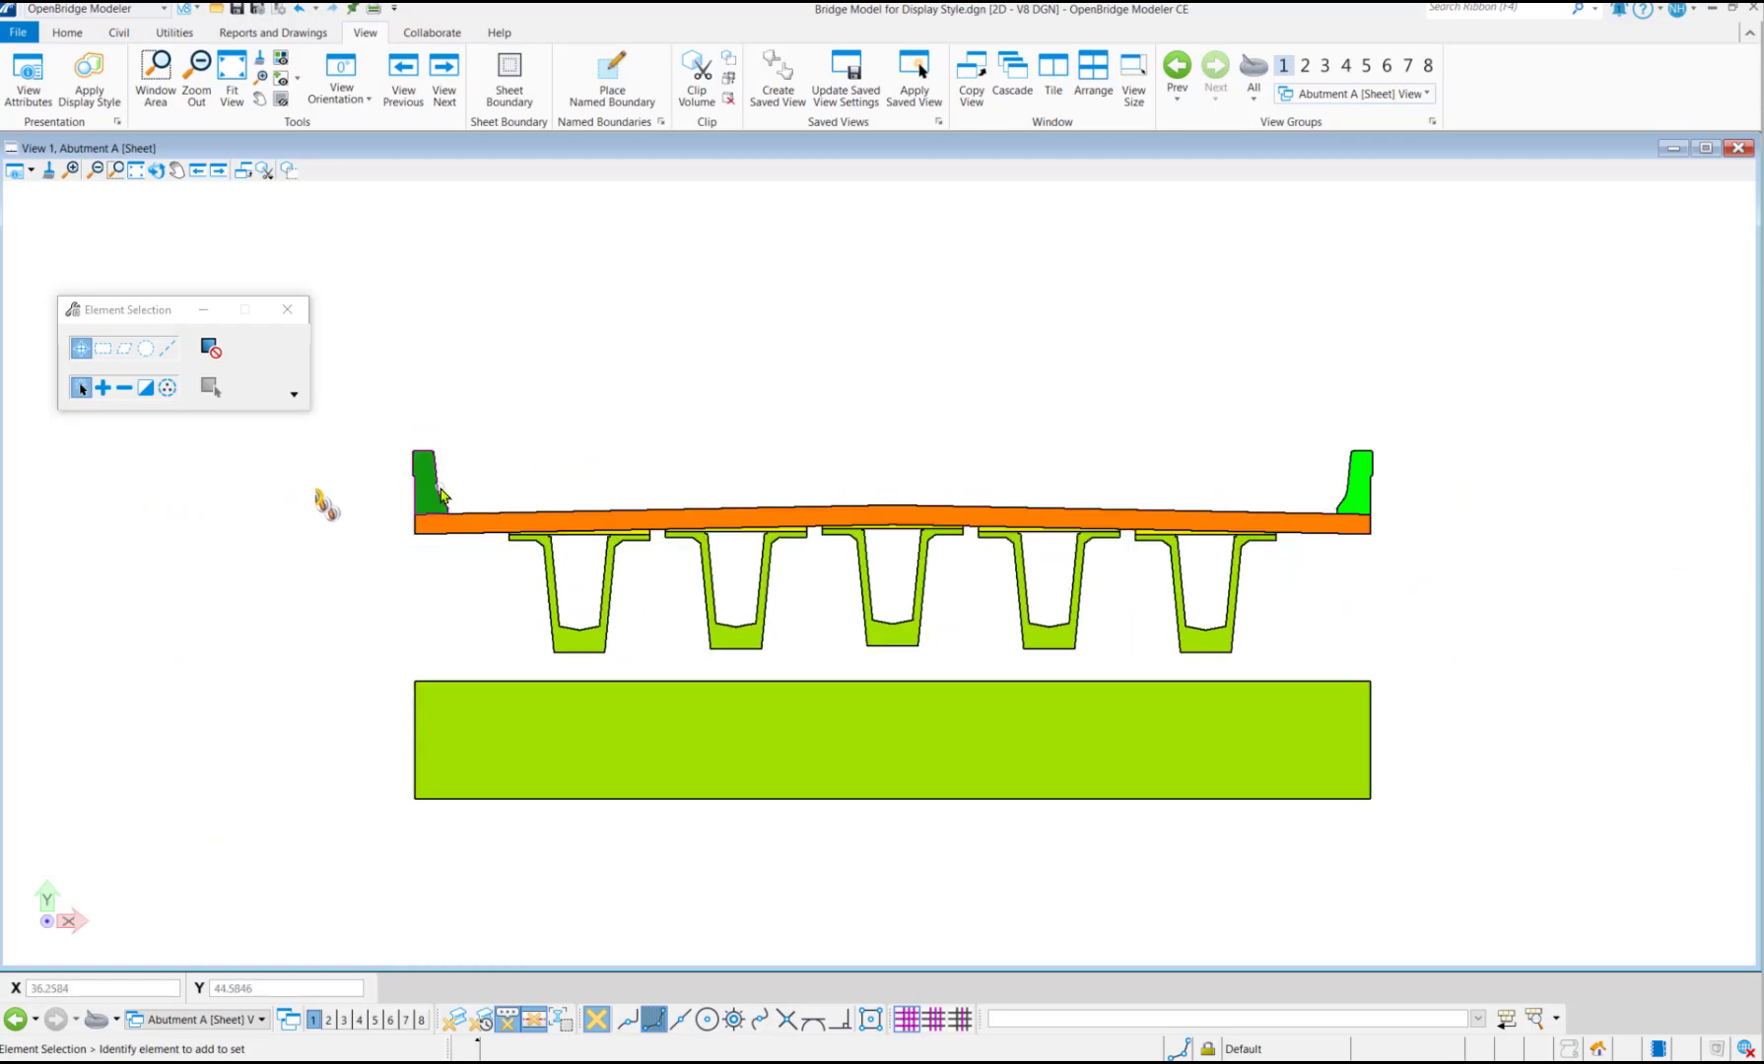
# Reassign Test Rules to the Cut Test style, open its display rules, and move their window aside to uncover the sheet drawing
pyautogui.click(117, 121)
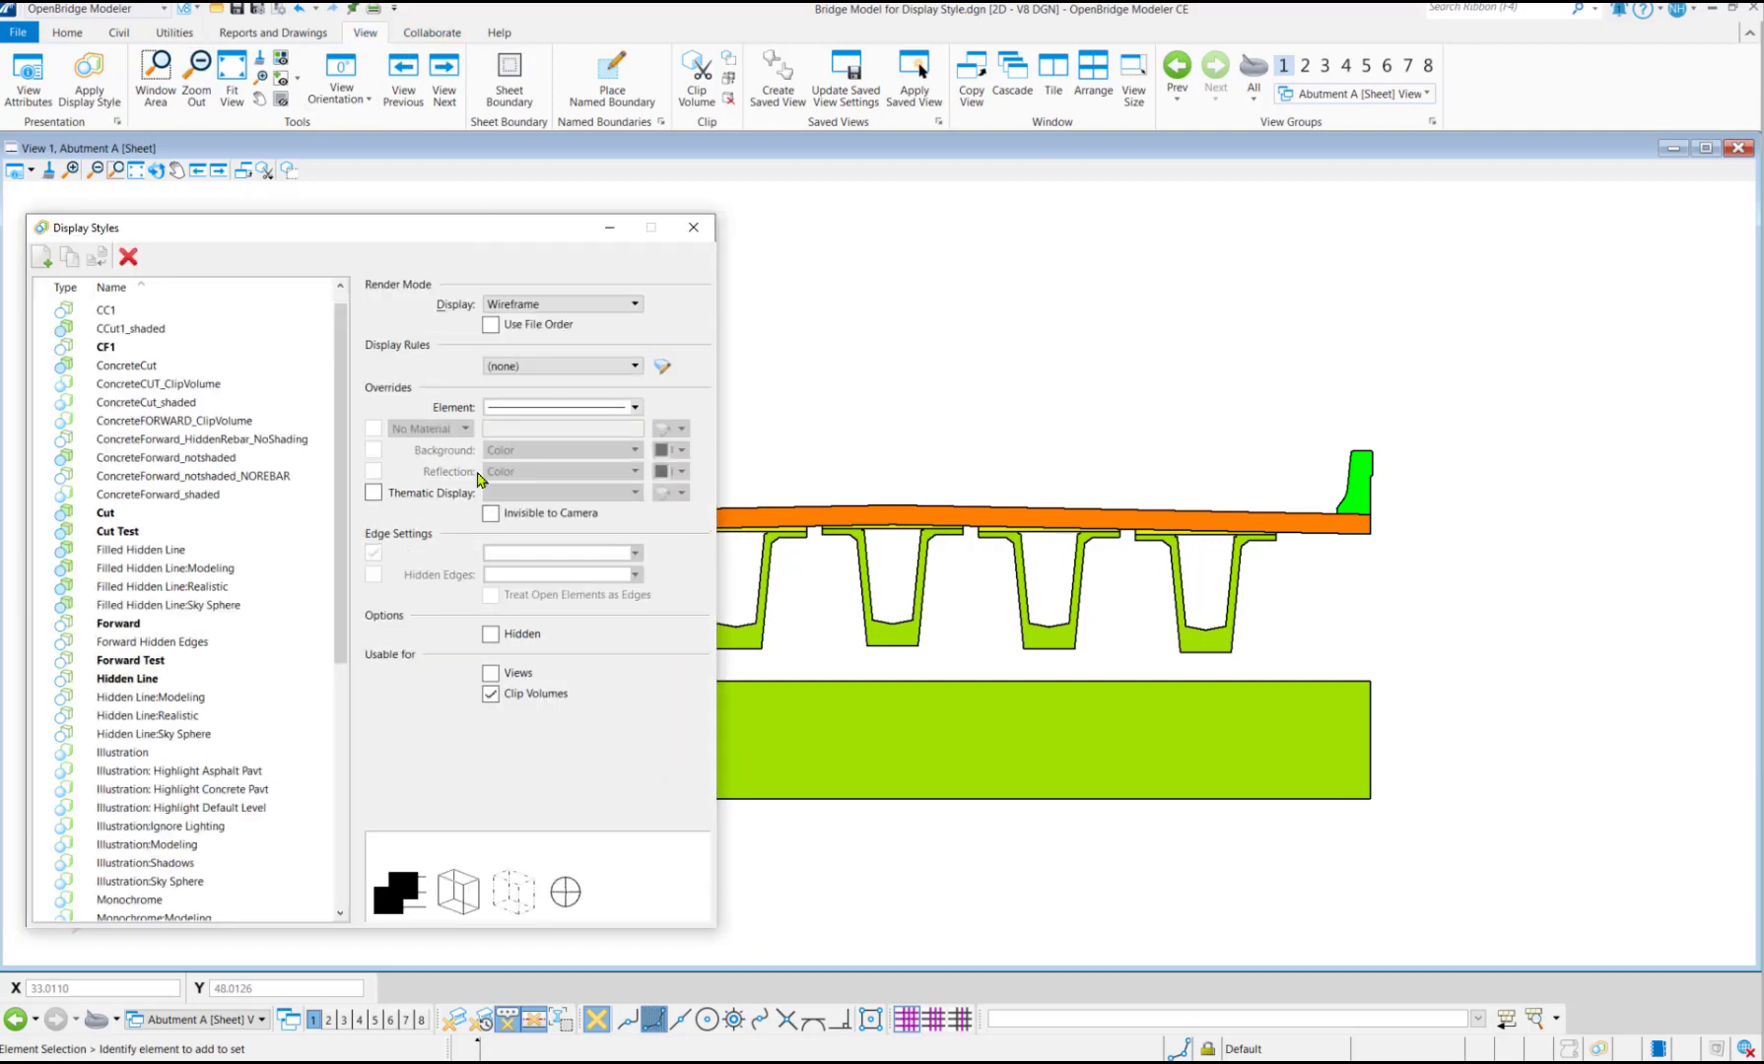
pyautogui.click(123, 533)
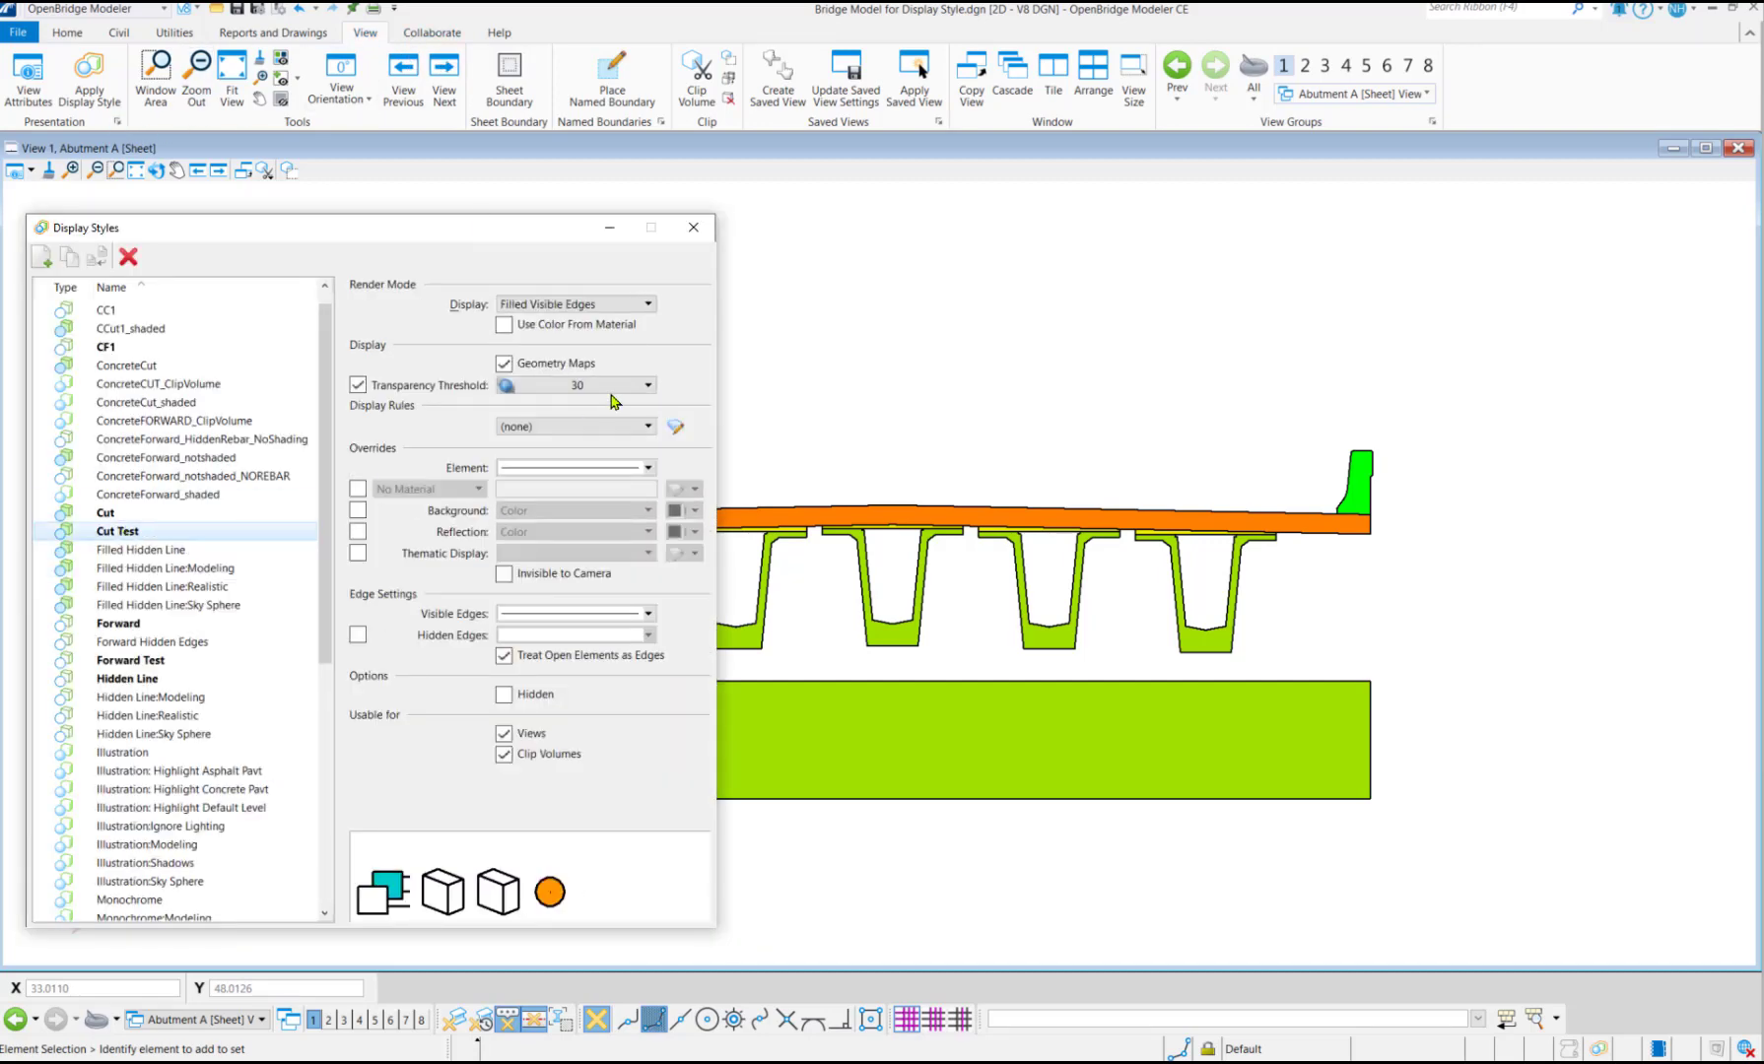
pyautogui.click(517, 425)
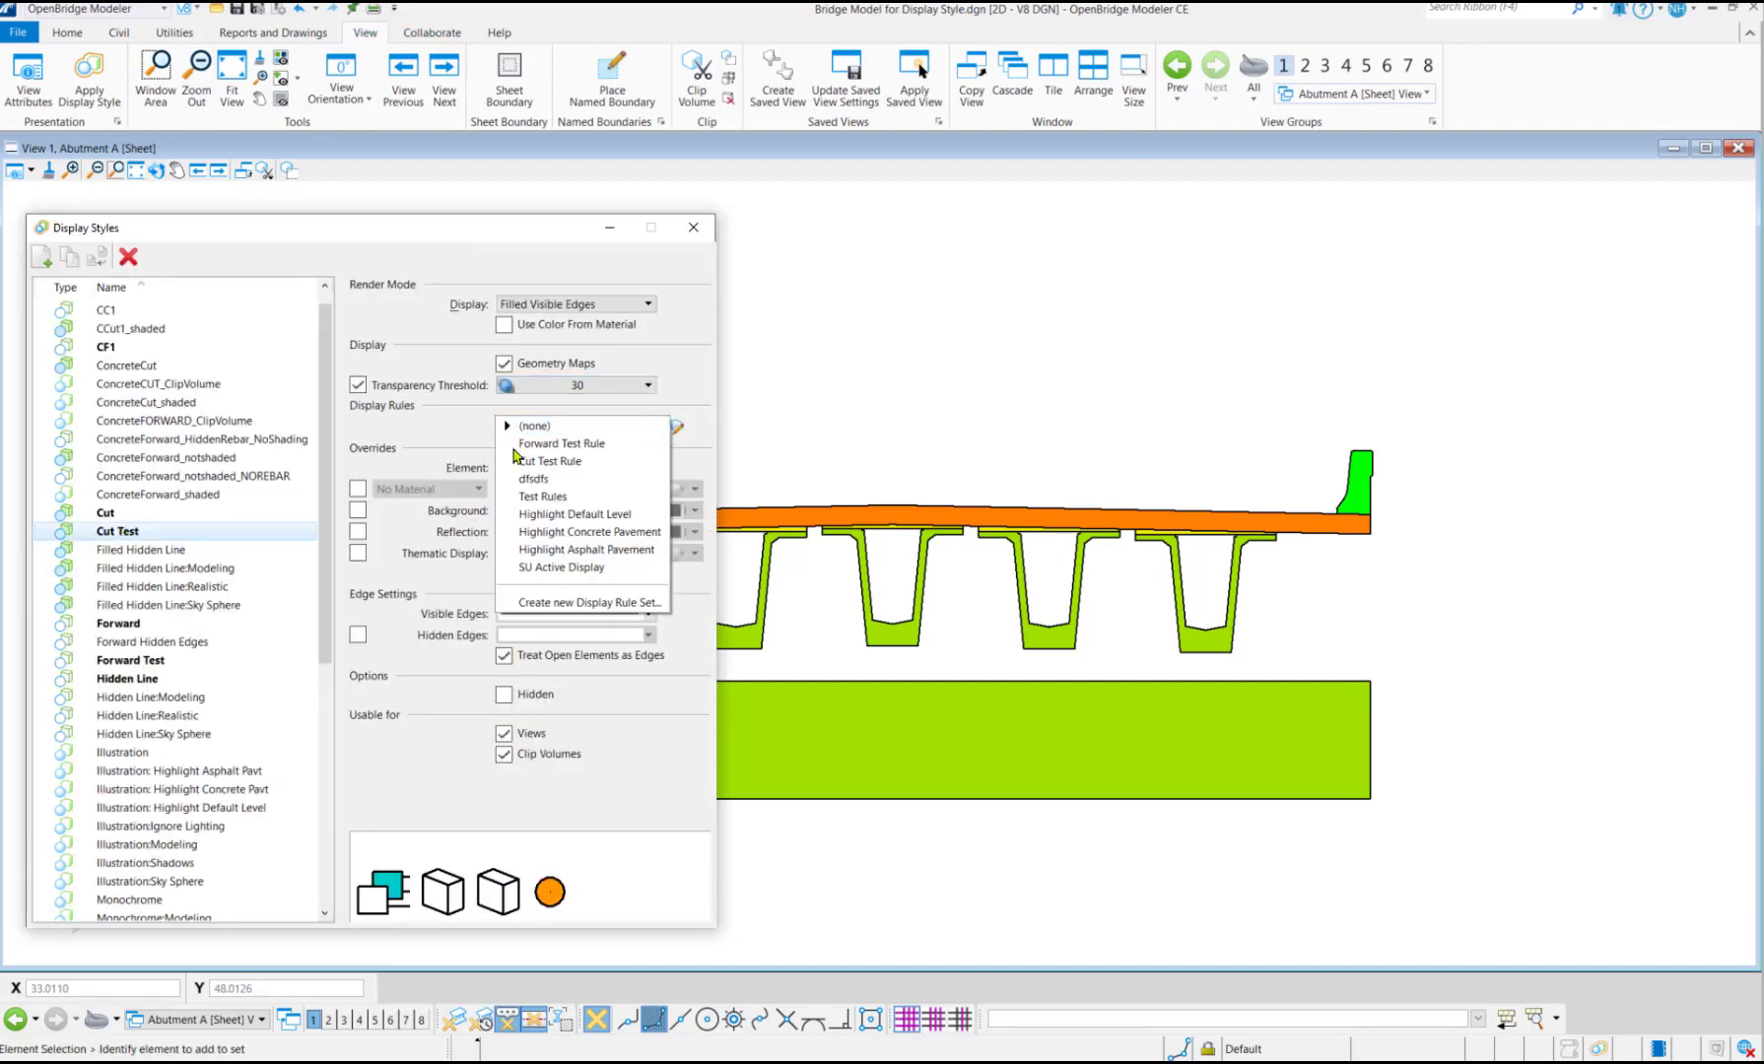
pyautogui.click(558, 497)
pyautogui.click(677, 427)
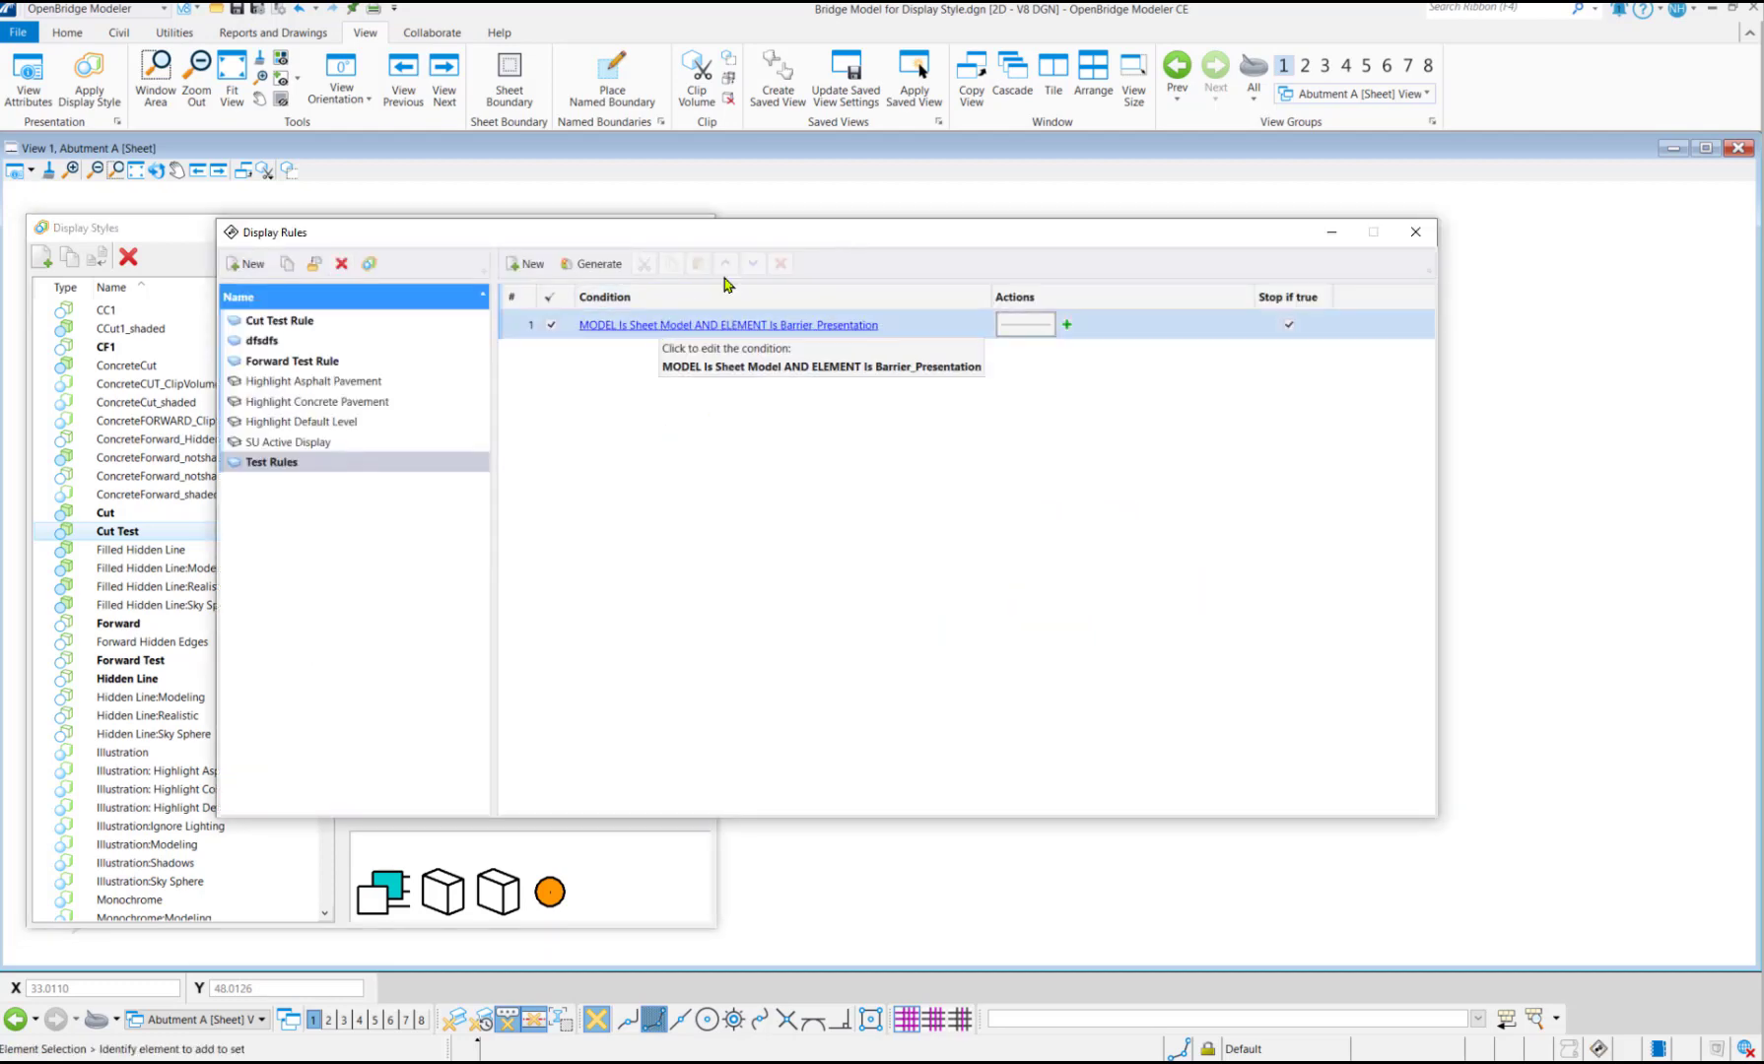
pyautogui.moveTo(832, 237); pyautogui.dragTo(605, 423)
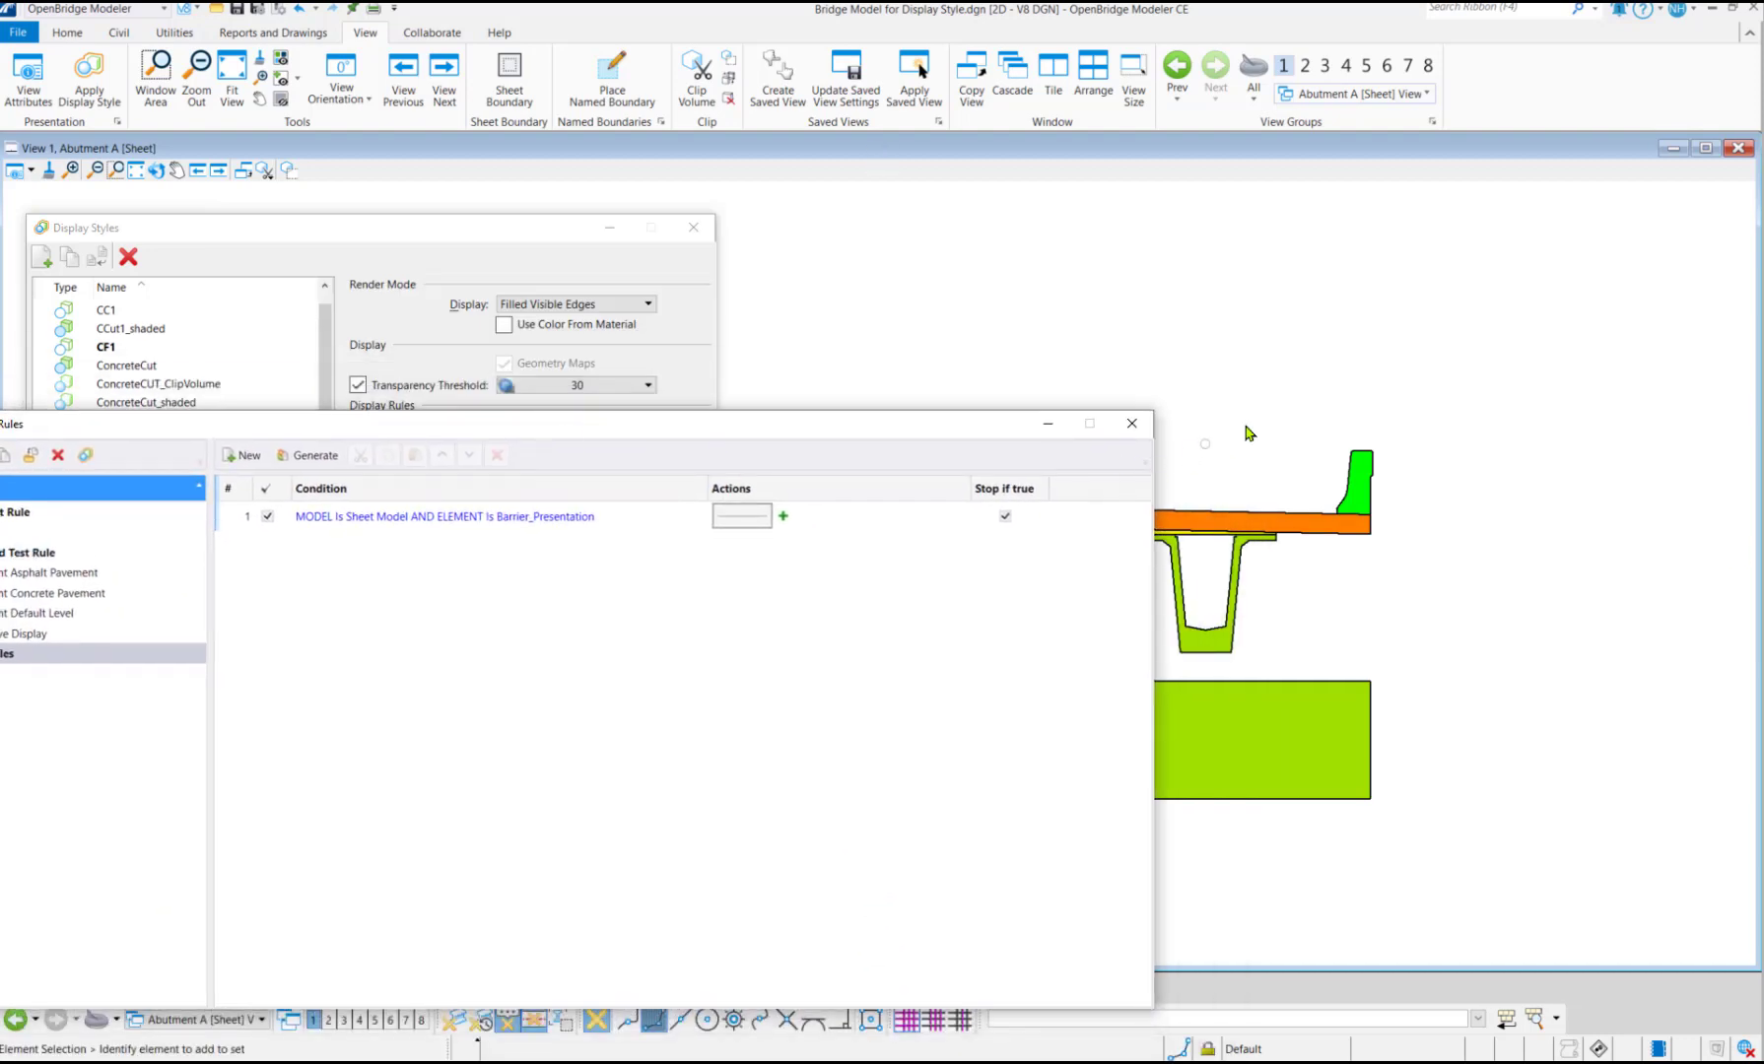
# Duplicate the Barrier_Presentation rule within Test Rules by copying and pasting it
pyautogui.scroll(3, 1216, 477)
pyautogui.scroll(-4, 1299, 406)
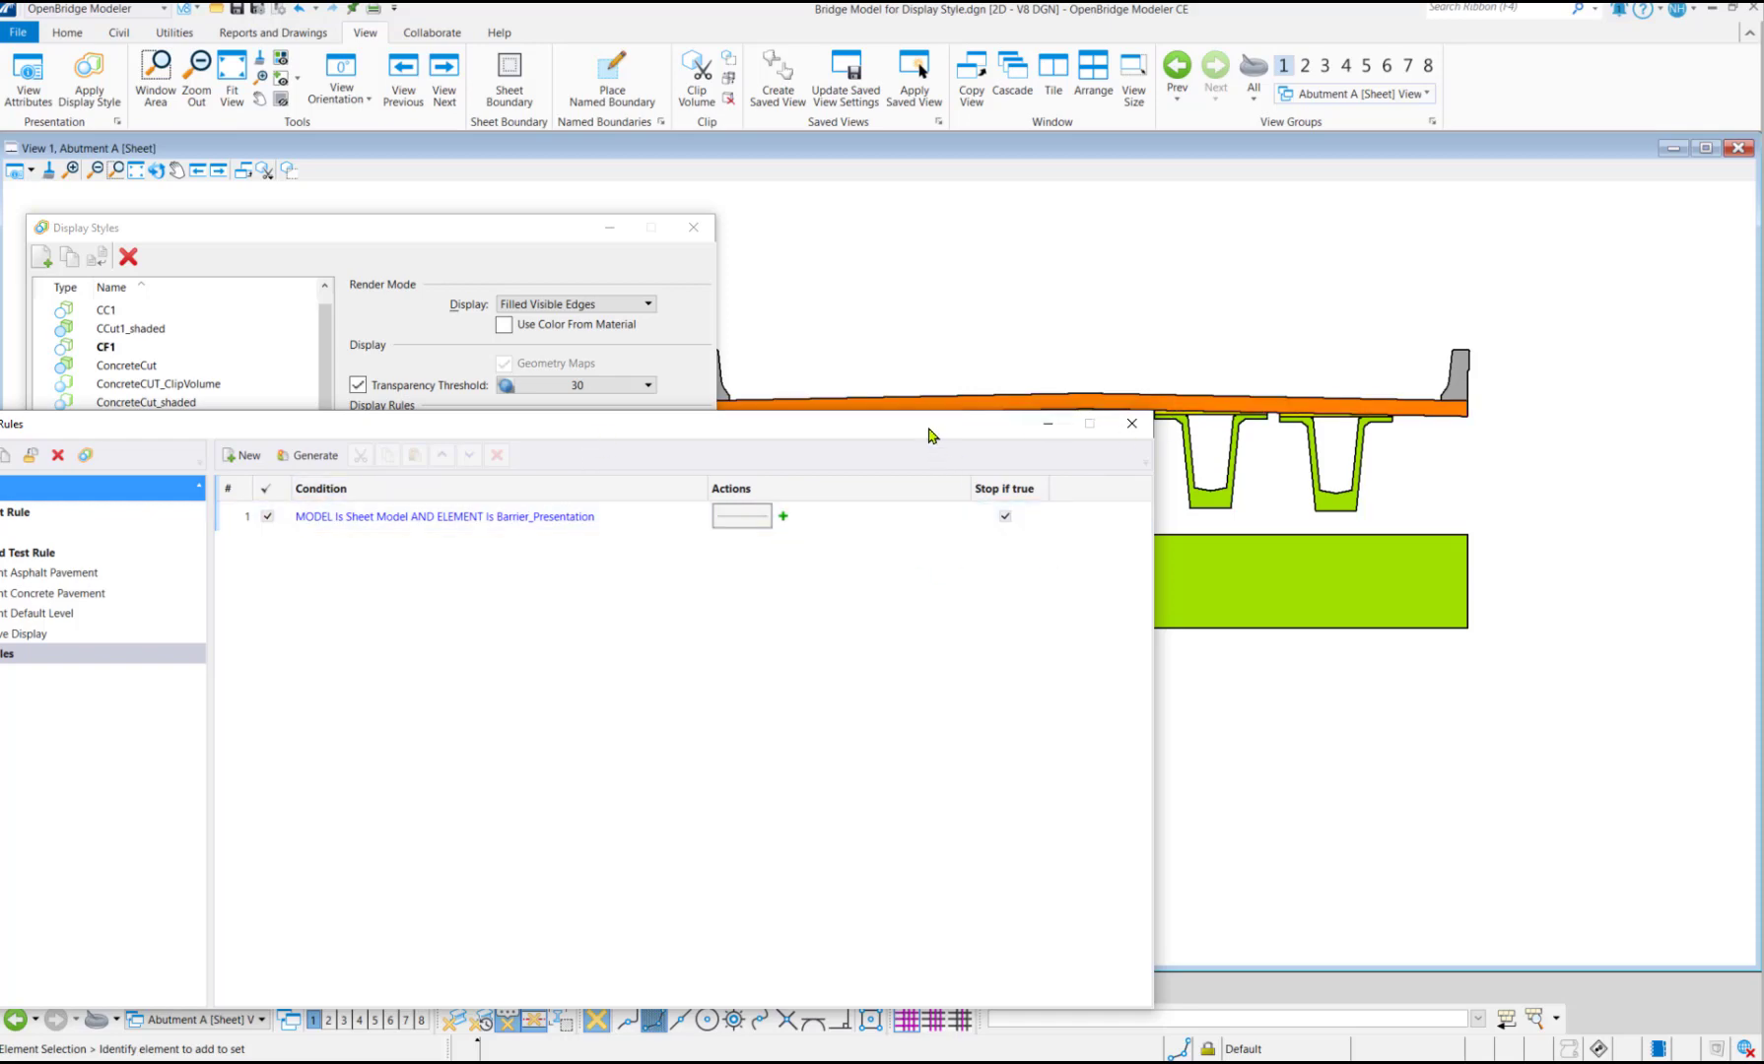
pyautogui.moveTo(929, 435); pyautogui.dragTo(1020, 440)
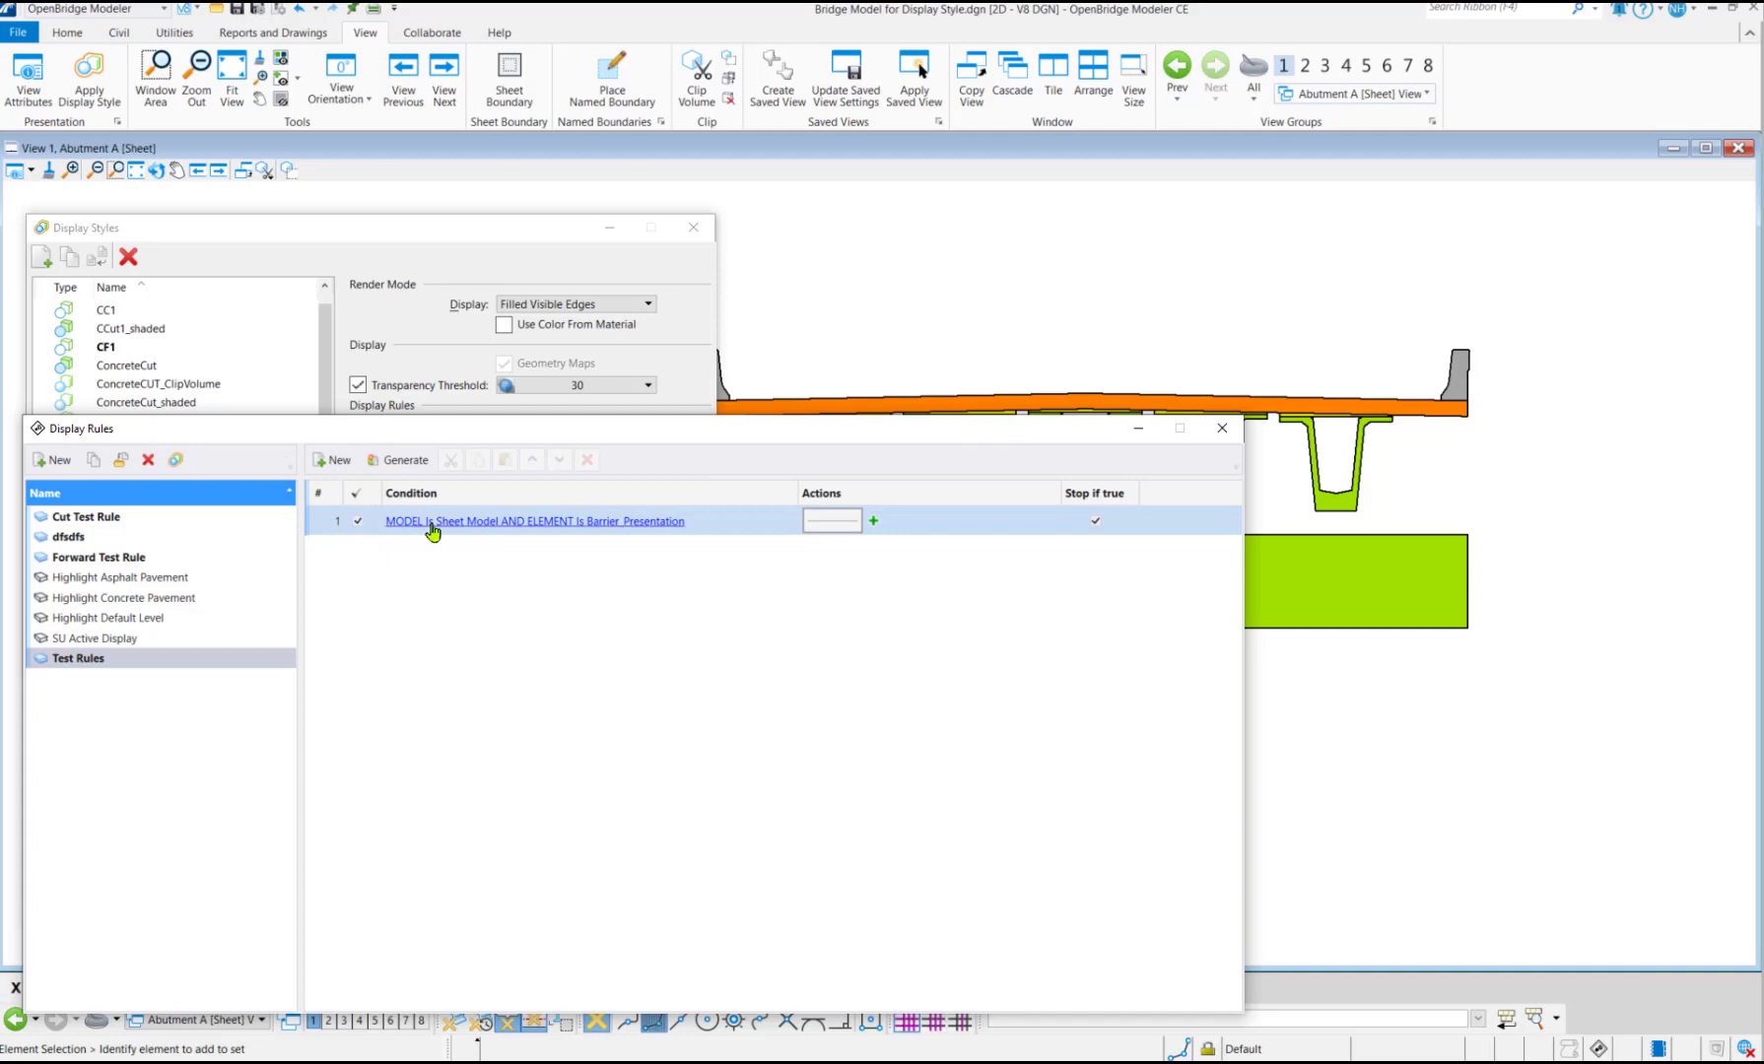
pyautogui.click(324, 523)
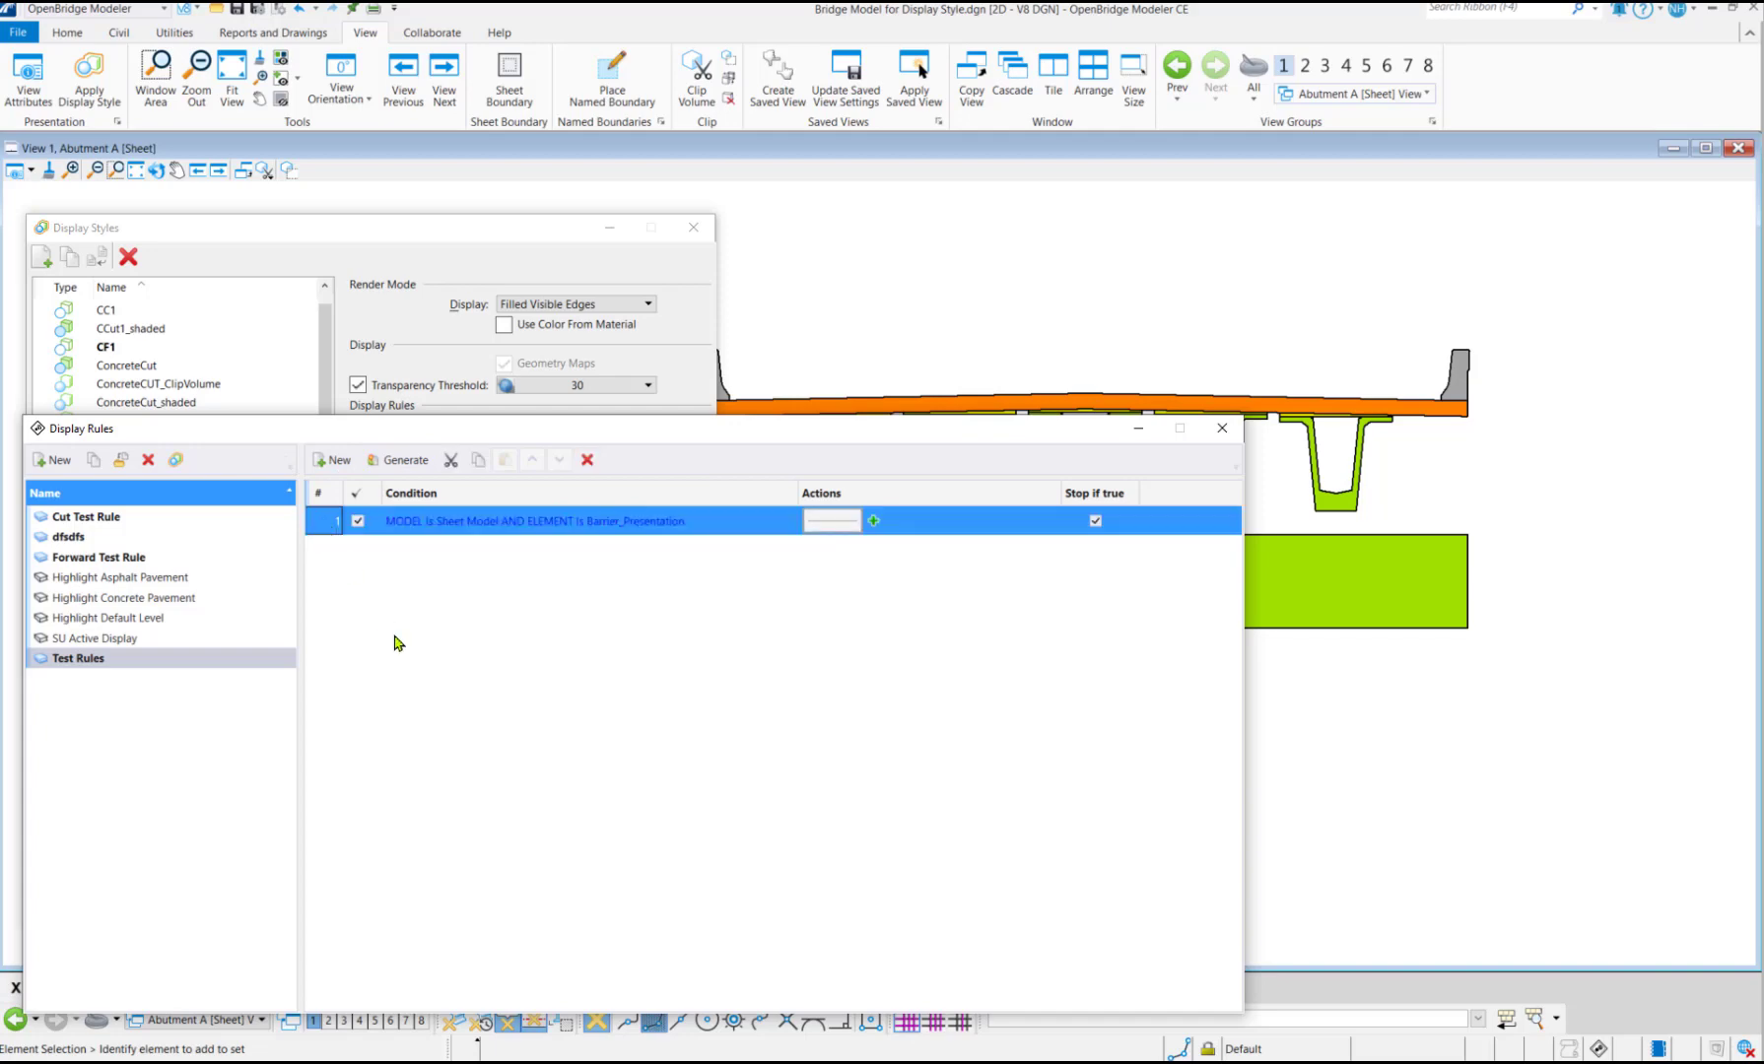
pyautogui.click(479, 461)
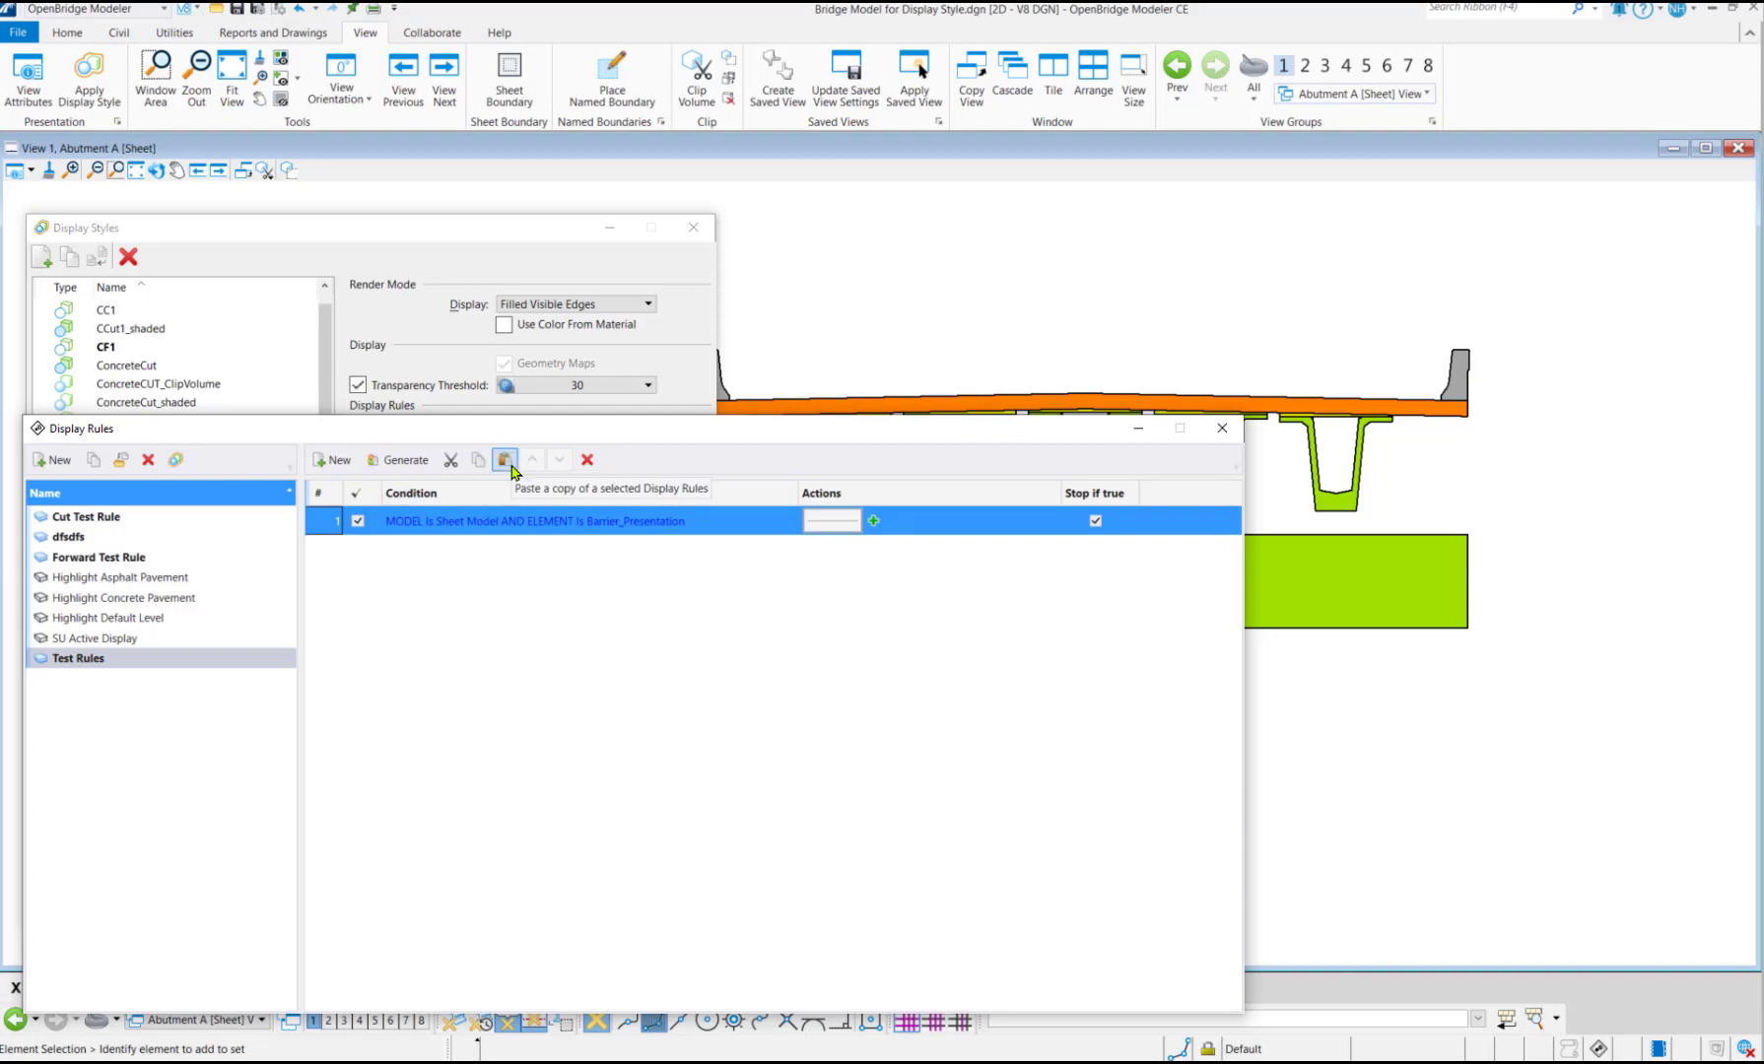
pyautogui.click(505, 460)
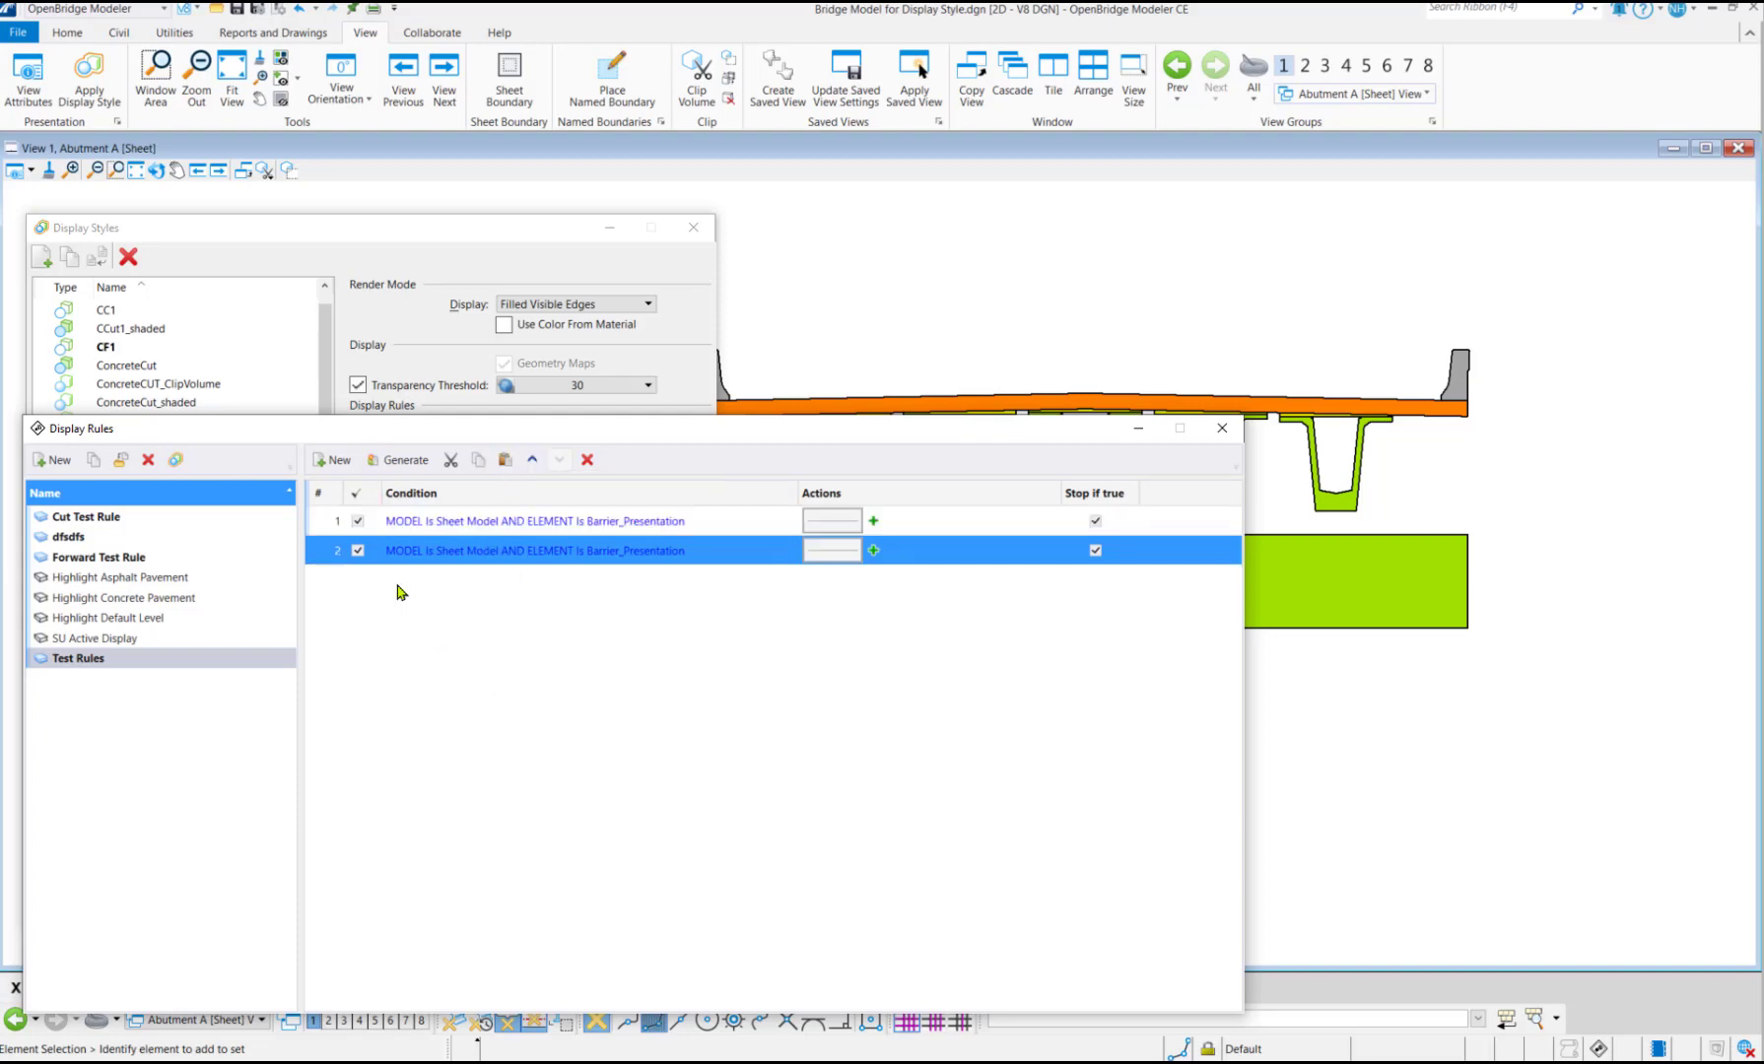
# Change the element criterion of the second rule's condition to ELEMENT Is DeckProperties_Presentation
pyautogui.click(452, 552)
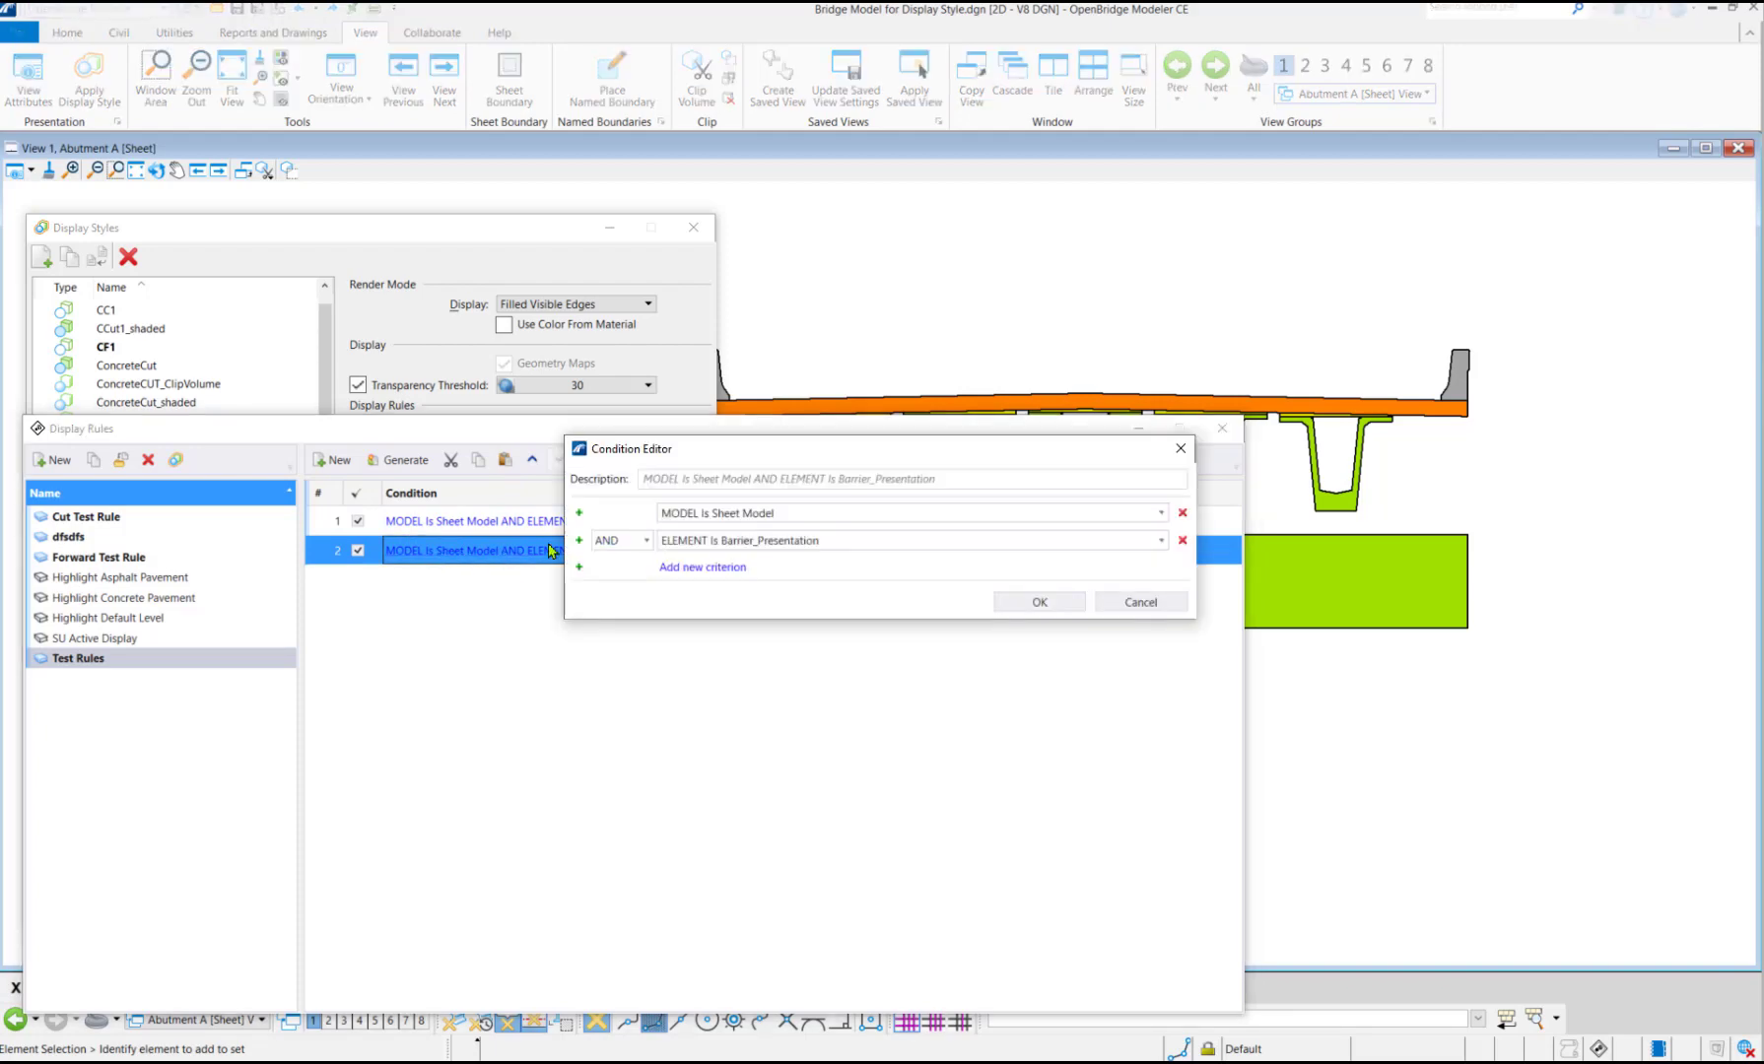
pyautogui.click(780, 541)
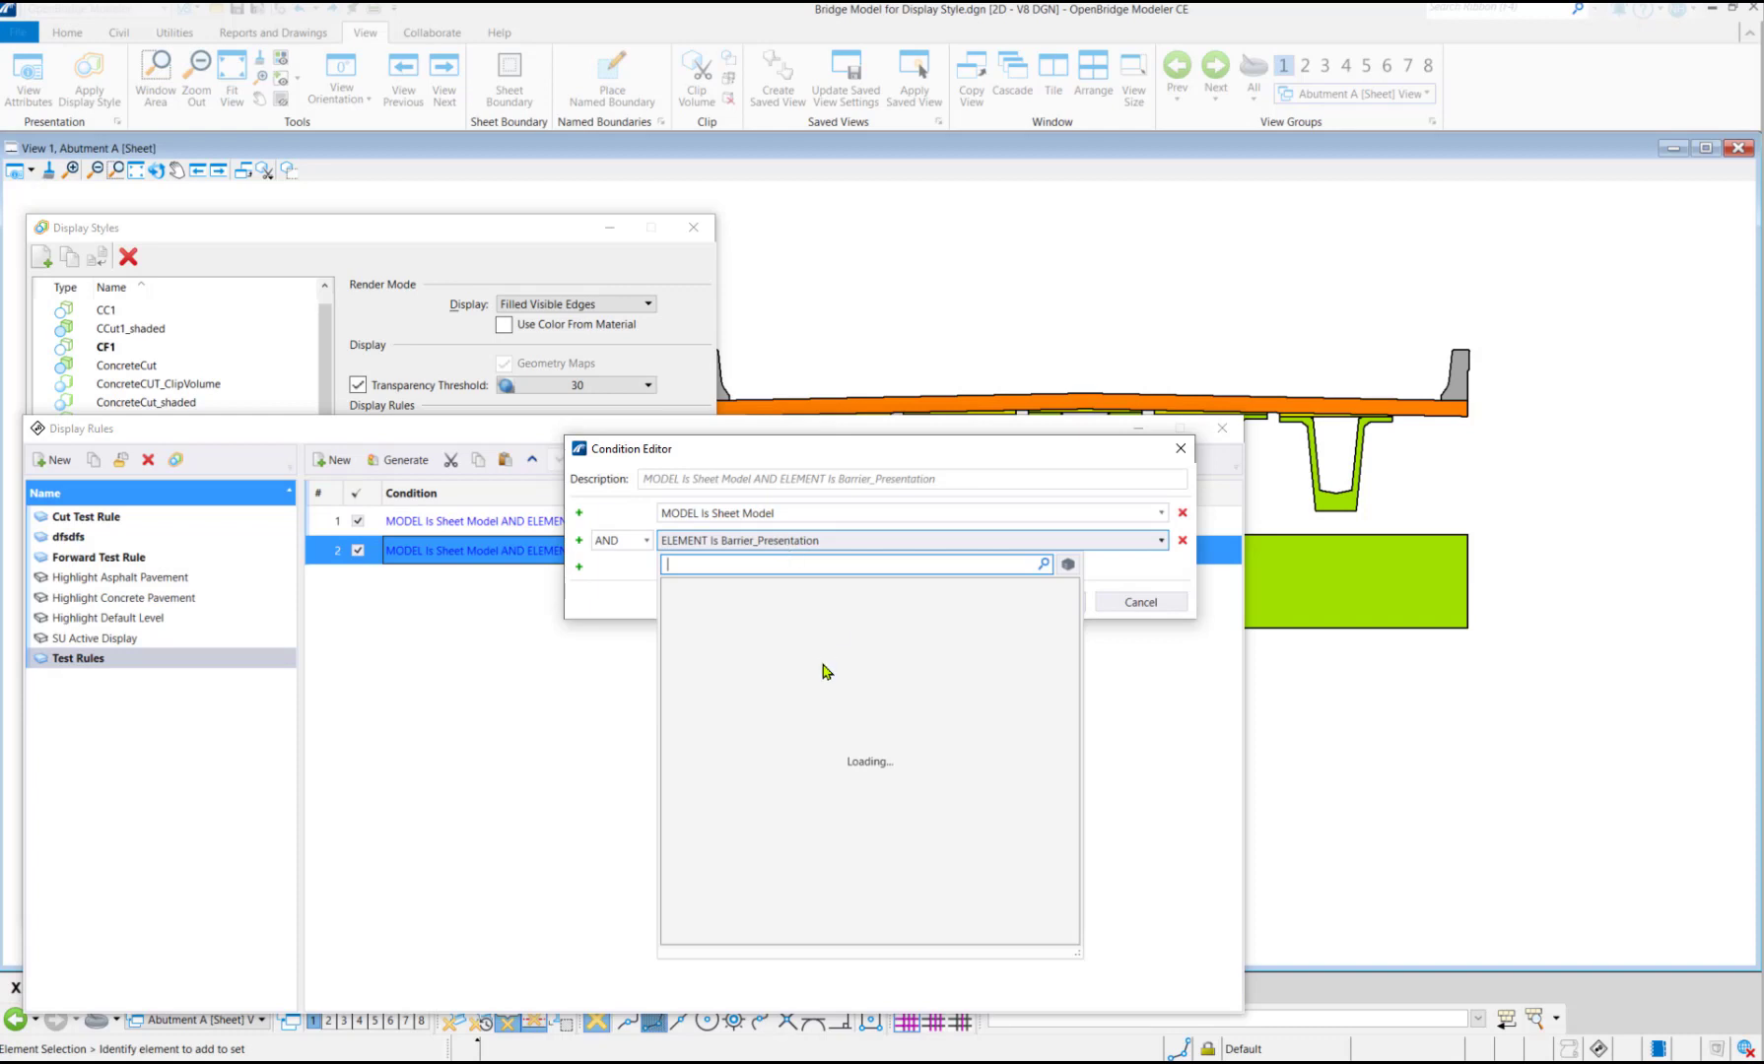
pyautogui.write('Deck')
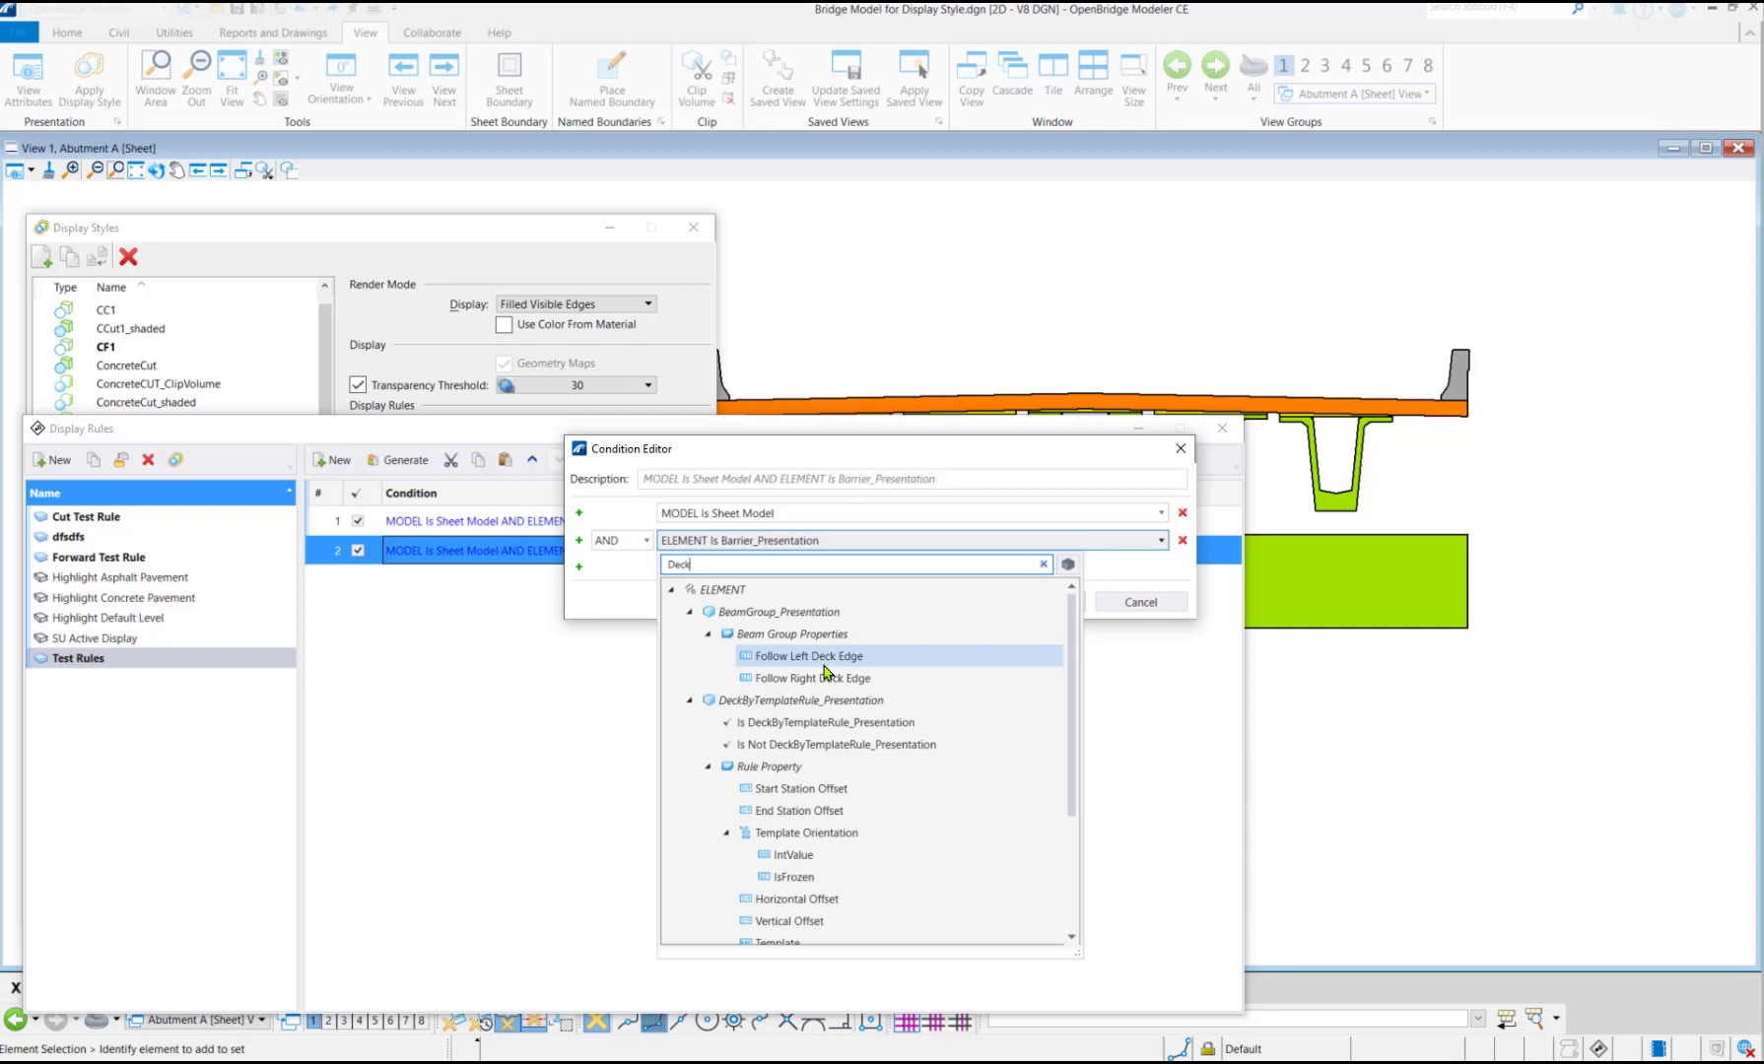
pyautogui.scroll(-5, 808, 852)
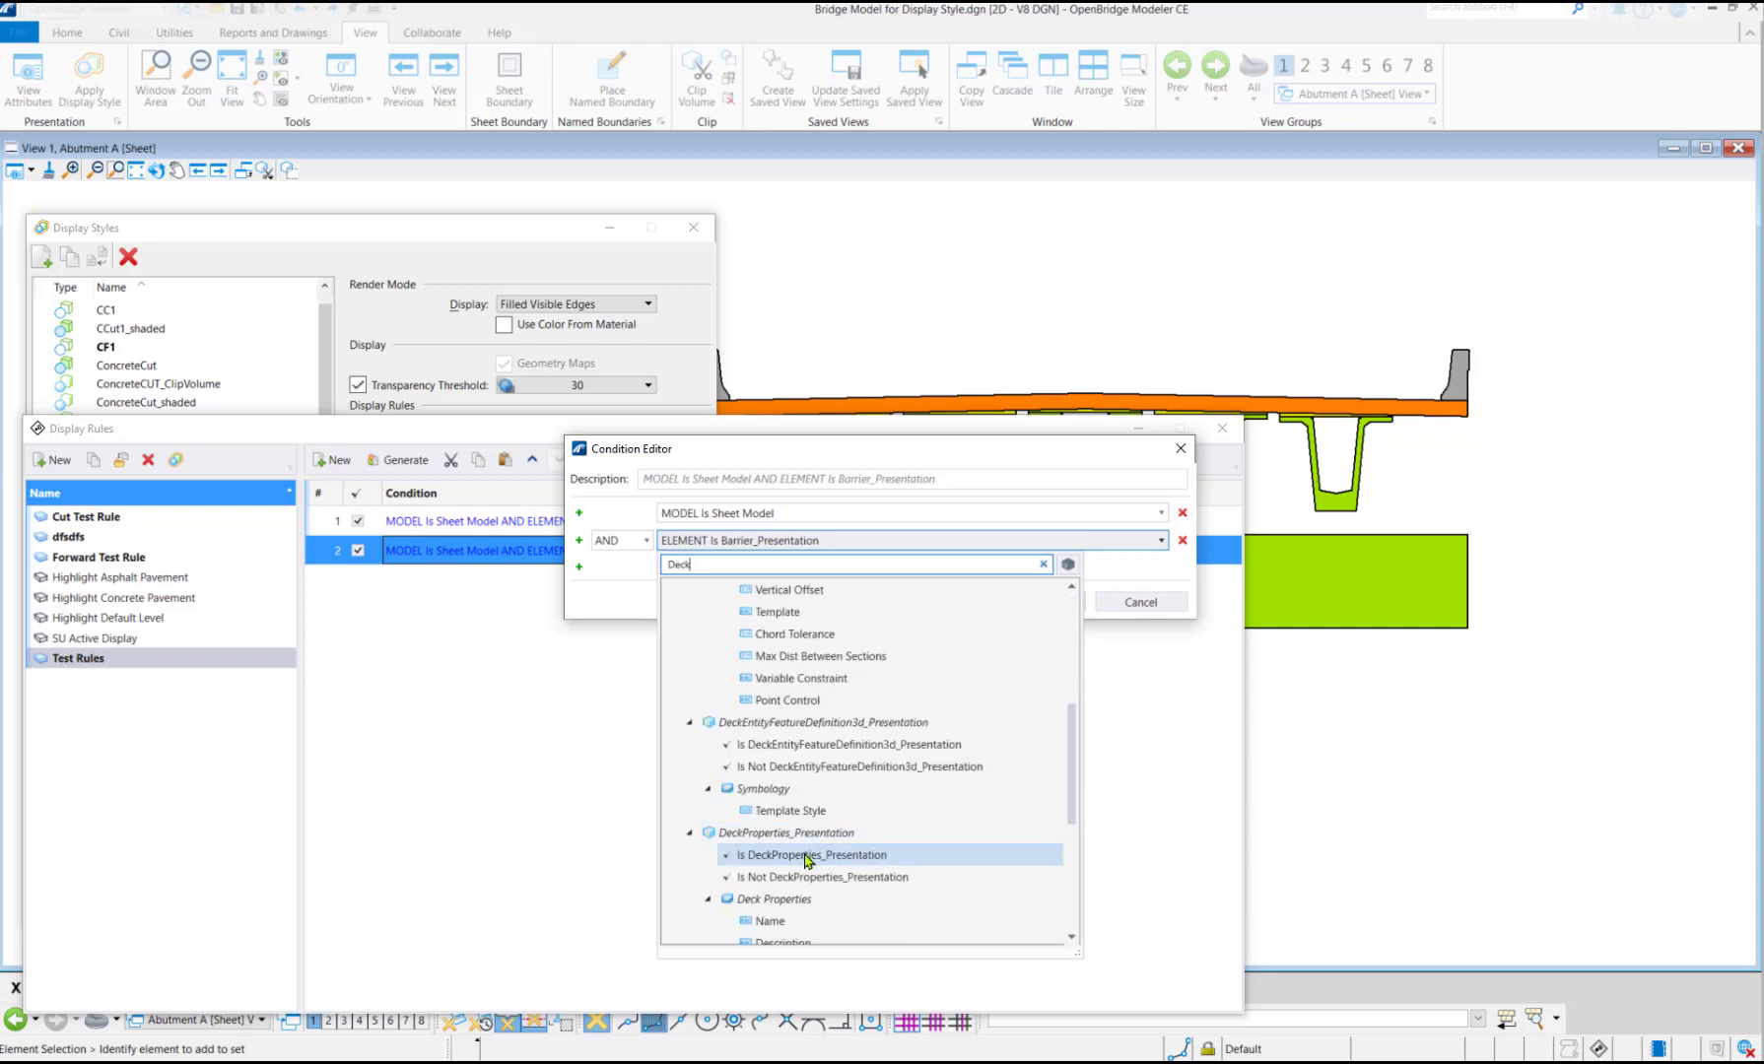
pyautogui.click(809, 855)
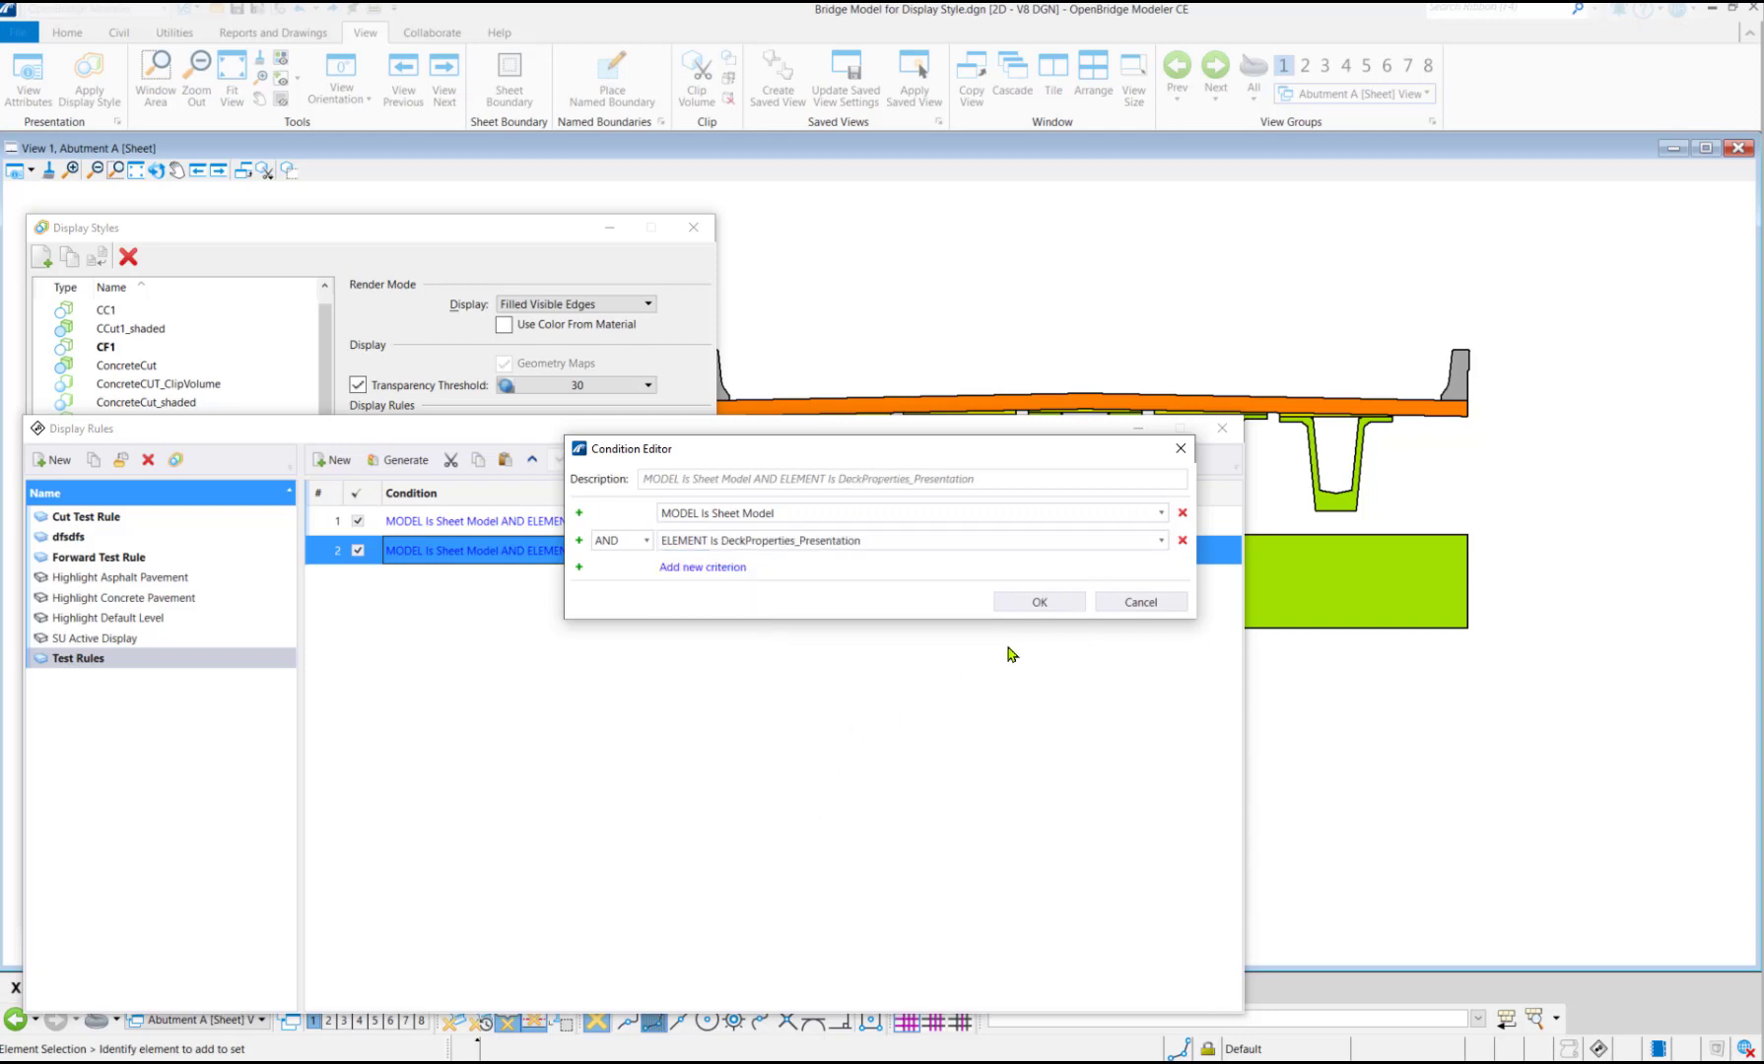
pyautogui.click(1039, 602)
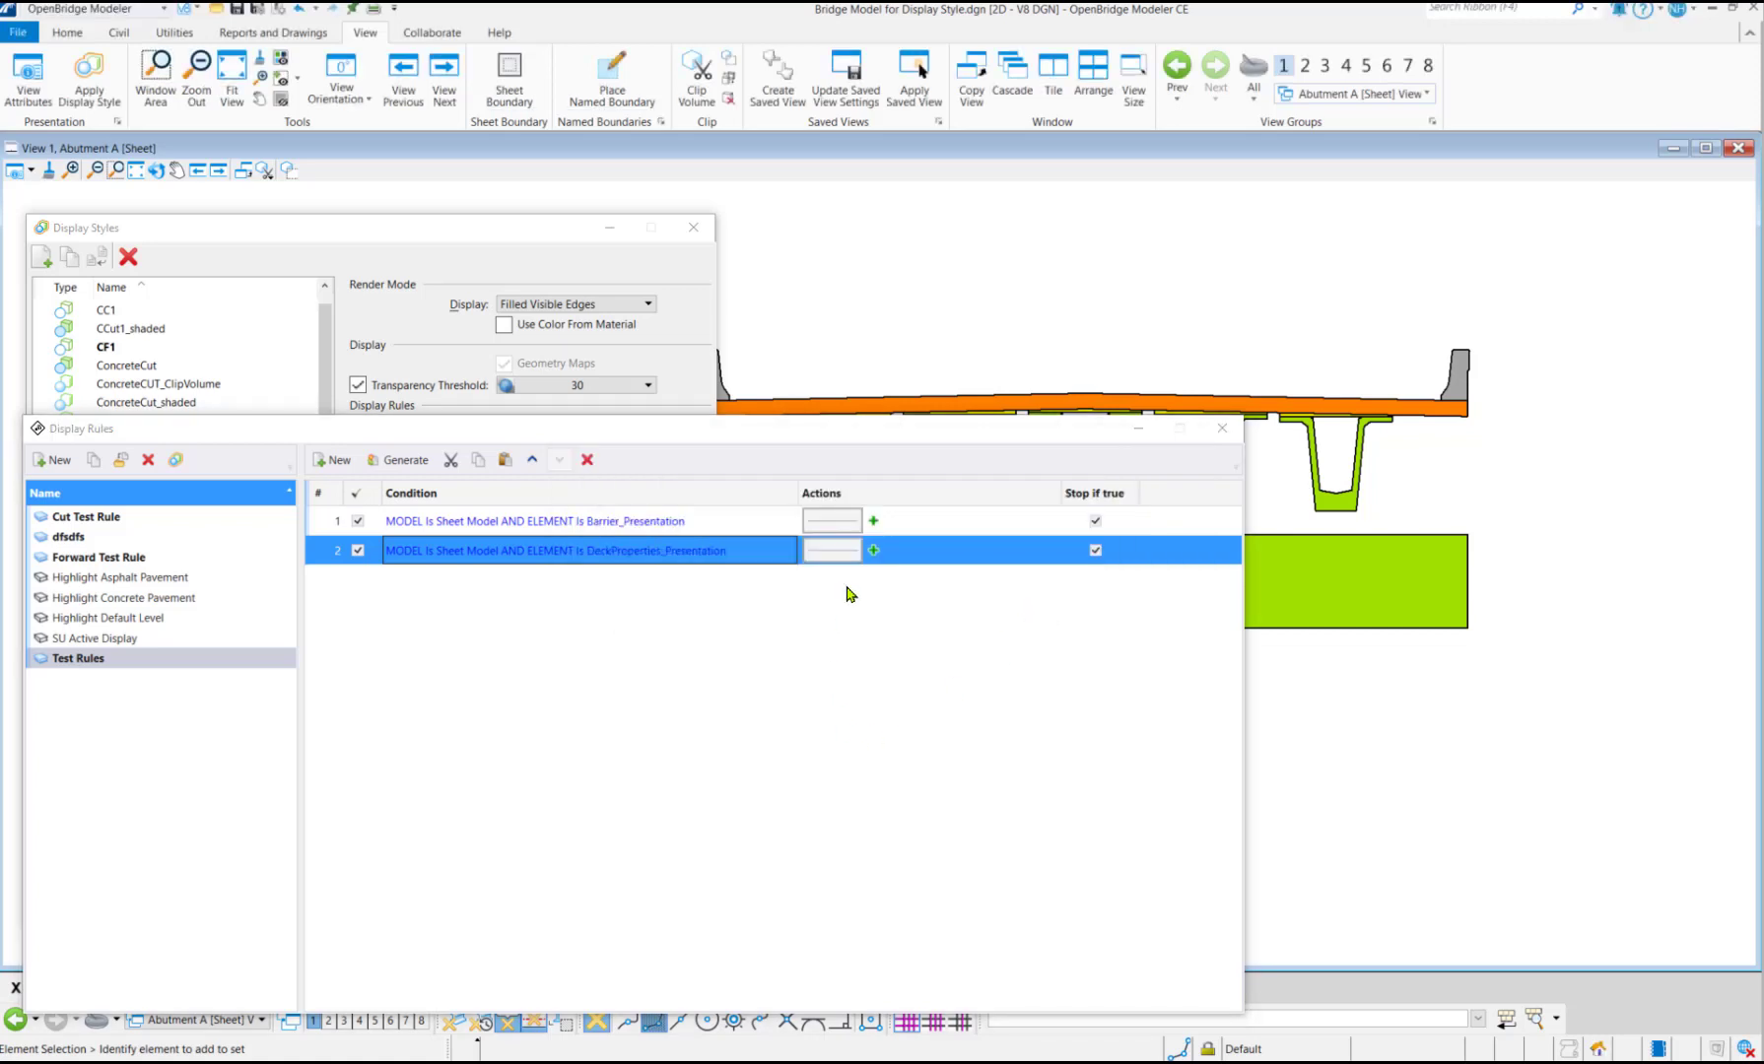
# Set the deck rule's colour override to 200, close the display rules, and inspect the deck on the sheet
pyautogui.click(832, 550)
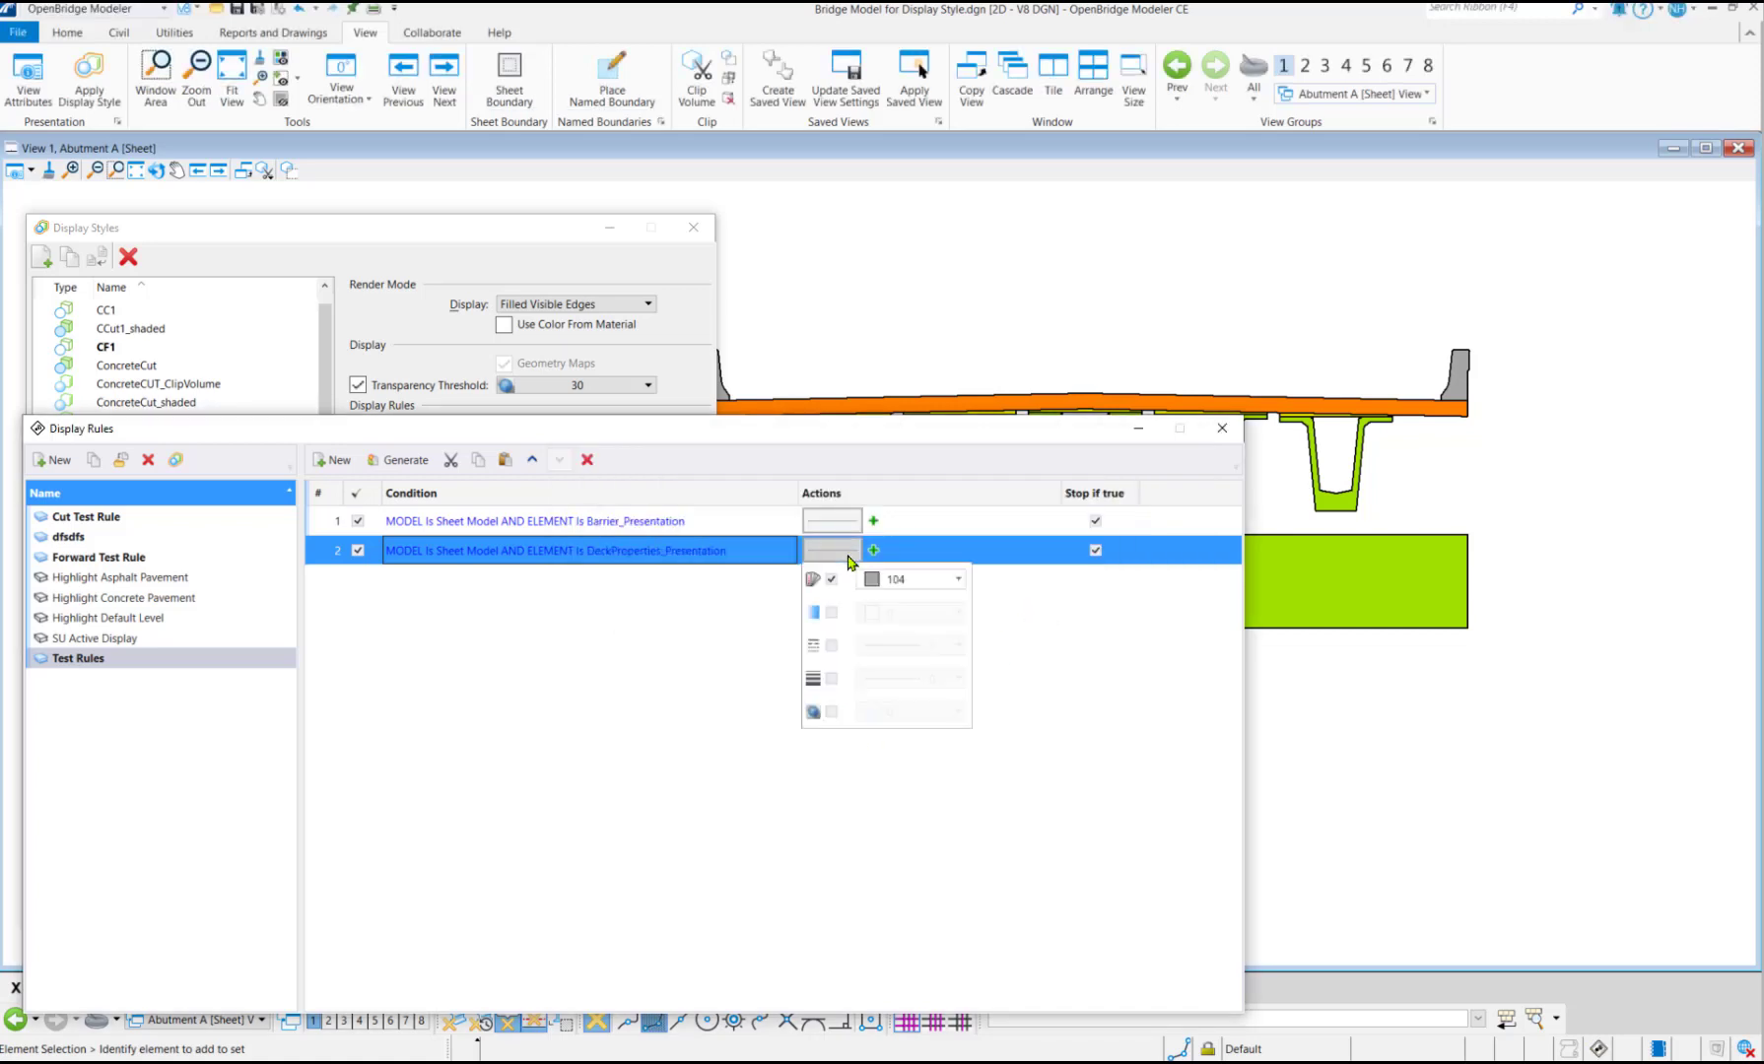
pyautogui.click(956, 581)
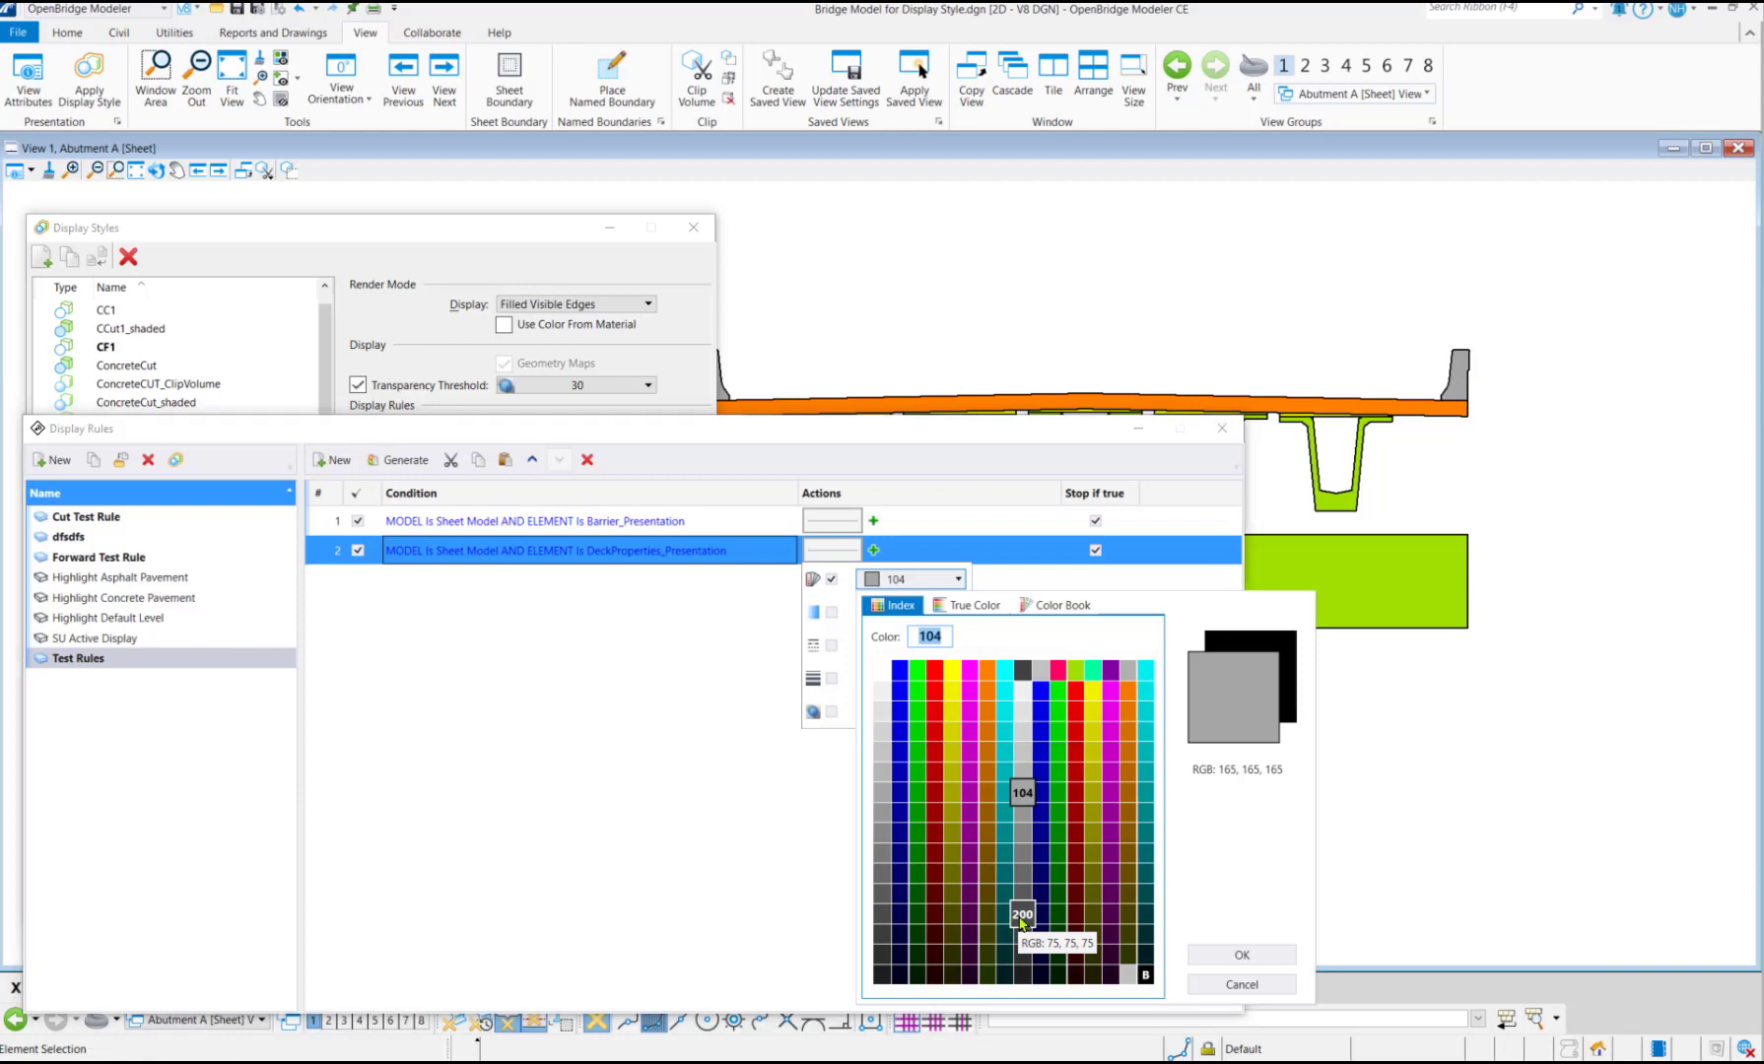
pyautogui.click(1022, 915)
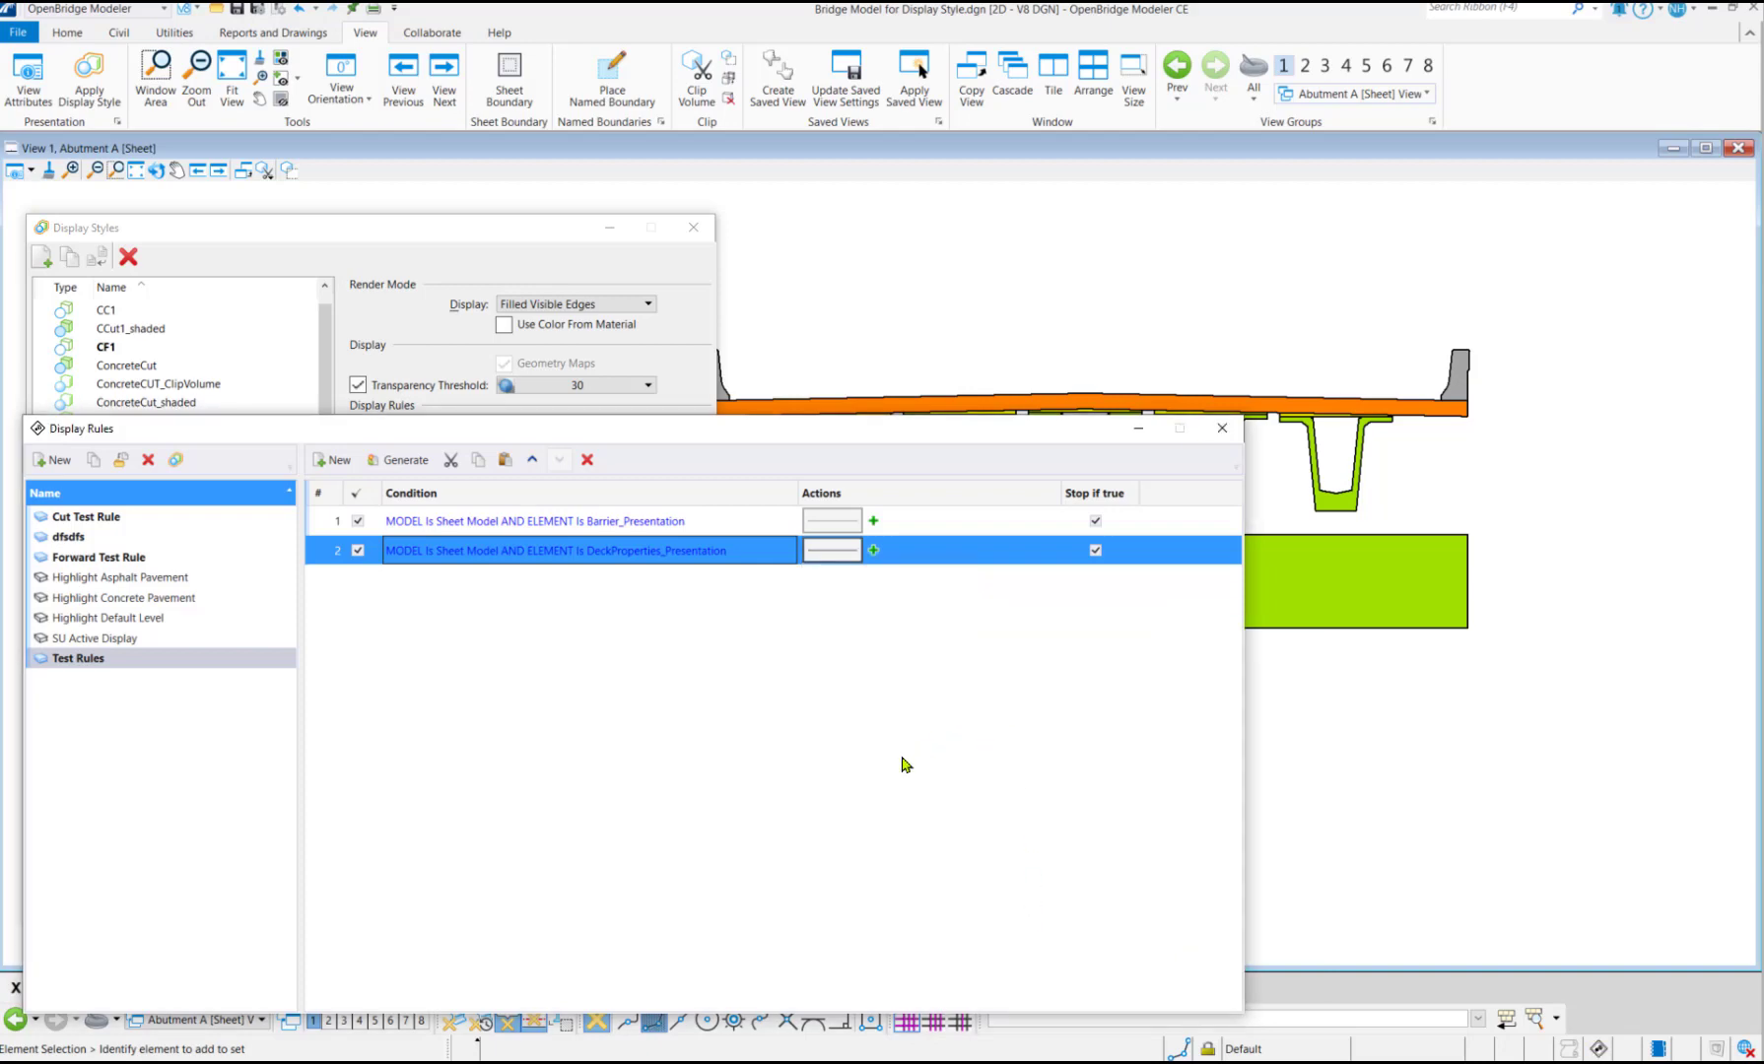
pyautogui.click(1222, 428)
pyautogui.scroll(4, 861, 655)
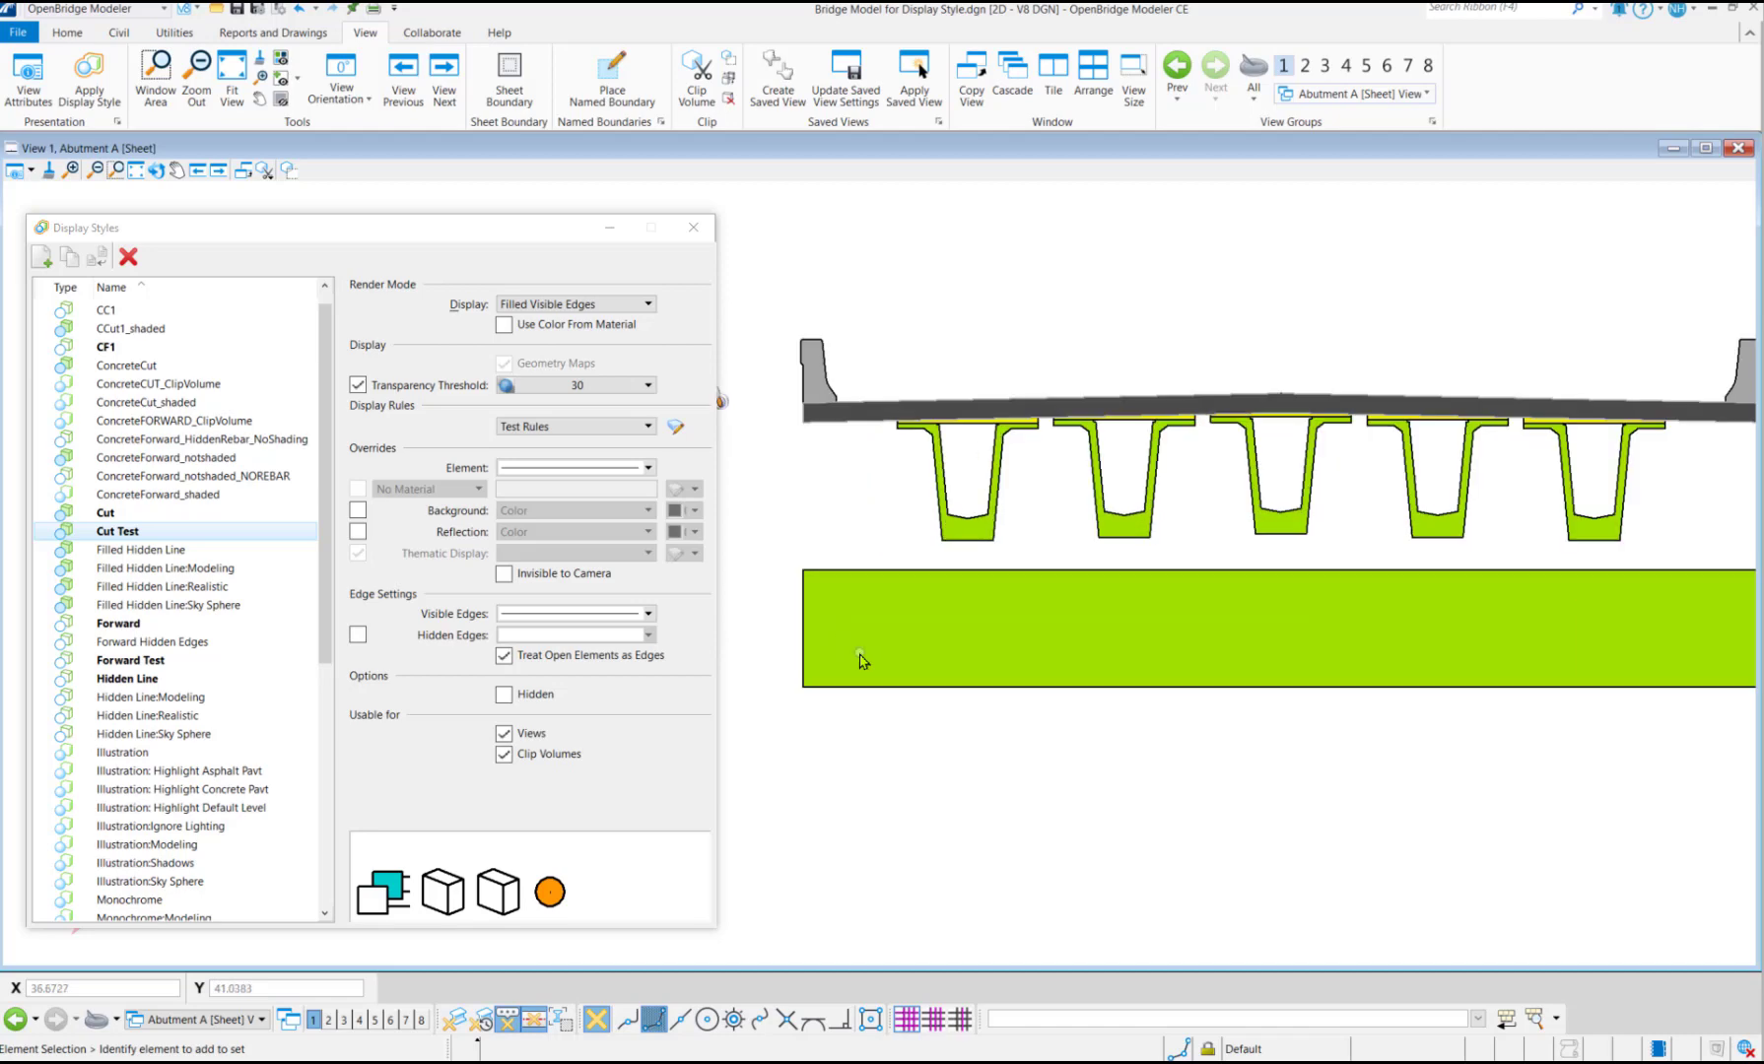
pyautogui.scroll(-2, 929, 567)
pyautogui.scroll(2, 1088, 475)
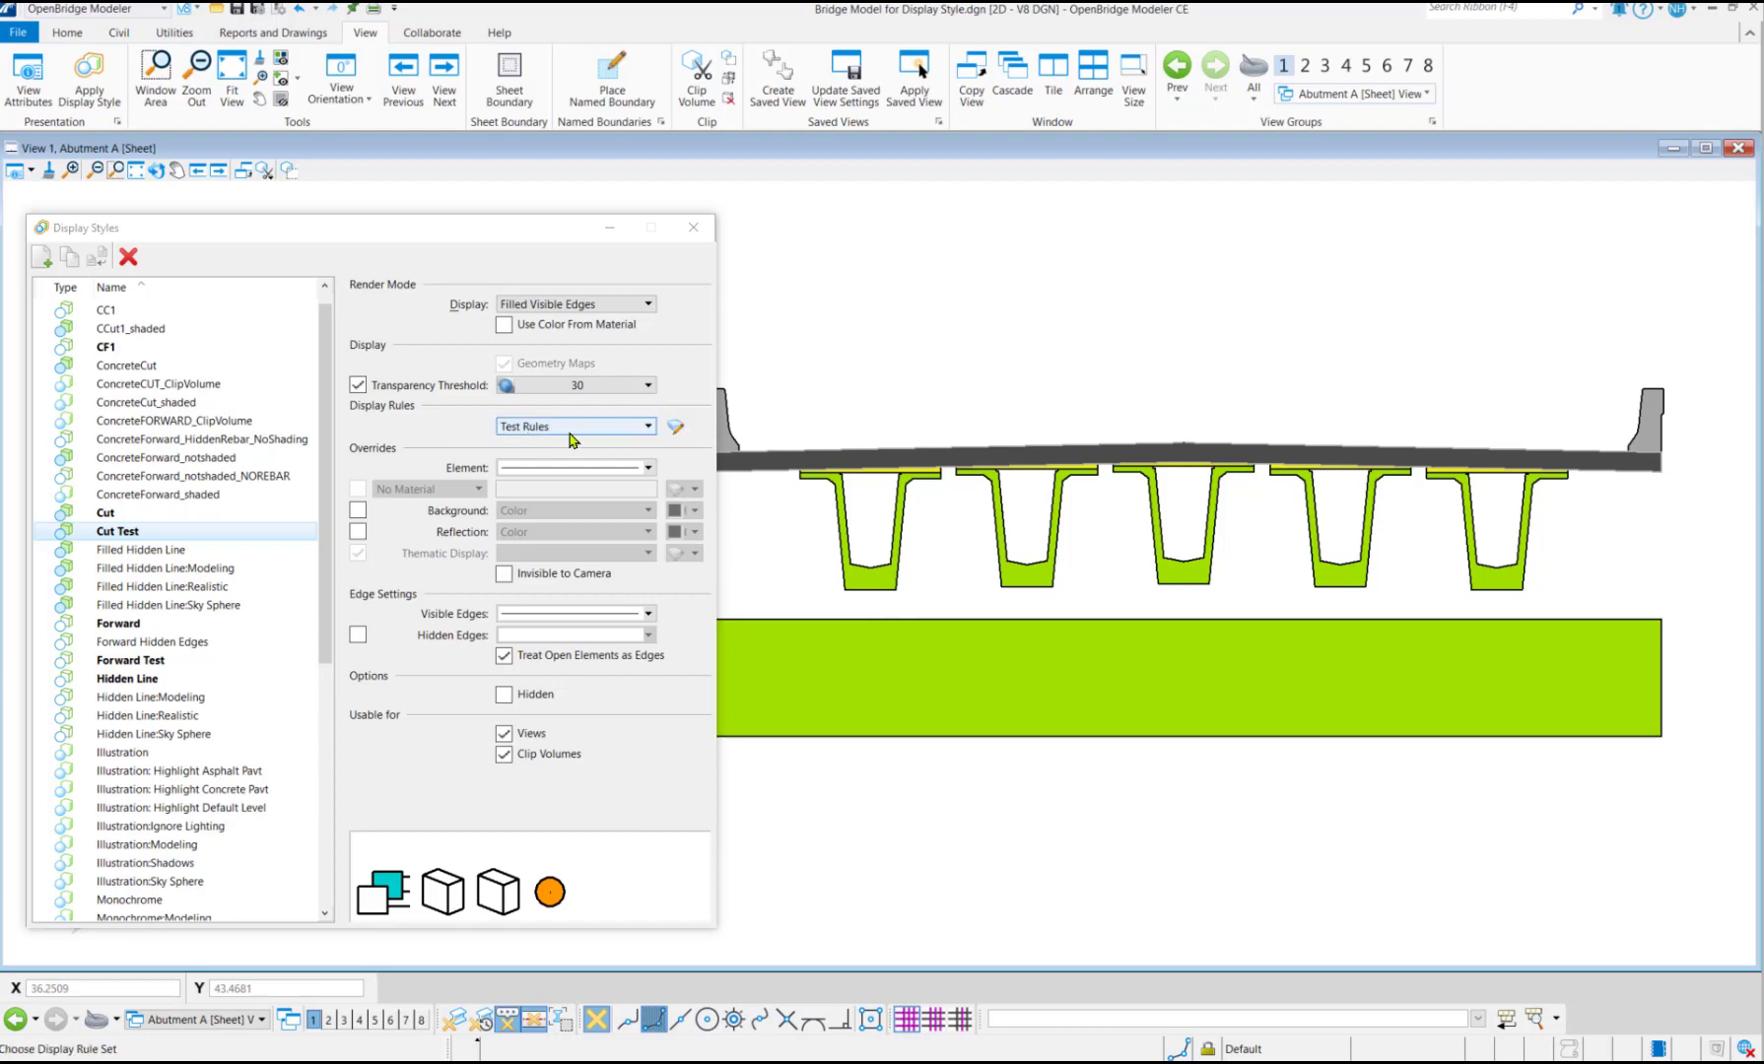
pyautogui.scroll(-1, 1061, 658)
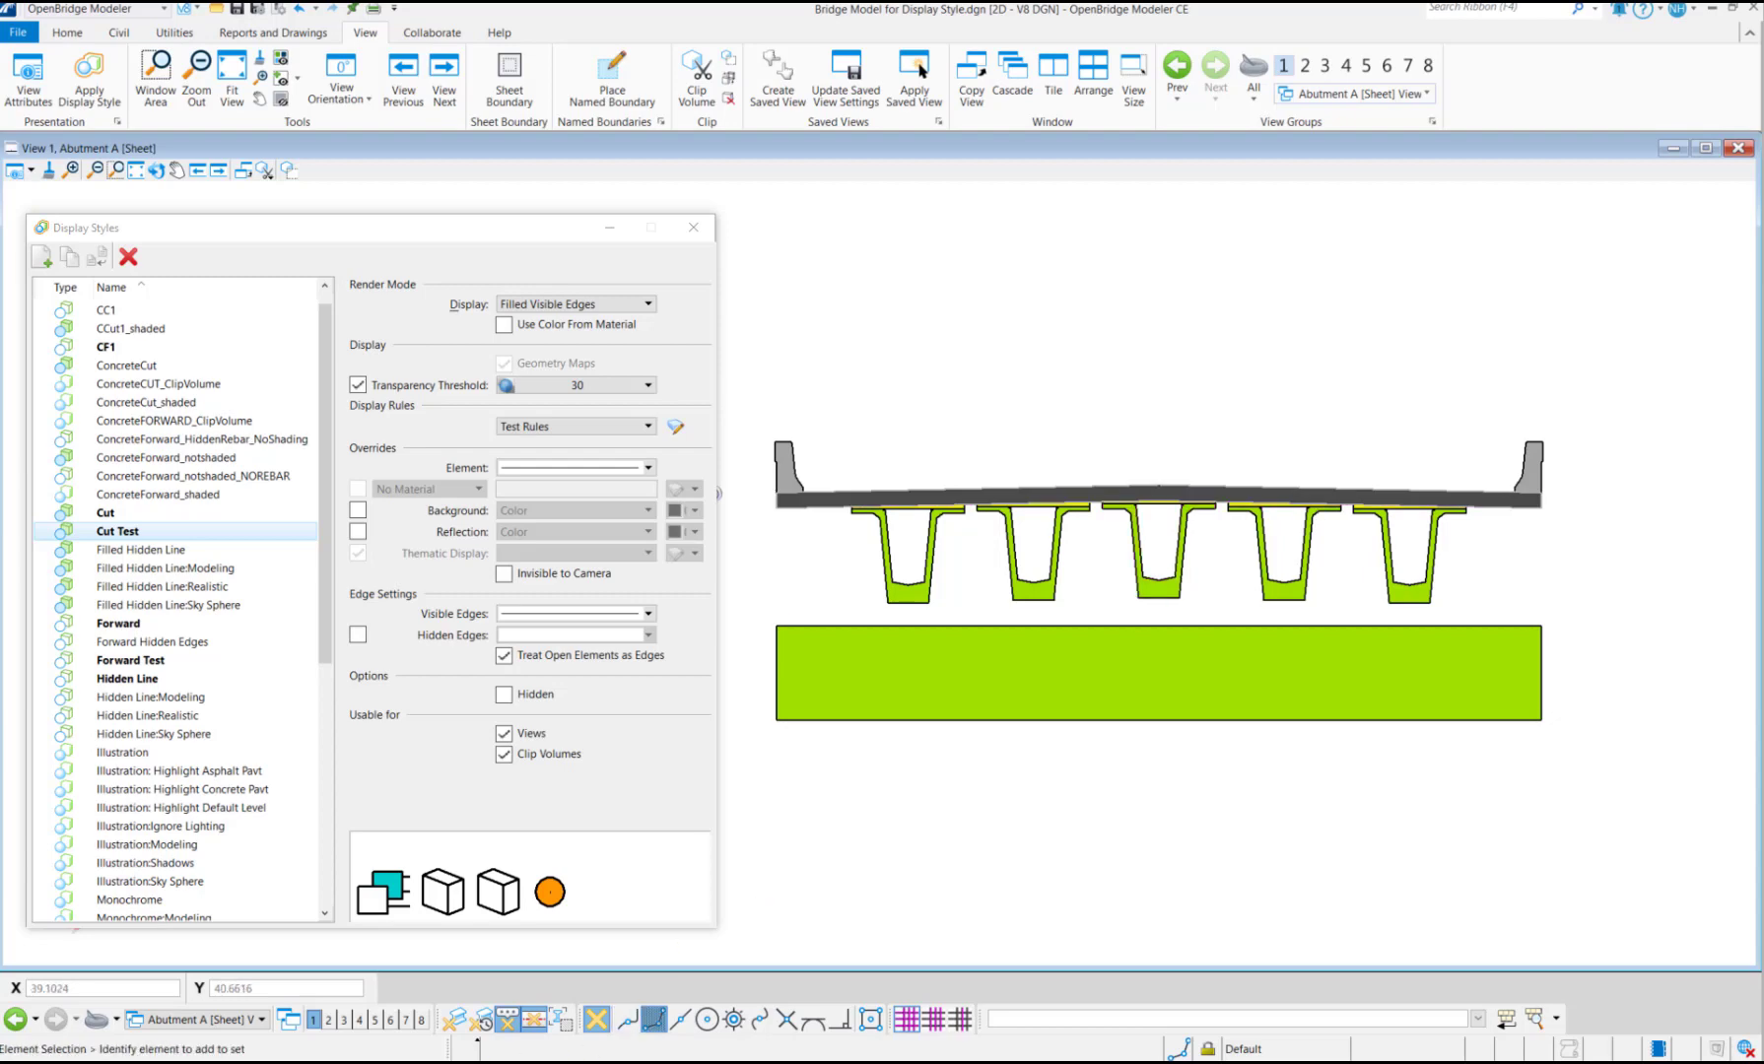
# Close the display styles and switch from Abutment A Views to the Abutment A [Sheet] Views group
pyautogui.click(683, 232)
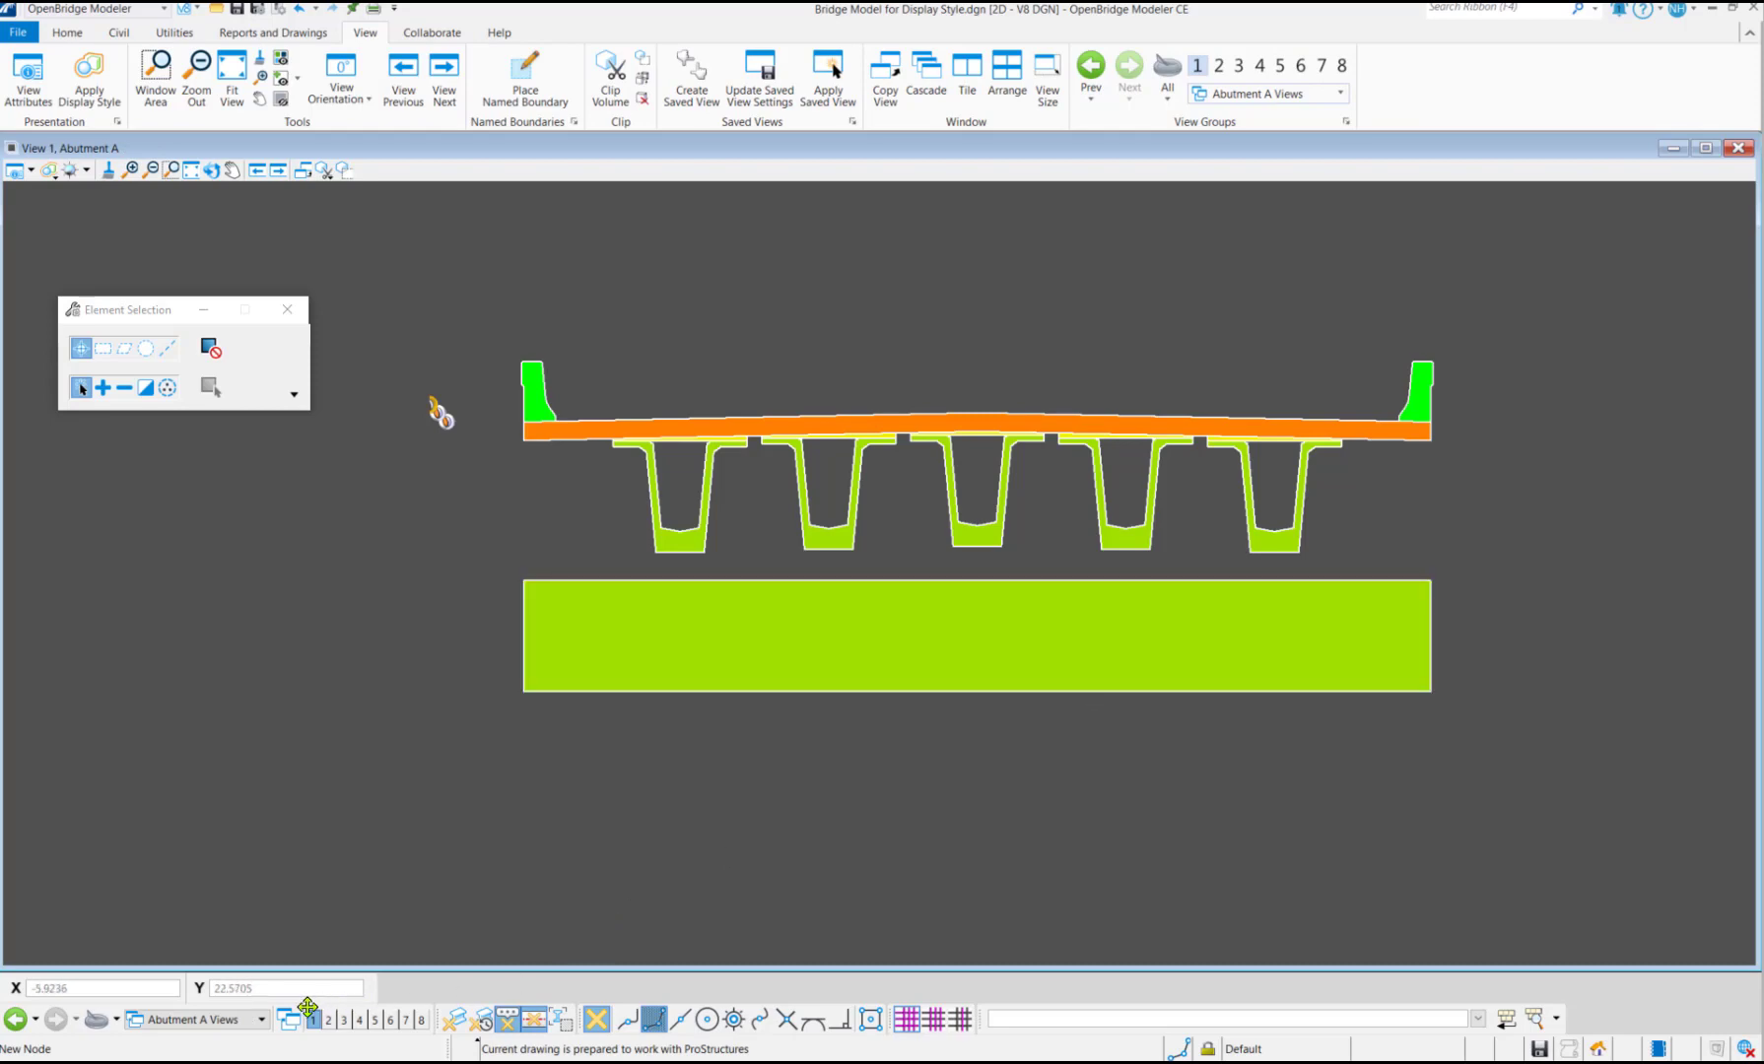
pyautogui.click(262, 1021)
pyautogui.click(209, 894)
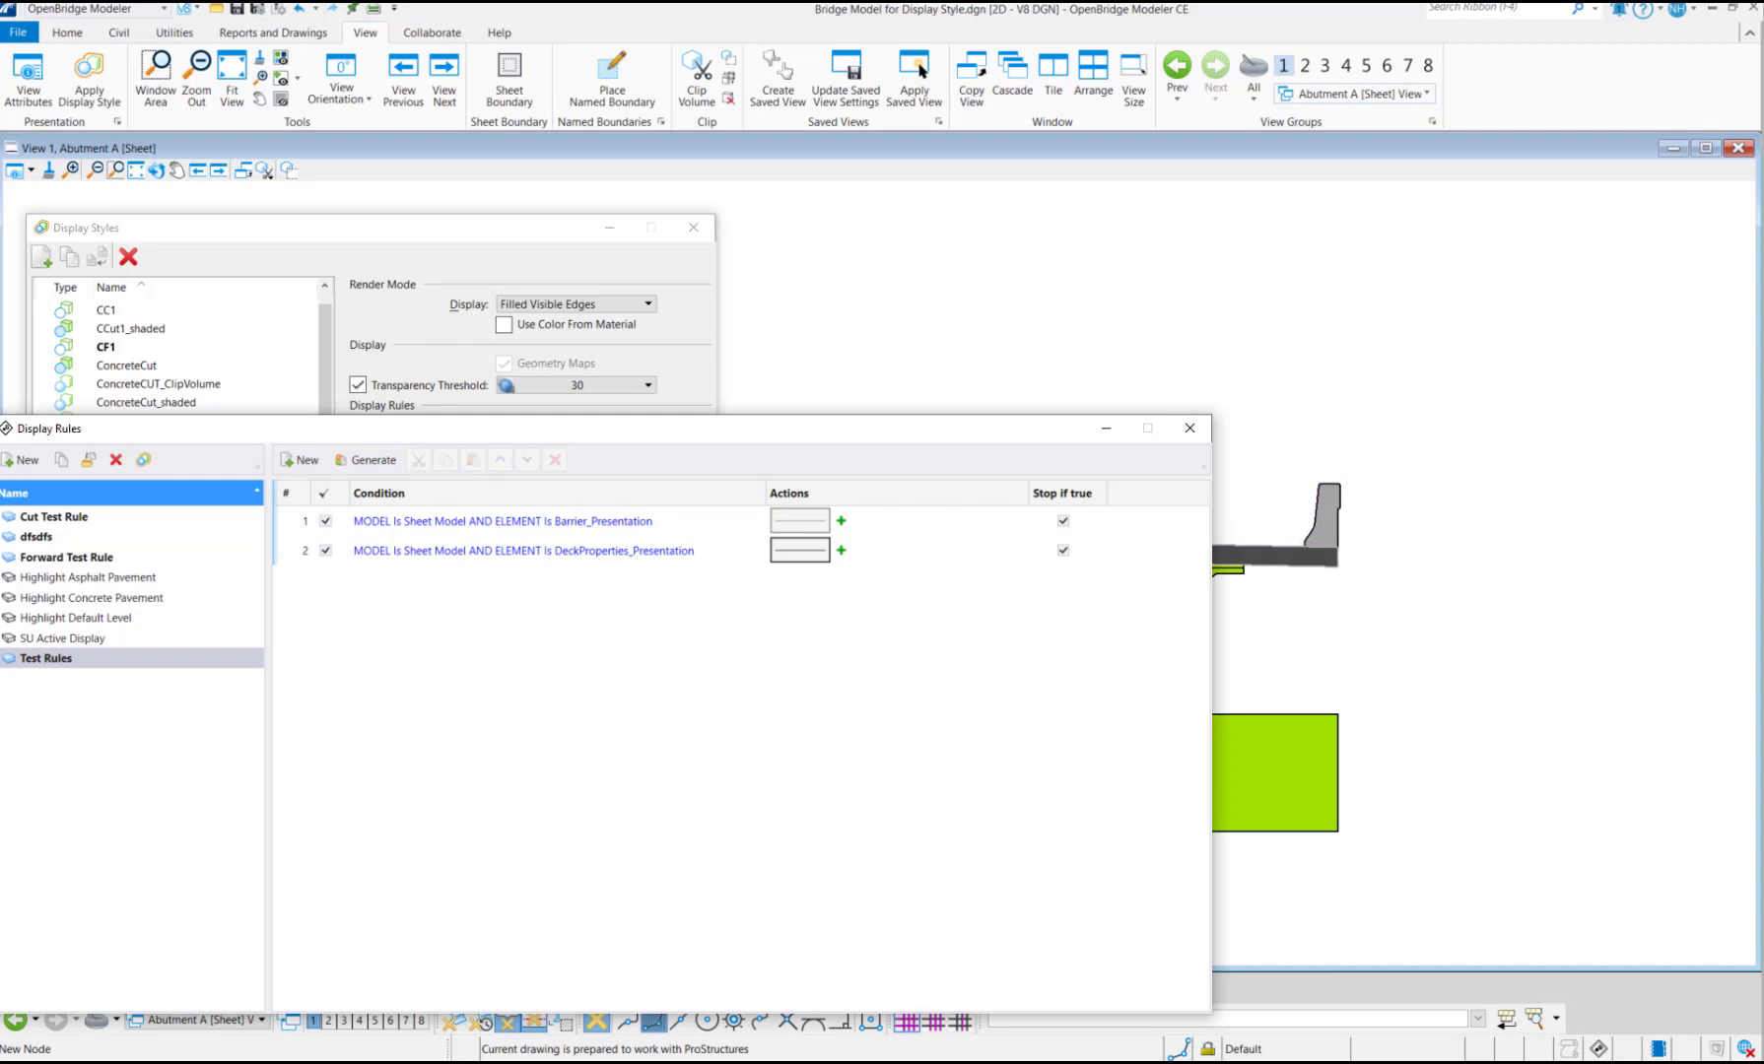
# Set the colour override of the Barrier_Presentation rule to magenta 29
pyautogui.click(800, 520)
pyautogui.click(926, 550)
pyautogui.click(1079, 662)
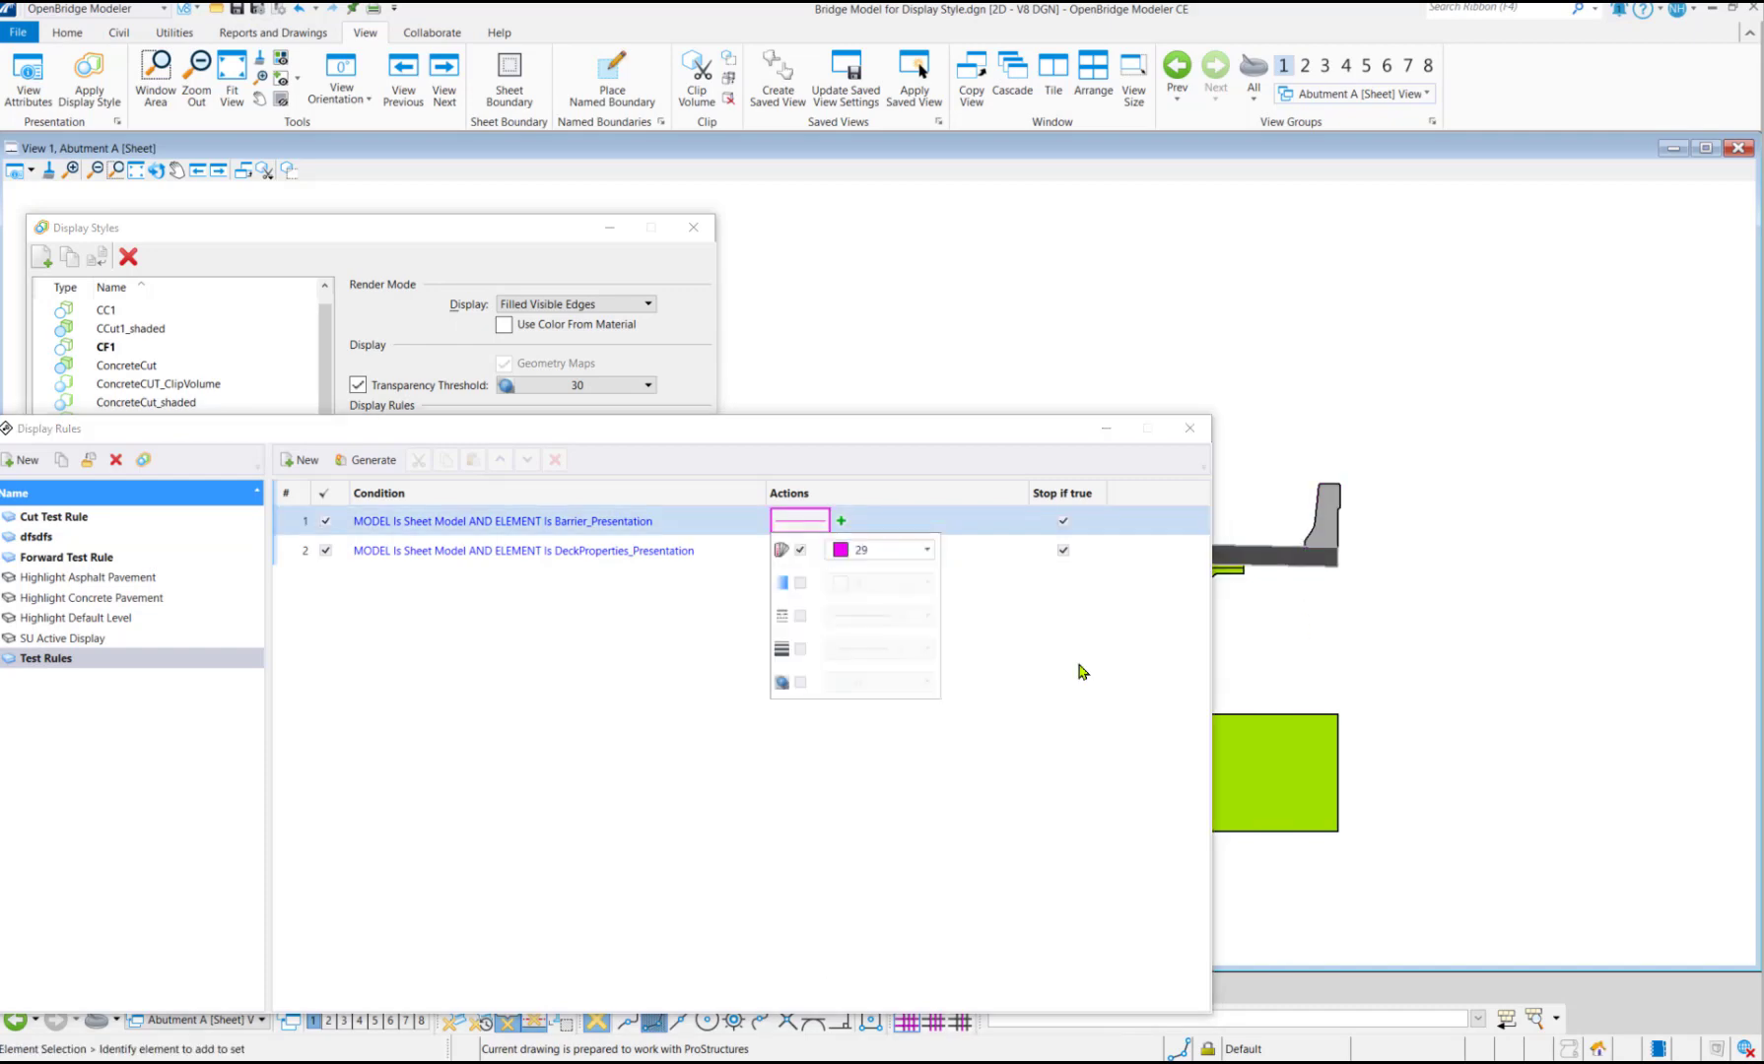
pyautogui.click(720, 716)
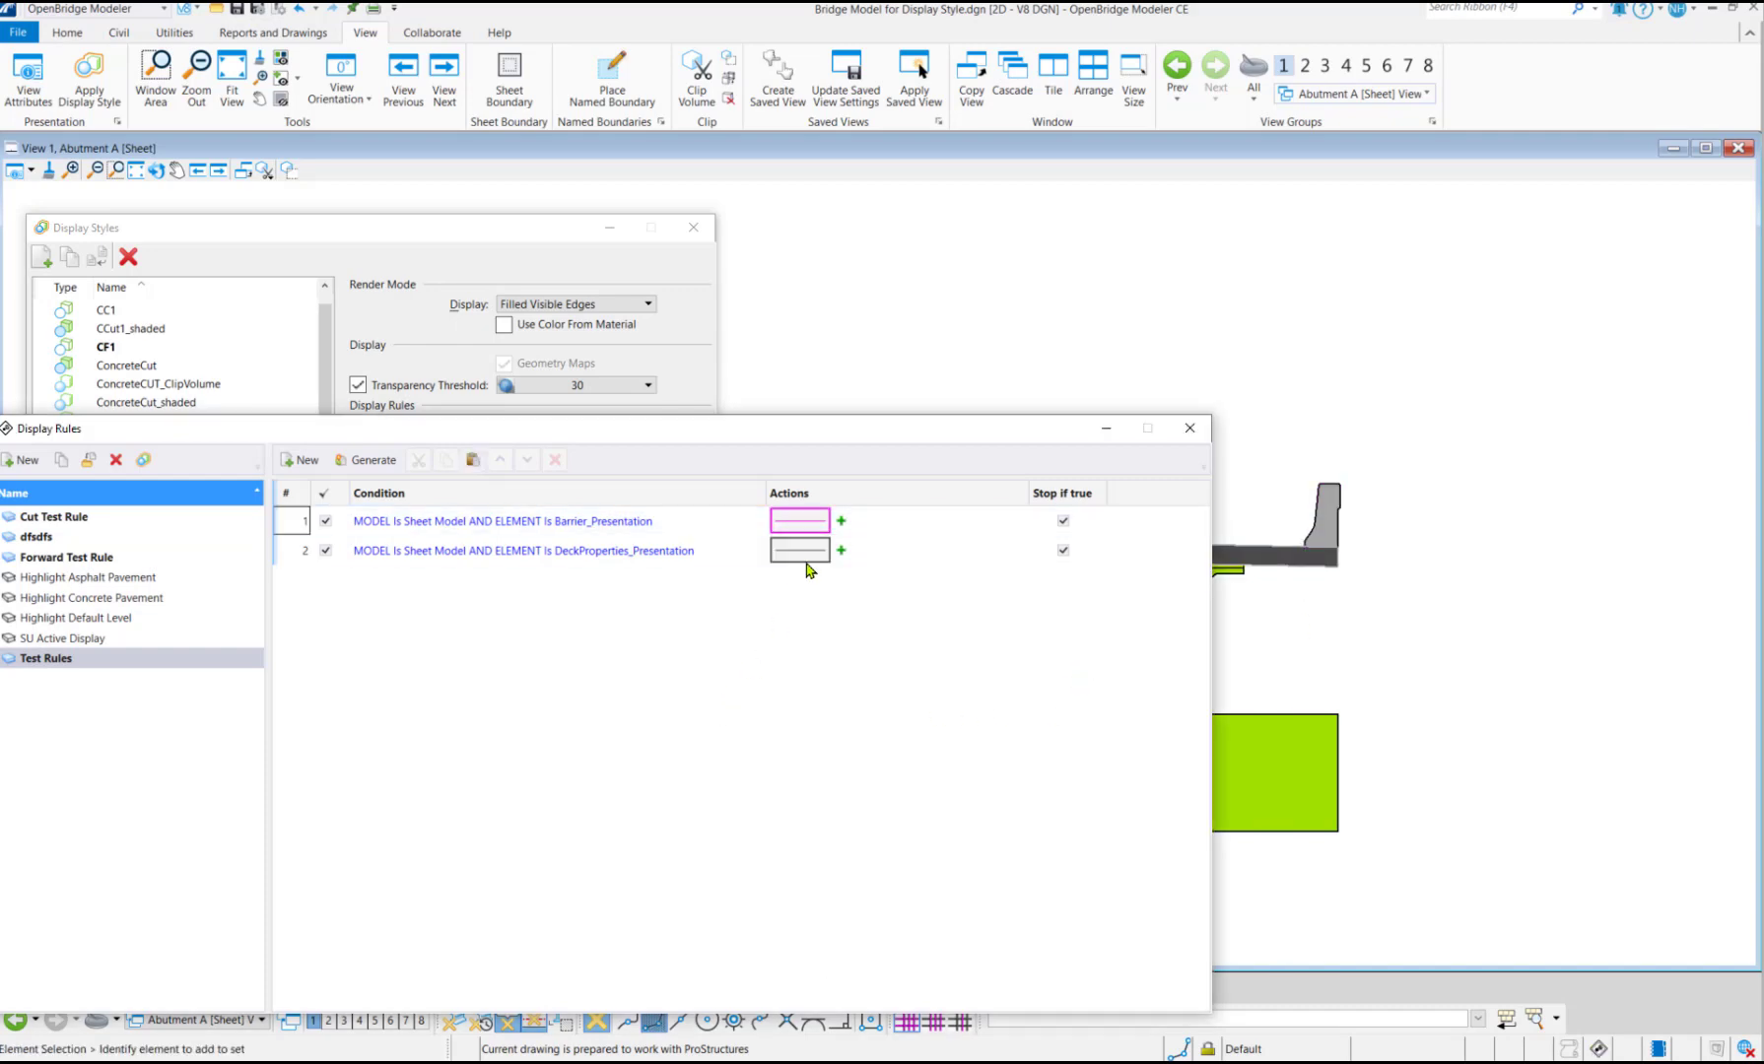
# Set the colour override of the DeckProperties_Presentation rule to blue 41, close the display rules, and check the sheet
pyautogui.click(803, 552)
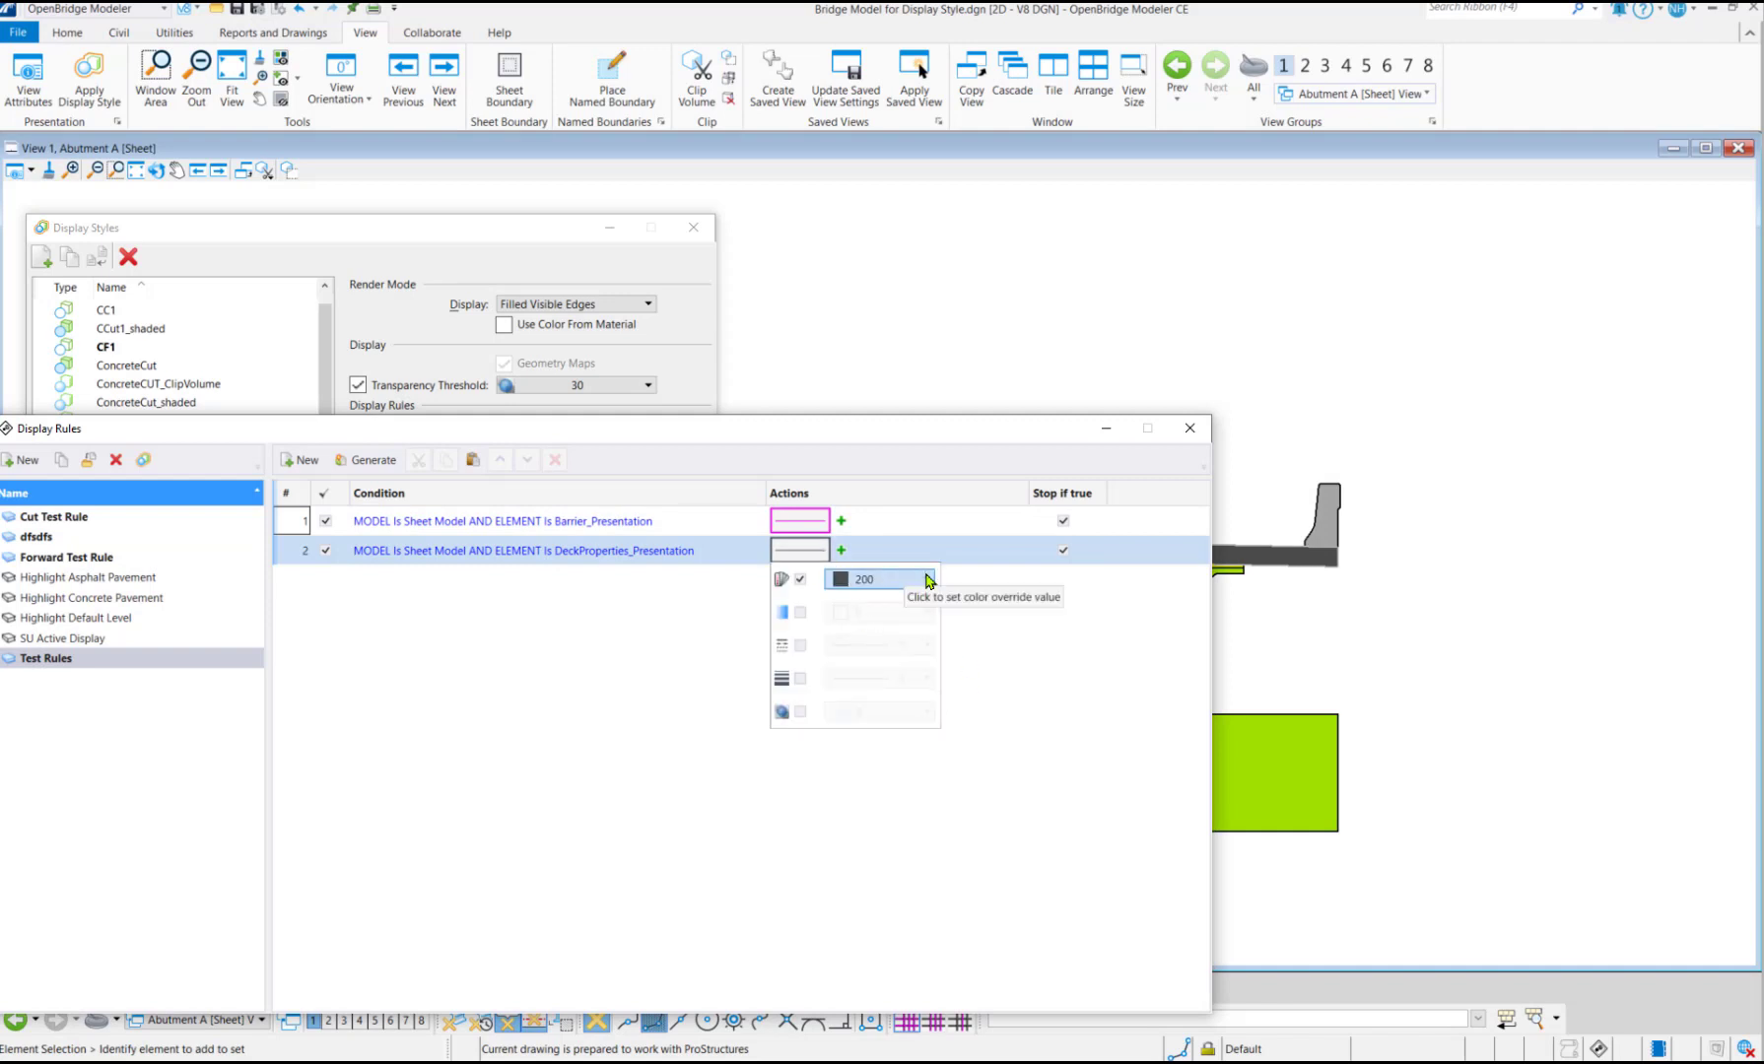
pyautogui.click(923, 582)
pyautogui.click(863, 581)
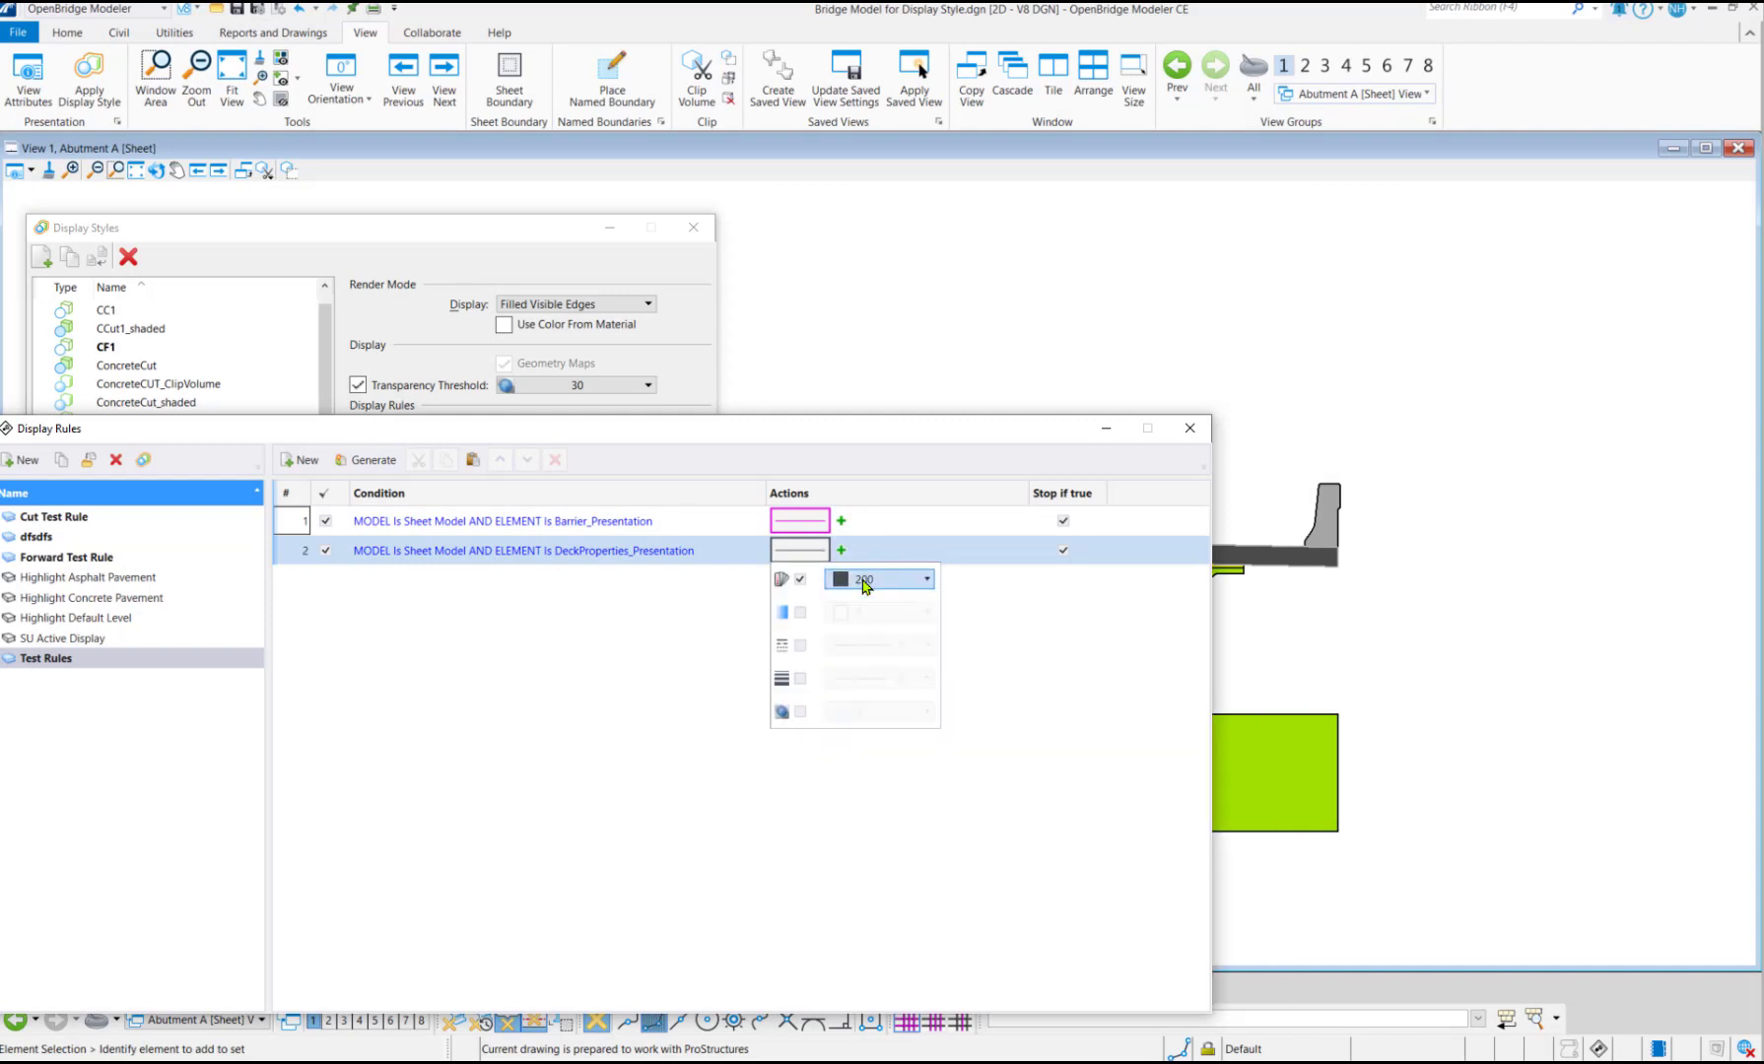
pyautogui.click(864, 582)
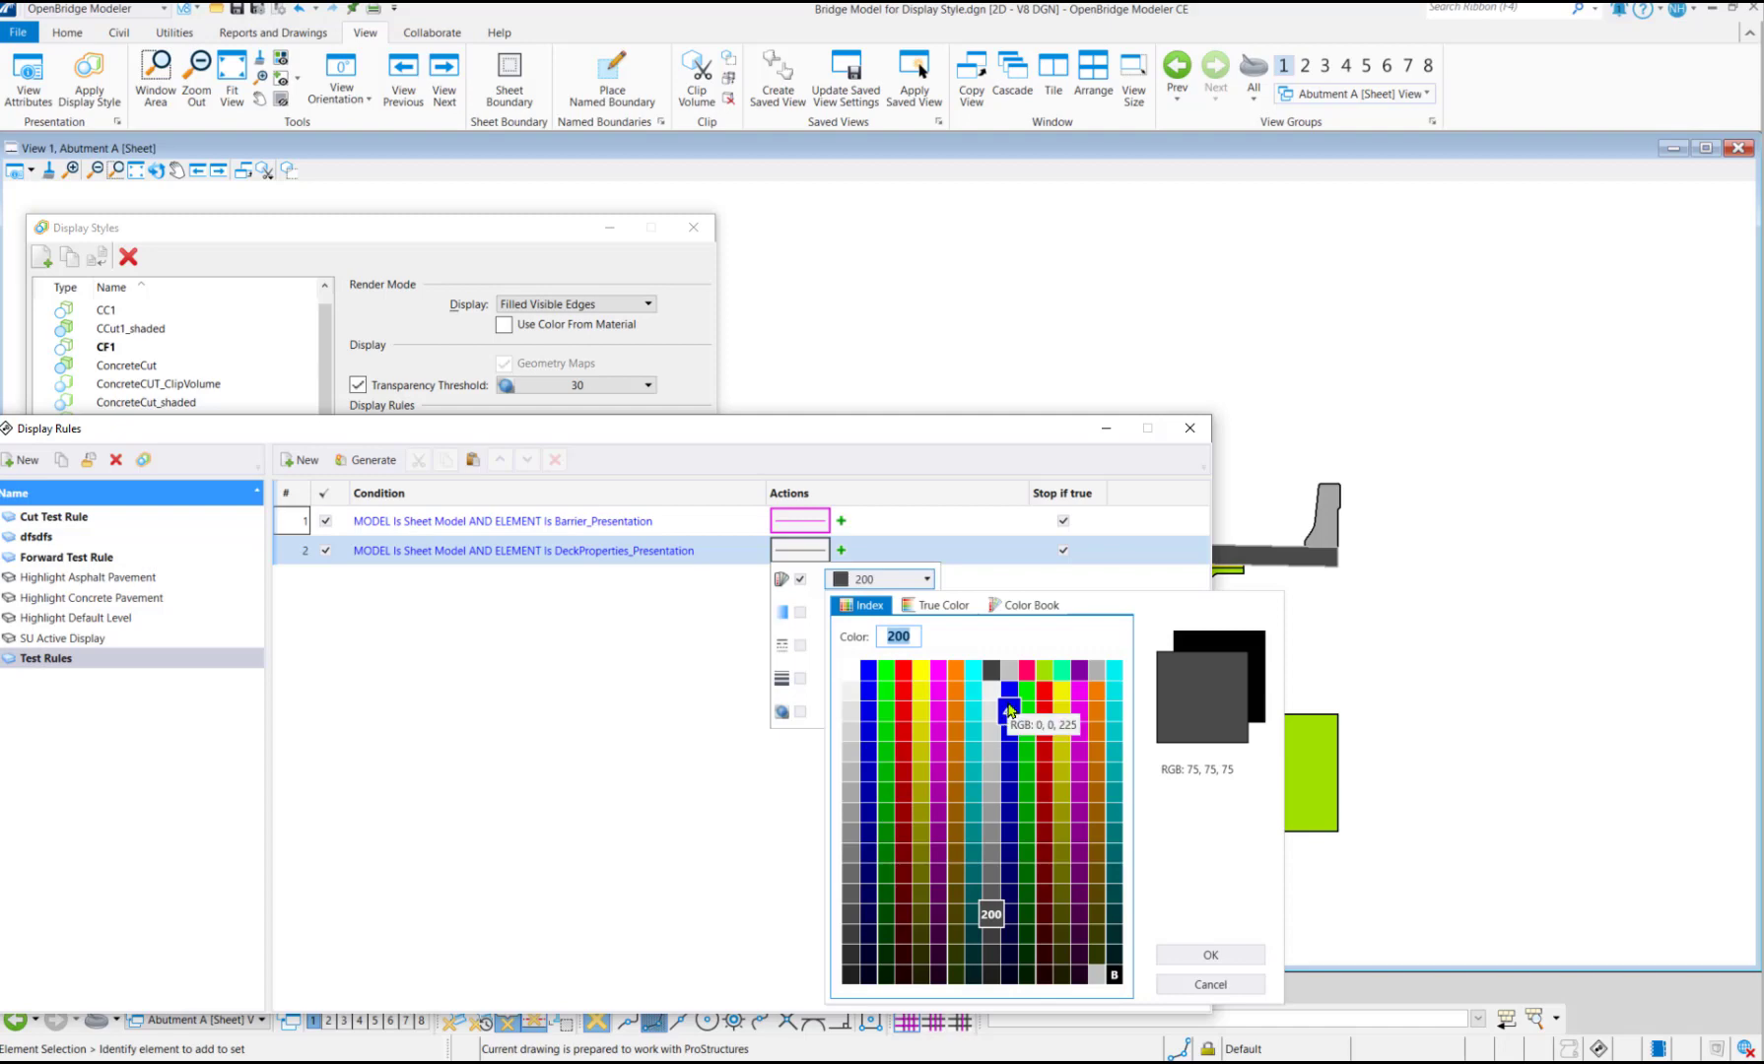
pyautogui.click(1009, 714)
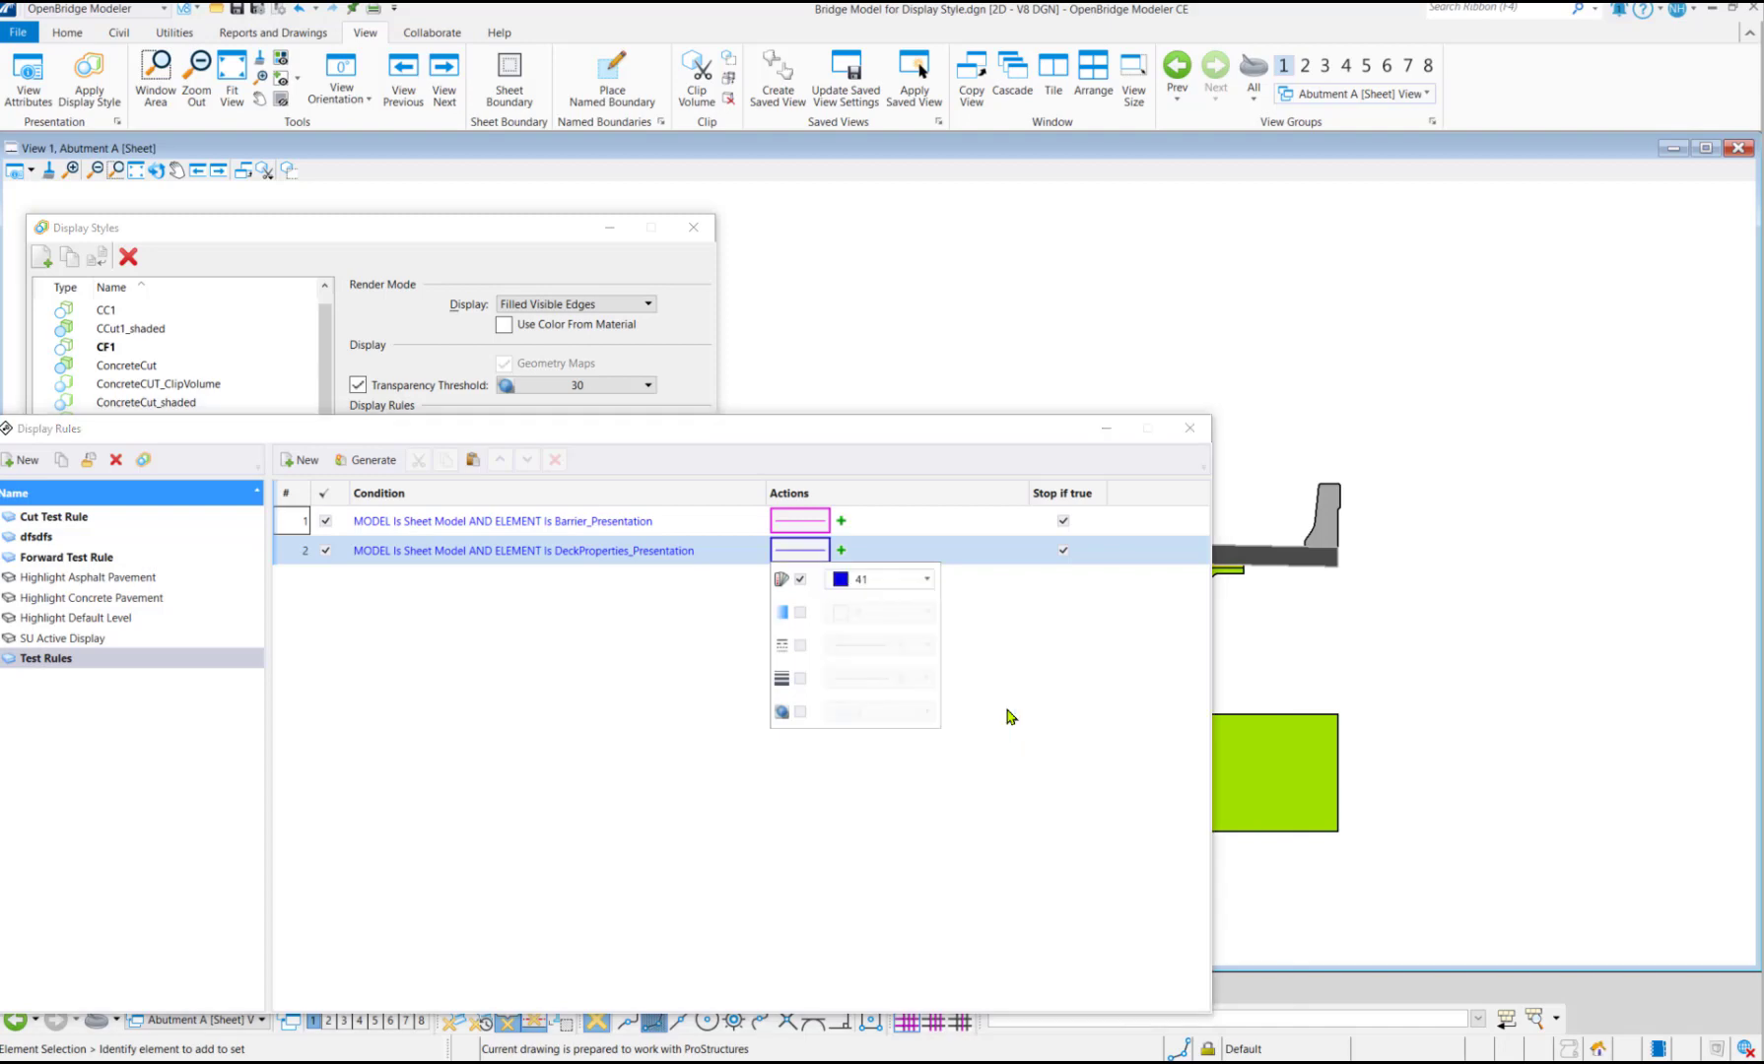
pyautogui.click(919, 782)
pyautogui.click(1189, 428)
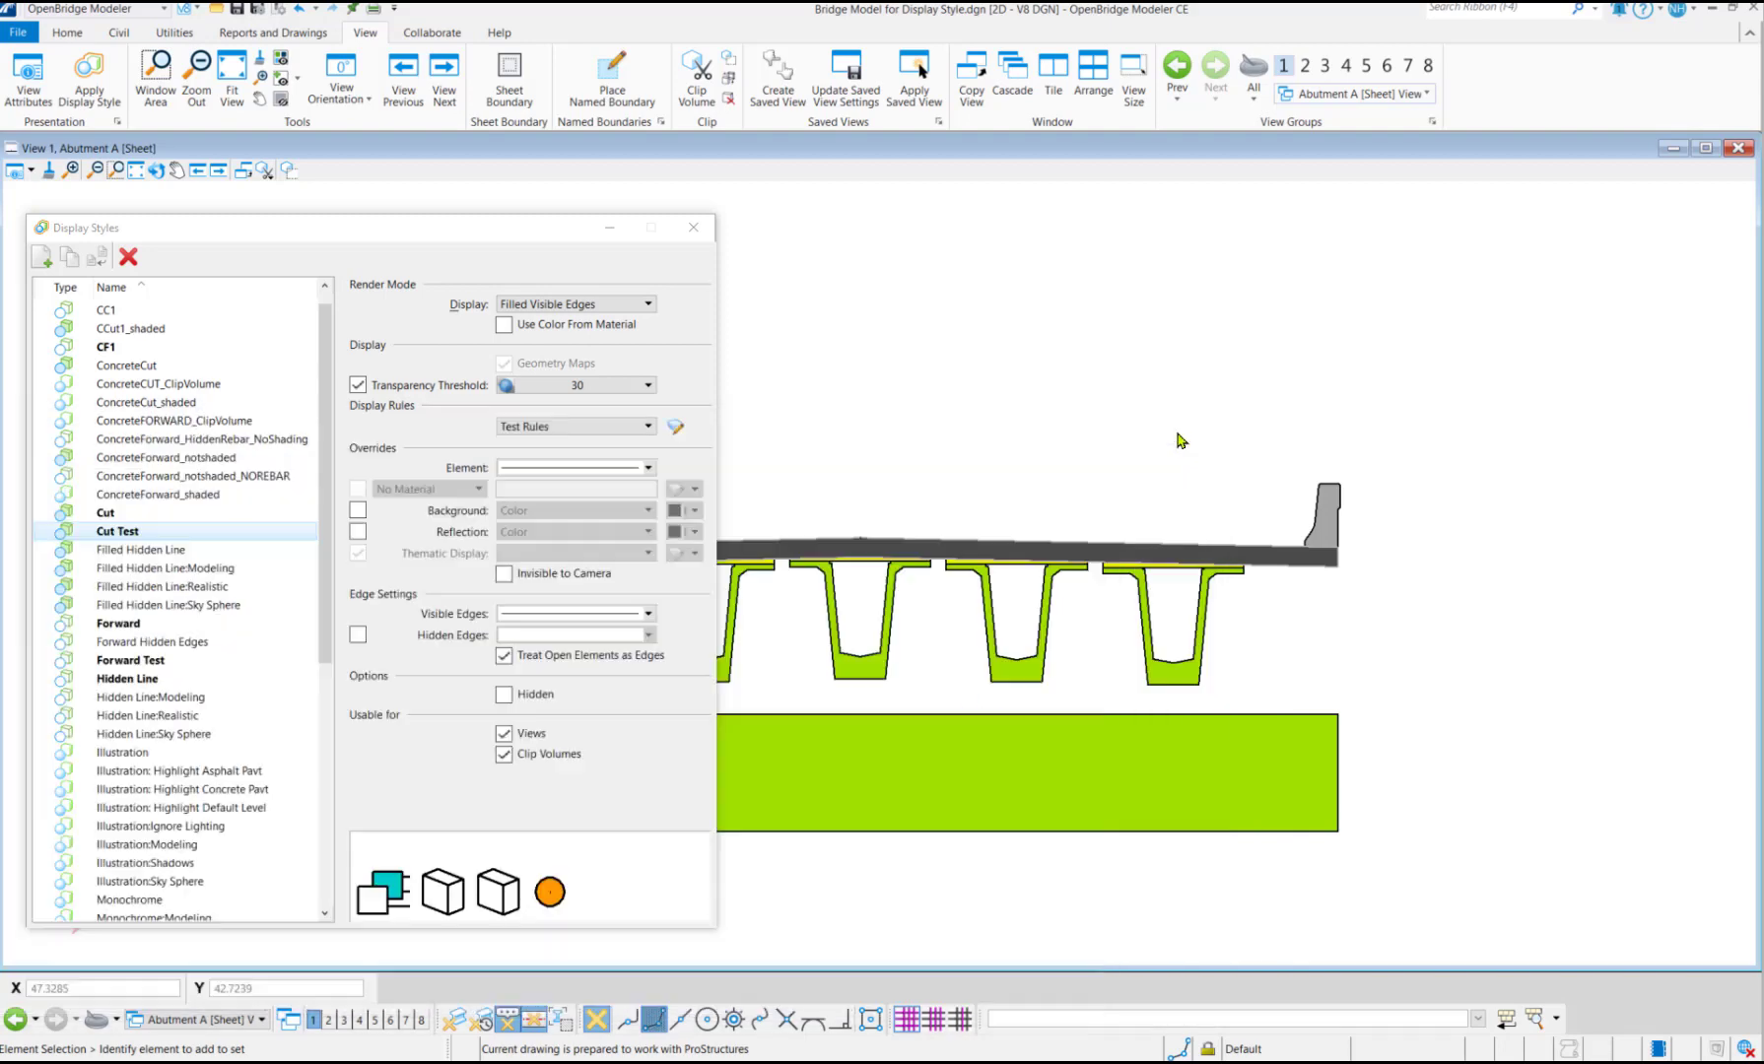
pyautogui.scroll(1, 1139, 532)
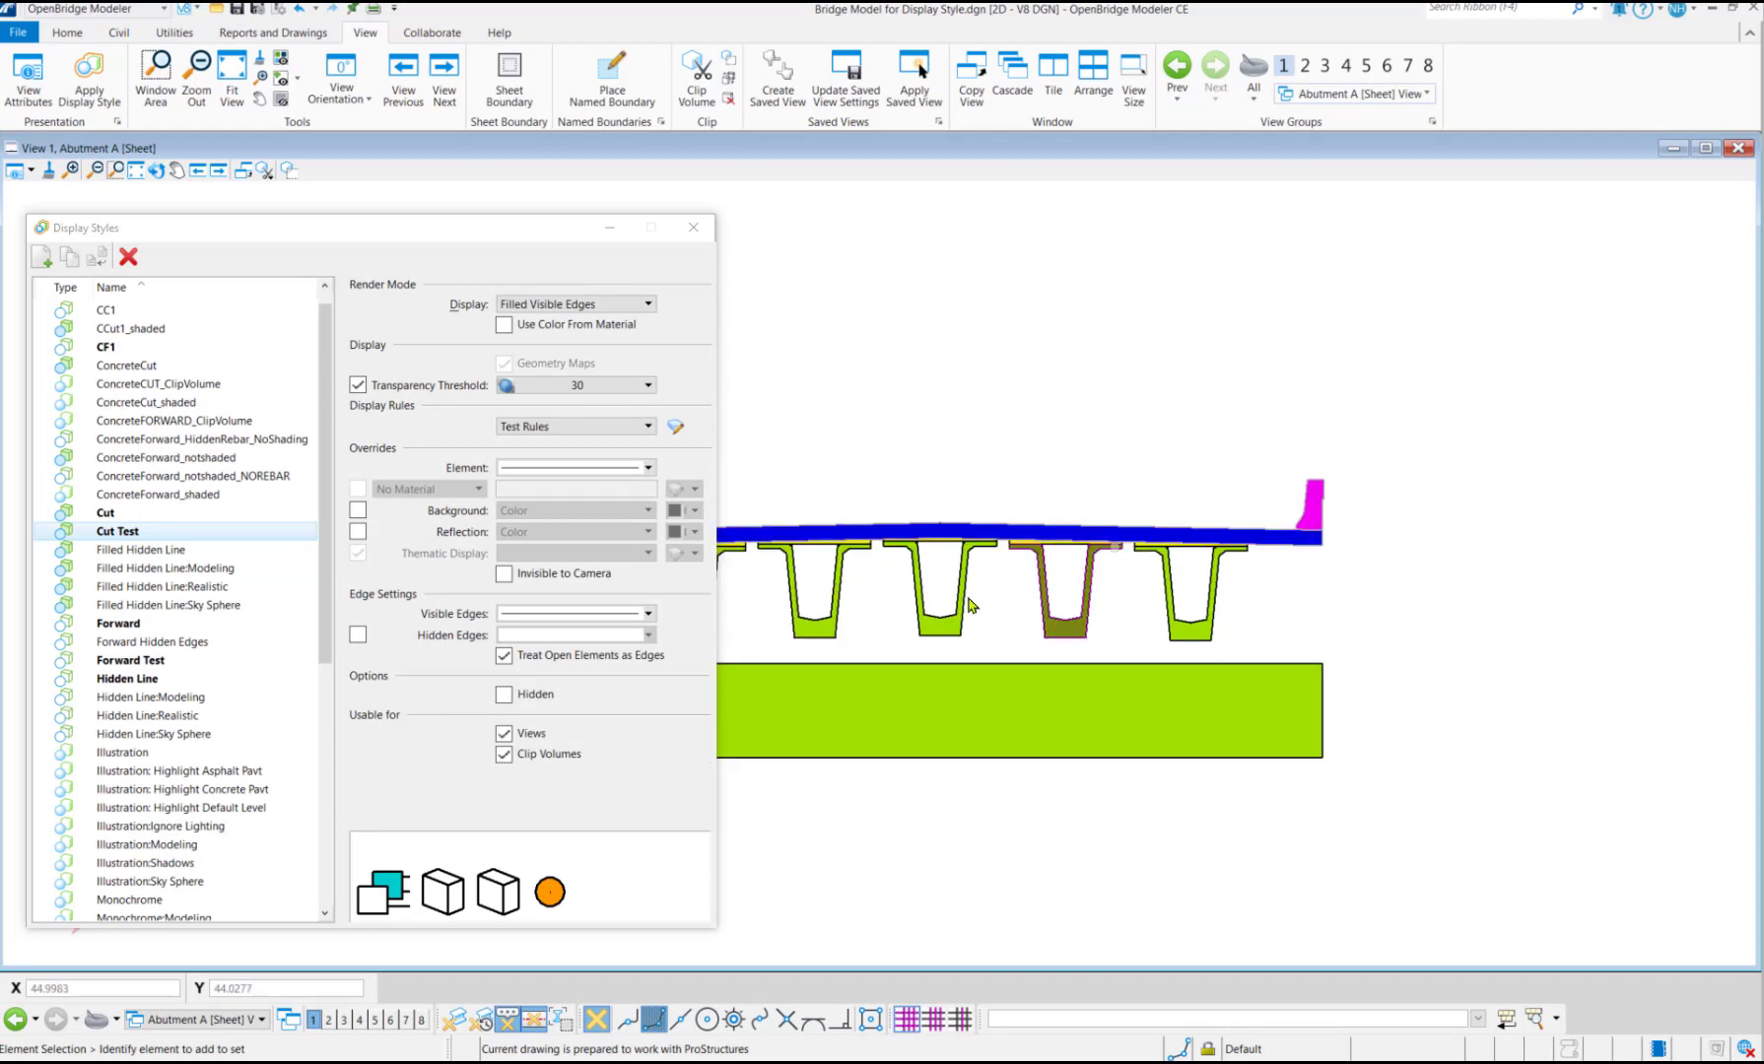
# Reopen Test Rules and add MODEL Is Drawing Model as the first criterion of the Barrier_Presentation rule's condition
pyautogui.click(675, 426)
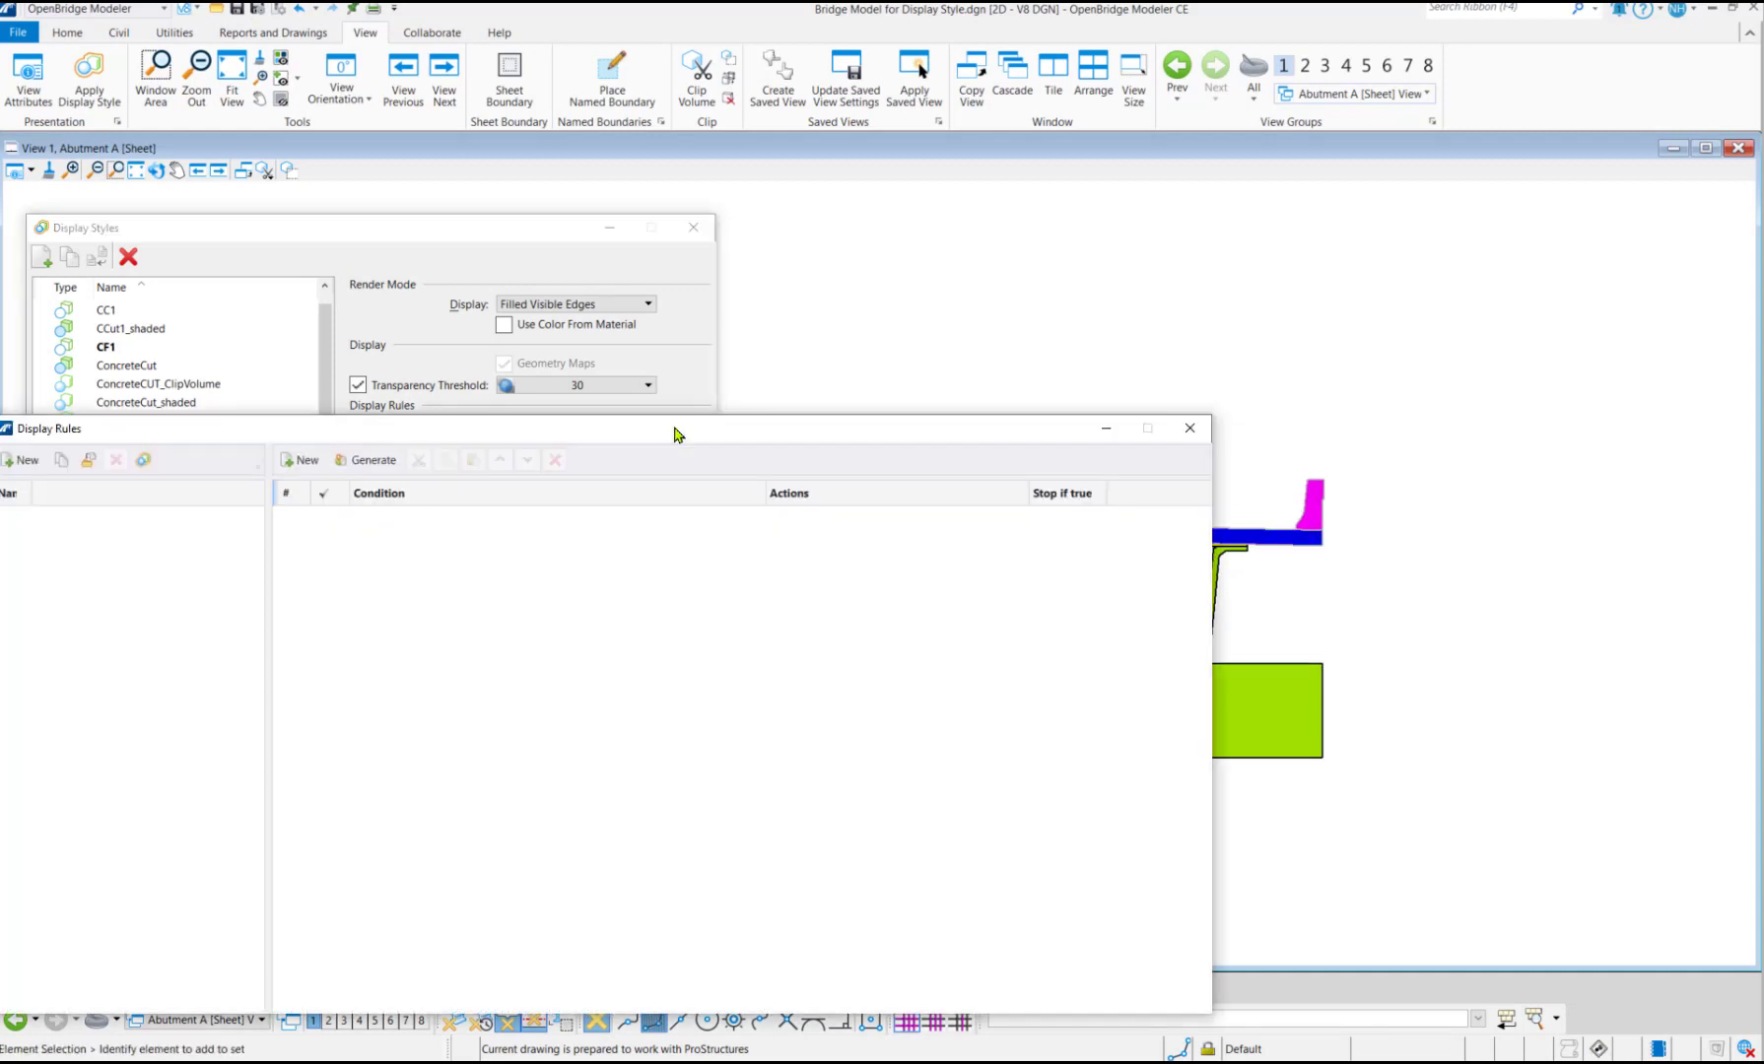
pyautogui.moveTo(460, 441); pyautogui.dragTo(620, 396)
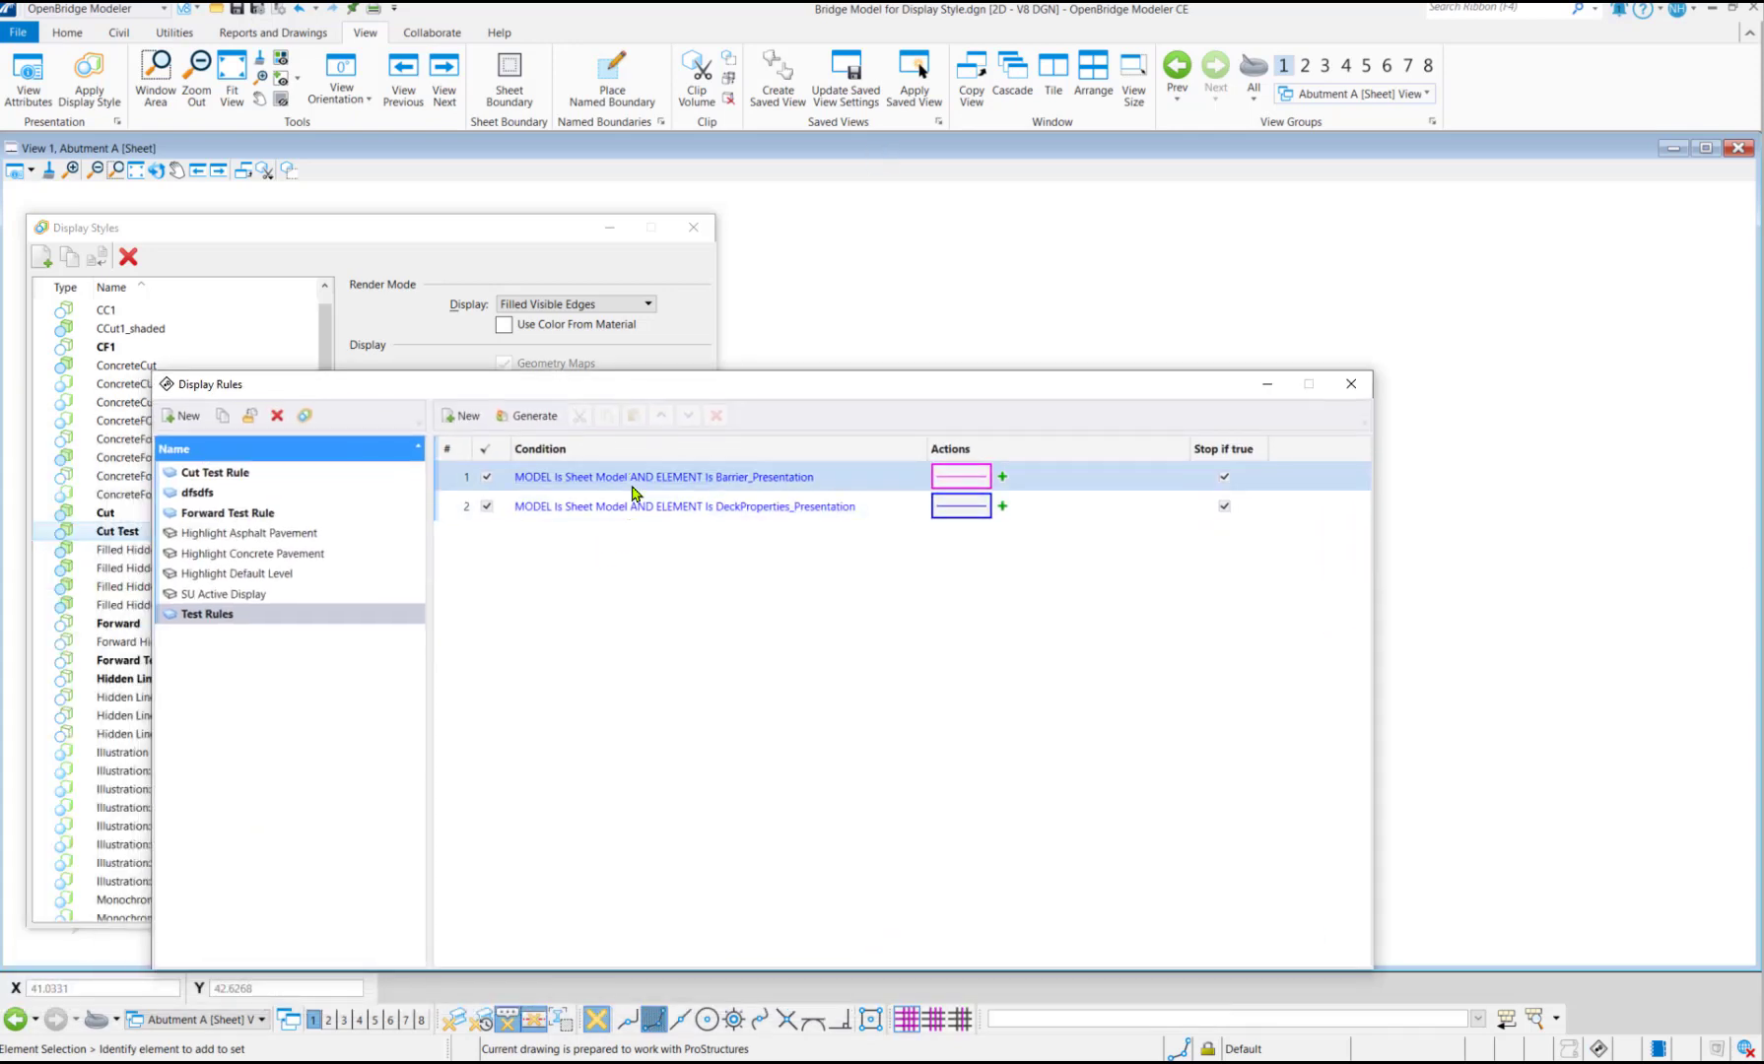
pyautogui.click(274, 617)
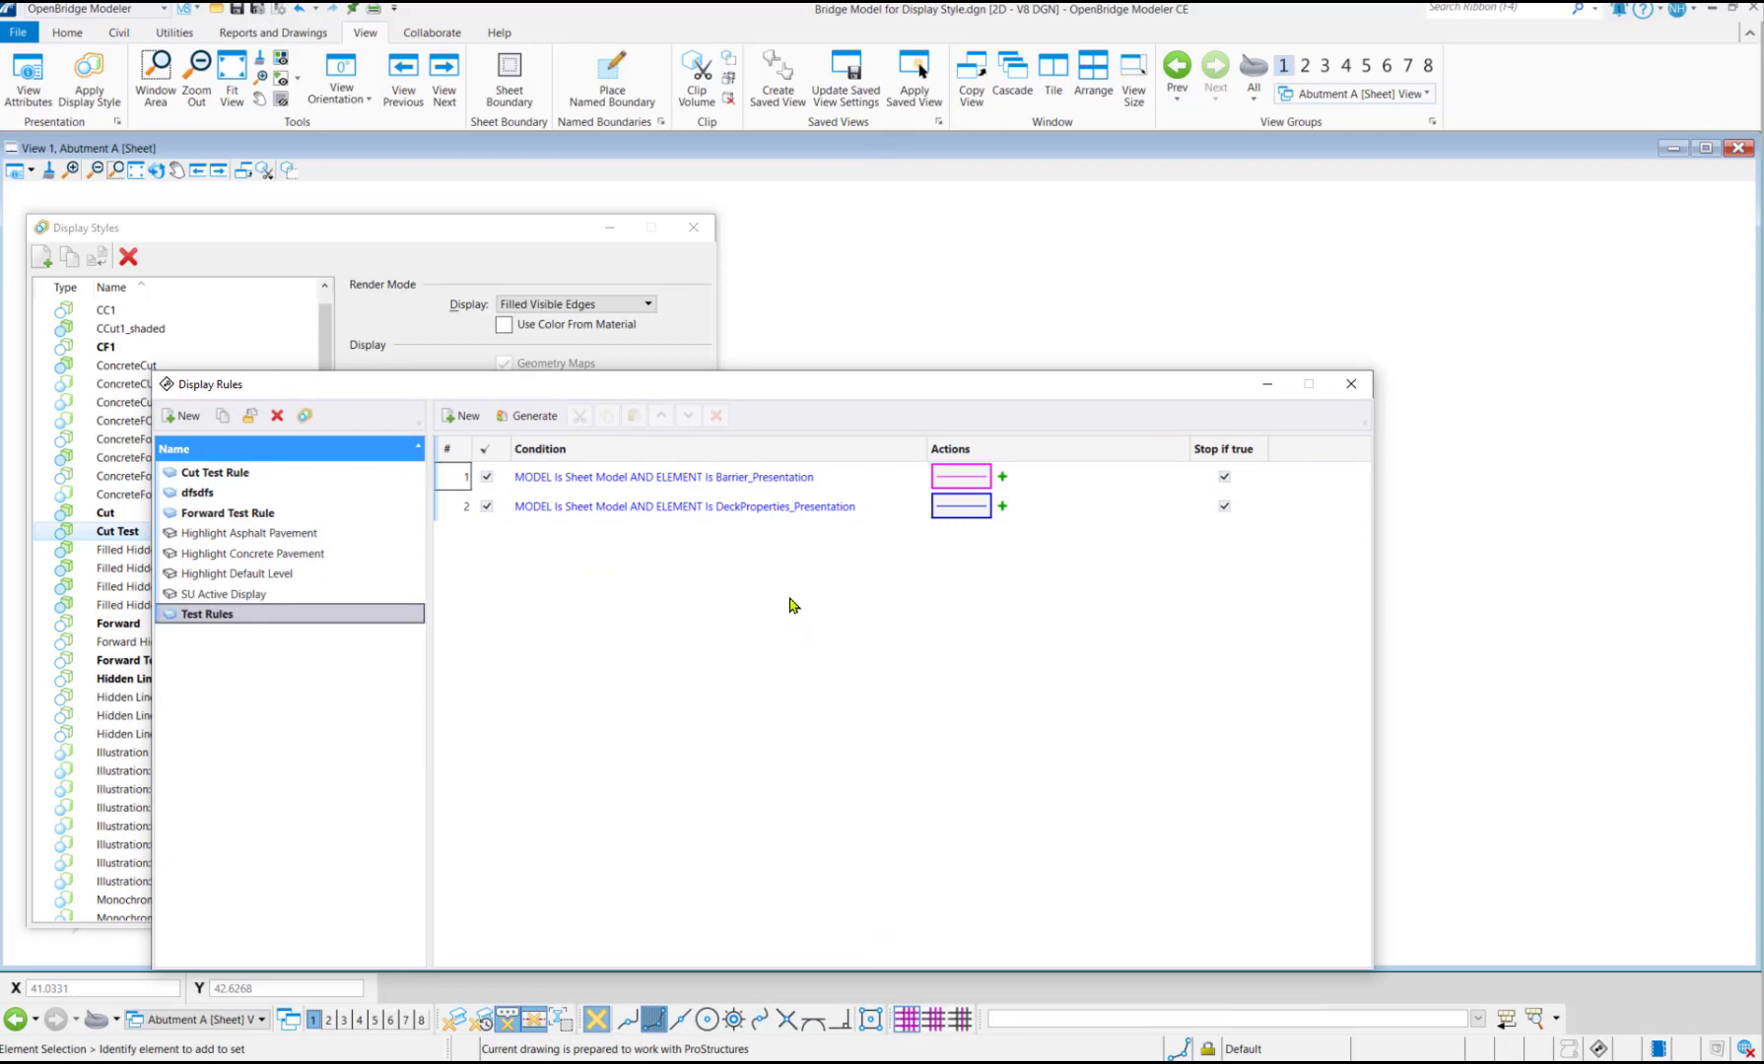
pyautogui.click(691, 481)
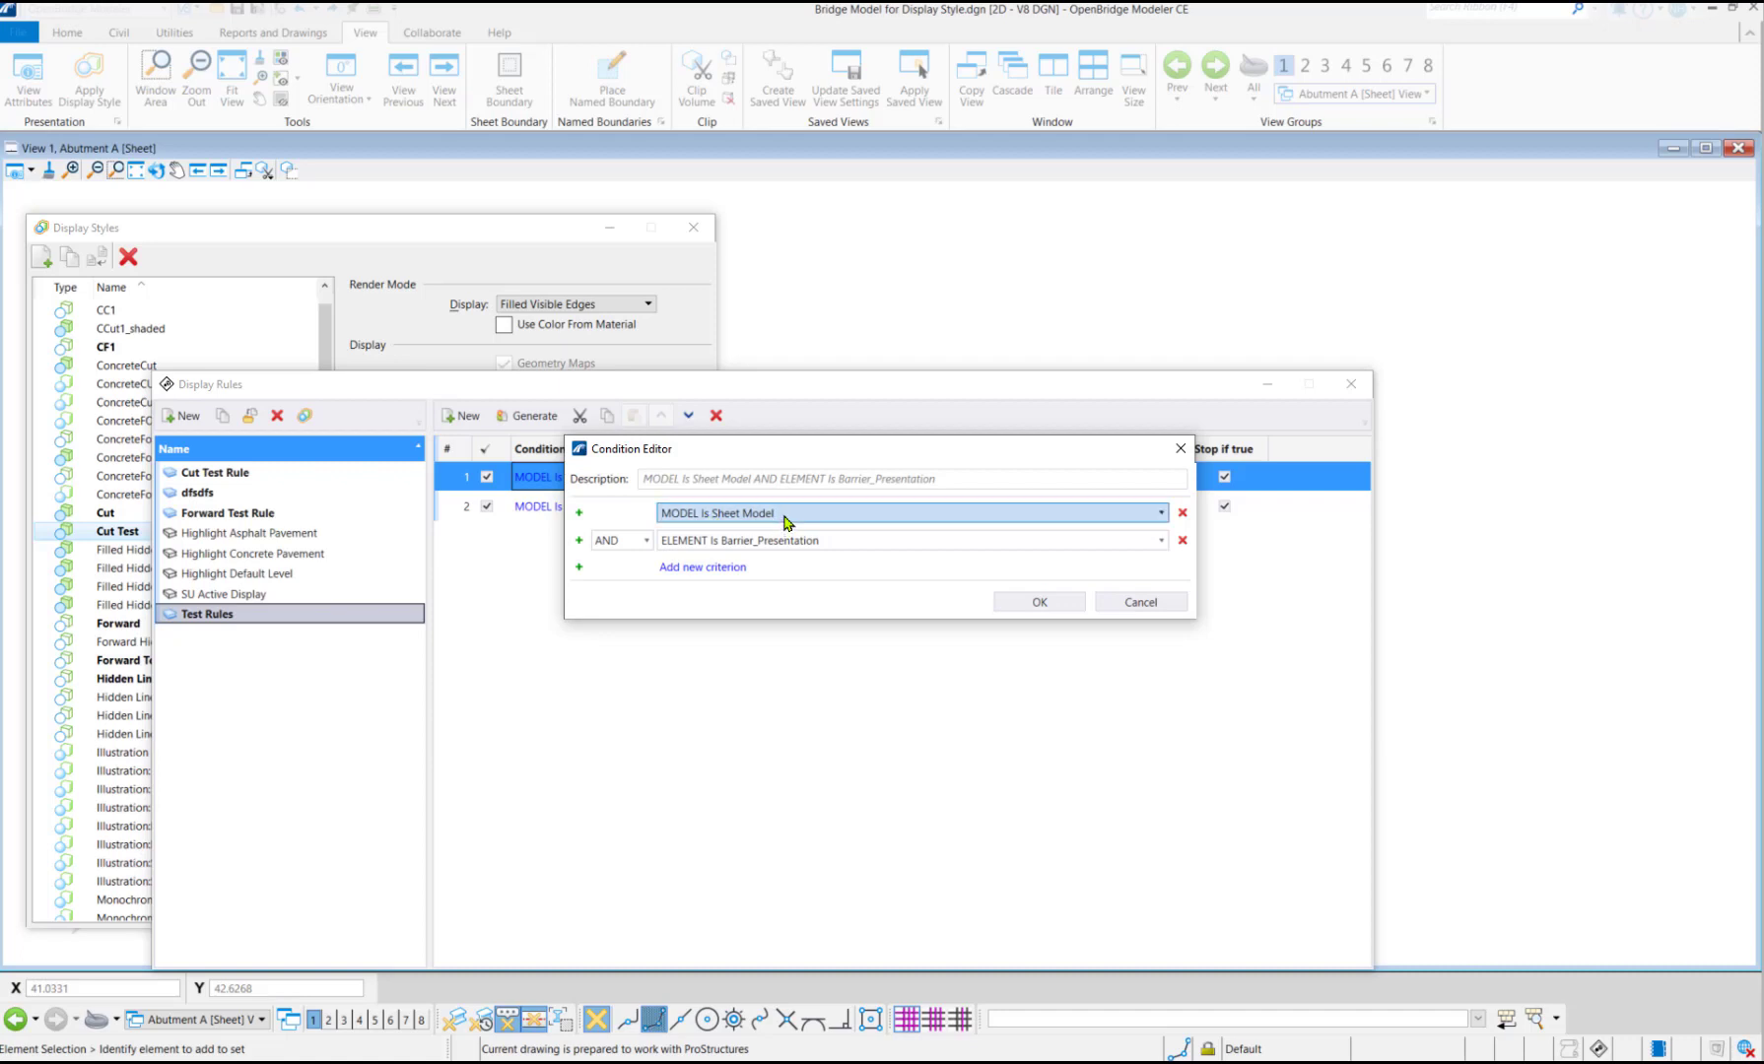
pyautogui.click(579, 514)
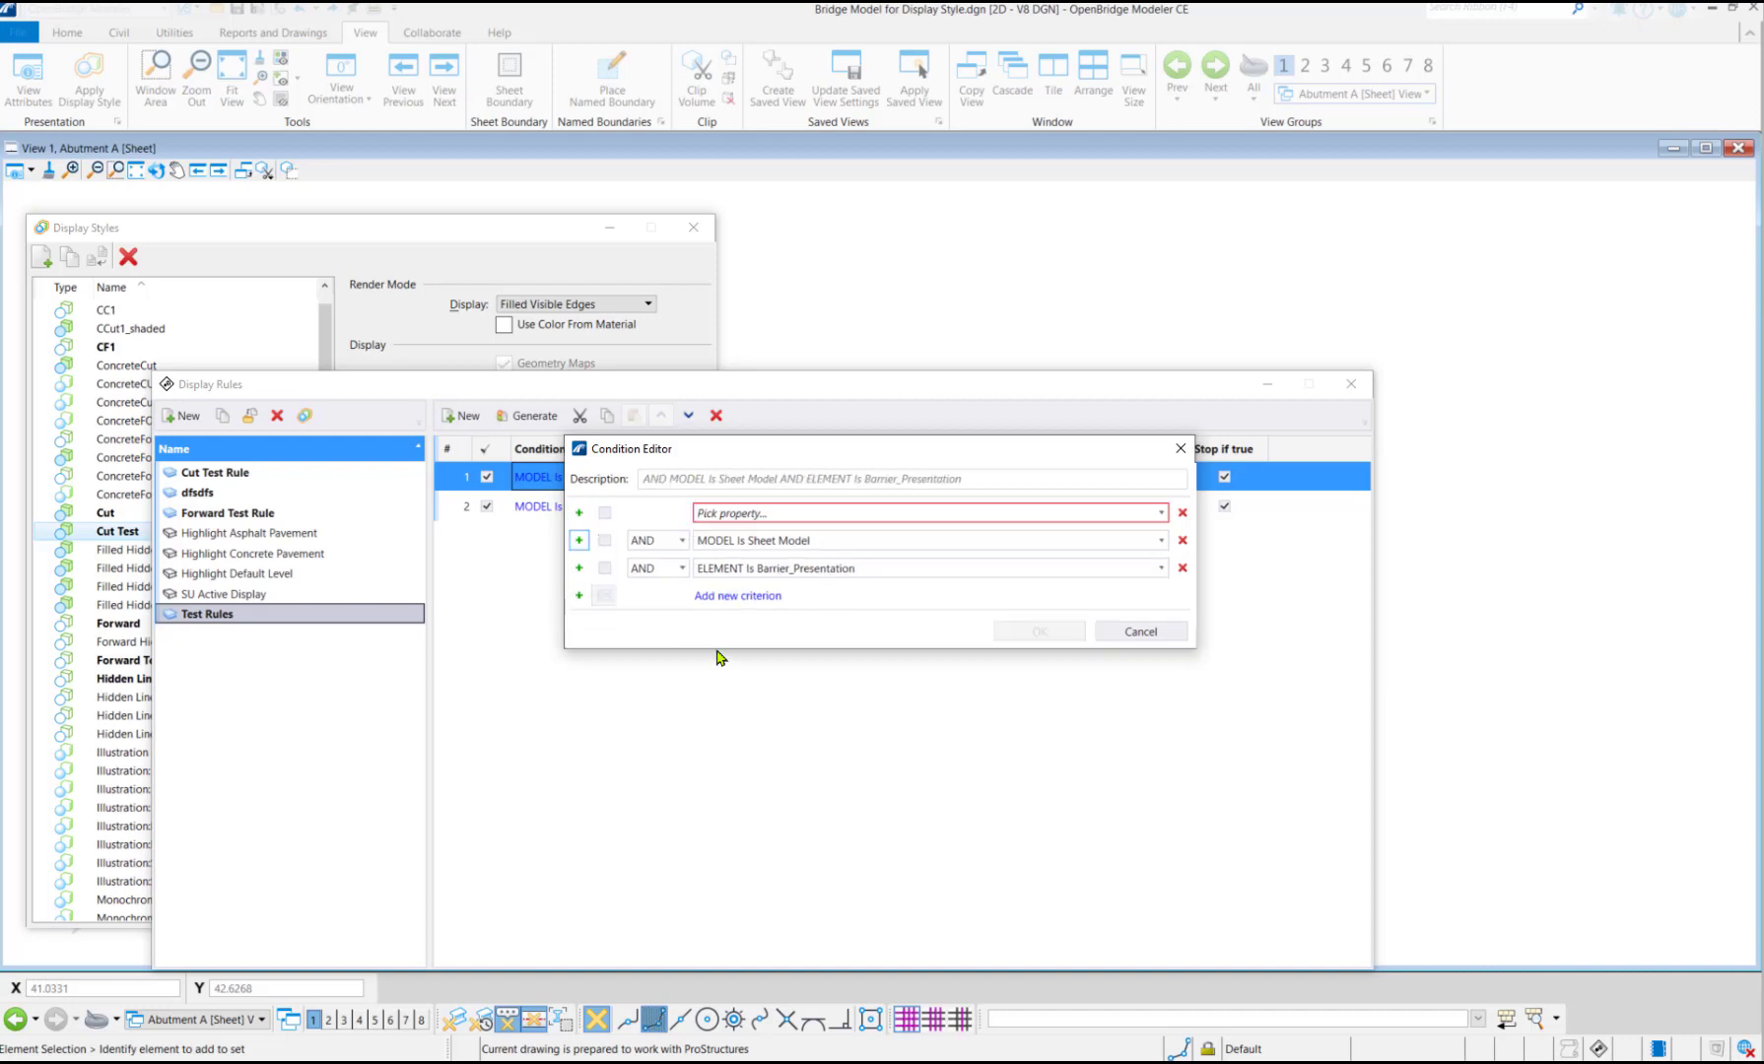
pyautogui.click(798, 520)
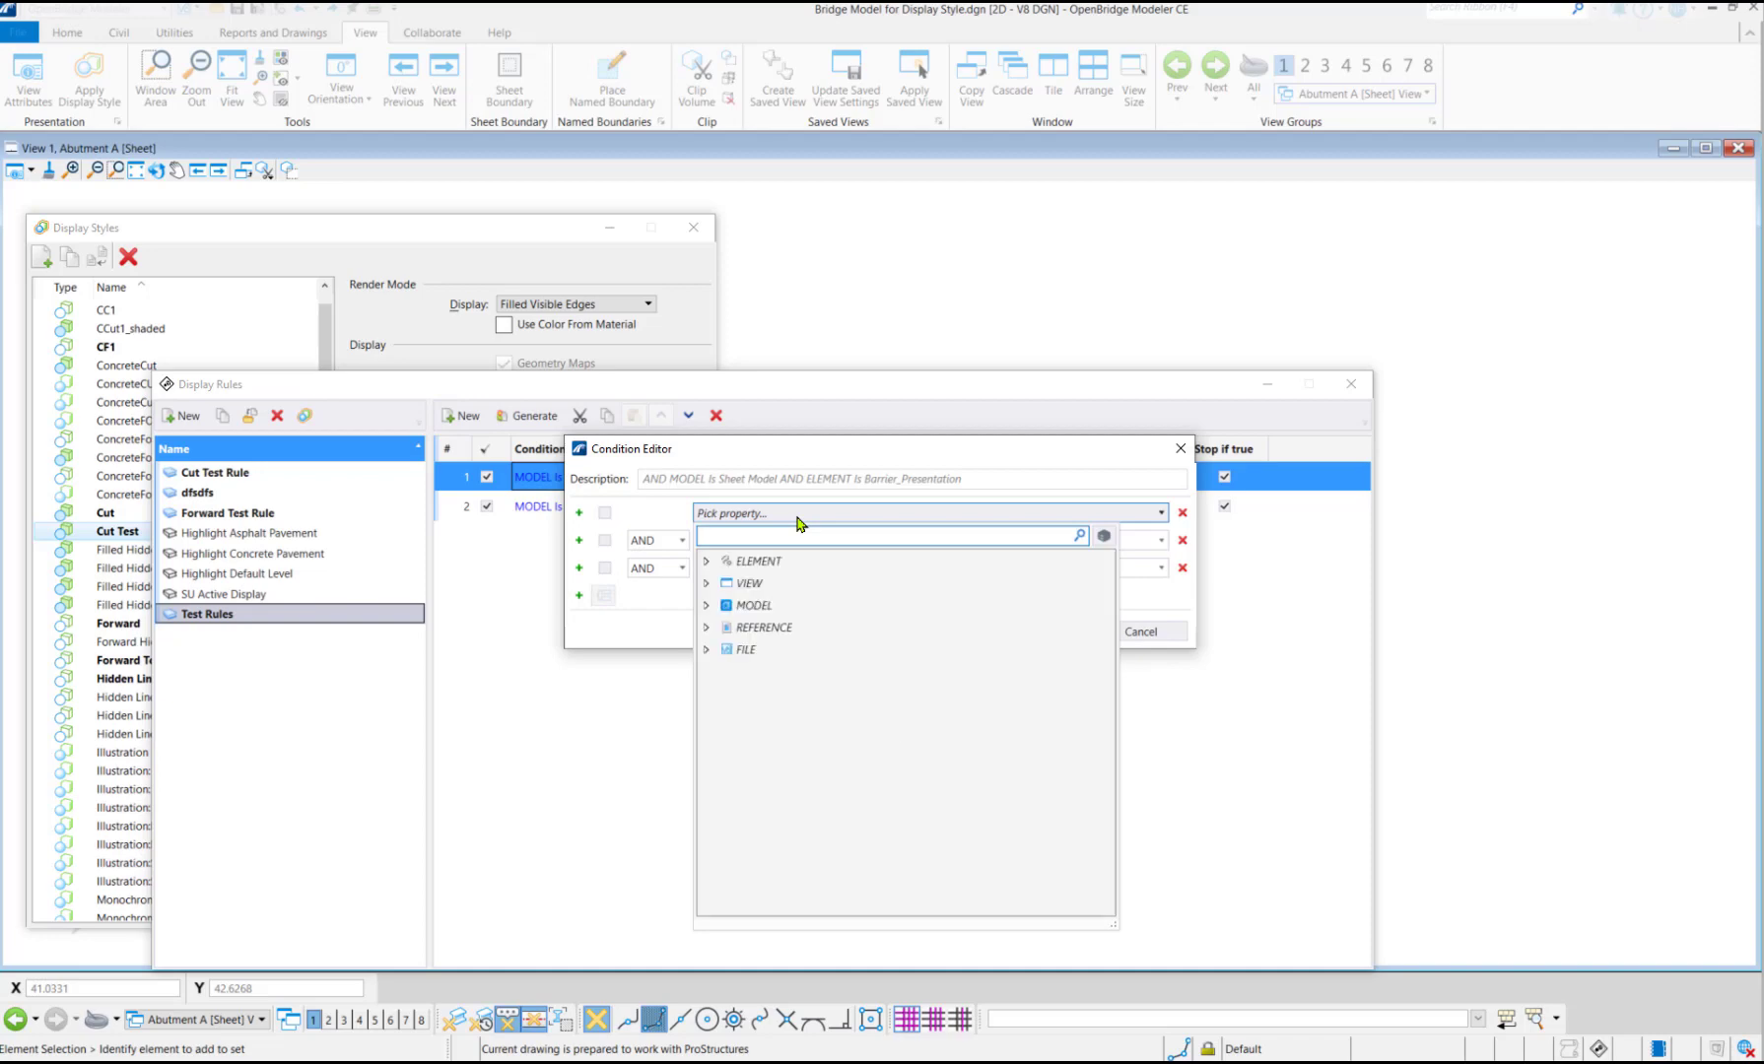
pyautogui.click(706, 605)
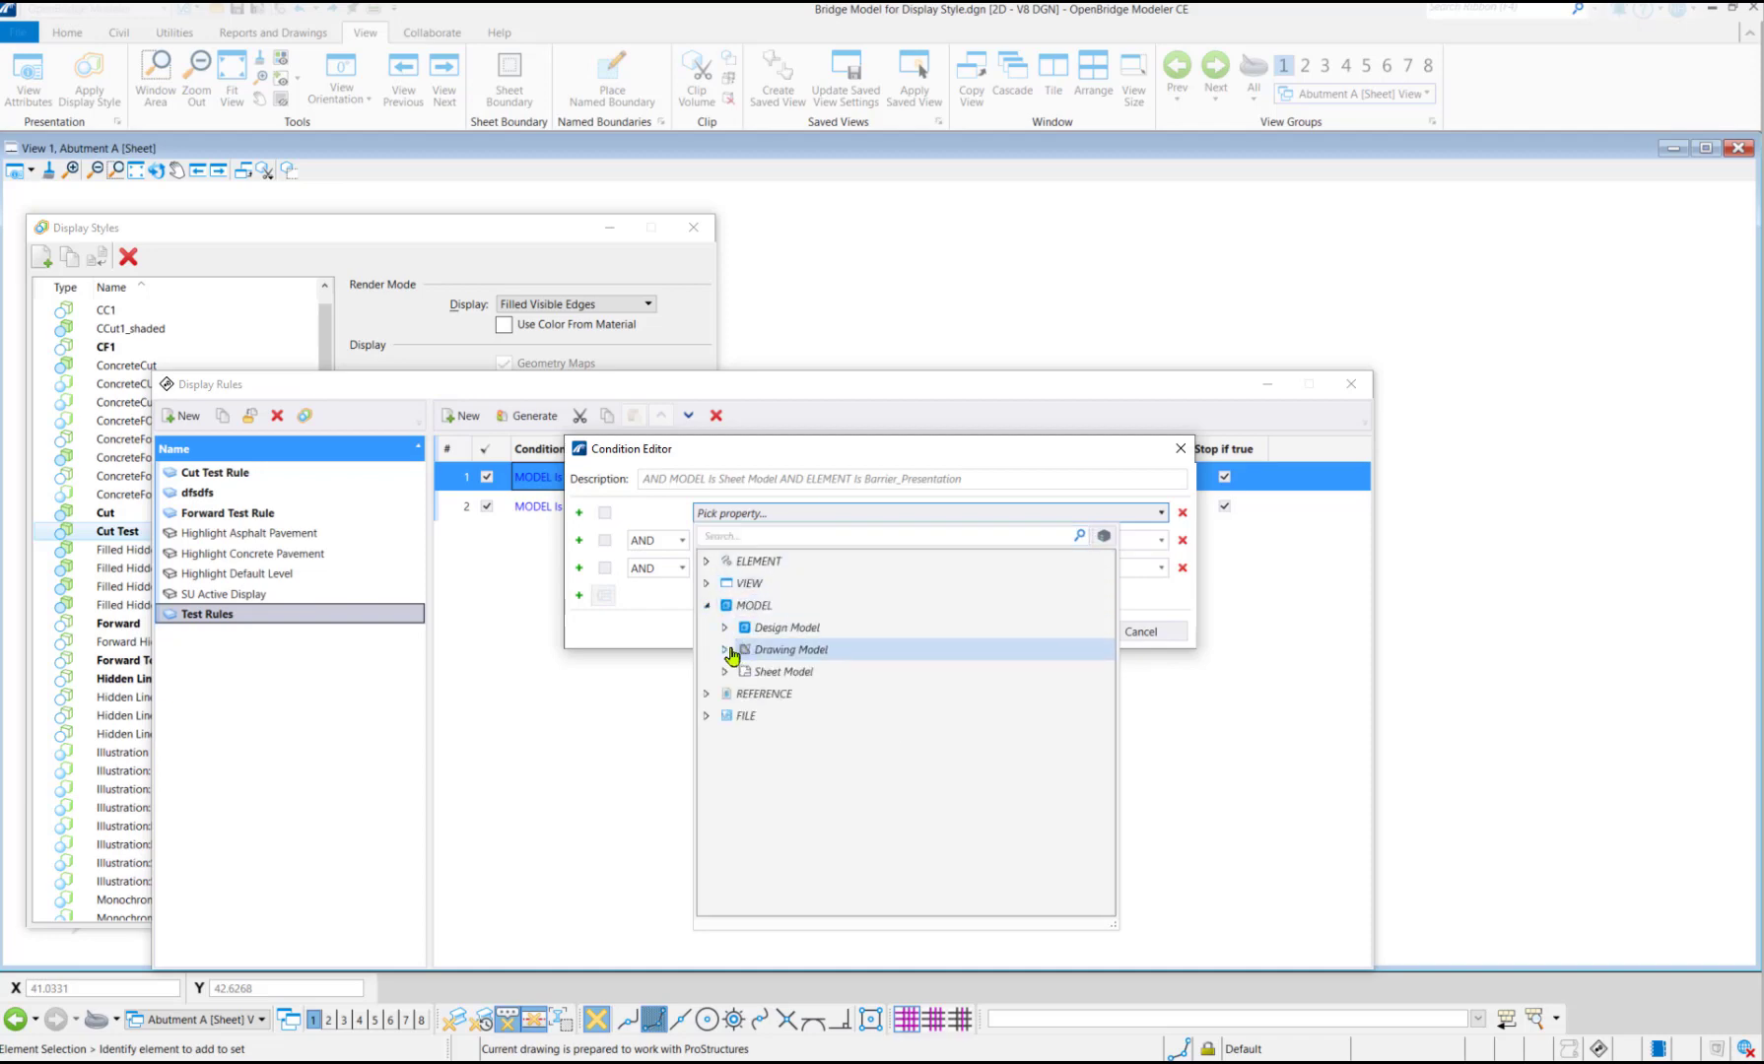
pyautogui.click(727, 651)
pyautogui.click(804, 671)
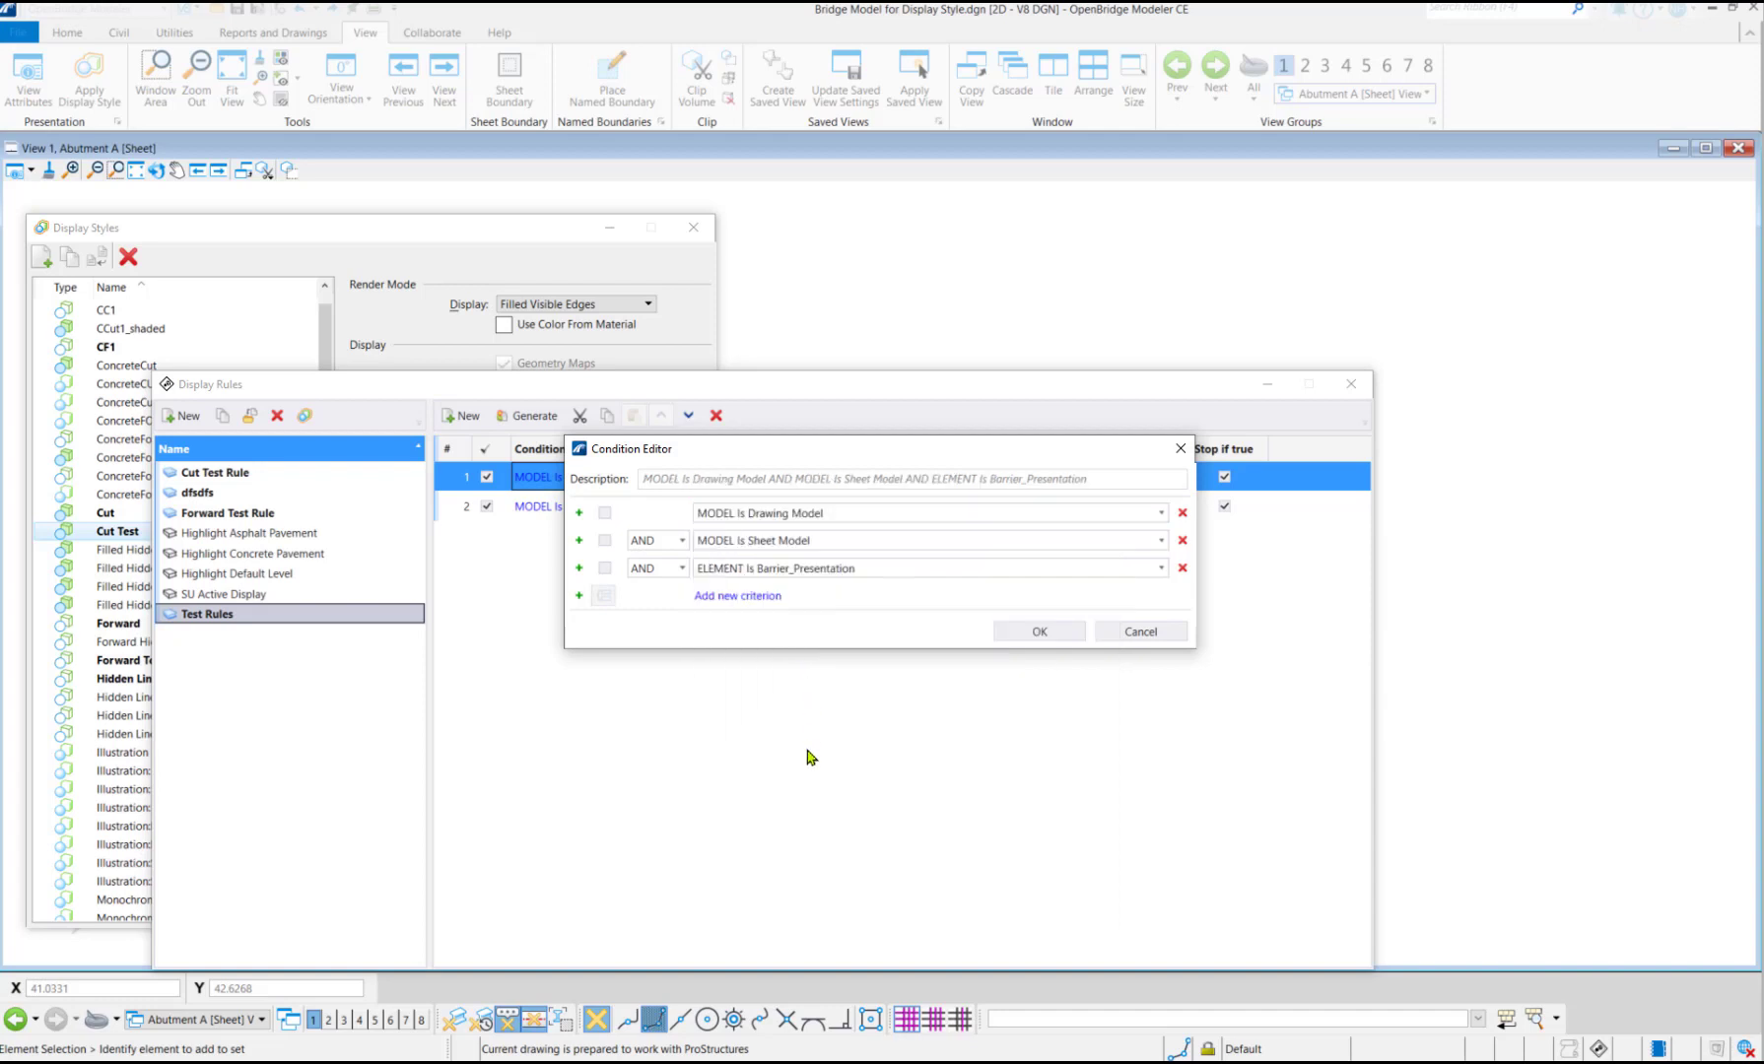
# Join the Barrier_Presentation rule's MODEL Is Sheet Model criterion with OR, accept the condition, and close the display rules
pyautogui.click(656, 540)
pyautogui.click(643, 584)
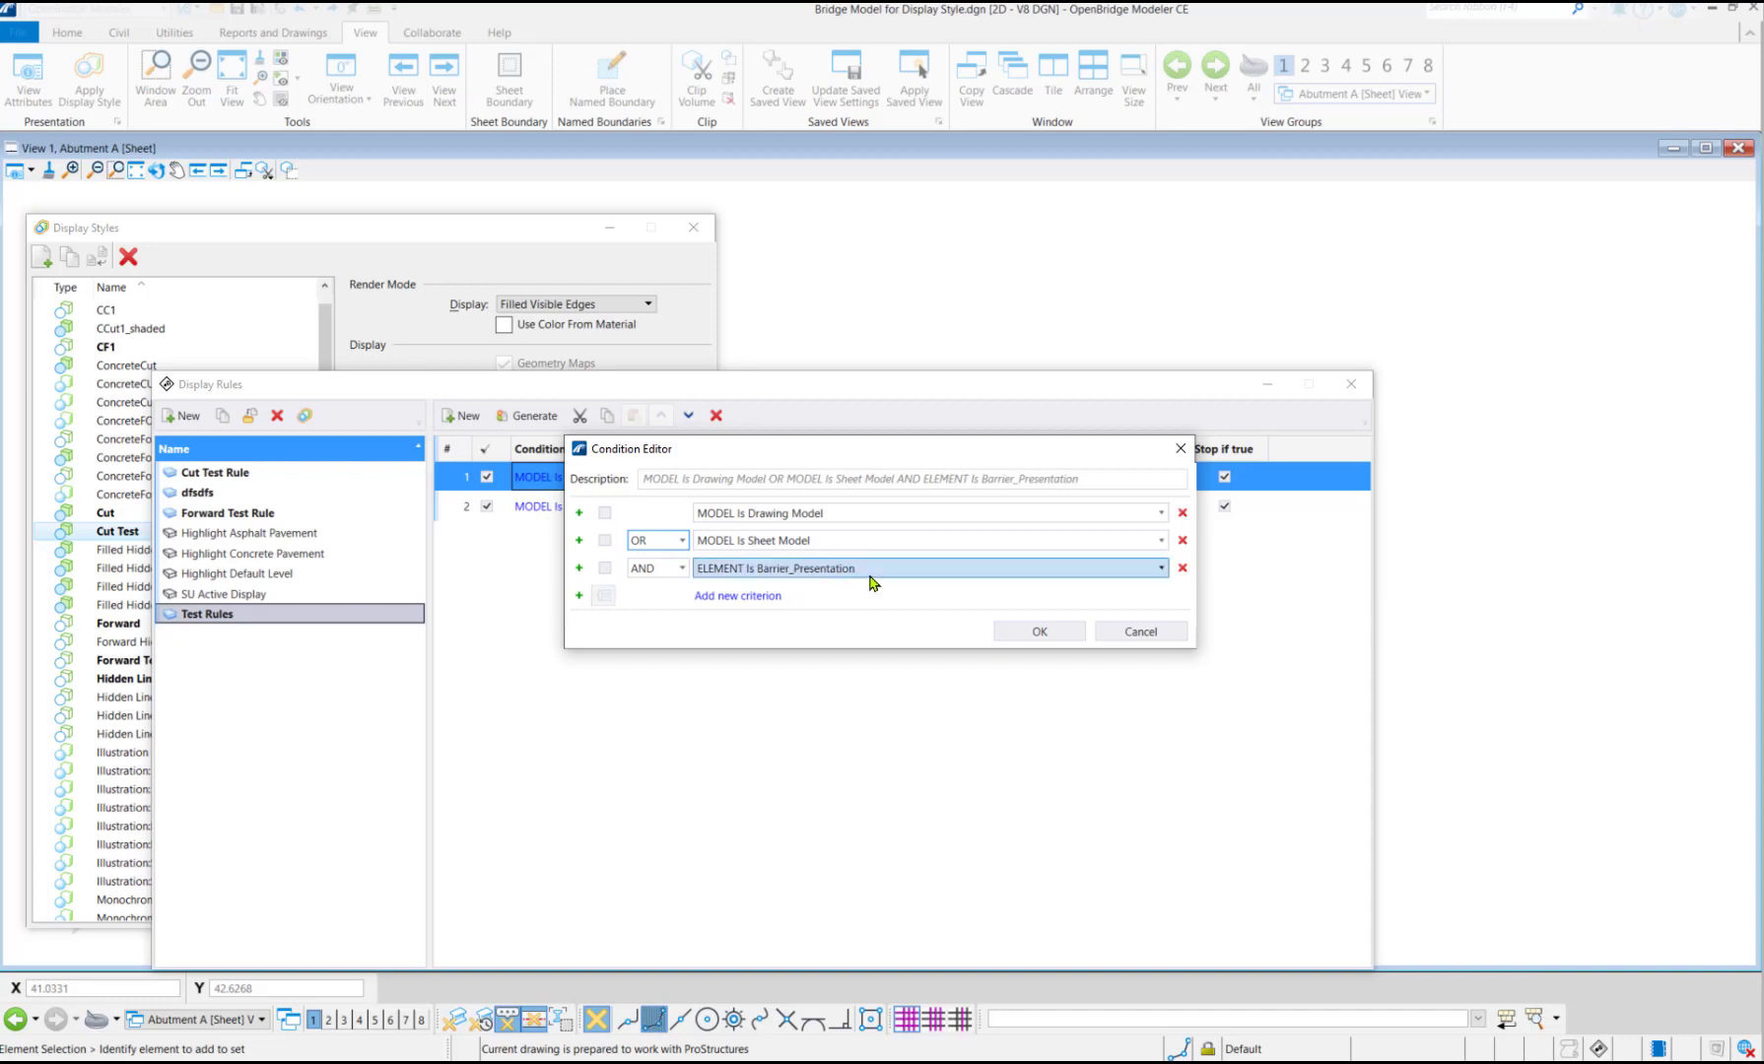
pyautogui.moveTo(942, 454); pyautogui.dragTo(894, 582)
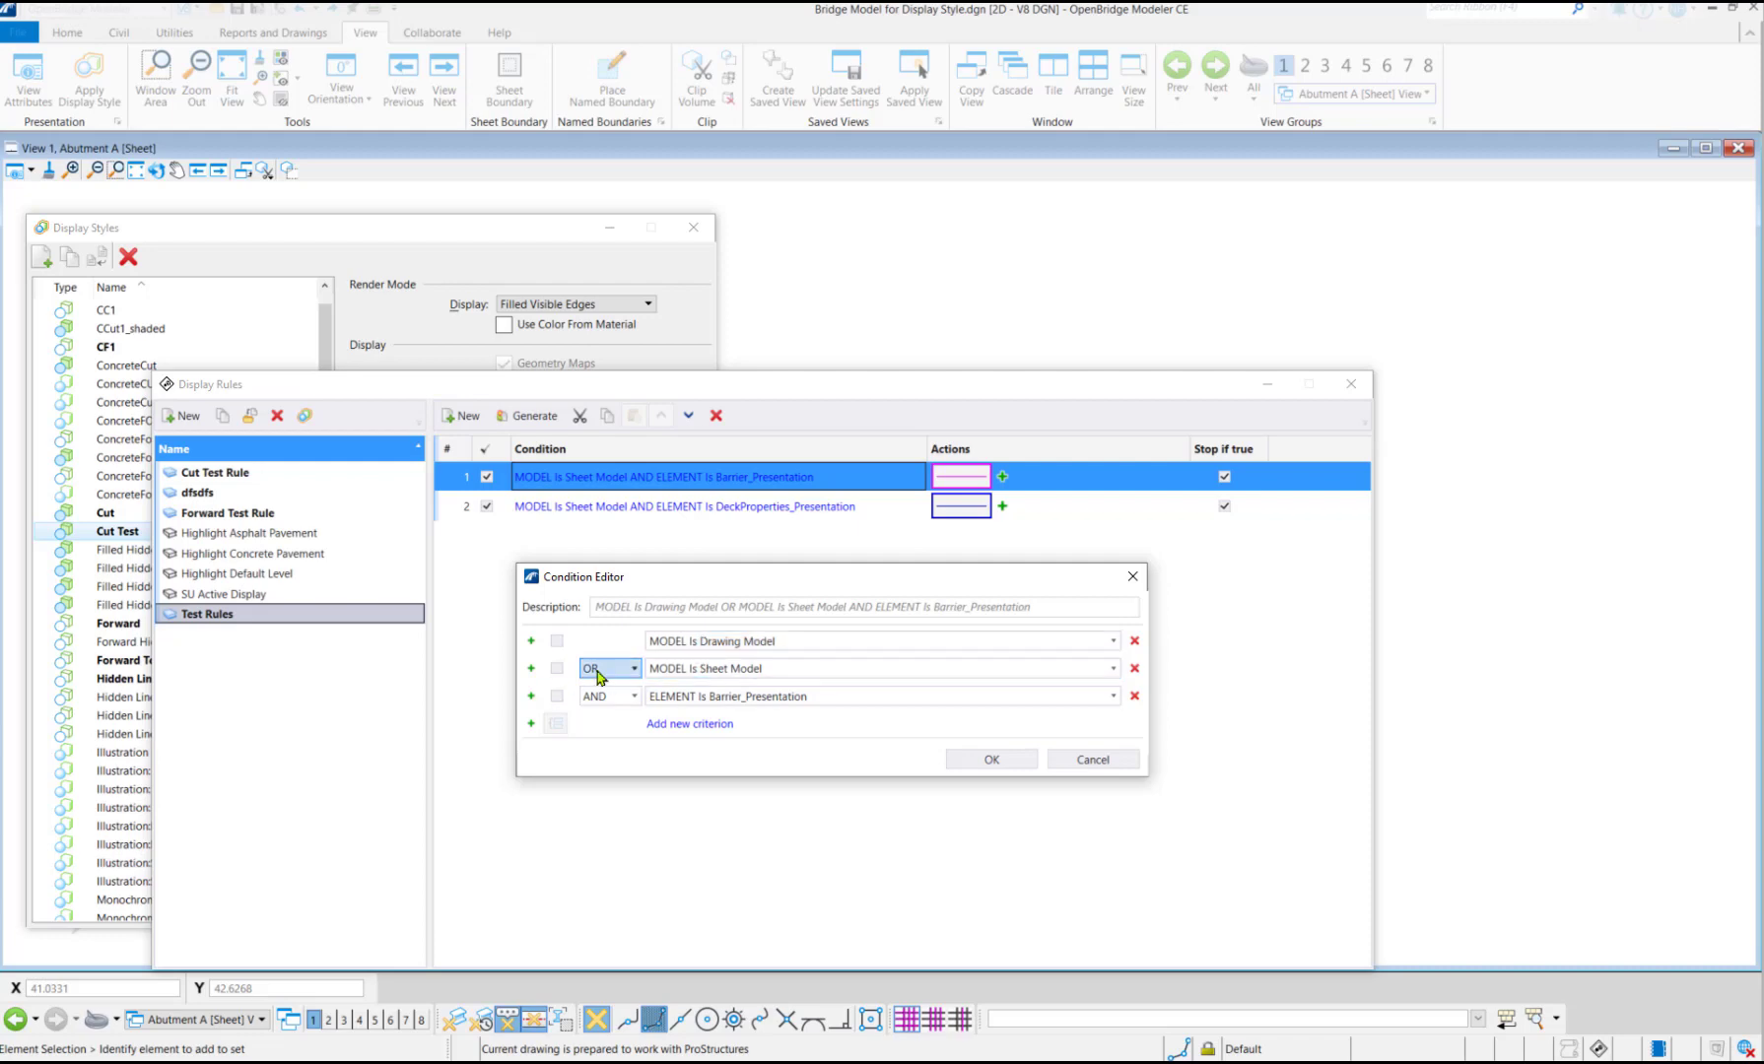
pyautogui.click(636, 670)
pyautogui.click(928, 582)
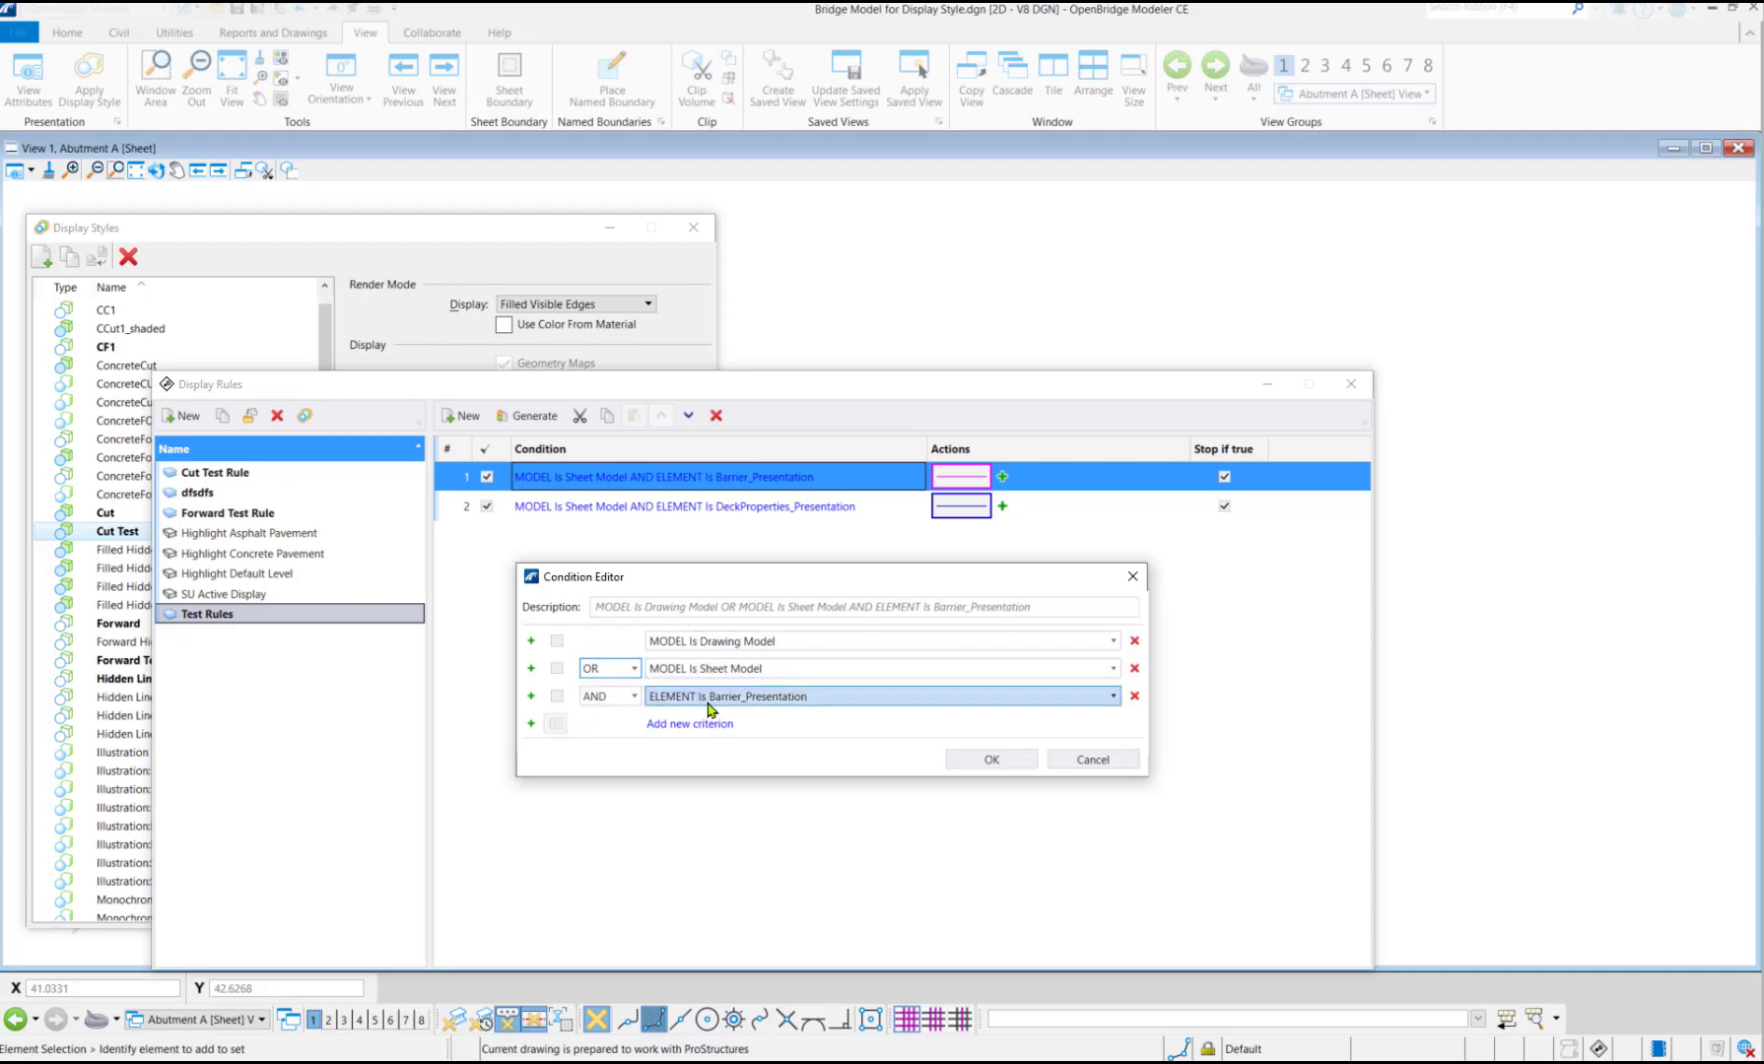
pyautogui.click(972, 759)
pyautogui.press('Escape')
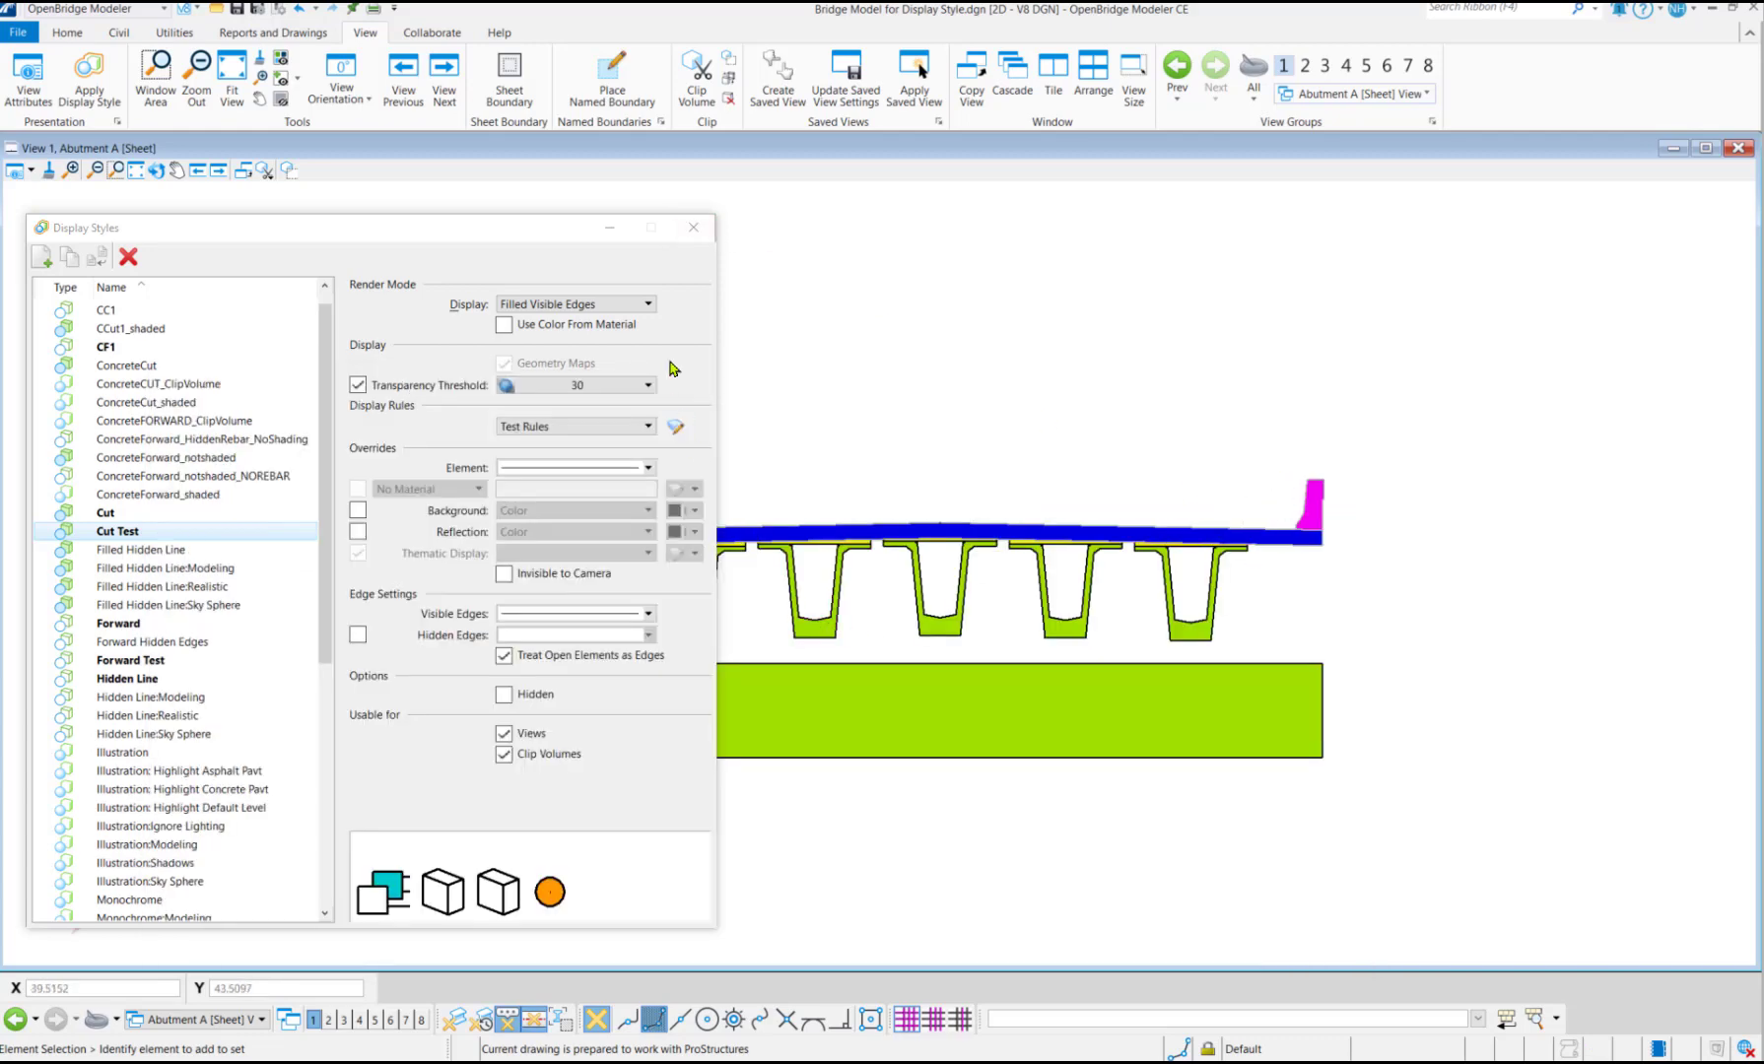
# Close the display styles, switch to the Abutment A Views group, and check the barriers in the drawing
pyautogui.click(693, 228)
pyautogui.click(252, 1020)
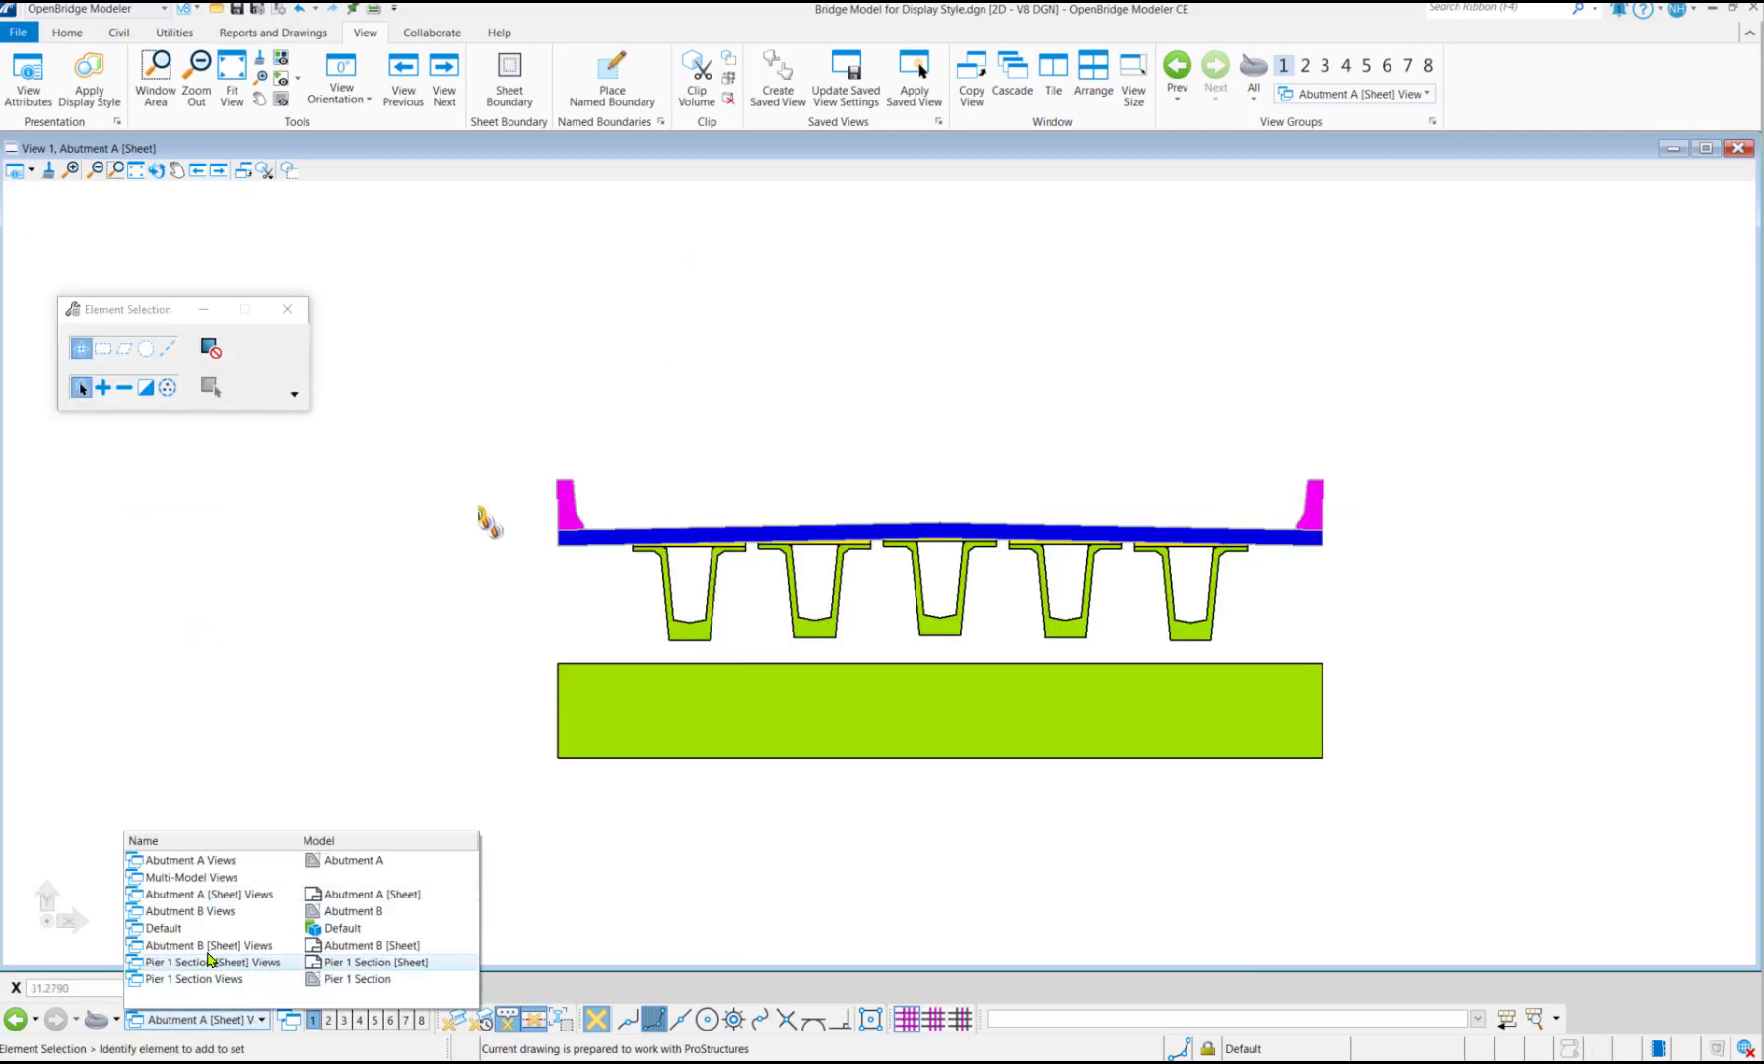
pyautogui.click(211, 863)
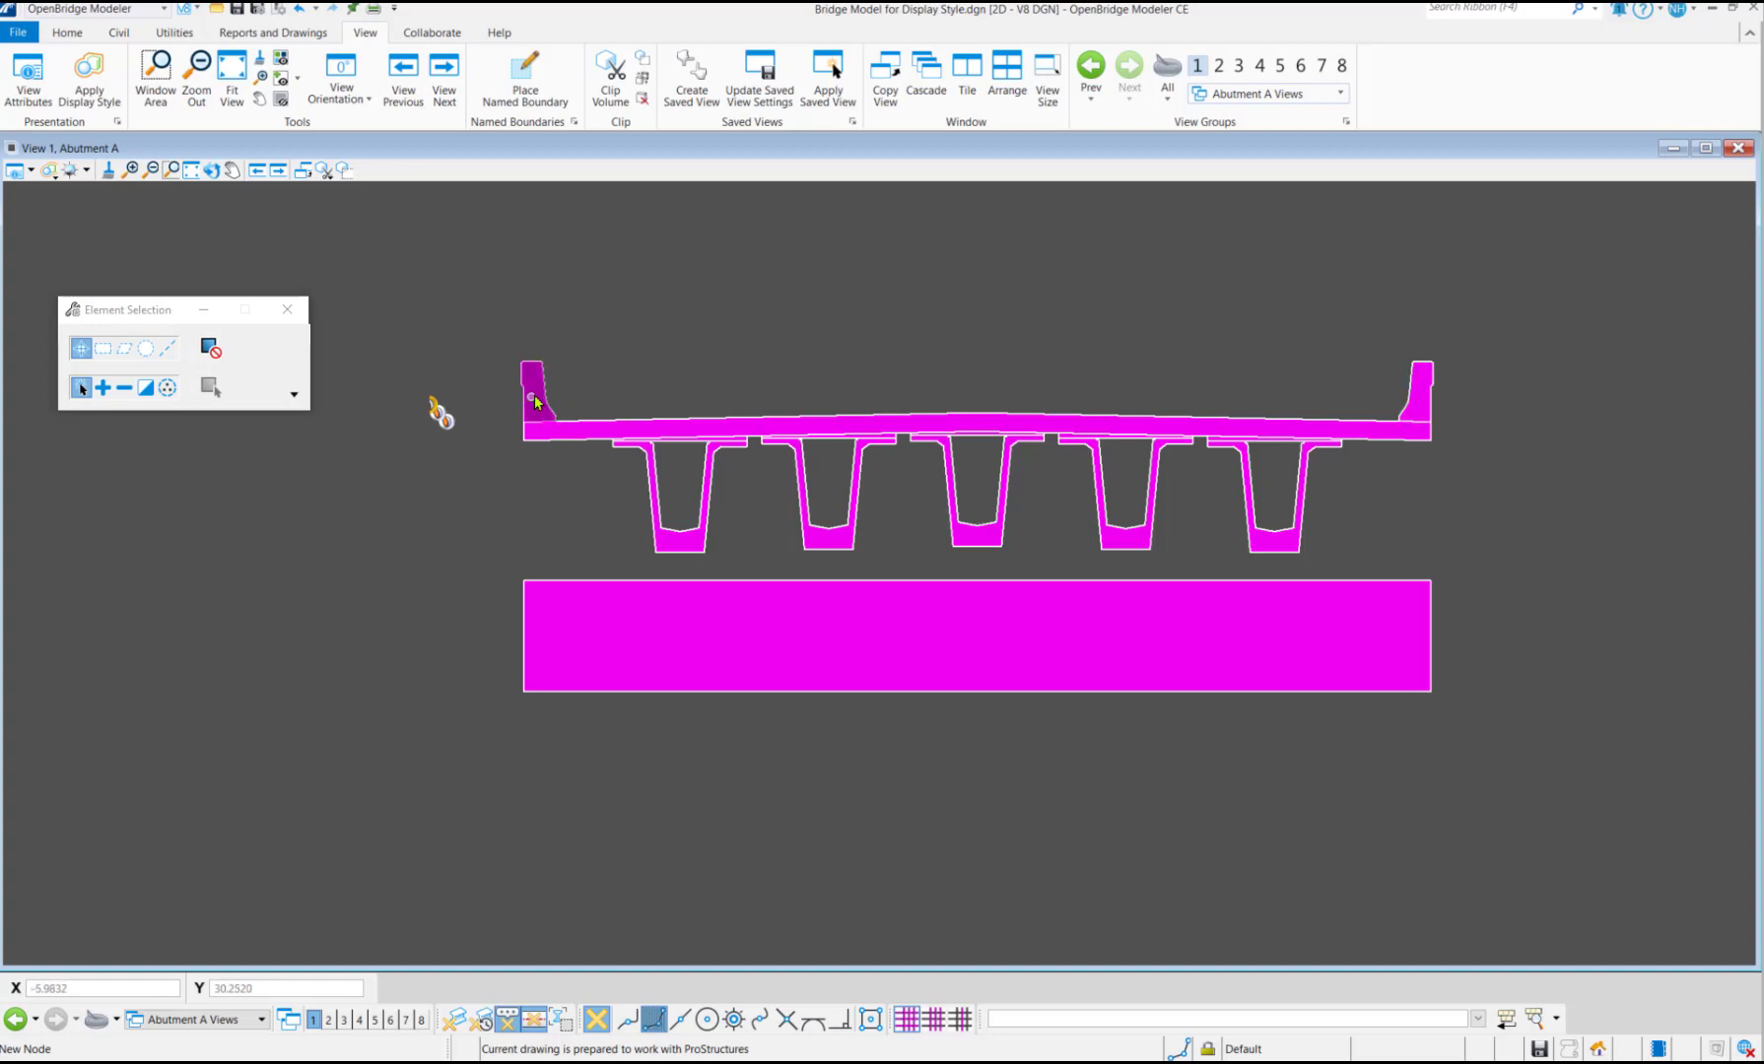
pyautogui.moveTo(1411, 389)
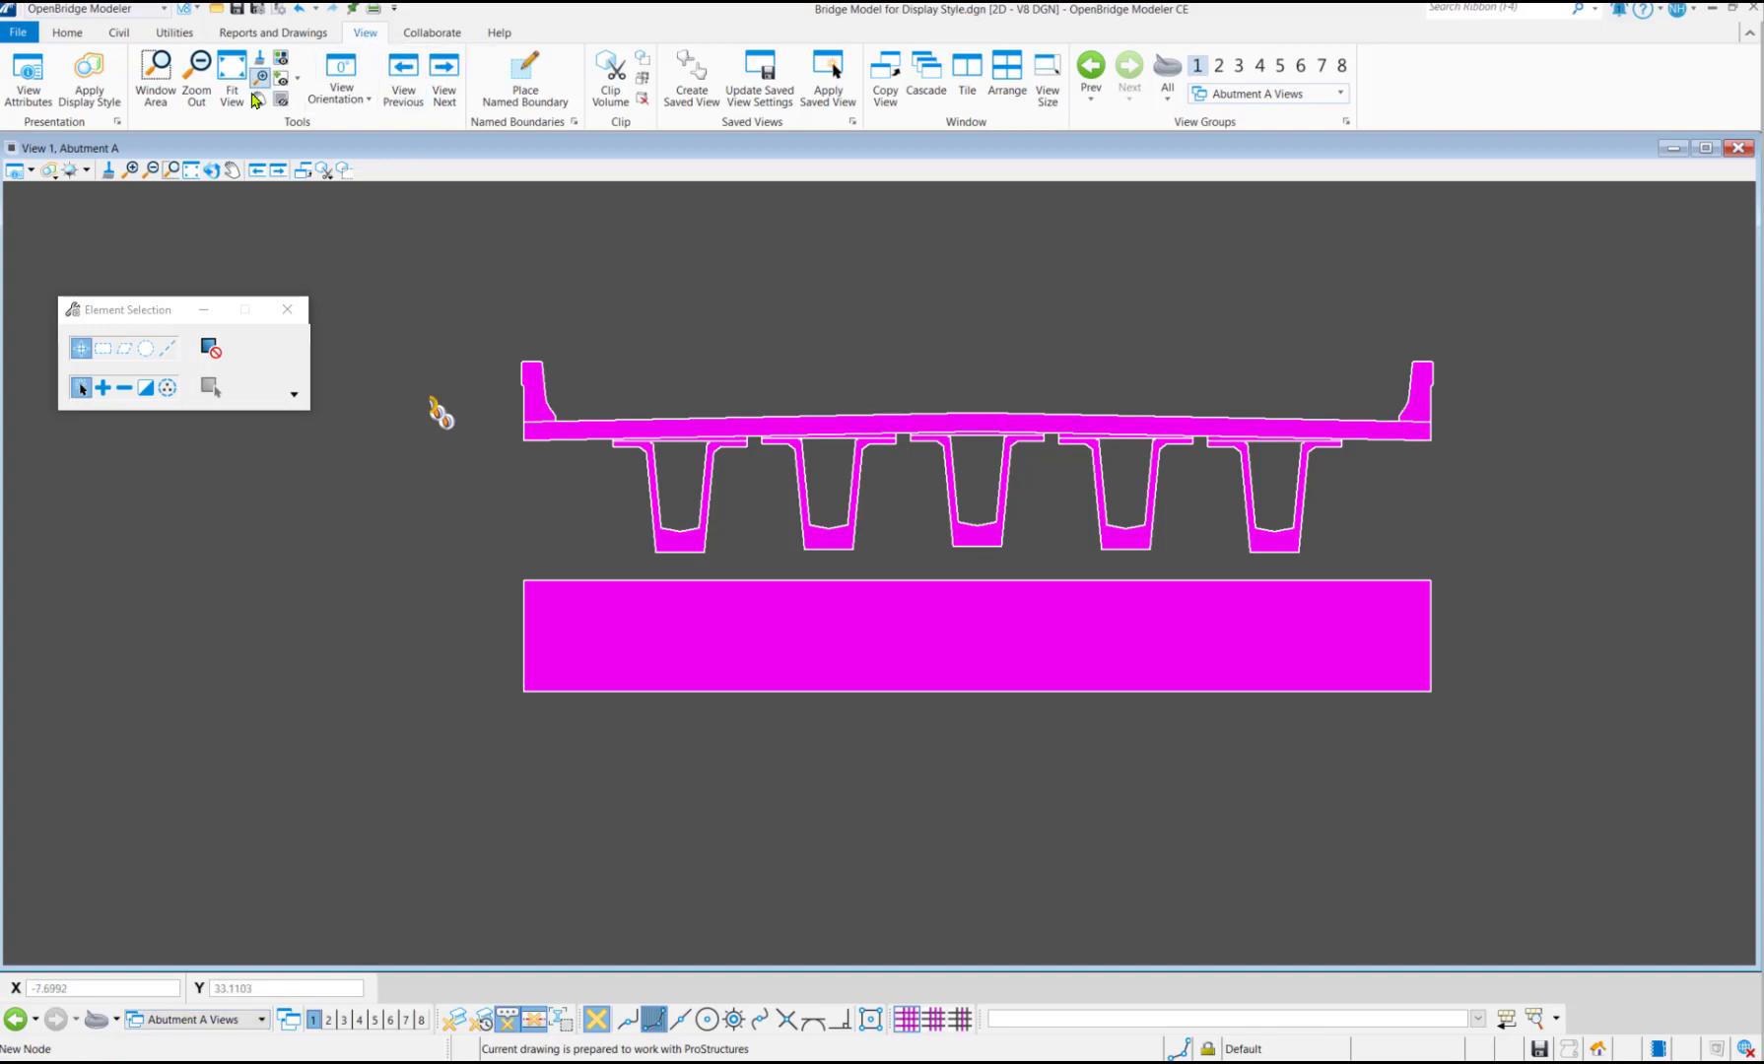
# Reopen Test Rules from the Cut Test display style and review the Barrier_Presentation rule's condition
pyautogui.click(118, 122)
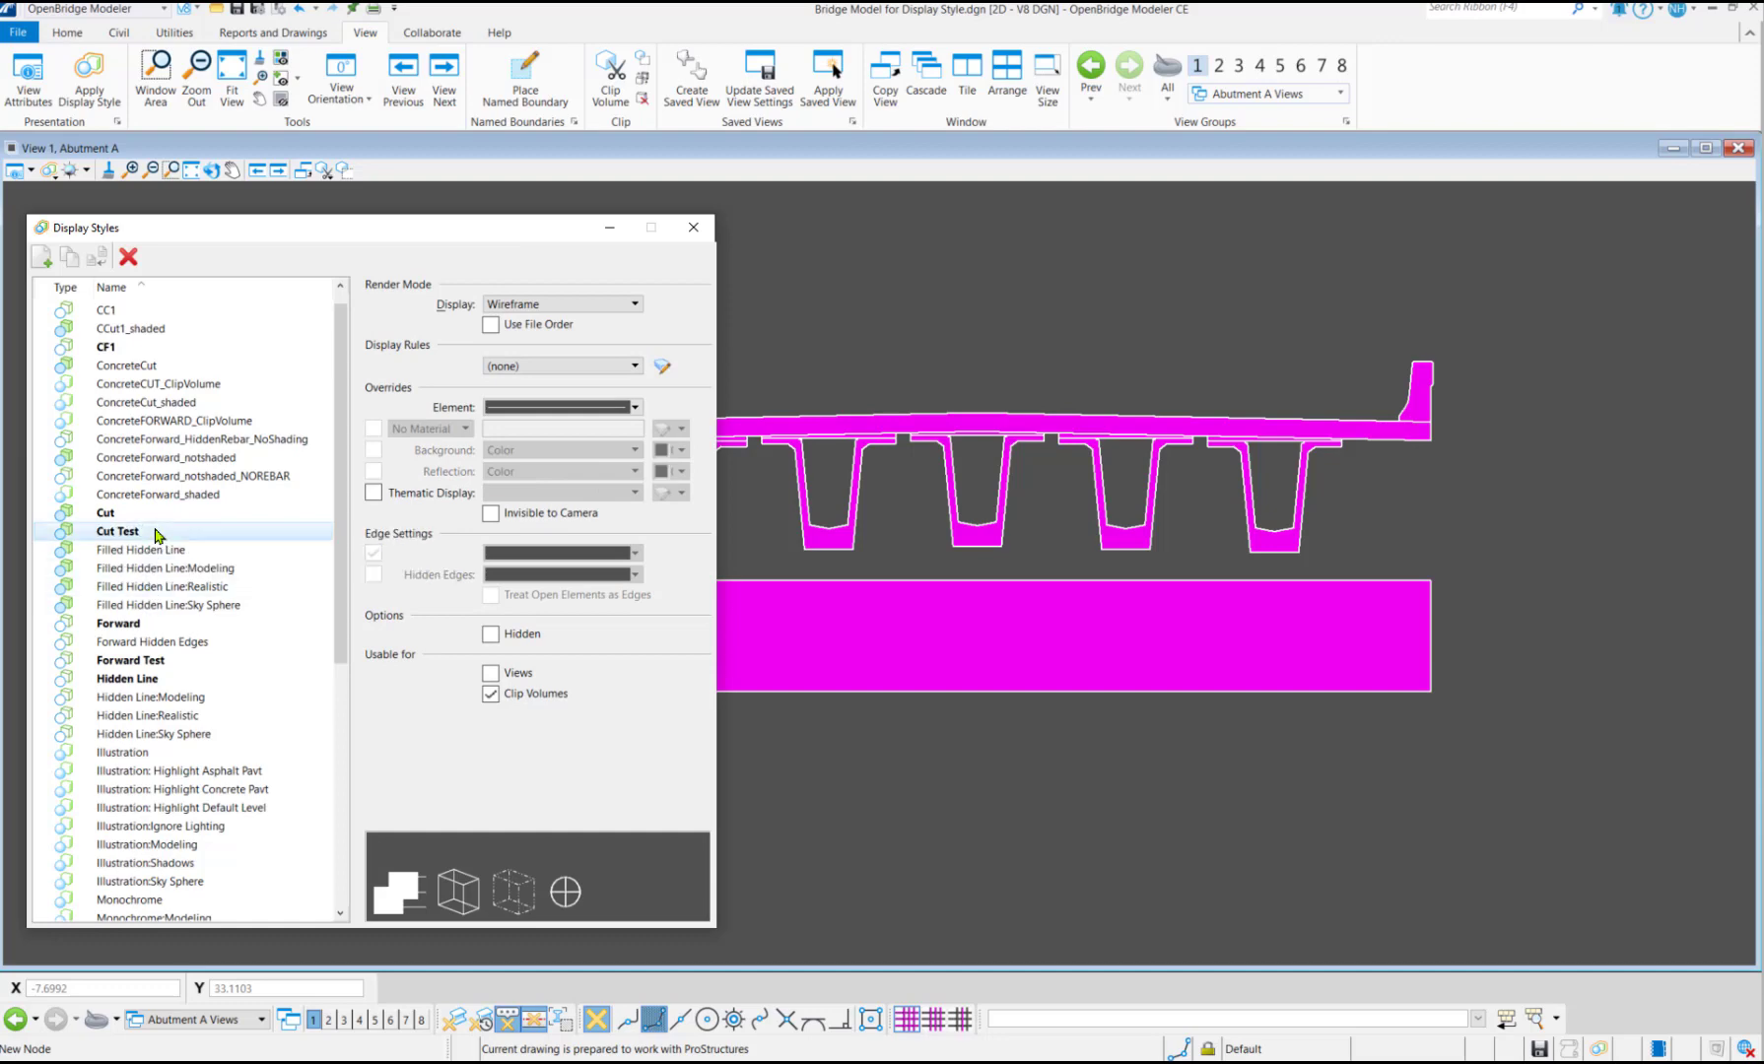
pyautogui.click(187, 532)
pyautogui.click(675, 427)
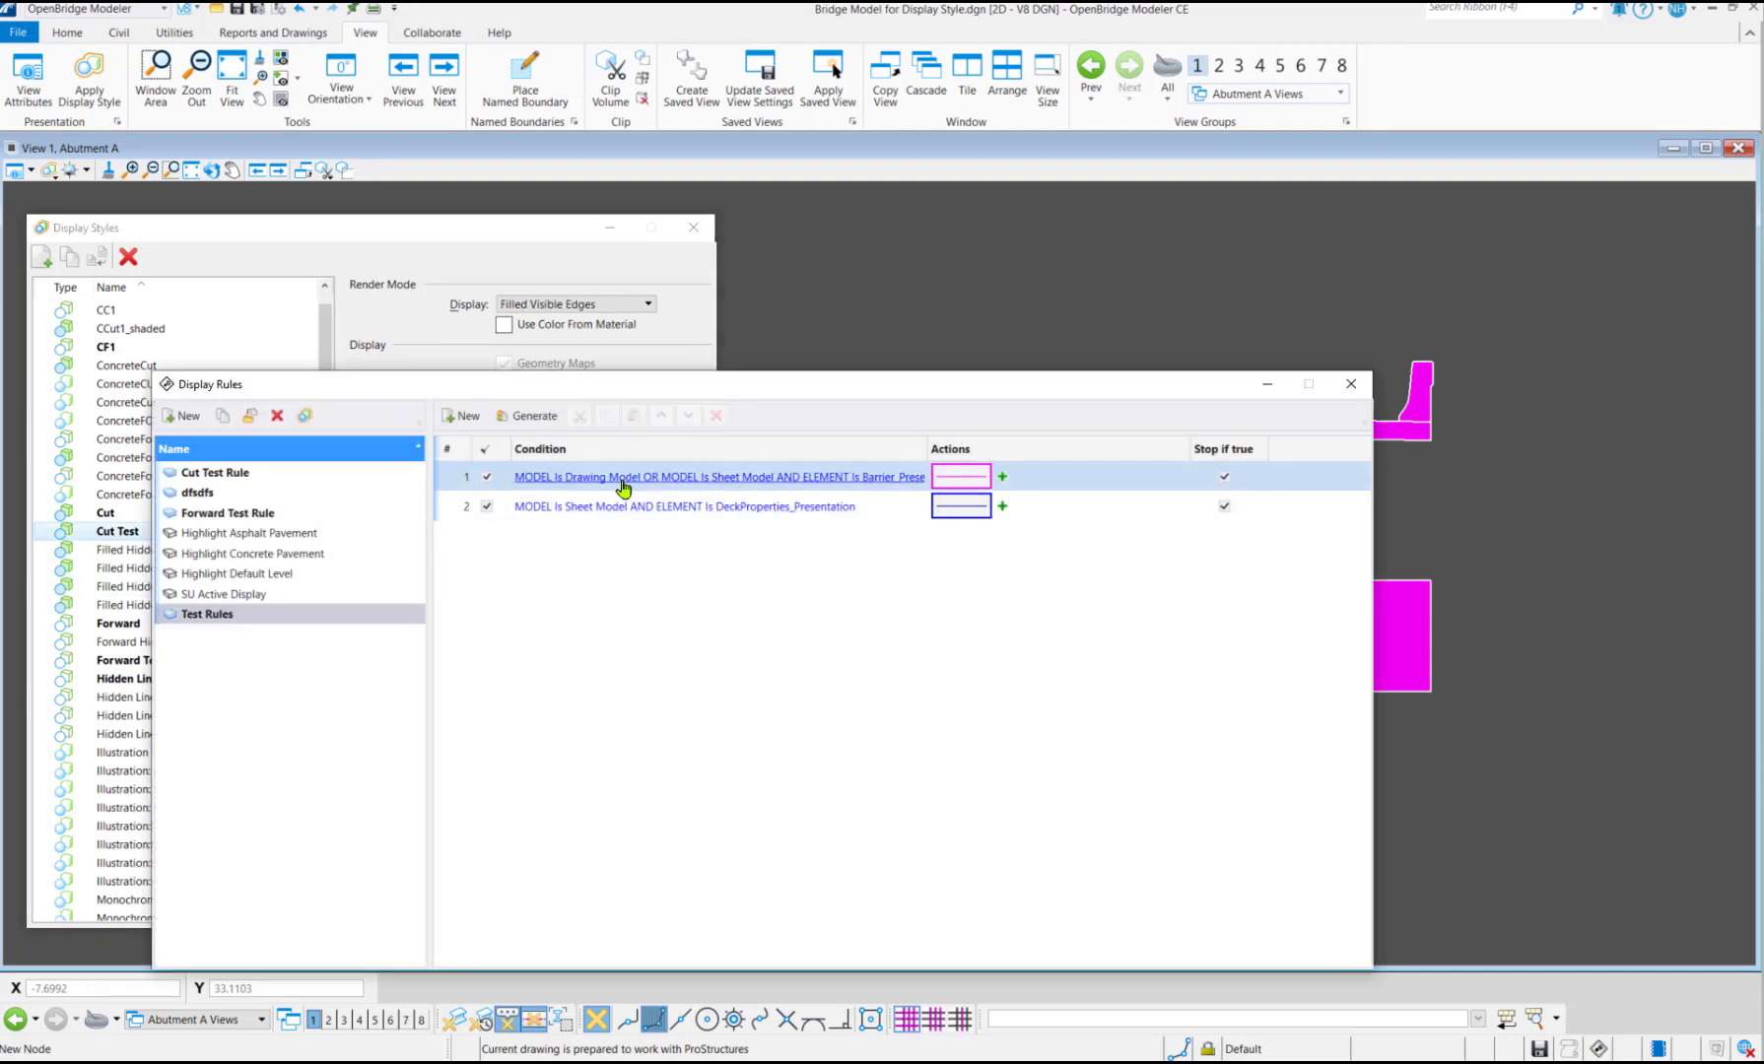
pyautogui.click(624, 479)
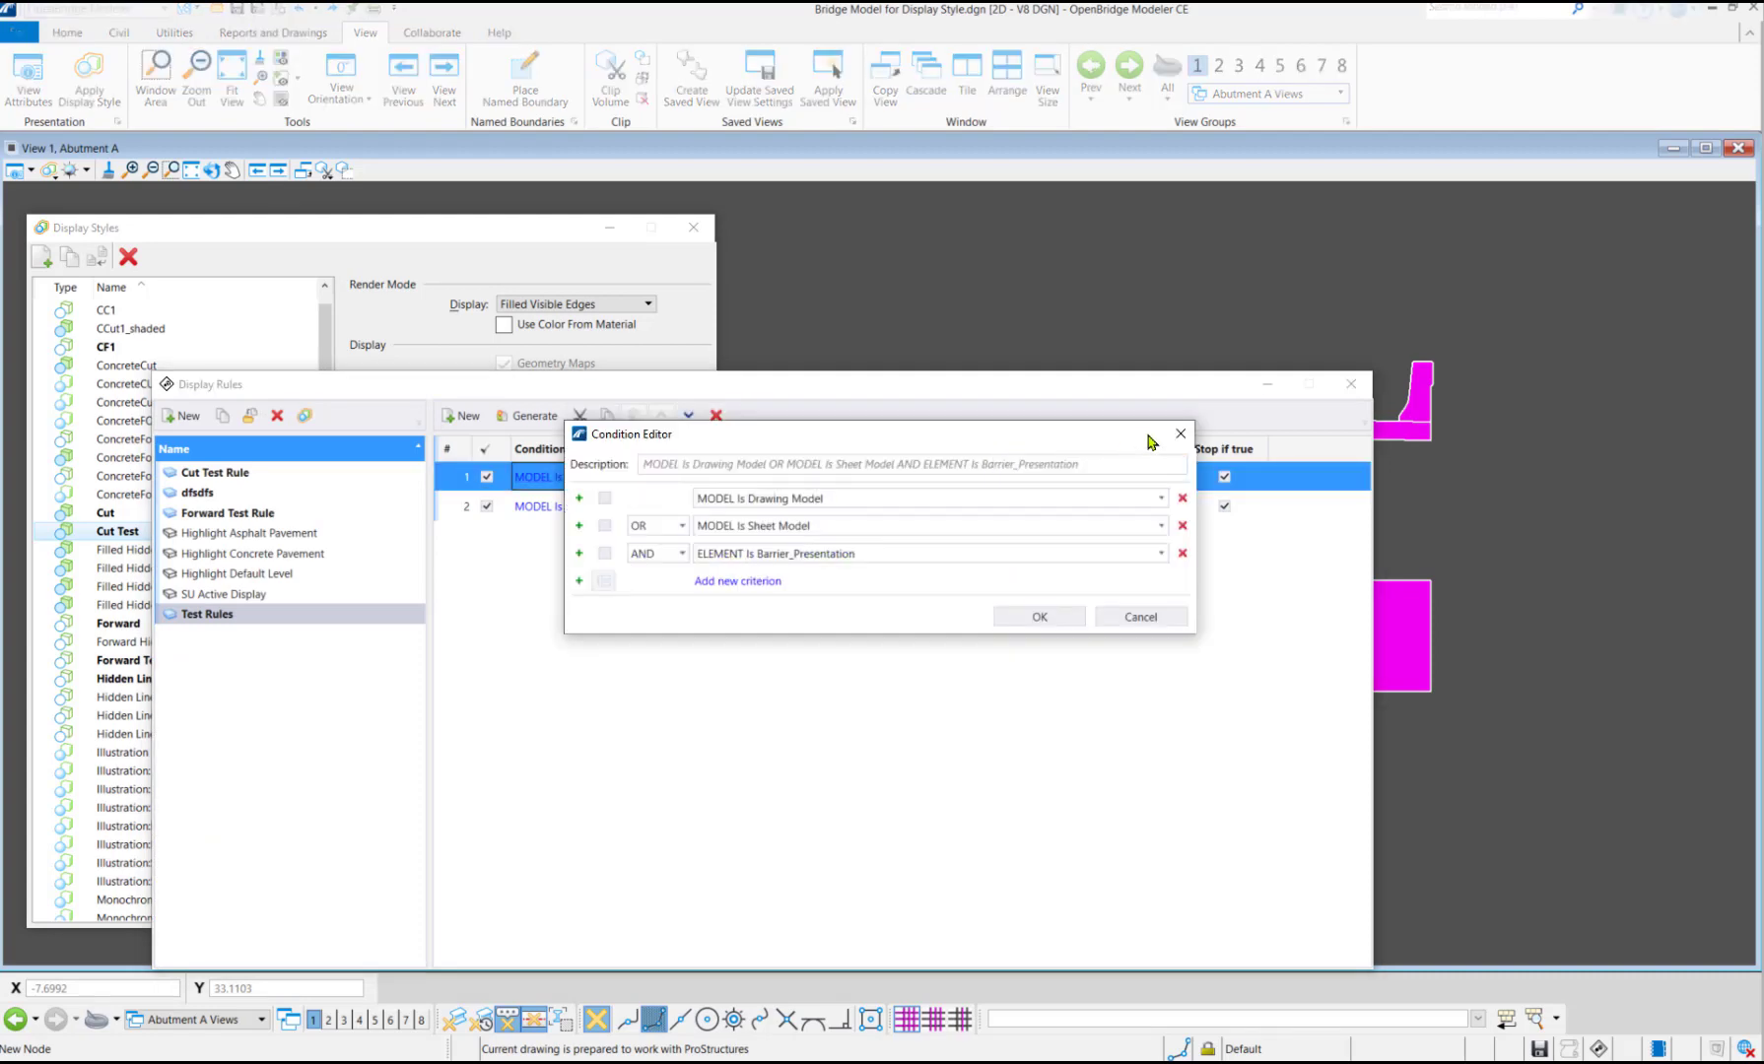
pyautogui.click(1178, 434)
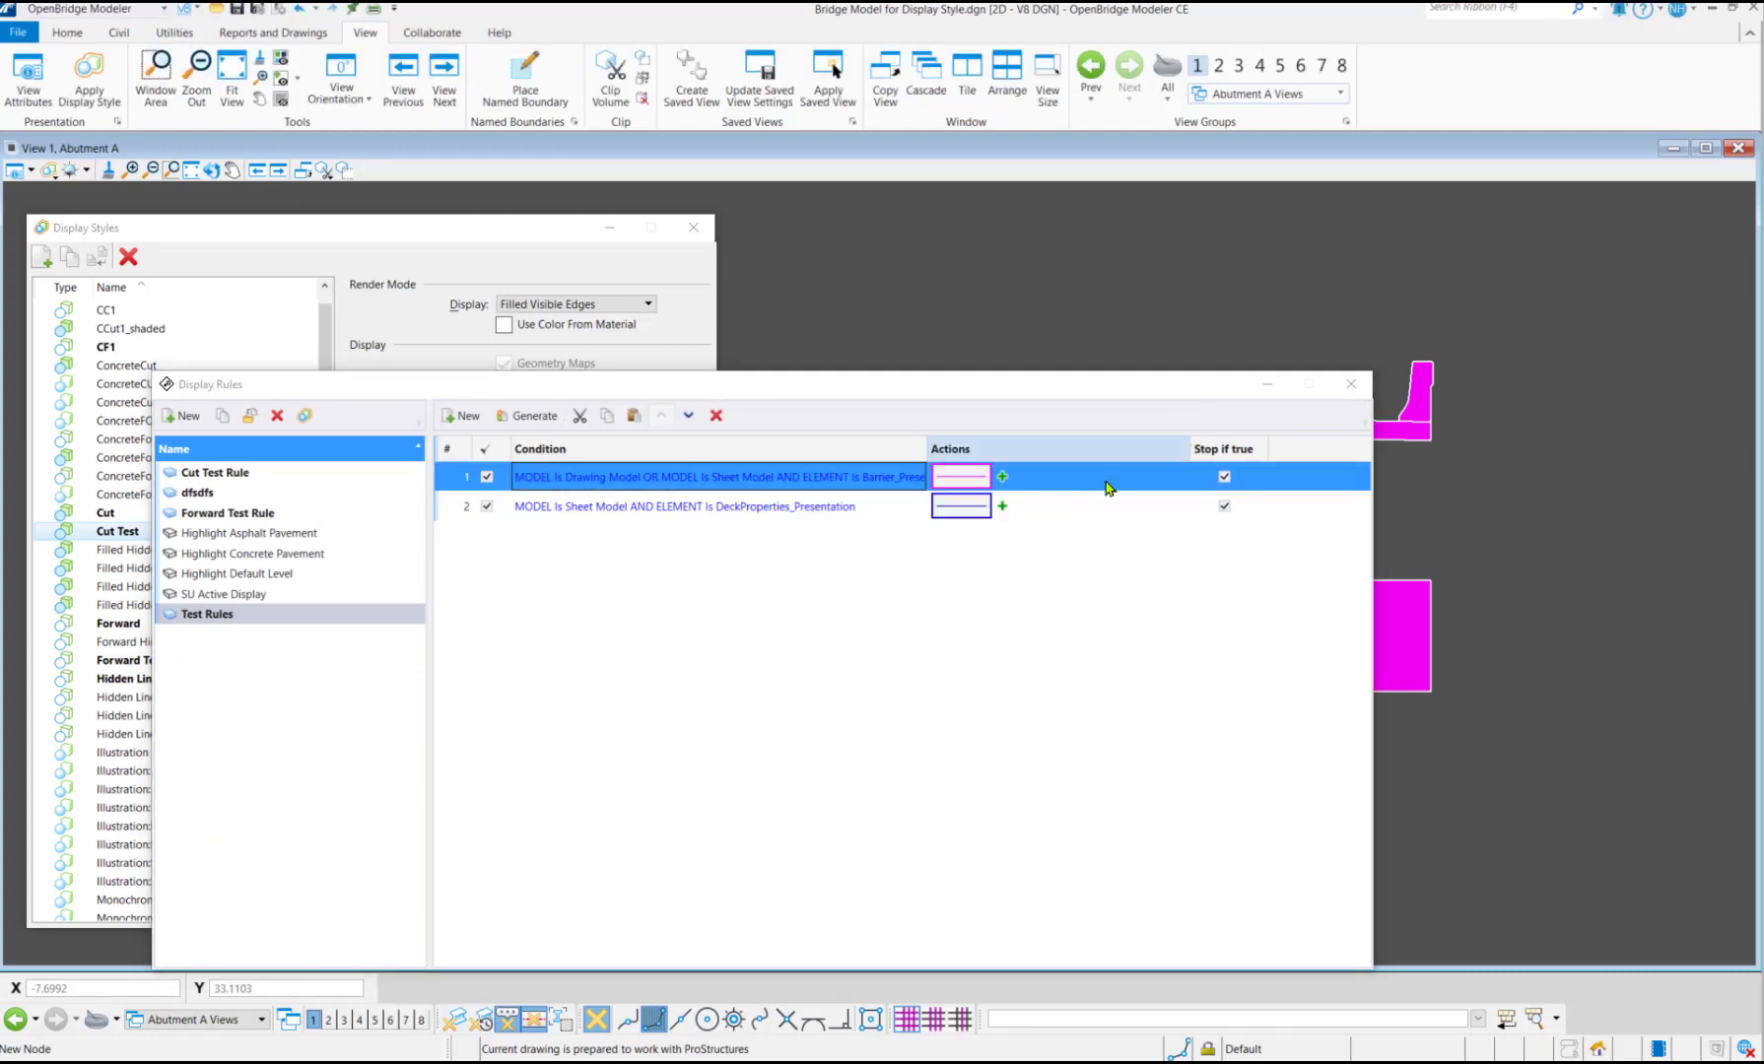
# Set the colour override of the Barrier_Presentation rule to red 19, close the display rules, and check the drawing
pyautogui.click(961, 477)
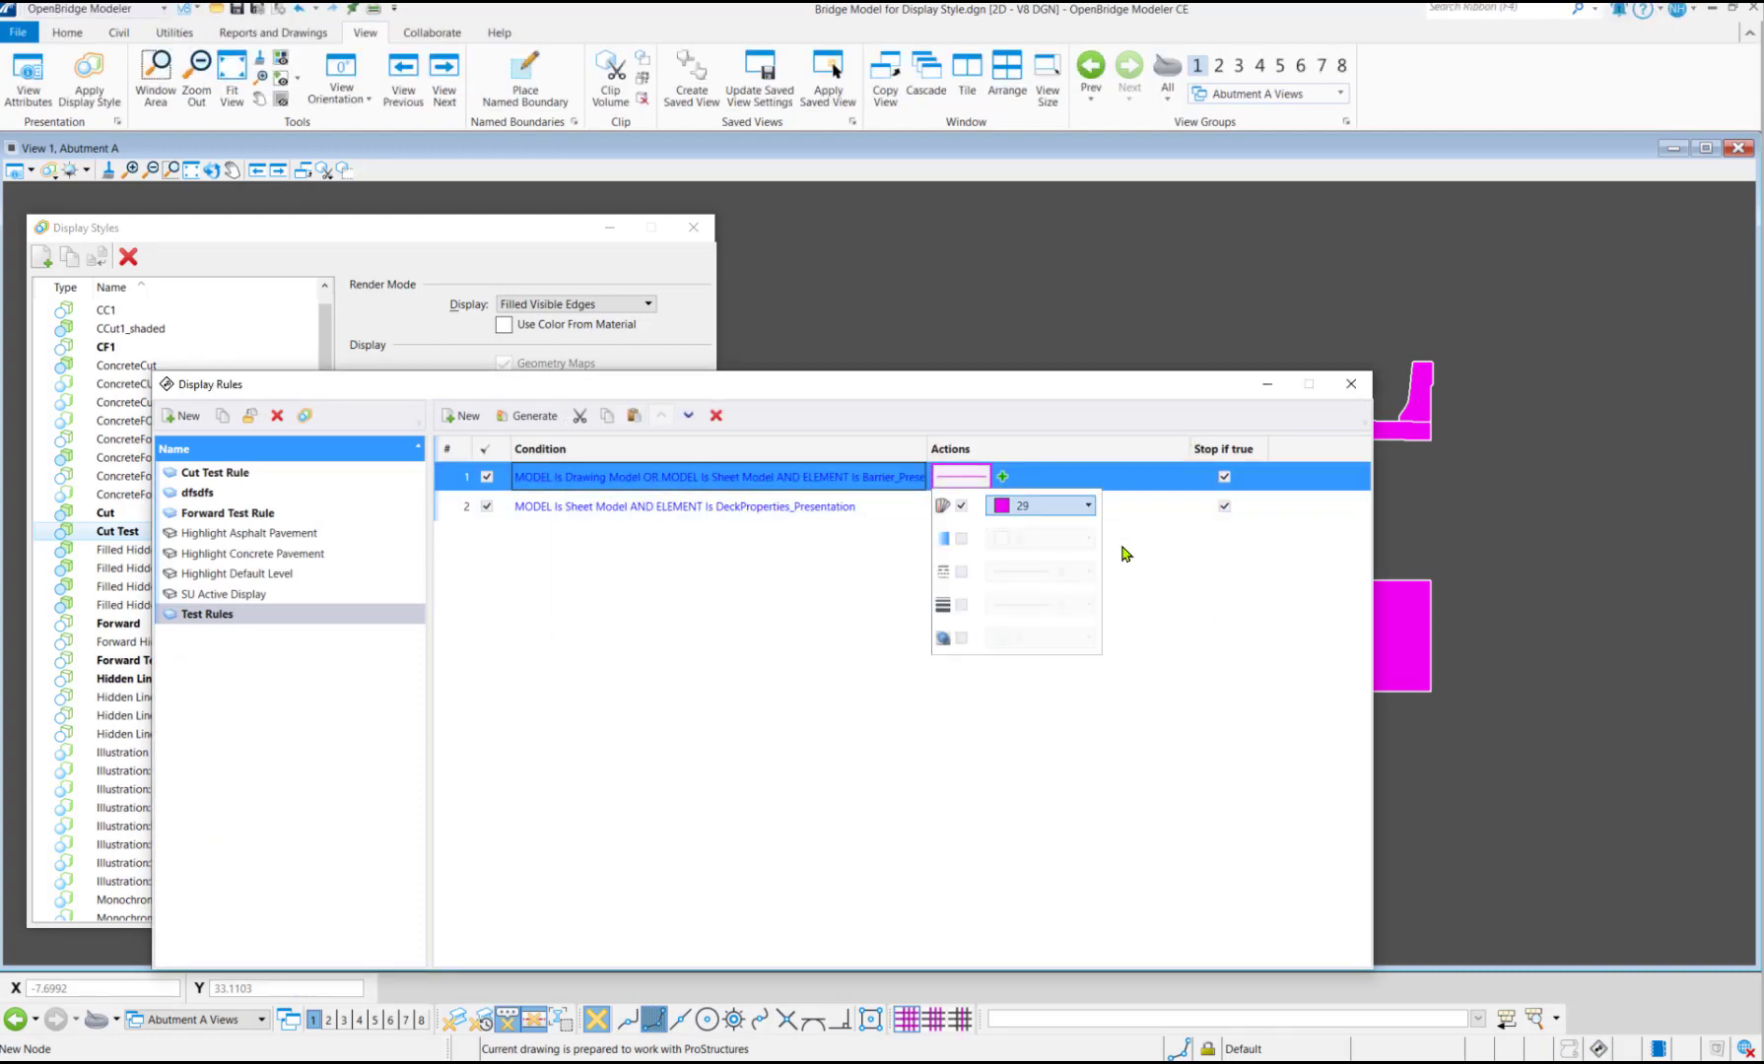
pyautogui.click(1088, 508)
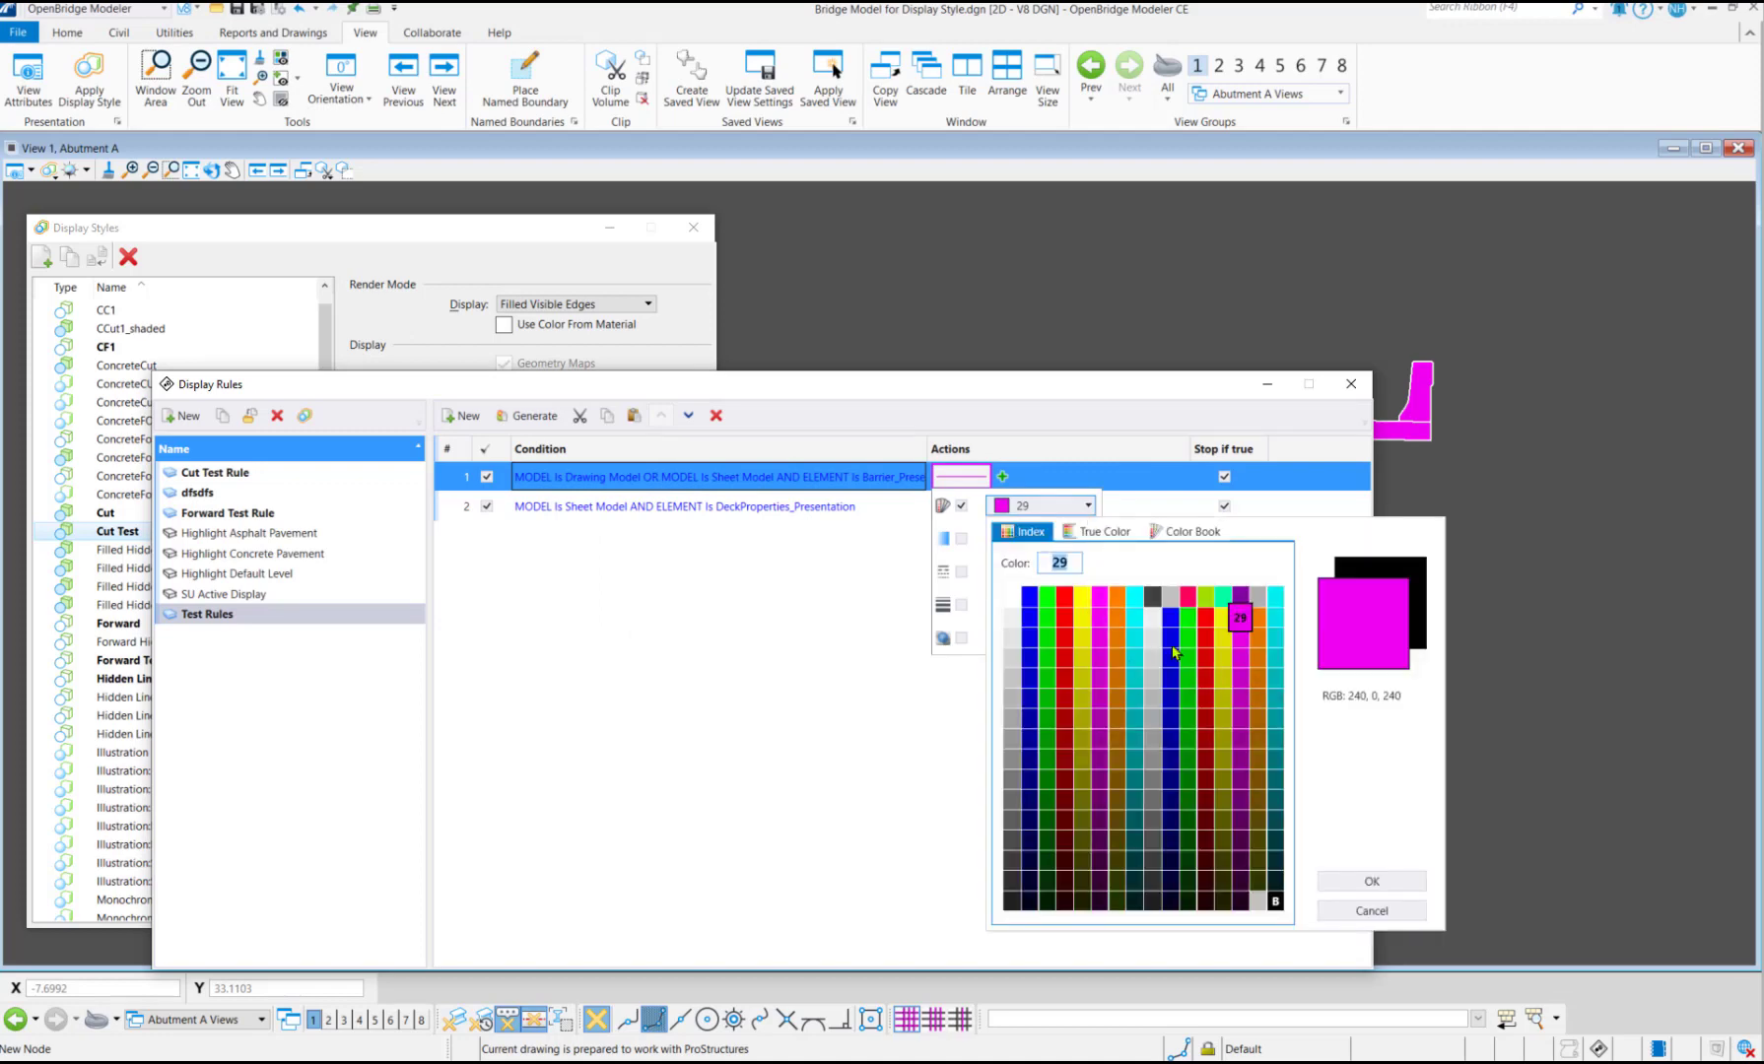
pyautogui.click(1067, 625)
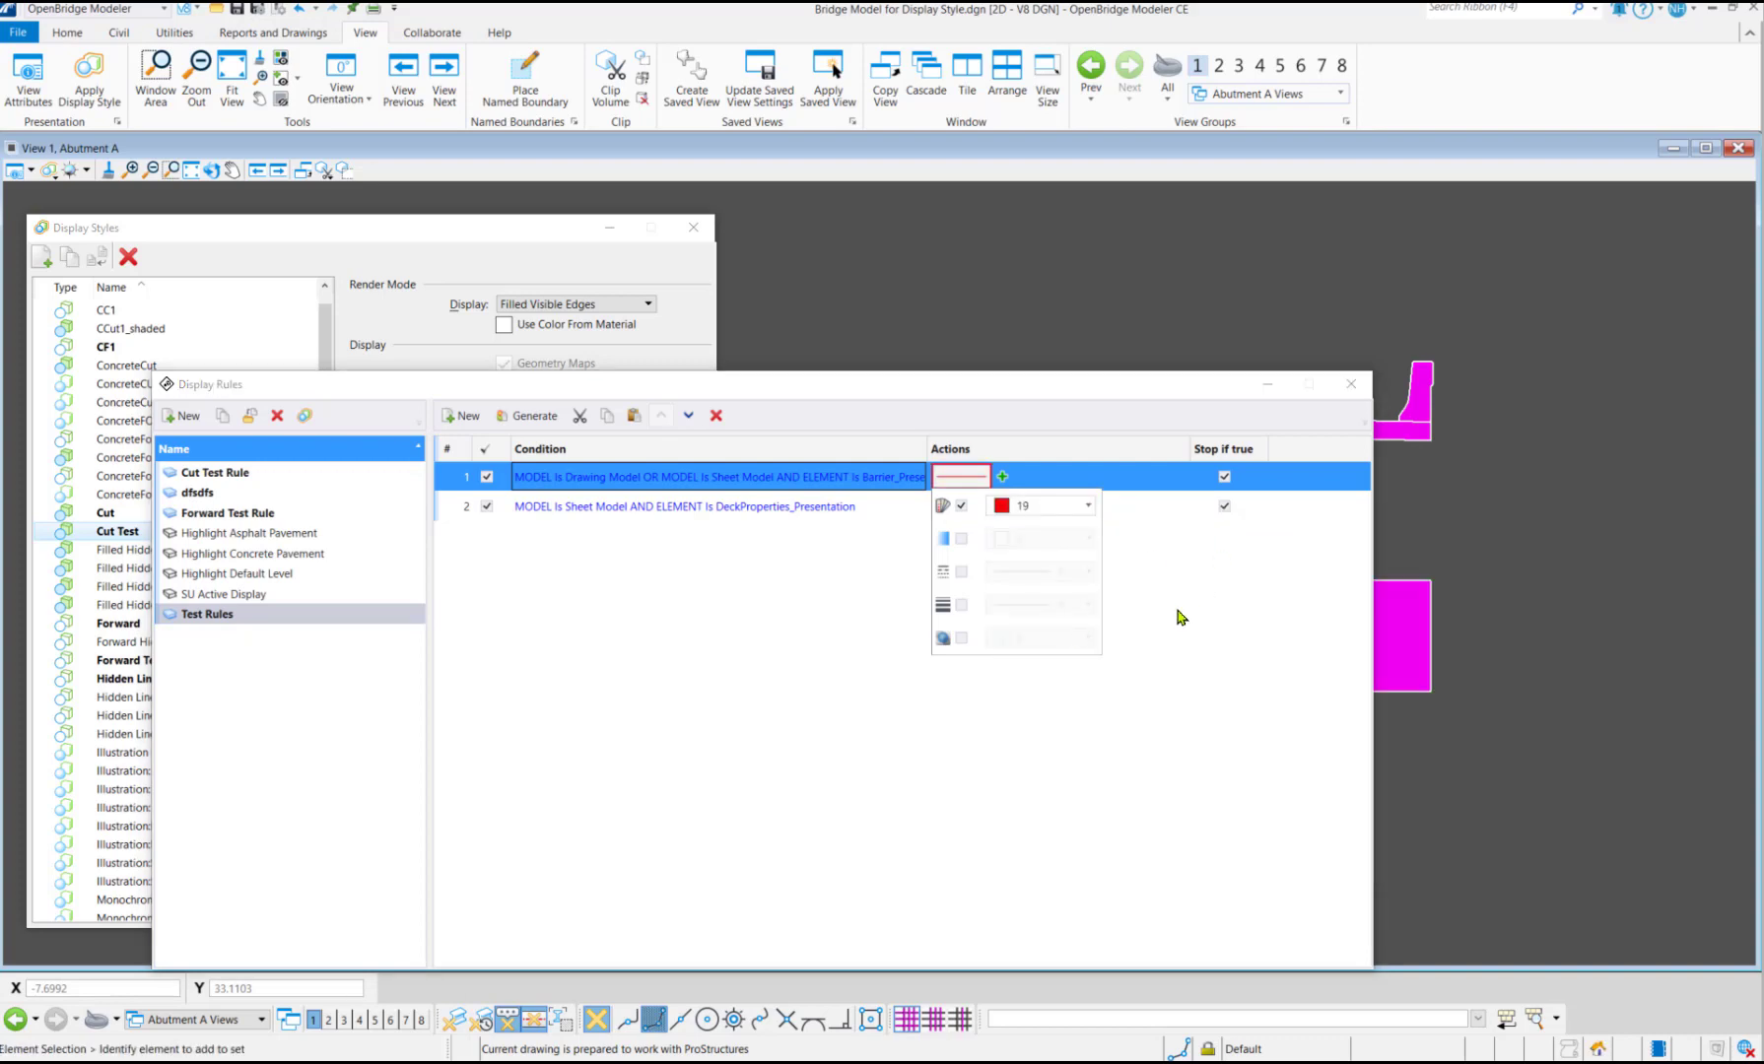
pyautogui.click(1220, 687)
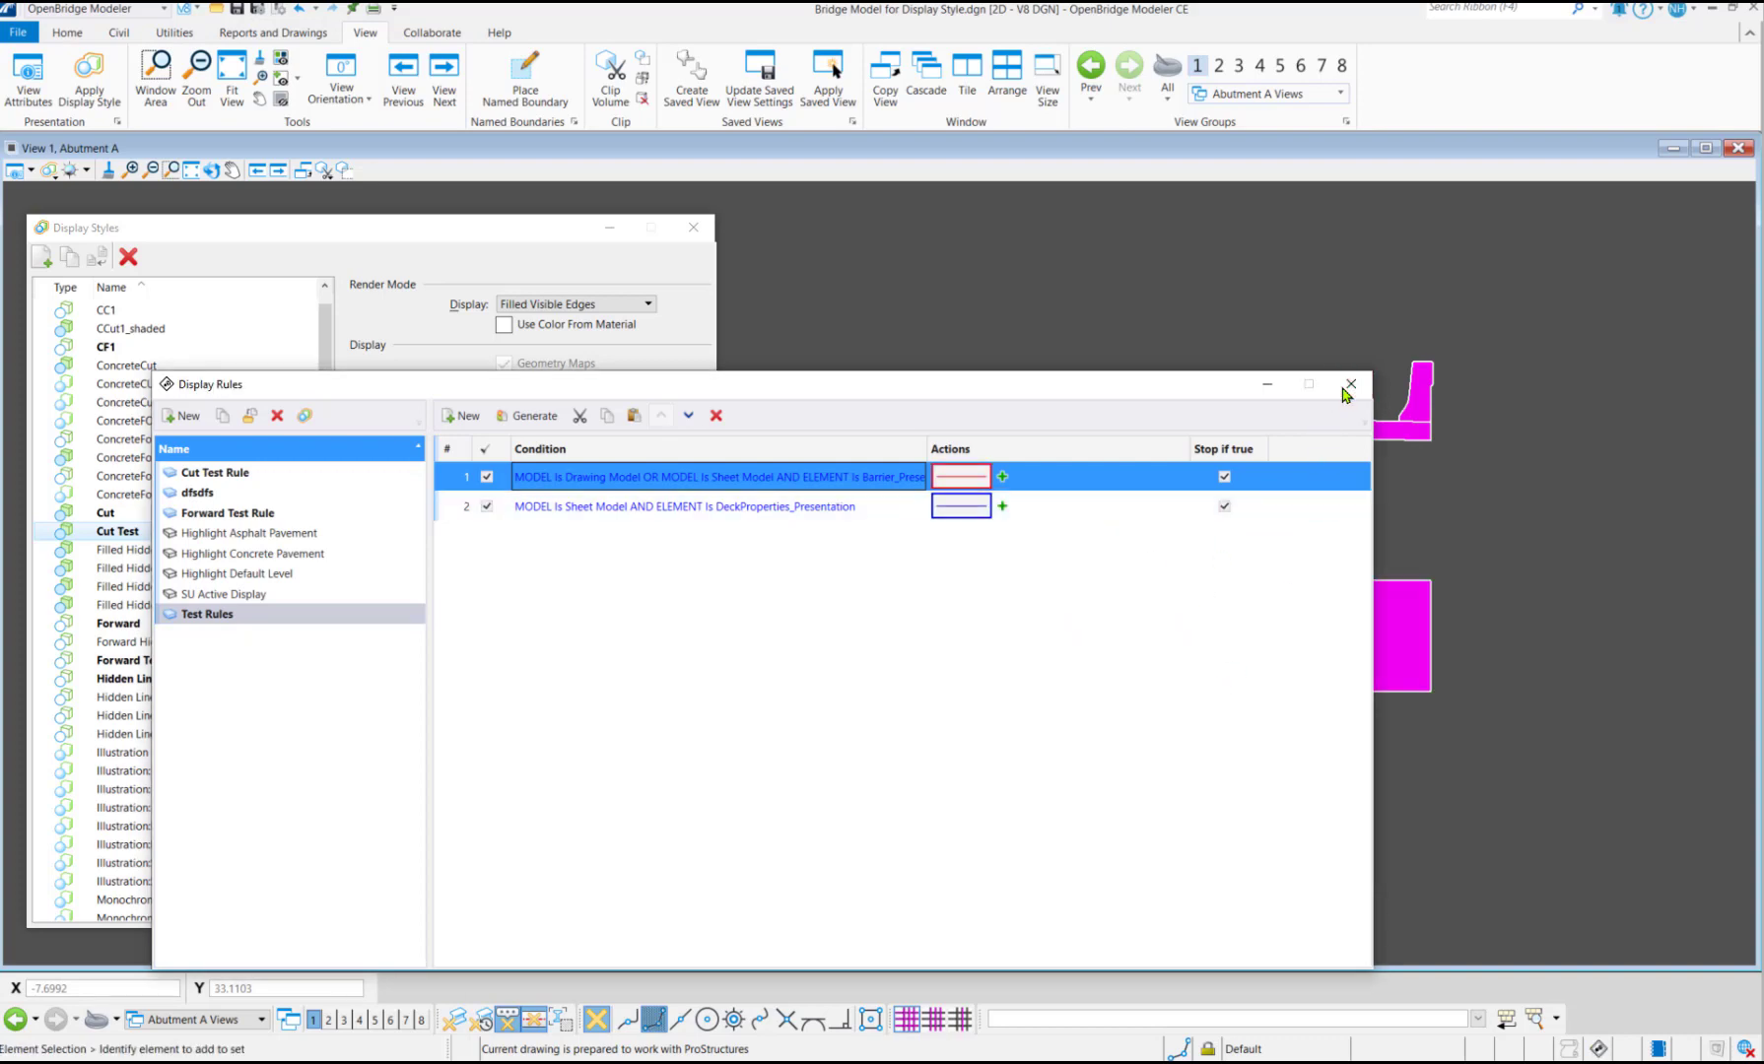
pyautogui.click(1342, 390)
pyautogui.scroll(2, 1090, 403)
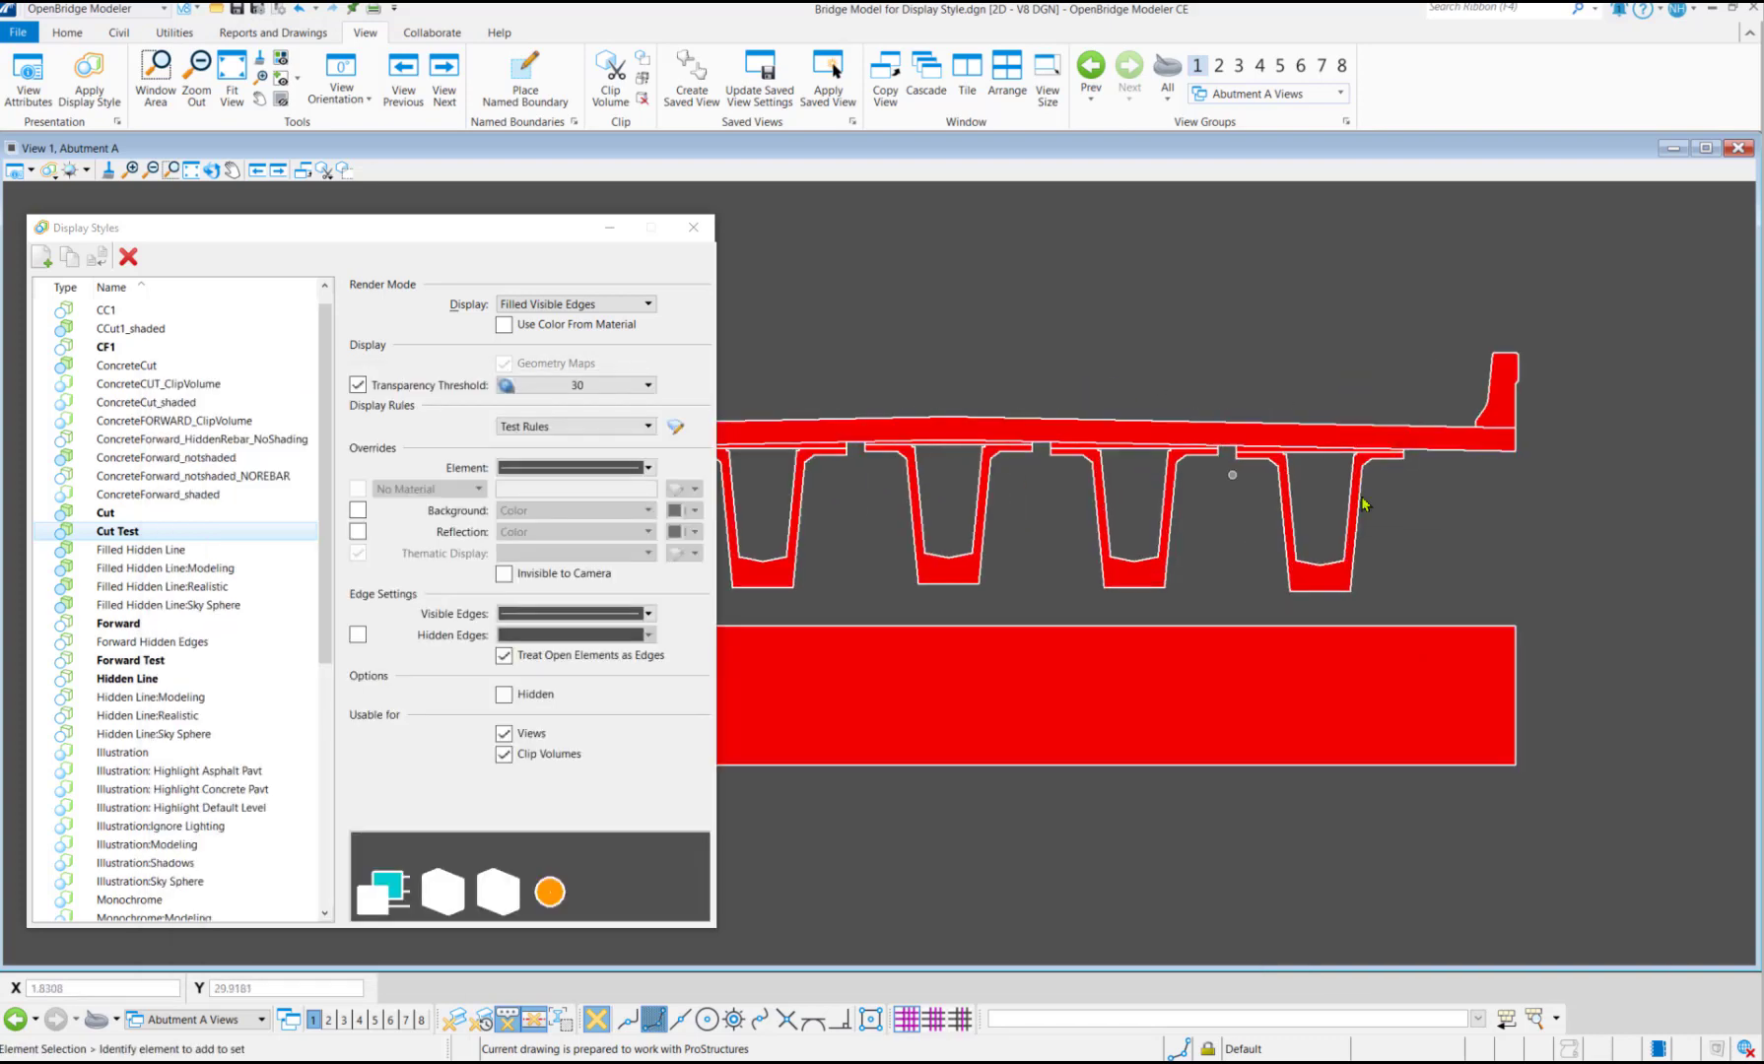
pyautogui.moveTo(1499, 412)
# Close the display styles and compare element colours between the Abutment A [Sheet] Views and Abutment A Views groups
pyautogui.click(694, 226)
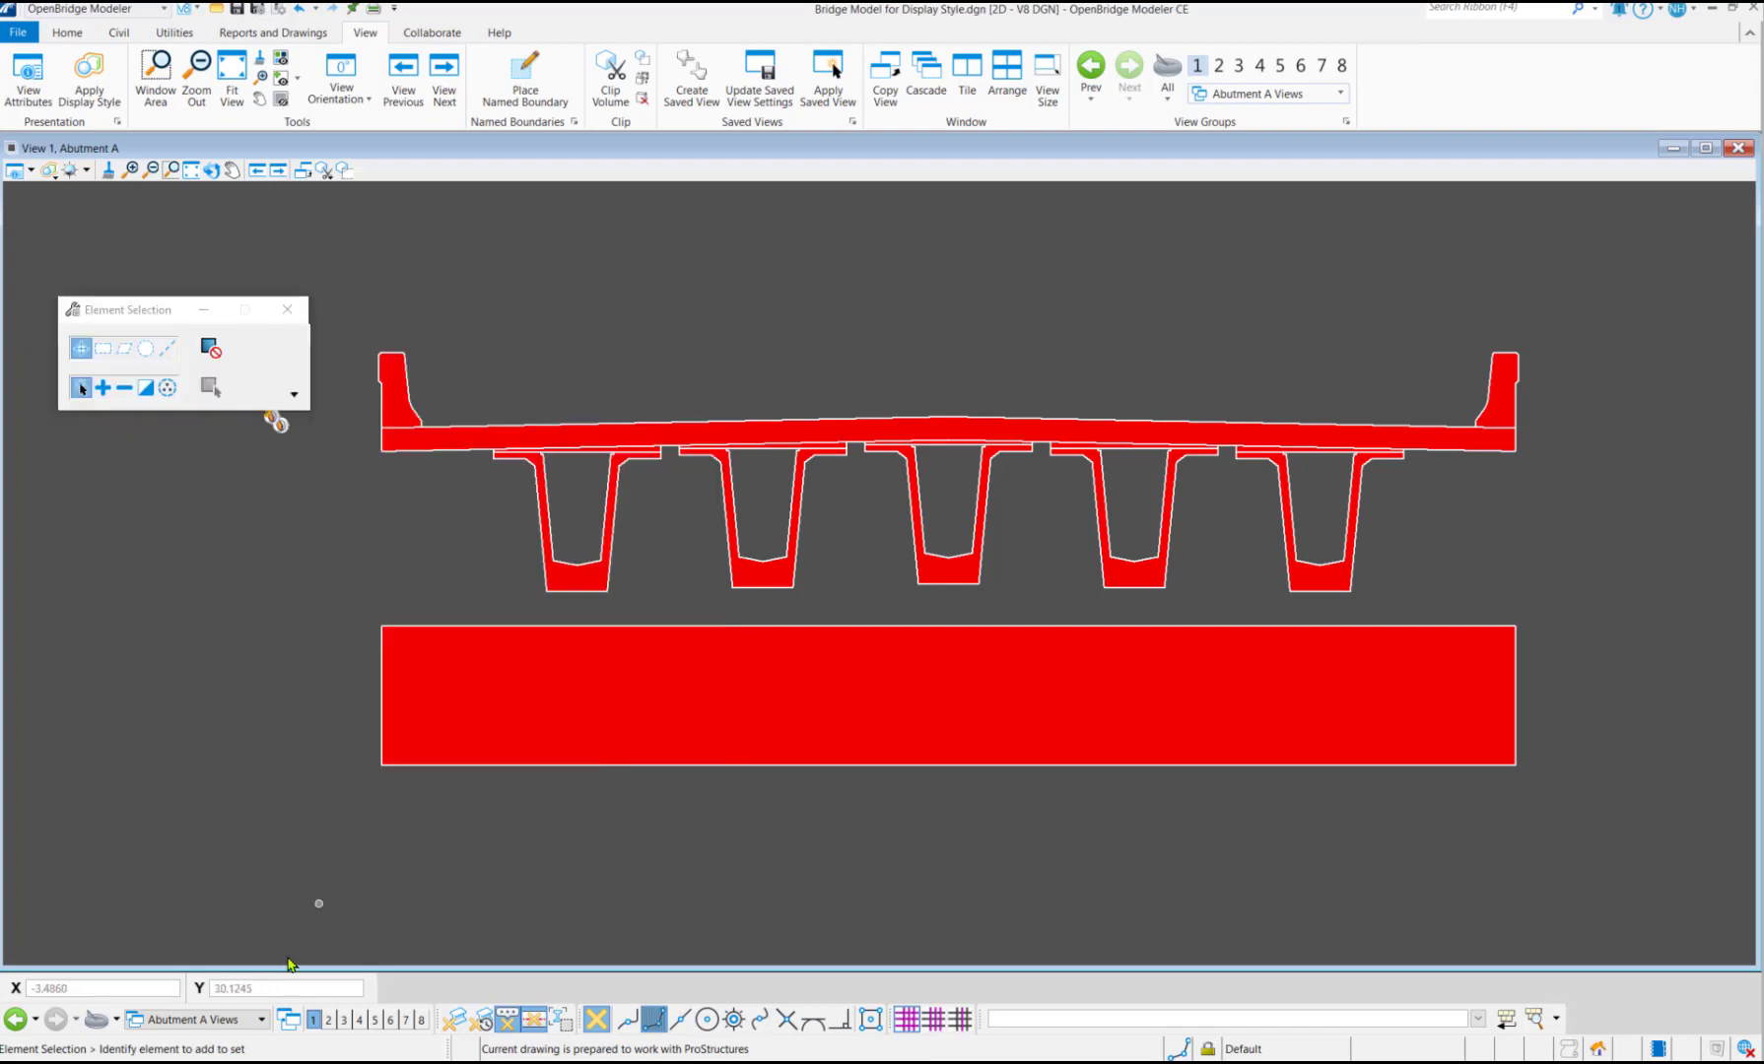
pyautogui.click(263, 1020)
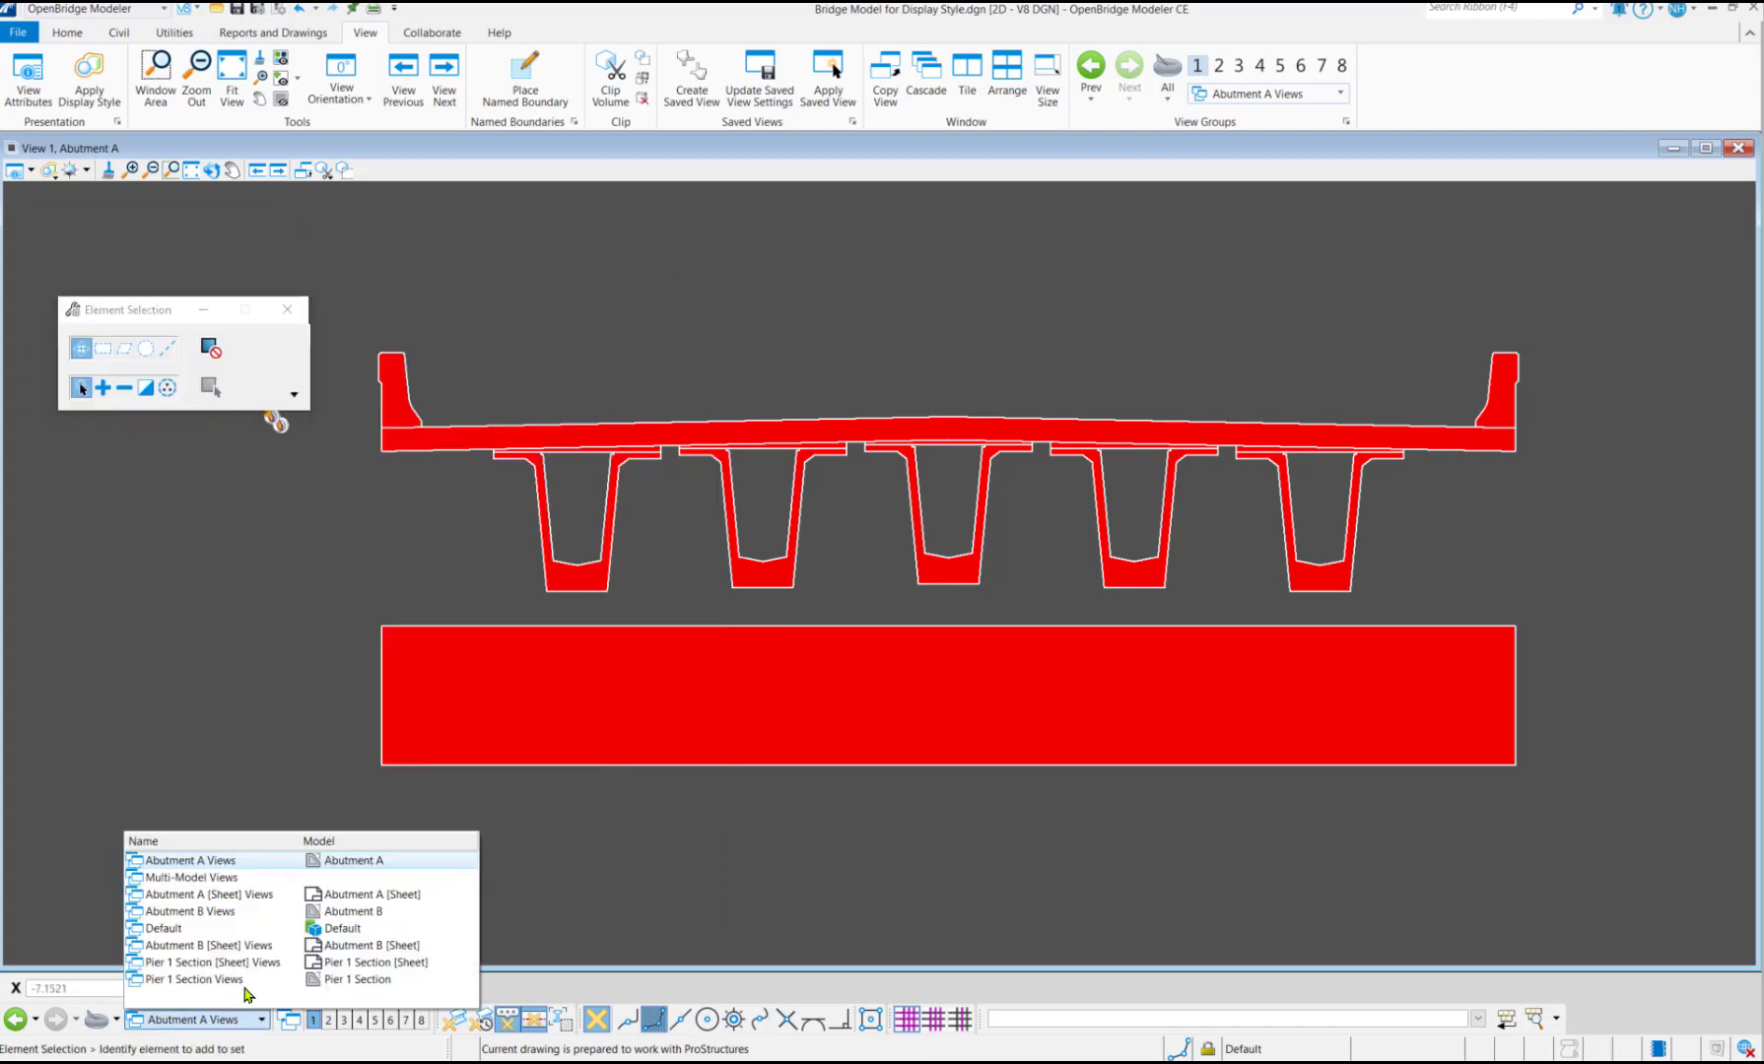
pyautogui.click(209, 895)
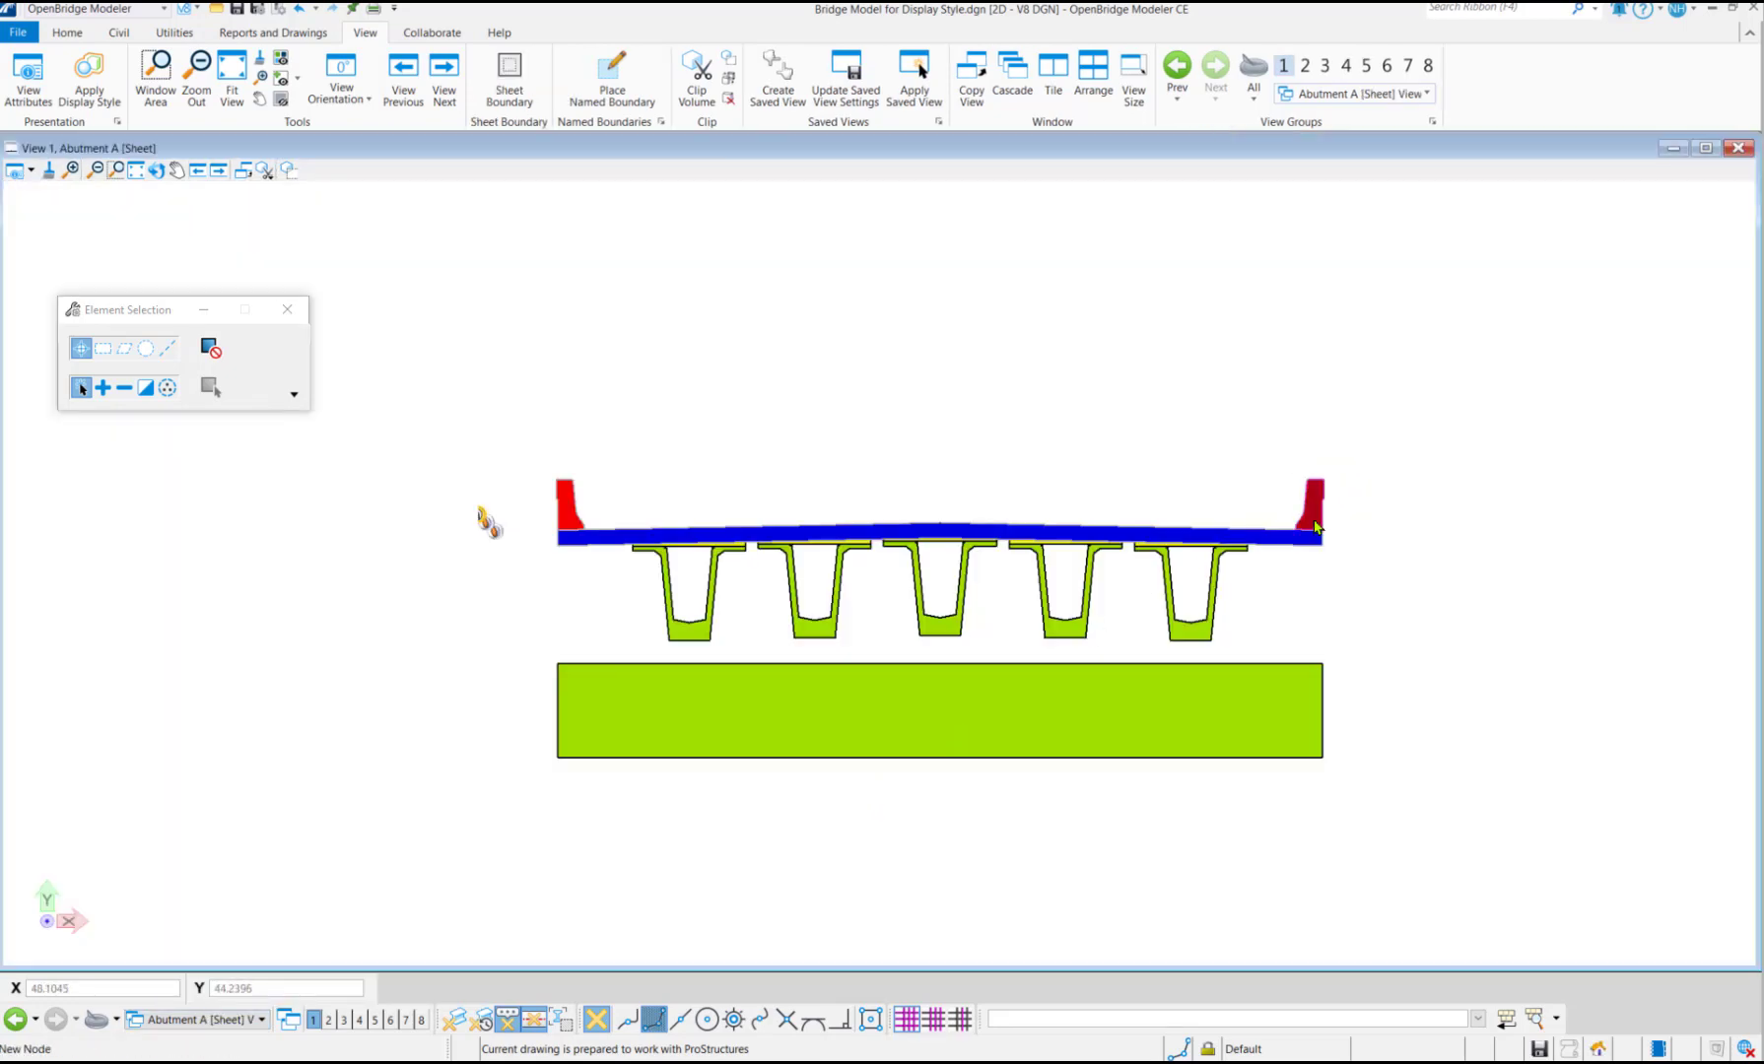
pyautogui.scroll(2, 1316, 527)
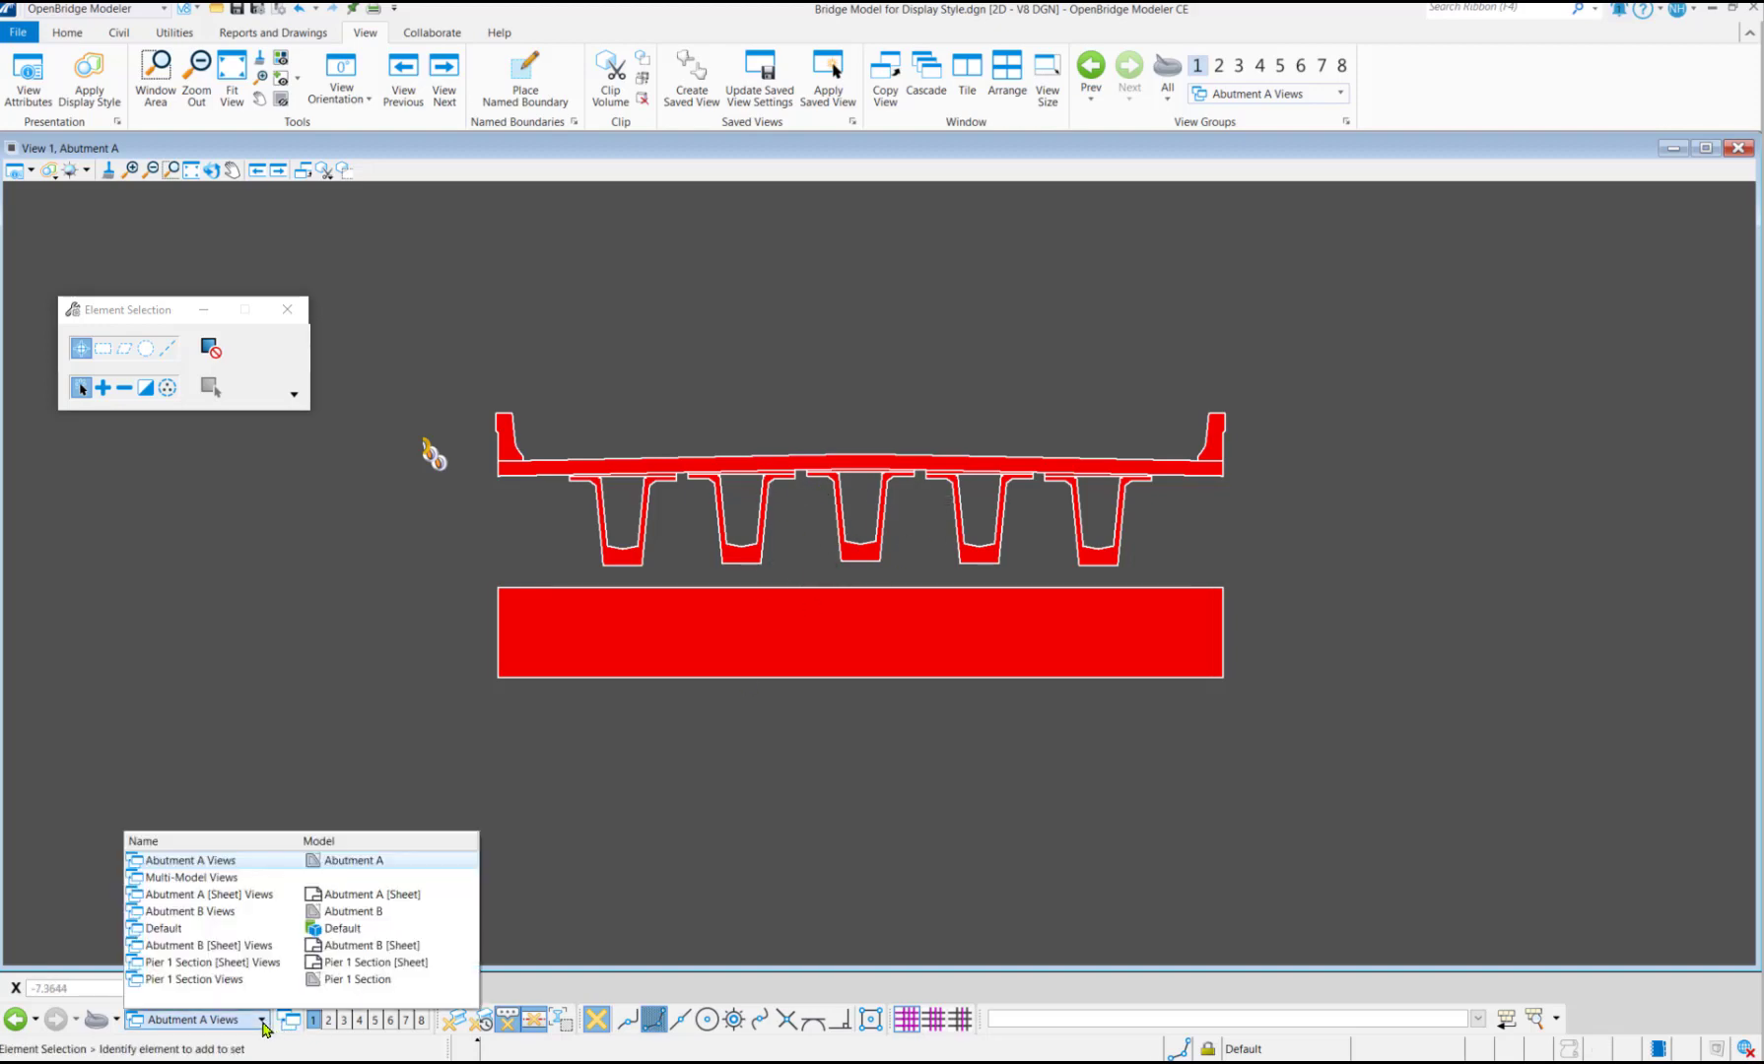
pyautogui.click(204, 895)
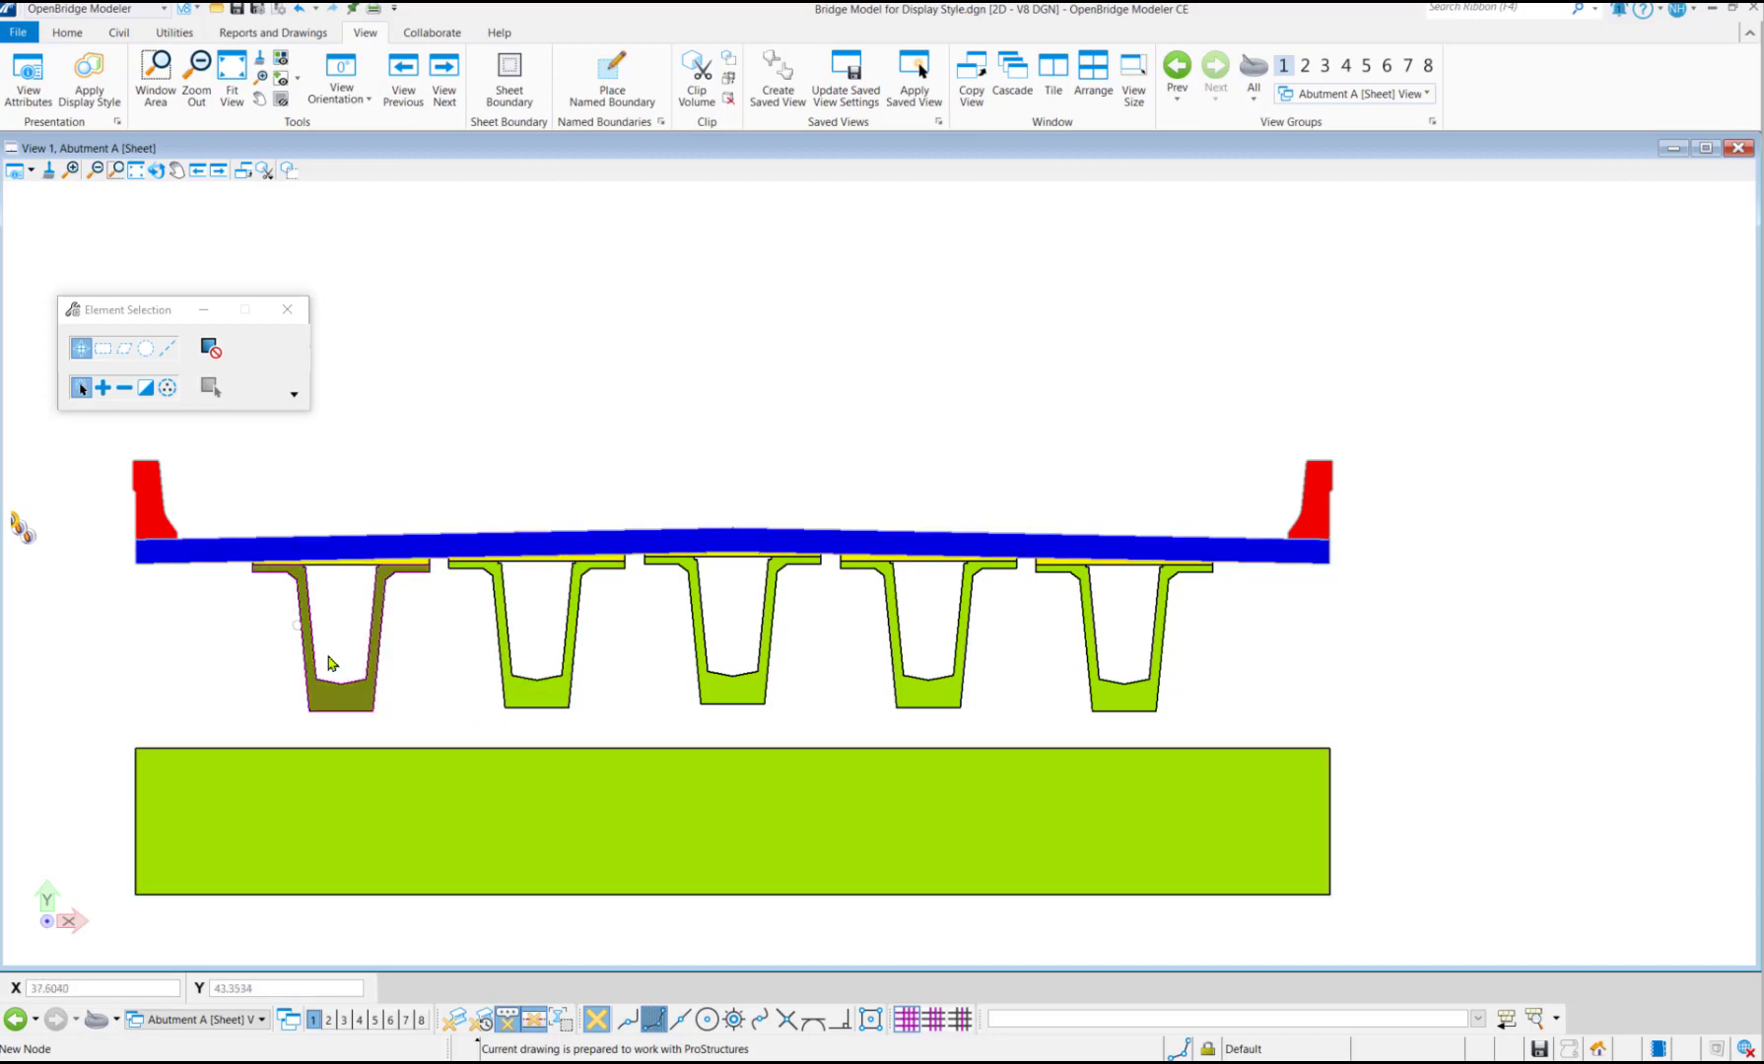
pyautogui.click(261, 1020)
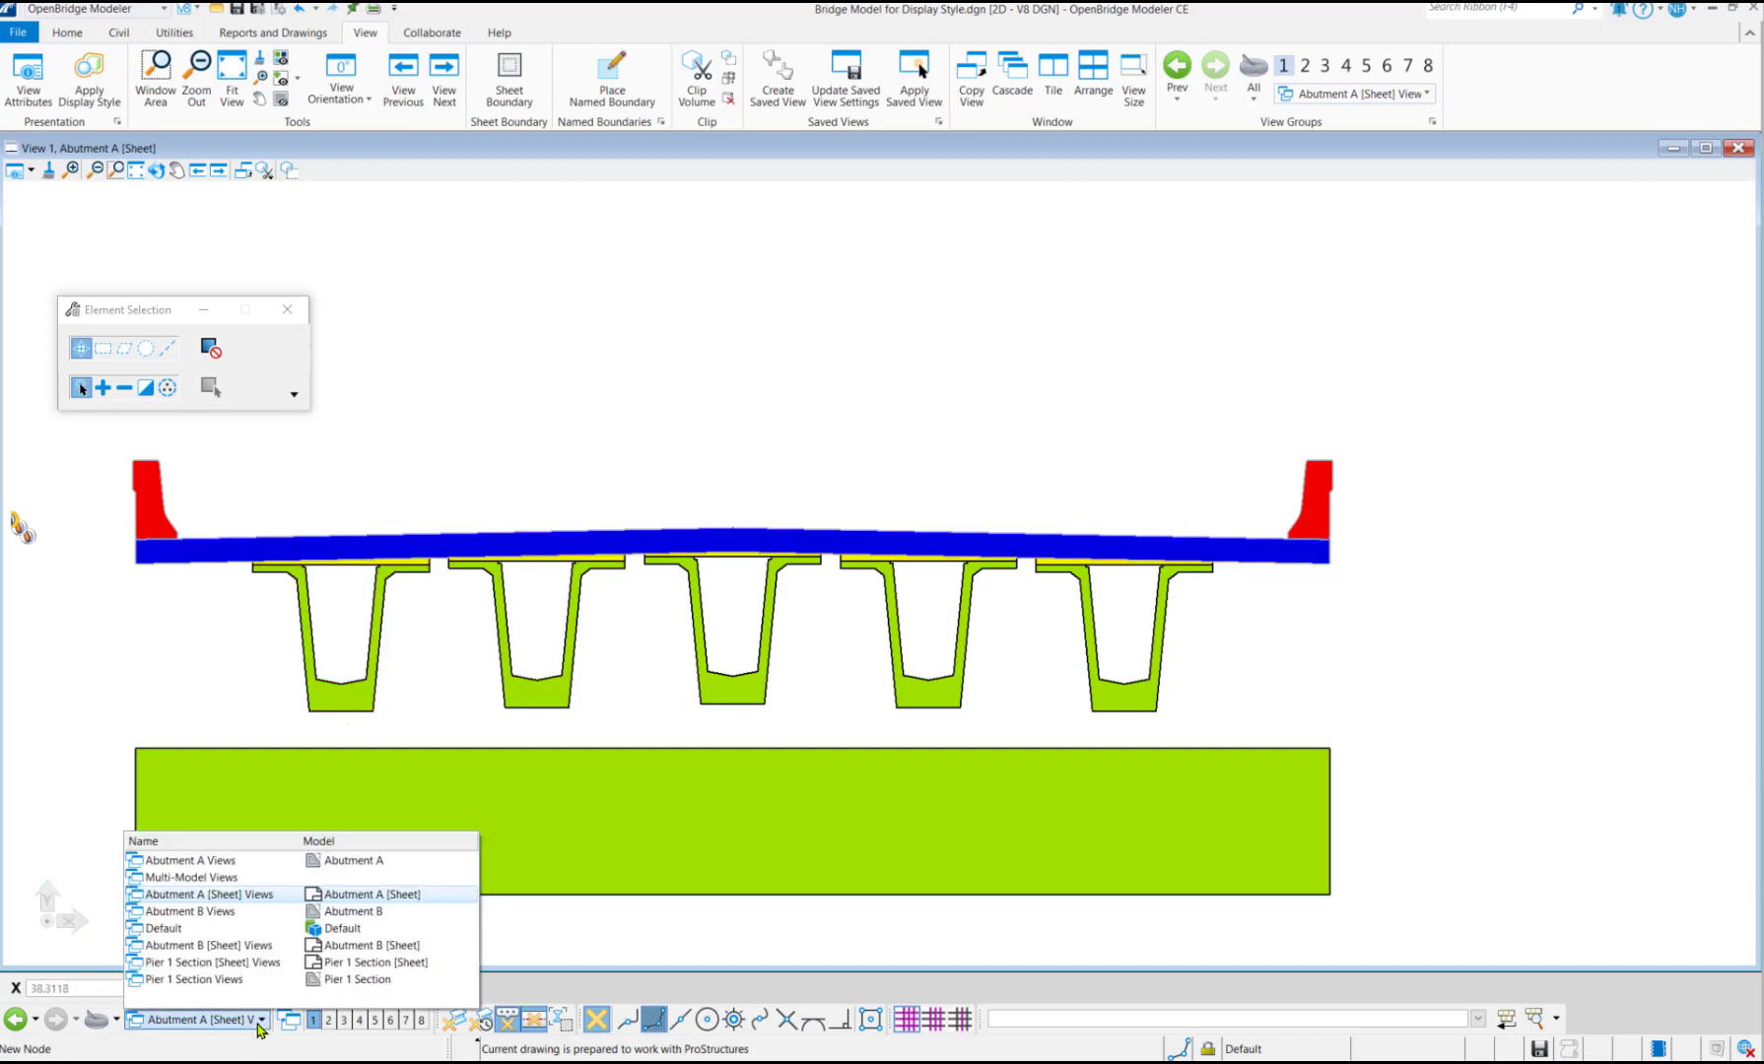
pyautogui.click(192, 861)
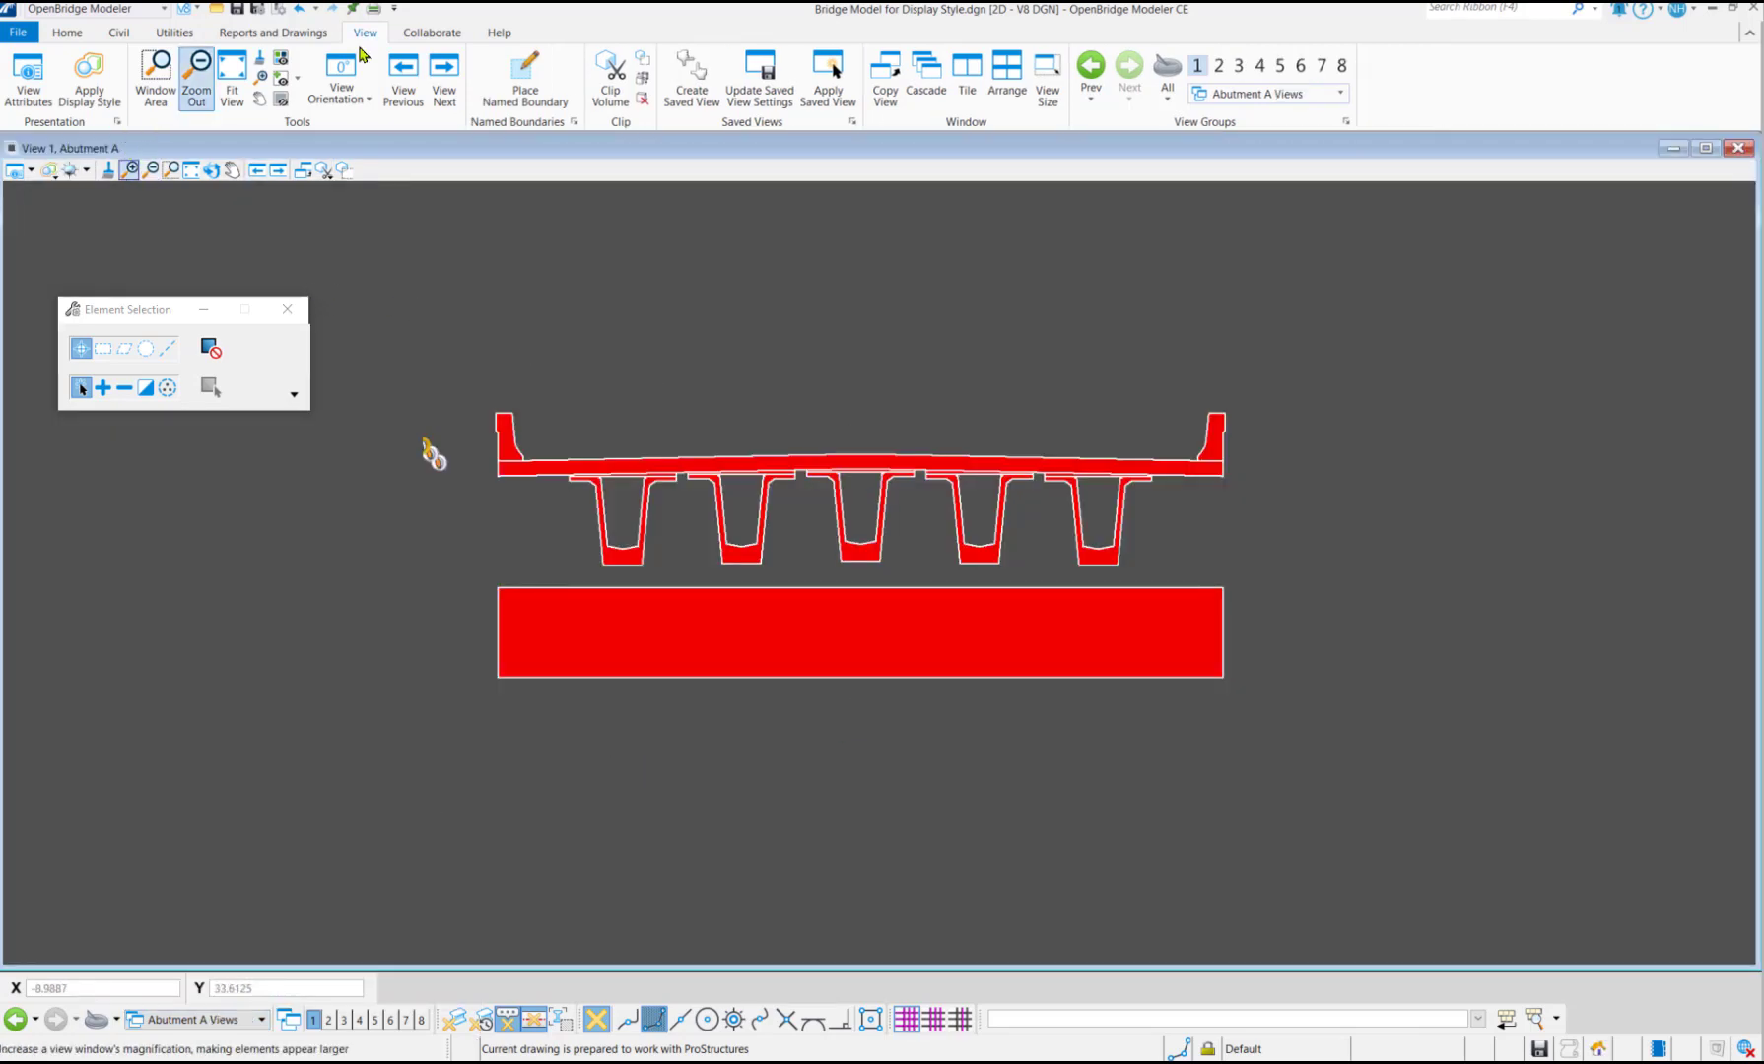
# Reopen the Cut Test display rules, examine the criteria of the first rule in Test Rules, and inspect the drawing's colours
pyautogui.click(117, 121)
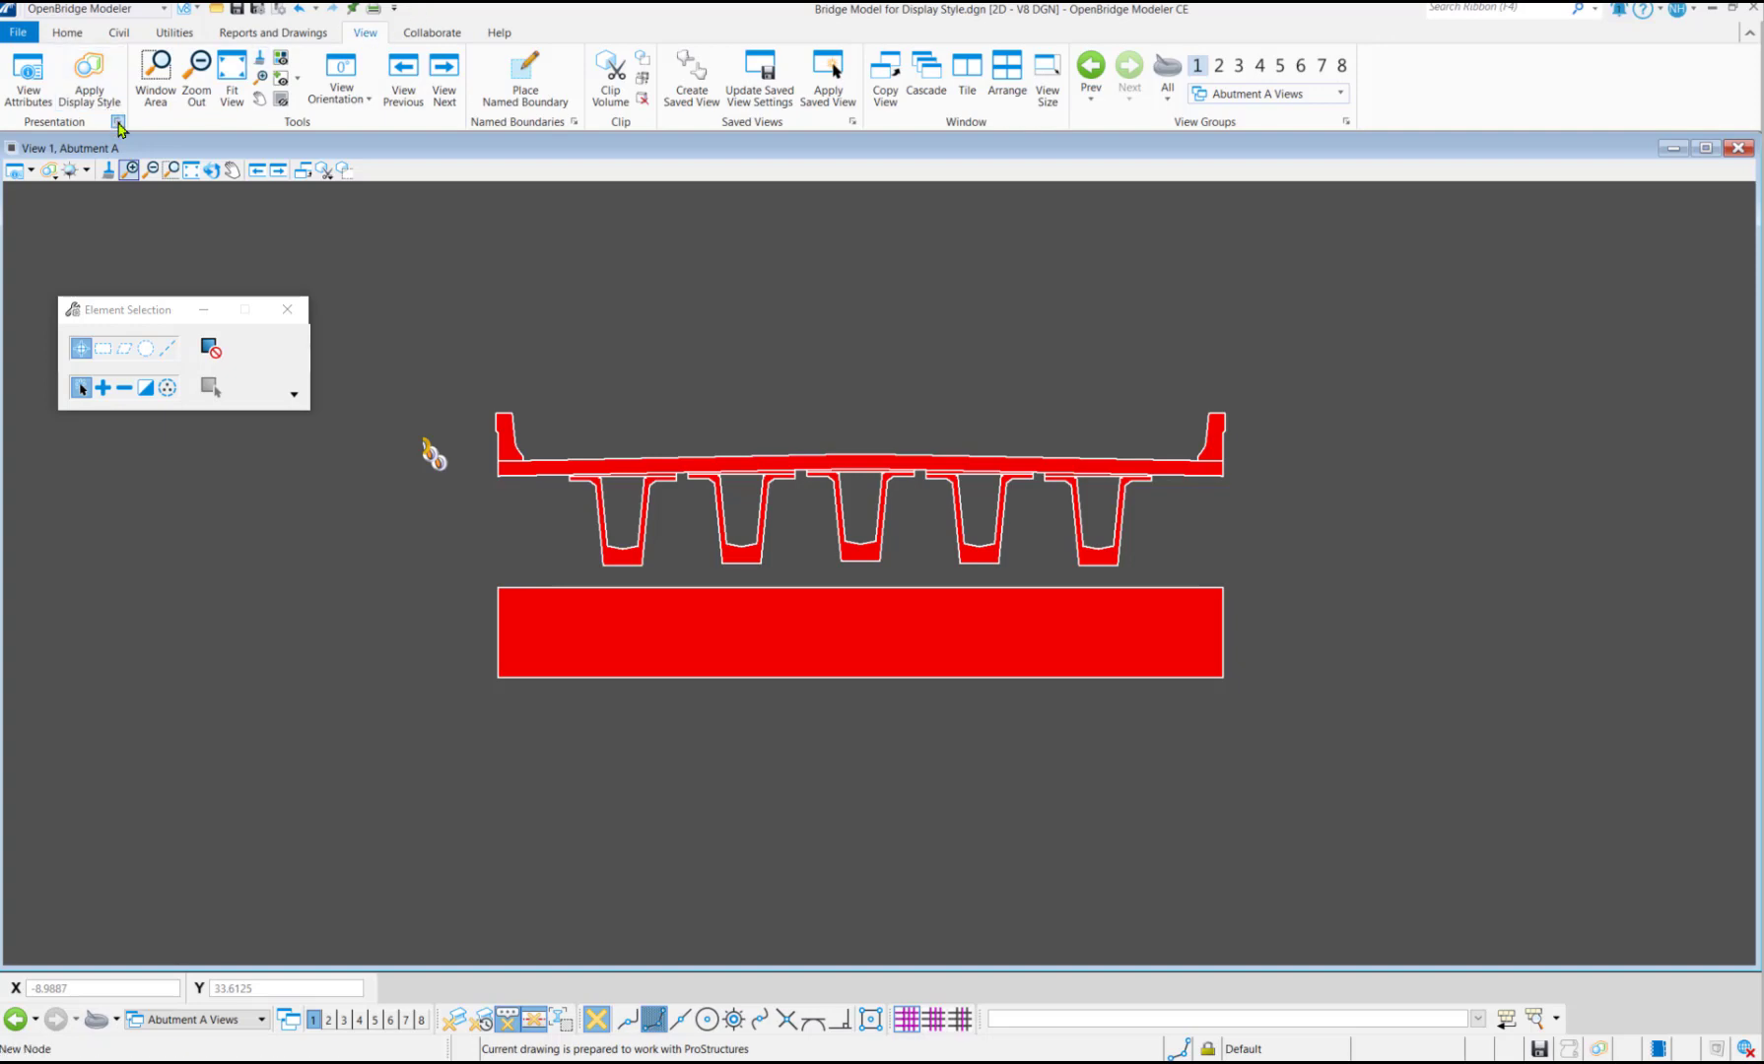
pyautogui.click(122, 534)
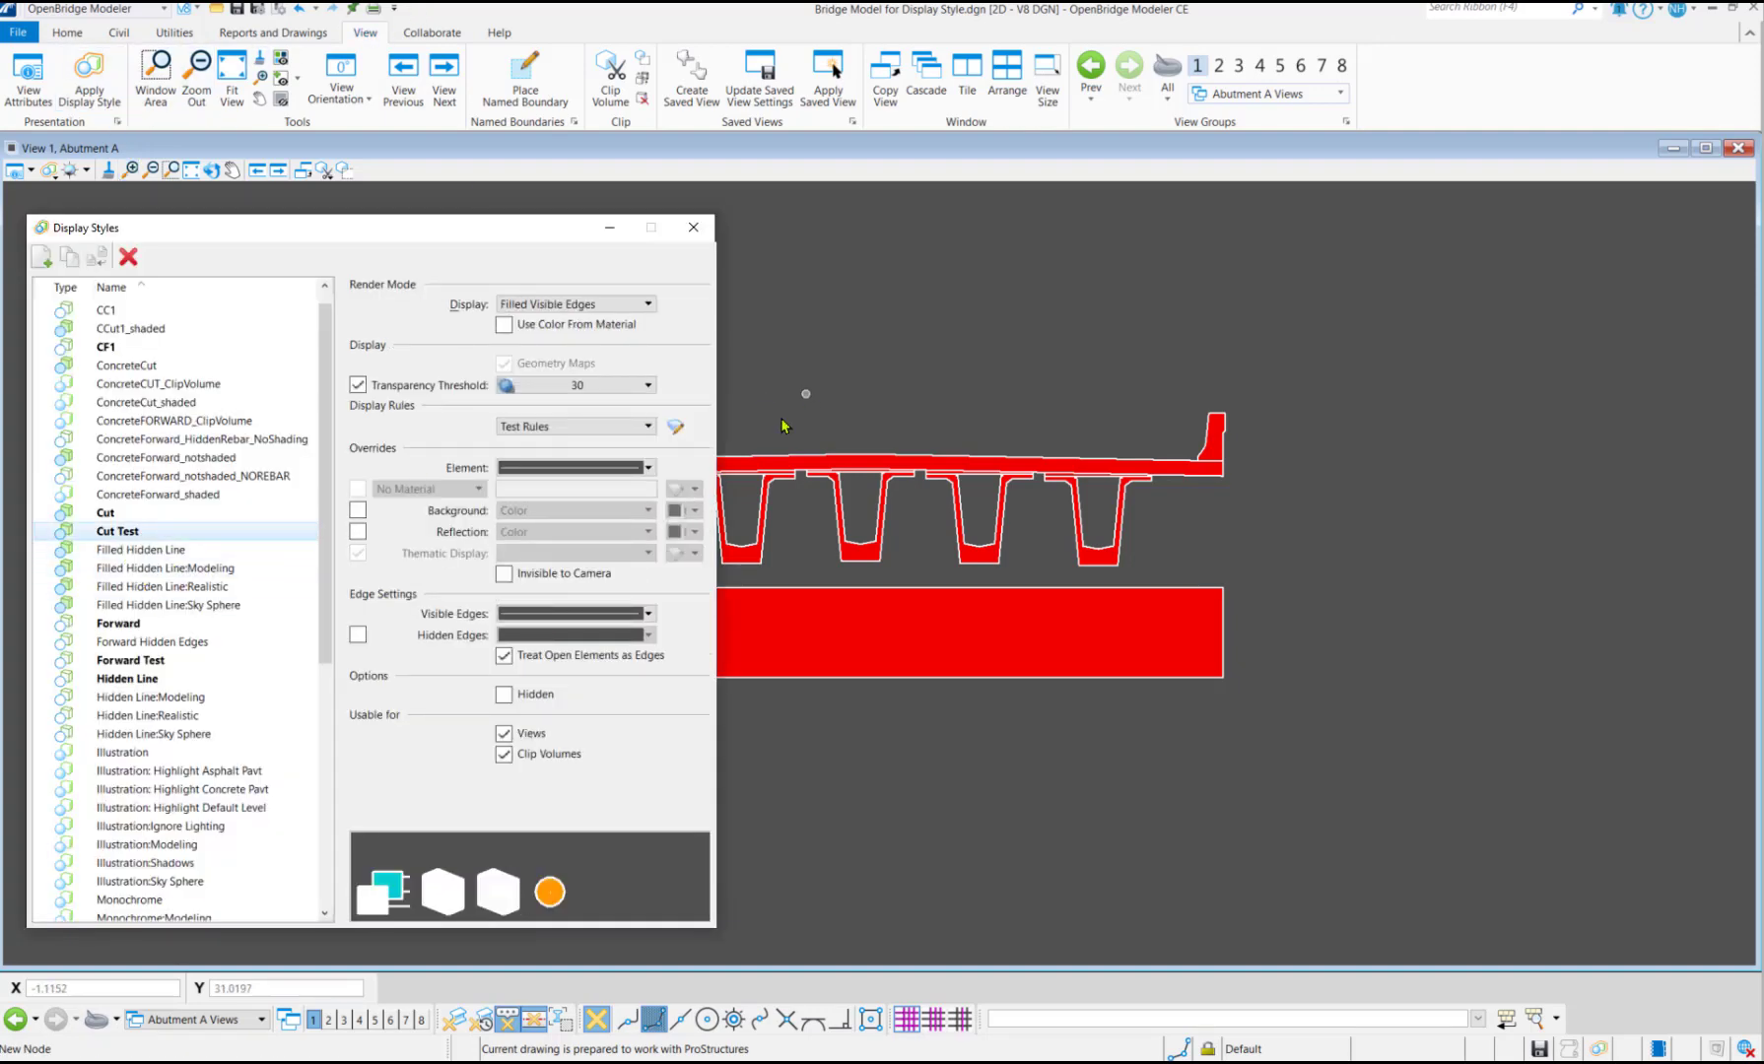
pyautogui.click(675, 426)
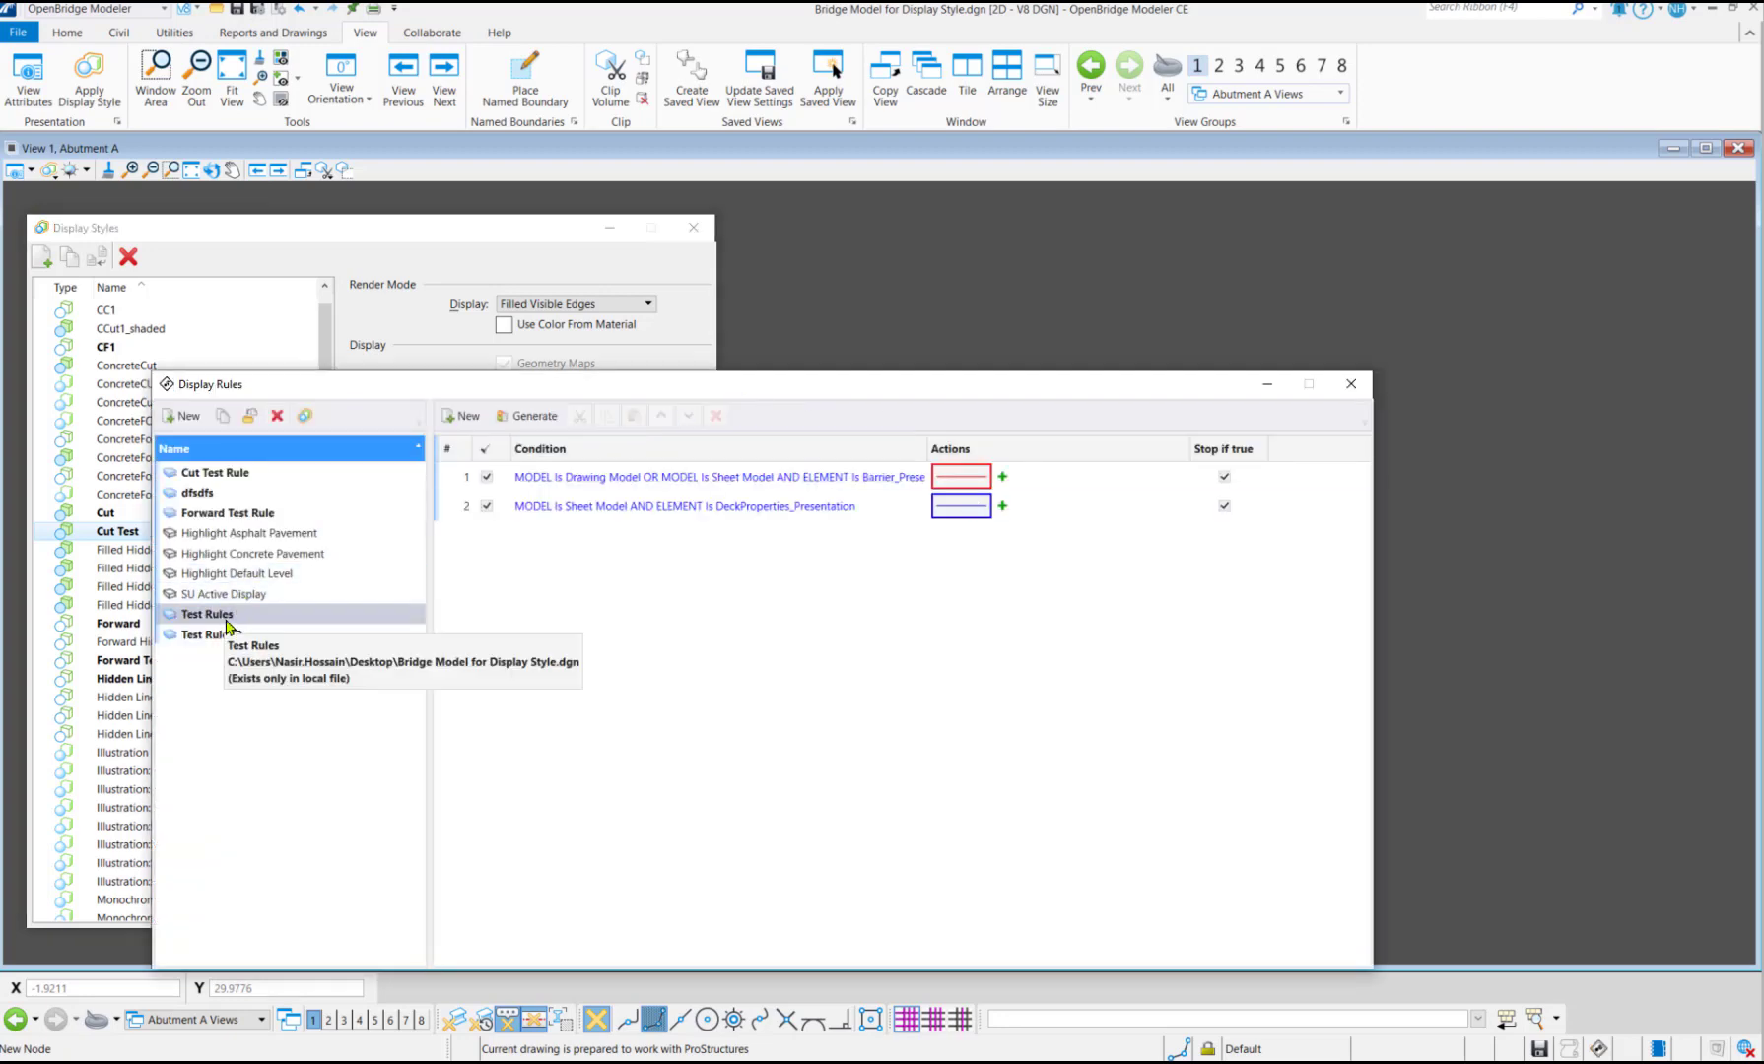
pyautogui.click(226, 620)
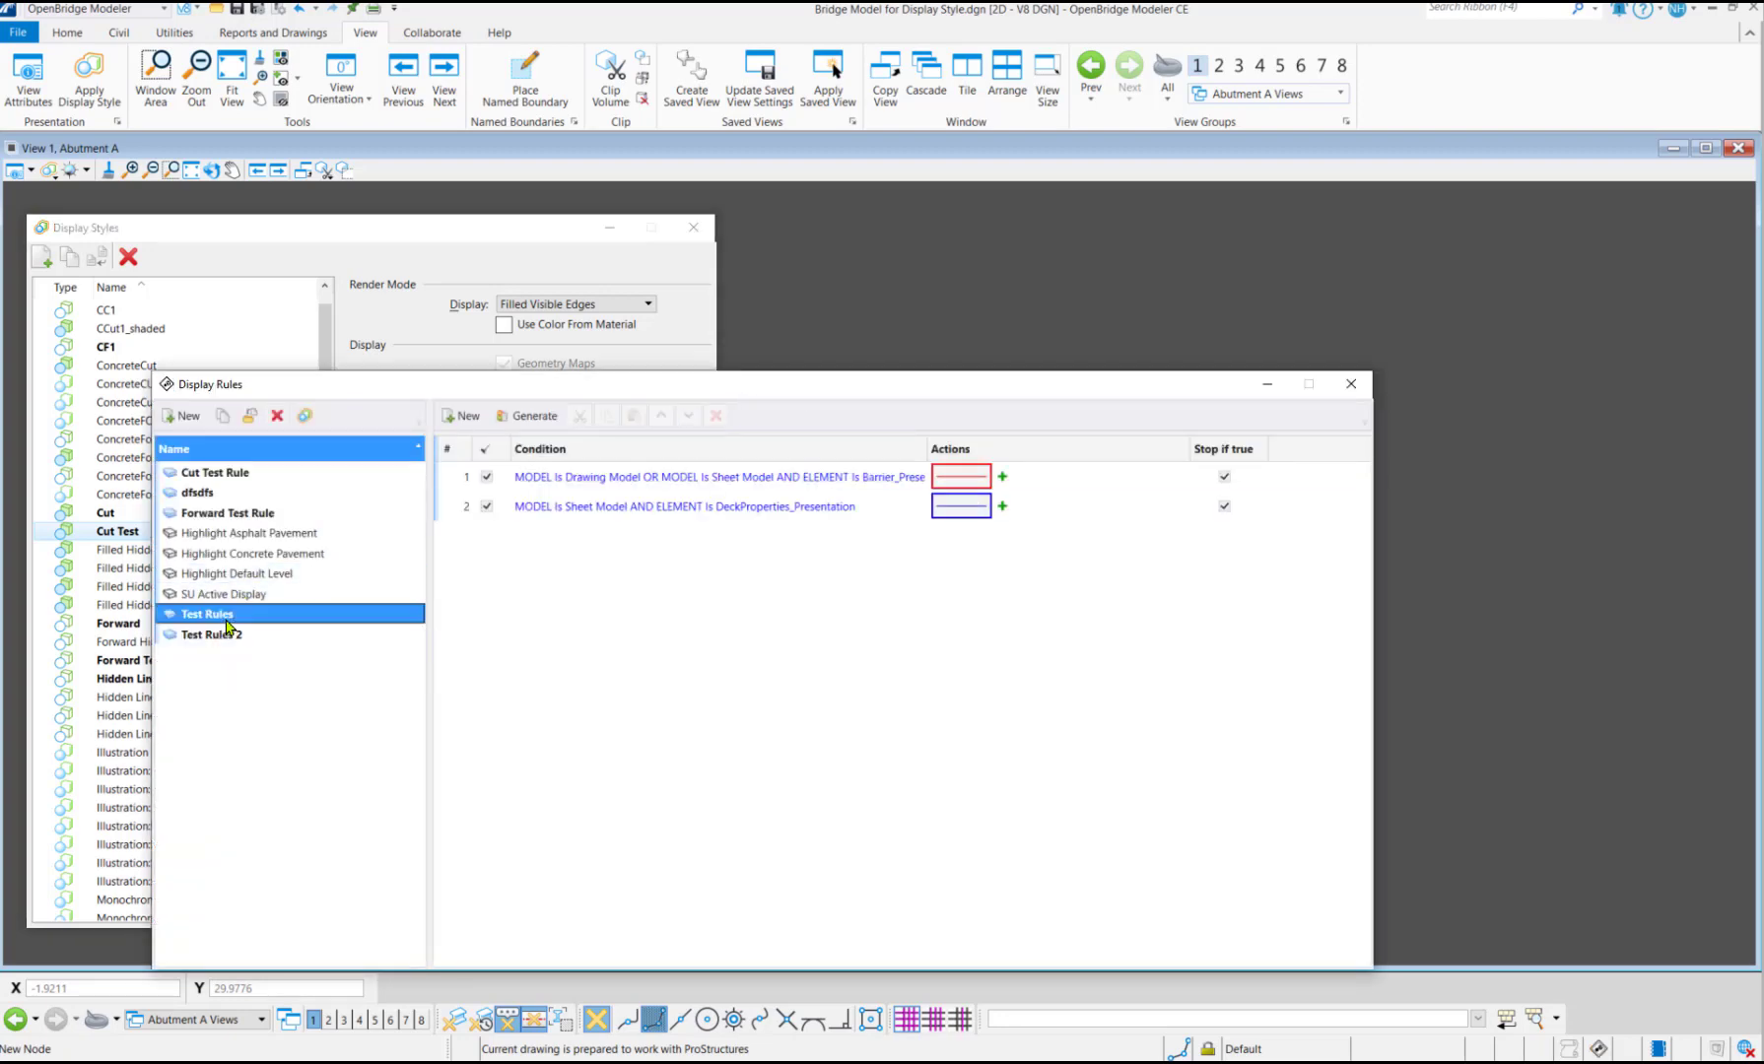
pyautogui.doubleClick(557, 480)
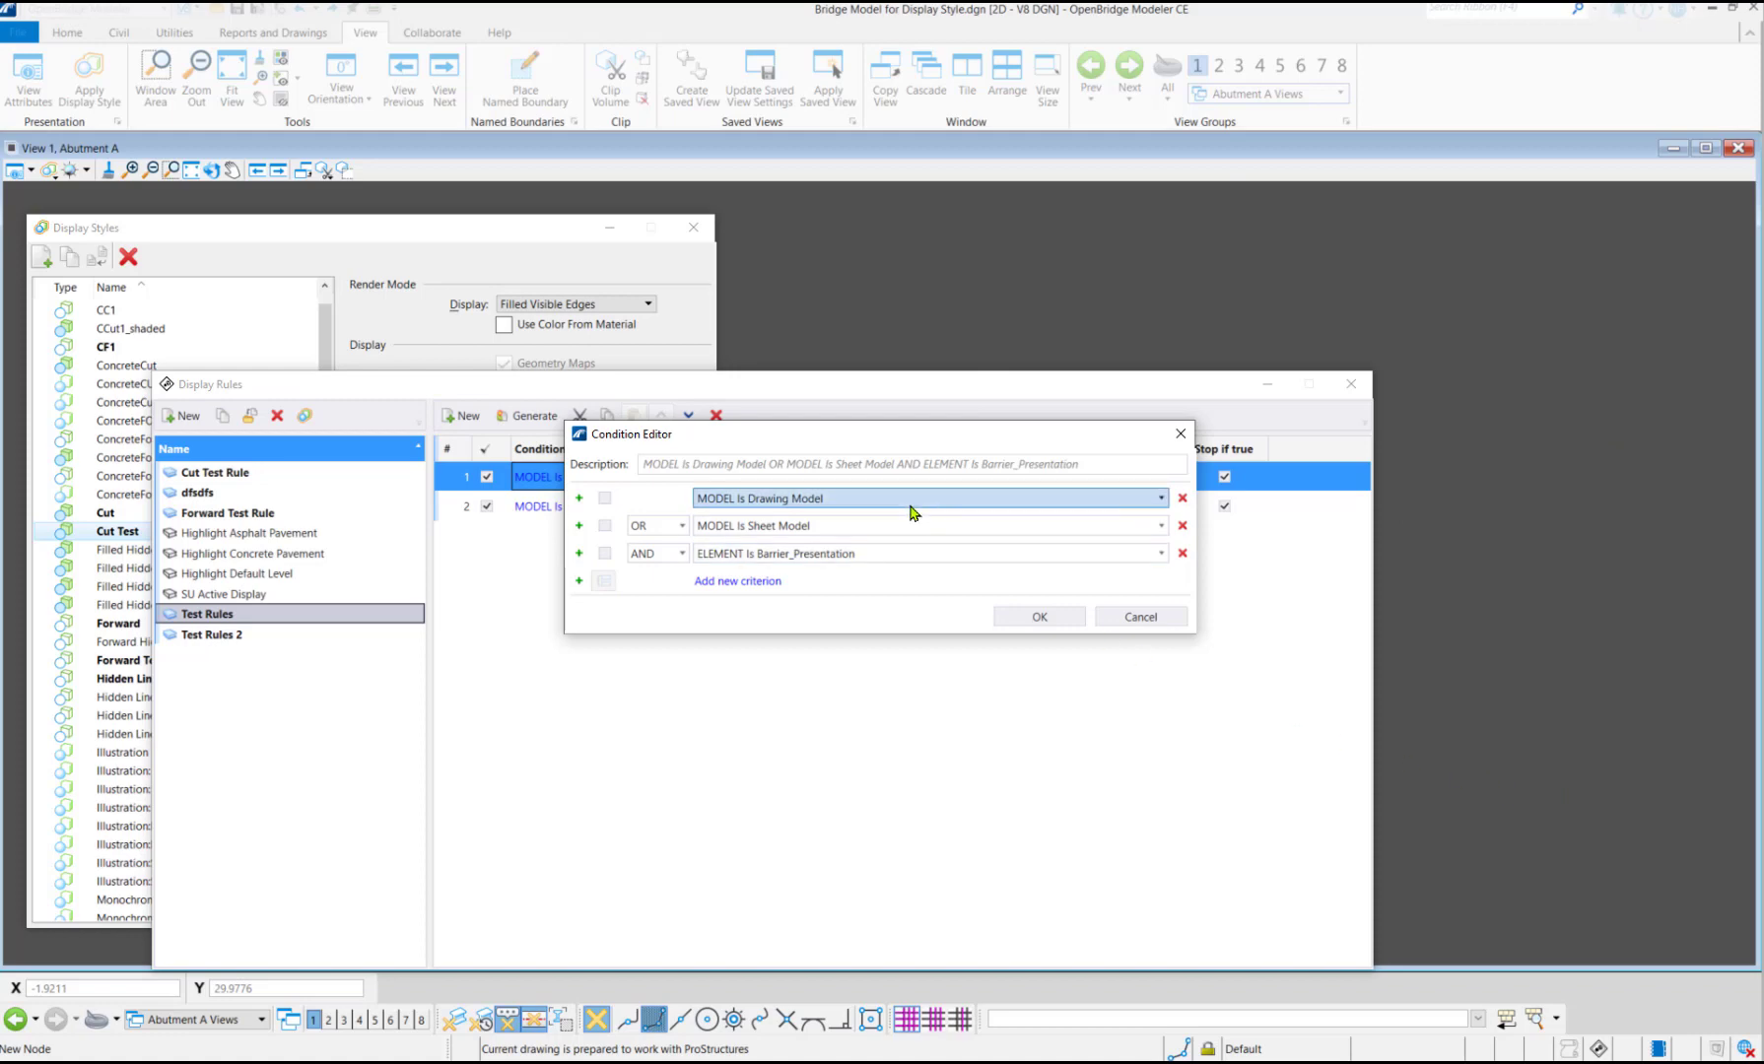
pyautogui.click(1180, 434)
pyautogui.click(1351, 384)
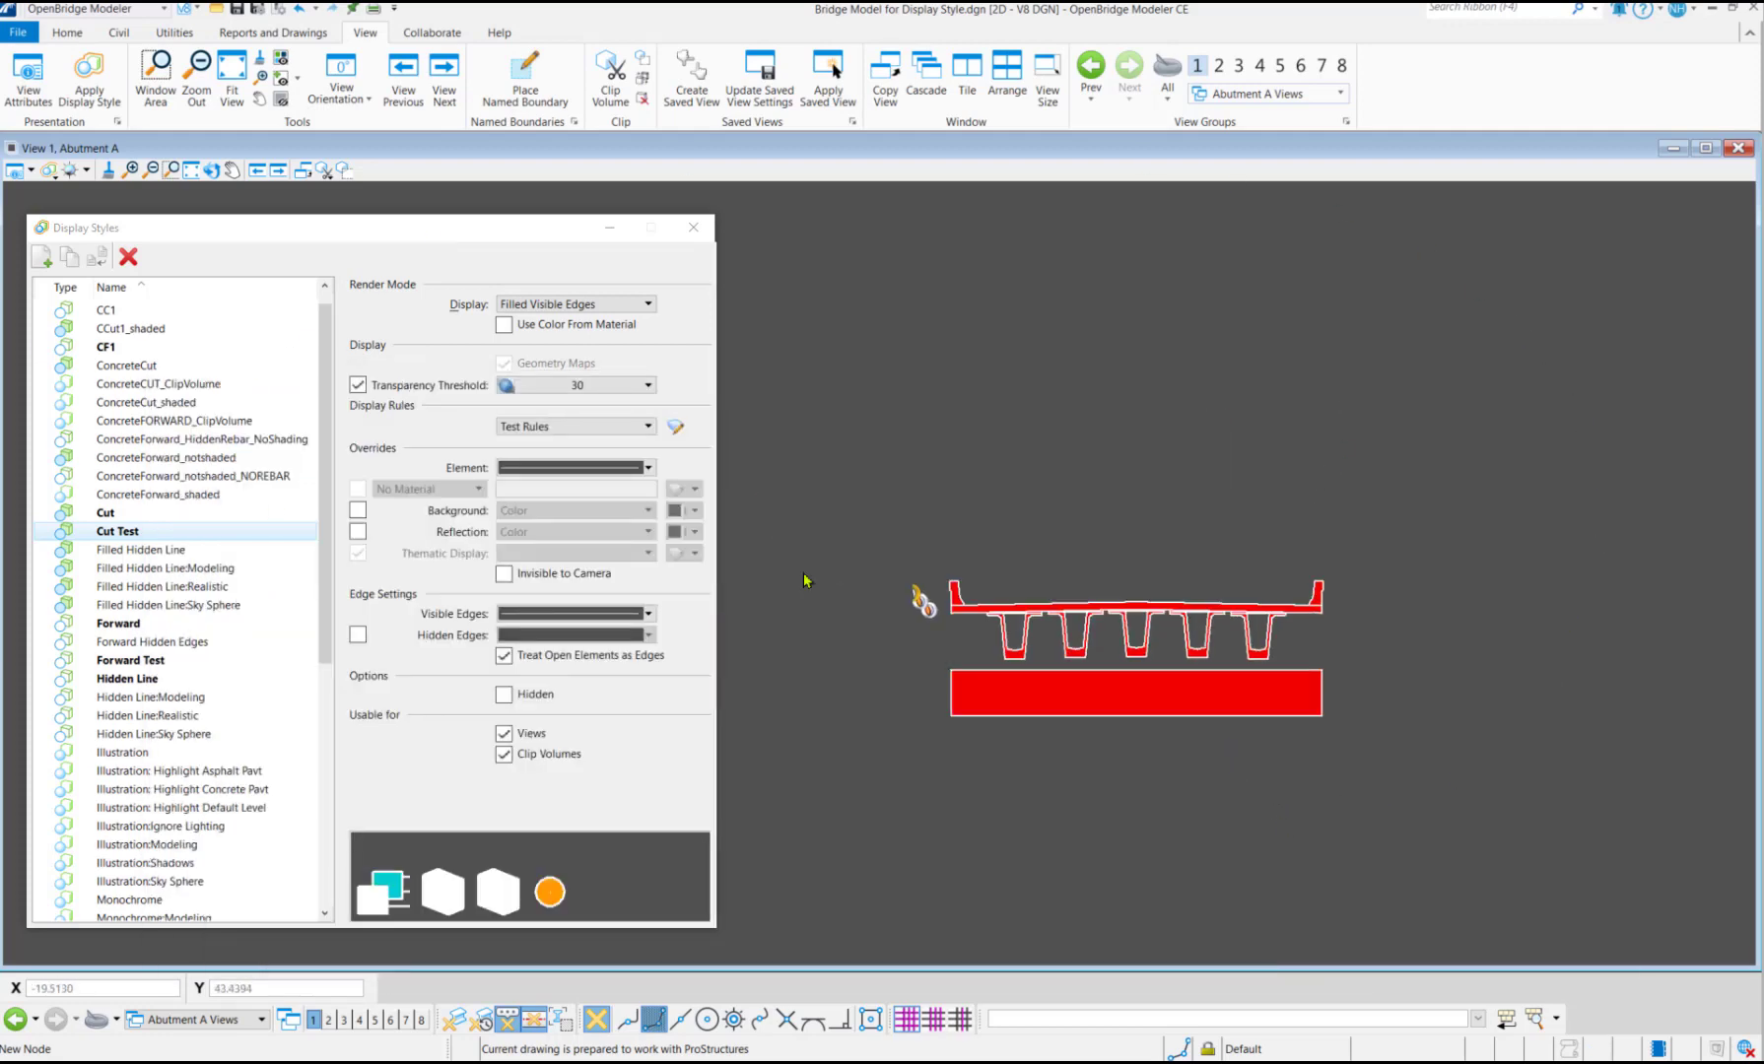
pyautogui.scroll(3, 1107, 776)
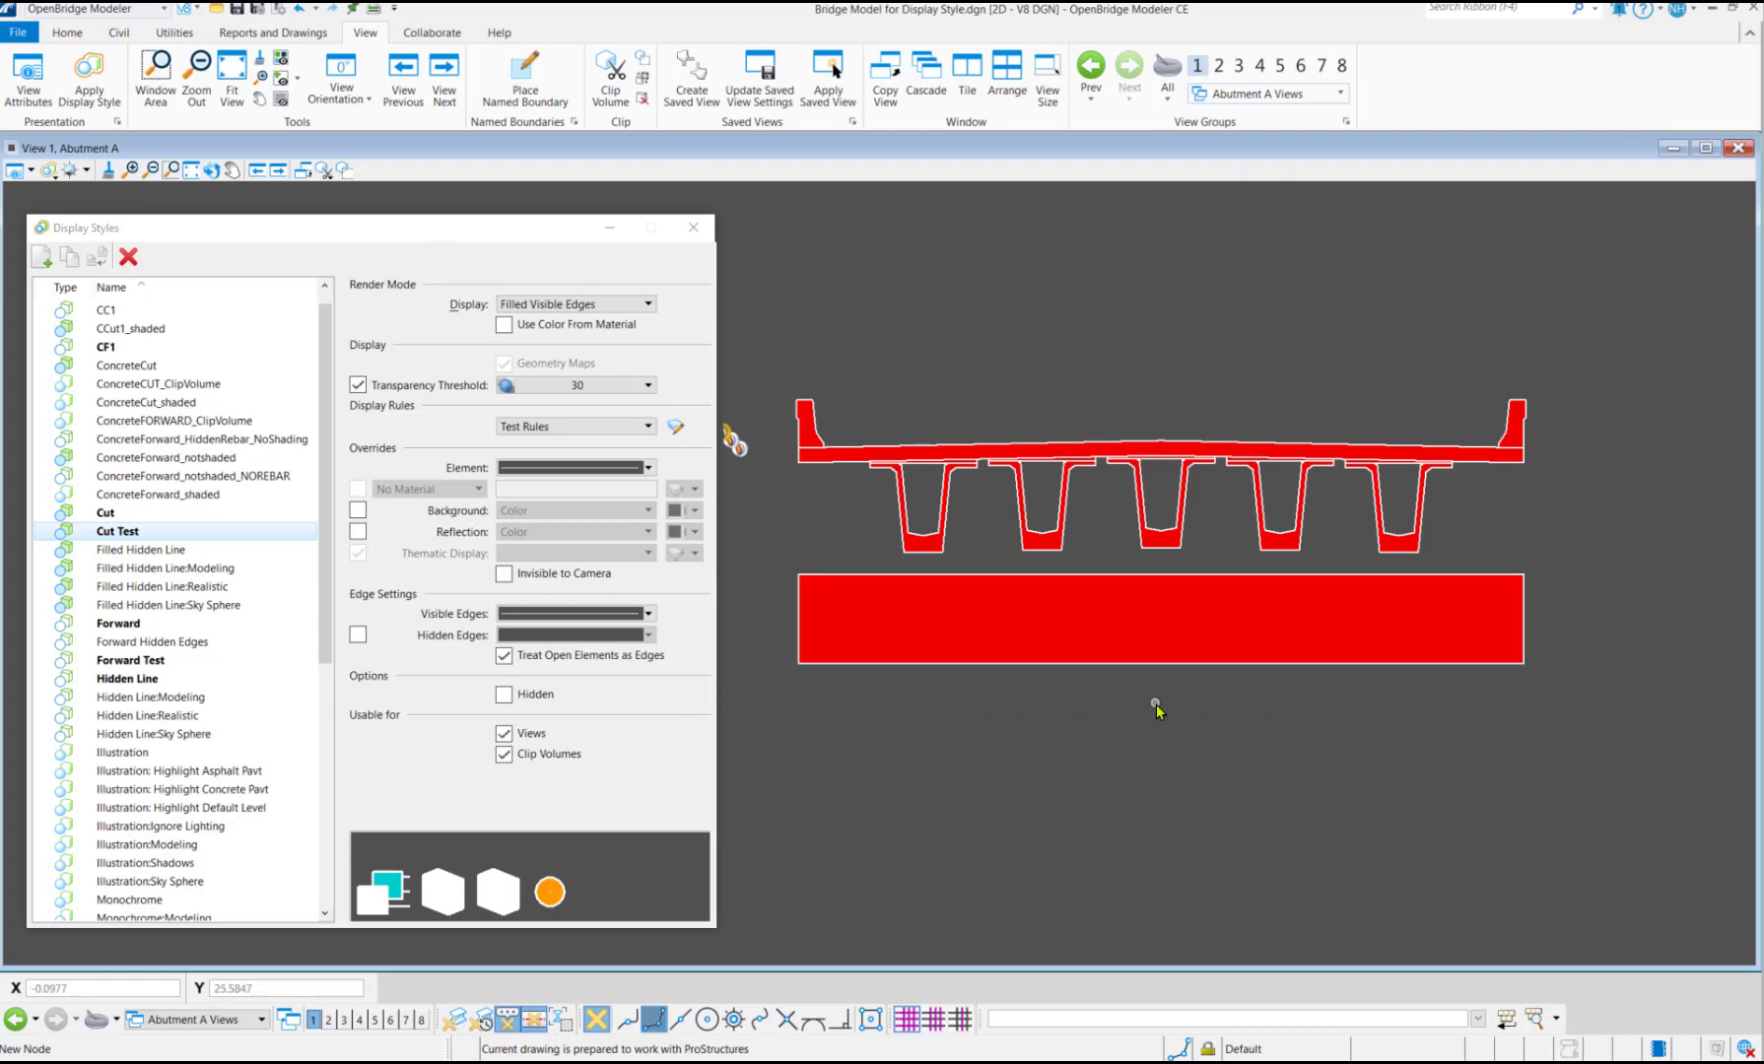
# Review the model and element criteria of the Barrier_Presentation rule once more and close the display rules
pyautogui.click(673, 428)
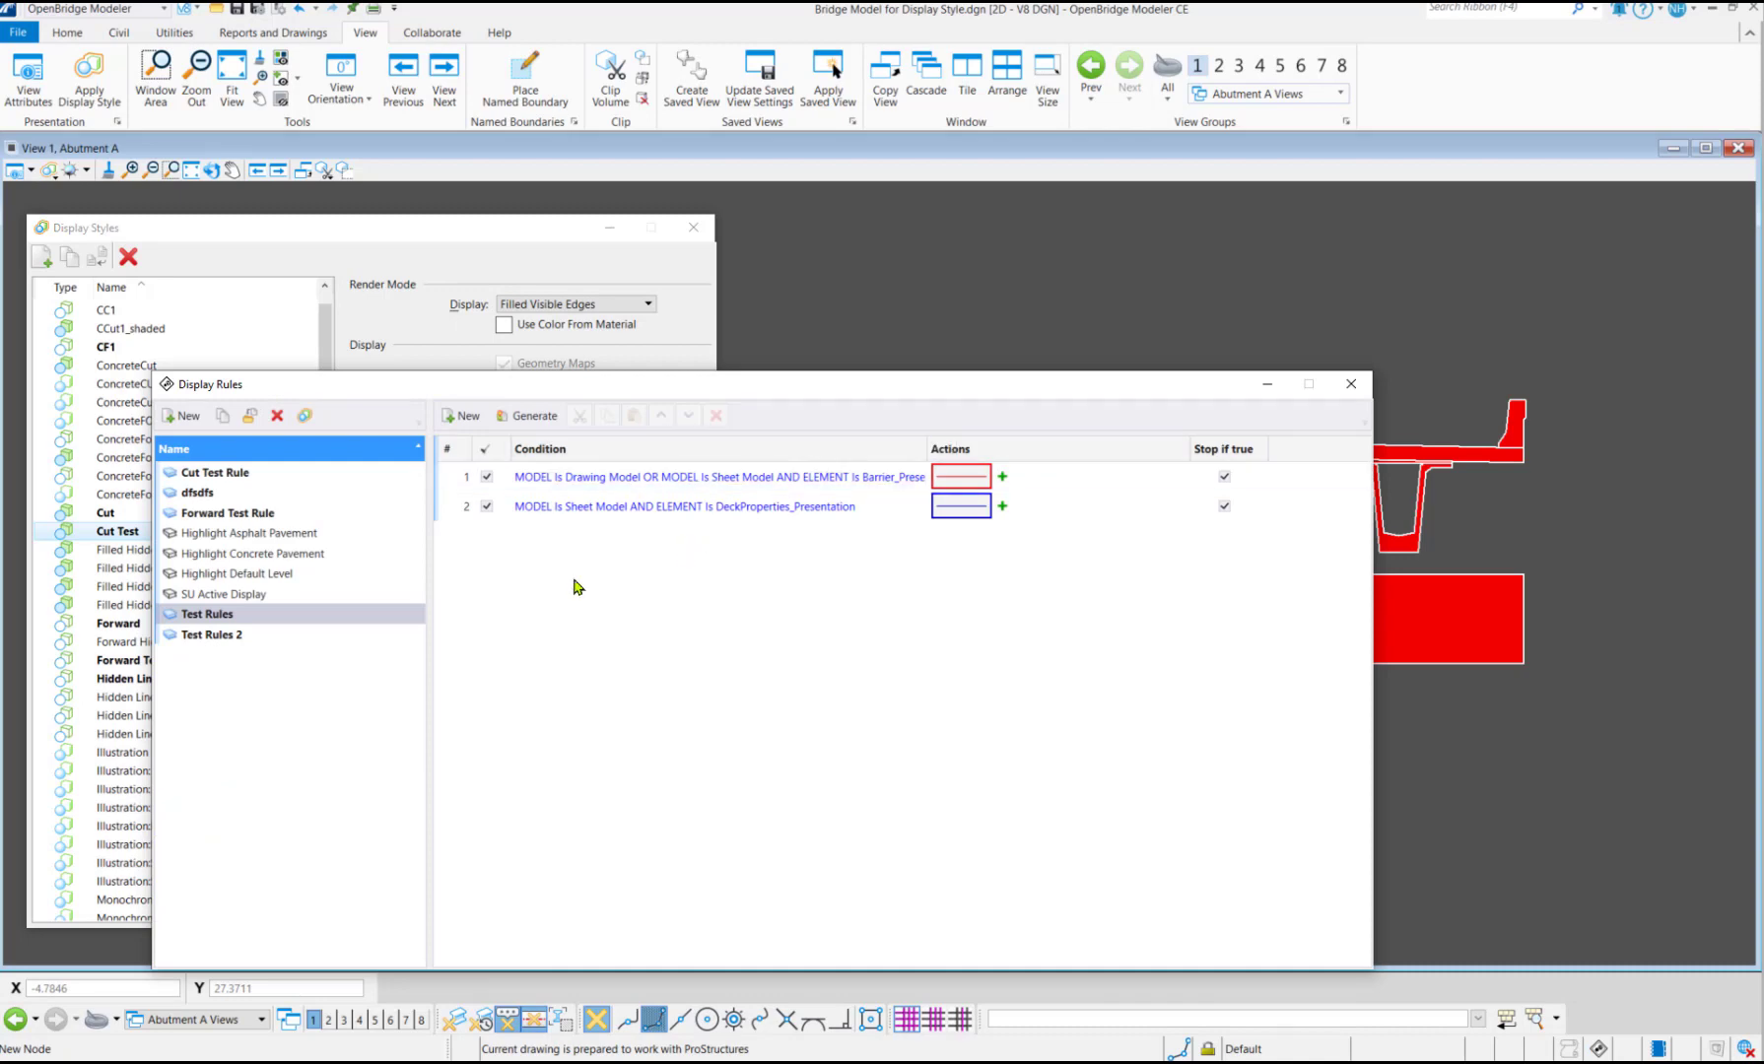
pyautogui.click(600, 498)
pyautogui.doubleClick(602, 478)
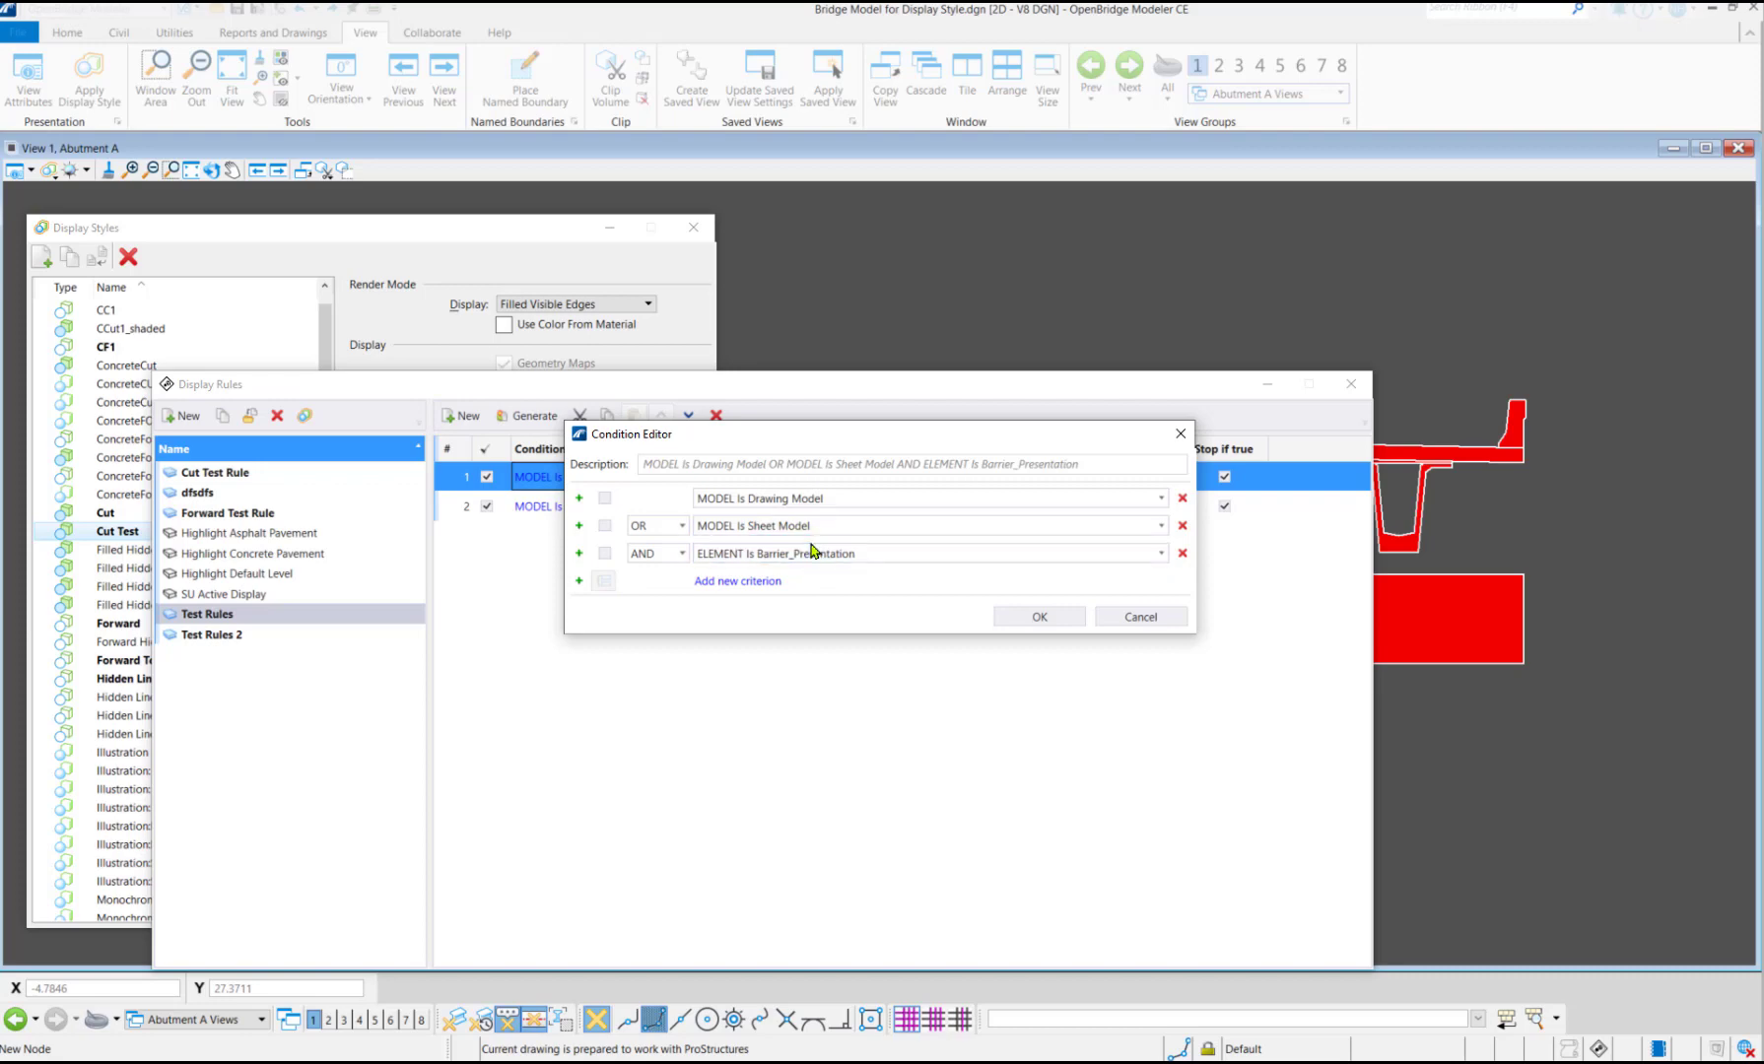
pyautogui.click(1181, 433)
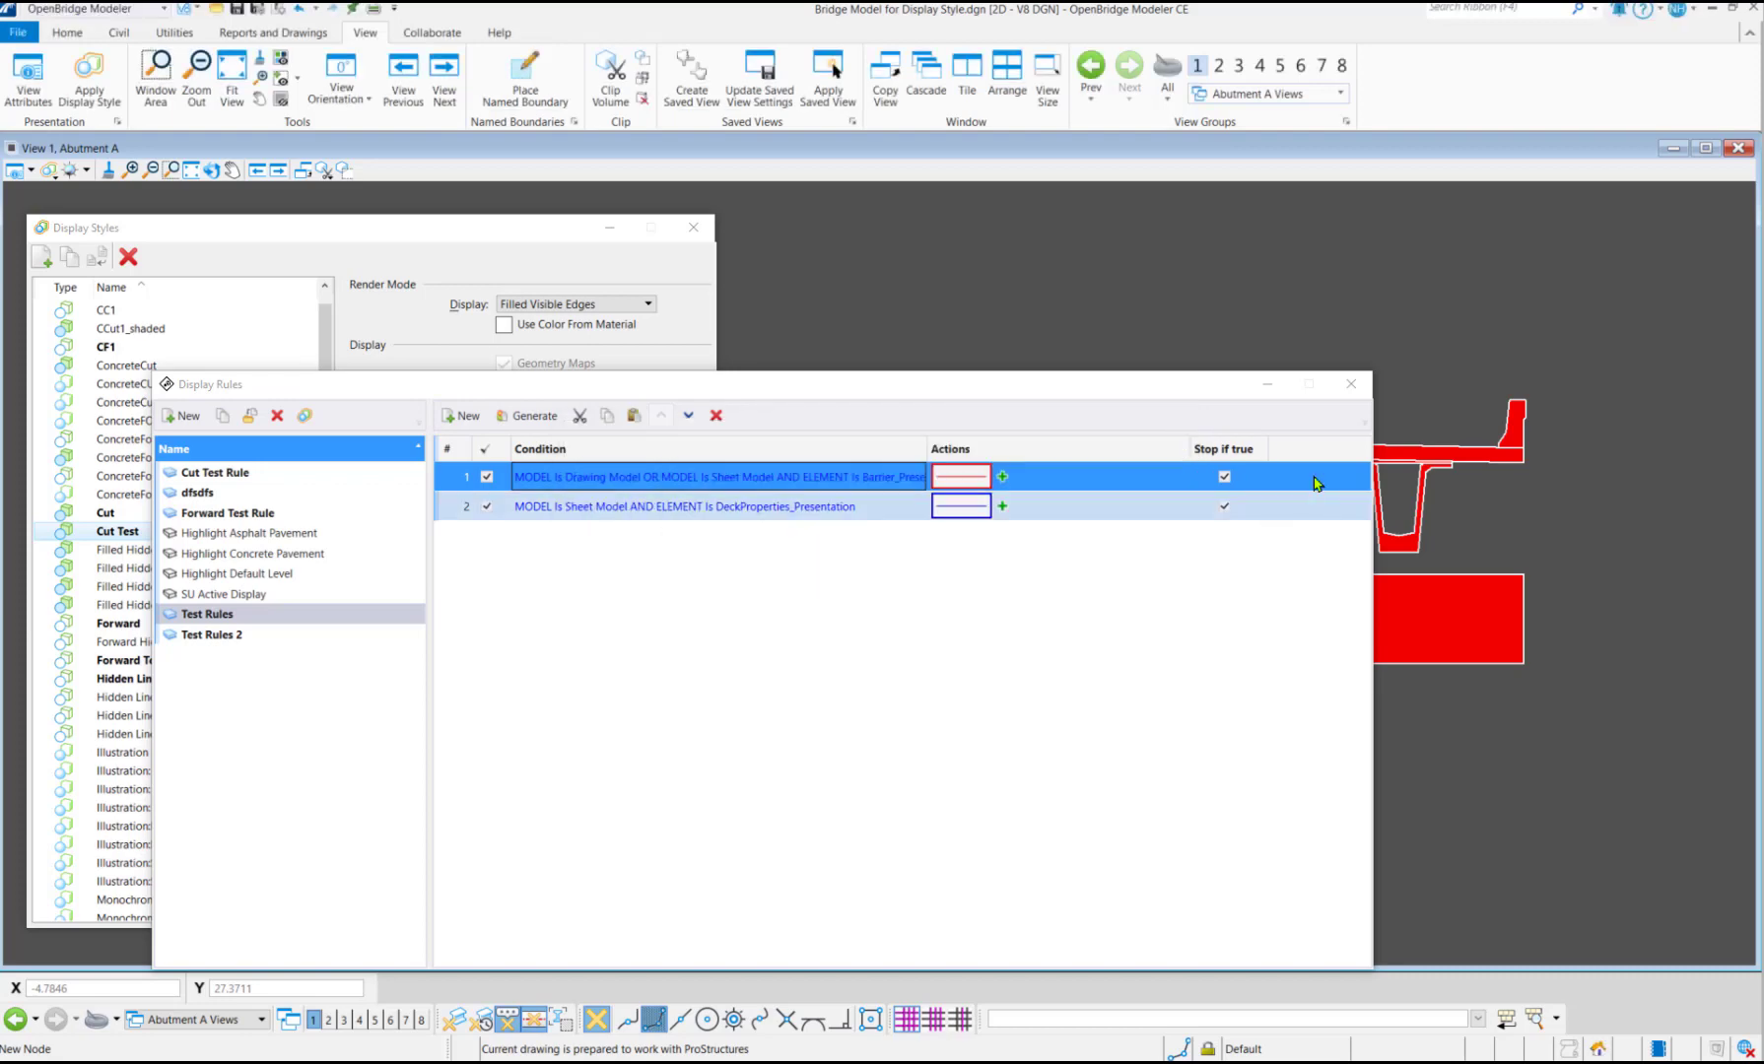
pyautogui.click(1351, 383)
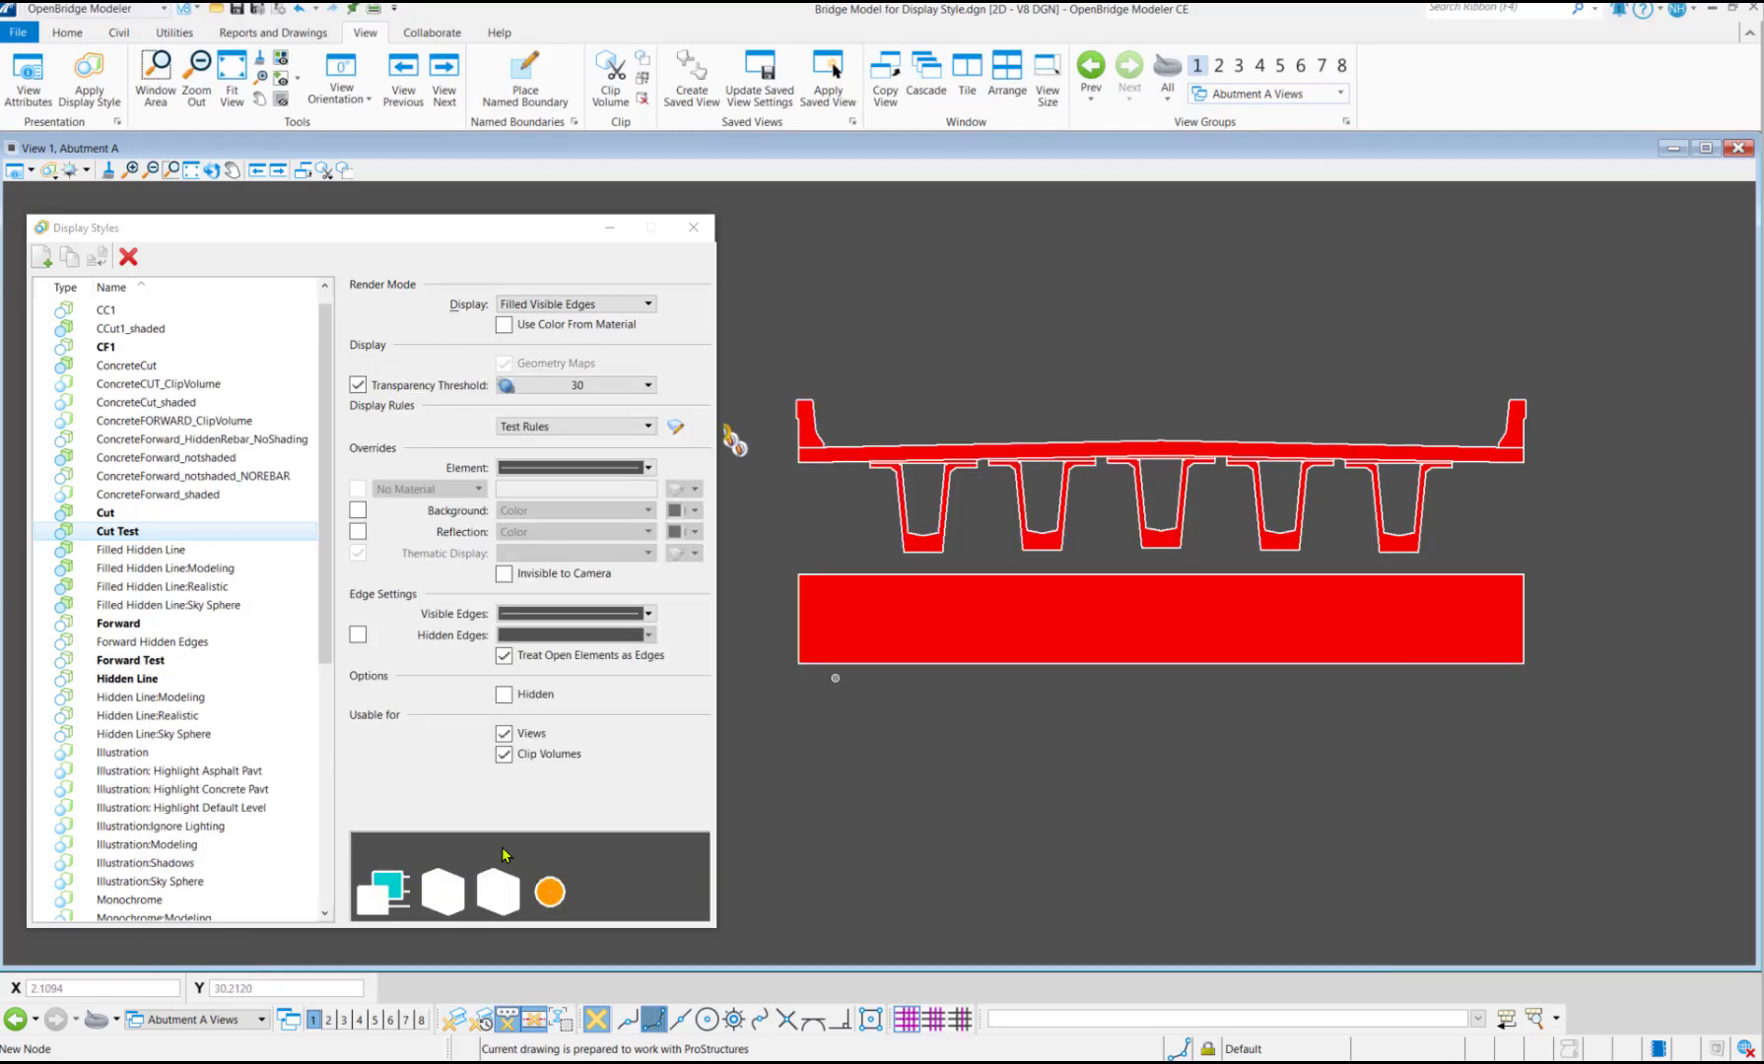
# Compare element colours between the Abutment A [Sheet] Views and Abutment A Views groups while Cut Test uses Test Rules
pyautogui.click(261, 1019)
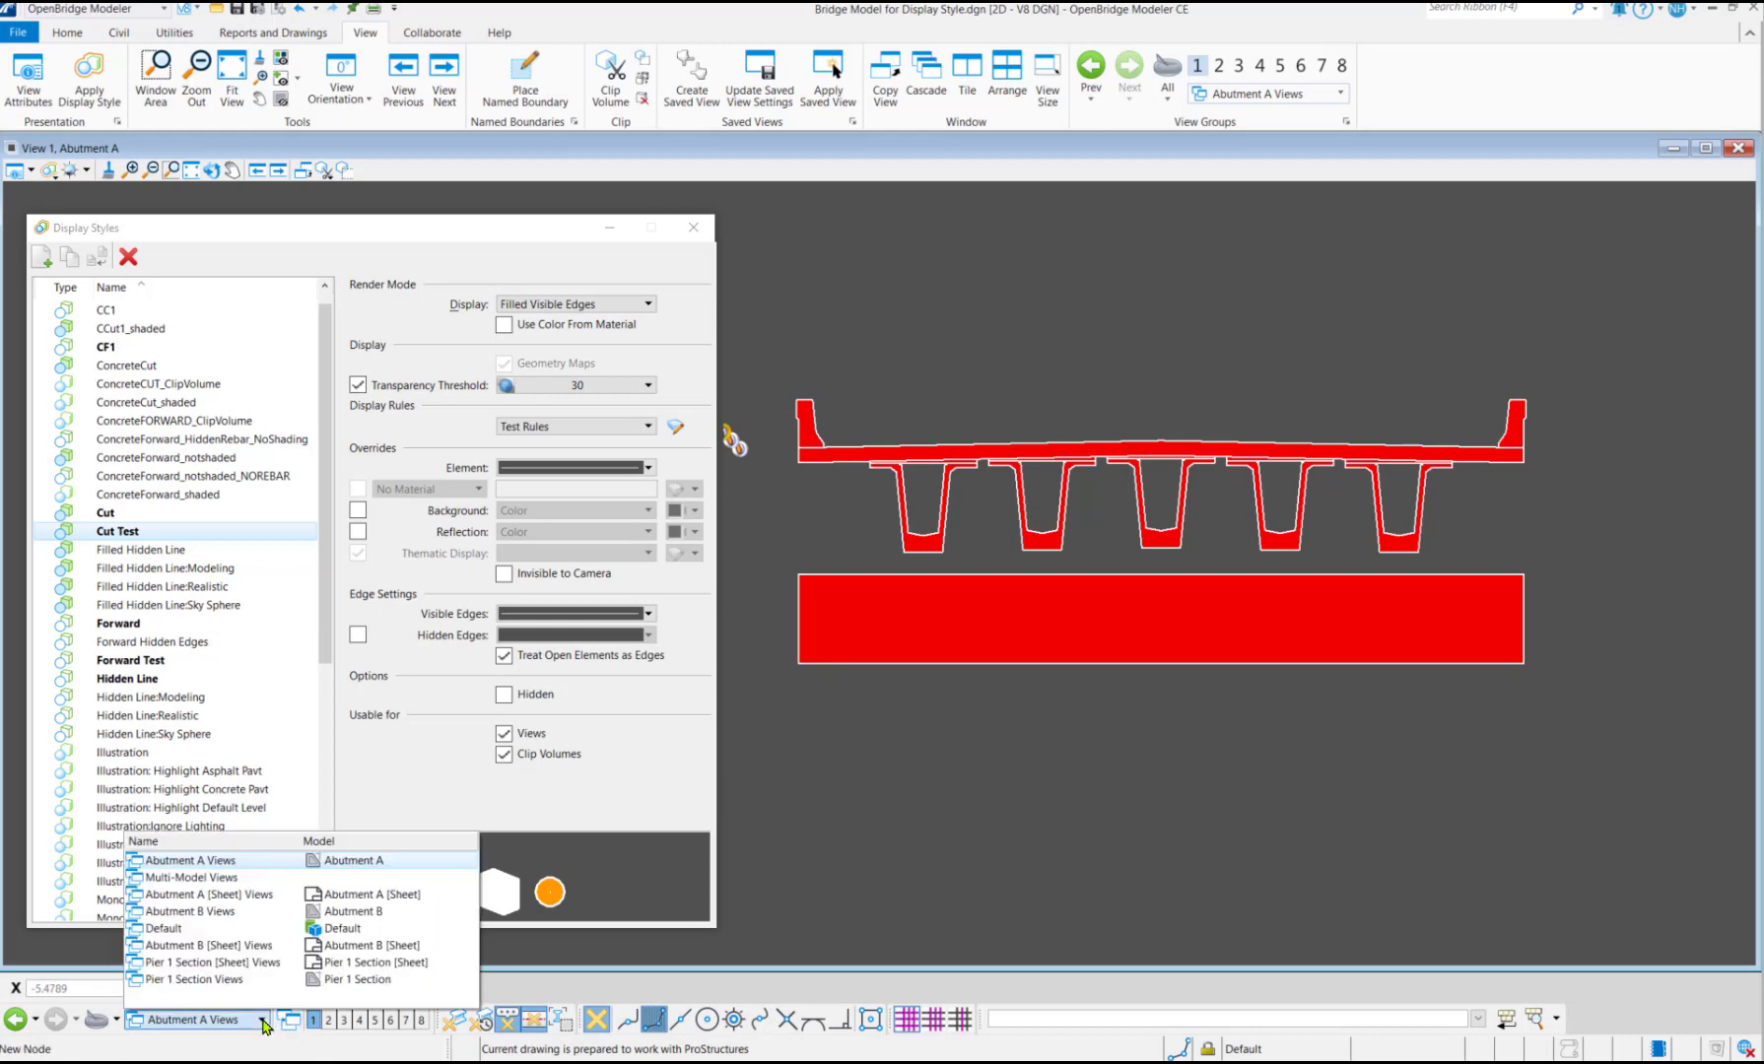
pyautogui.click(246, 895)
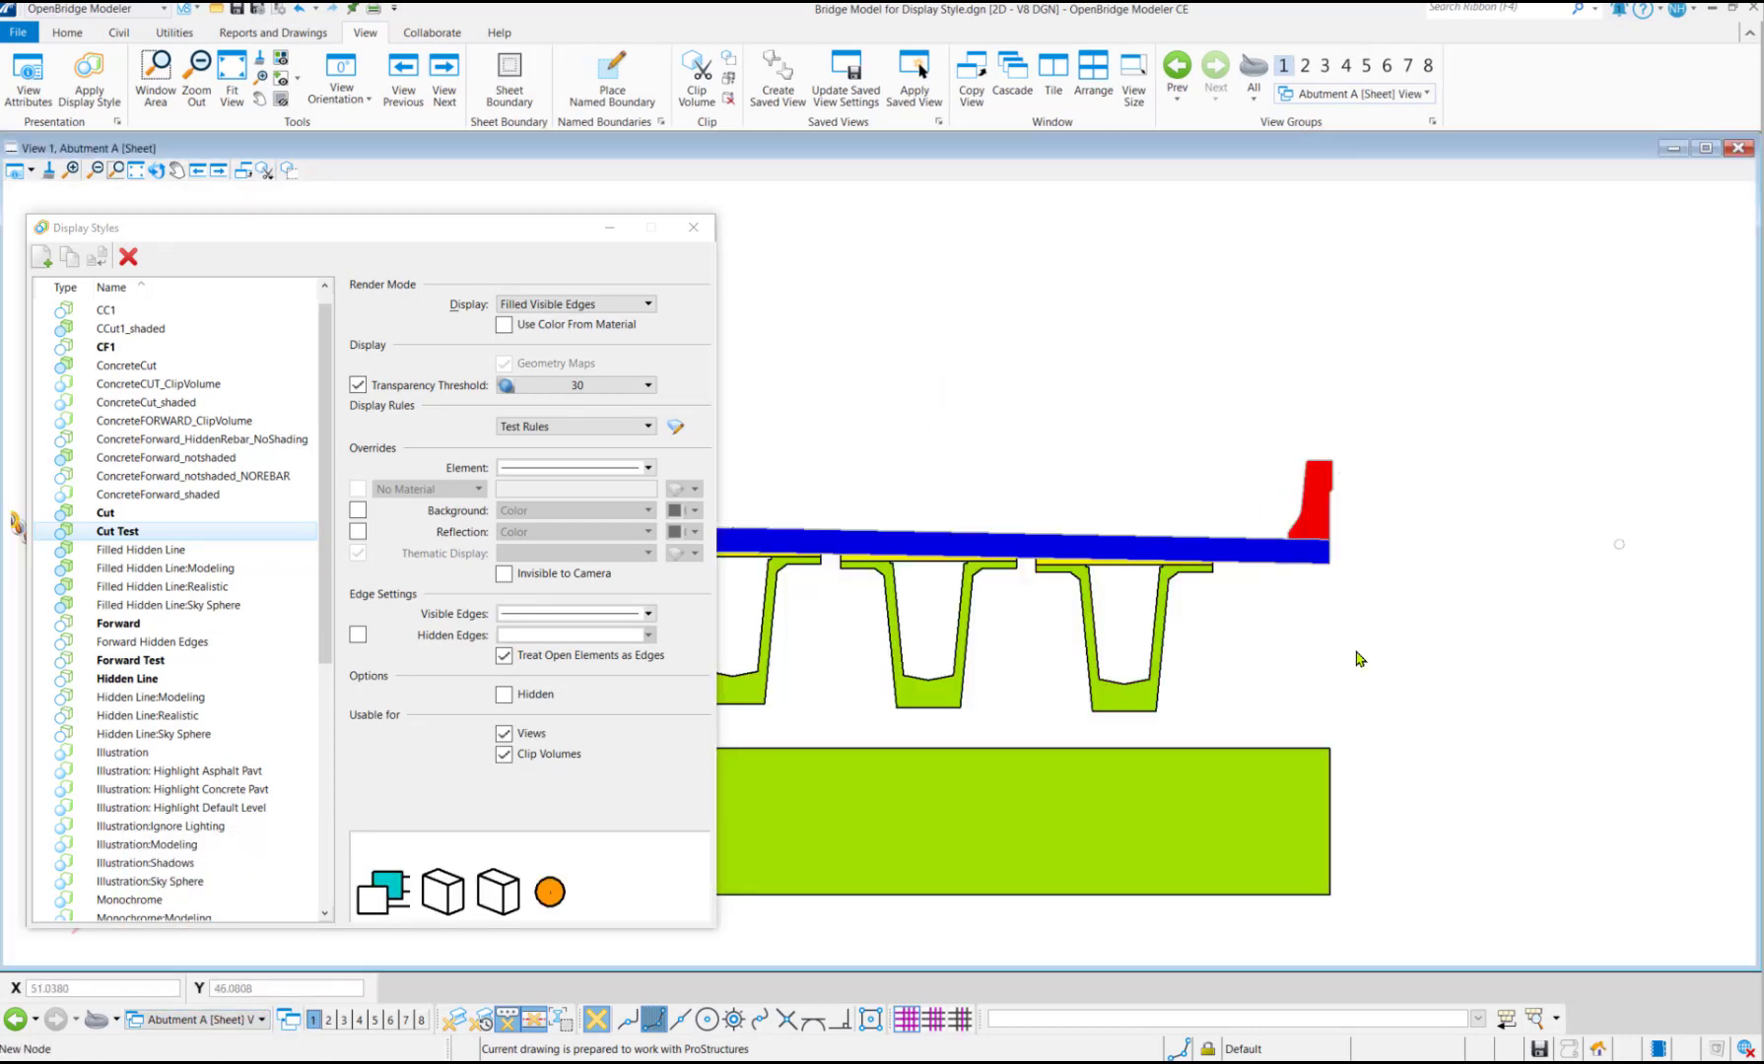
pyautogui.moveTo(1323, 508)
pyautogui.click(262, 1020)
pyautogui.click(177, 863)
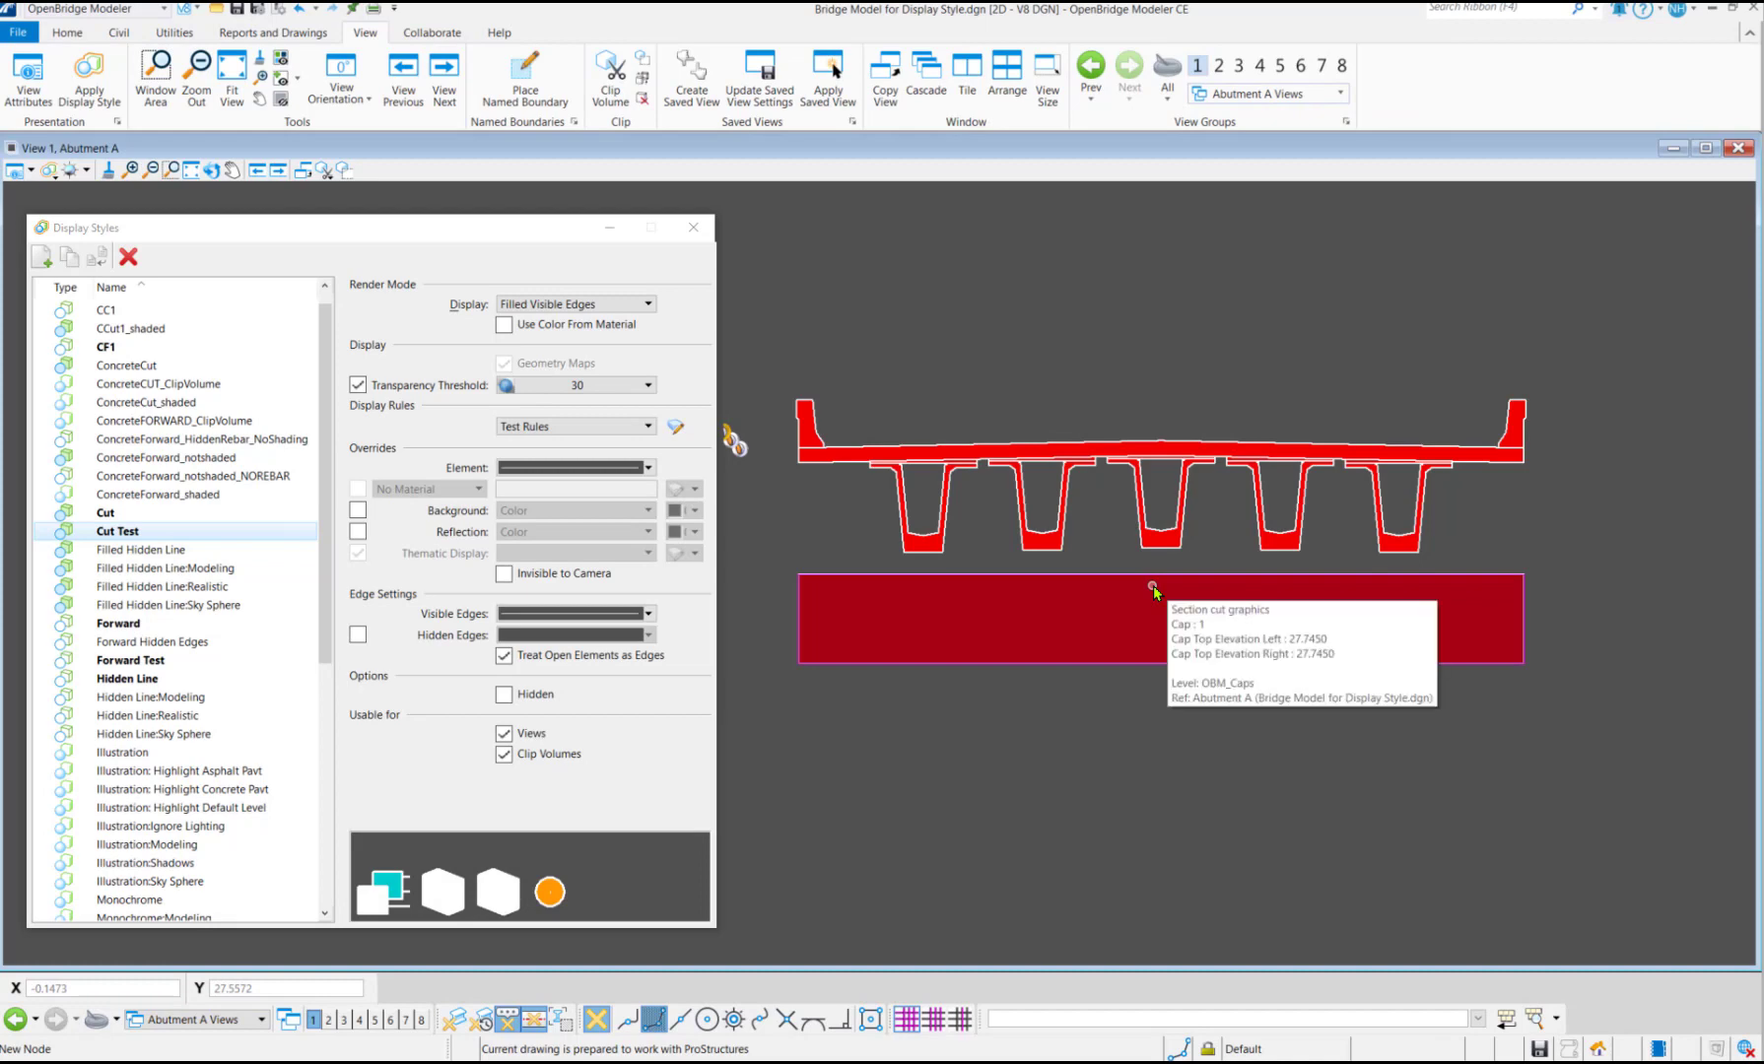
# Examine the criteria of the first rule in the Test Rules 2 display rule set, leaving the condition and rules unchanged
pyautogui.click(675, 426)
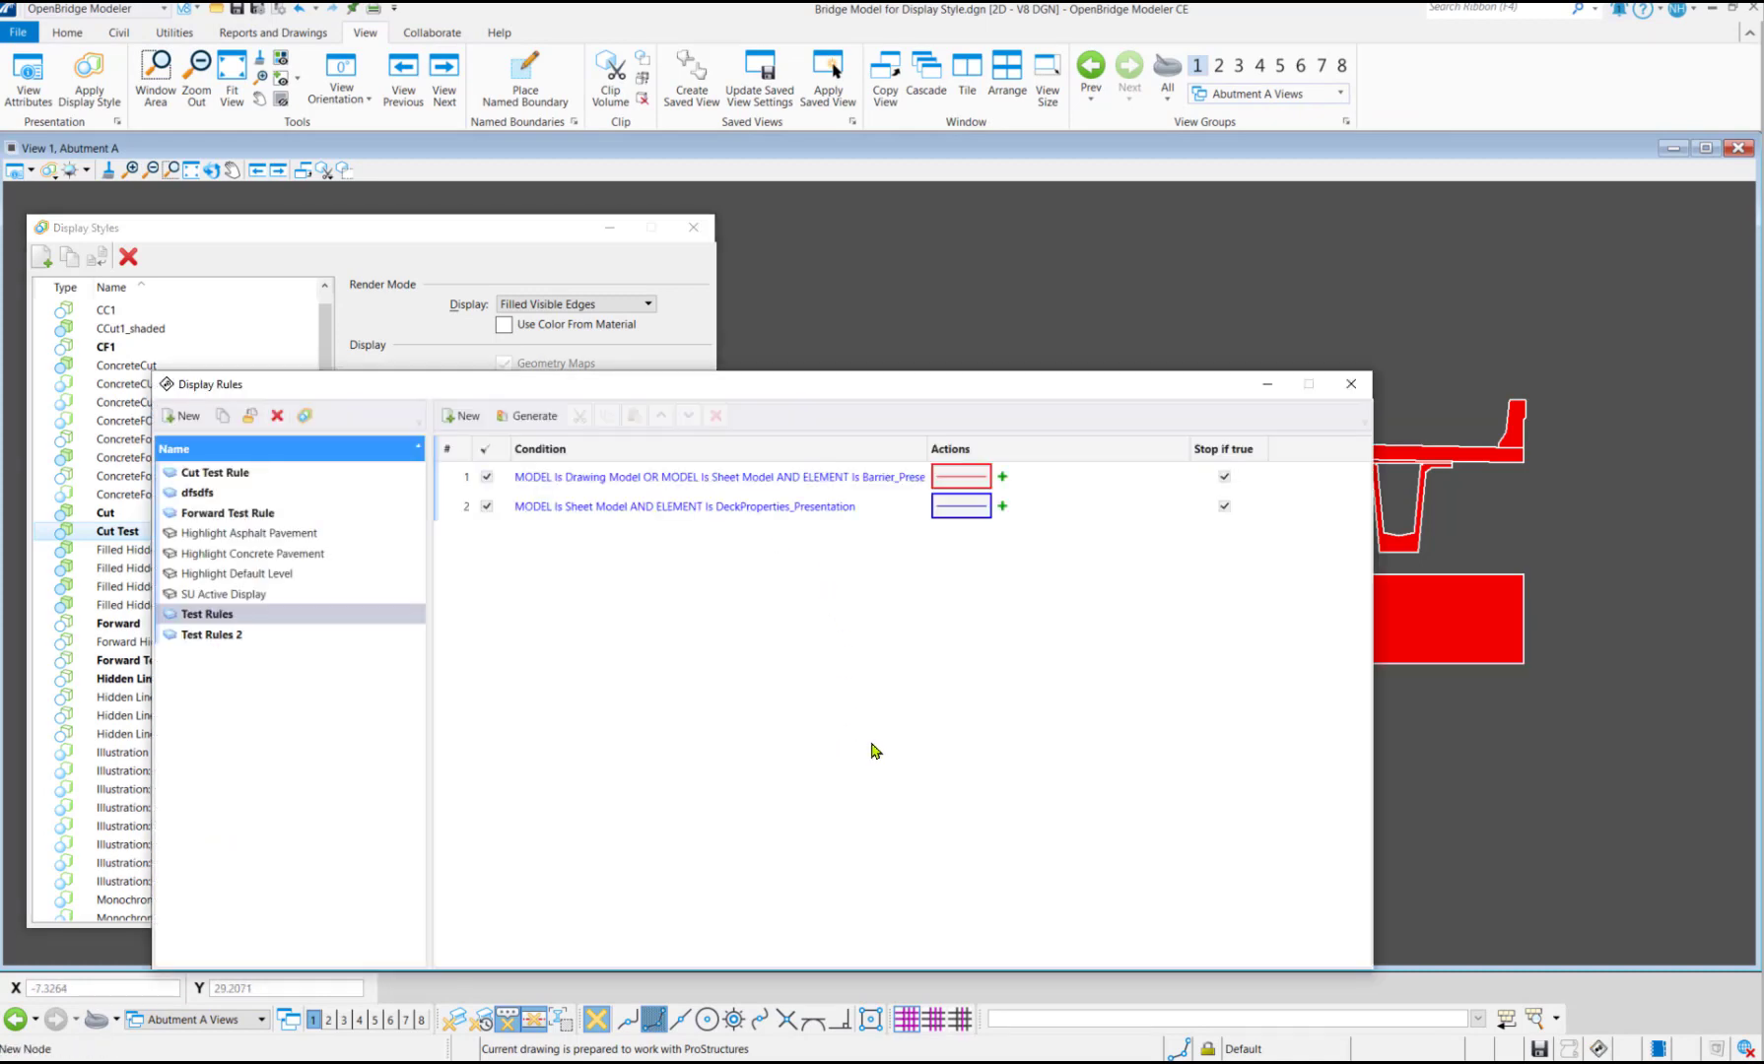
pyautogui.click(281, 637)
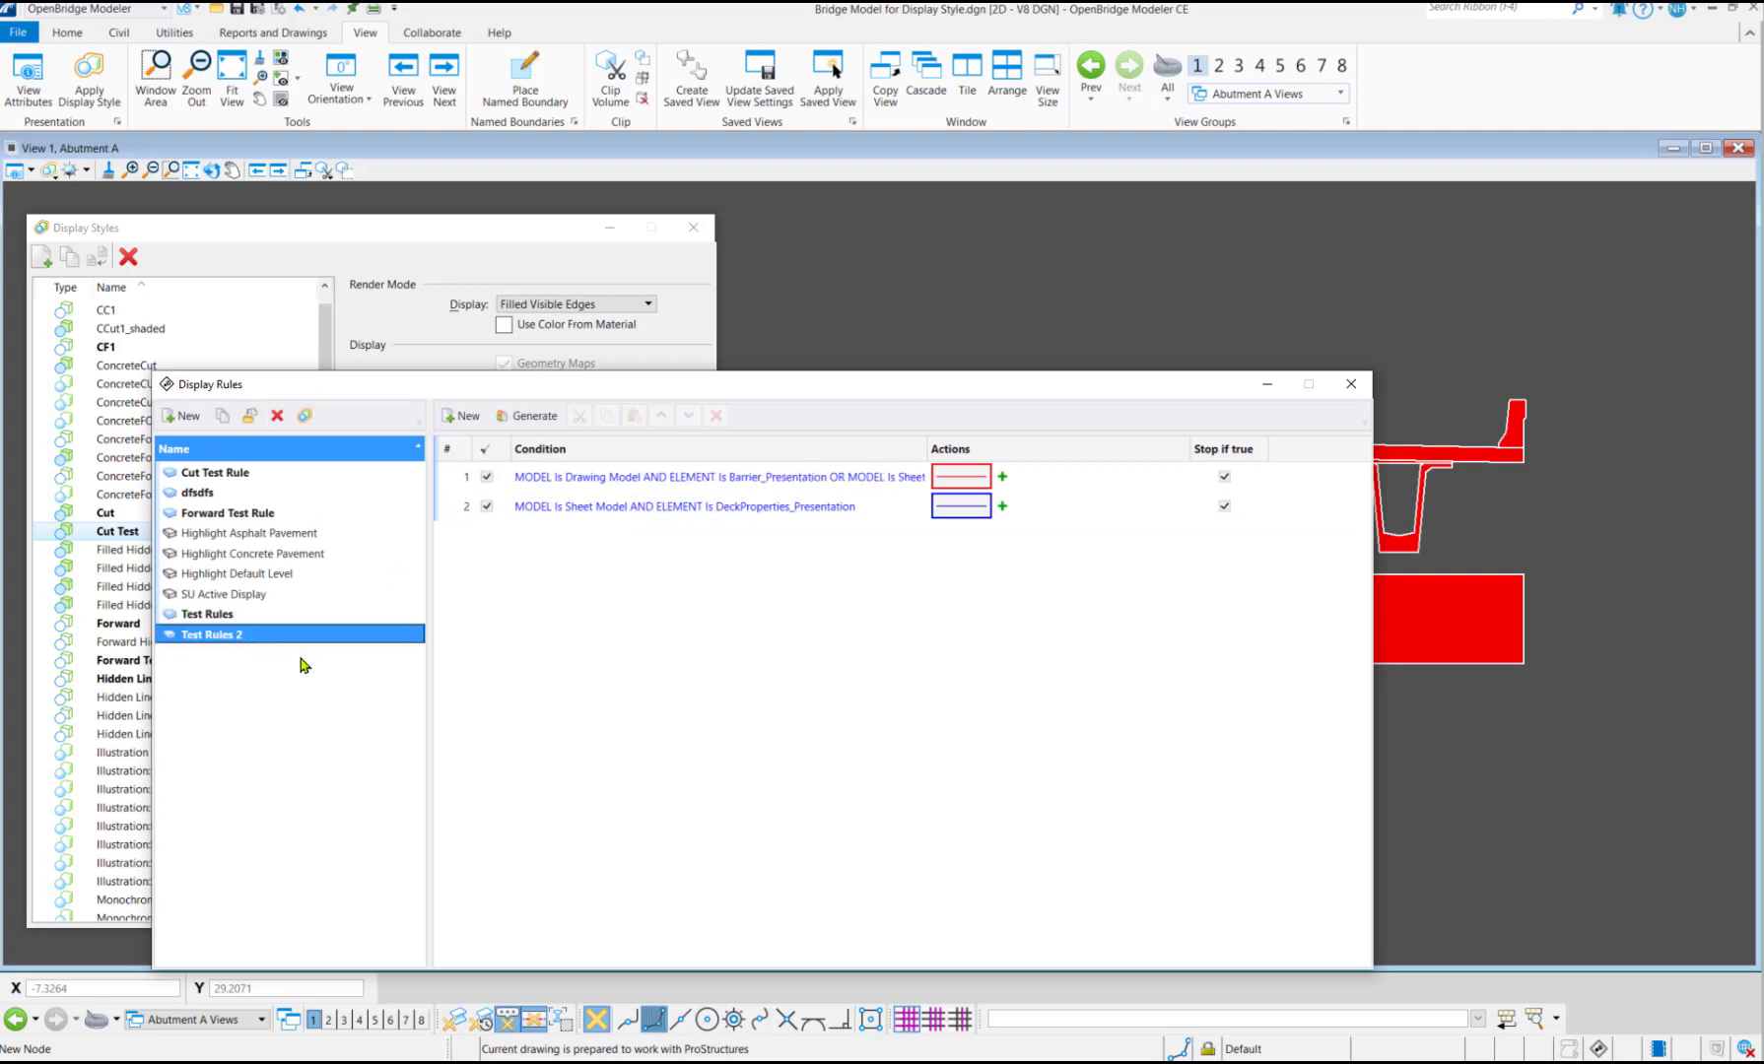
pyautogui.click(759, 478)
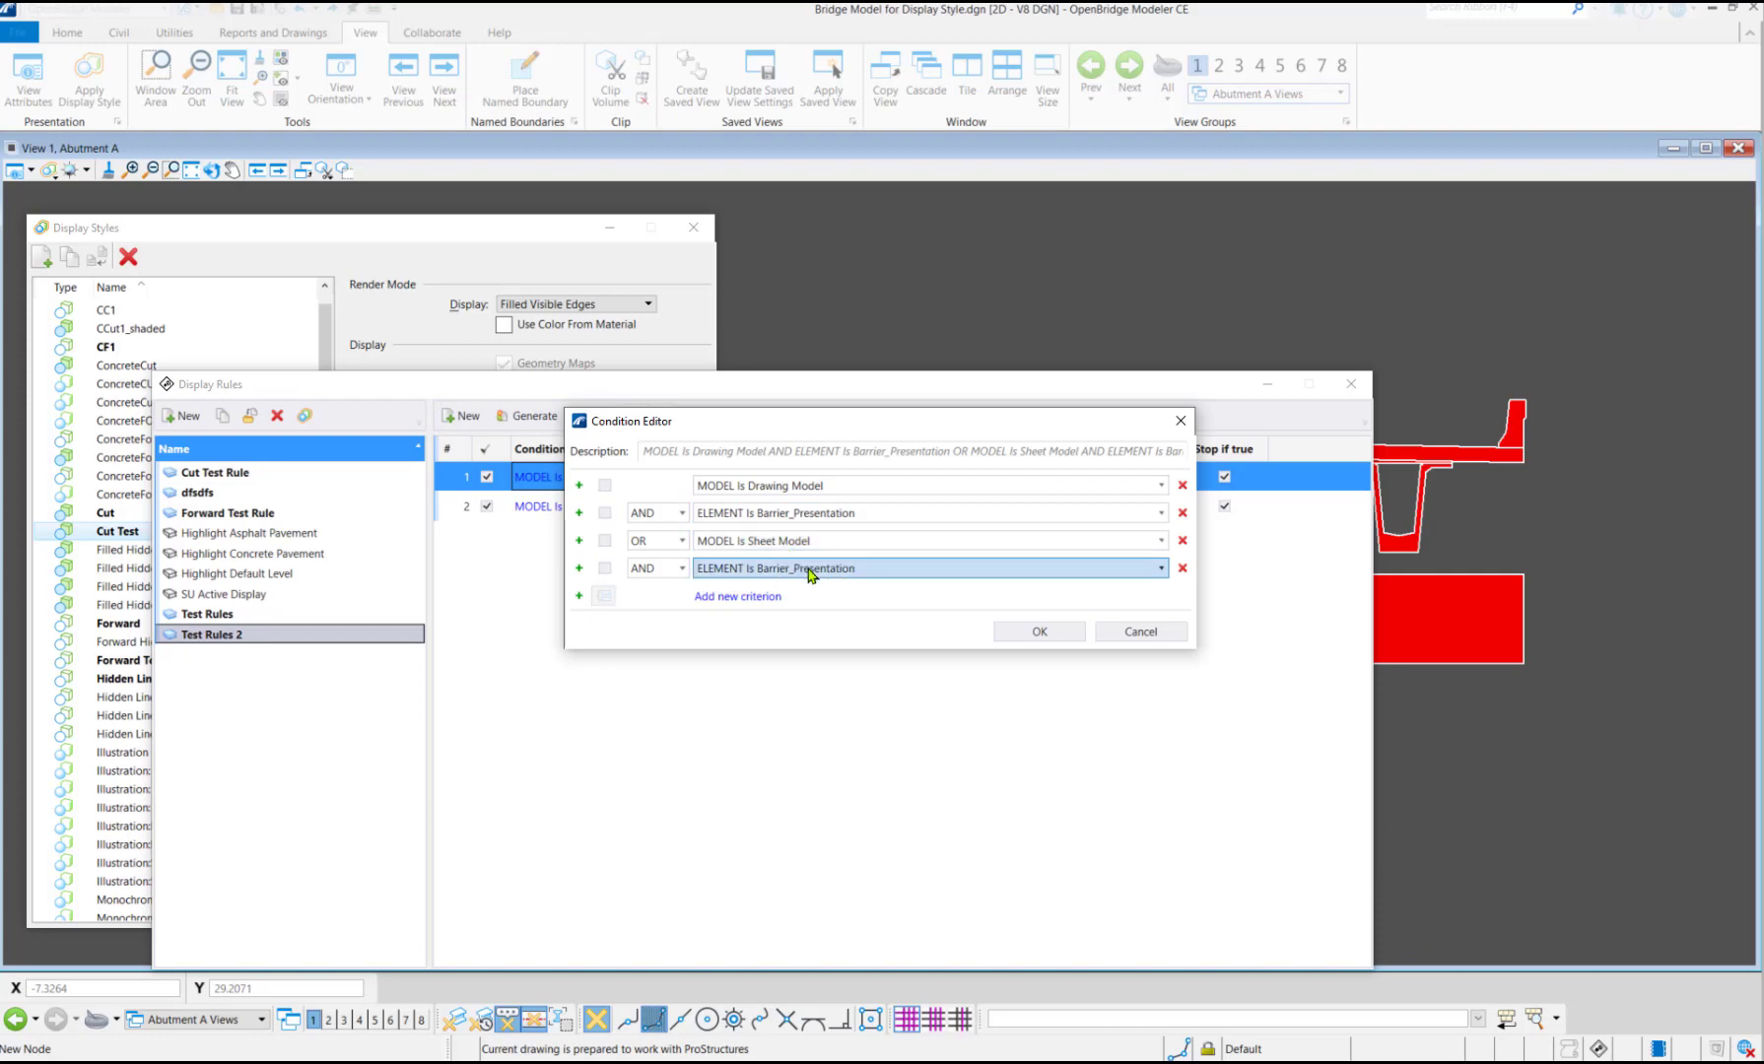
pyautogui.click(1181, 422)
pyautogui.click(1351, 383)
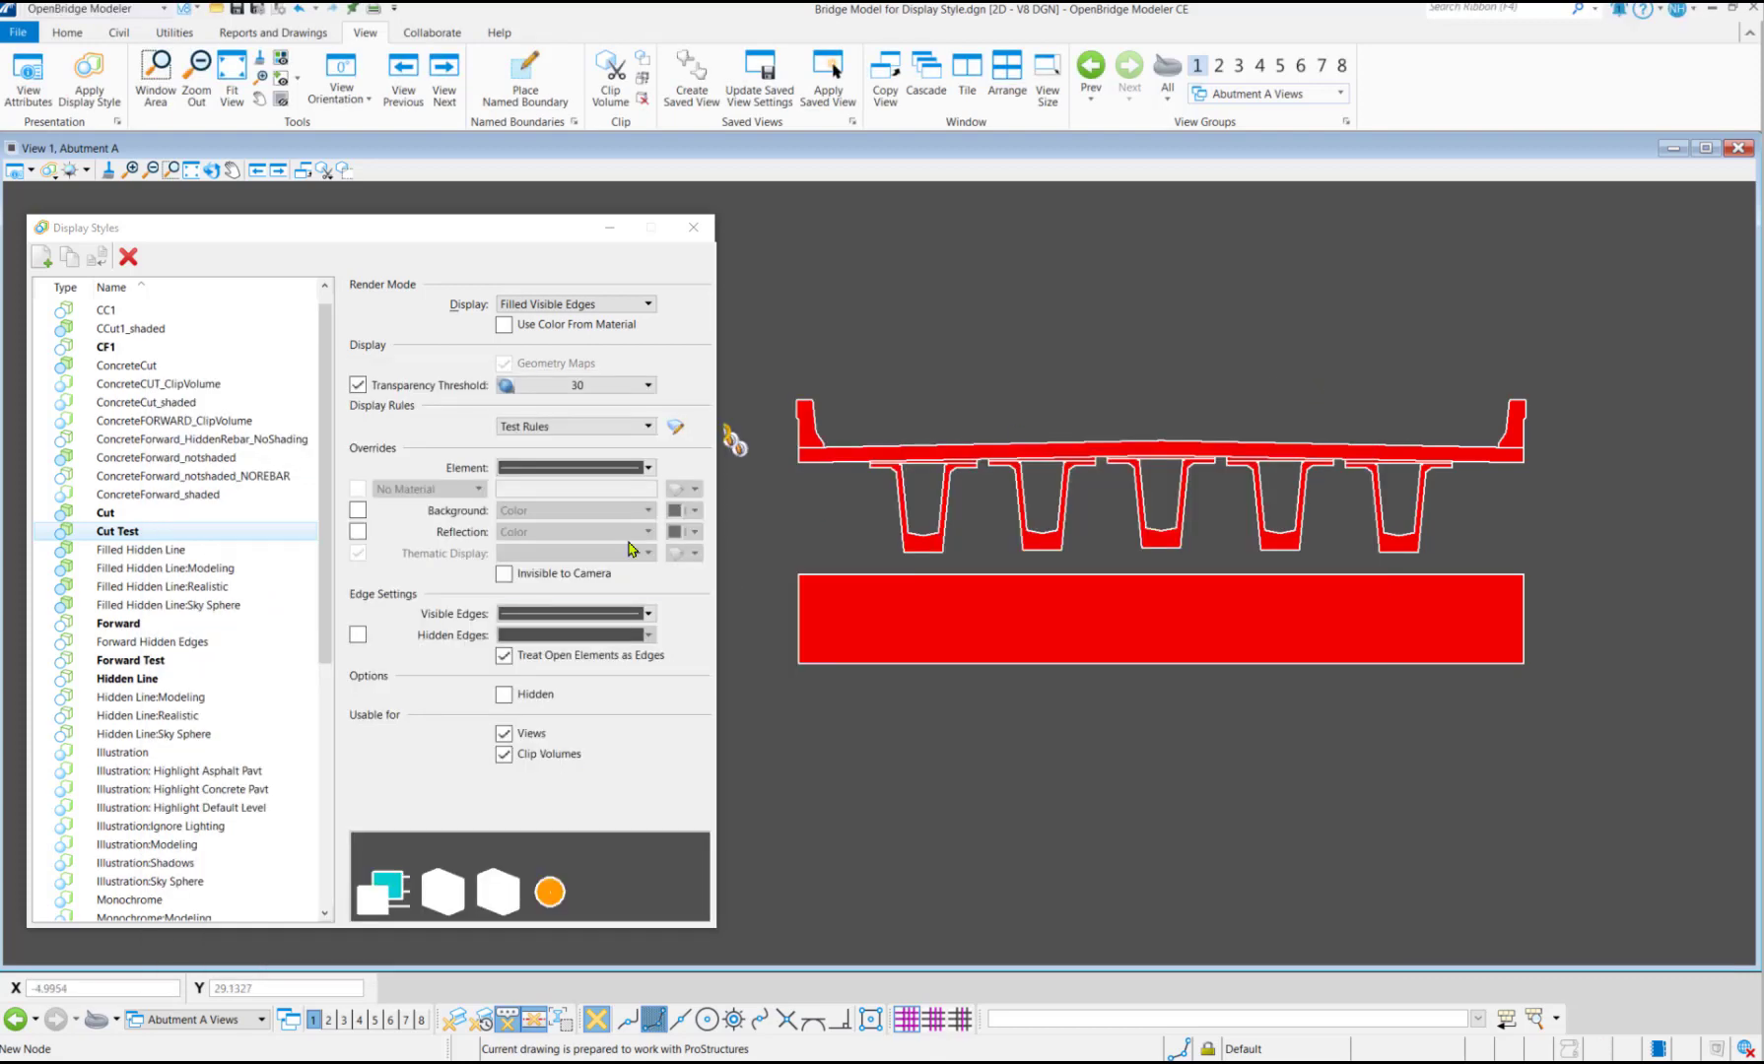
# Assign the Test Rules 2 display rule set to the Cut Test style and check the barrier in the Abutment A drawing
pyautogui.click(646, 426)
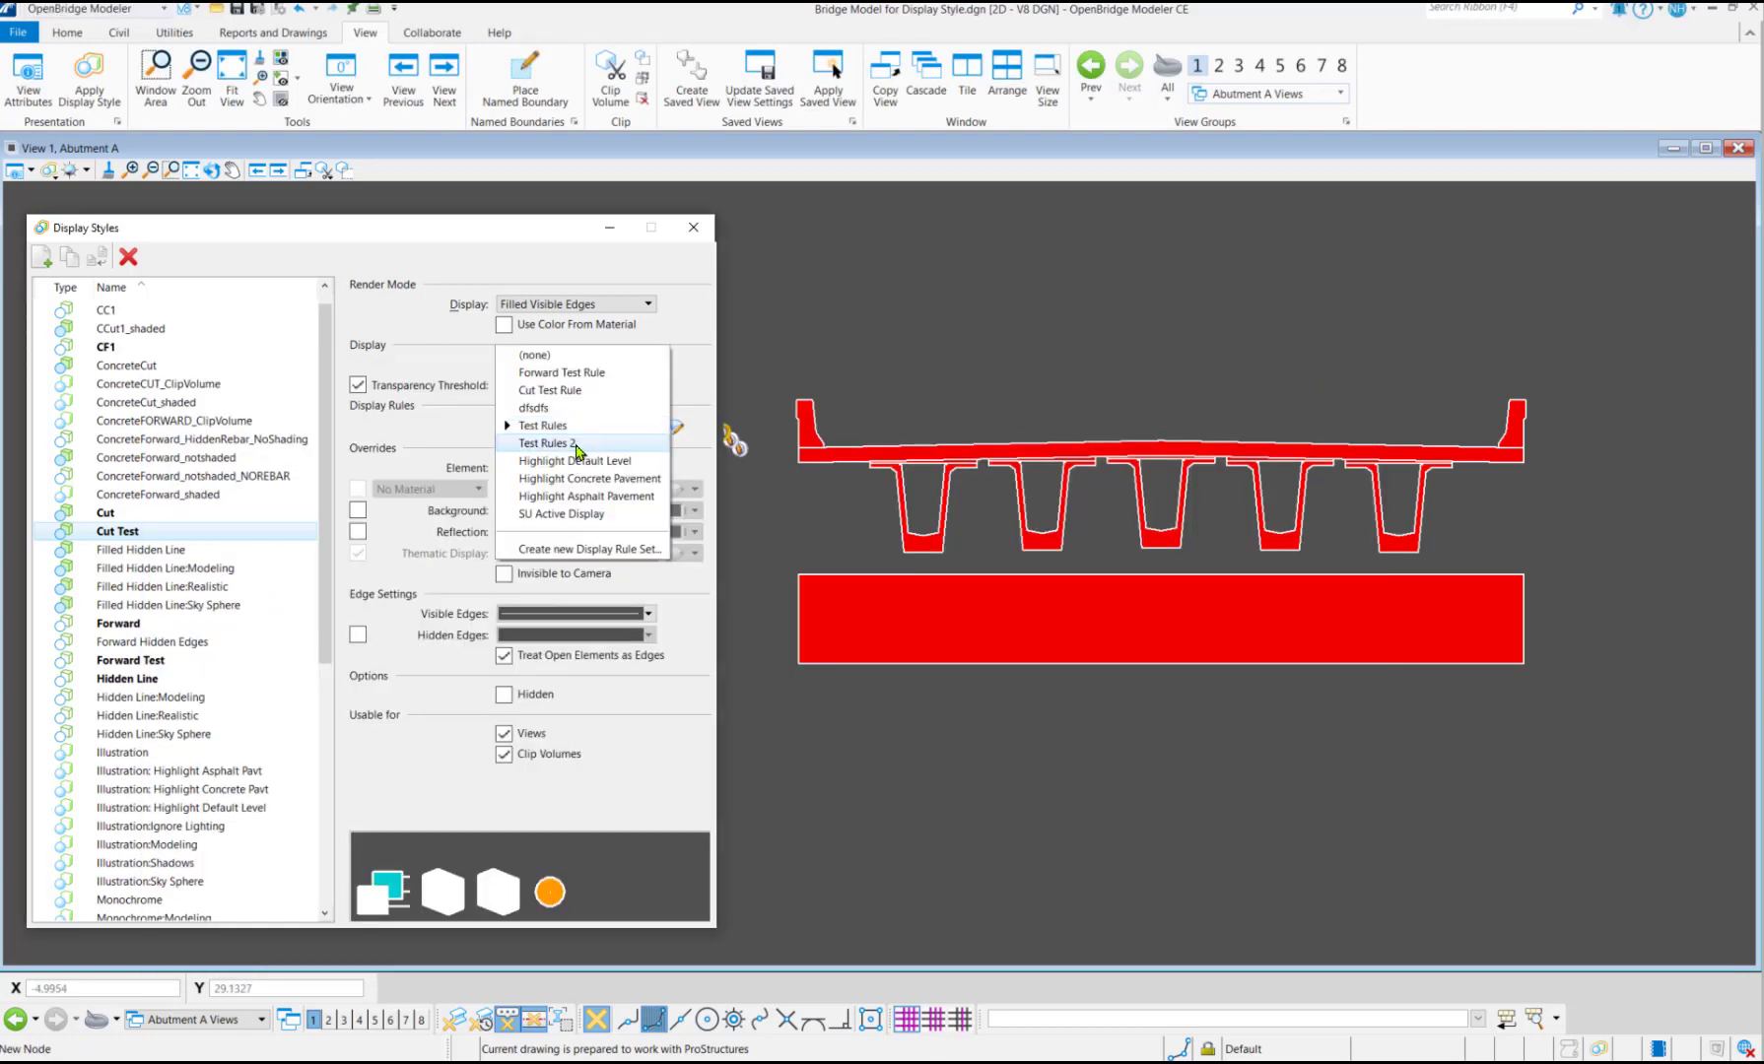
pyautogui.click(580, 446)
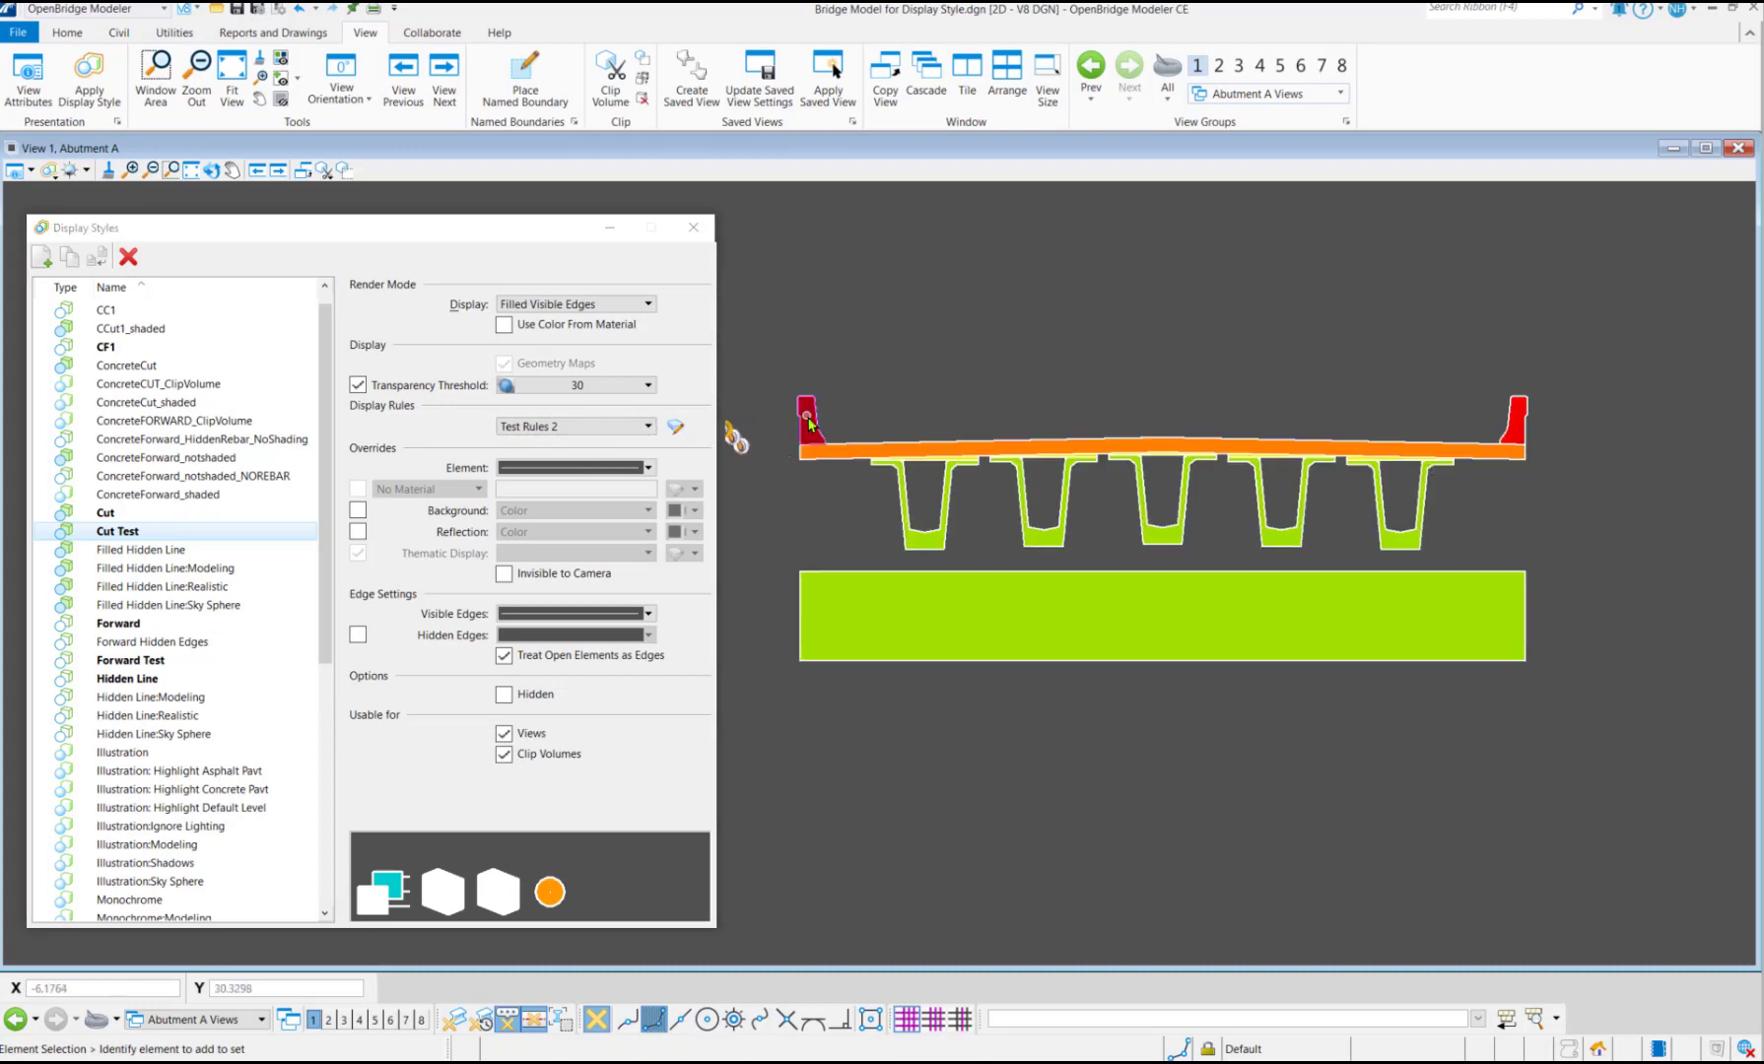
pyautogui.moveTo(815, 419)
# Close the display styles, switch to the Abutment A [Sheet] Views group, and inspect the deck and barrier colours
pyautogui.click(693, 228)
pyautogui.click(261, 1019)
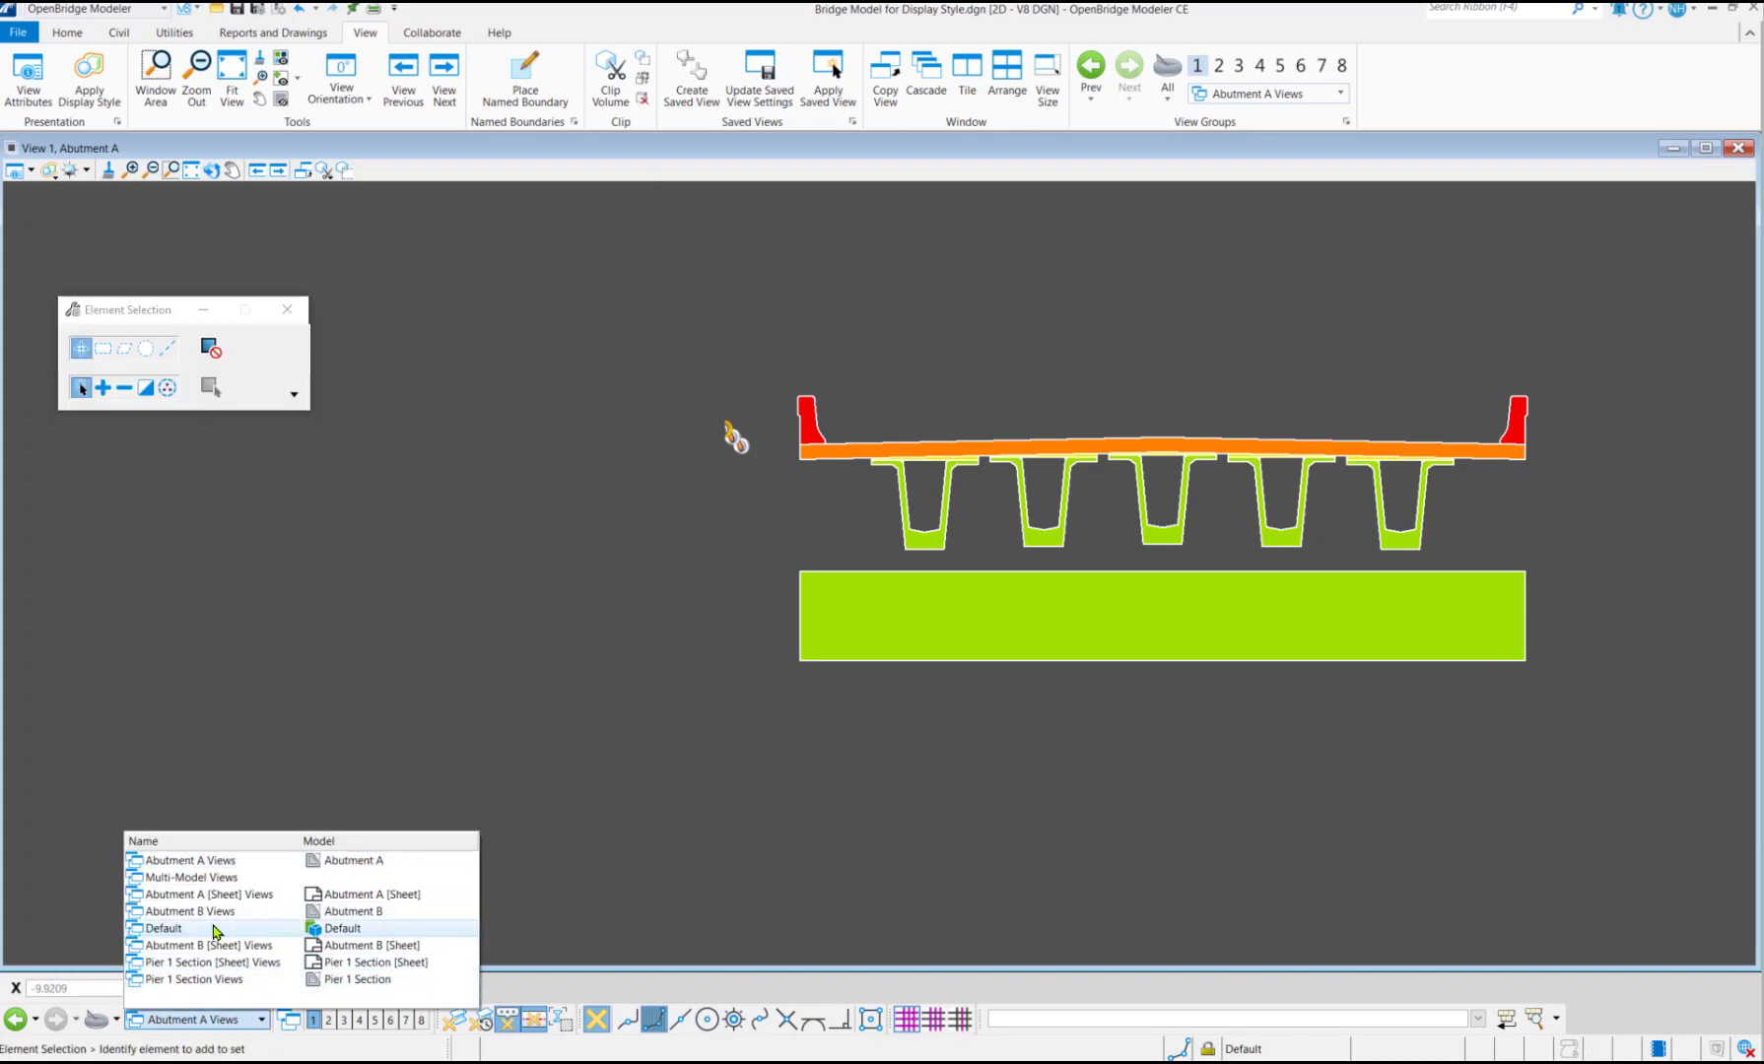
pyautogui.click(211, 895)
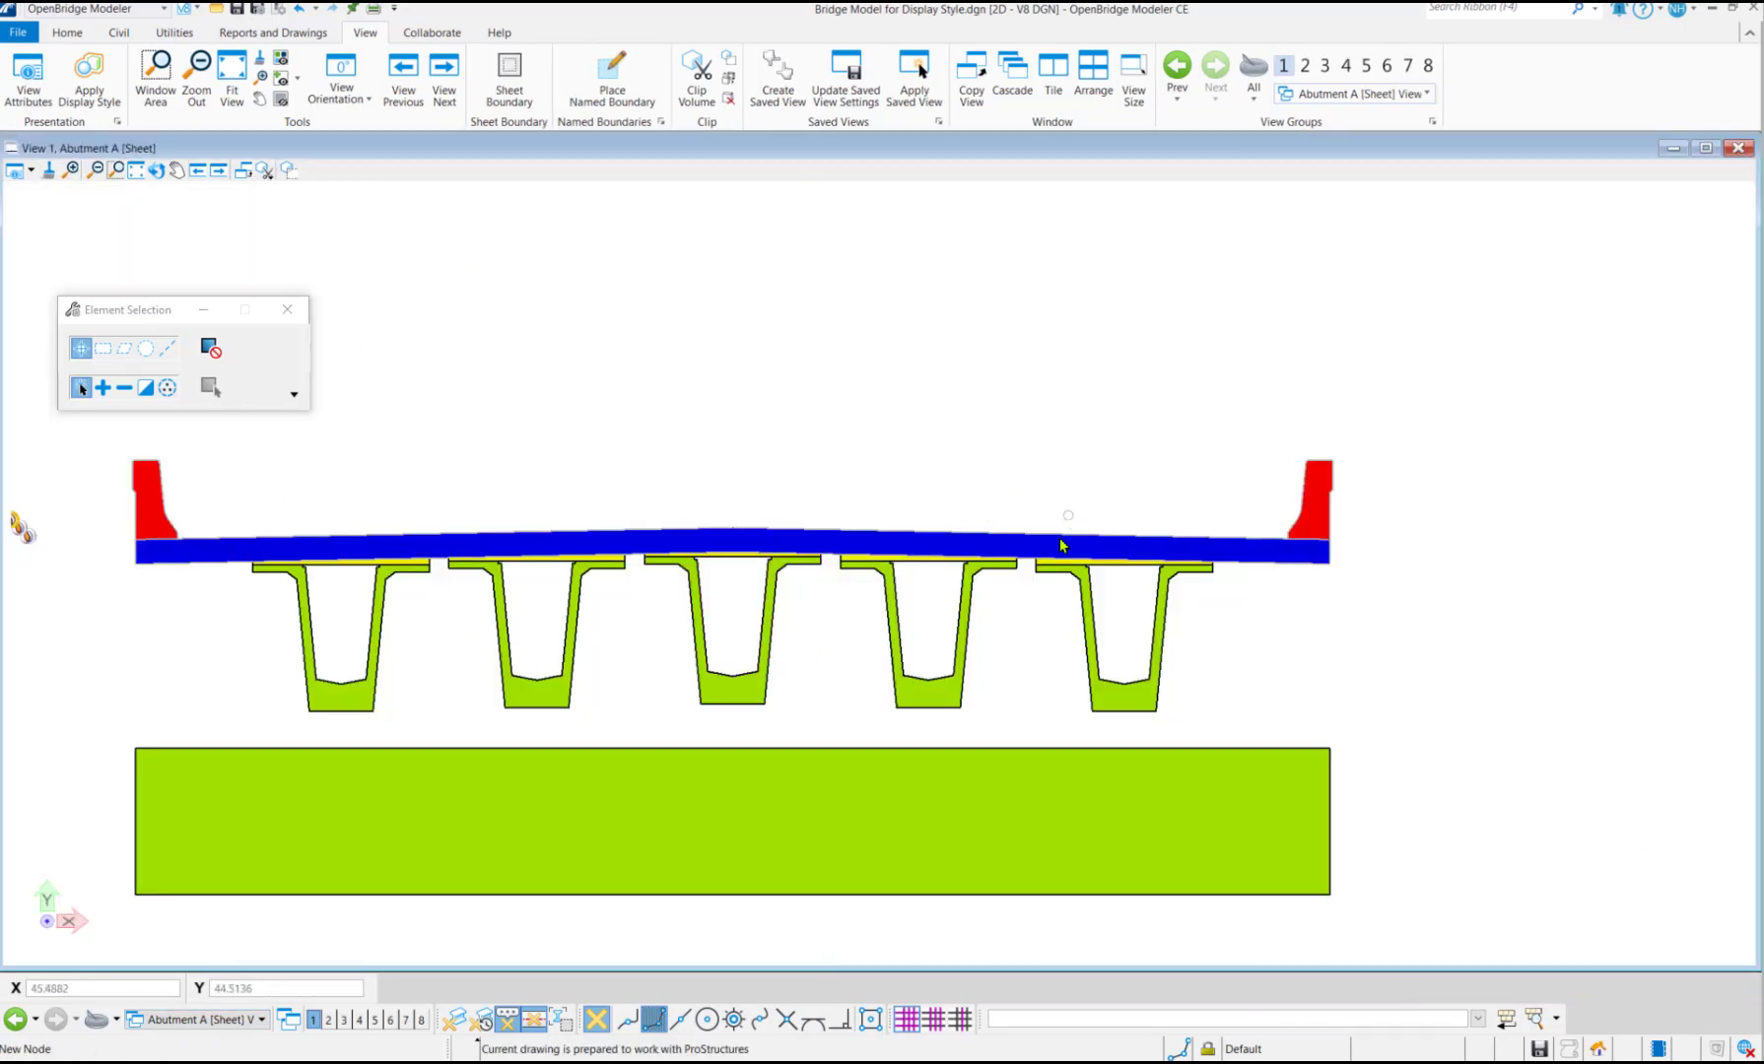
pyautogui.moveTo(1305, 516)
# Reopen the Cut Test display rules and add a Hide Element action to the first rule of Test Rules 2
pyautogui.click(117, 123)
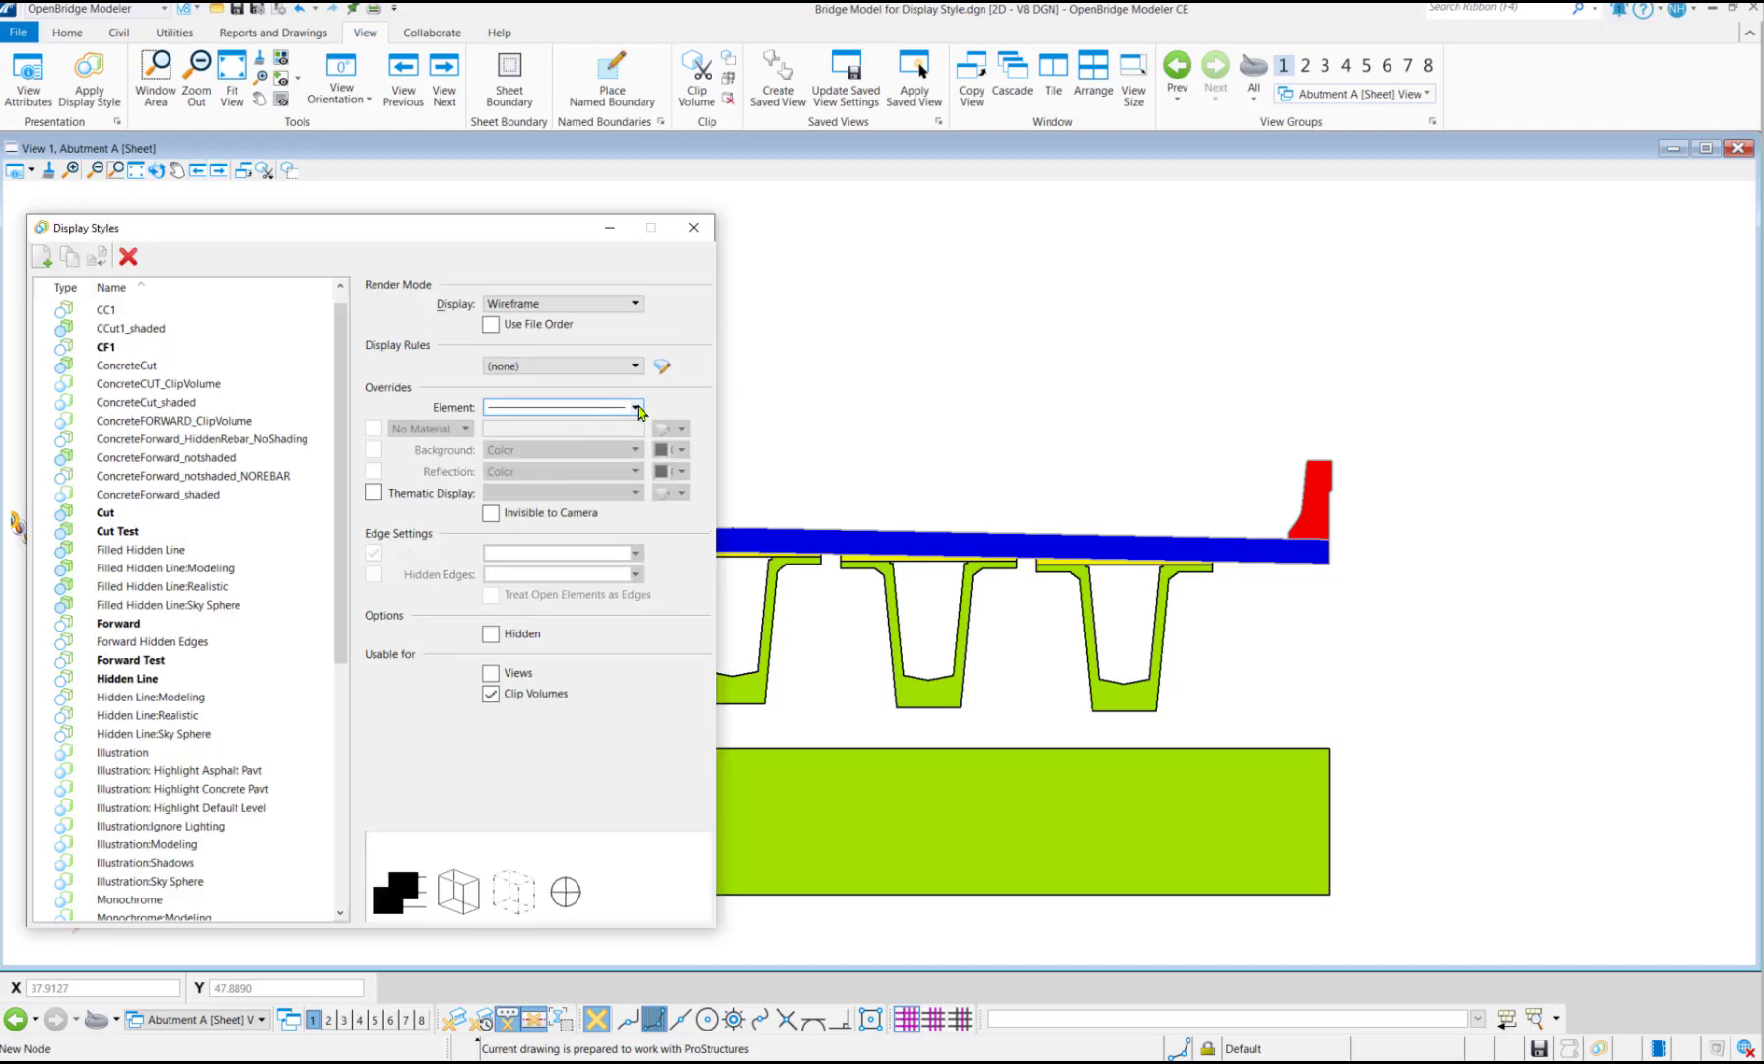
pyautogui.click(137, 539)
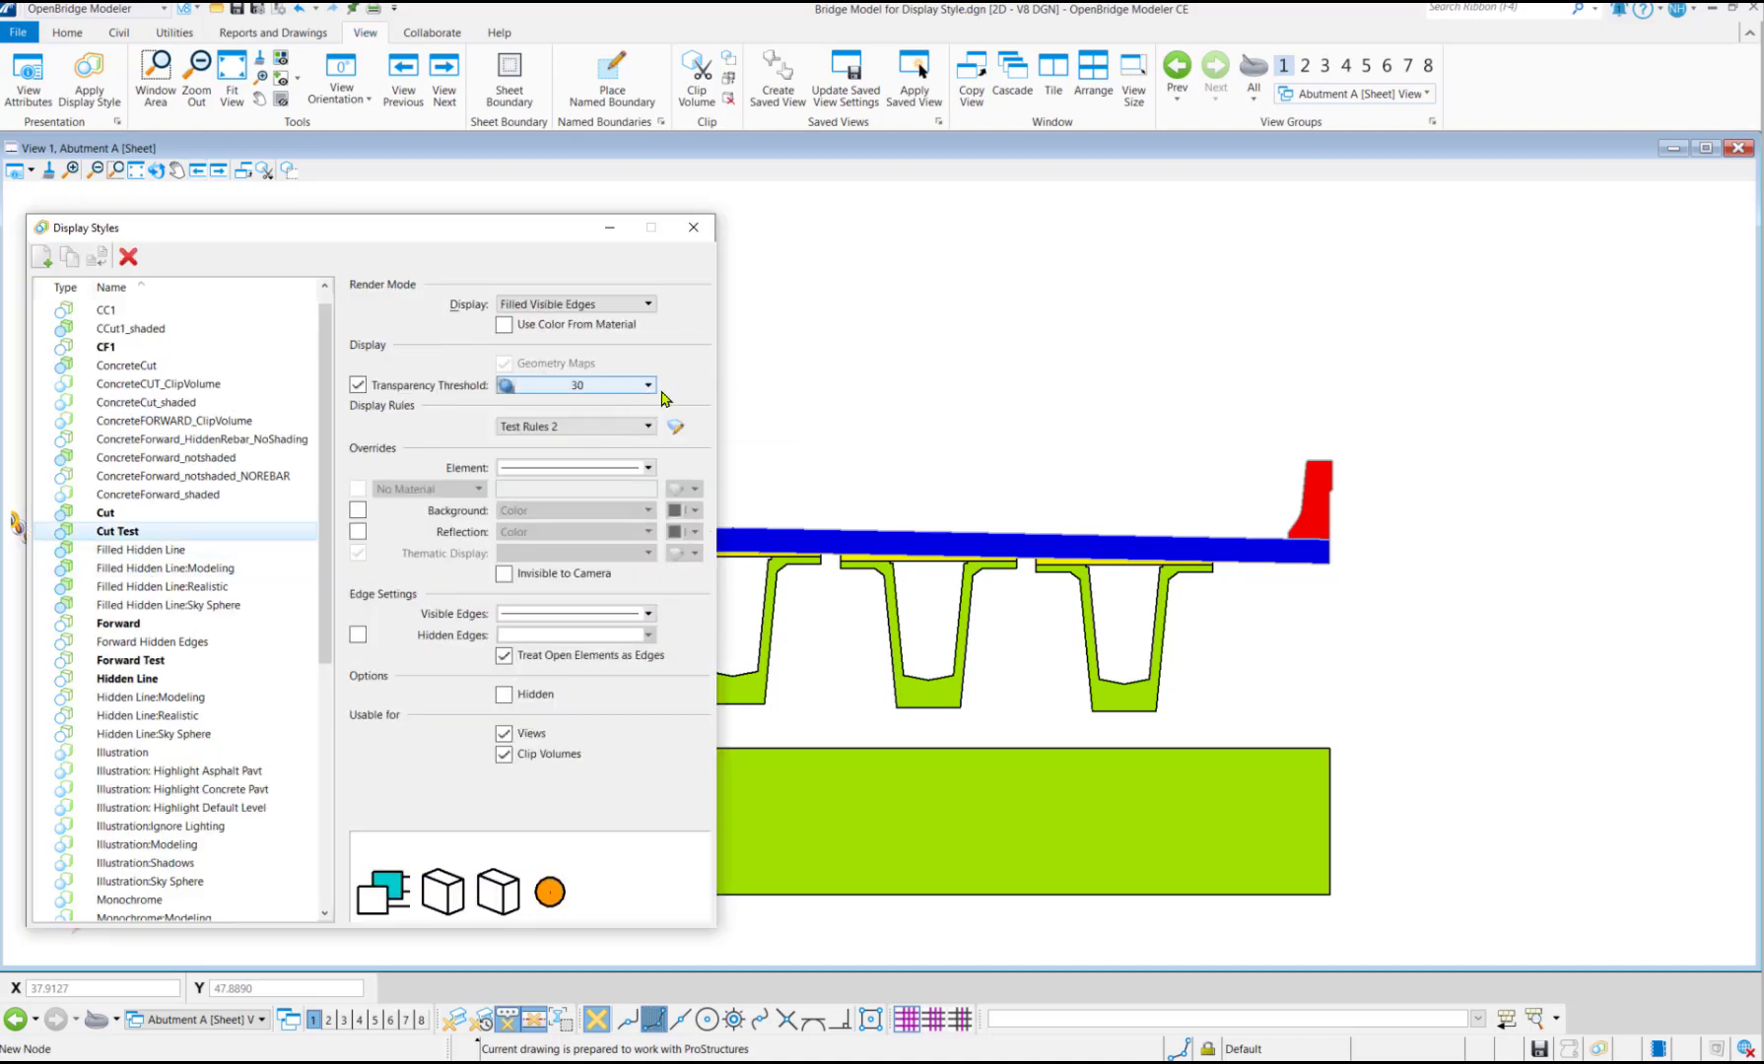
pyautogui.click(684, 425)
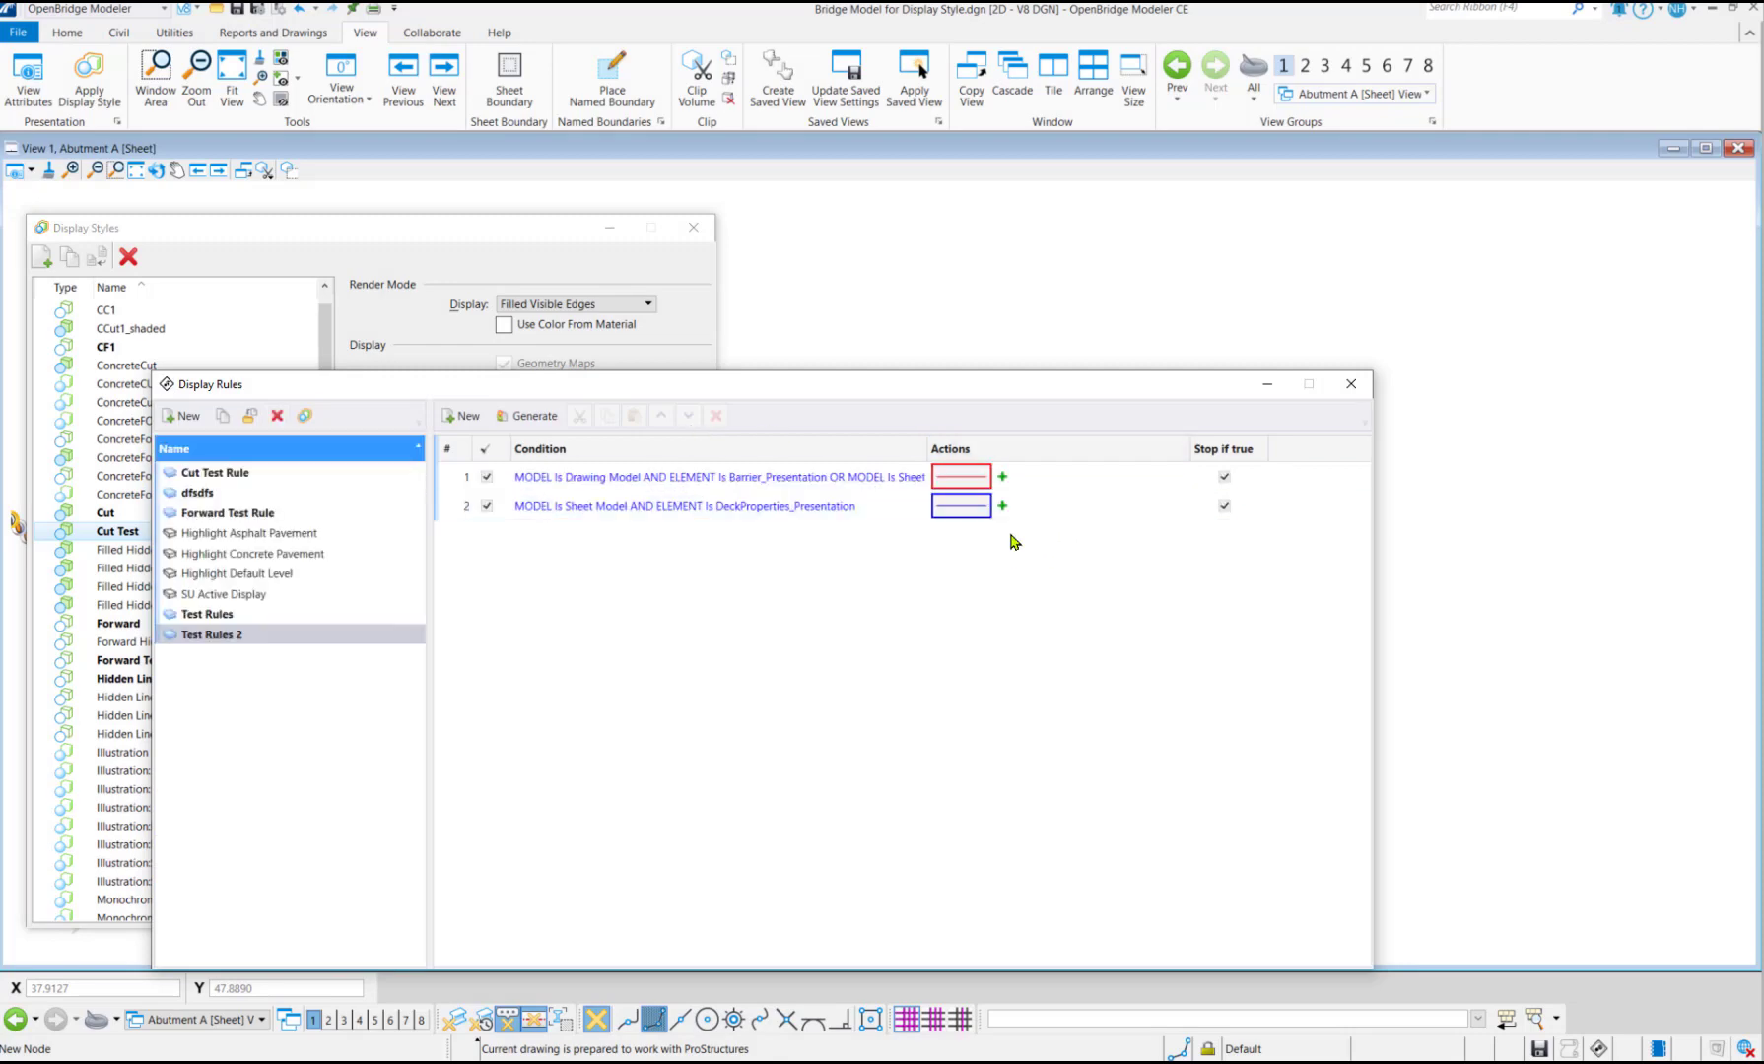
pyautogui.click(1002, 477)
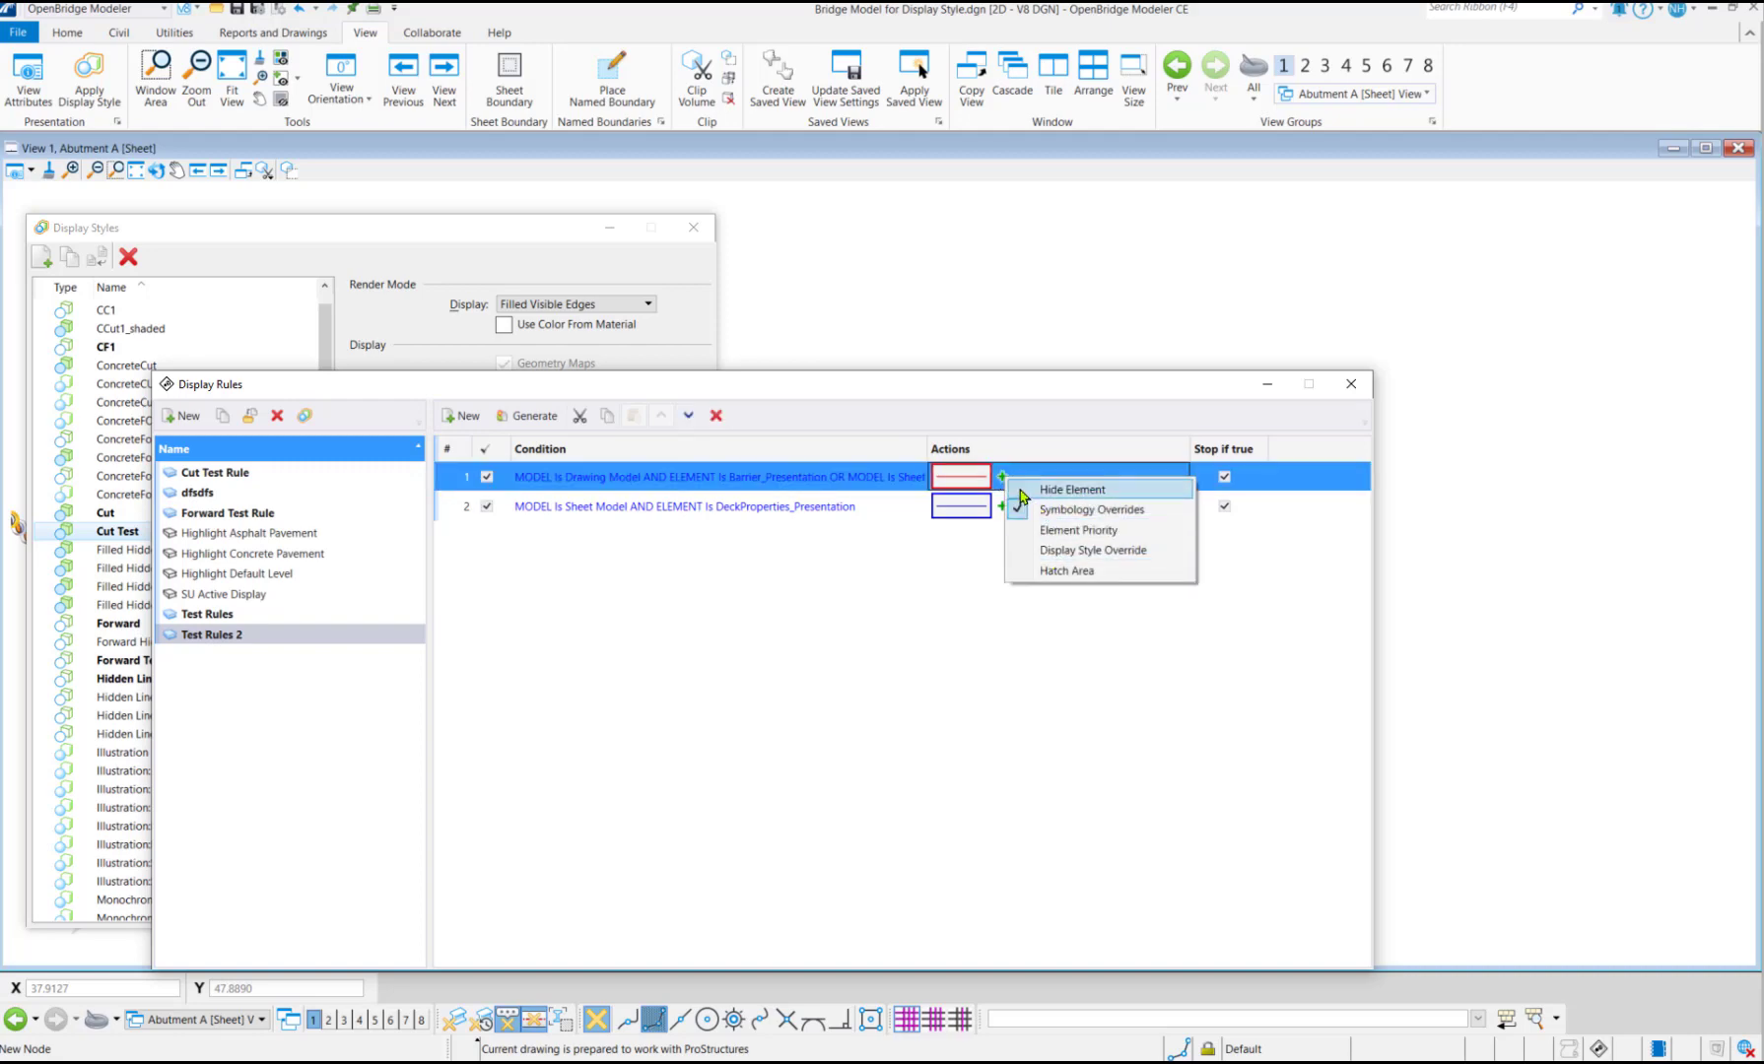
pyautogui.click(1020, 490)
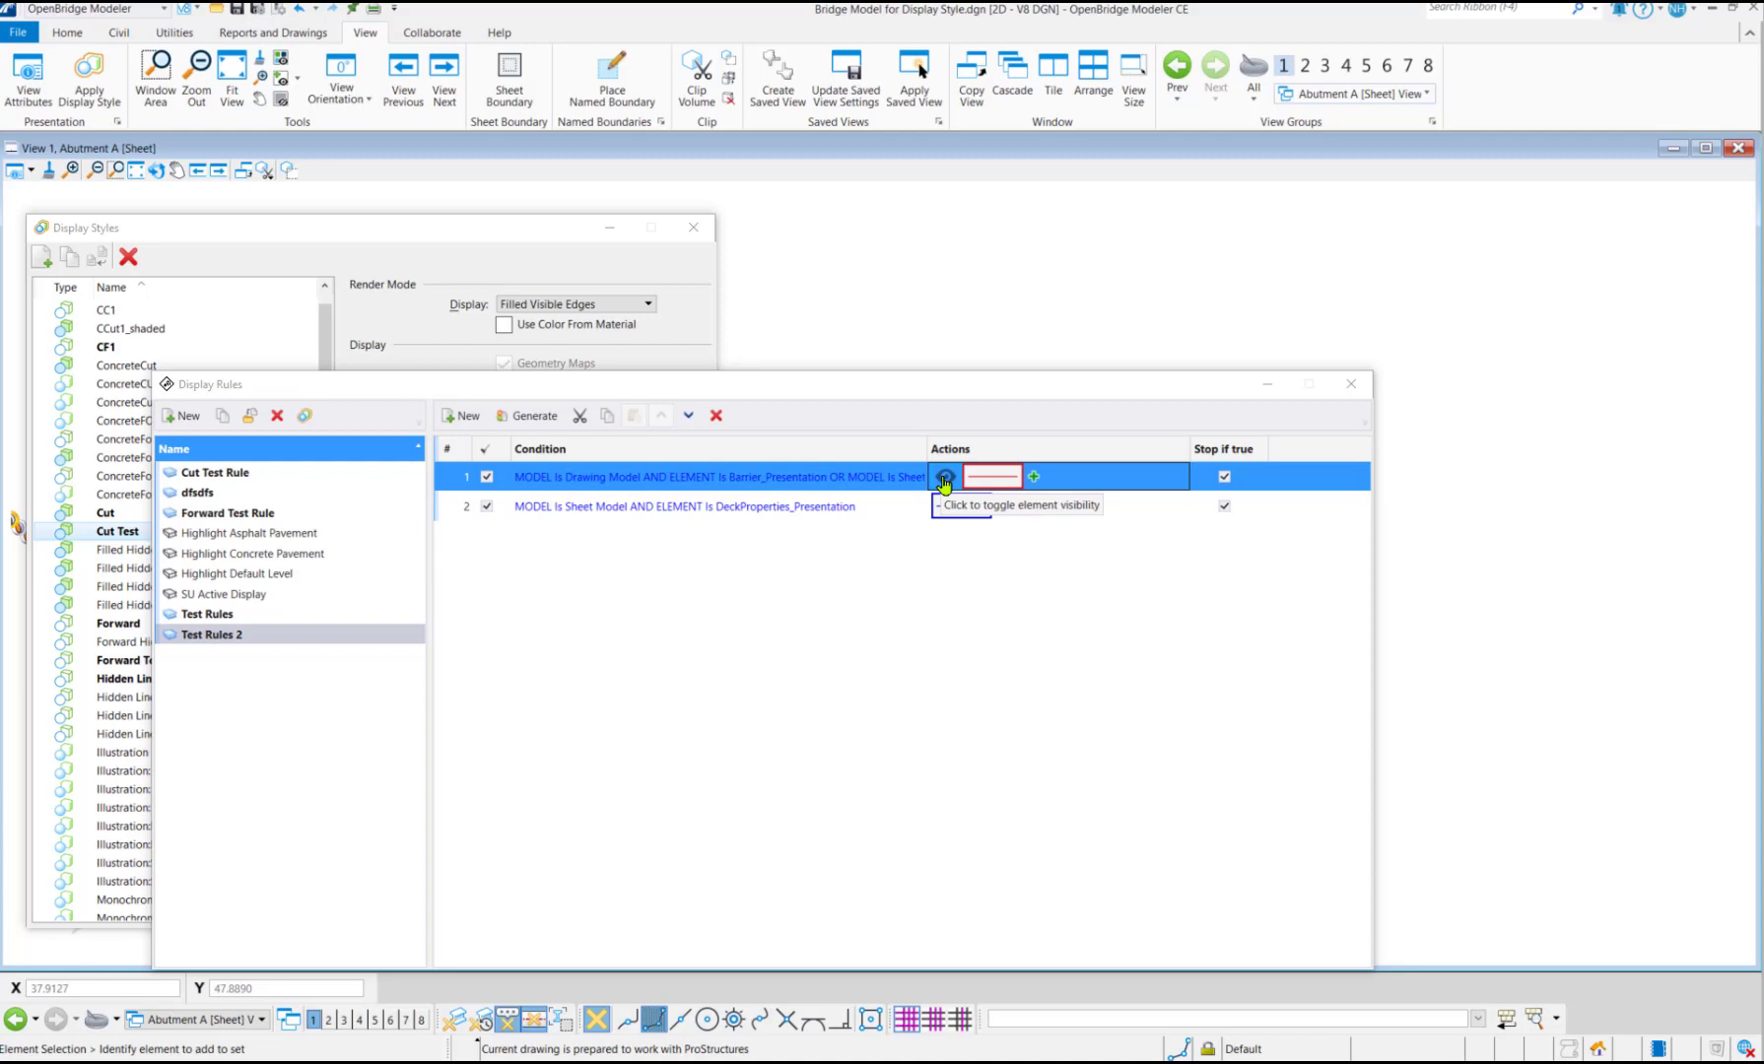
# Add Element Priority and Display Style Override actions to the Barrier_Presentation rule
pyautogui.click(1033, 477)
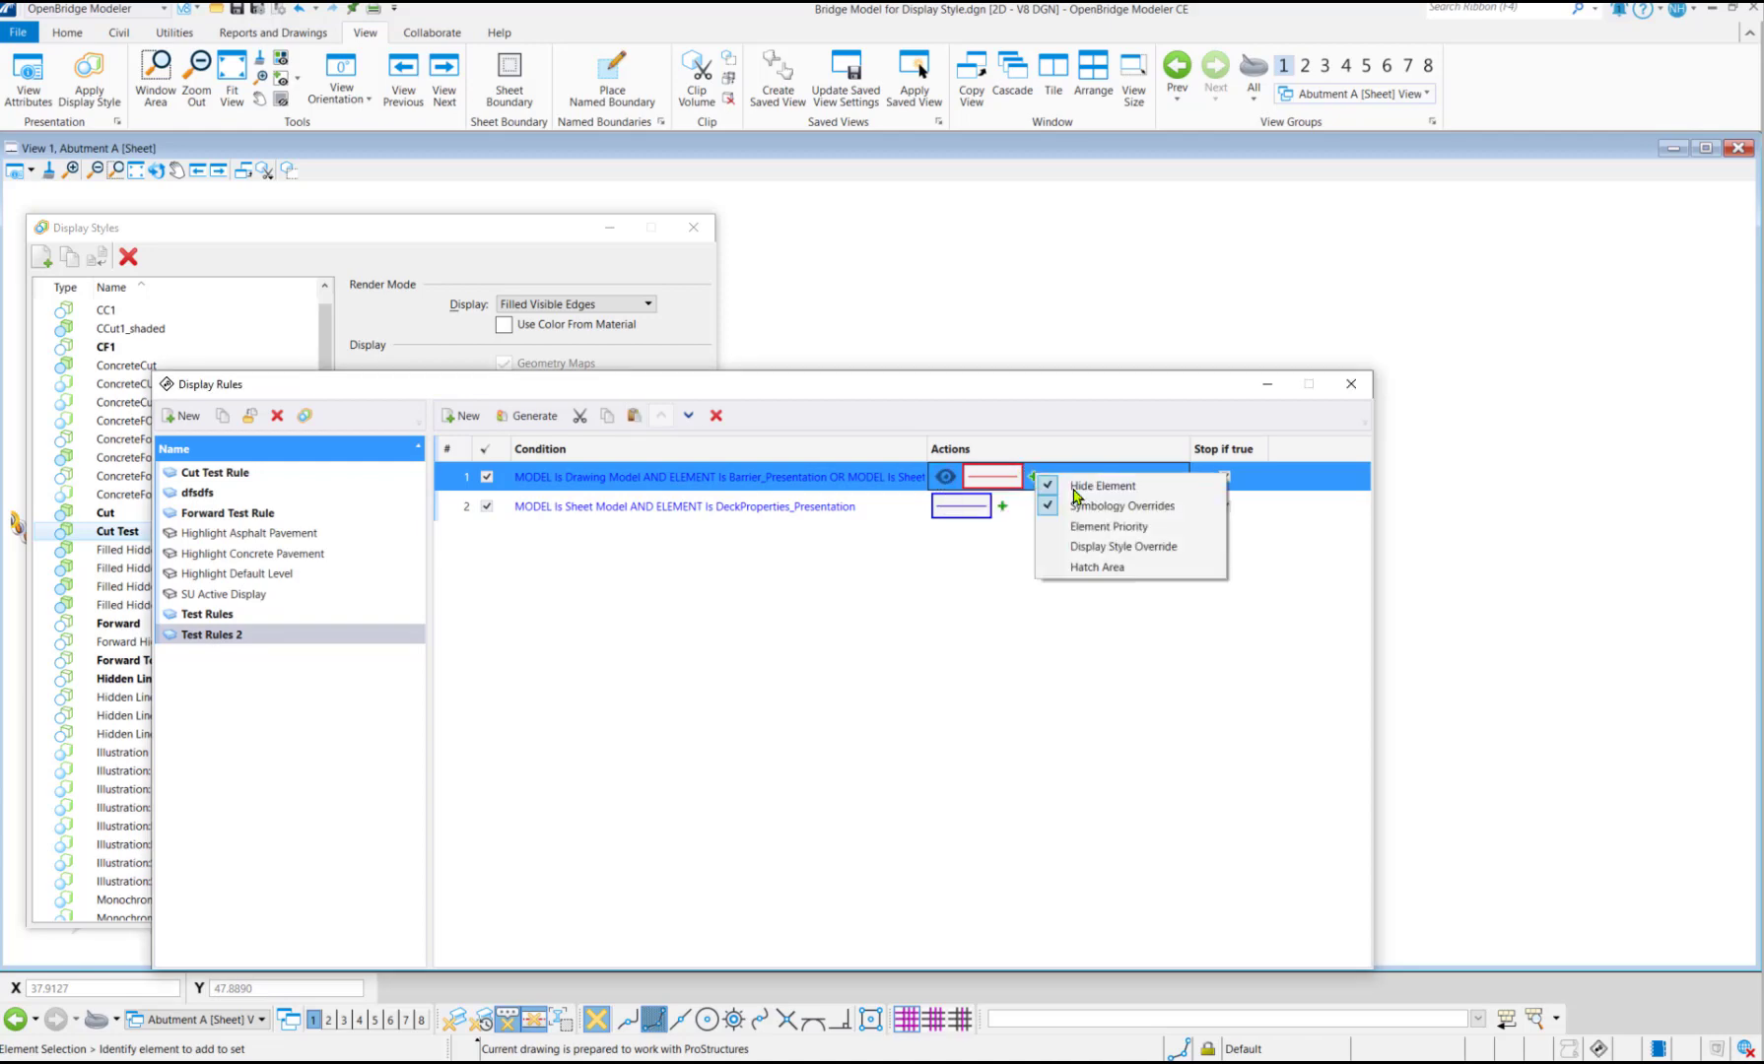
pyautogui.click(1051, 531)
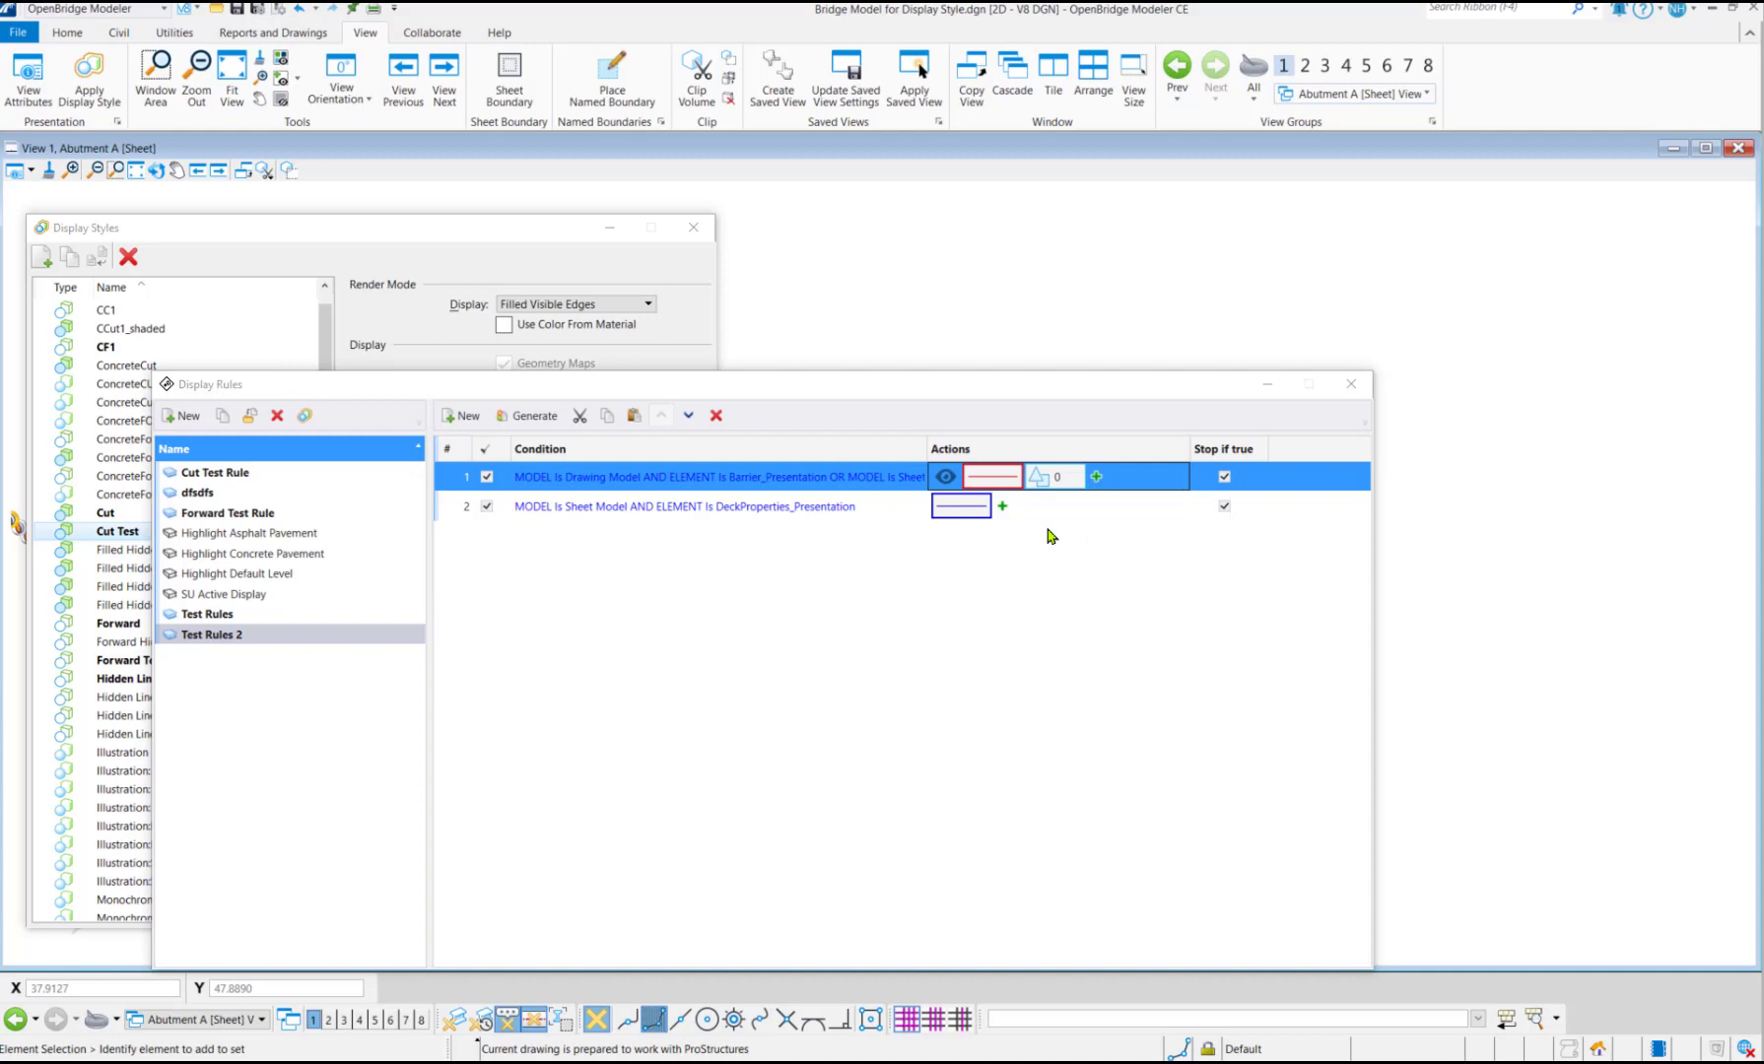
pyautogui.click(1097, 477)
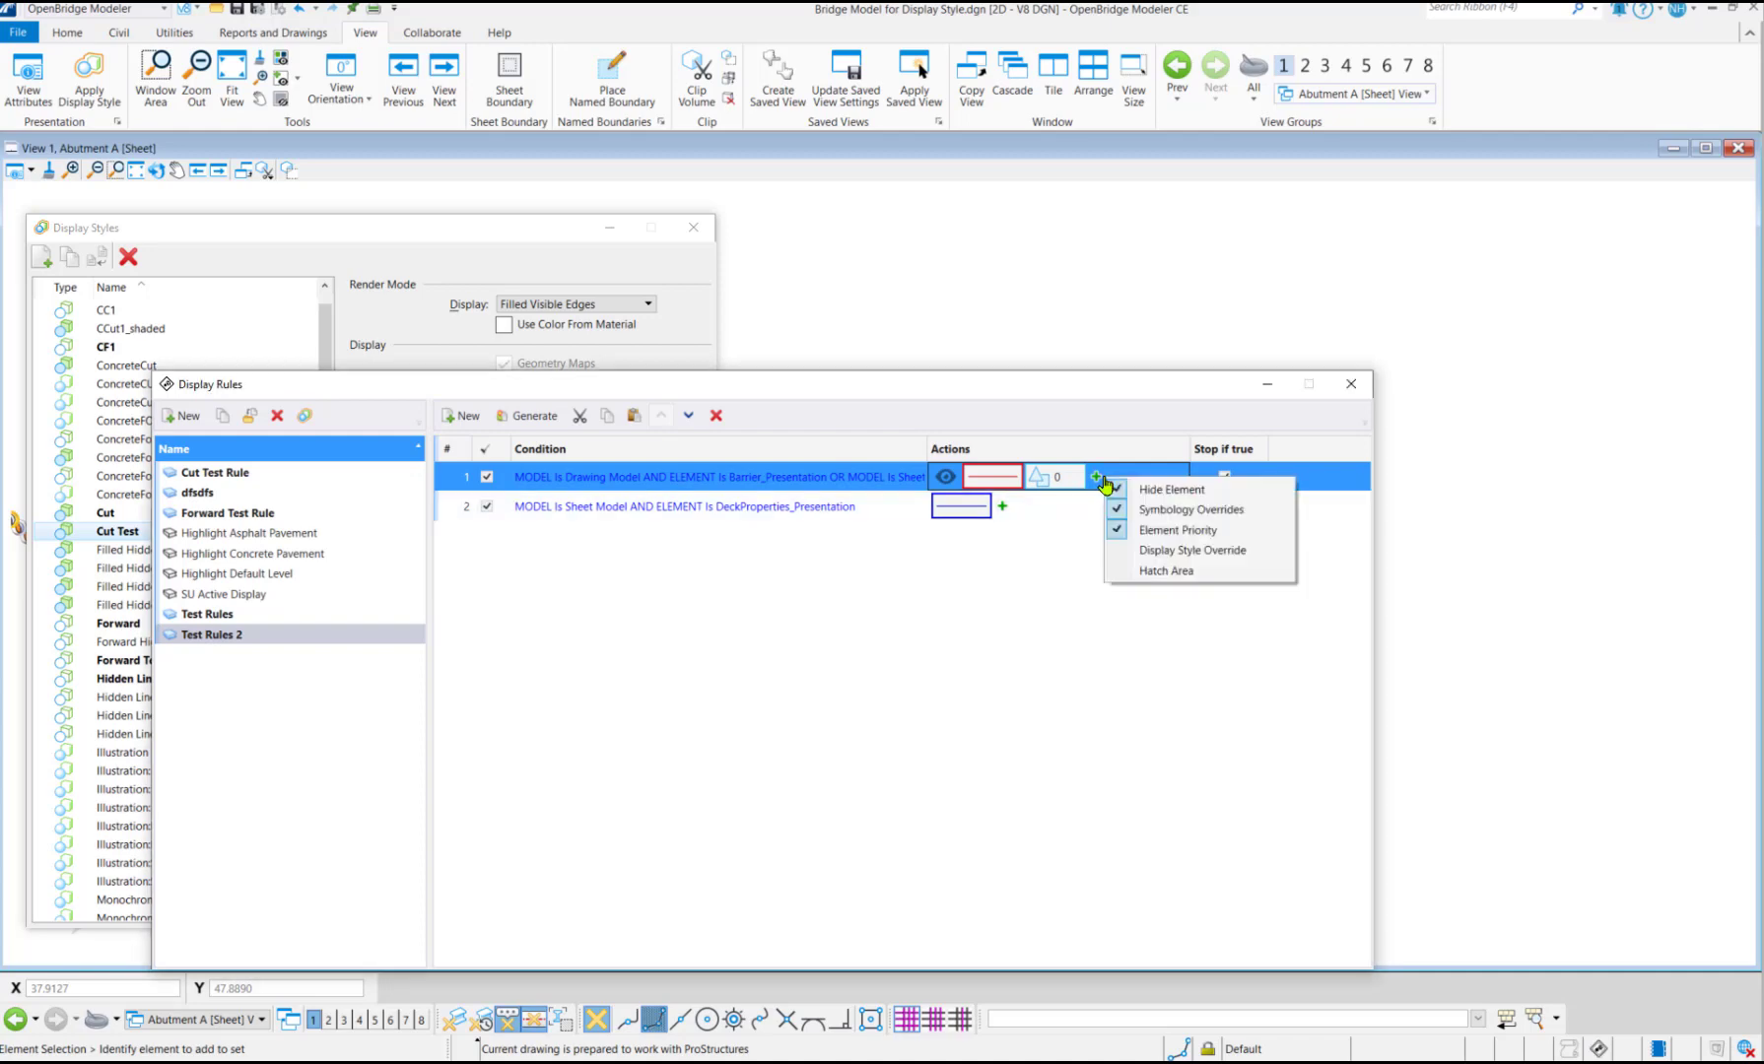
pyautogui.click(1118, 550)
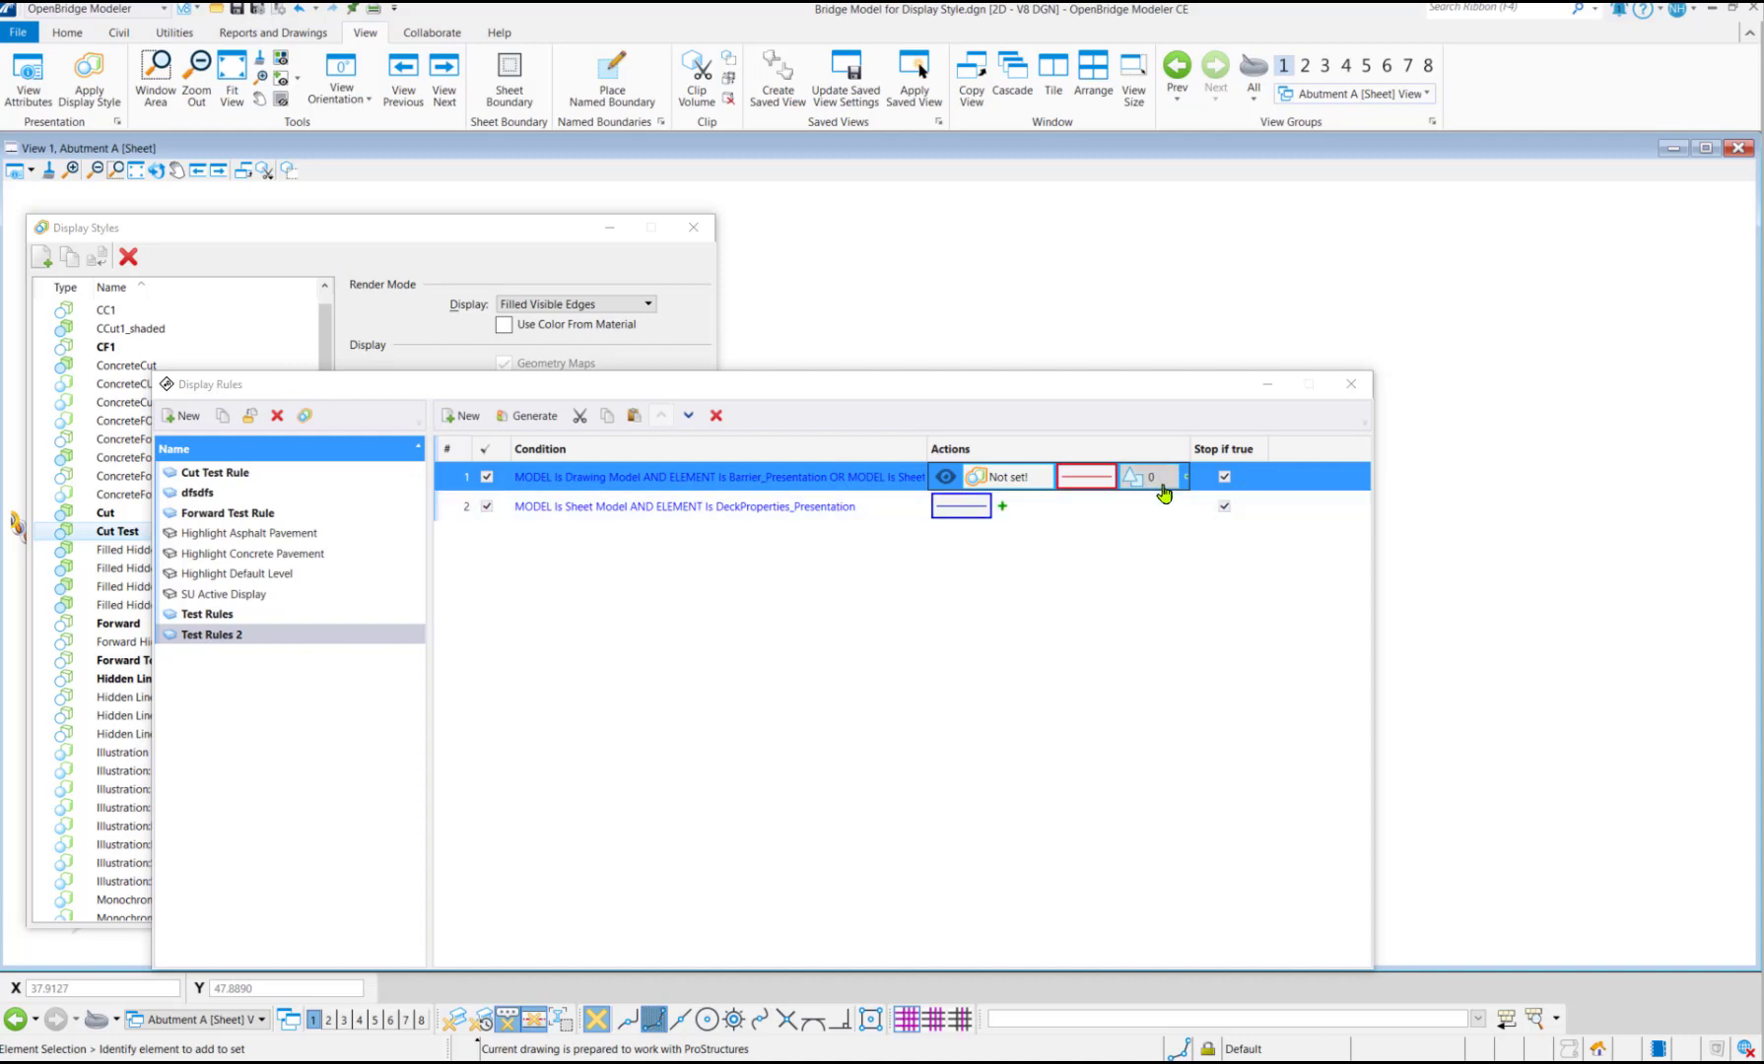
# Widen the Actions column, add a Hatch Area action to the Barrier_Presentation rule, and close the display rules
pyautogui.moveTo(1208, 447); pyautogui.dragTo(1255, 448)
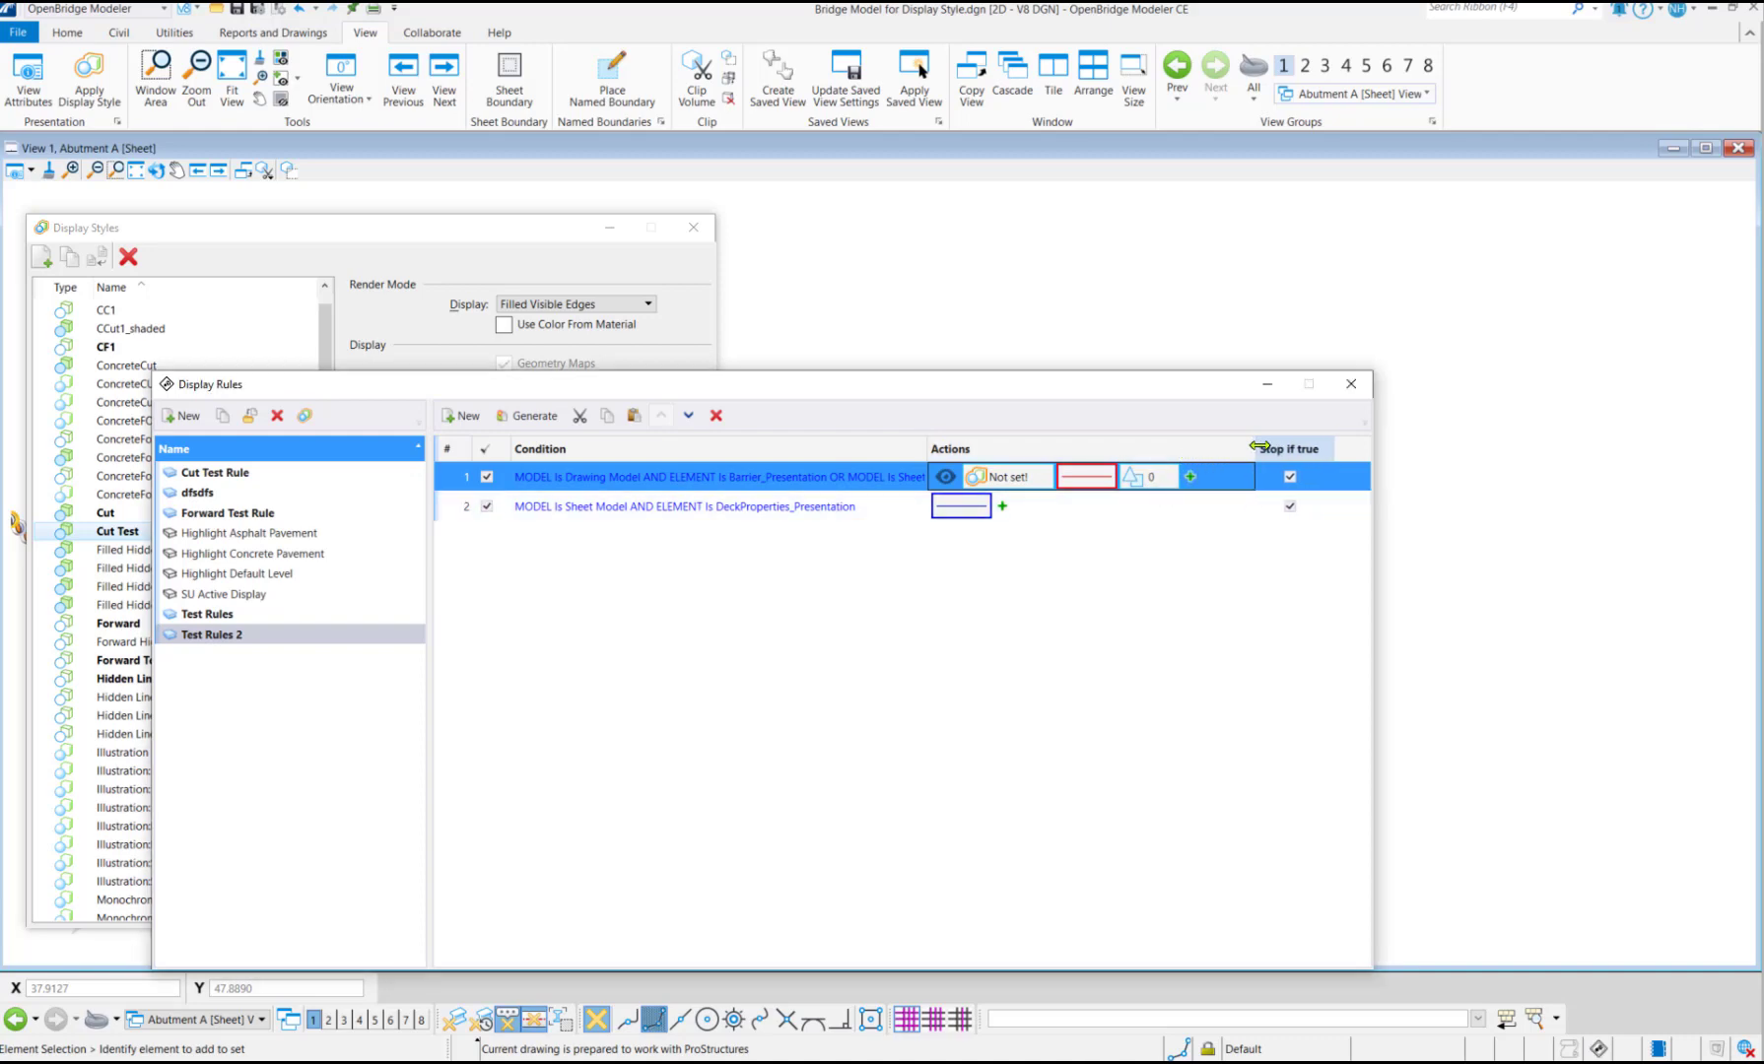
pyautogui.click(1191, 479)
pyautogui.click(1256, 575)
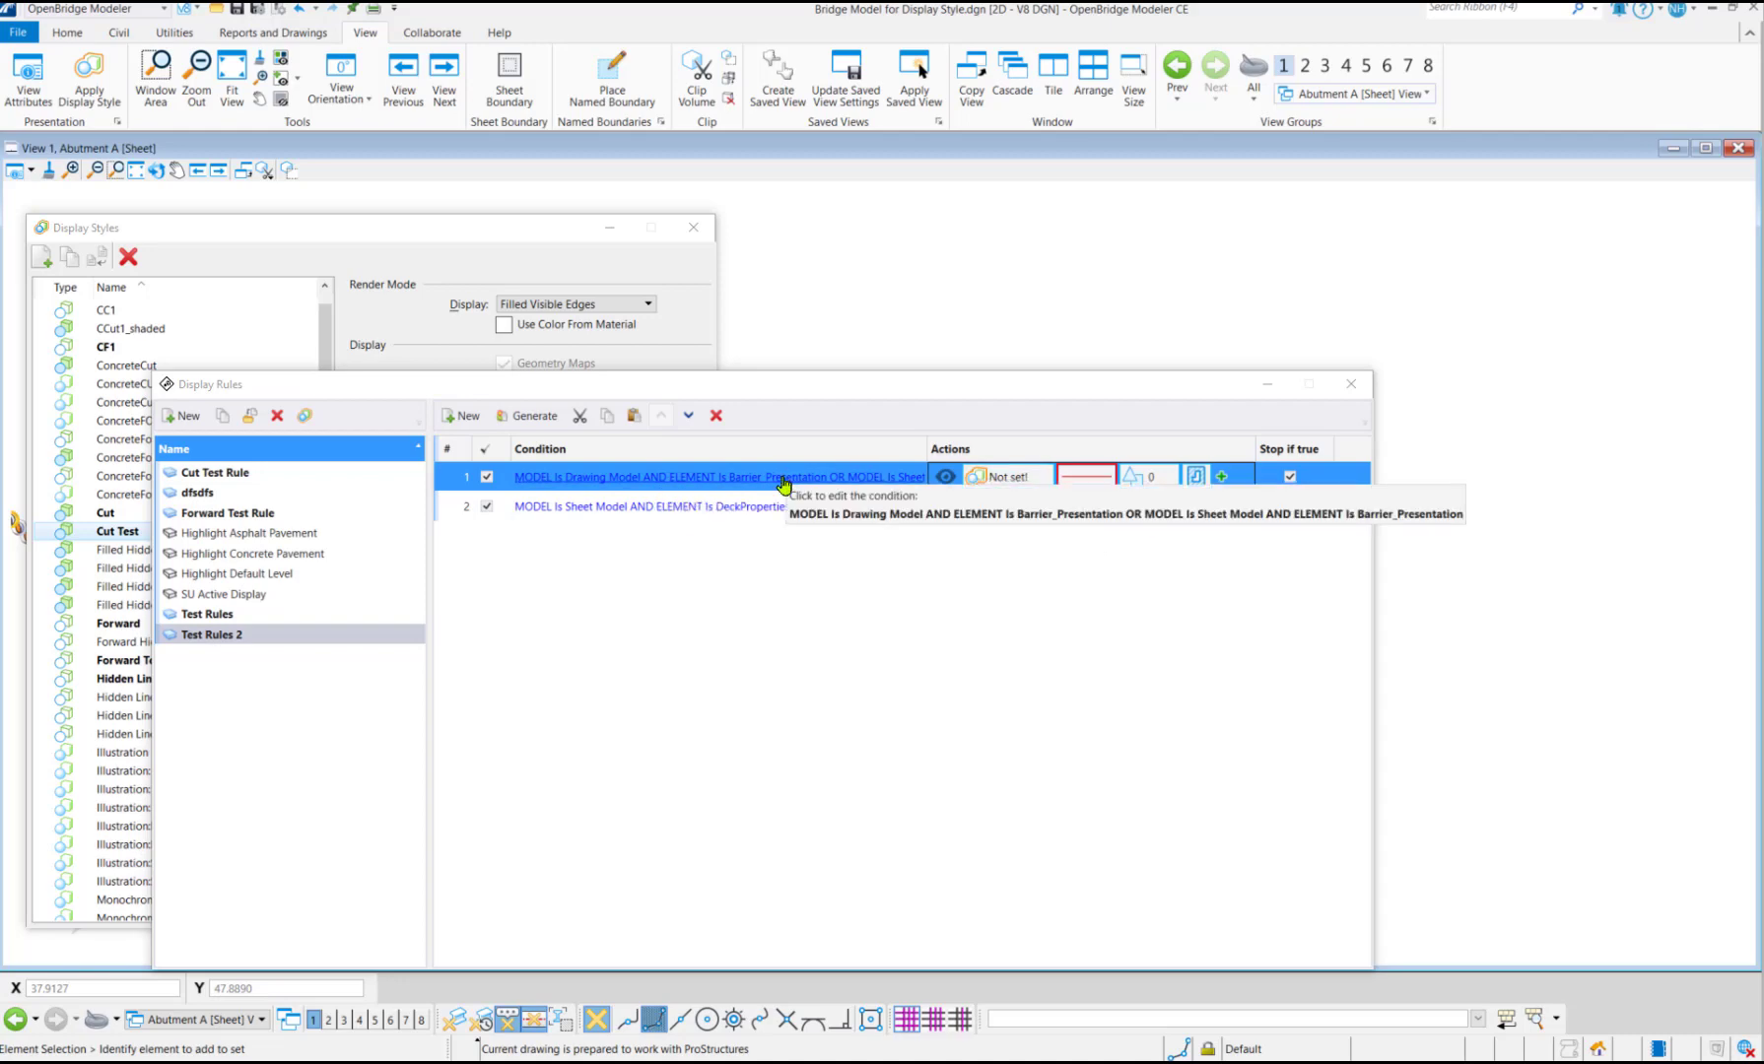
pyautogui.click(1352, 383)
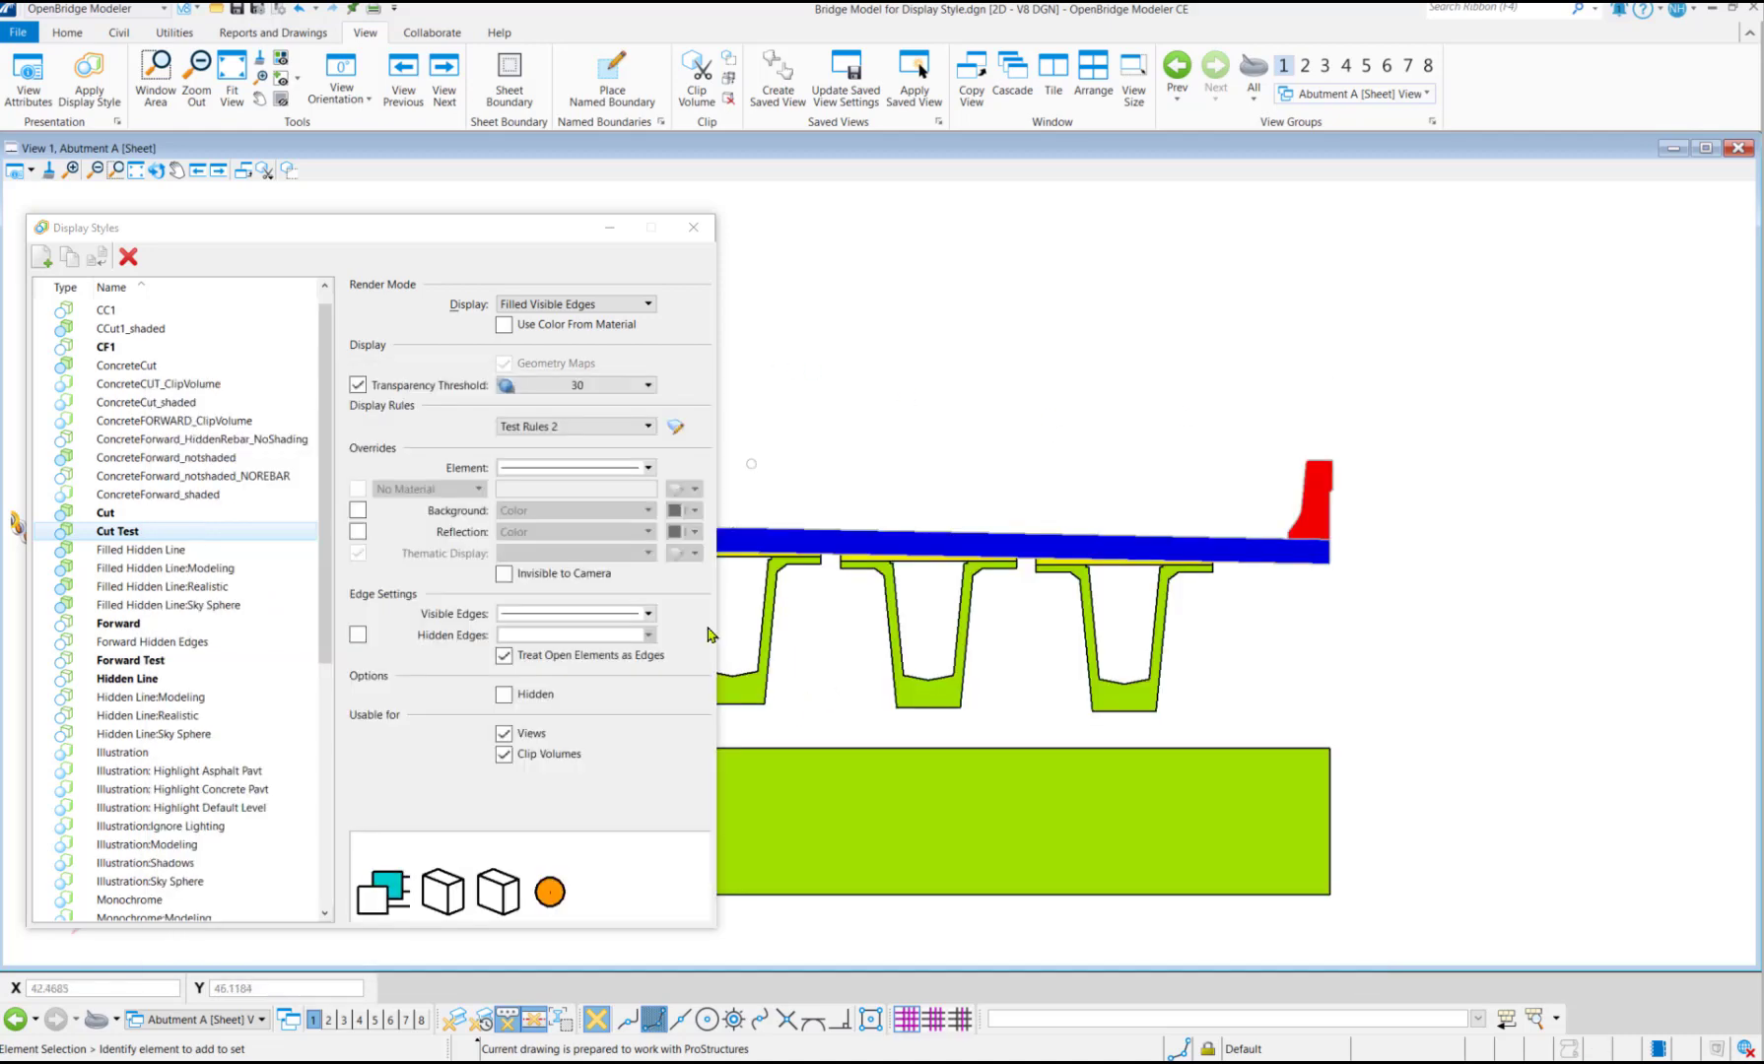